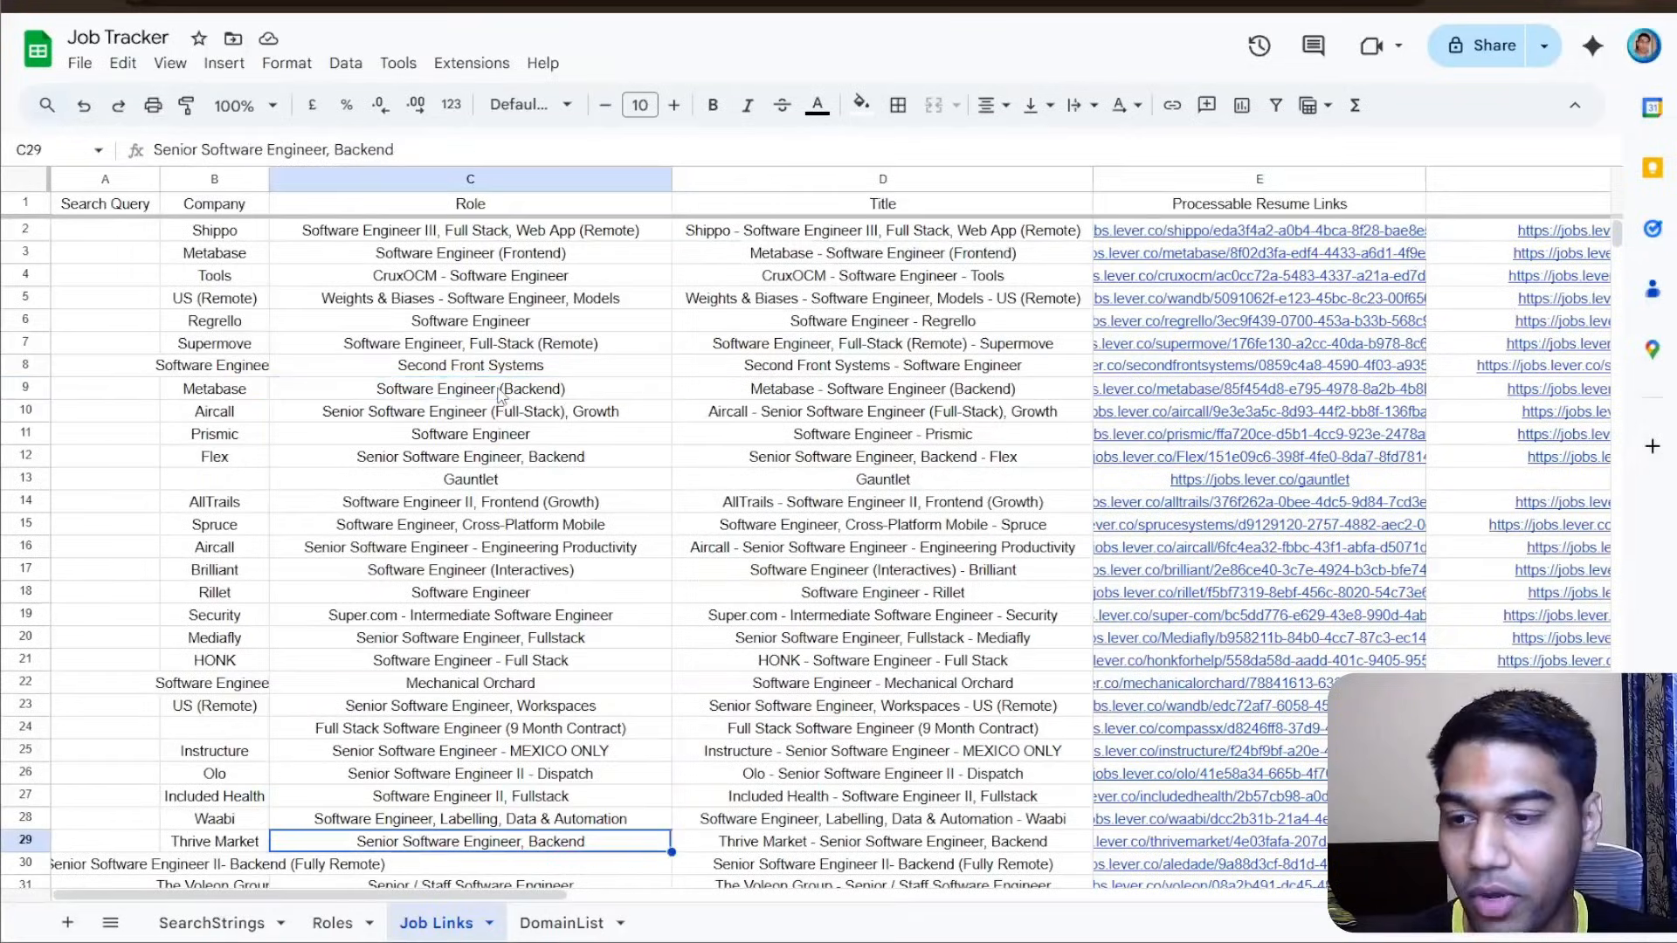
# - Look through the roles, titles and links collected in the Job Links sheet
pyautogui.hotkey('ctrl', 'Down')
pyautogui.hotkey('ctrl', 'Down')
pyautogui.hotkey('ctrl', 'Down')
pyautogui.hotkey('ctrl', 'Down')
pyautogui.hotkey('ctrl', 'Down')
pyautogui.hotkey('ctrl', 'Down')
pyautogui.hotkey('ctrl', 'Down')
pyautogui.hotkey('ctrl', 'Down')
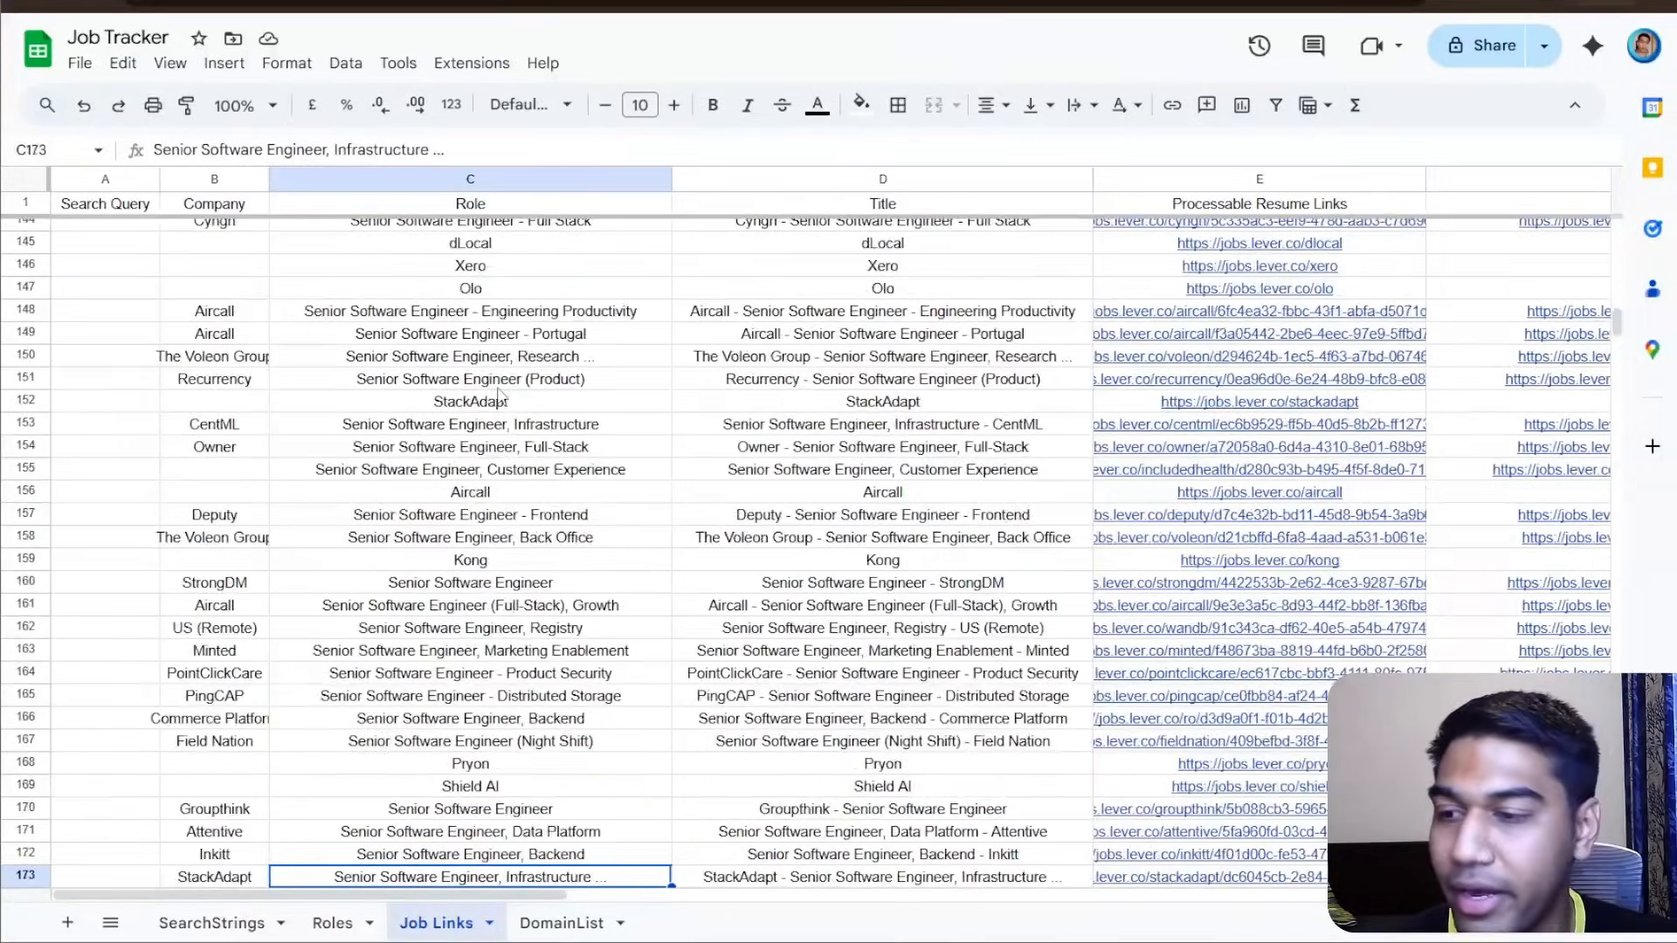
pyautogui.hotkey('ctrl', 'Up')
pyautogui.hotkey('ctrl', 'Up')
pyautogui.hotkey('ctrl', 'Up')
pyautogui.hotkey('ctrl', 'Up')
pyautogui.hotkey('ctrl', 'Up')
pyautogui.hotkey('ctrl', 'Up')
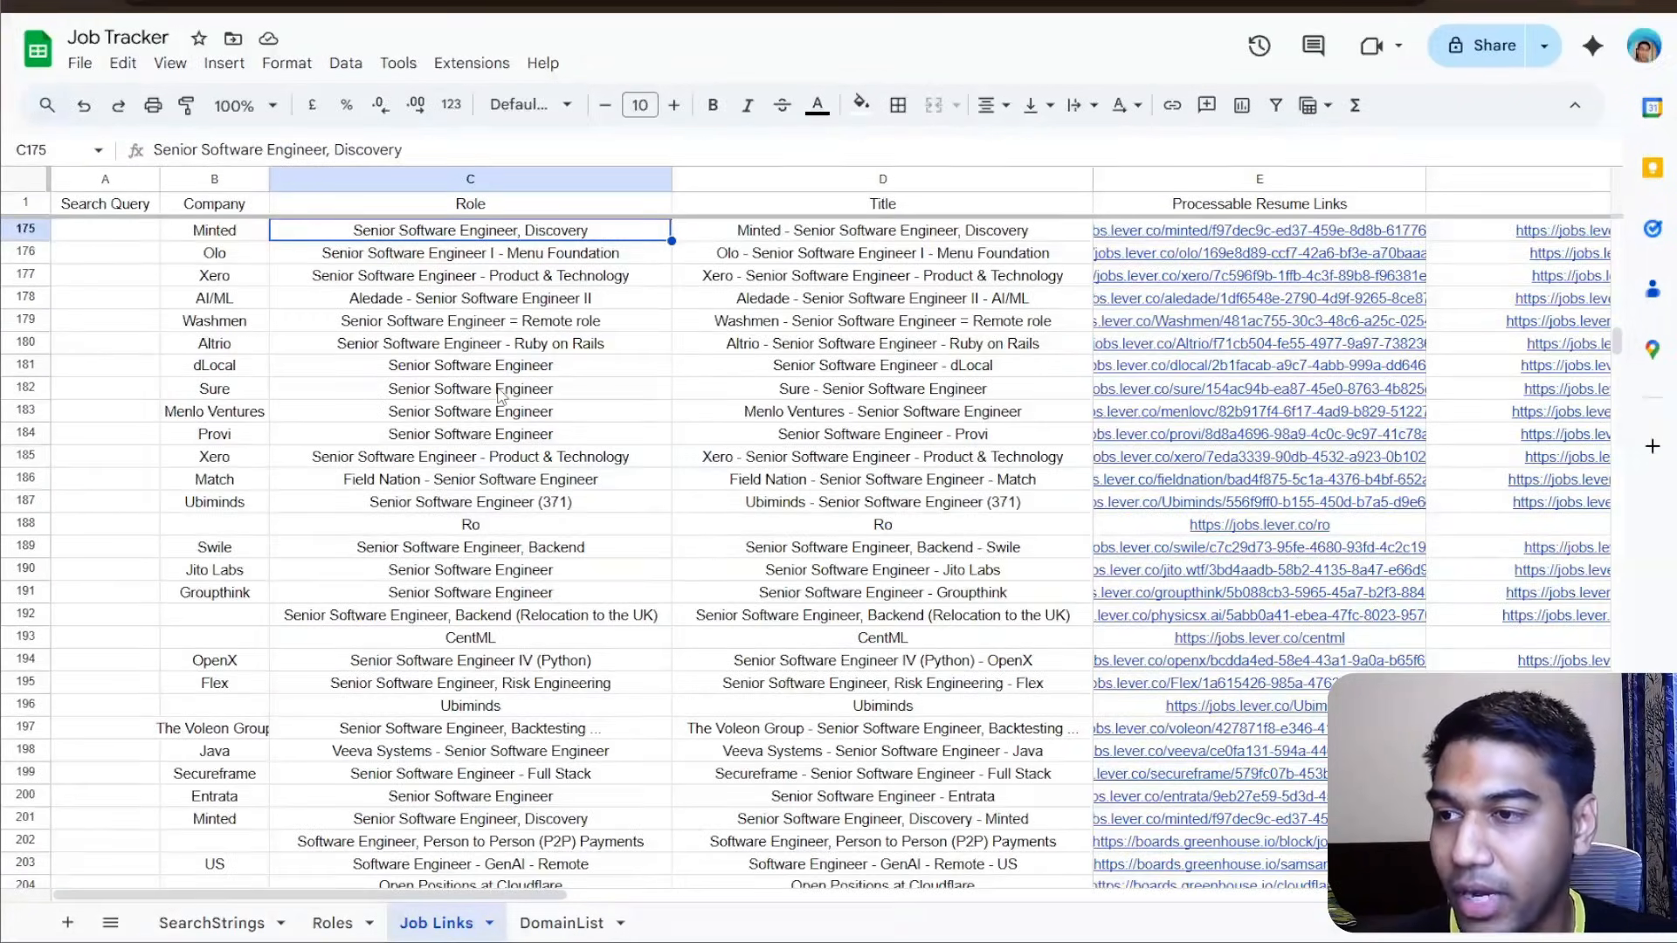
pyautogui.scroll(-3, 611, 603)
pyautogui.click(579, 759)
pyautogui.scroll(-1, 575, 748)
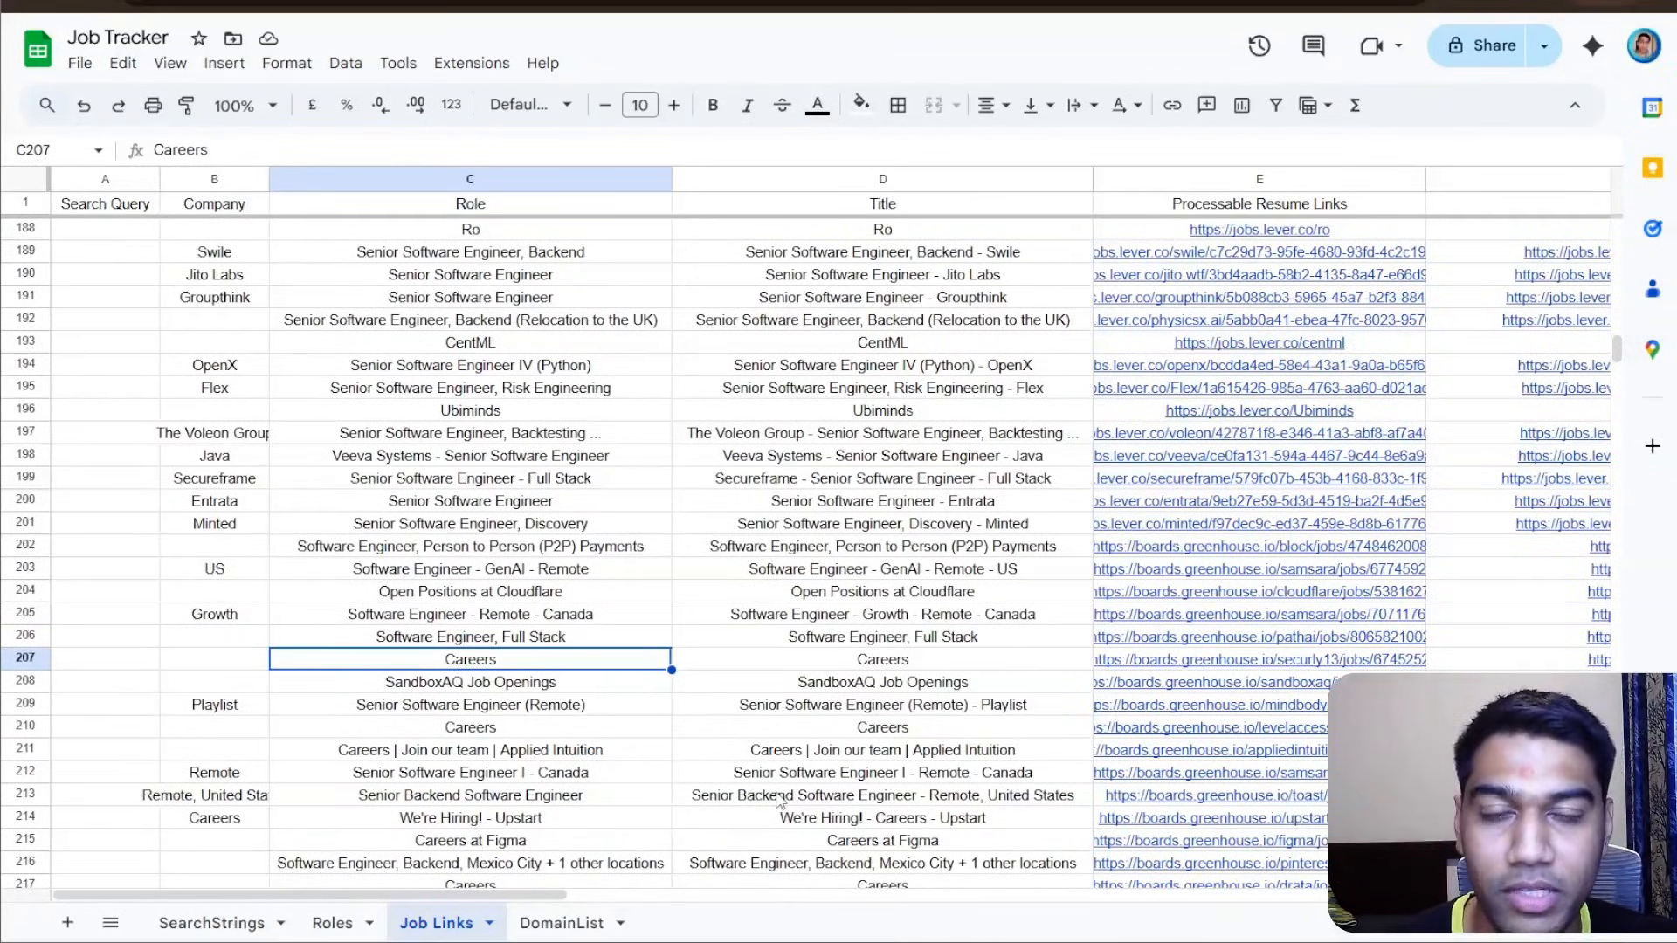
pyautogui.scroll(2, 1401, 359)
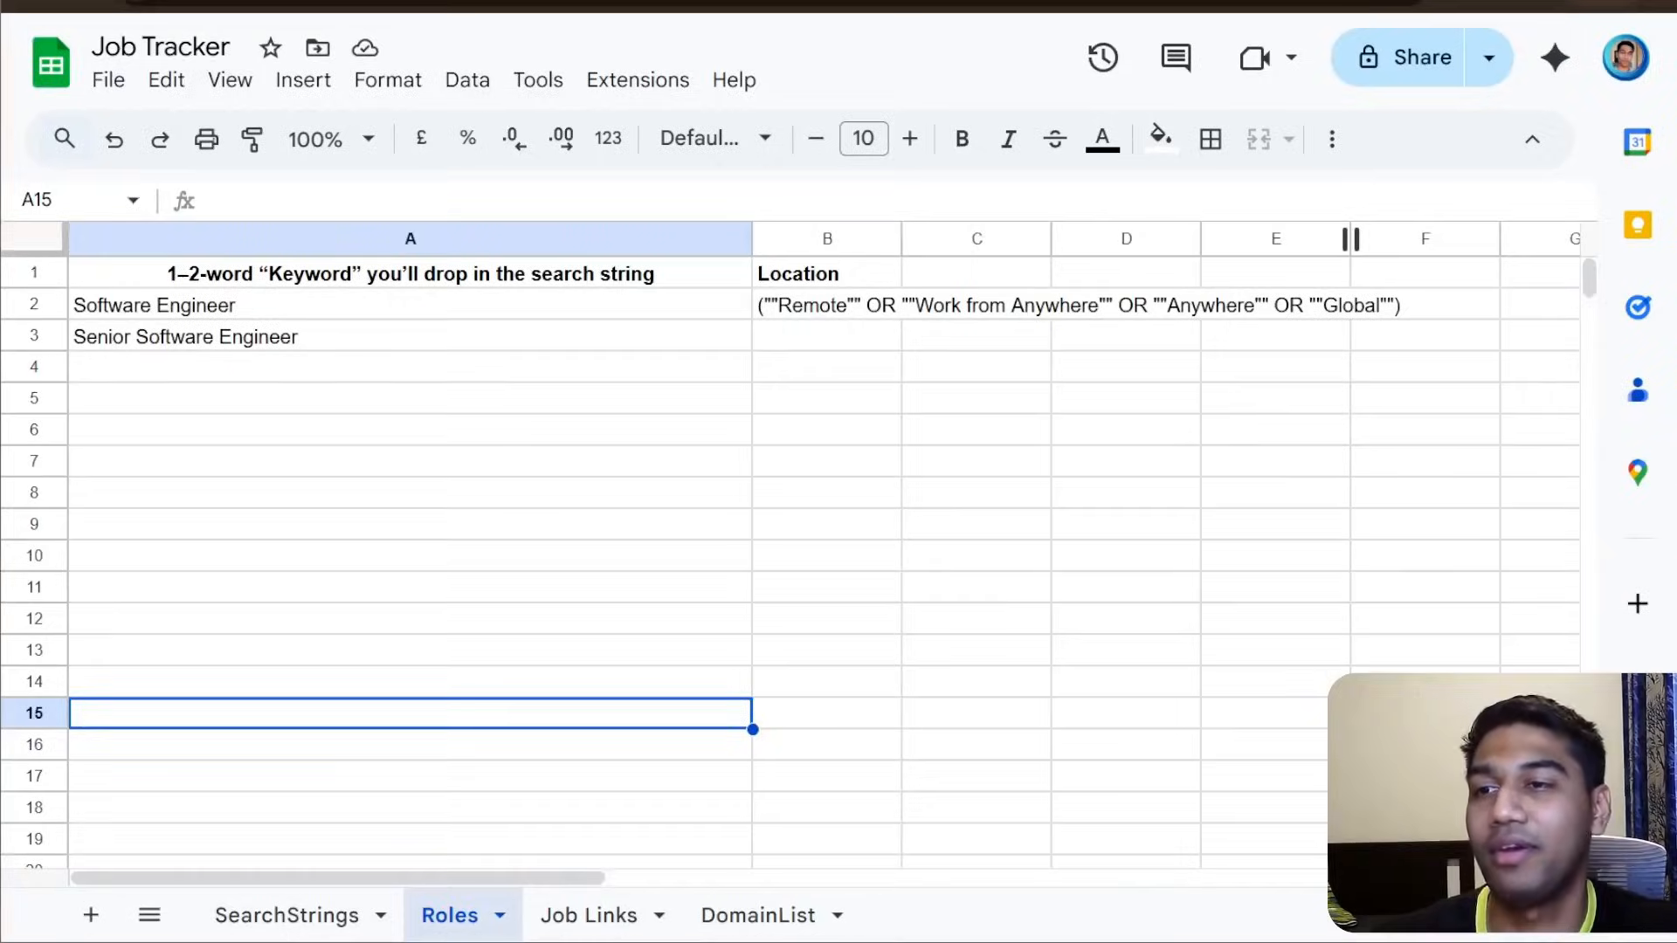
# - Add Product Manager as another search keyword in cell A4 of the Roles sheet
pyautogui.click(555, 344)
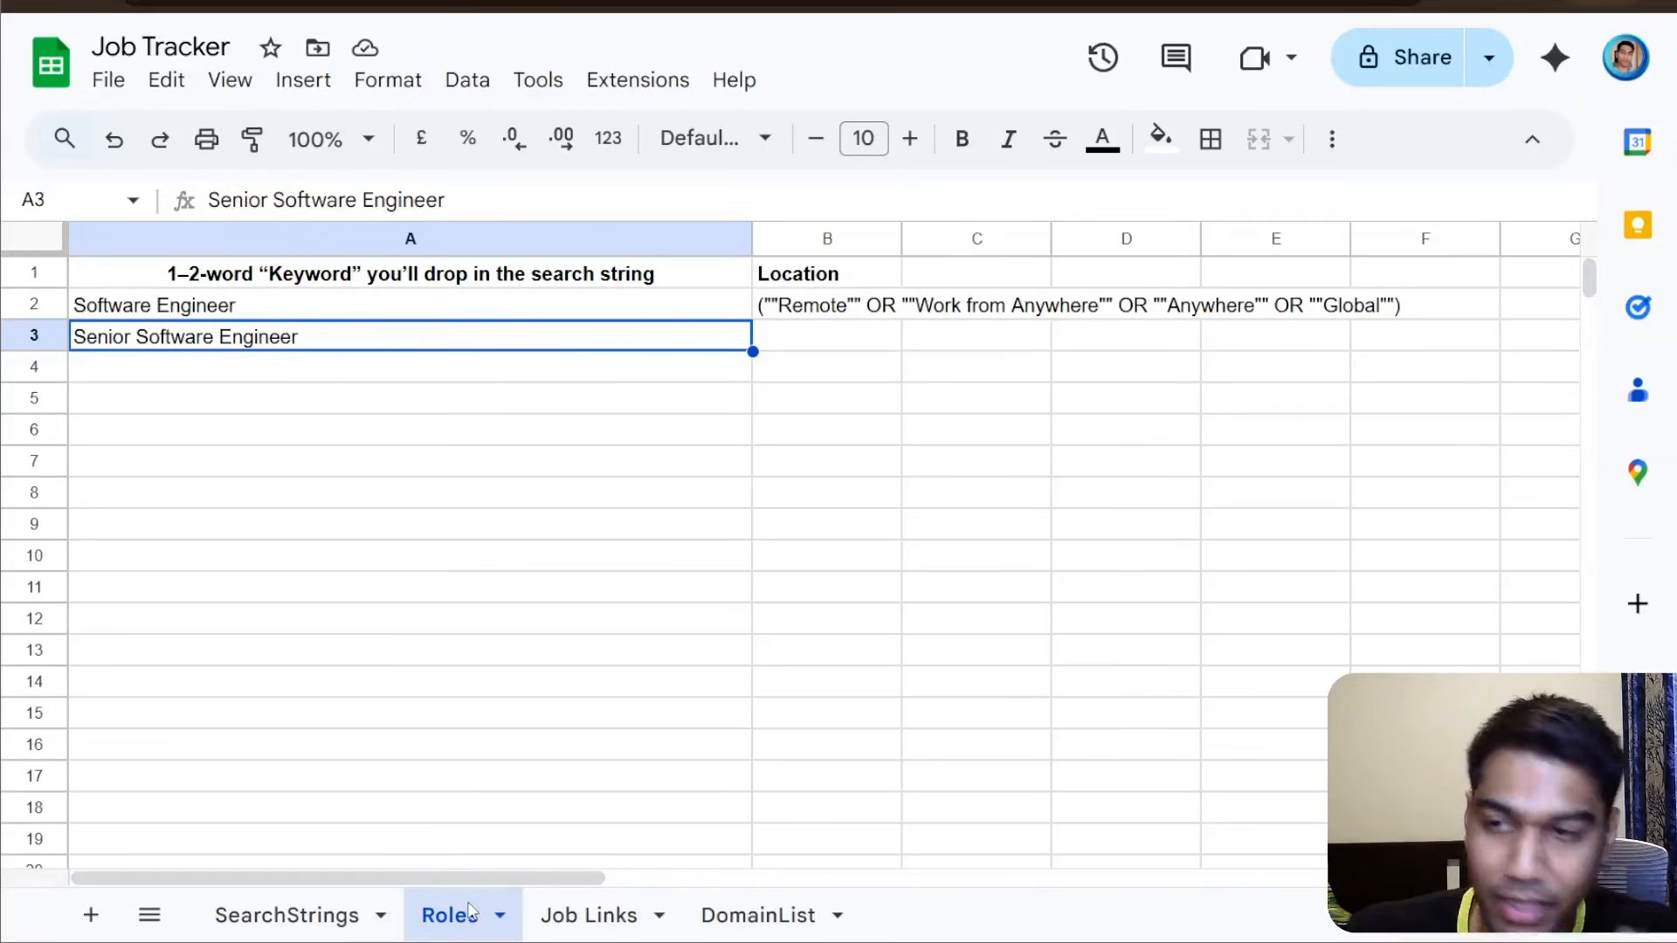
pyautogui.click(234, 305)
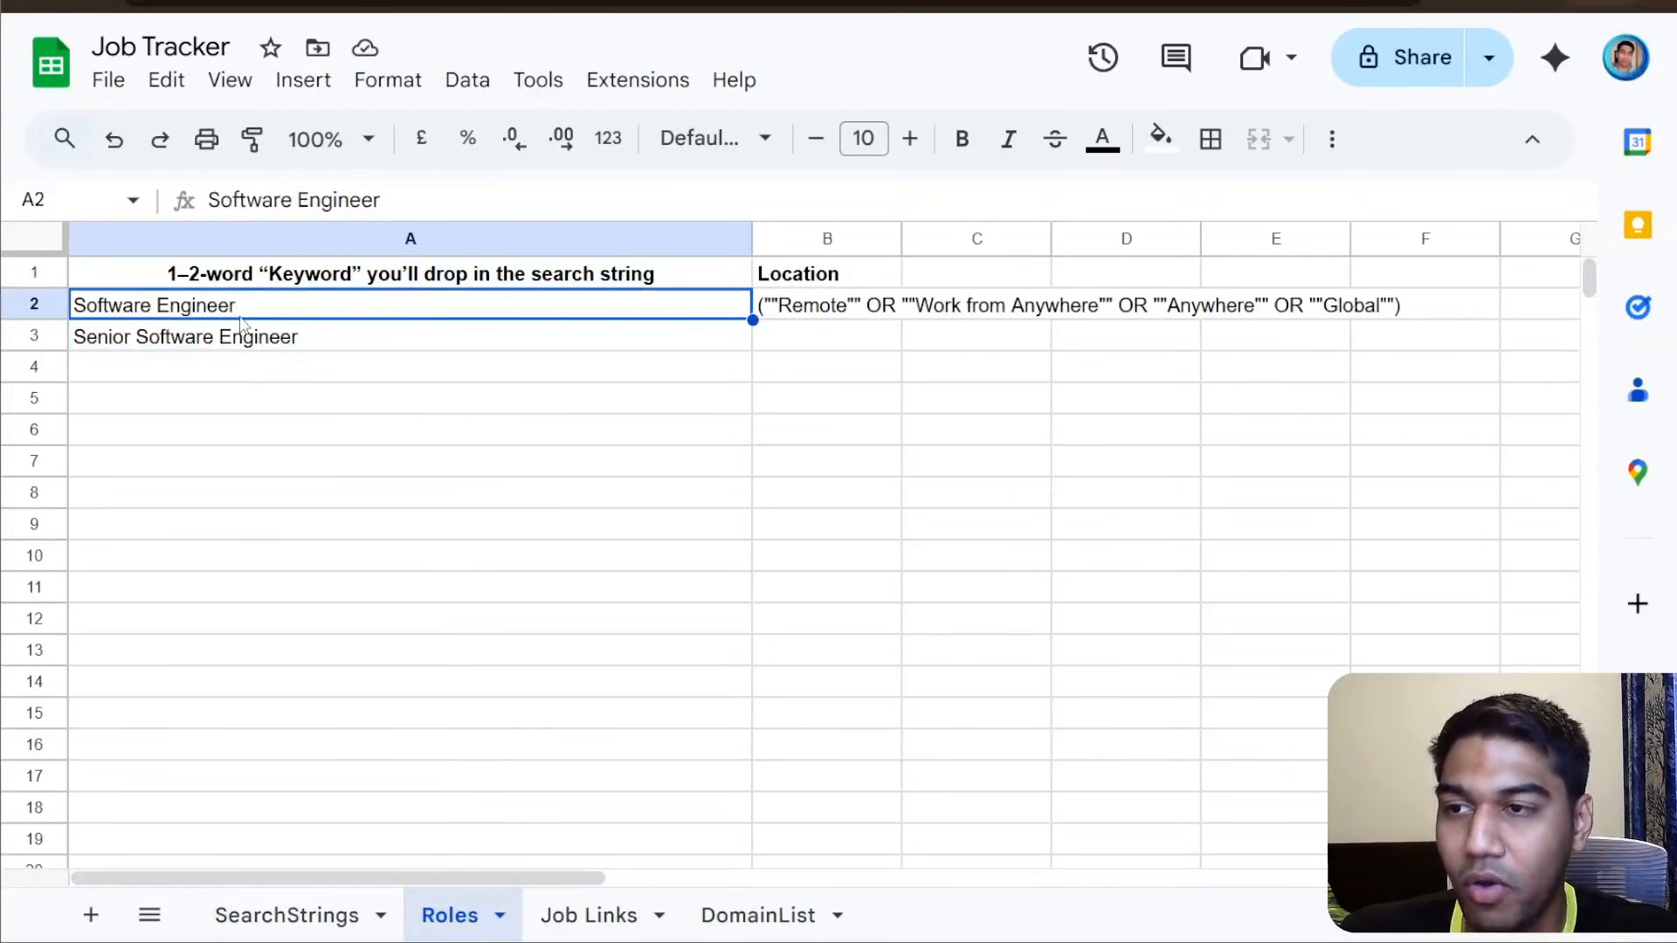
pyautogui.click(258, 336)
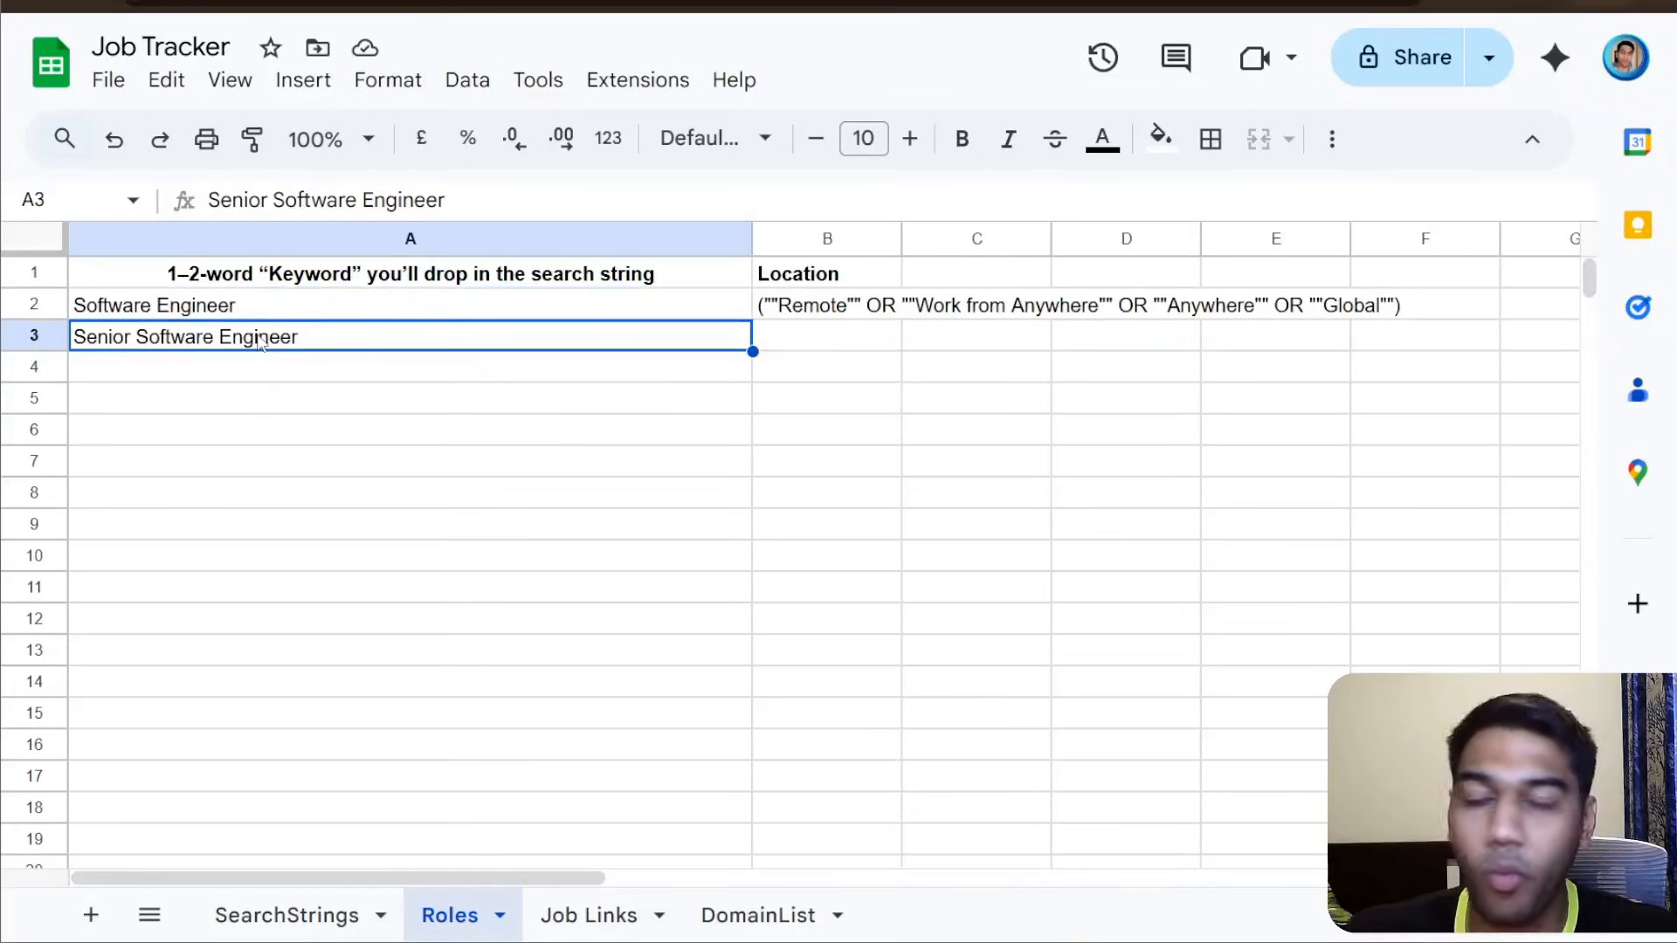
pyautogui.press('Down')
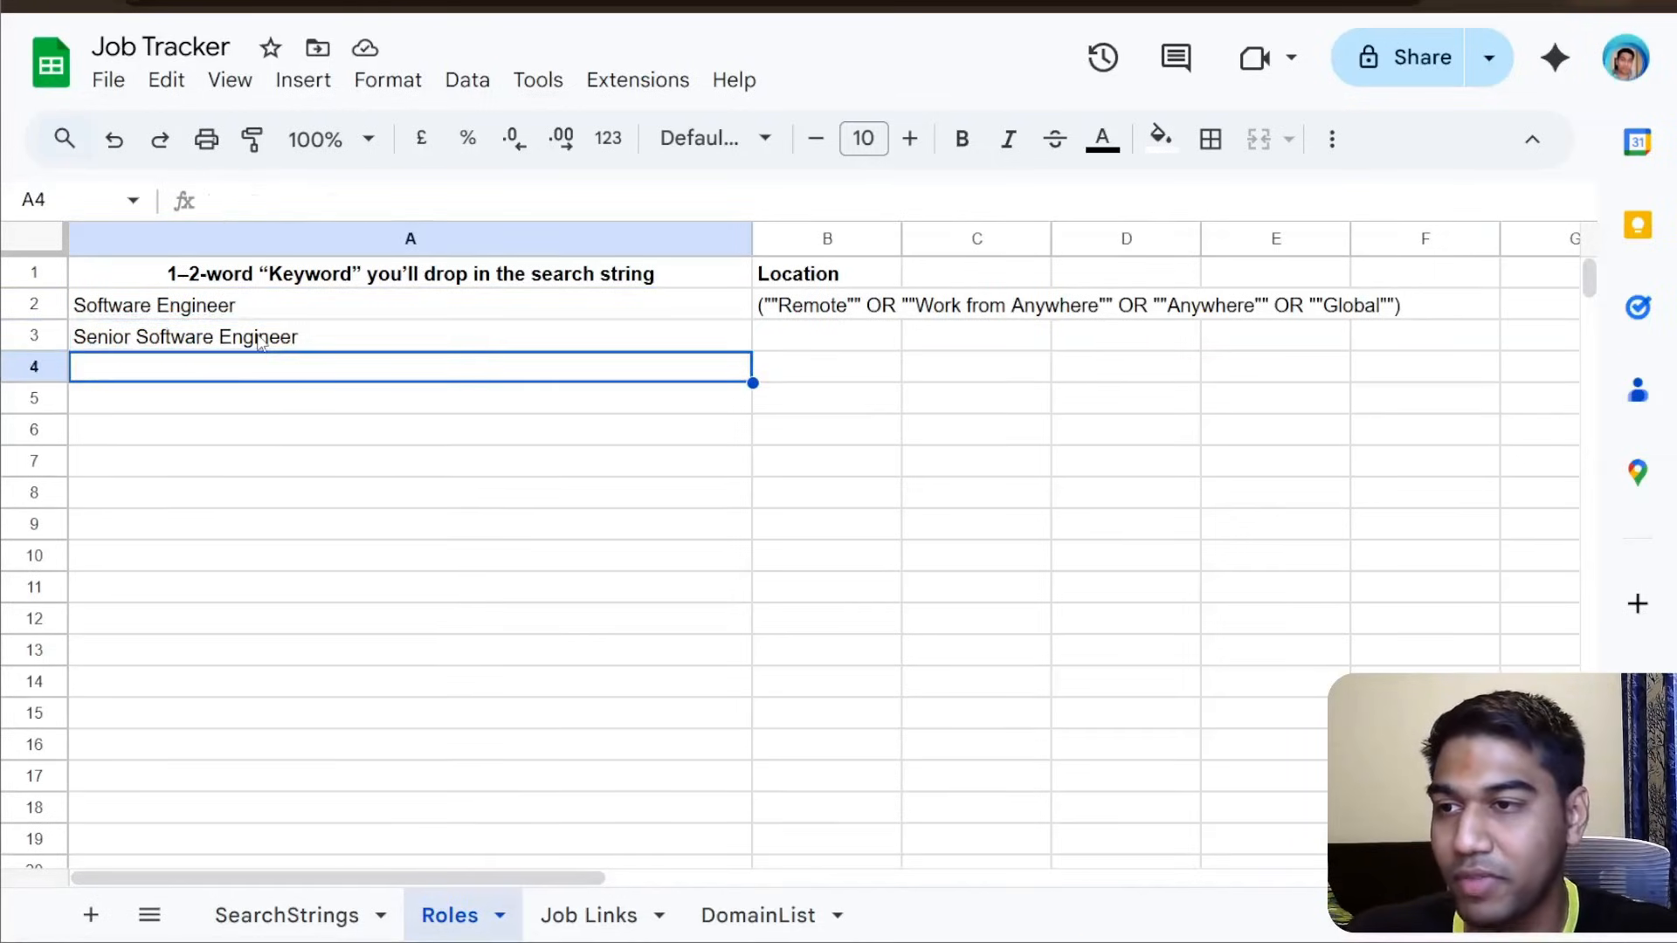
pyautogui.write('Product Manager')
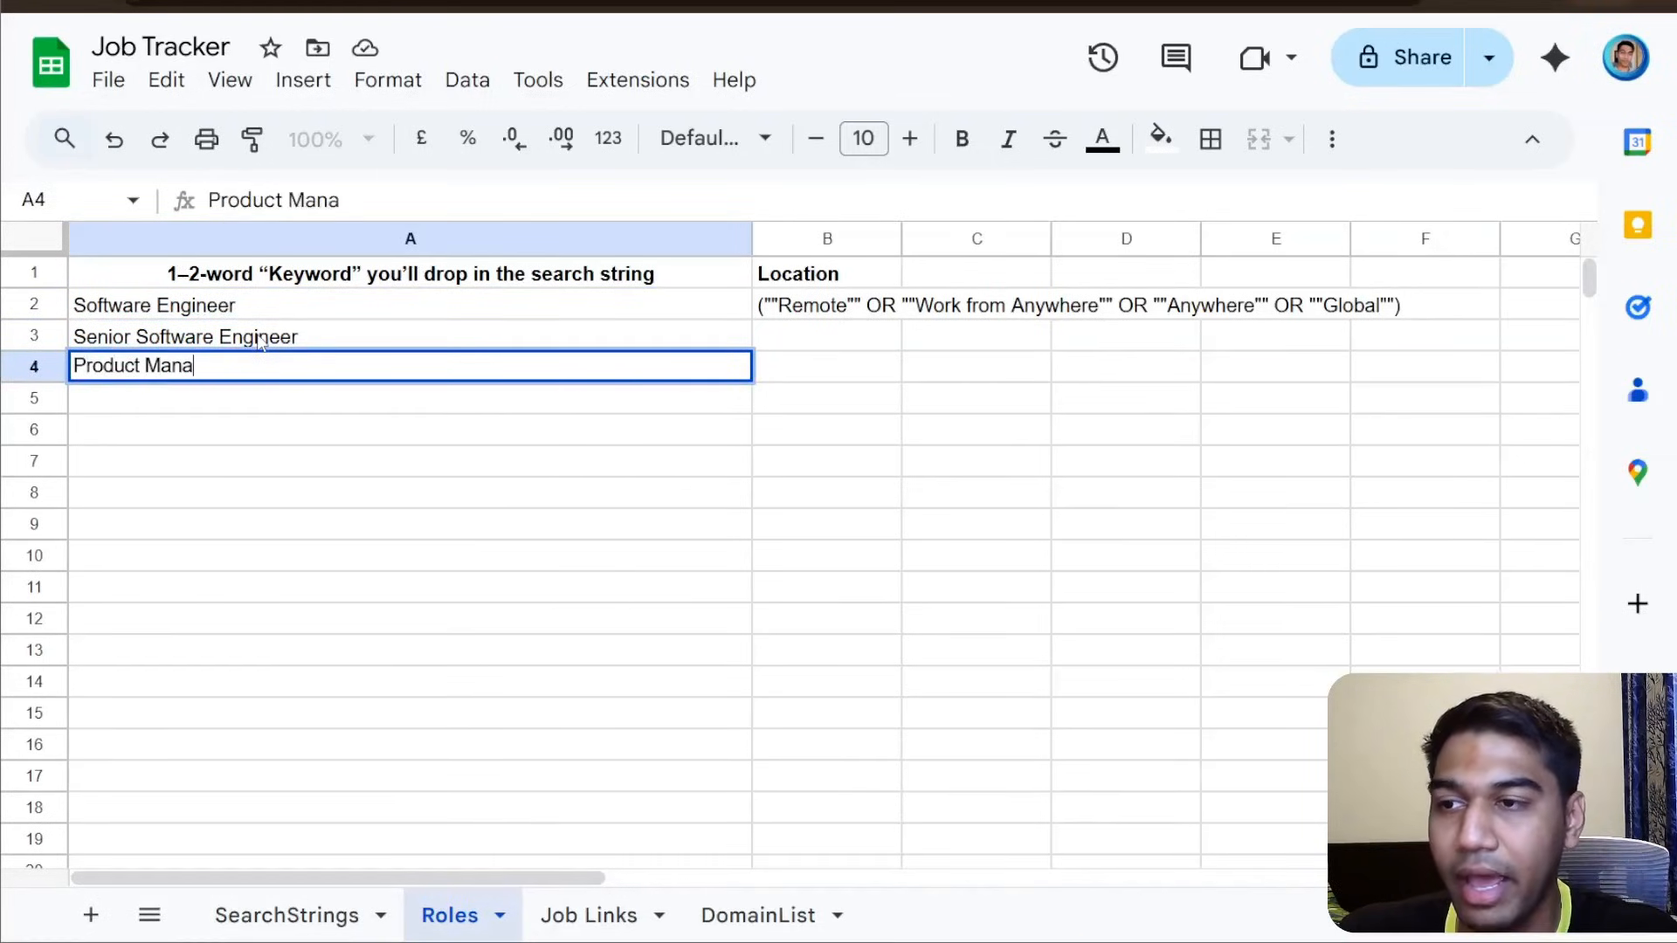
pyautogui.press('Return')
# - Clear the keywords in A2:A4 and enter Product Manager in A2
pyautogui.press('Up')
pyautogui.press('Up')
pyautogui.press('Up')
pyautogui.hotkey('shift', 'Down')
pyautogui.hotkey('shift', 'Down')
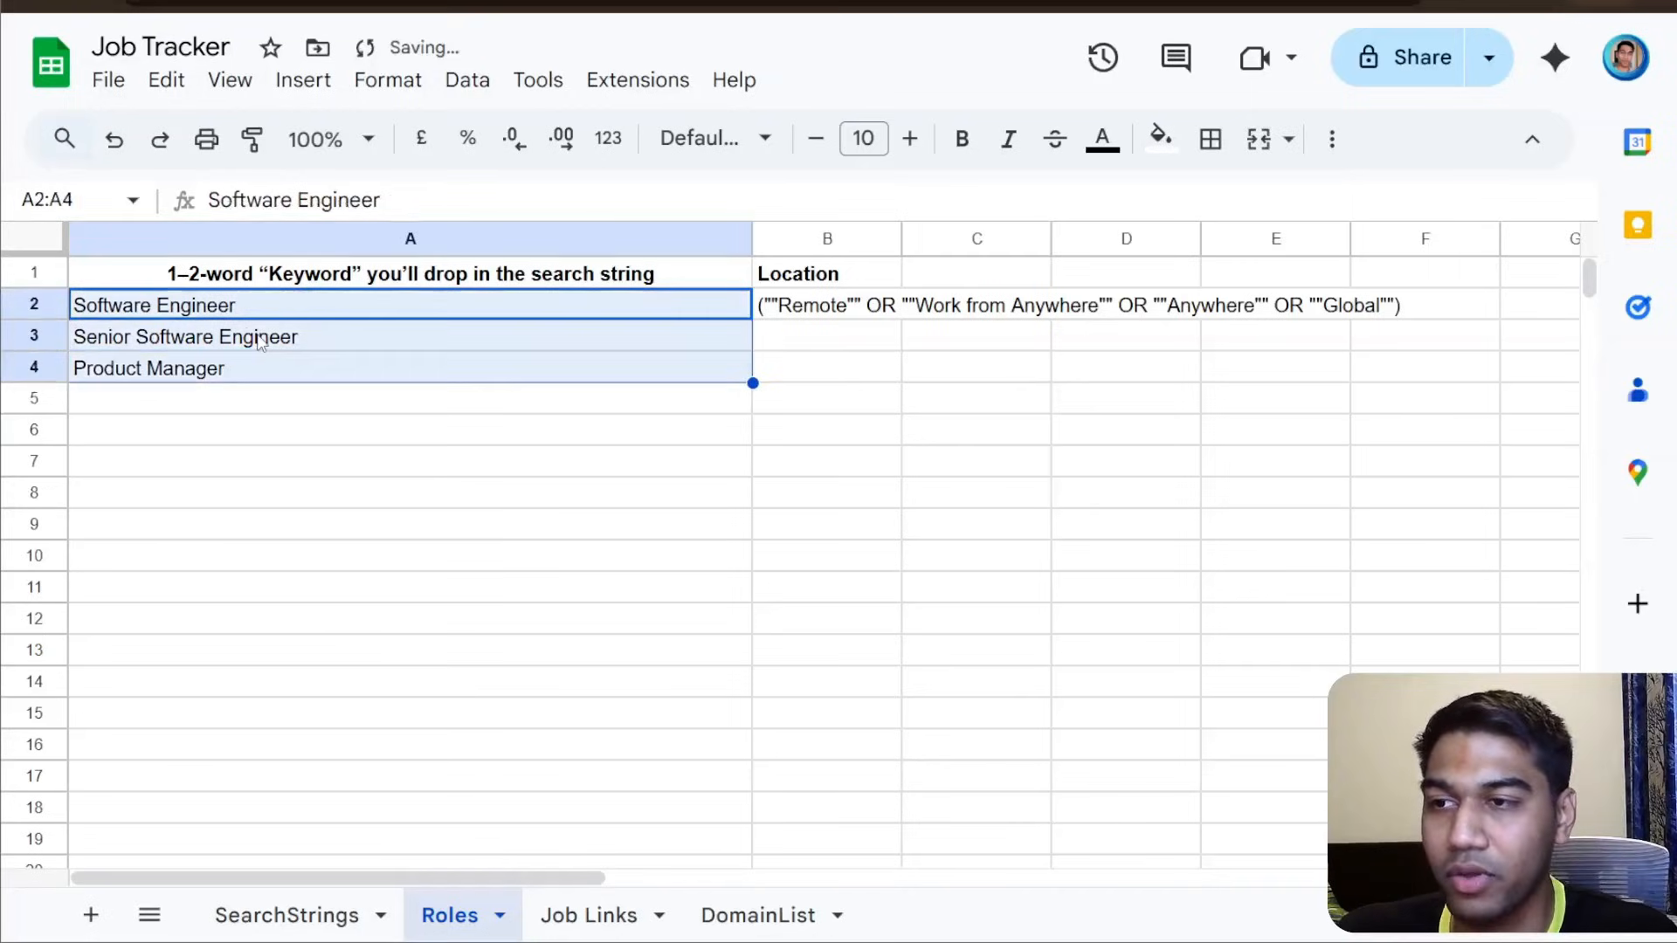
pyautogui.press('Delete')
pyautogui.write('Proeduc')
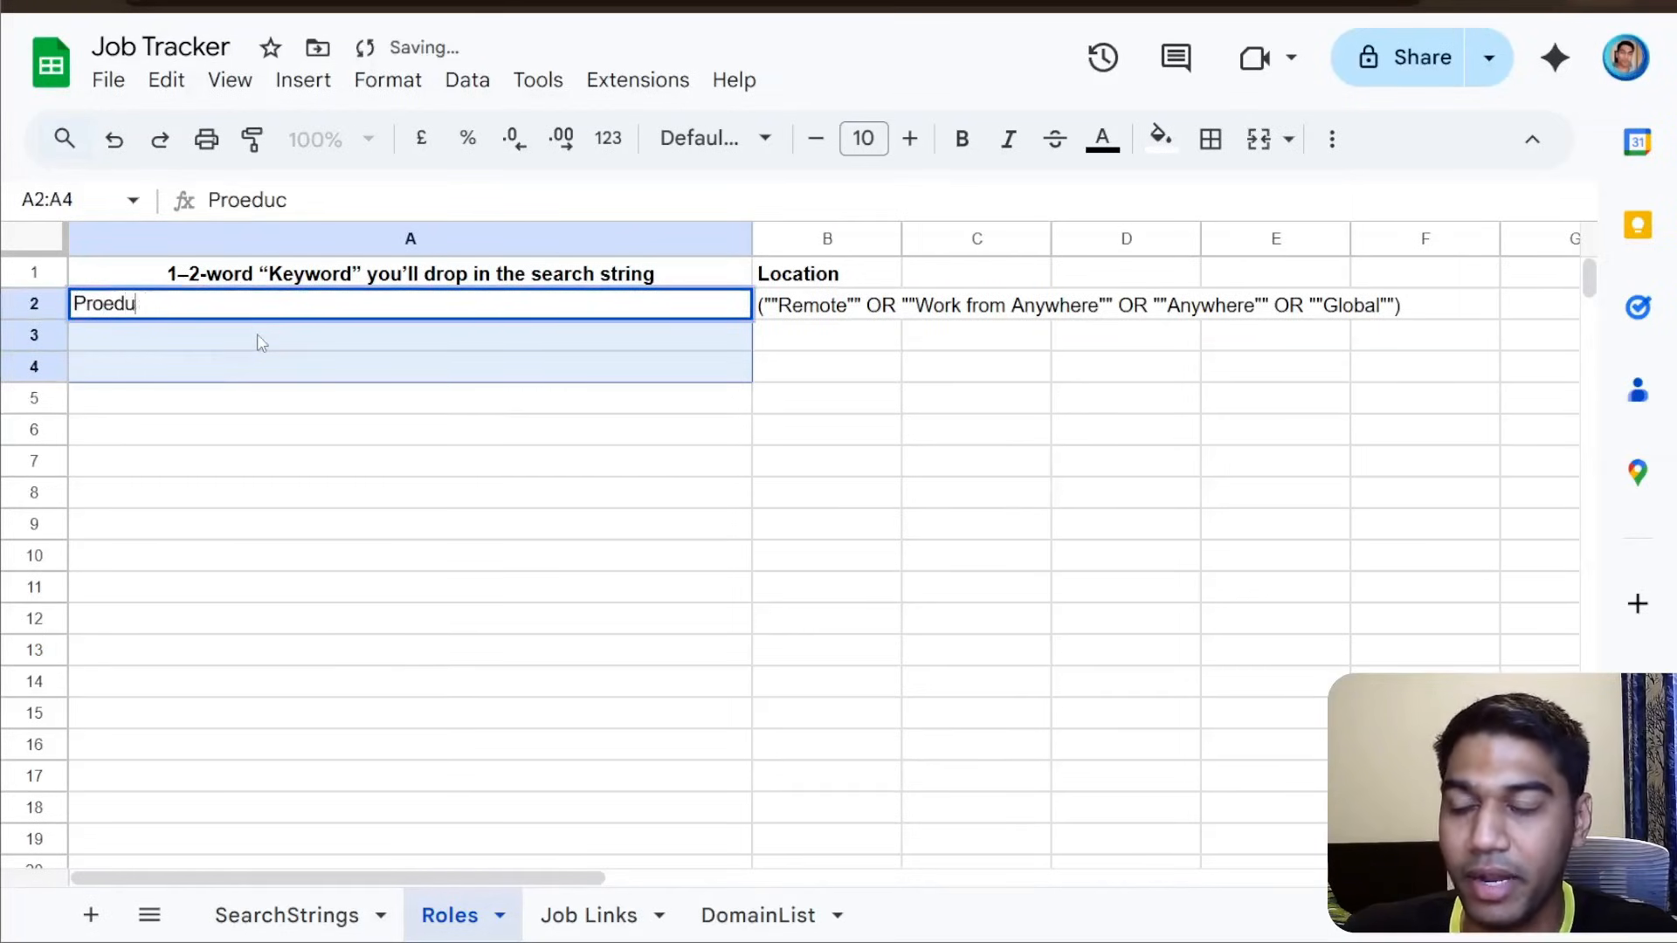
pyautogui.press('BackSpace')
pyautogui.press('BackSpace')
pyautogui.press('BackSpace')
pyautogui.press('BackSpace')
pyautogui.write('duct Manager')
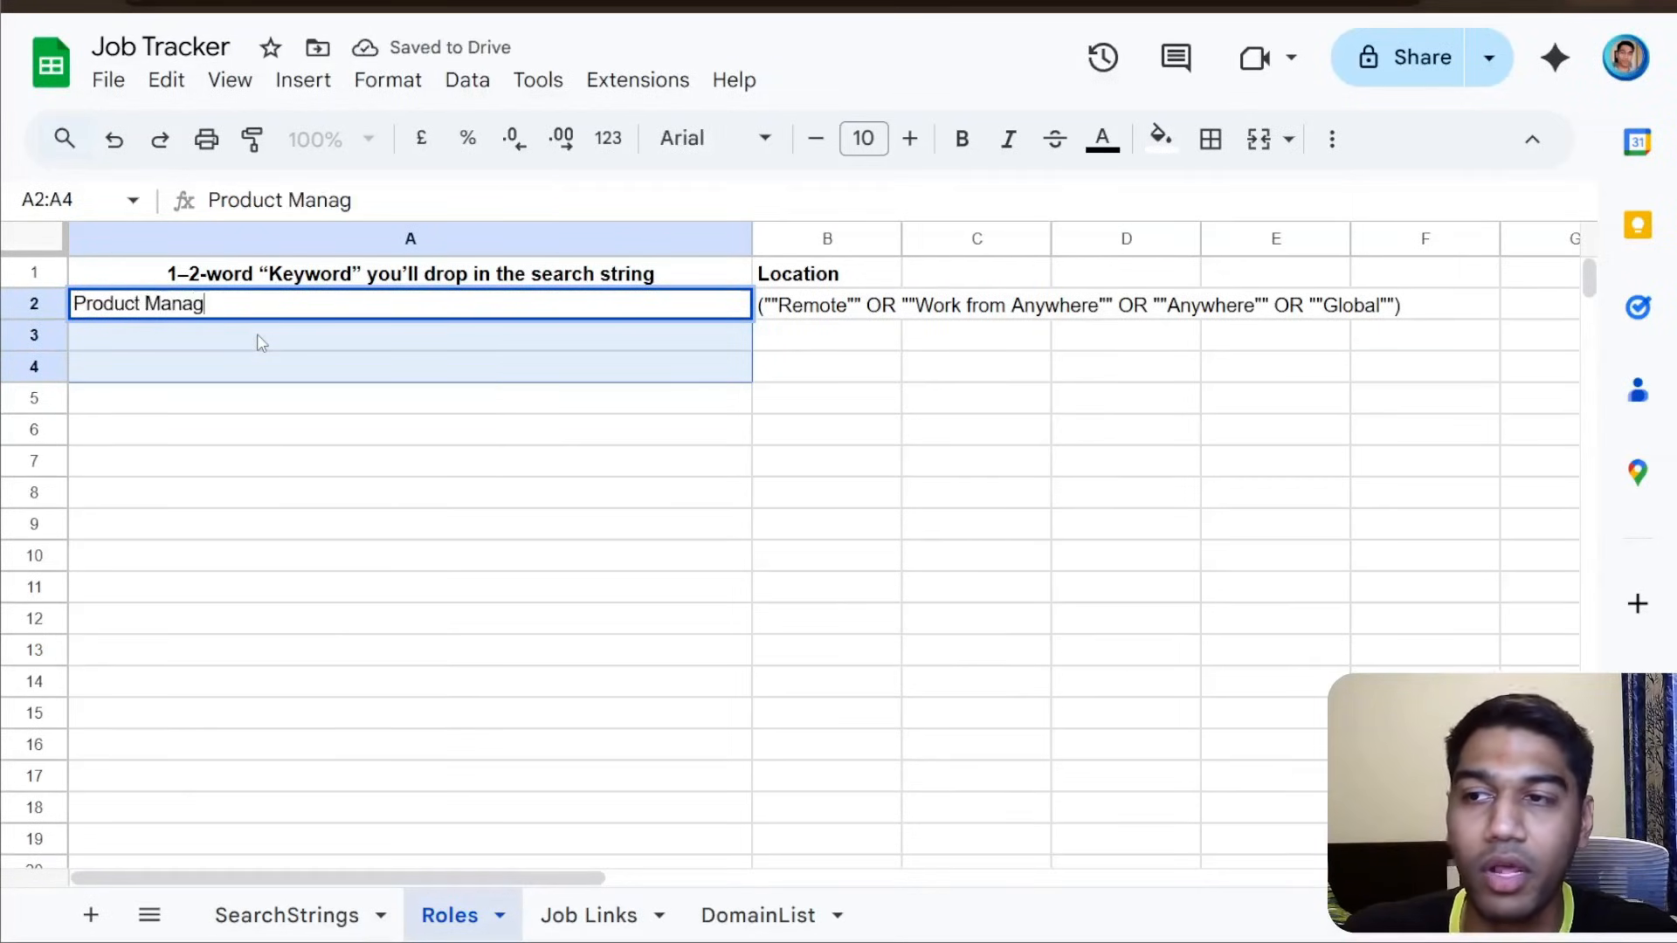
pyautogui.press('Return')
pyautogui.click(361, 507)
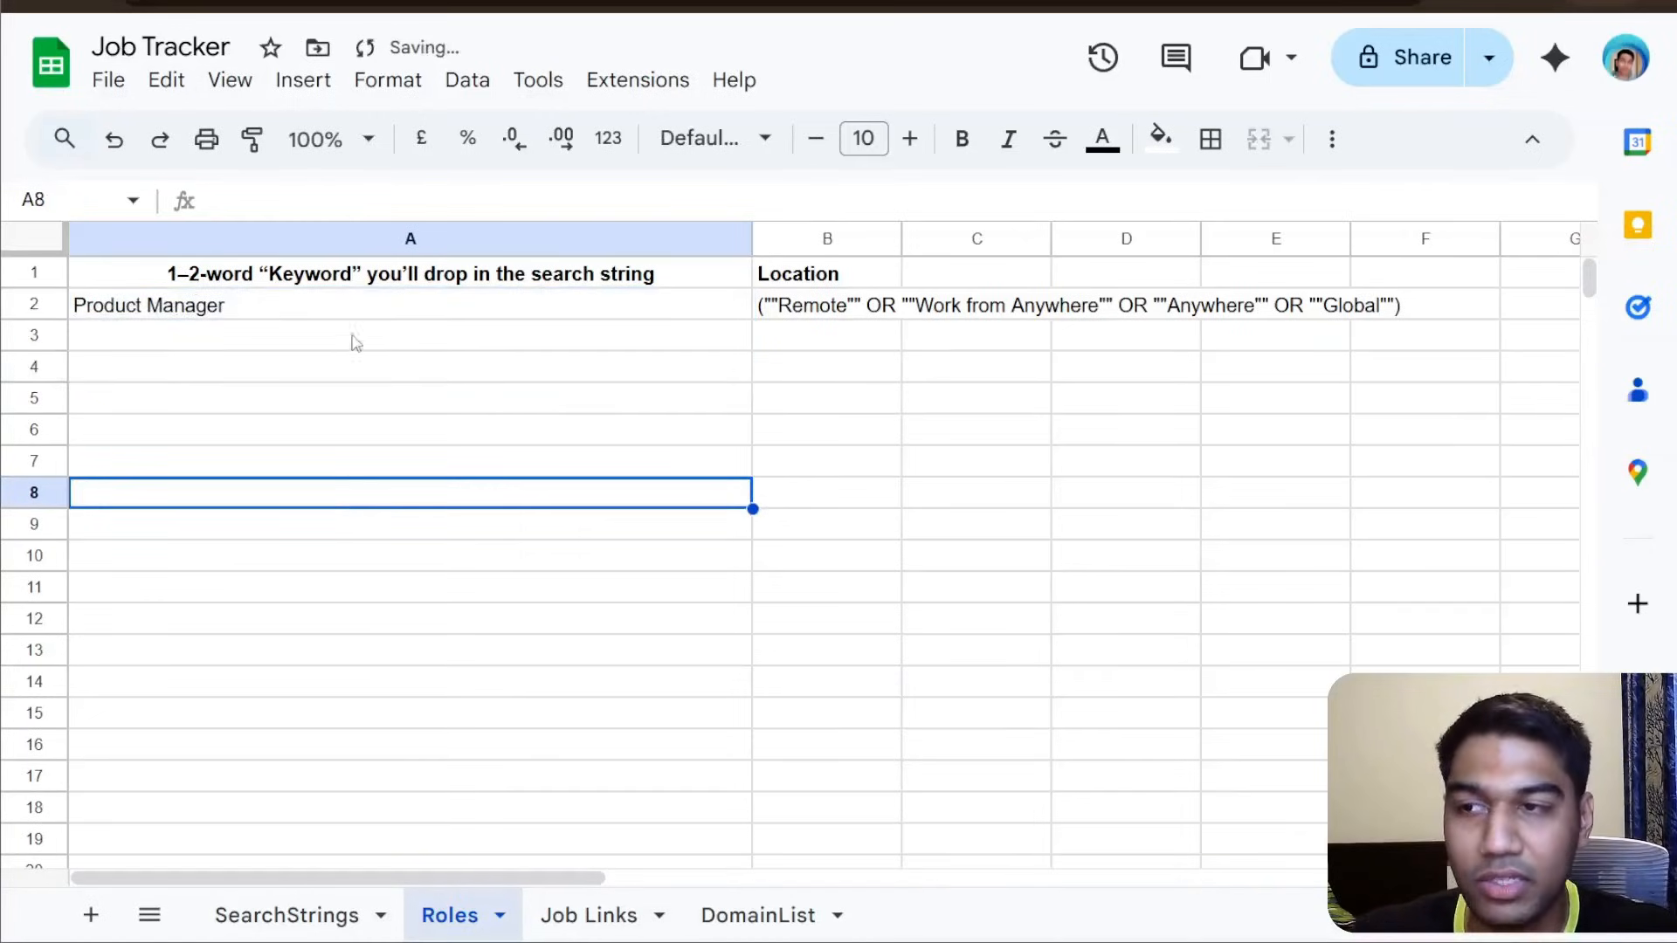
pyautogui.moveTo(349, 341); pyautogui.dragTo(354, 826)
pyautogui.click(434, 700)
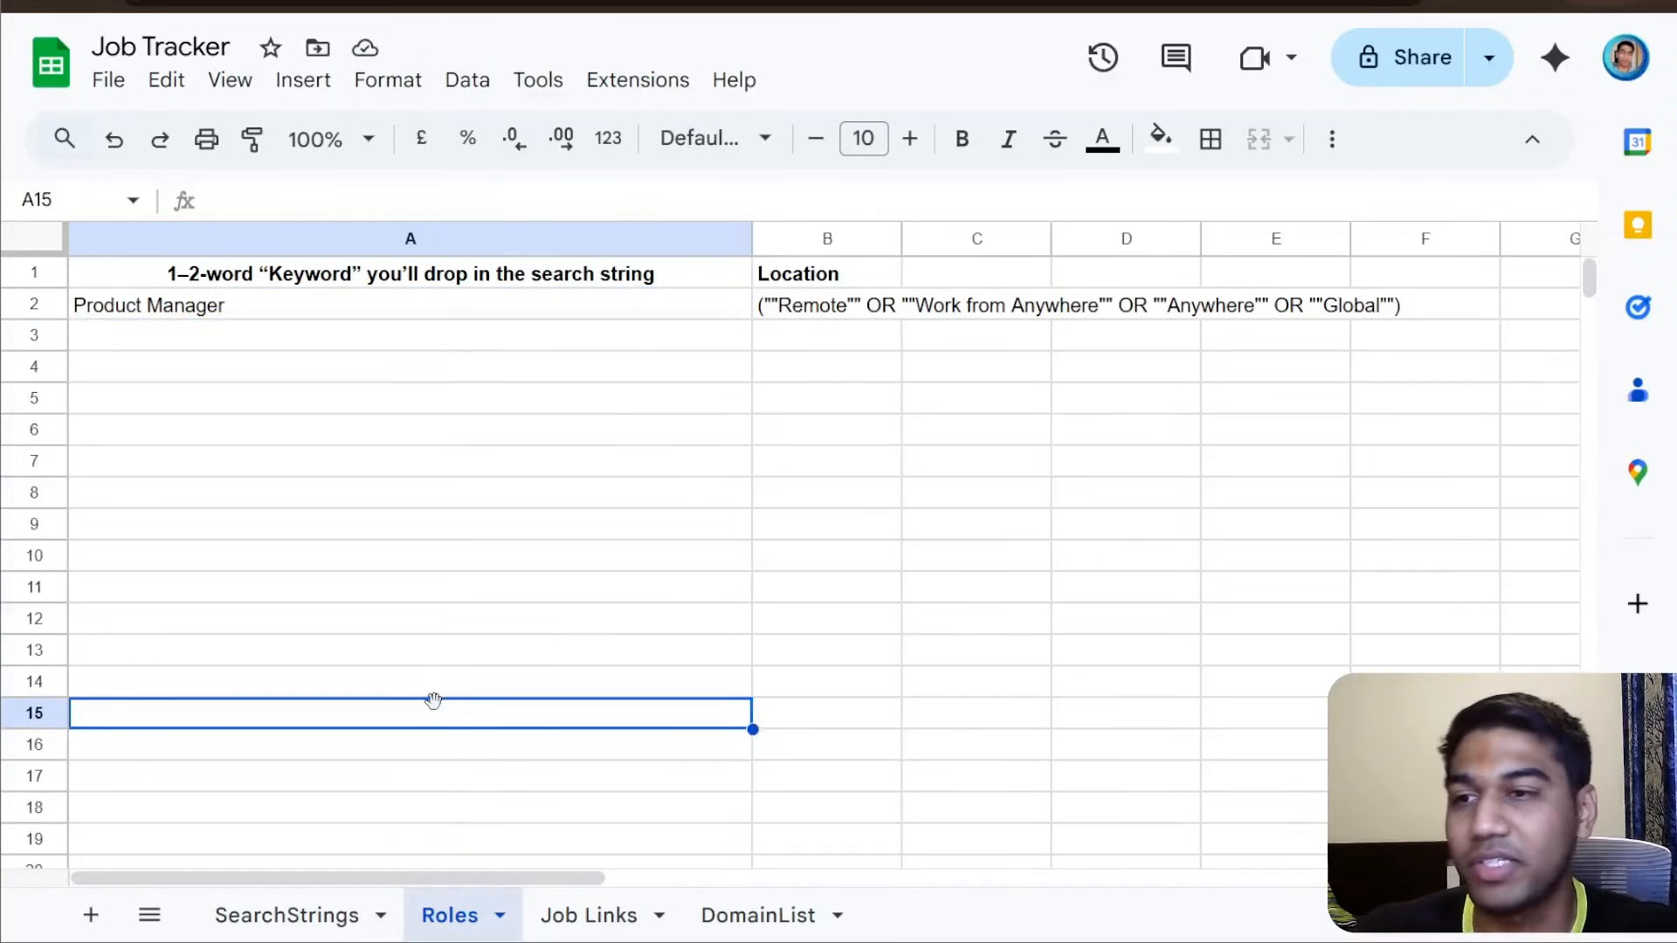
# - Replace the keyword in cell A2 with Software Engineer
pyautogui.click(352, 336)
pyautogui.doubleClick(342, 305)
pyautogui.hotkey('ctrl', 'a')
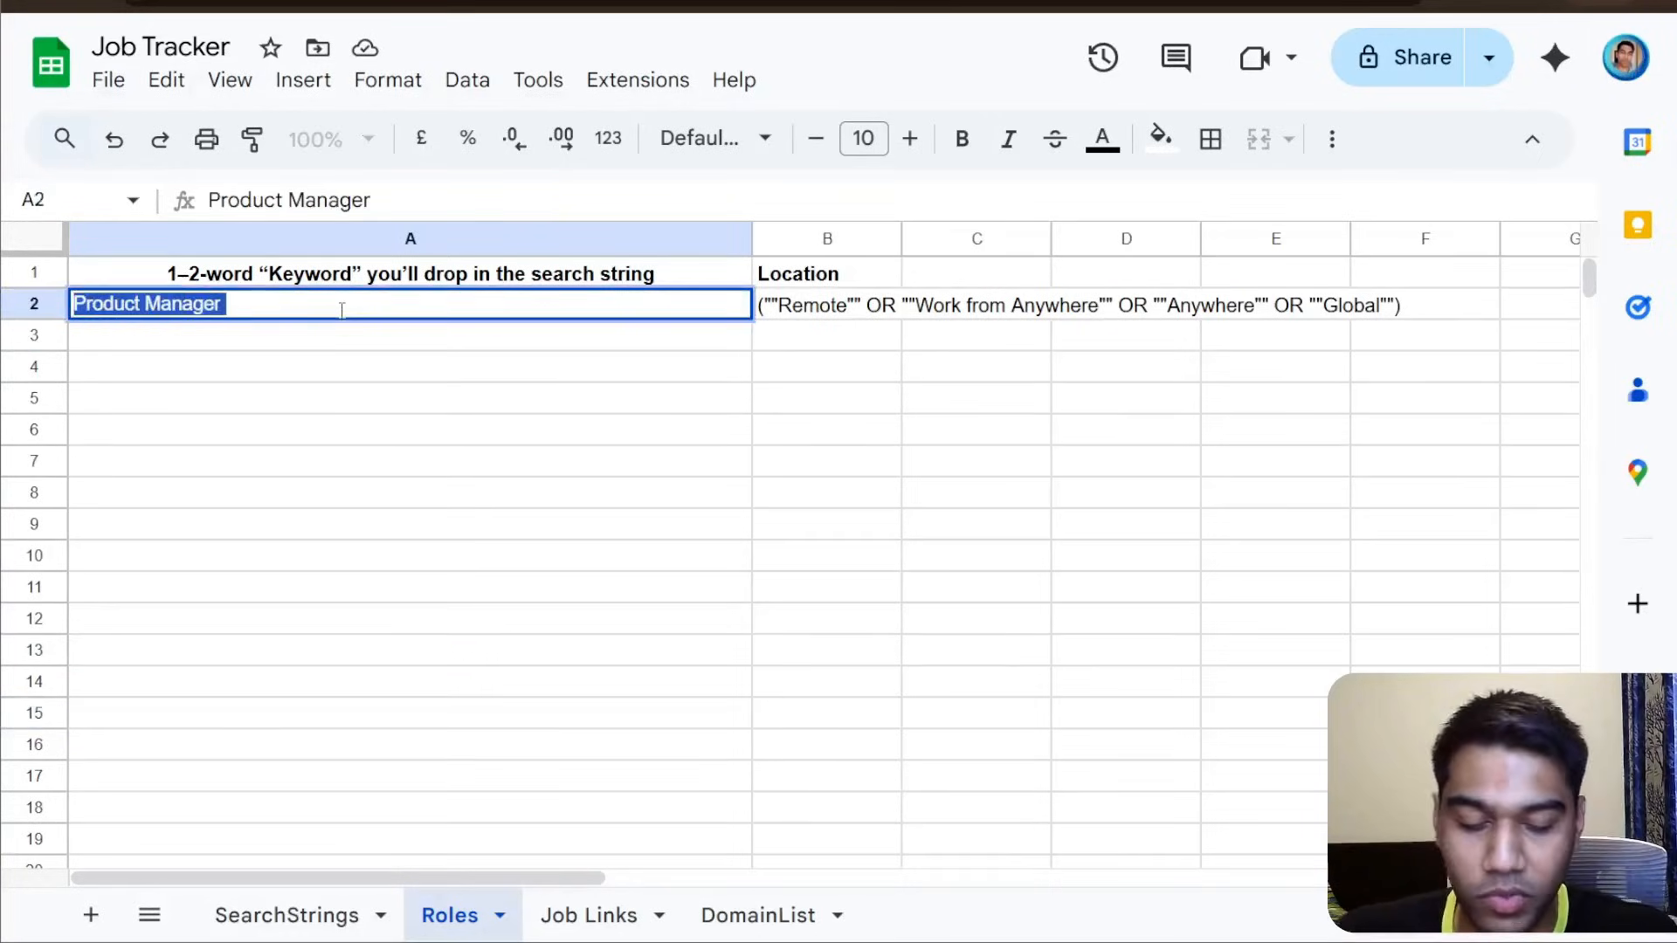
pyautogui.write('WSe')
pyautogui.press('BackSpace')
pyautogui.press('BackSpace')
pyautogui.press('BackSpace')
pyautogui.write('Soft')
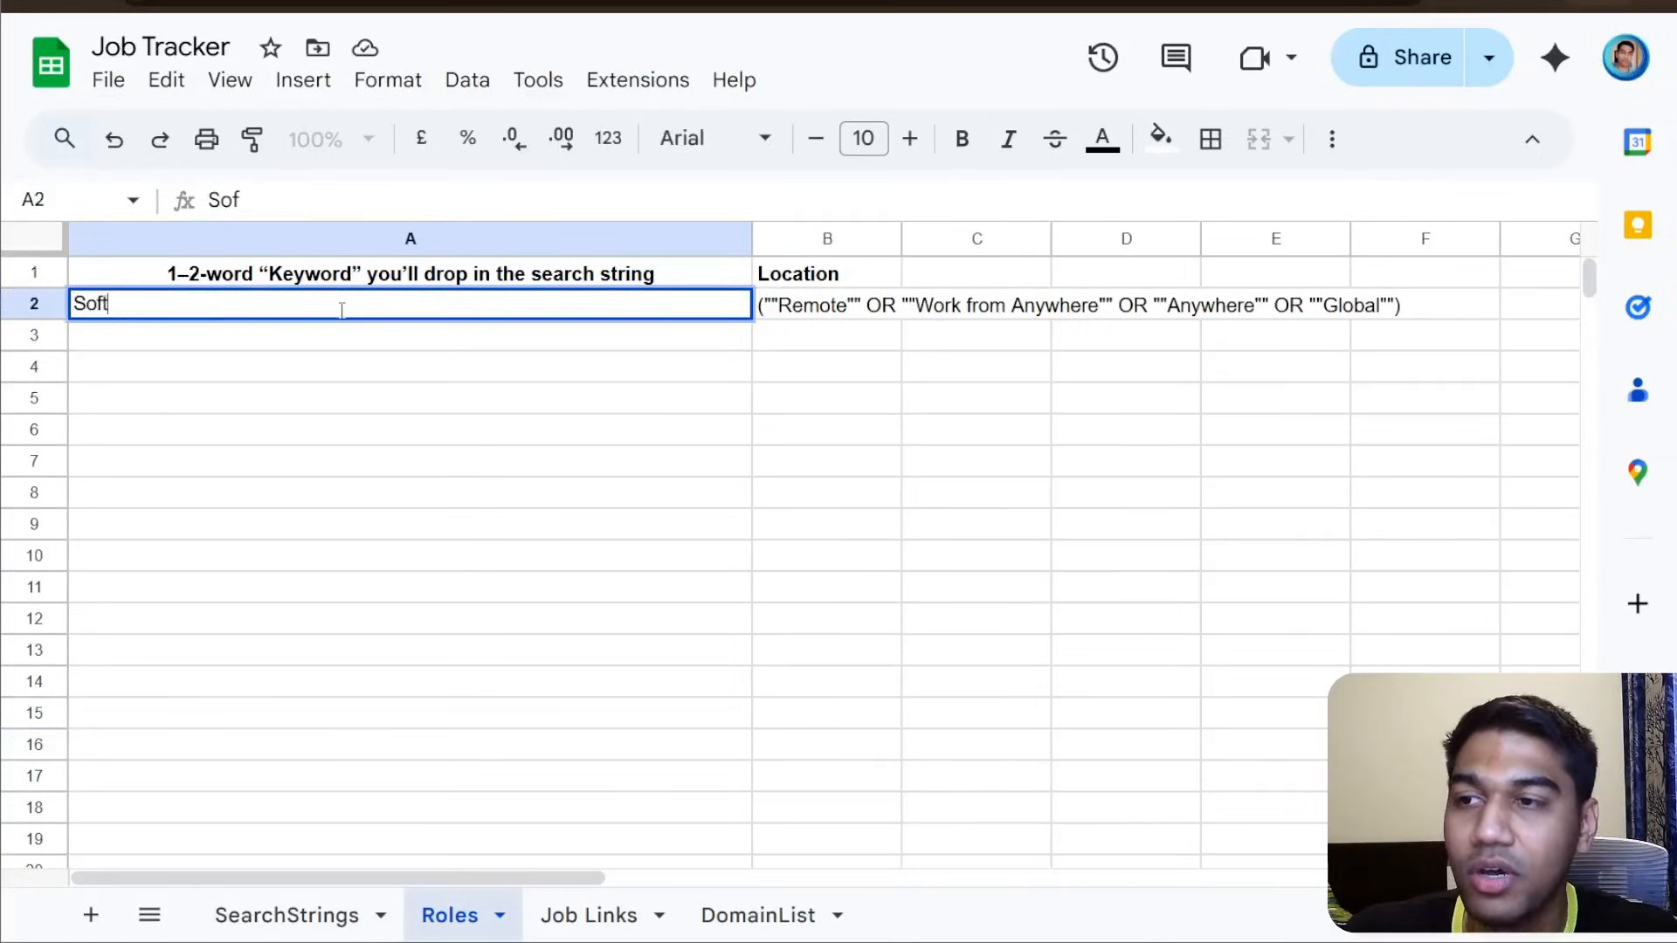
pyautogui.write('ware Engineer')
pyautogui.press('Return')
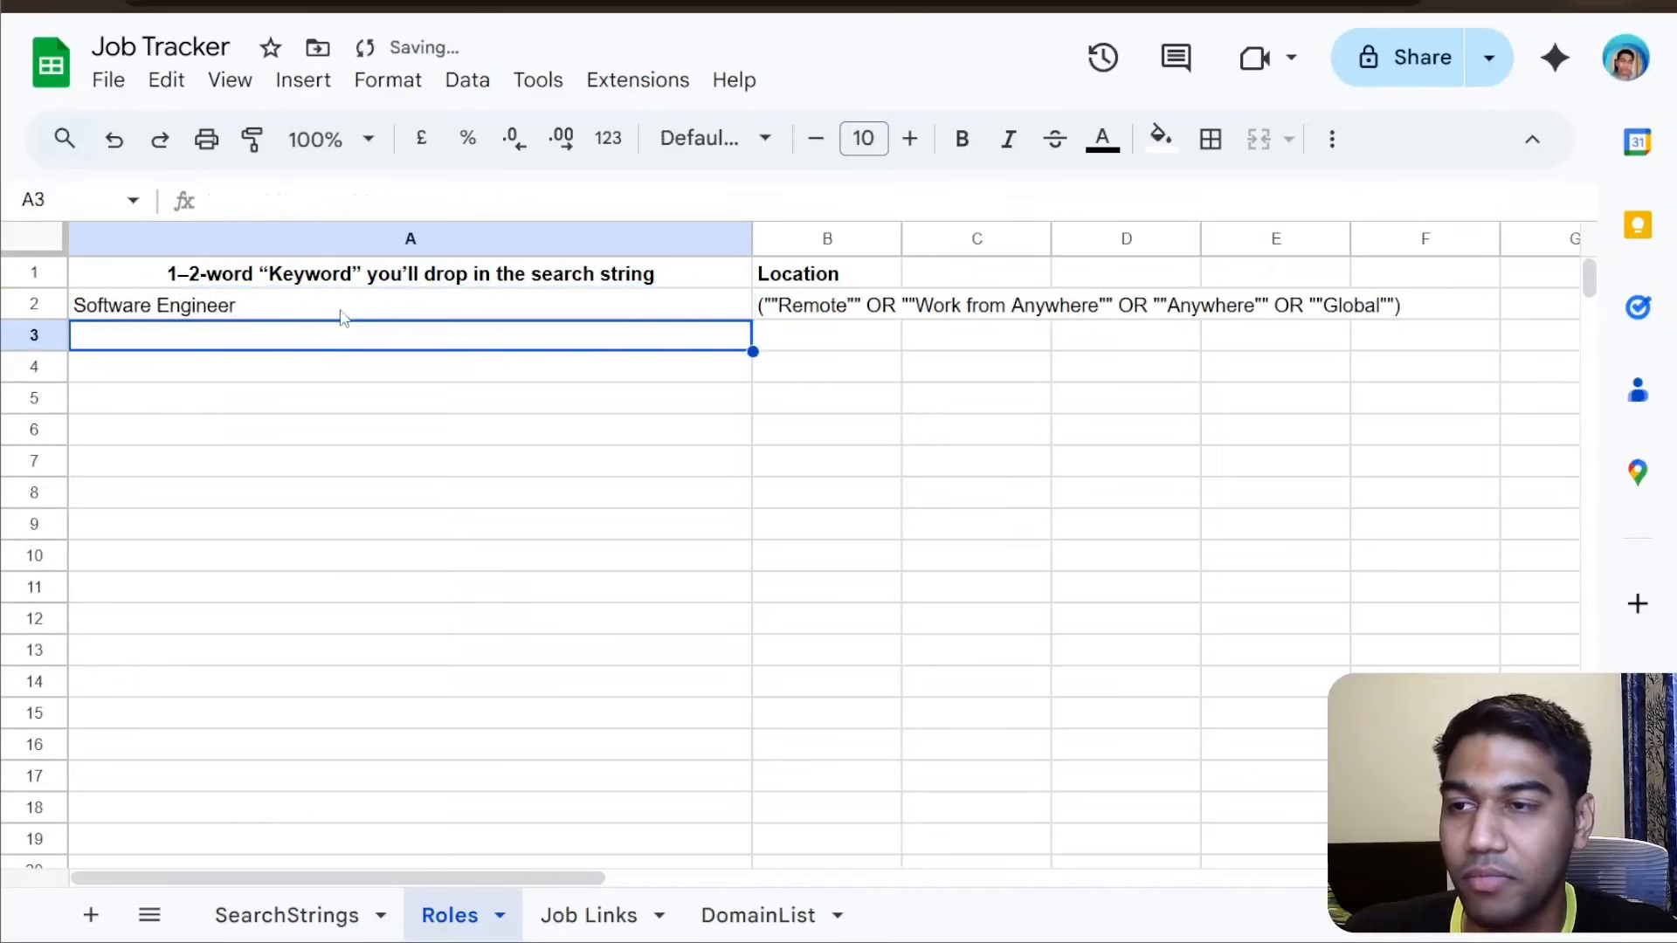
# - Enter Sr. Software Engineer as the second keyword in cell A3
pyautogui.write('So')
pyautogui.press('BackSpace')
pyautogui.press('BackSpace')
pyautogui.write('r.')
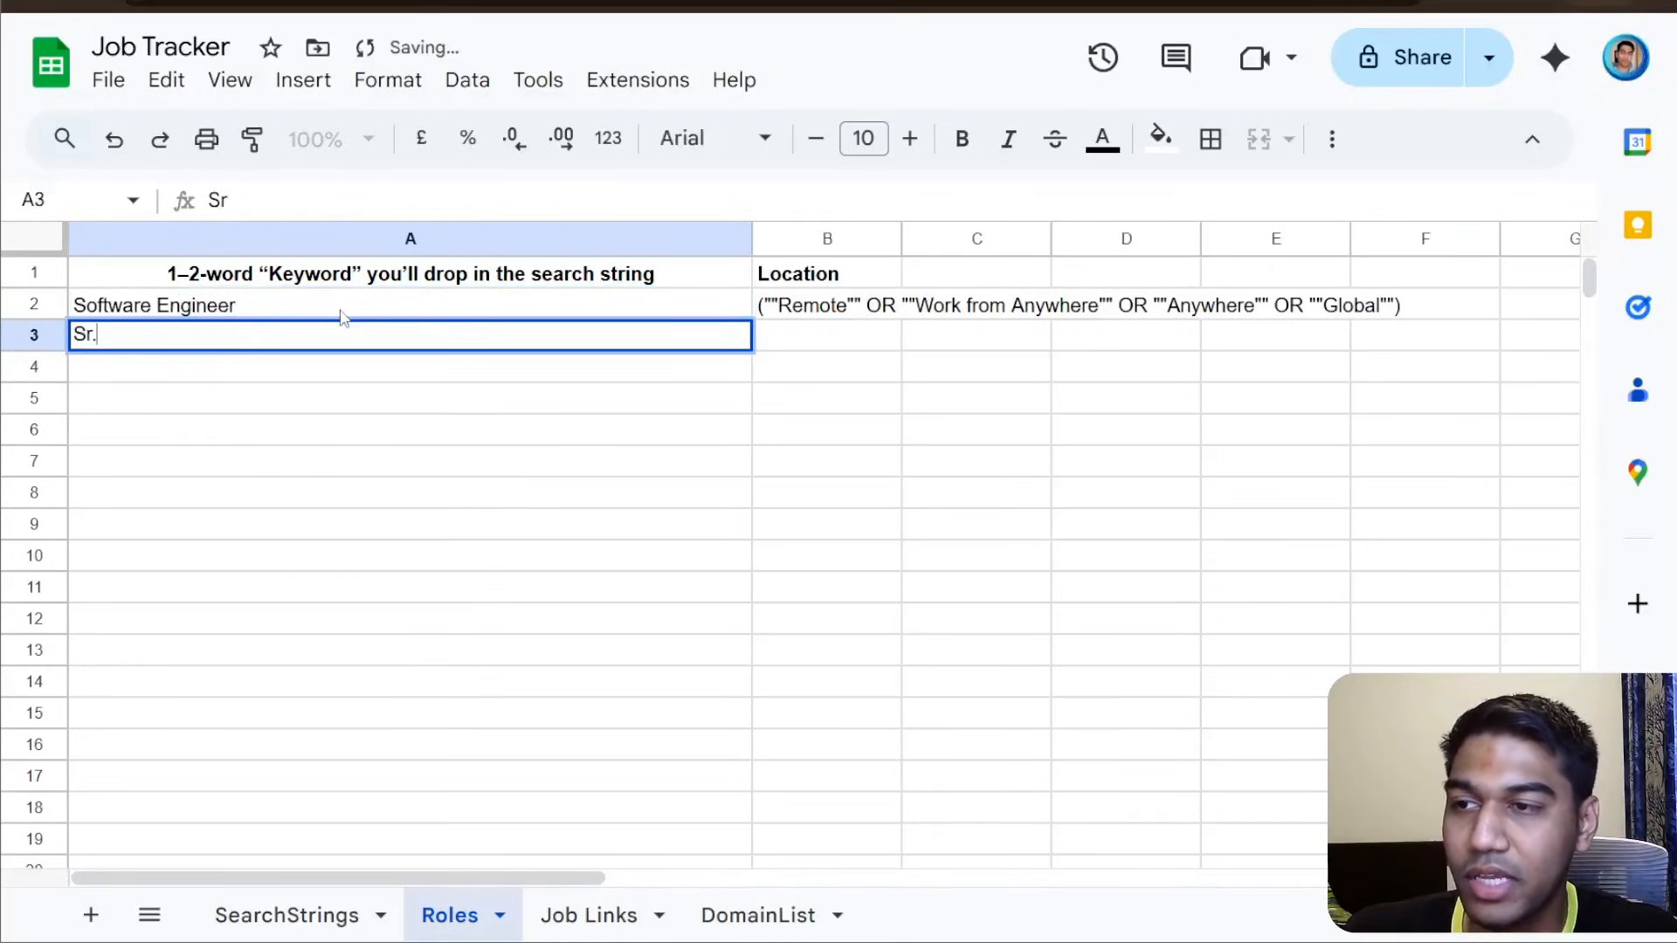
pyautogui.write(' Sofrtware Engineer')
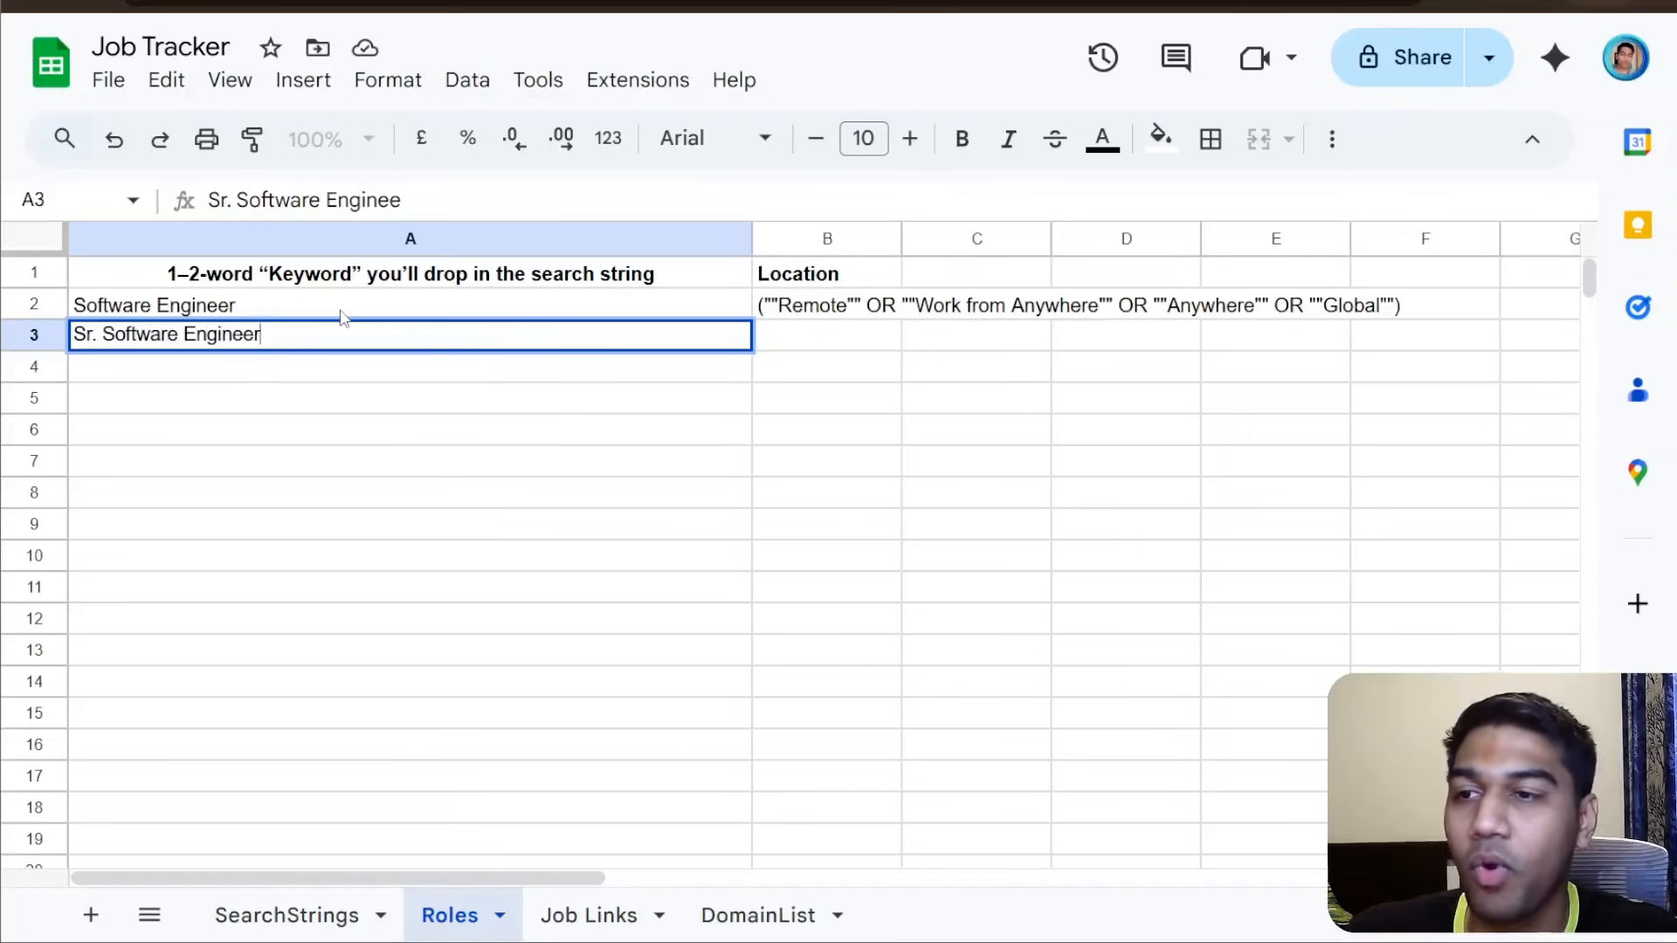
pyautogui.press('Return')
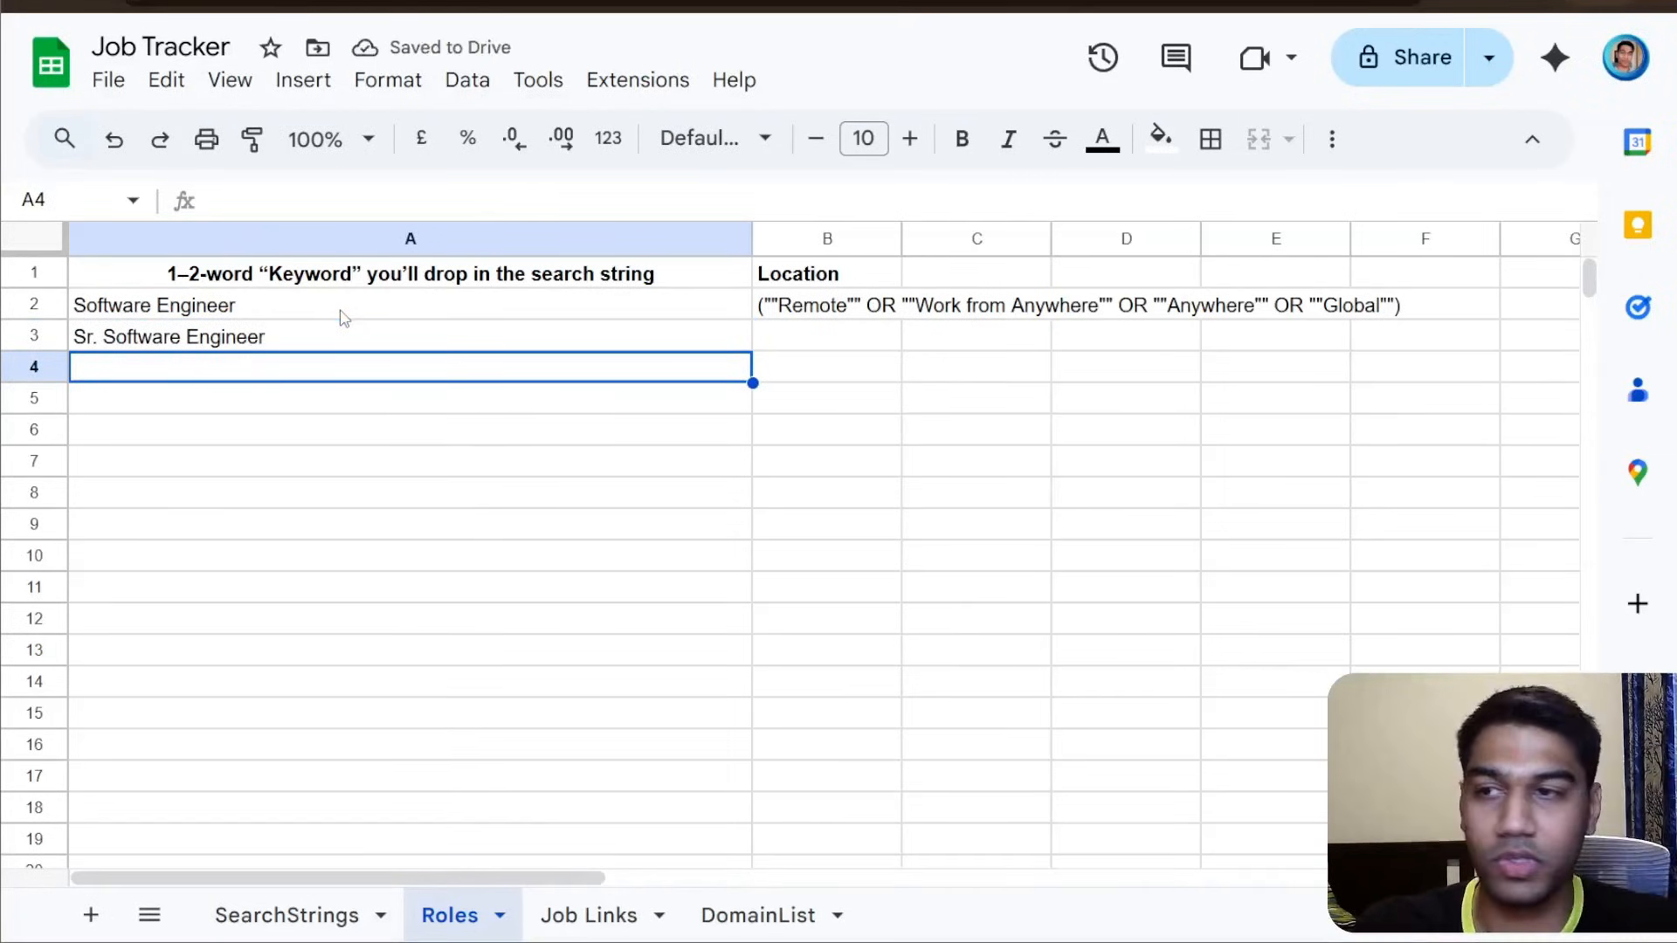
# - Change the keyword in cell A3 to Senior Software Engineer
pyautogui.doubleClick(293, 339)
pyautogui.hotkey('ctrl', 'a')
pyautogui.write('S')
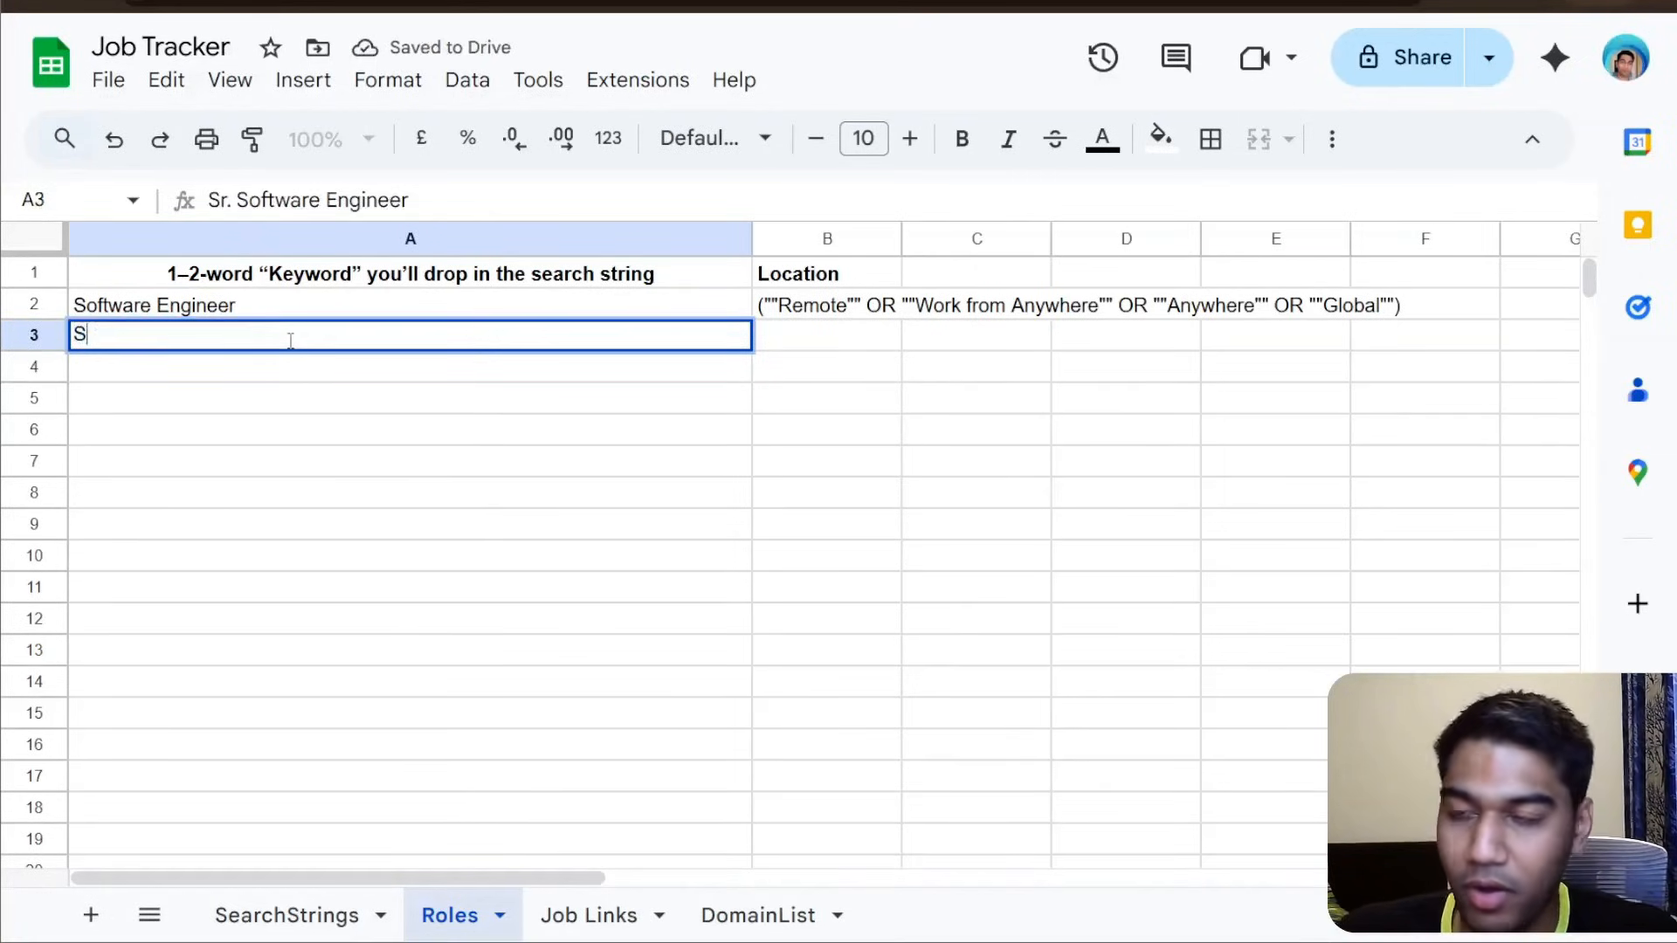
pyautogui.write('enior Software Engineer')
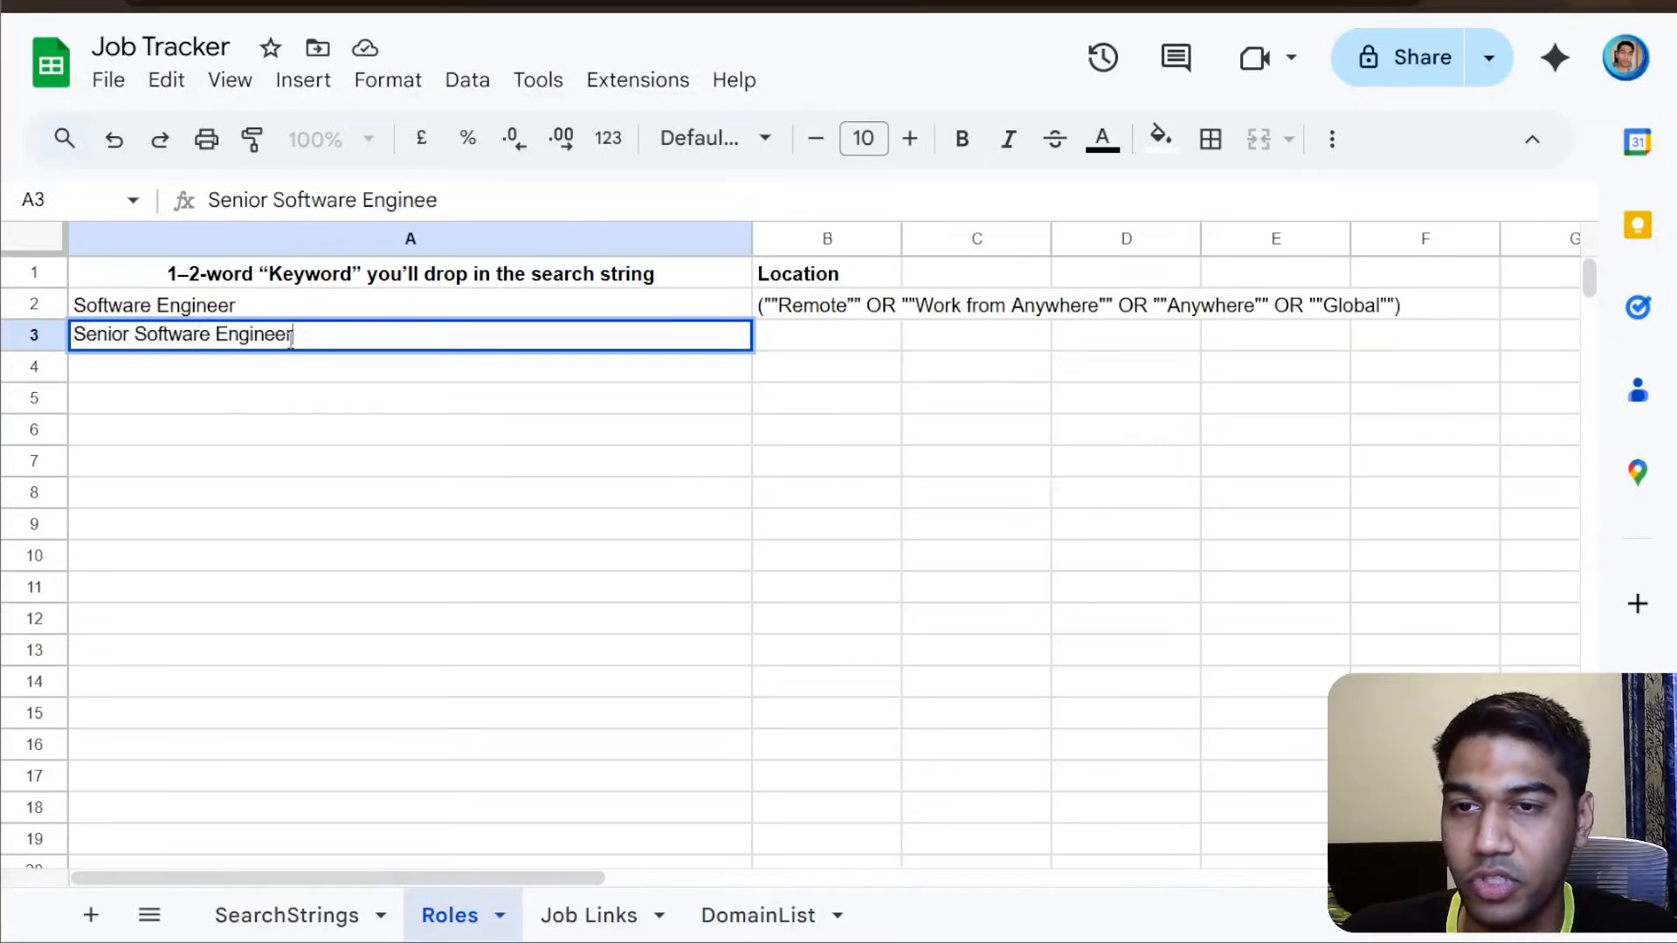
pyautogui.press('Return')
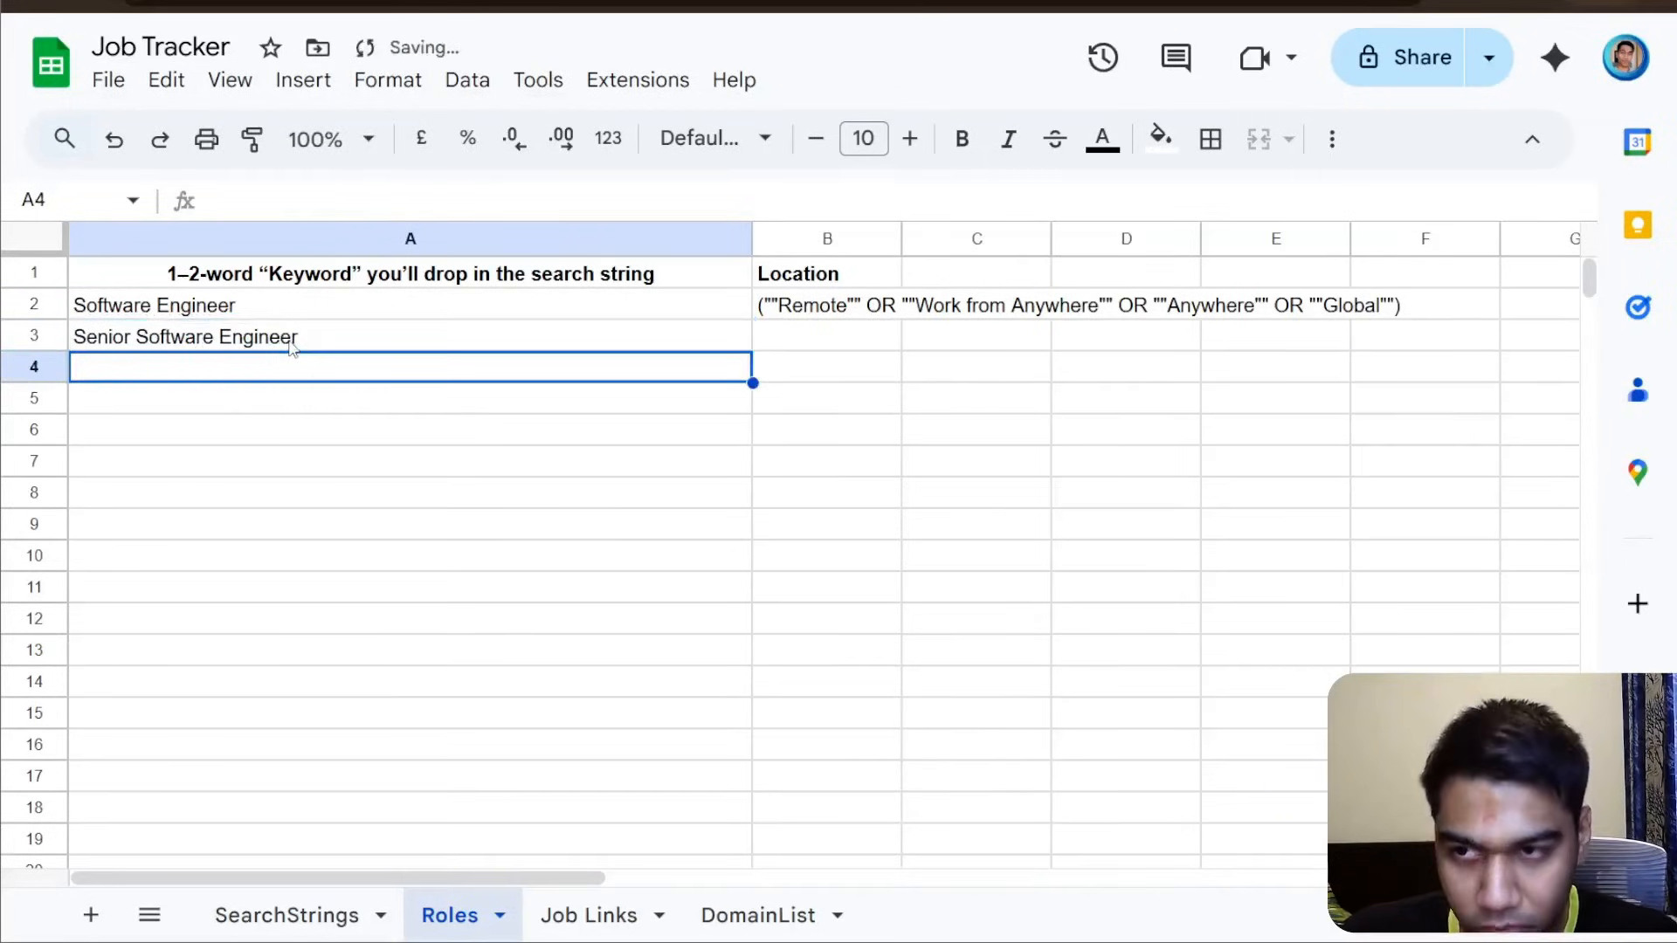
# - Widen the Location column until the whole search expression in B2 fits inside it
pyautogui.click(808, 345)
pyautogui.click(791, 313)
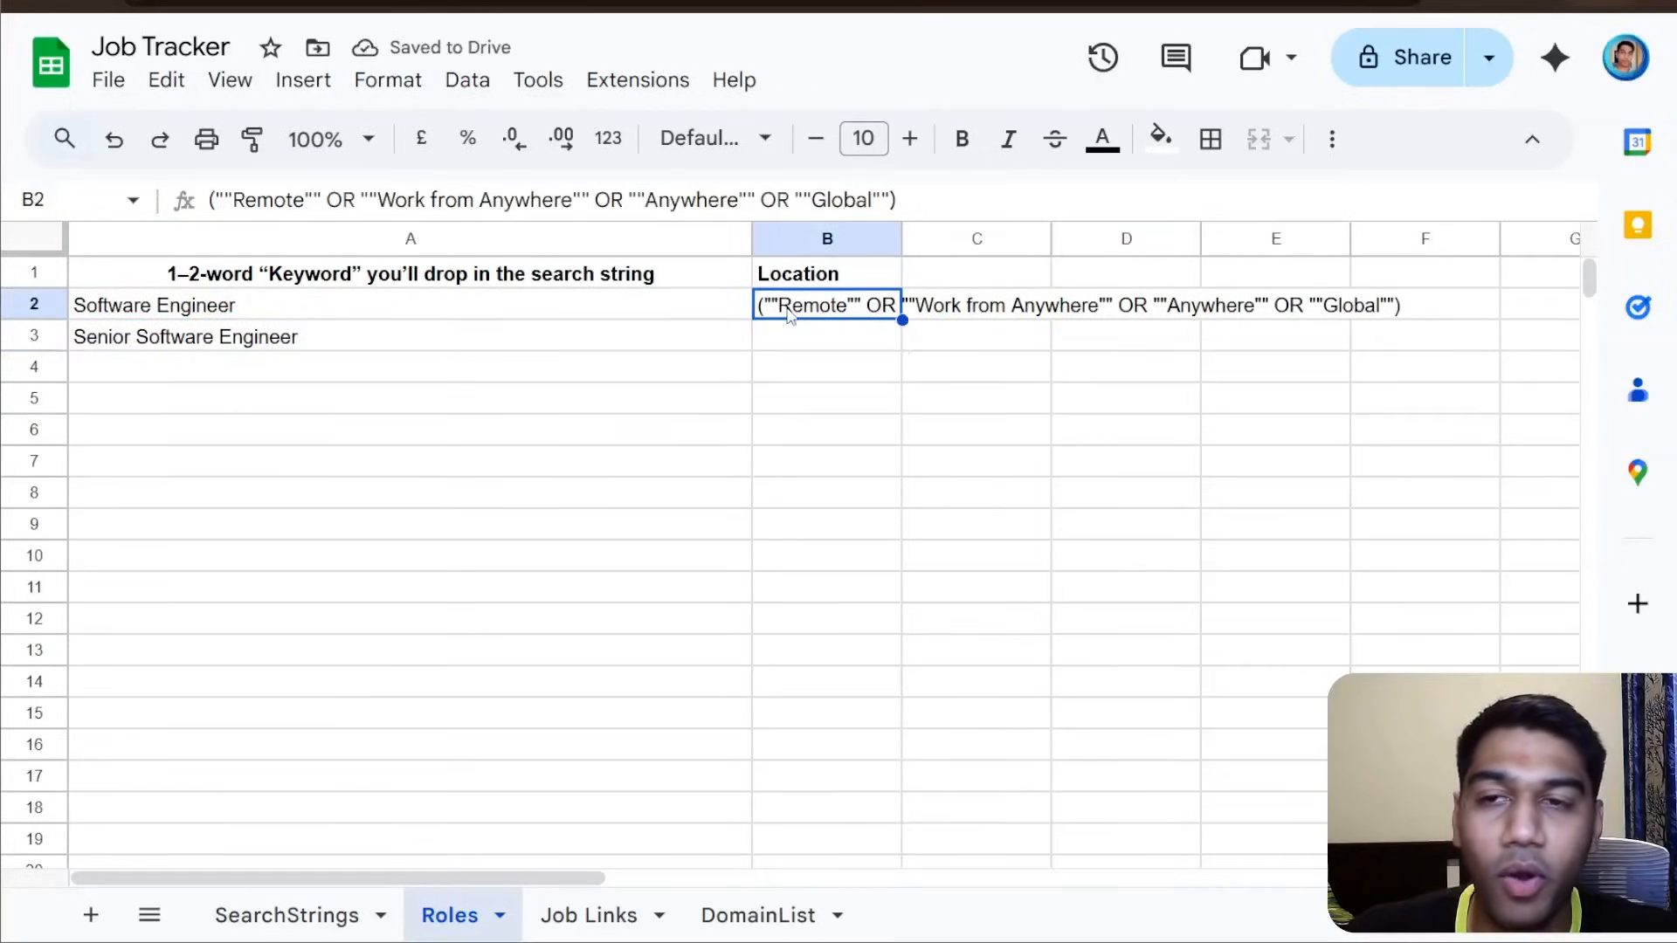
pyautogui.moveTo(902, 239); pyautogui.dragTo(1390, 239)
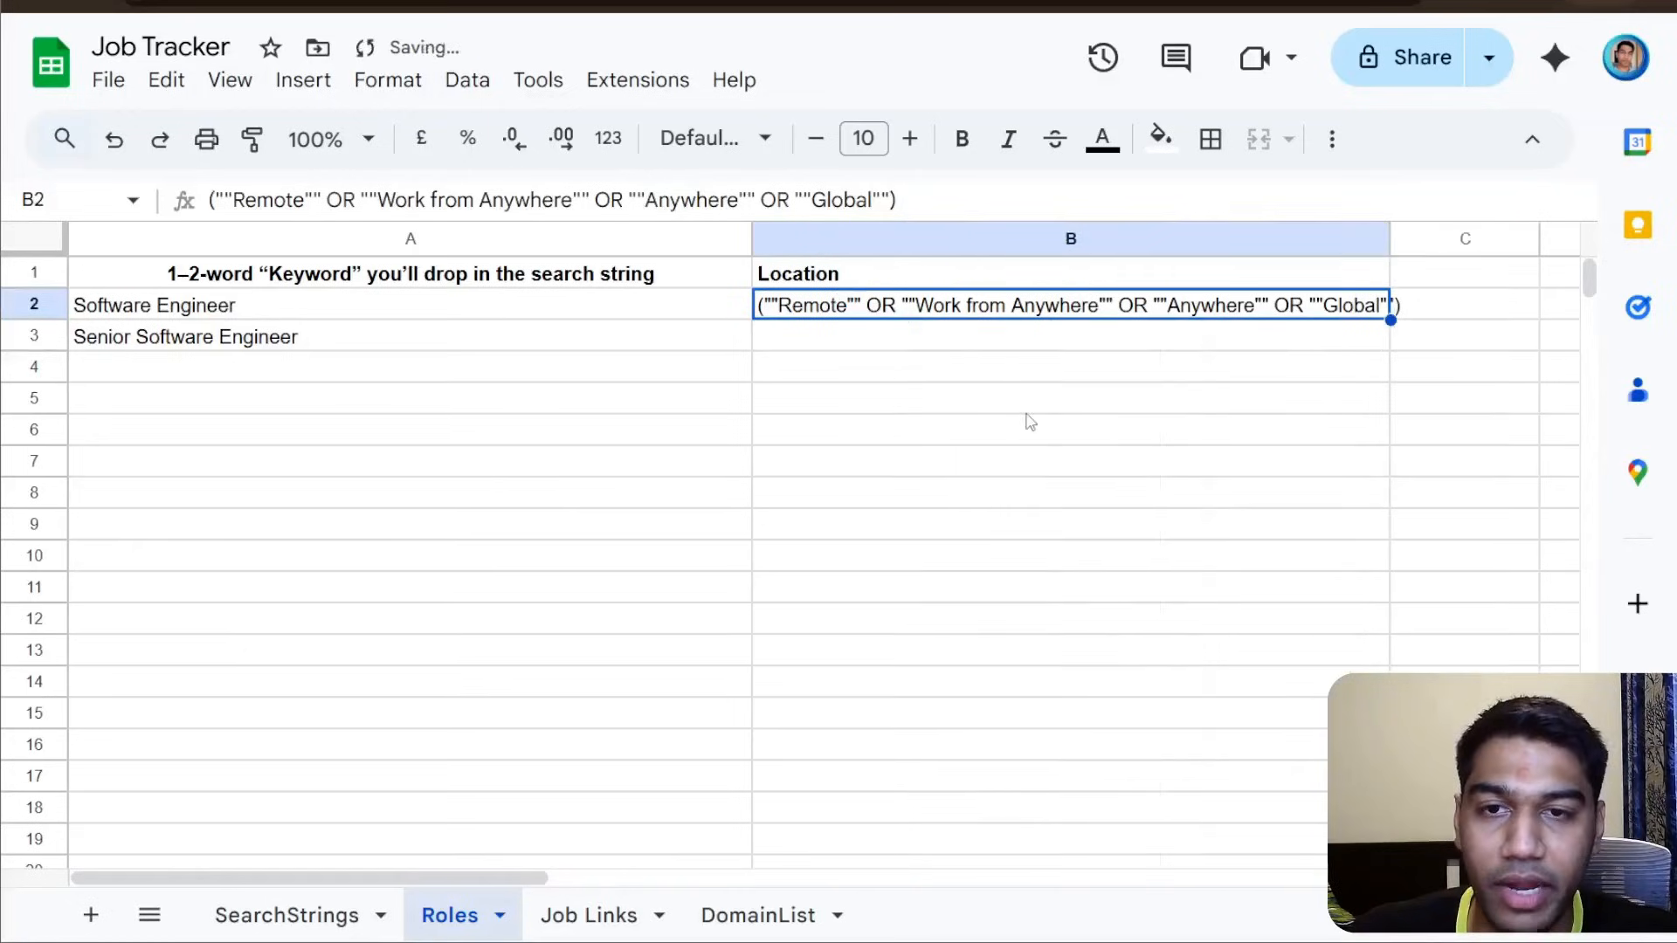
pyautogui.click(1363, 376)
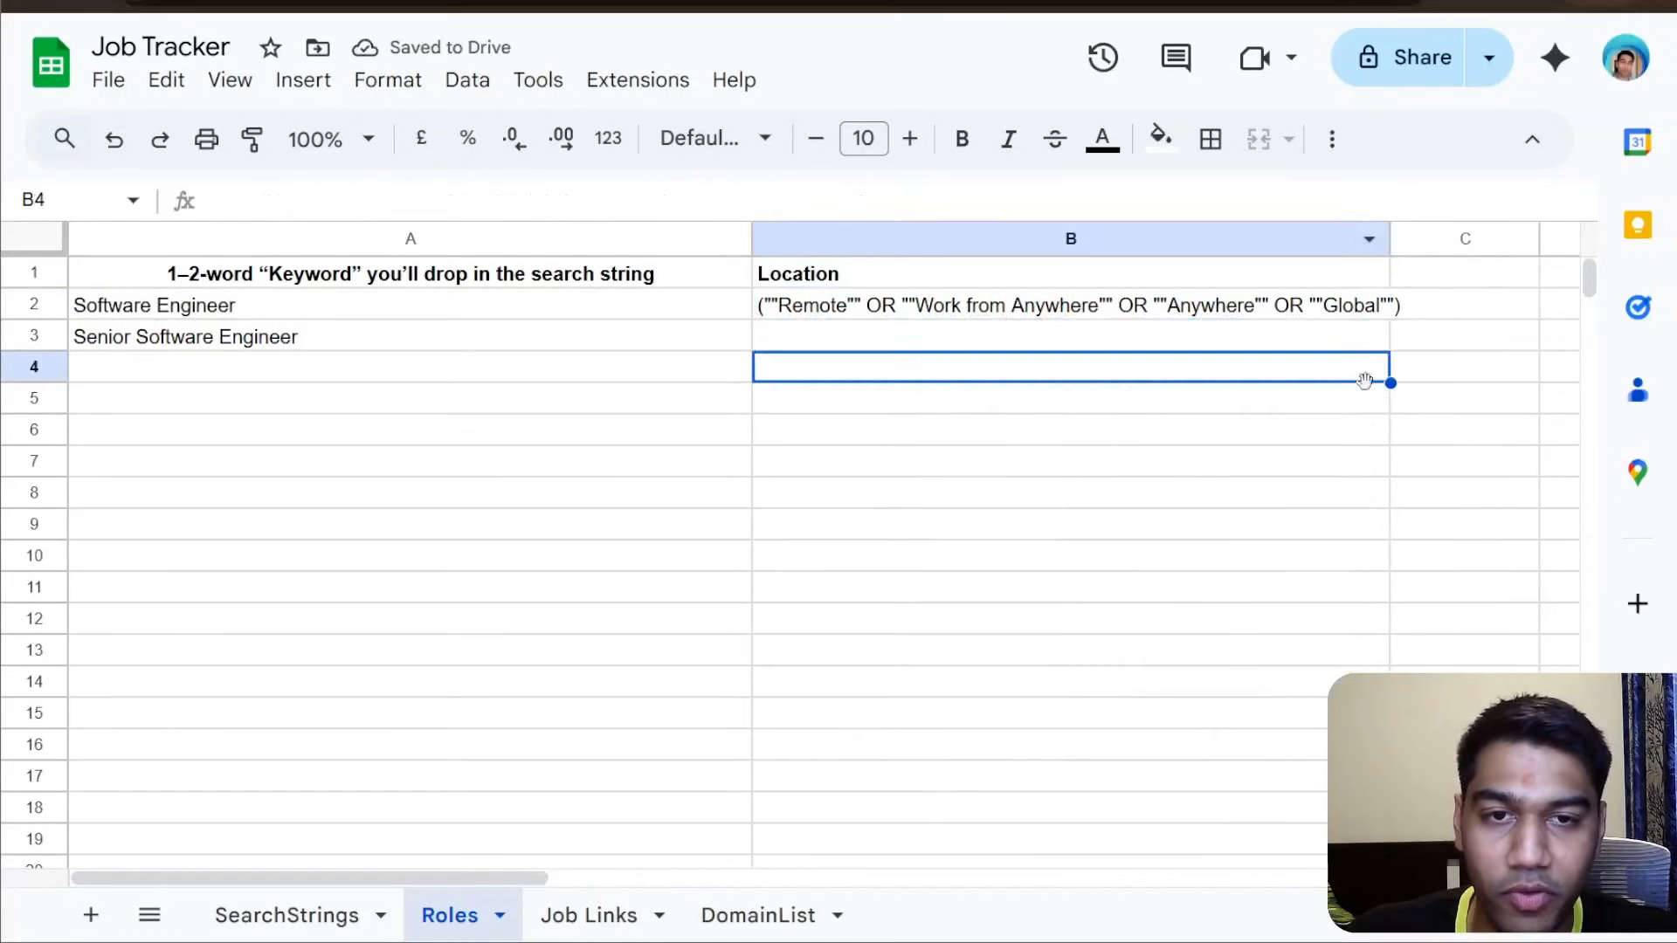
pyautogui.click(1374, 308)
pyautogui.moveTo(1390, 239); pyautogui.dragTo(1463, 238)
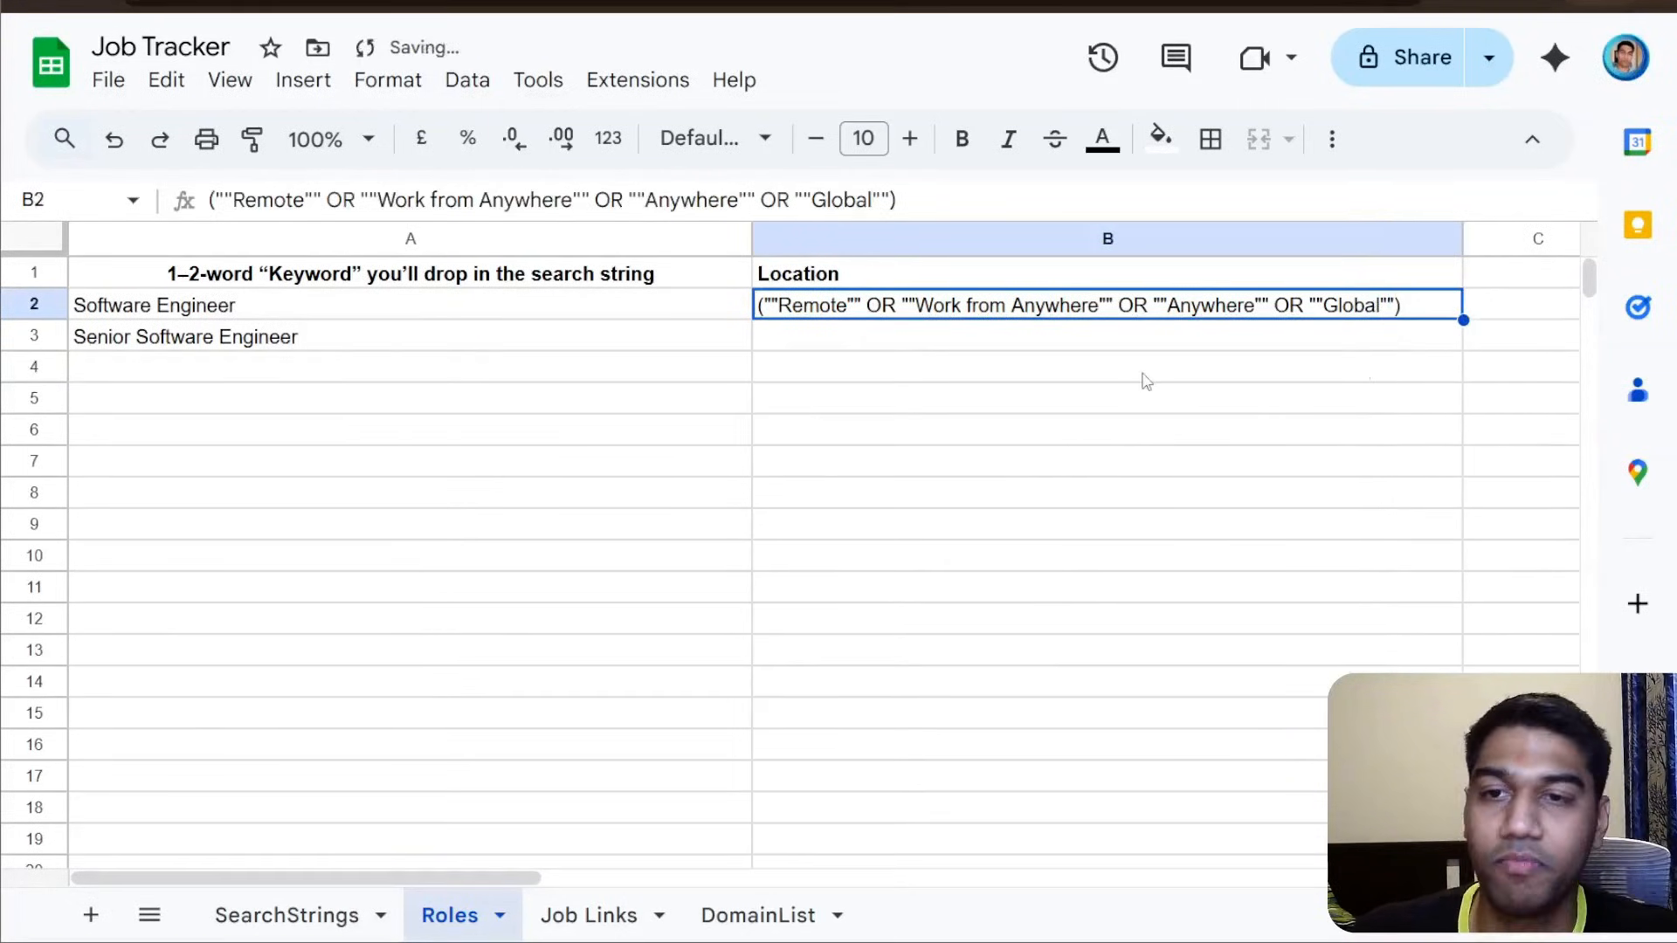
# - Replace Global with New York in the location expression in cell B2
pyautogui.doubleClick(828, 201)
pyautogui.write('Banga')
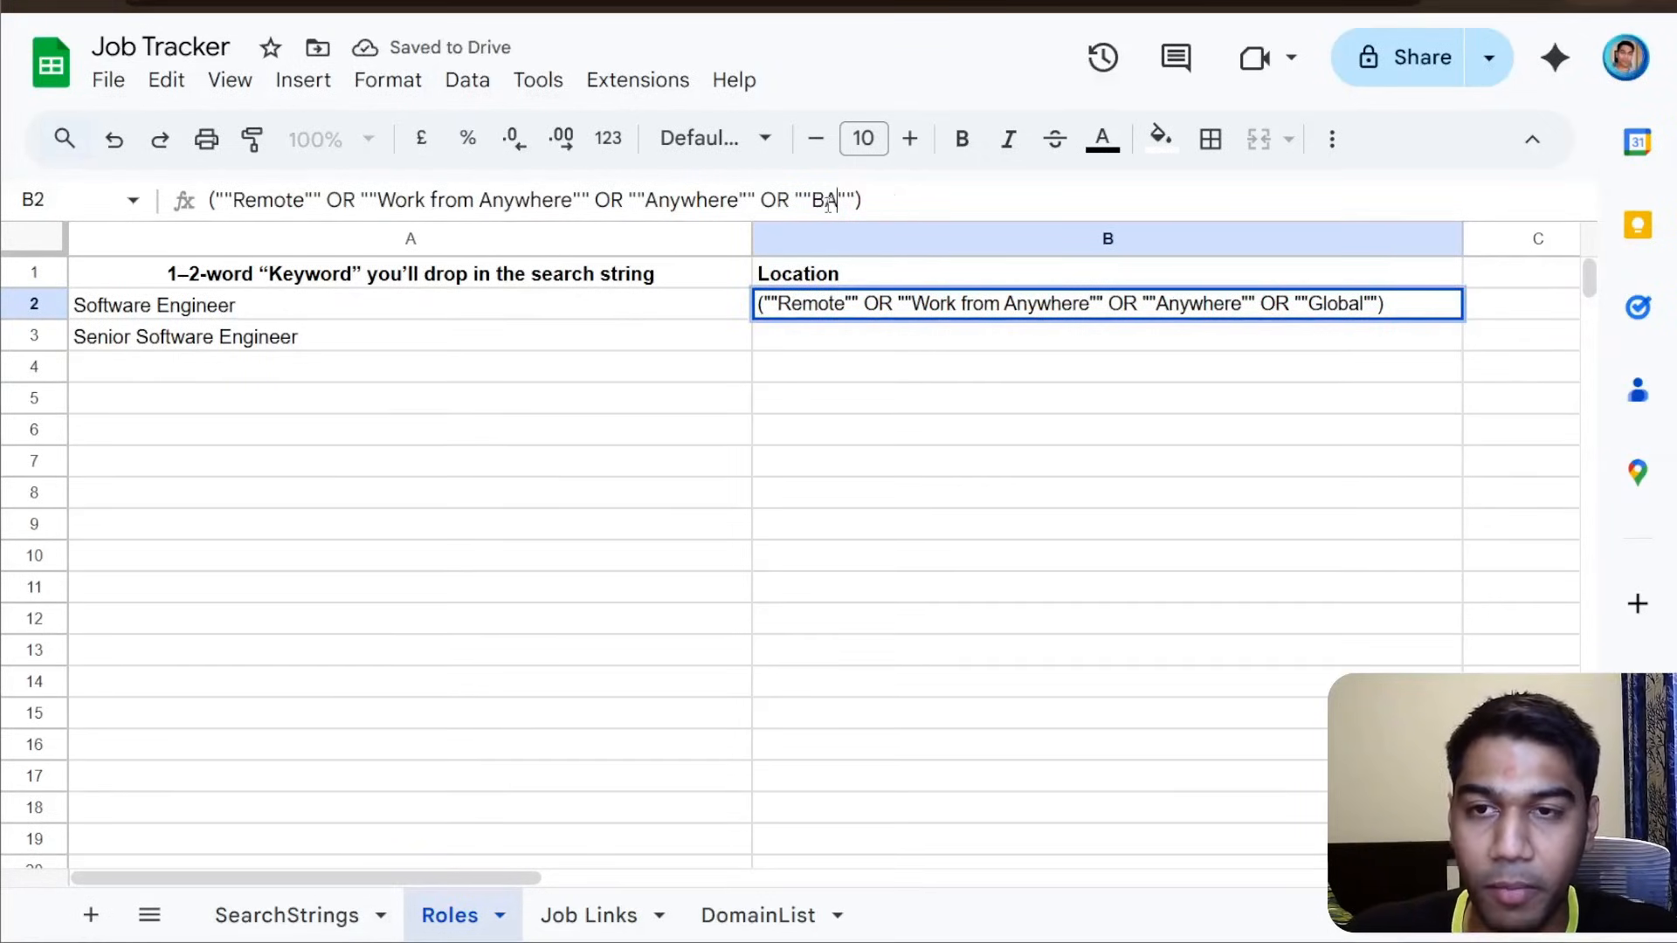
pyautogui.press('BackSpace')
pyautogui.press('BackSpace')
pyautogui.press('BackSpace')
pyautogui.press('BackSpace')
pyautogui.press('BackSpace')
pyautogui.write('New Yo')
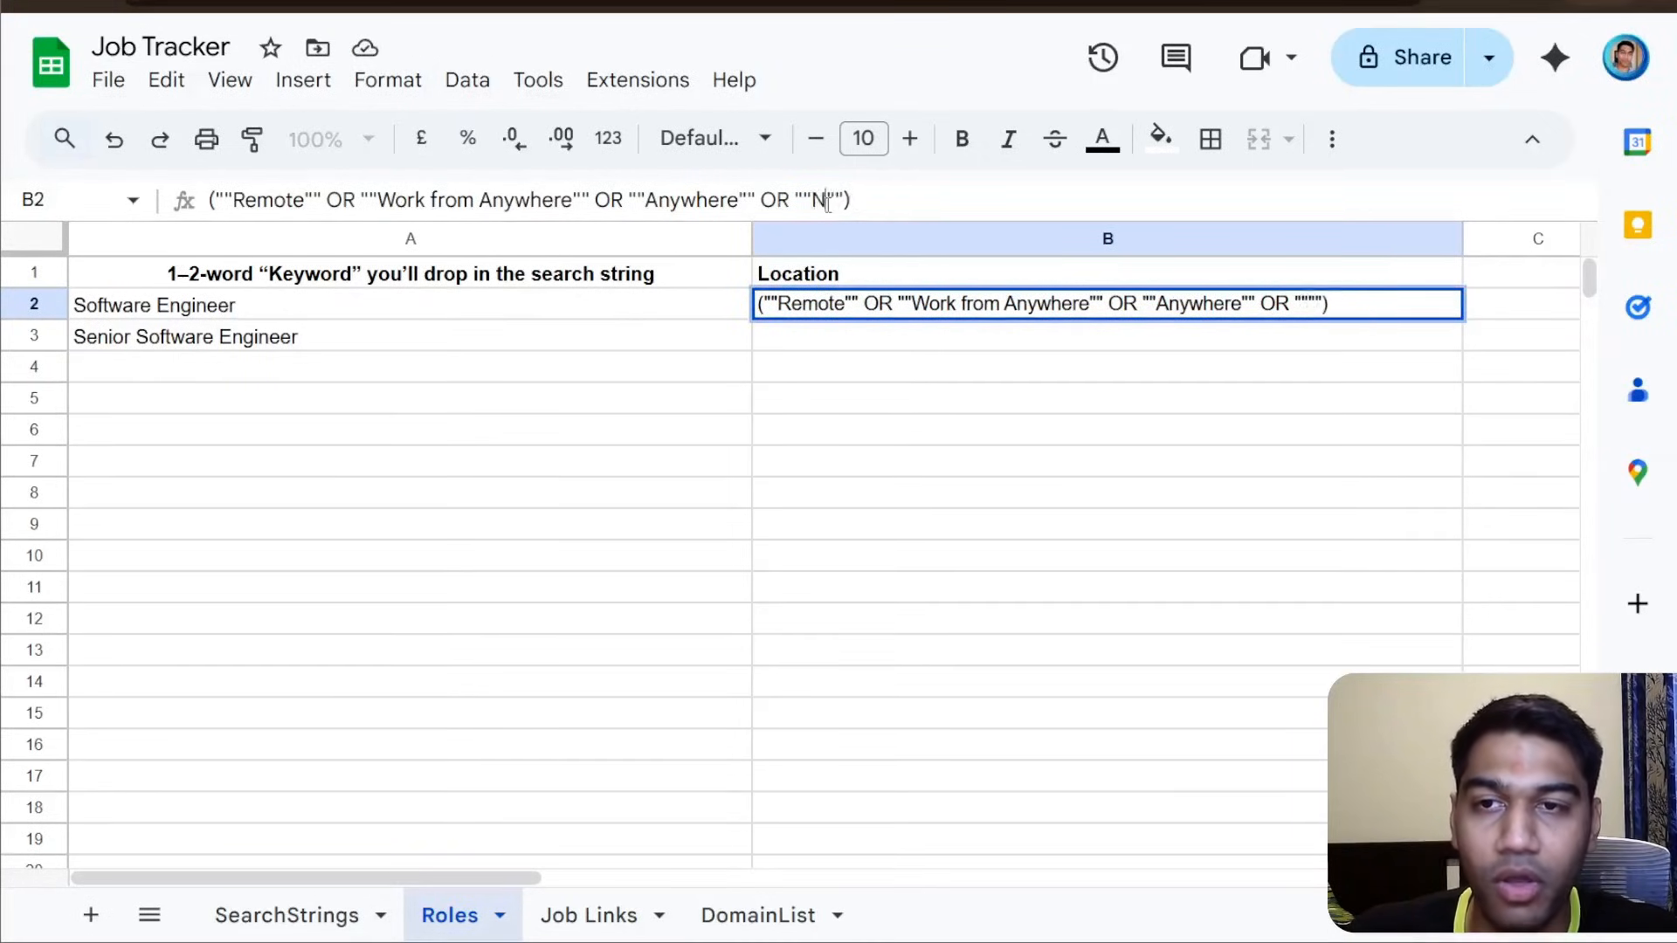
pyautogui.write('rk')
pyautogui.press('Return')
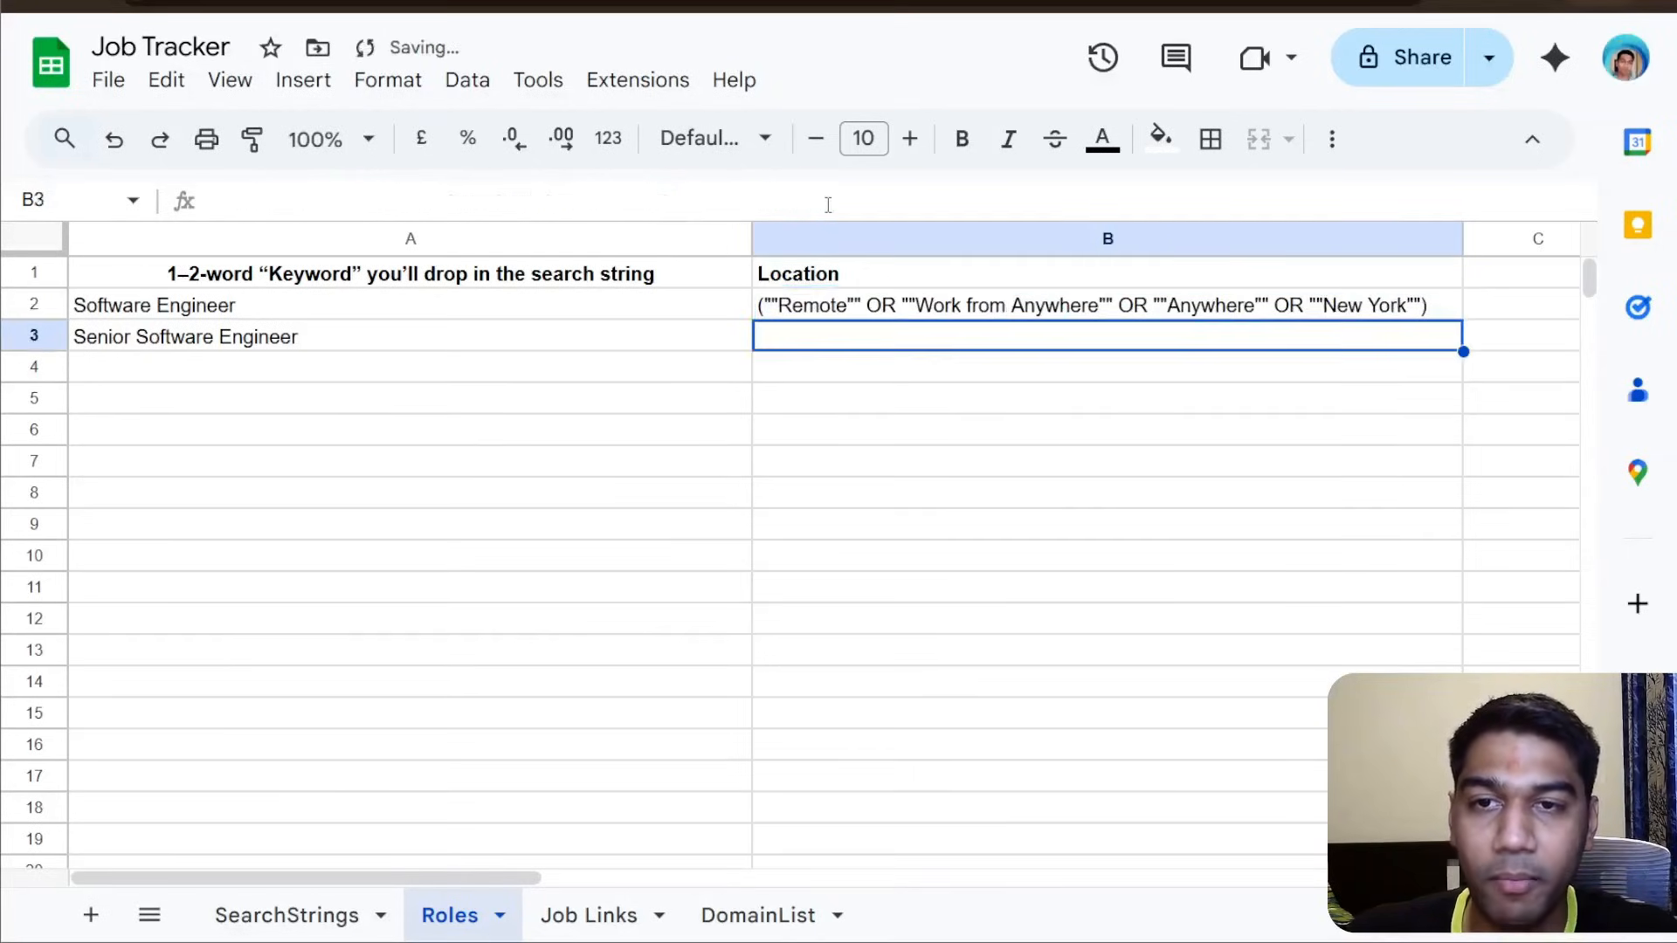
# - Append a copy of the OR ""New York"" condition inside the closing bracket of the B2 location expression
pyautogui.click(1198, 325)
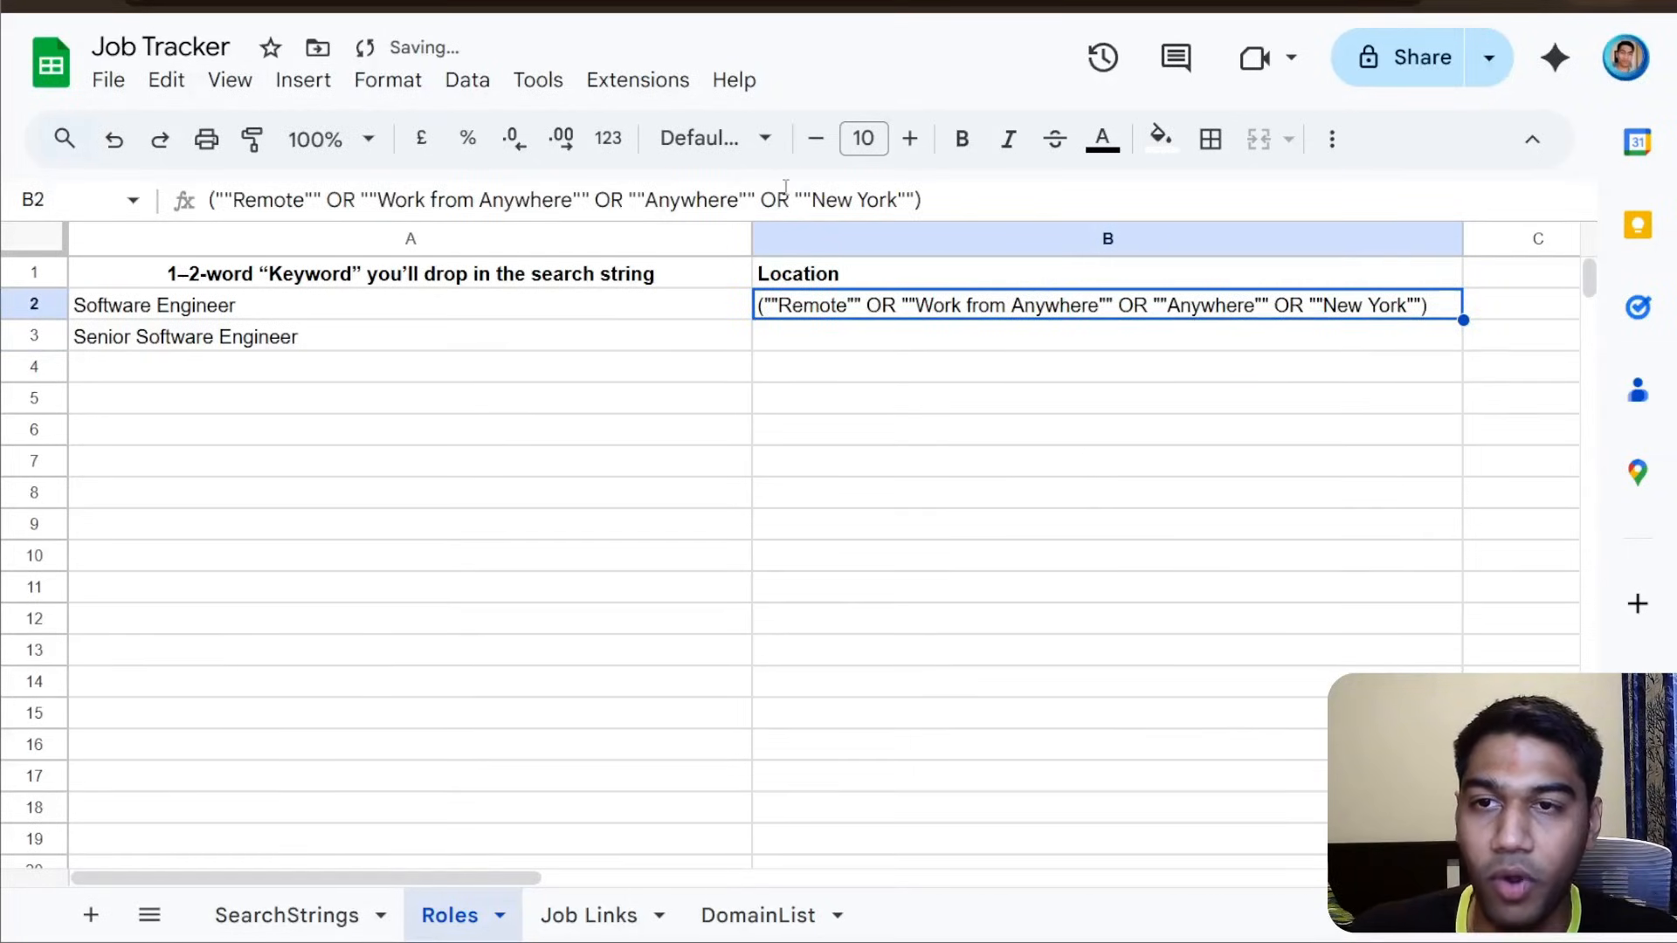
pyautogui.moveTo(761, 200); pyautogui.dragTo(914, 200)
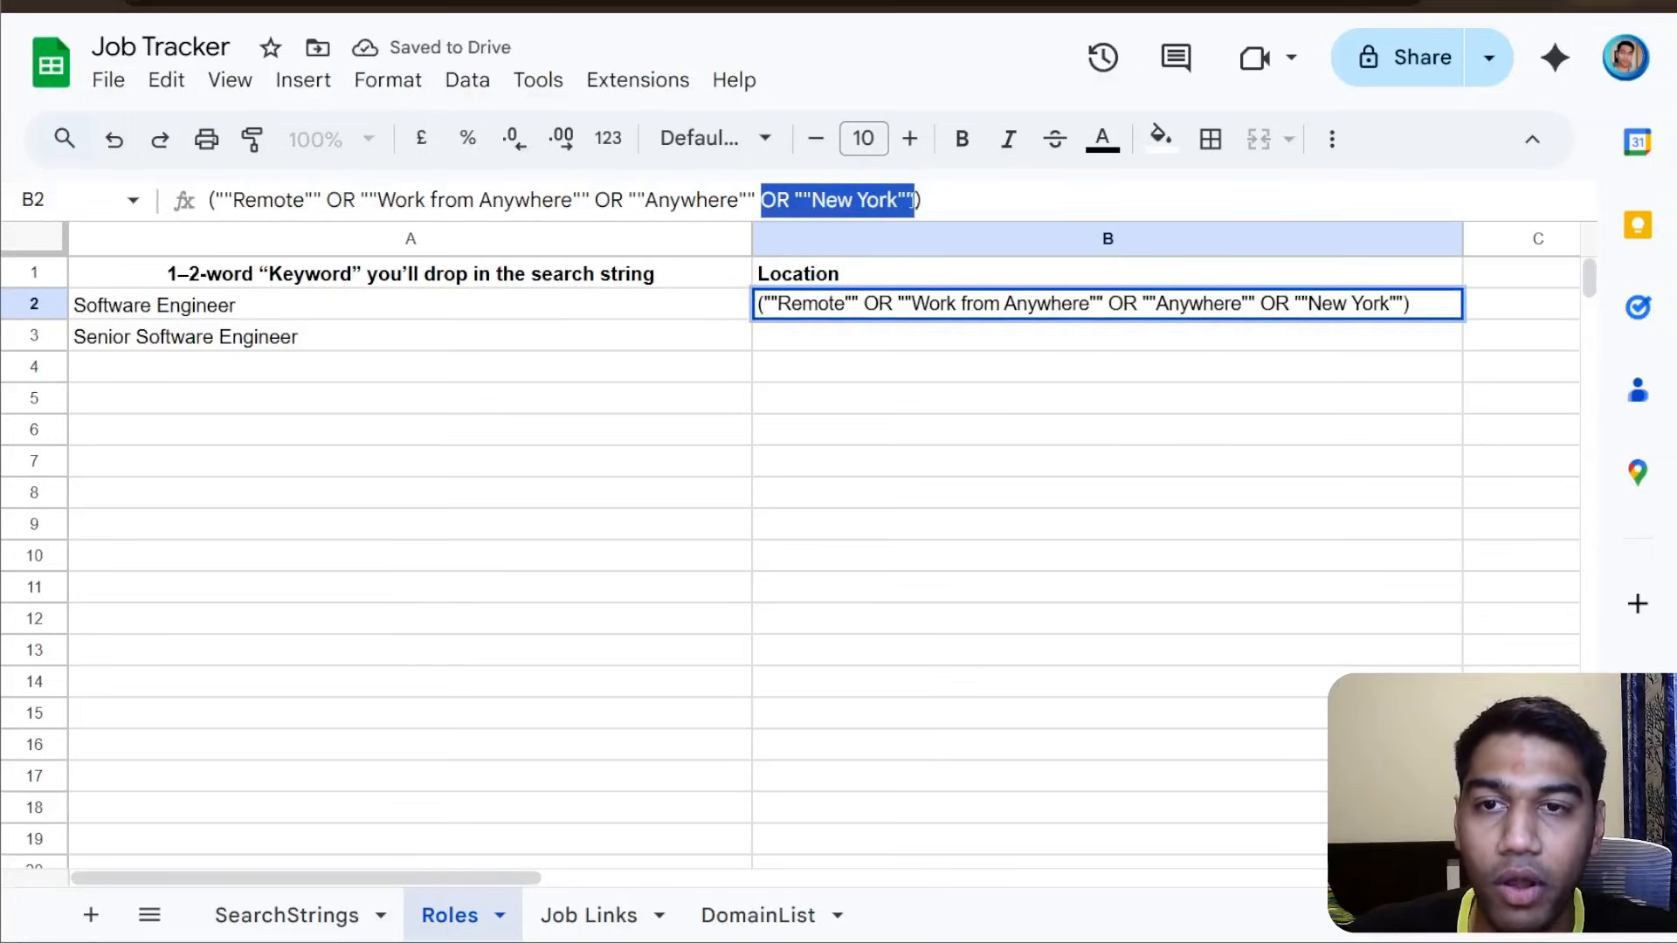
pyautogui.hotkey('ctrl', 'c')
pyautogui.press('Right')
pyautogui.hotkey('ctrl', 'v')
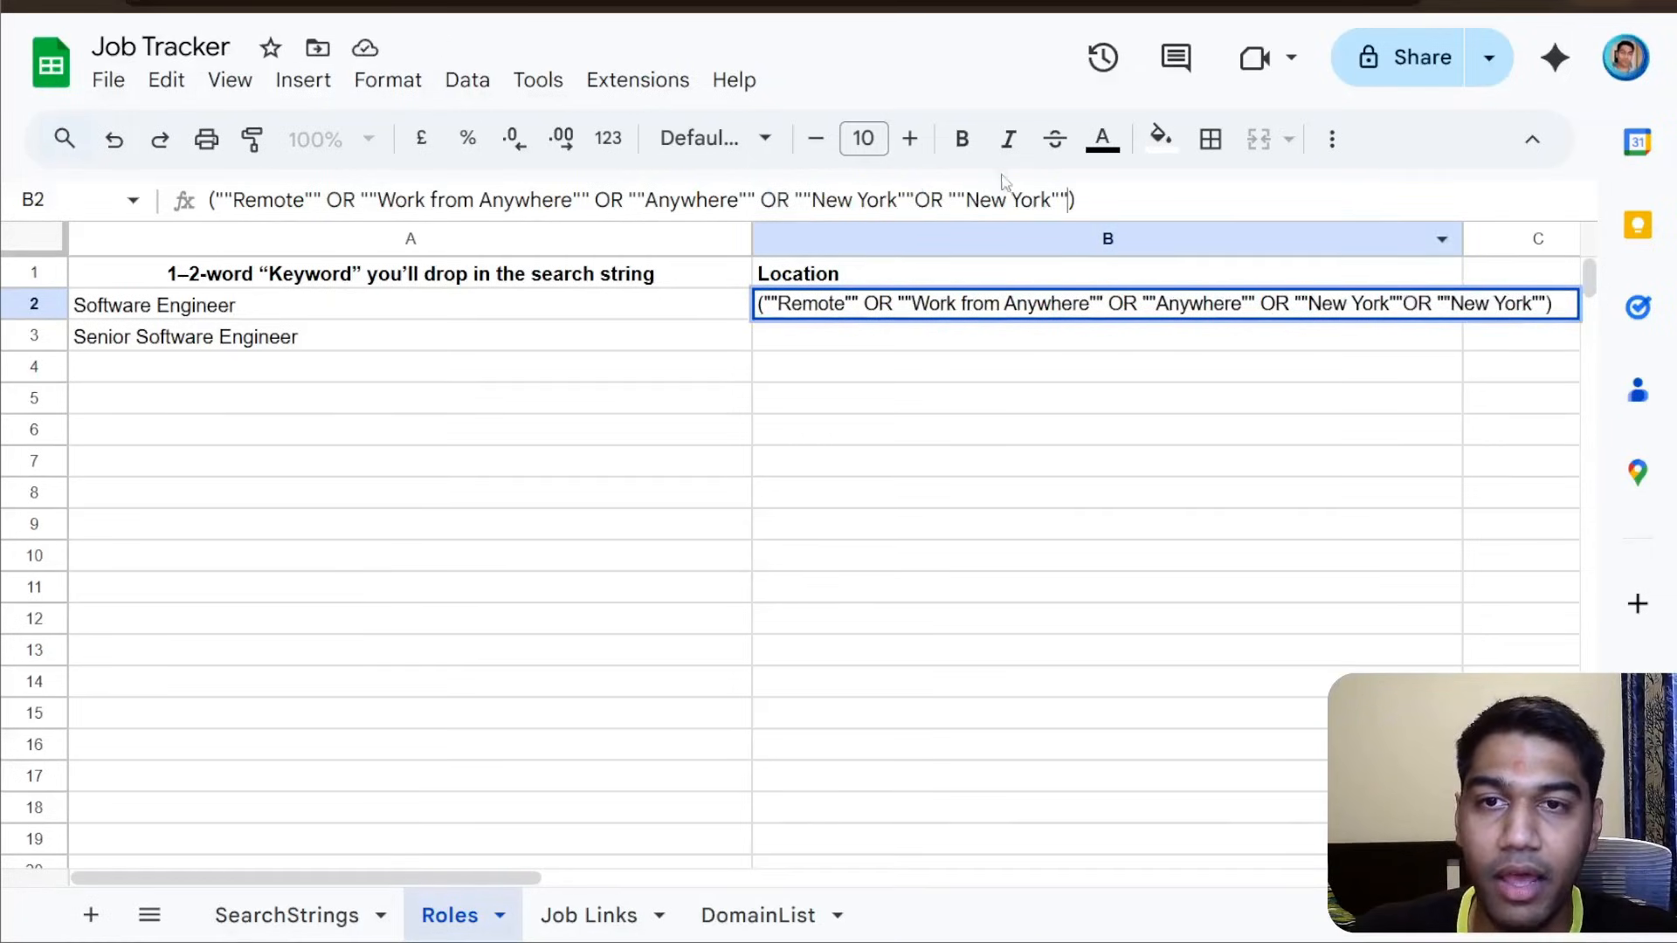
pyautogui.click(1015, 570)
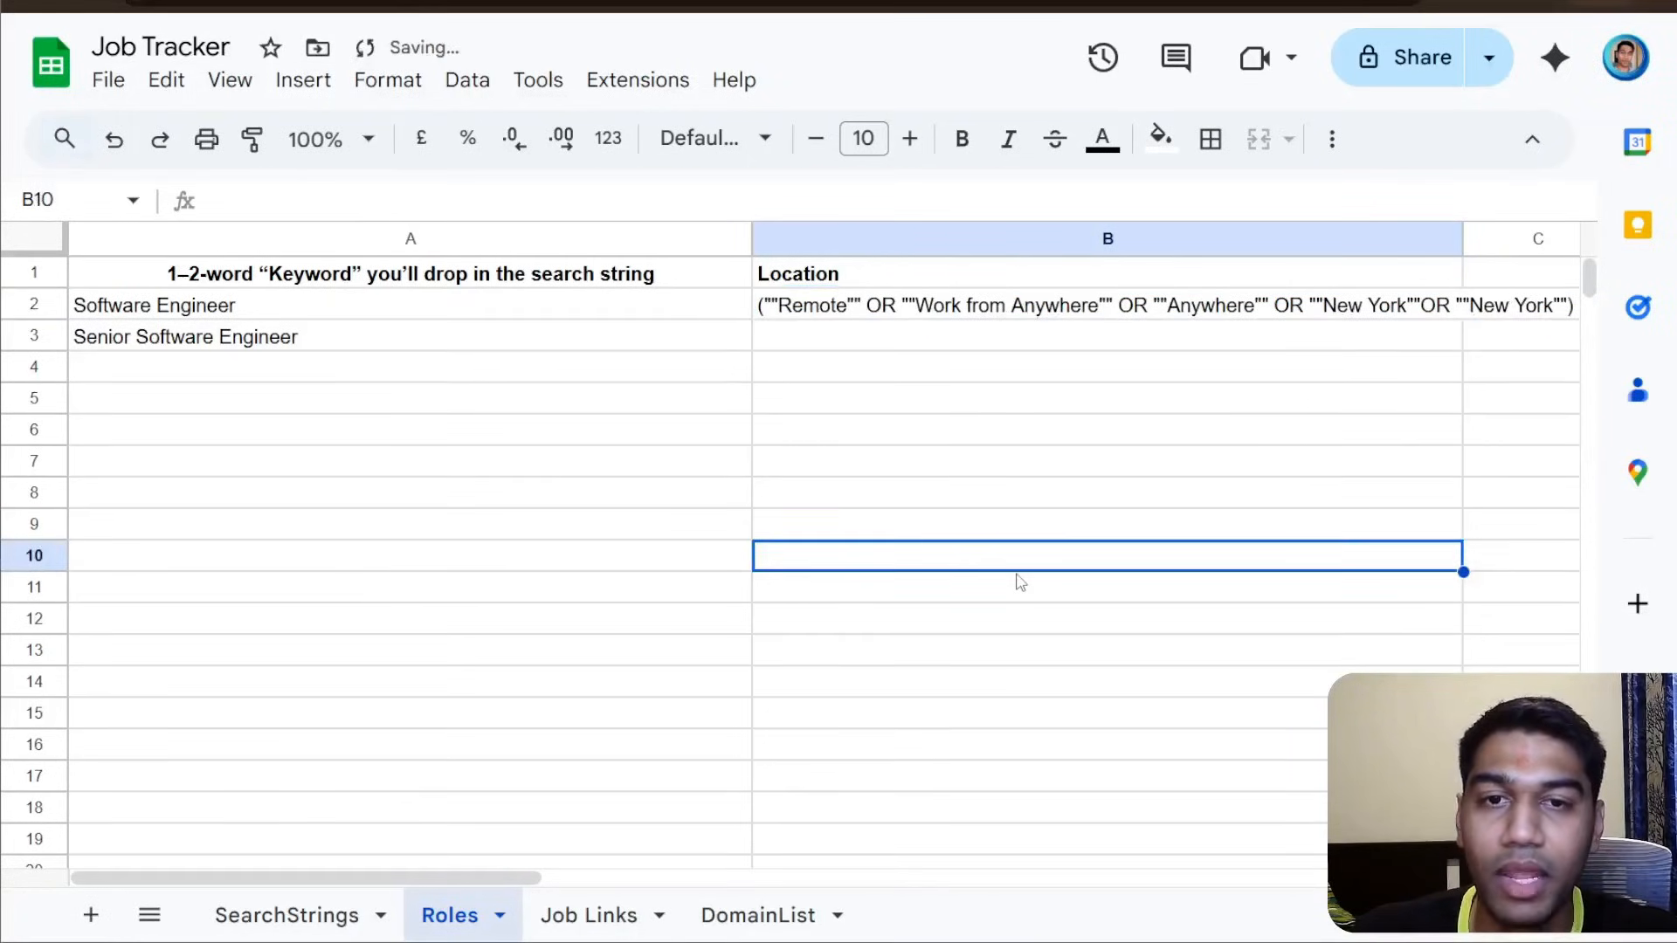
# - Undo the last two edits to the location expression in B2
pyautogui.hotkey('ctrl', 'z')
pyautogui.hotkey('ctrl', 'z')
pyautogui.click(1001, 398)
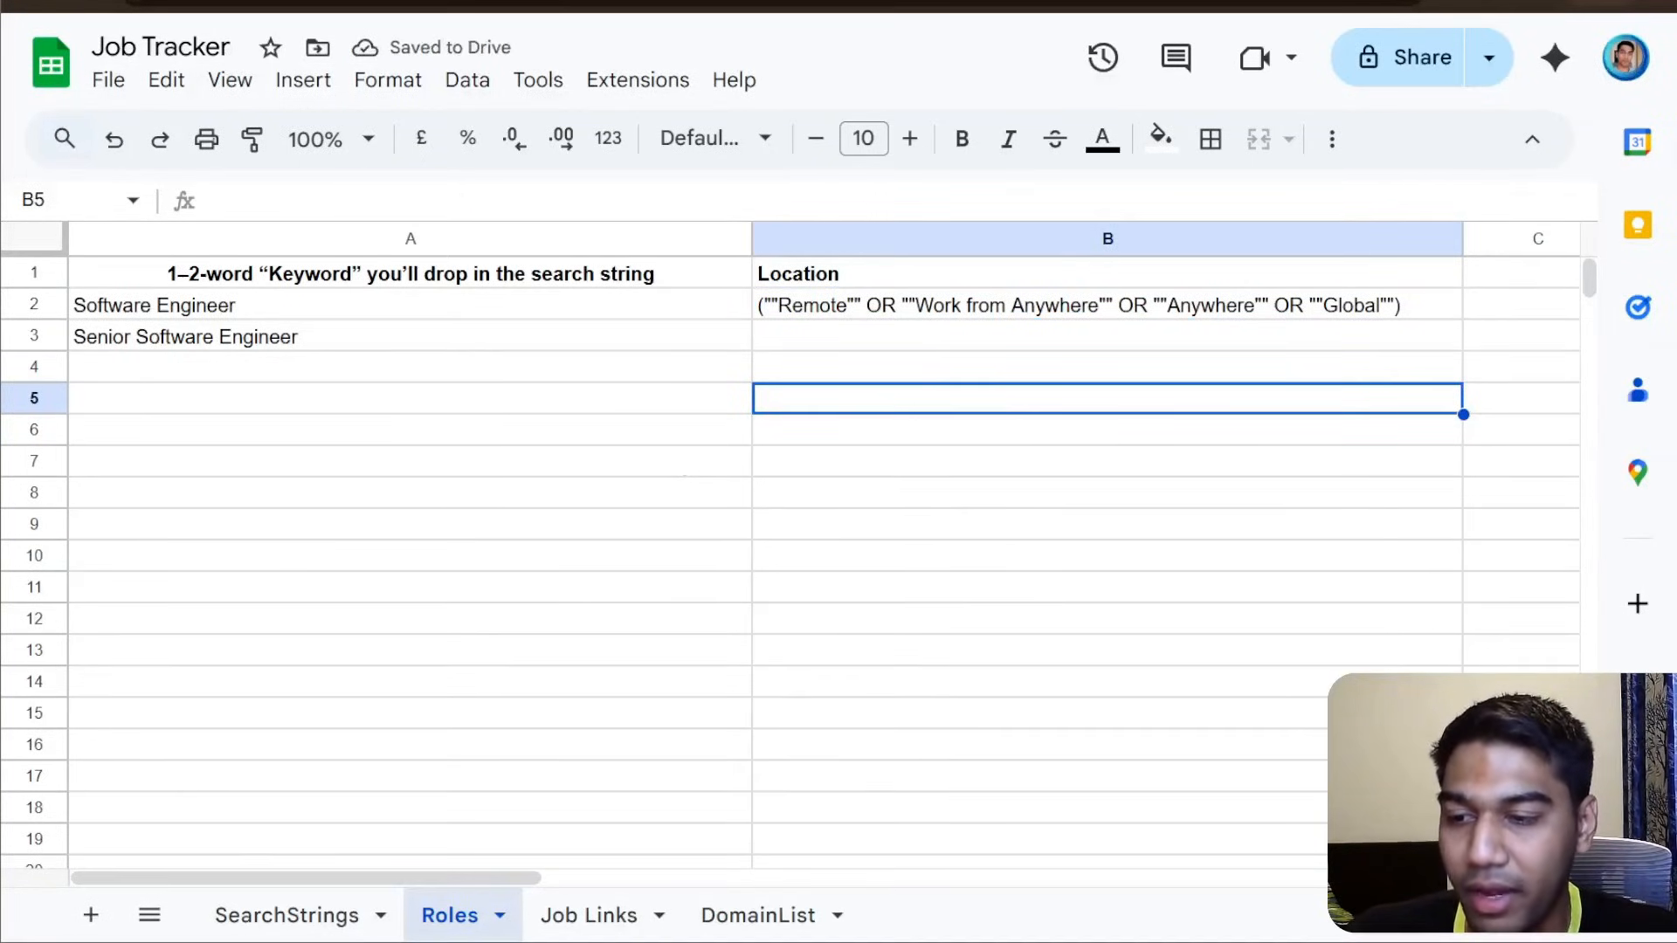
# - Open the SearchStrings sheet and examine the generated search strings from A2 down to the last filled row
pyautogui.click(274, 919)
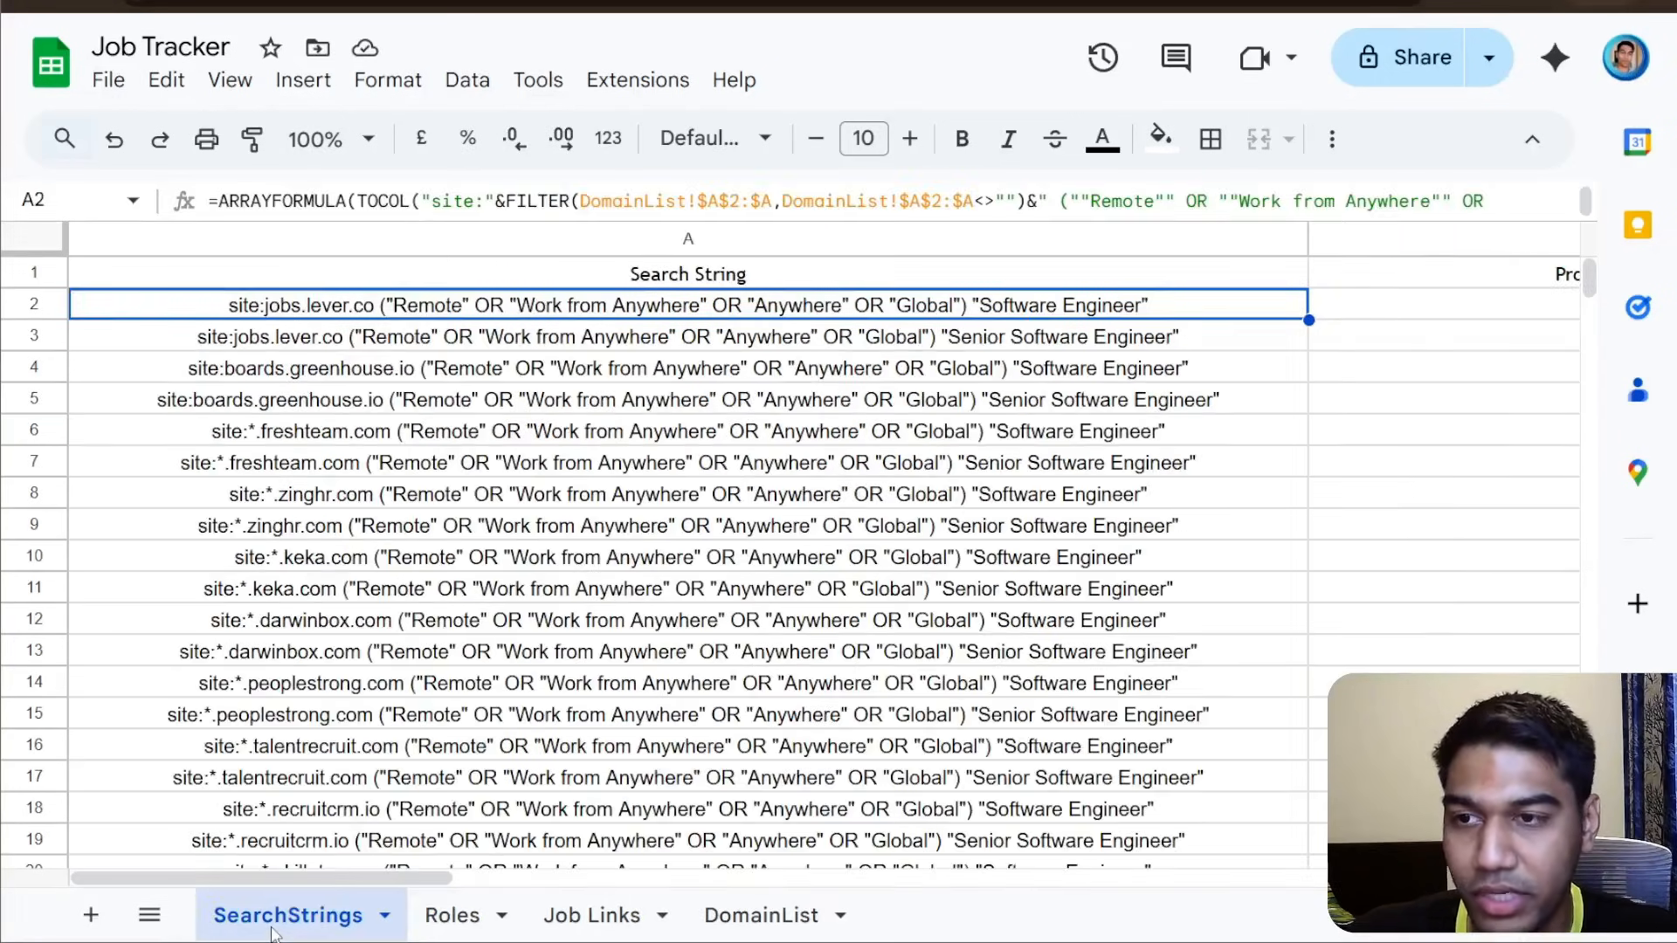
pyautogui.press('Right')
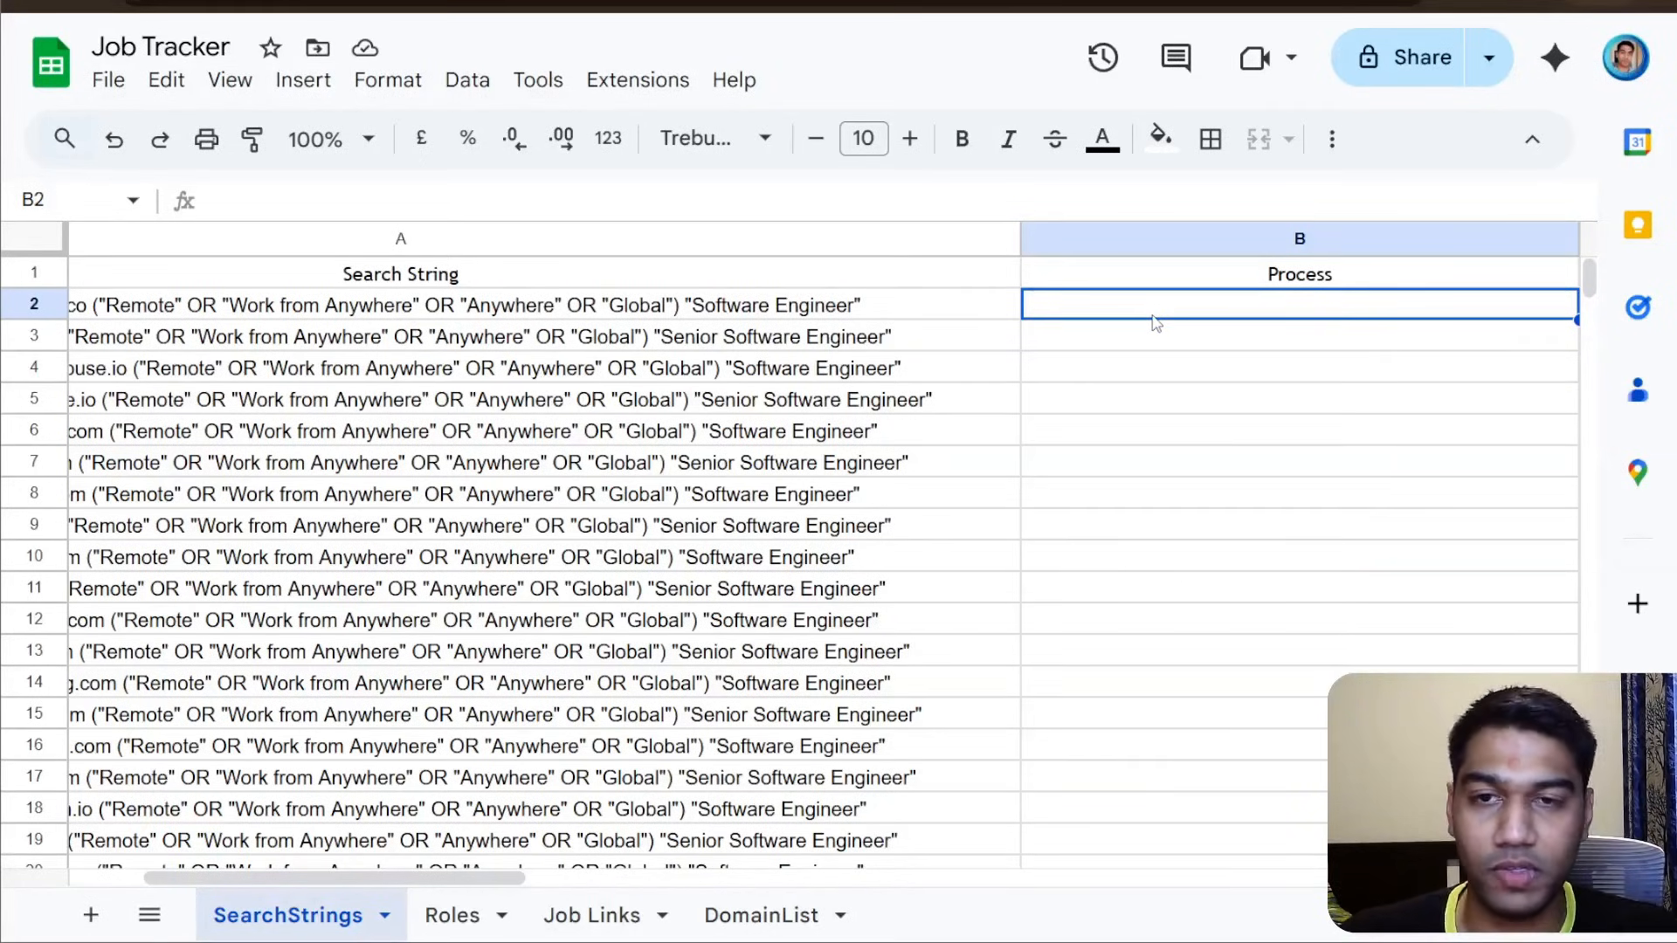
pyautogui.click(948, 320)
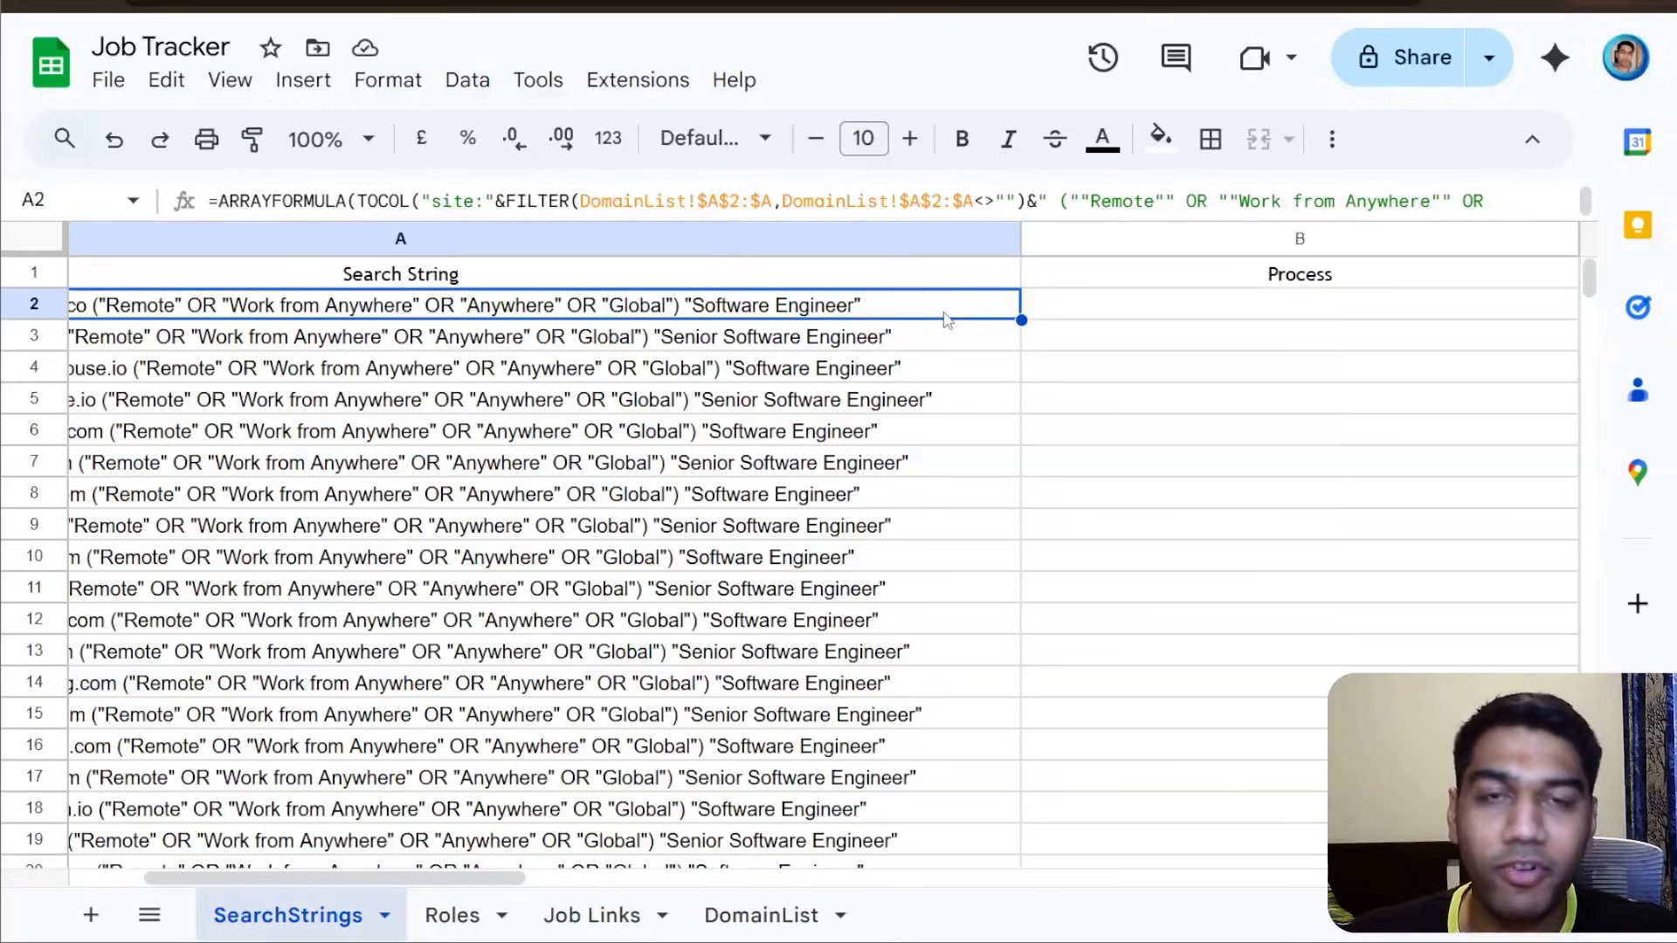
pyautogui.click(1019, 461)
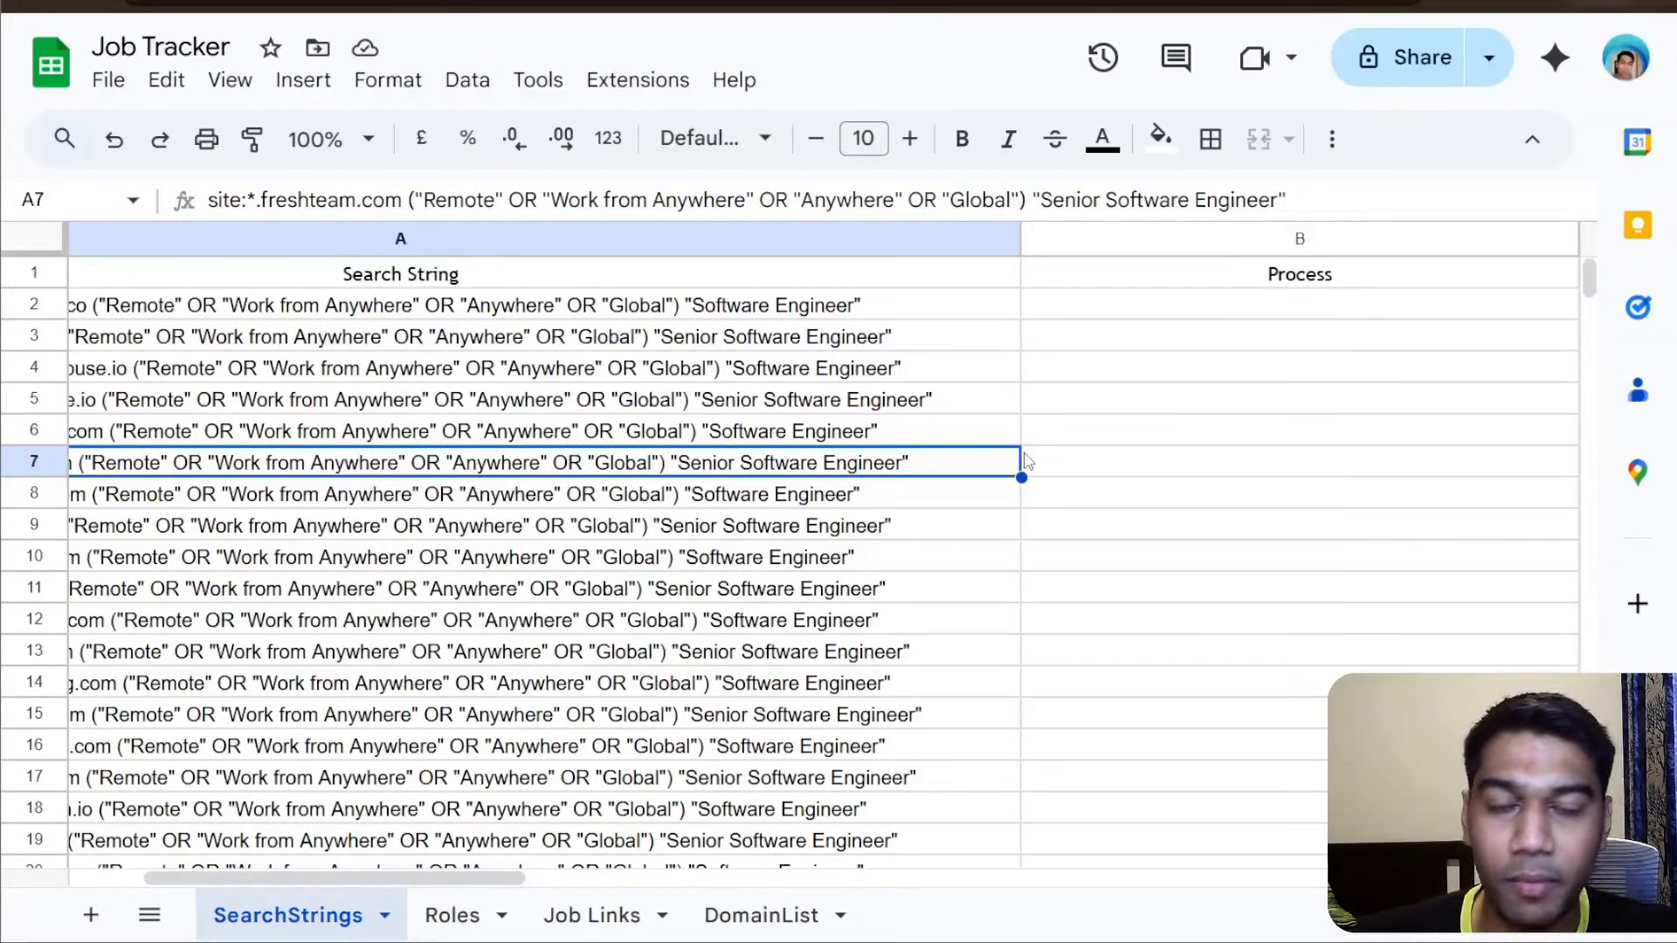
pyautogui.click(976, 315)
pyautogui.hotkey('ctrl', 'shift', 'Down')
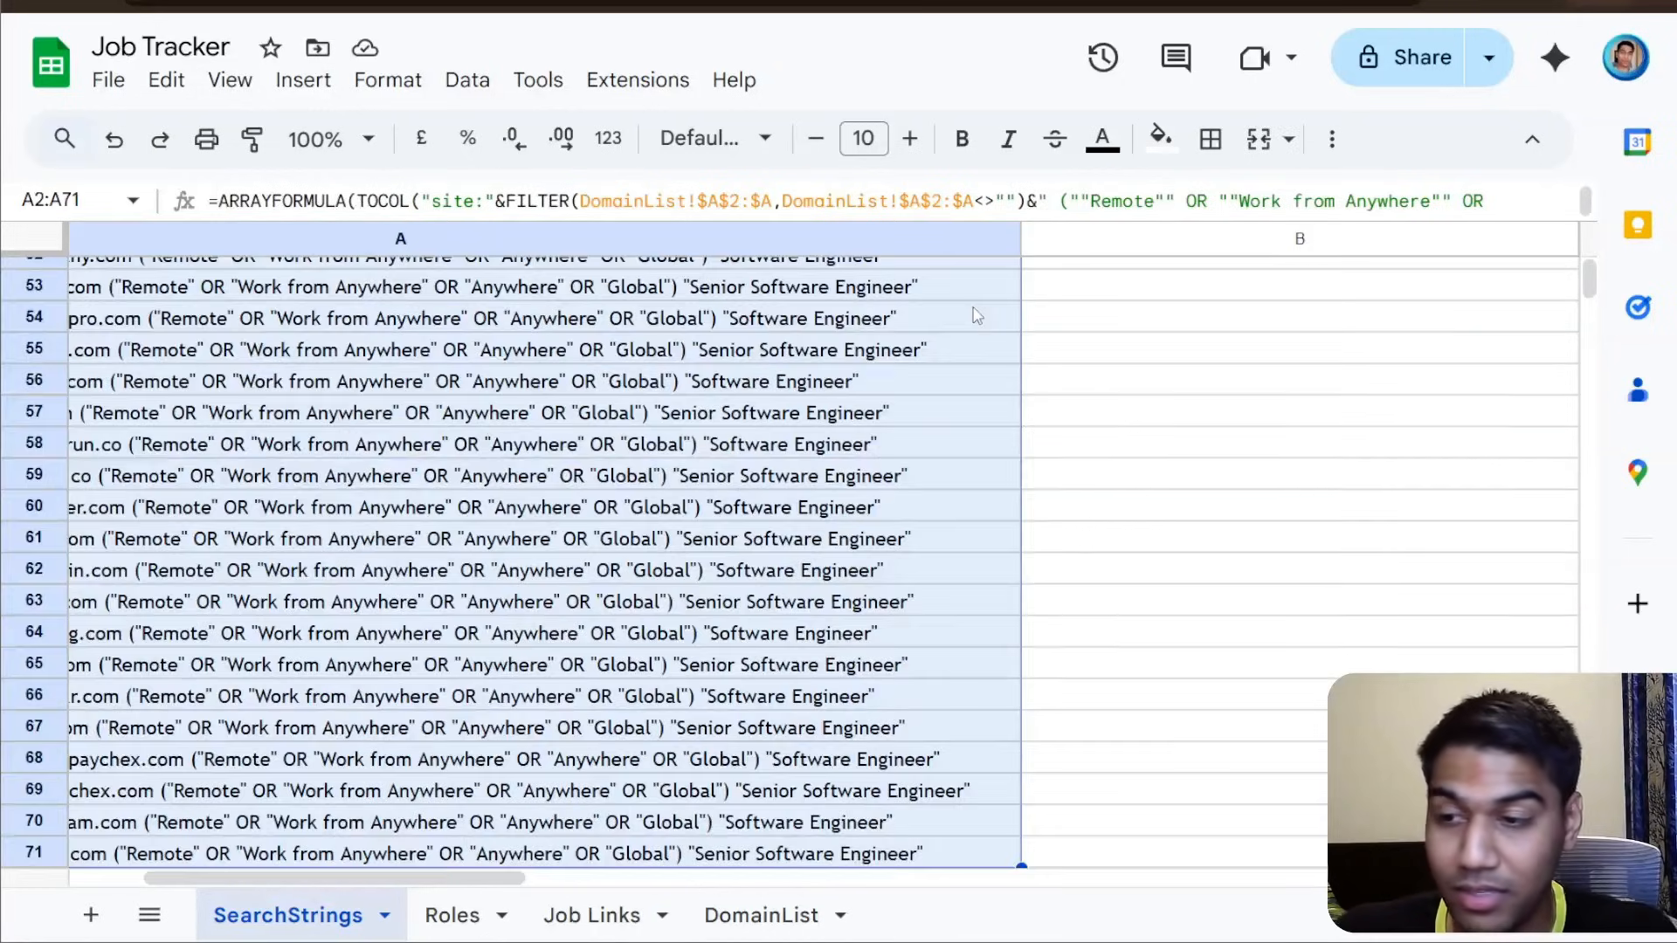
pyautogui.scroll(-3, 1119, 471)
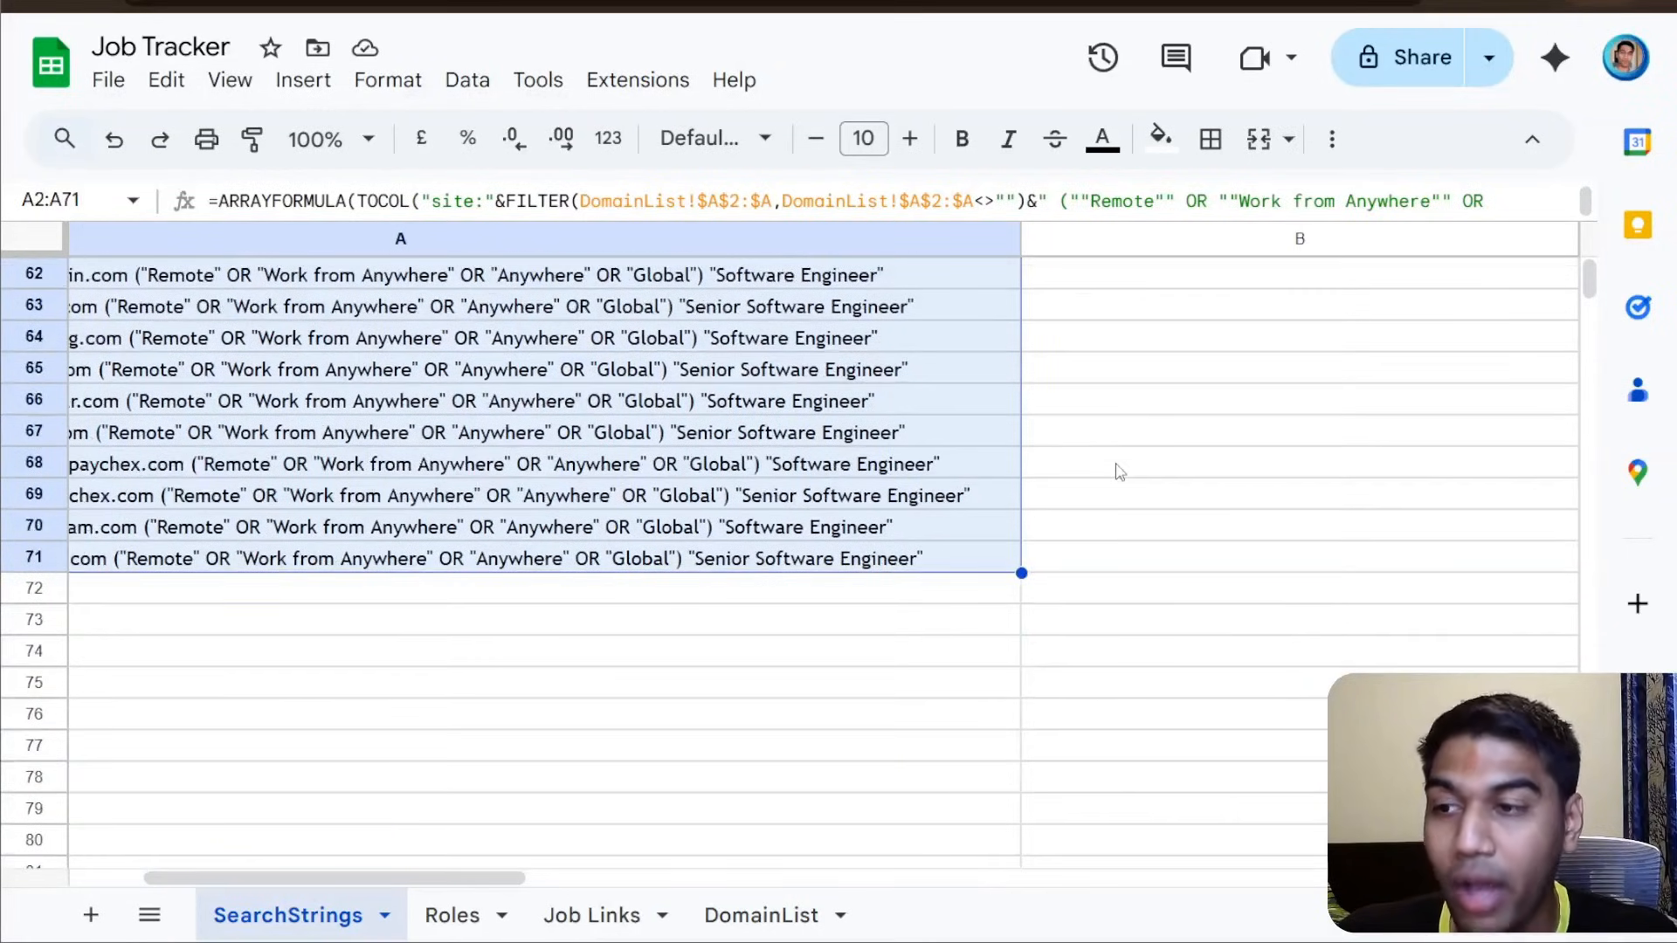
# - Calculate =30*70 in cell B2 of the Process column and clear the cell again
pyautogui.scroll(20, 1120, 472)
pyautogui.click(1124, 306)
pyautogui.write('=30')
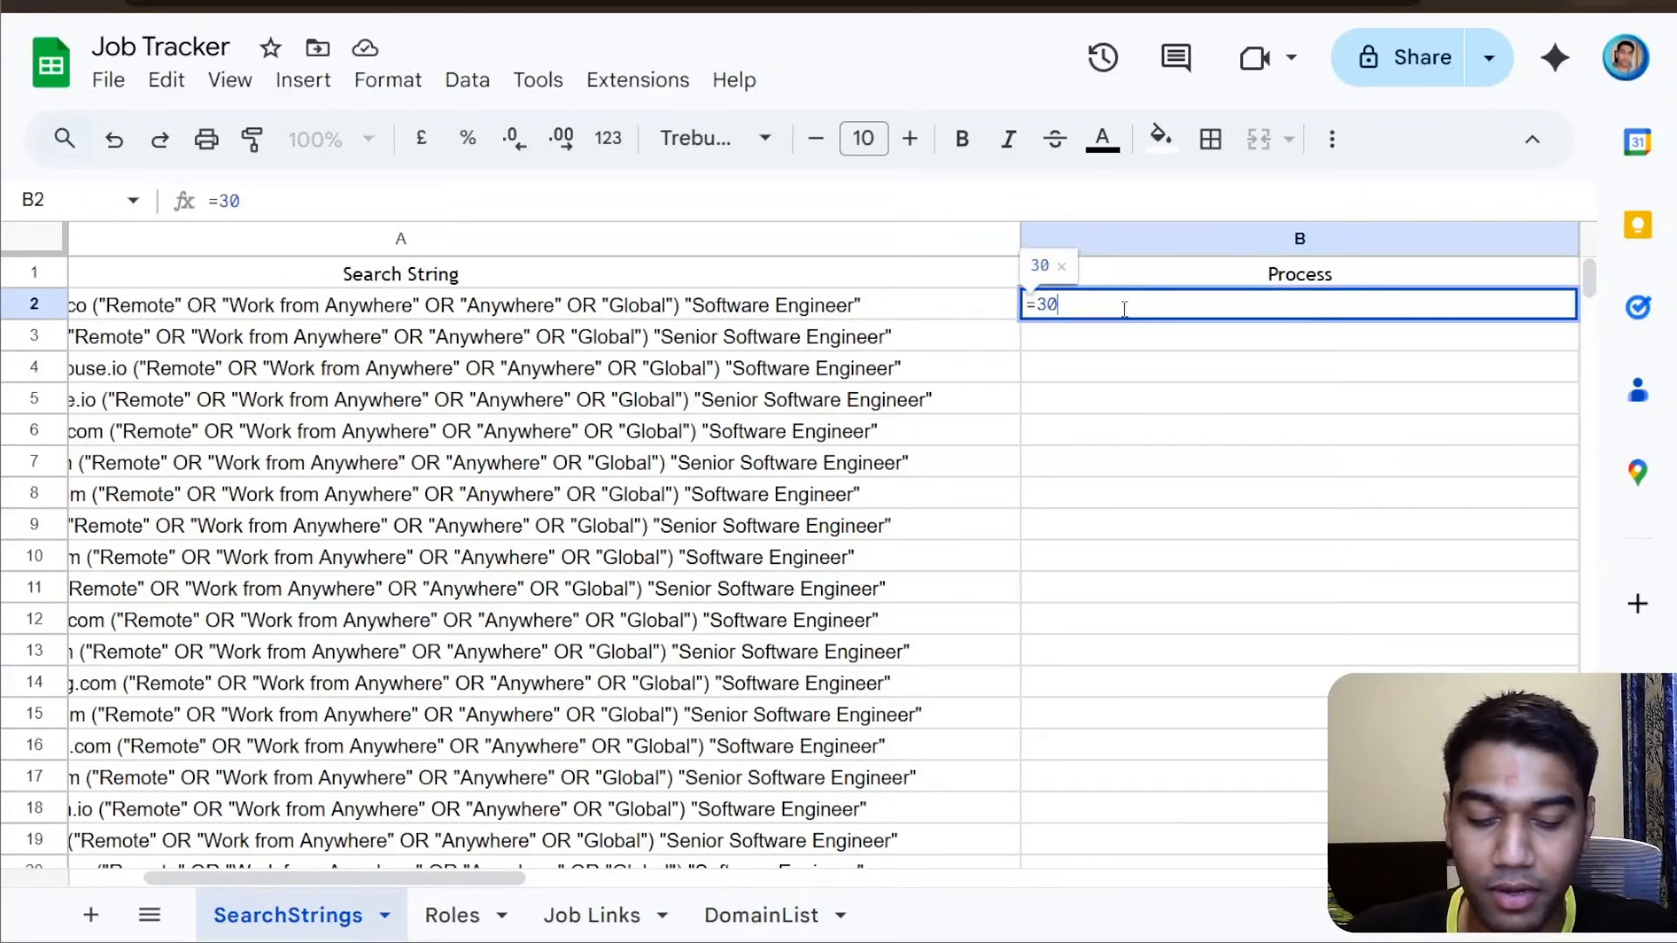
pyautogui.write('*70')
pyautogui.press('Return')
pyautogui.click(1126, 314)
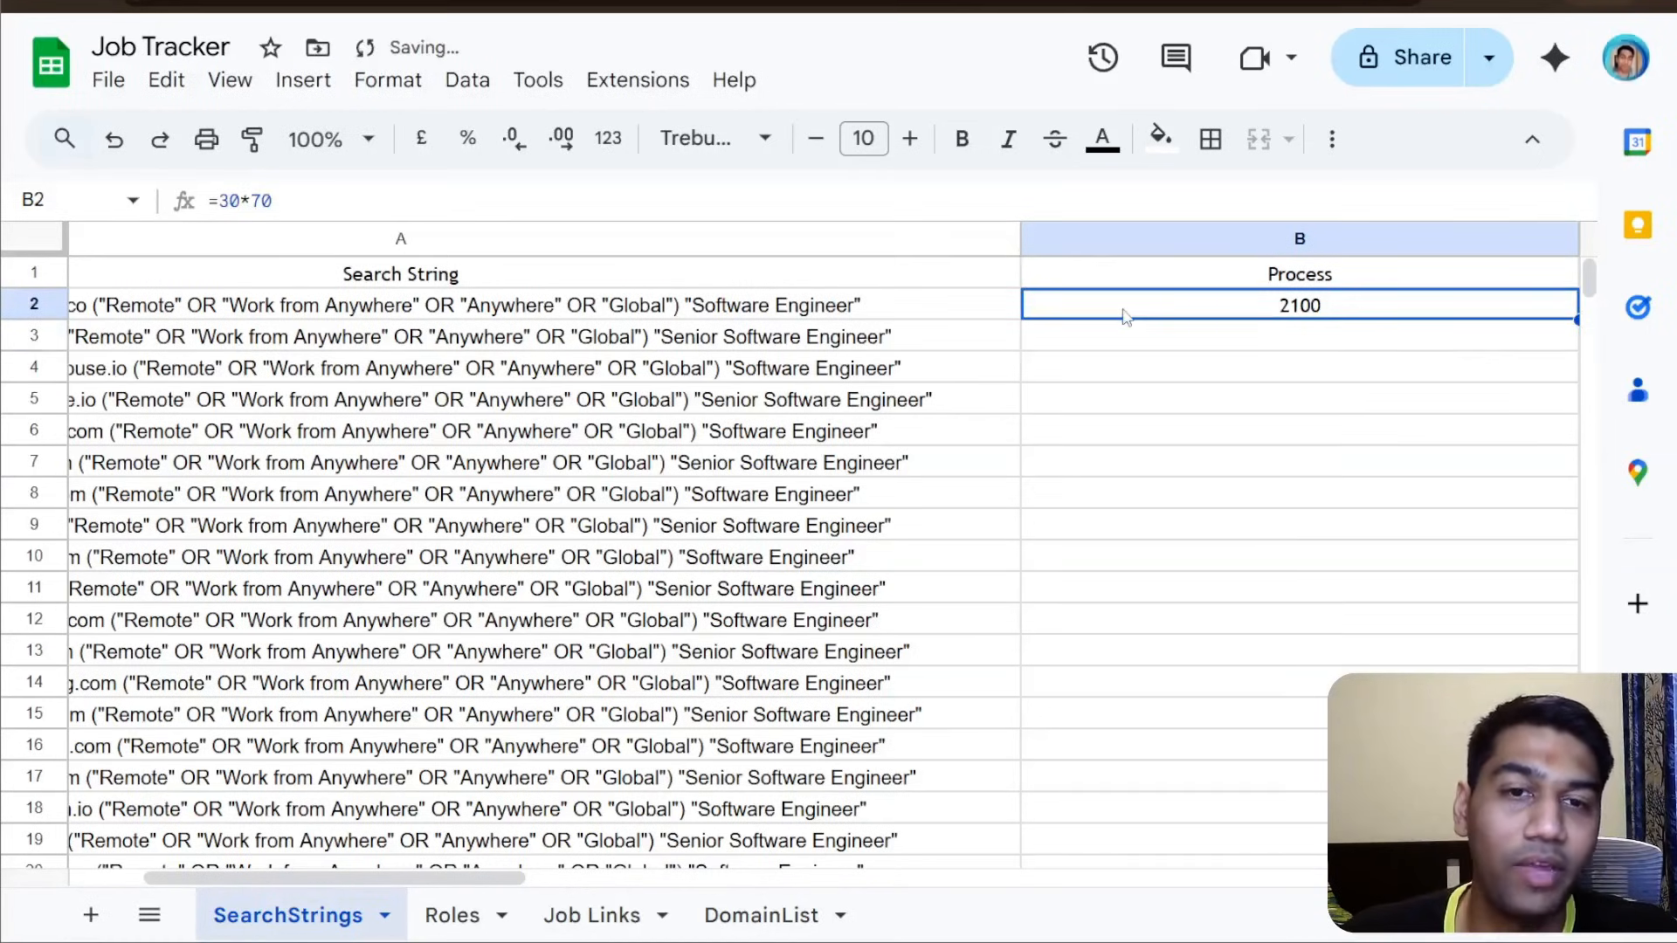
pyautogui.press('Delete')
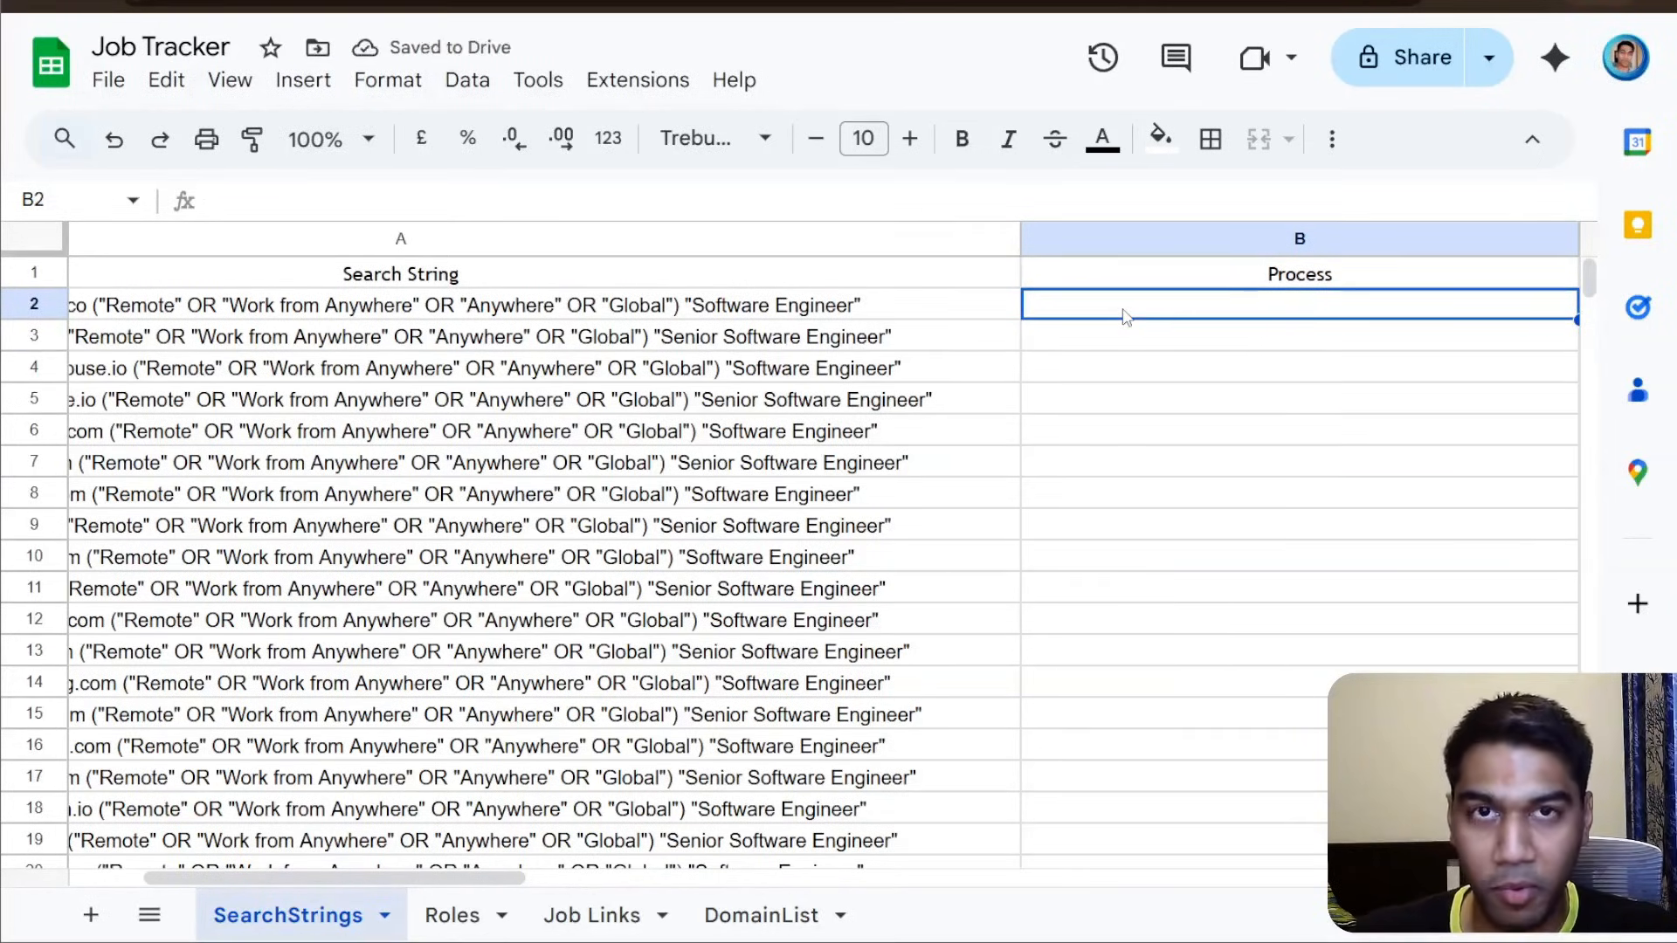
# - Mark the first three search strings for processing by entering Yes in cells B2, B3 and B4 of the Process column
pyautogui.write('Yes')
pyautogui.press('Return')
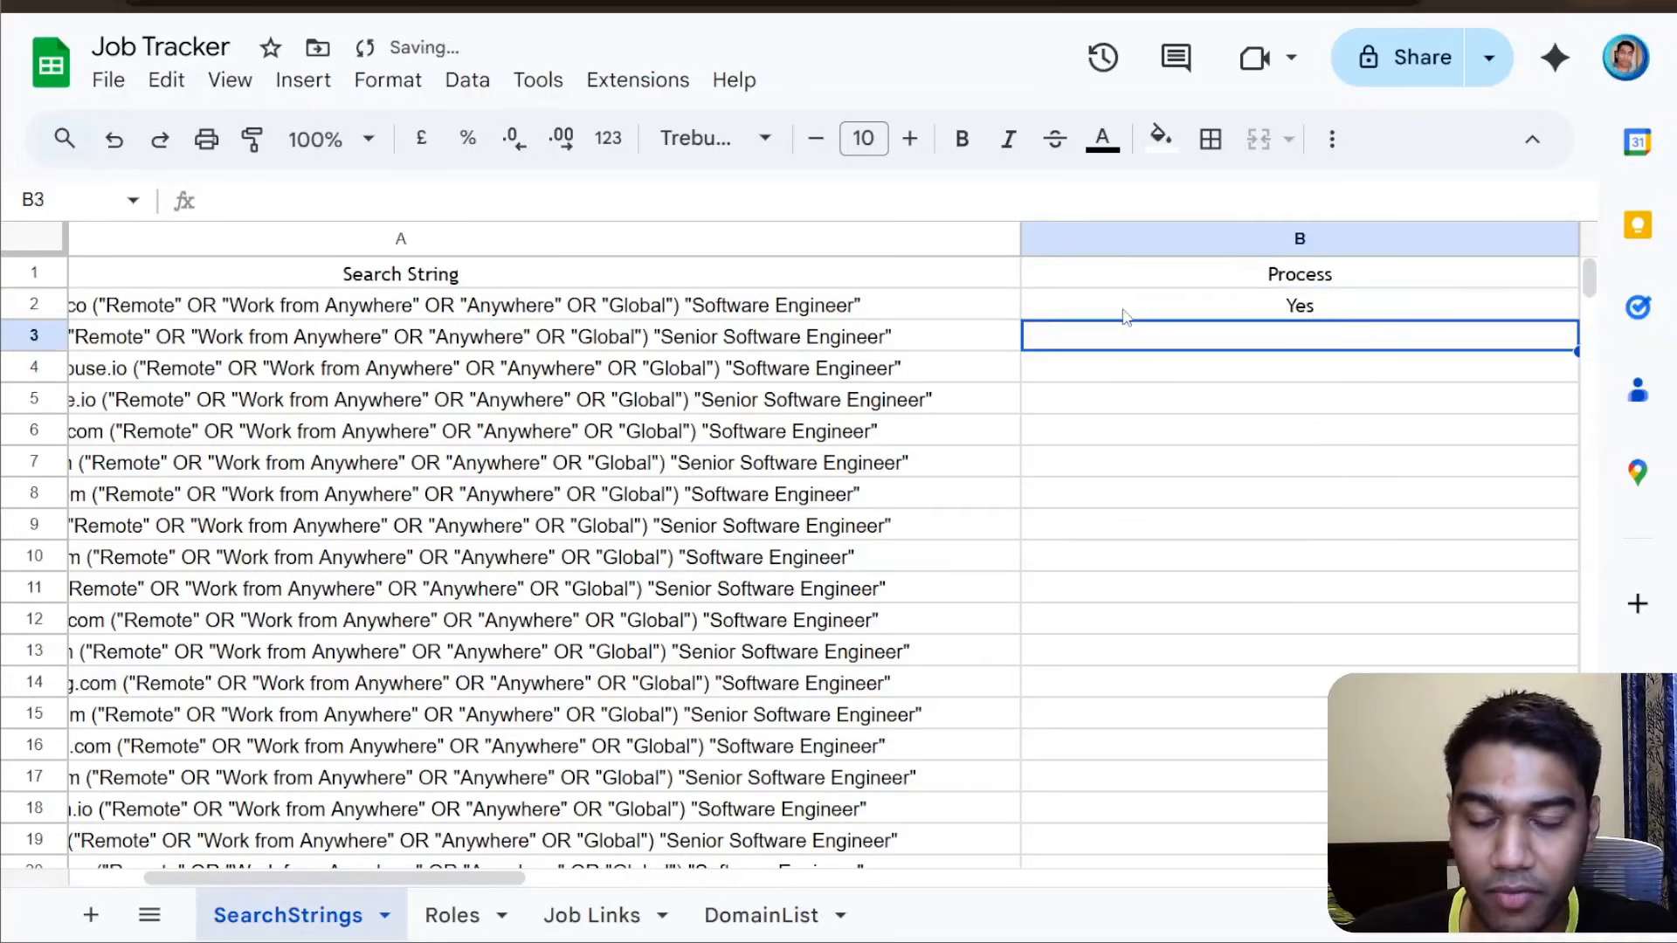
pyautogui.write('Yes')
pyautogui.press('Return')
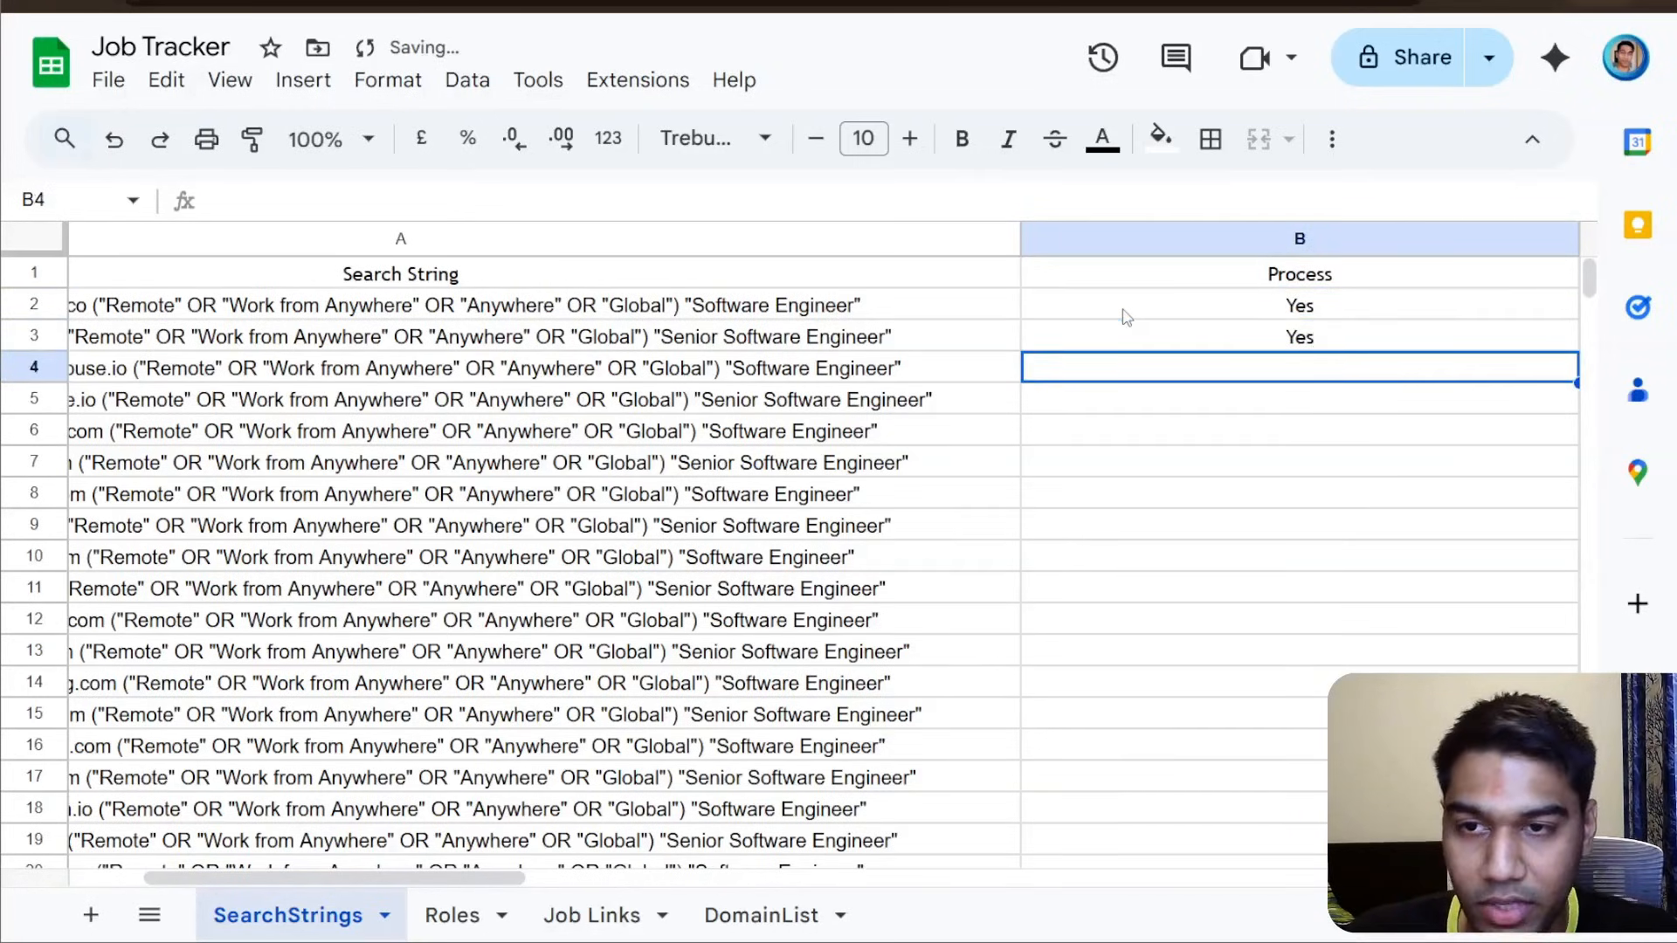
pyautogui.click(1211, 332)
pyautogui.click(853, 316)
pyautogui.click(987, 334)
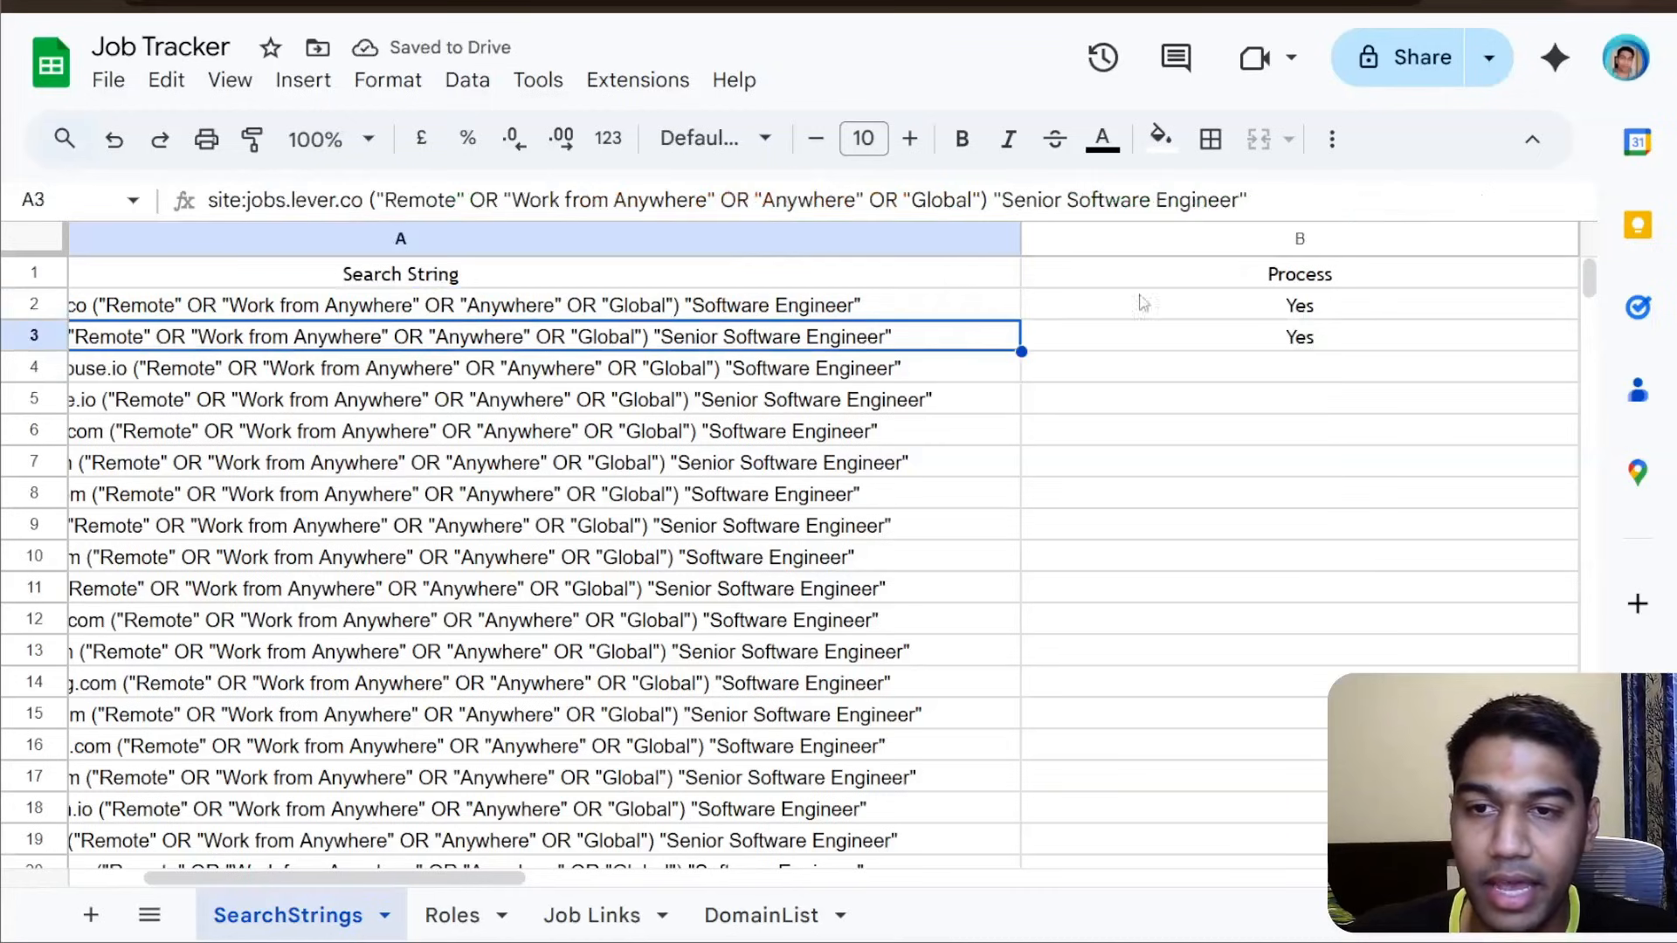
pyautogui.click(1142, 302)
pyautogui.press('Down')
pyautogui.press('Down')
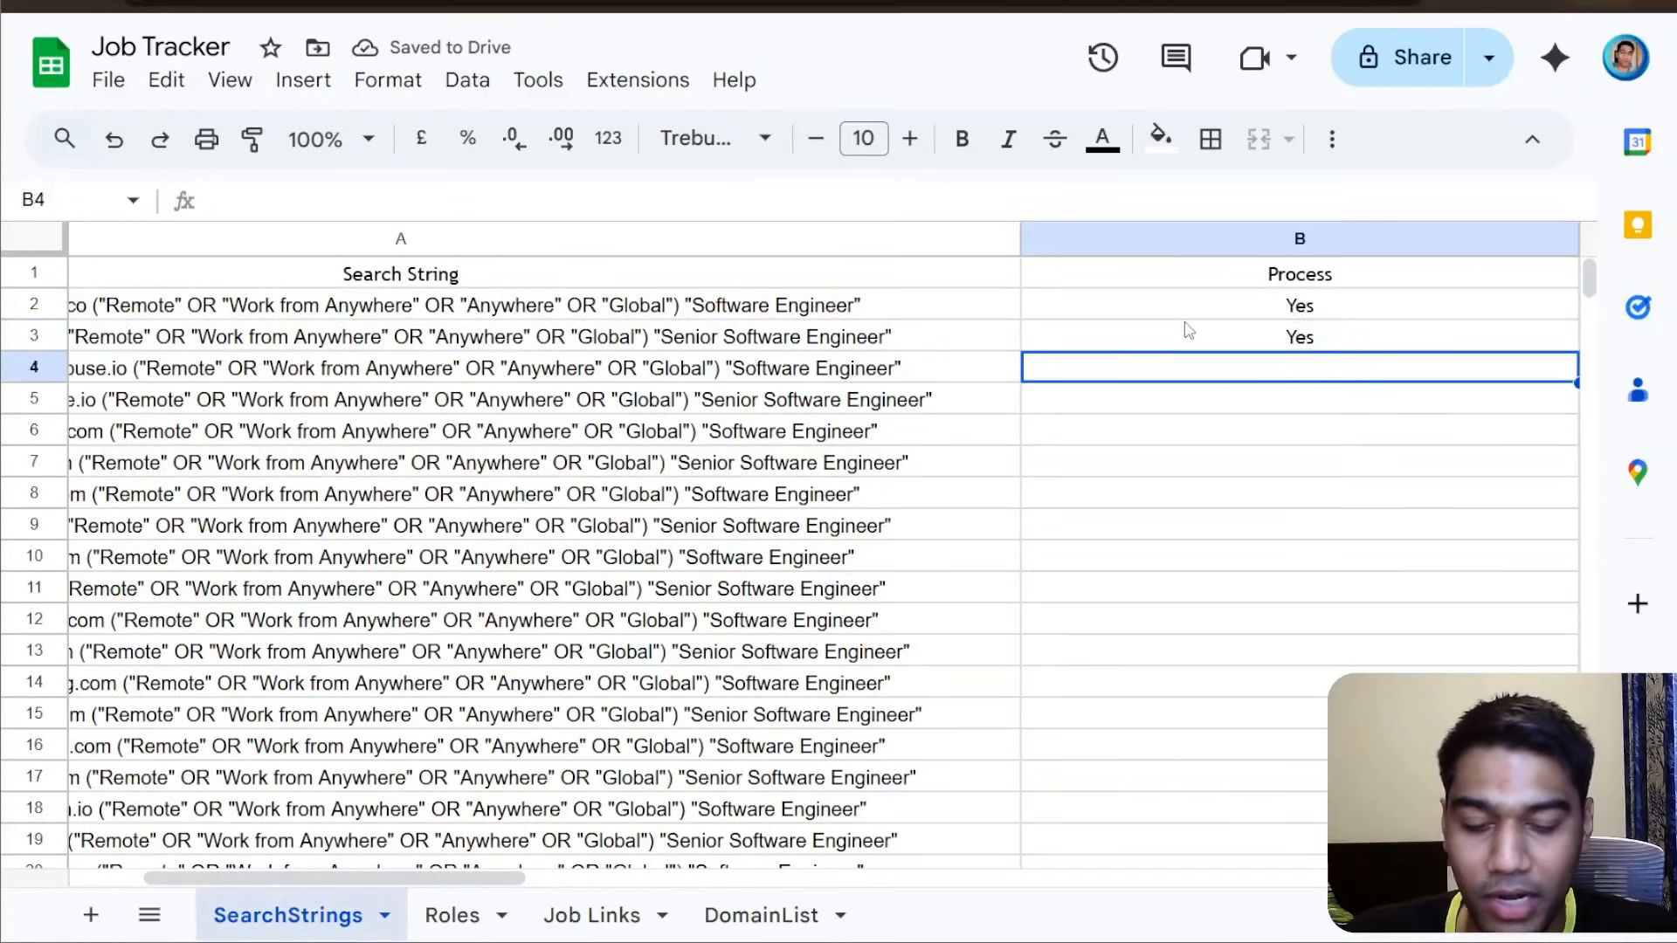
pyautogui.write('Yes')
pyautogui.press('Return')
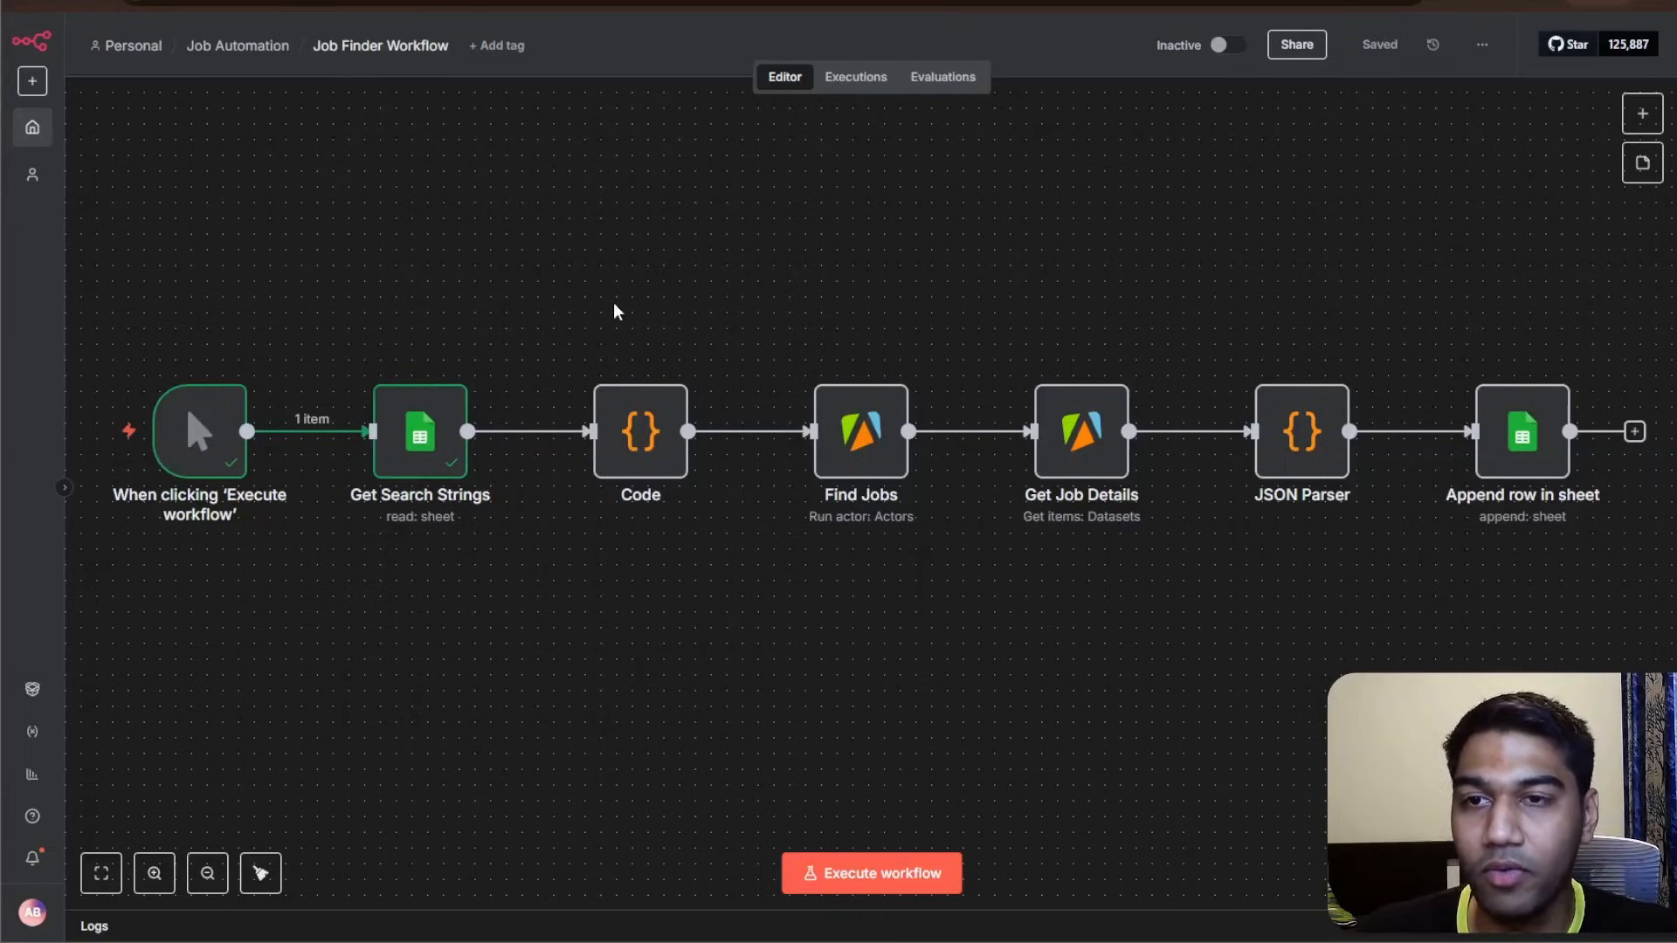
# - Execute the whole Job Finder Workflow in n8n, from Get Search Strings through Append row in sheet
pyautogui.click(884, 872)
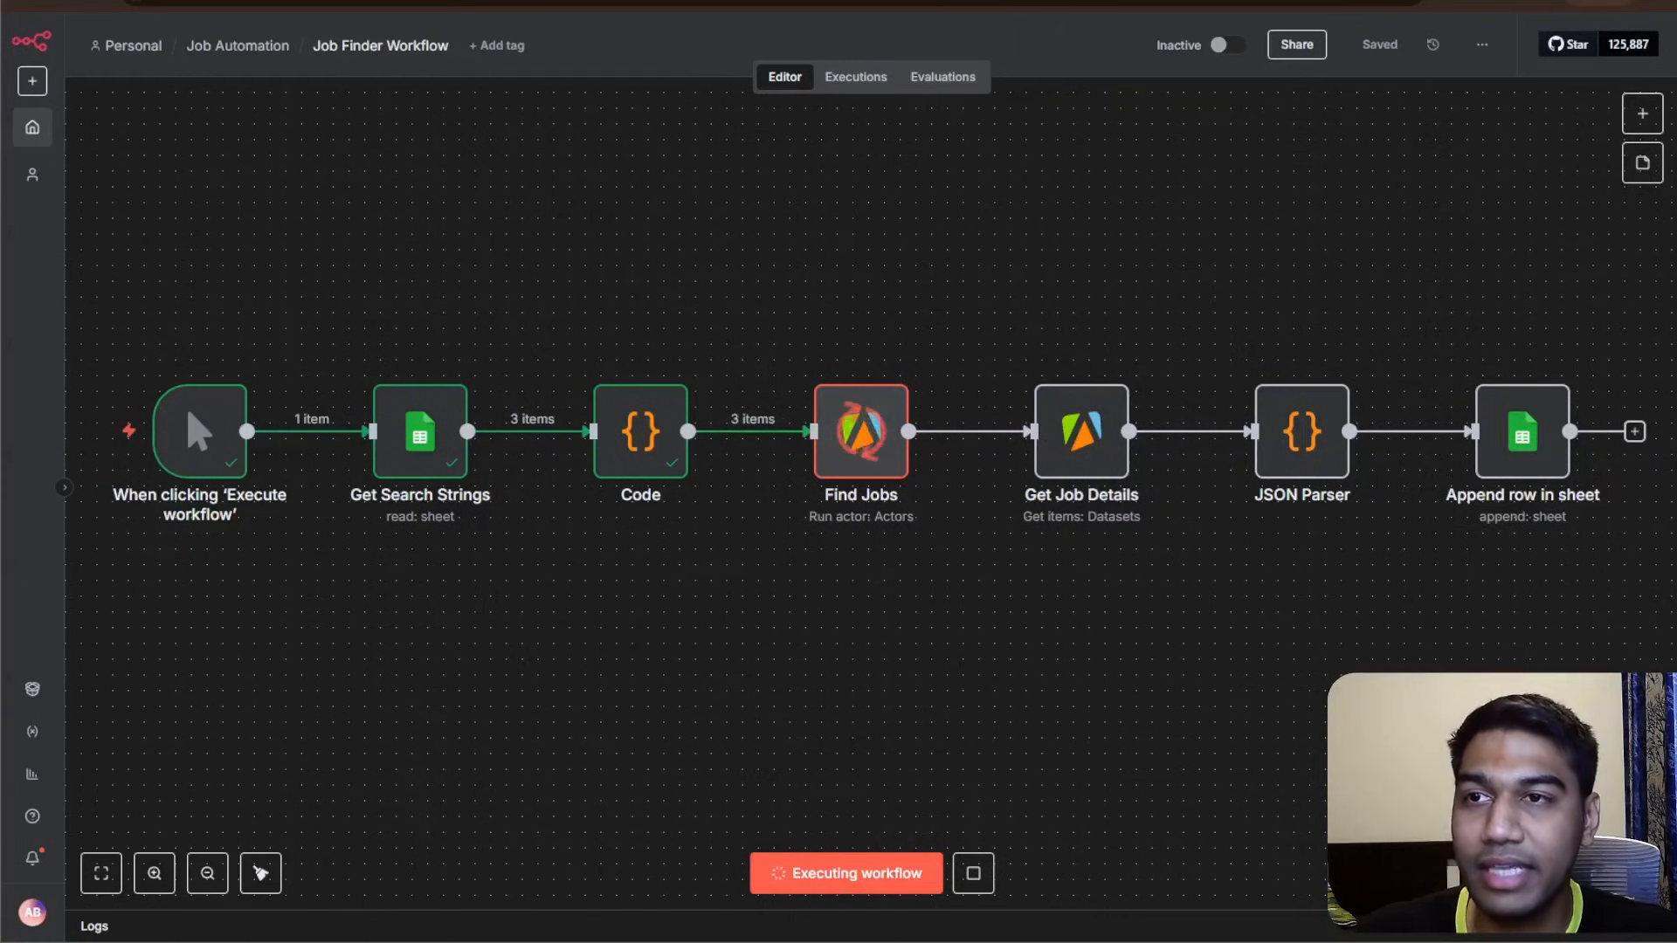
pyautogui.hotkey('ctrl', 'Tab')
pyautogui.hotkey('ctrl', 'shift', 'Tab')
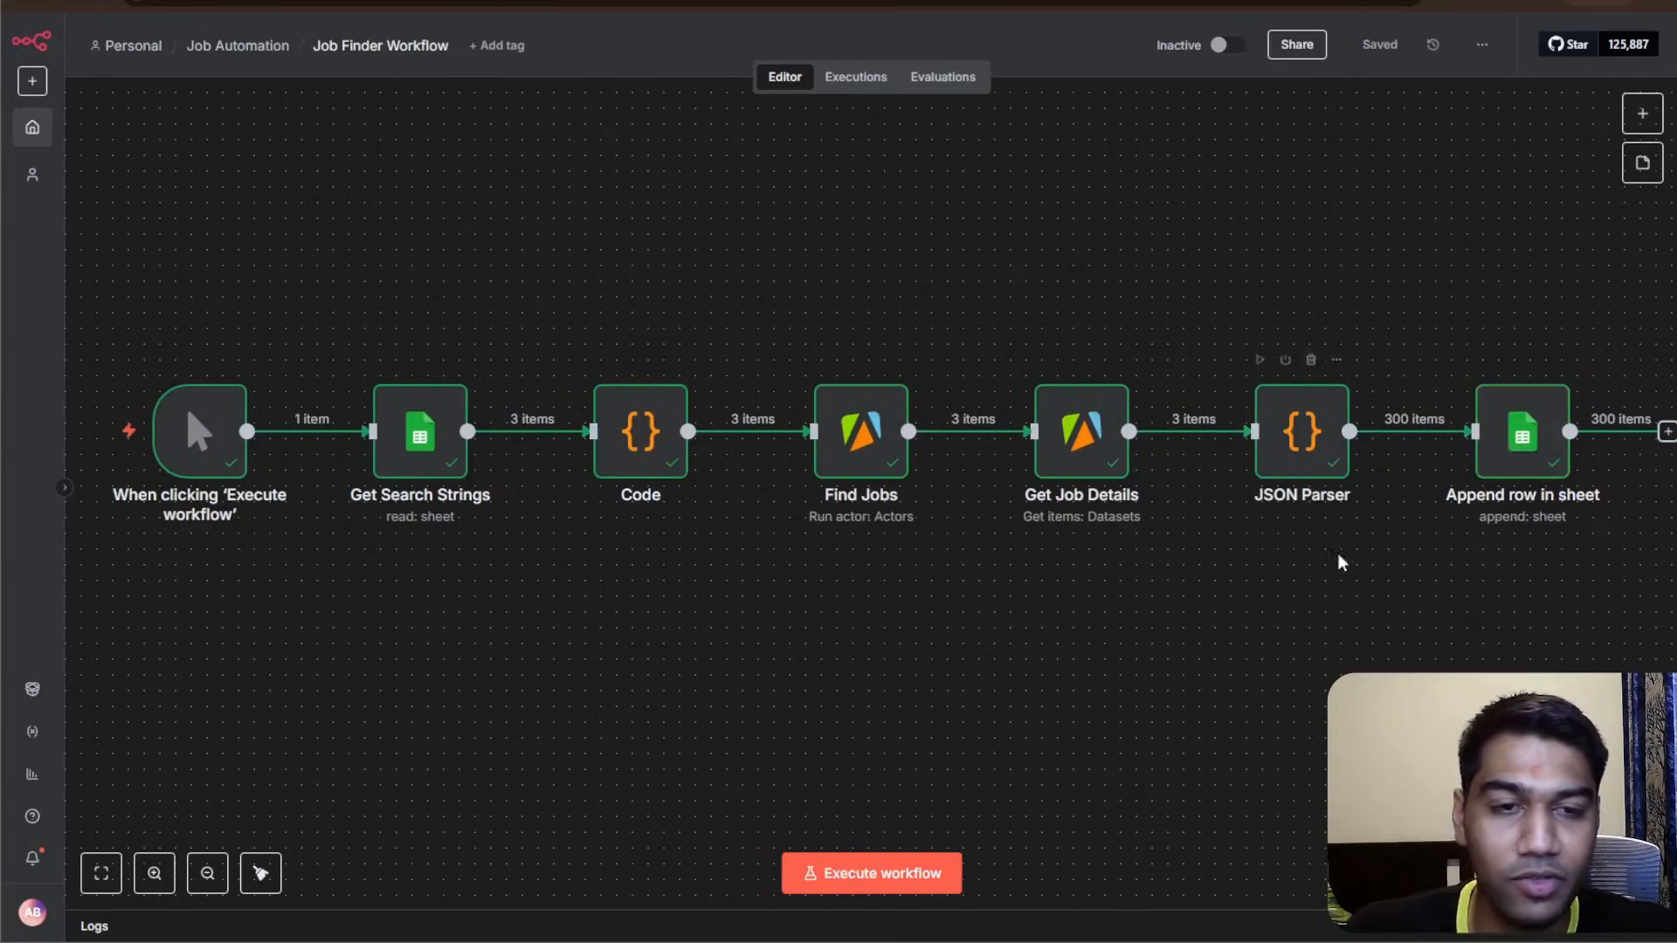
pyautogui.moveTo(1459, 682); pyautogui.dragTo(1263, 689)
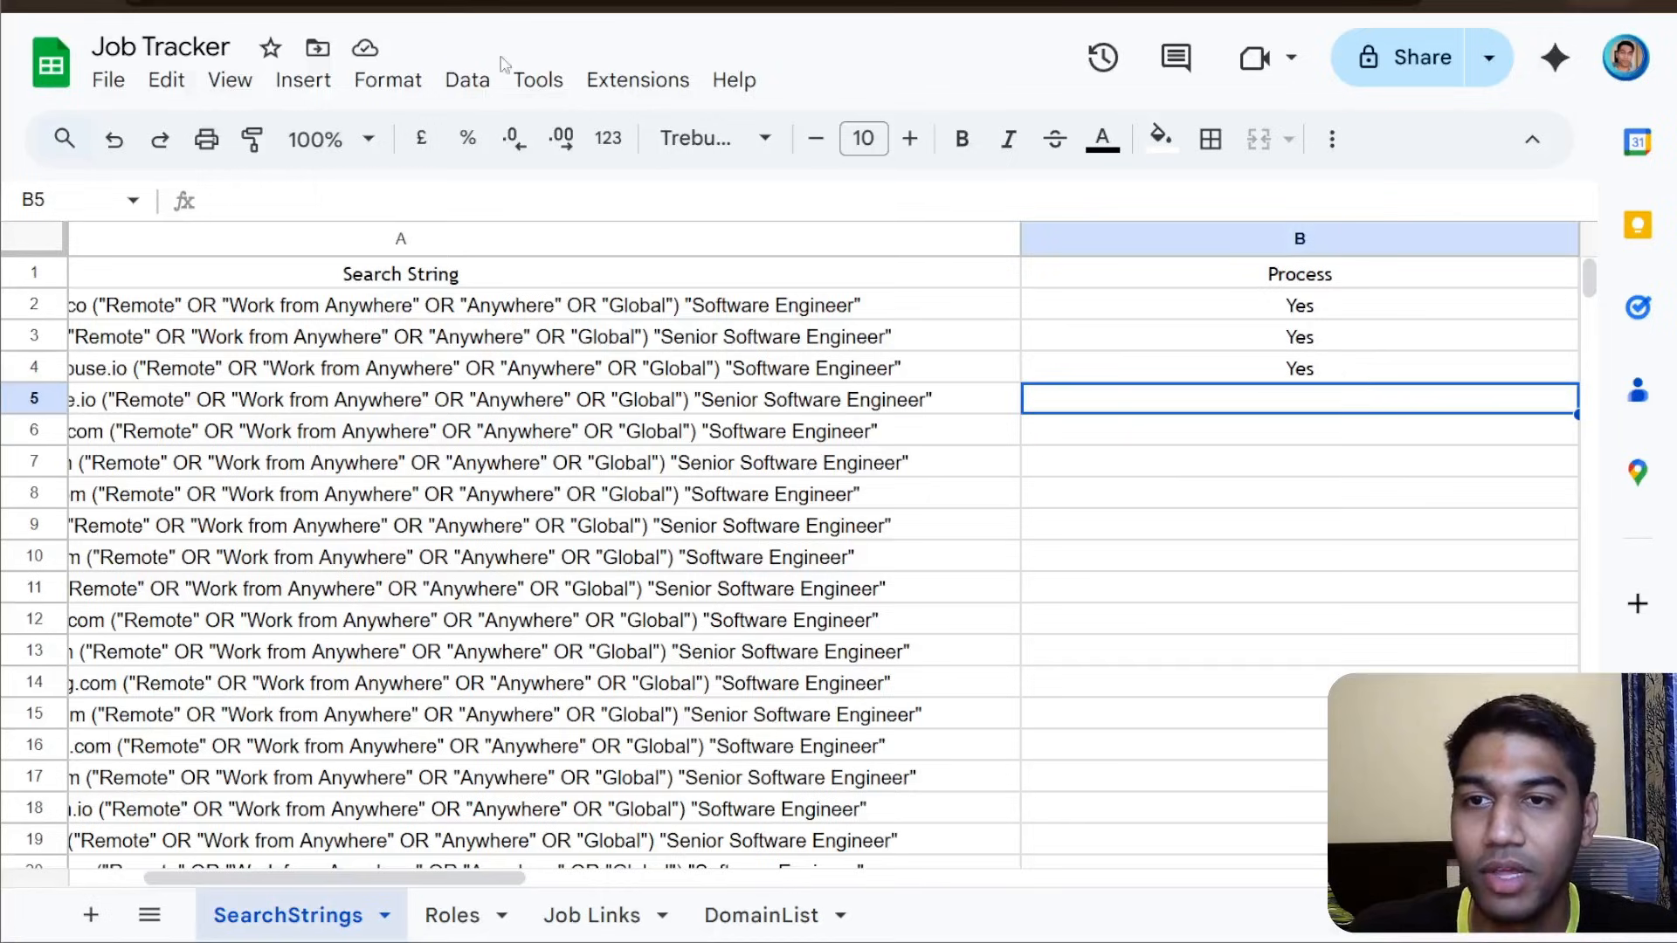
# - Return to the Job Tracker spreadsheet in Google Sheets and check the roles listed in the Job Links sheet
pyautogui.click(609, 918)
pyautogui.click(458, 383)
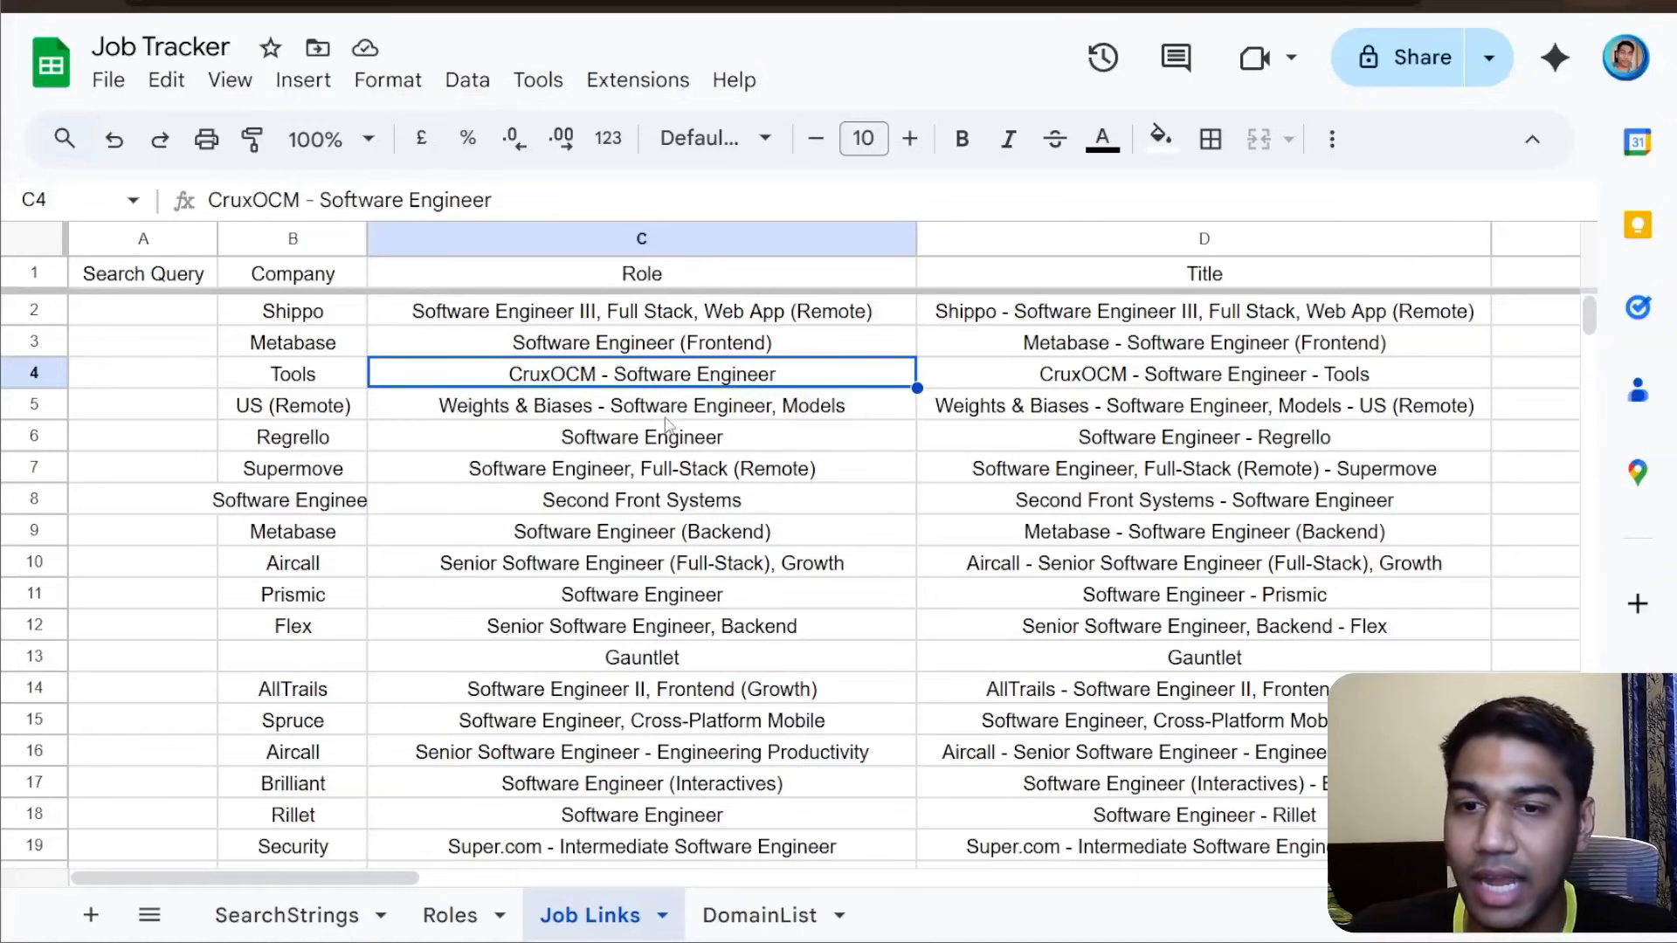
pyautogui.click(825, 444)
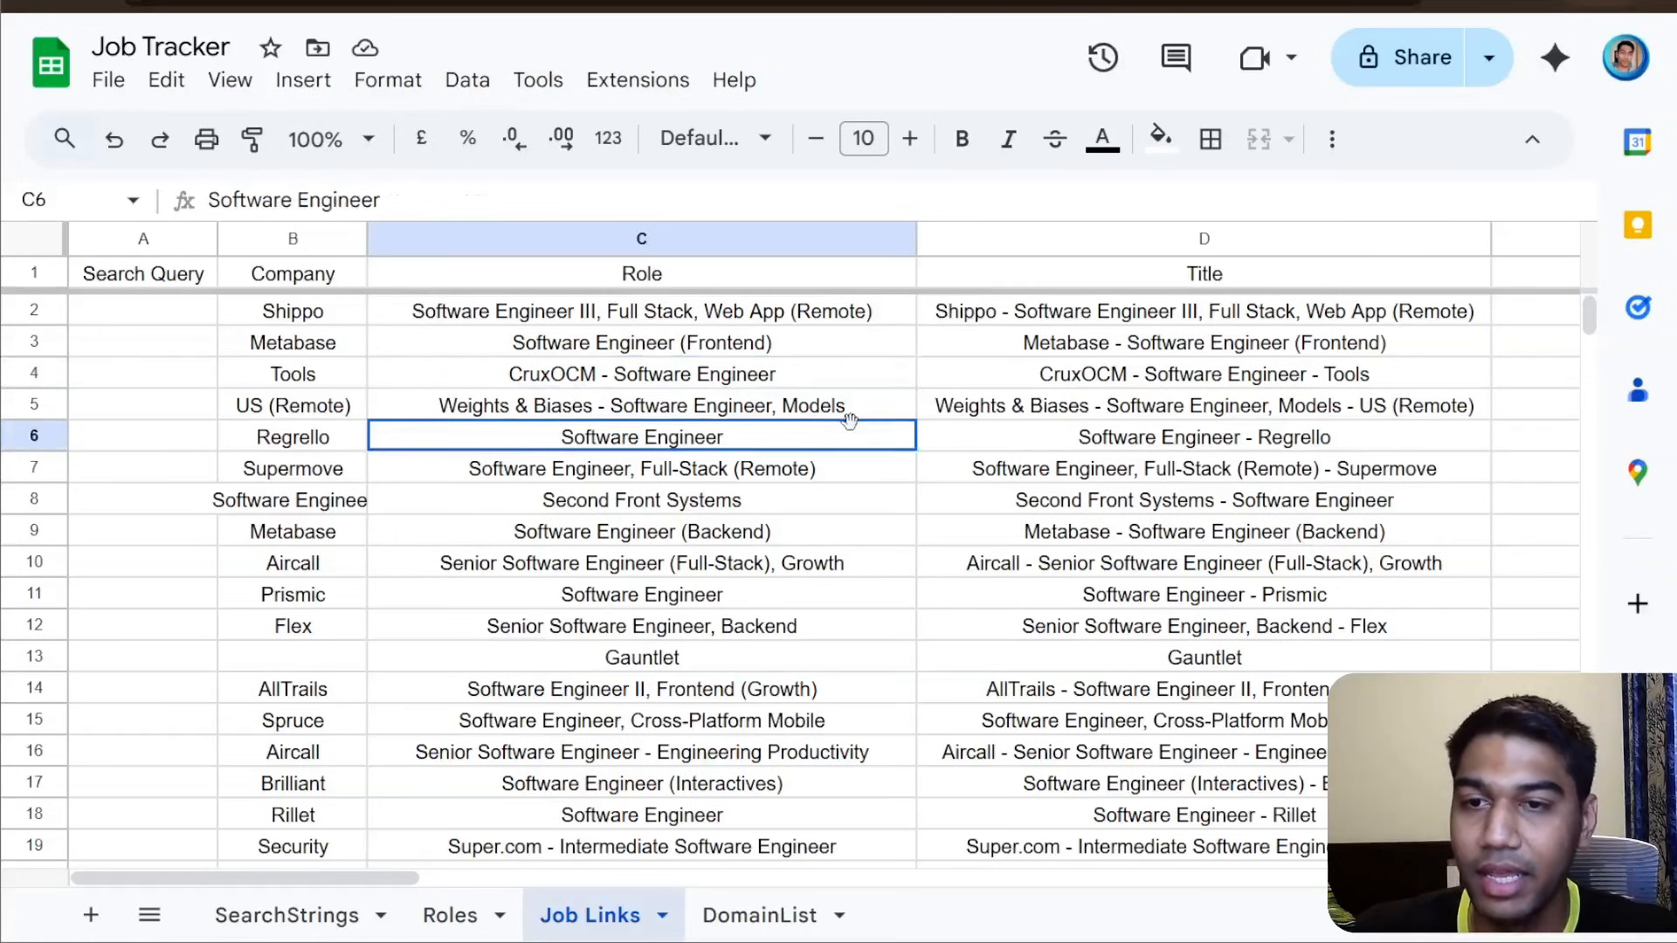
# - Examine the job links collected in the URL column of the Job Links sheet across its first few dozen rows
pyautogui.hotkey('ctrl', '-')
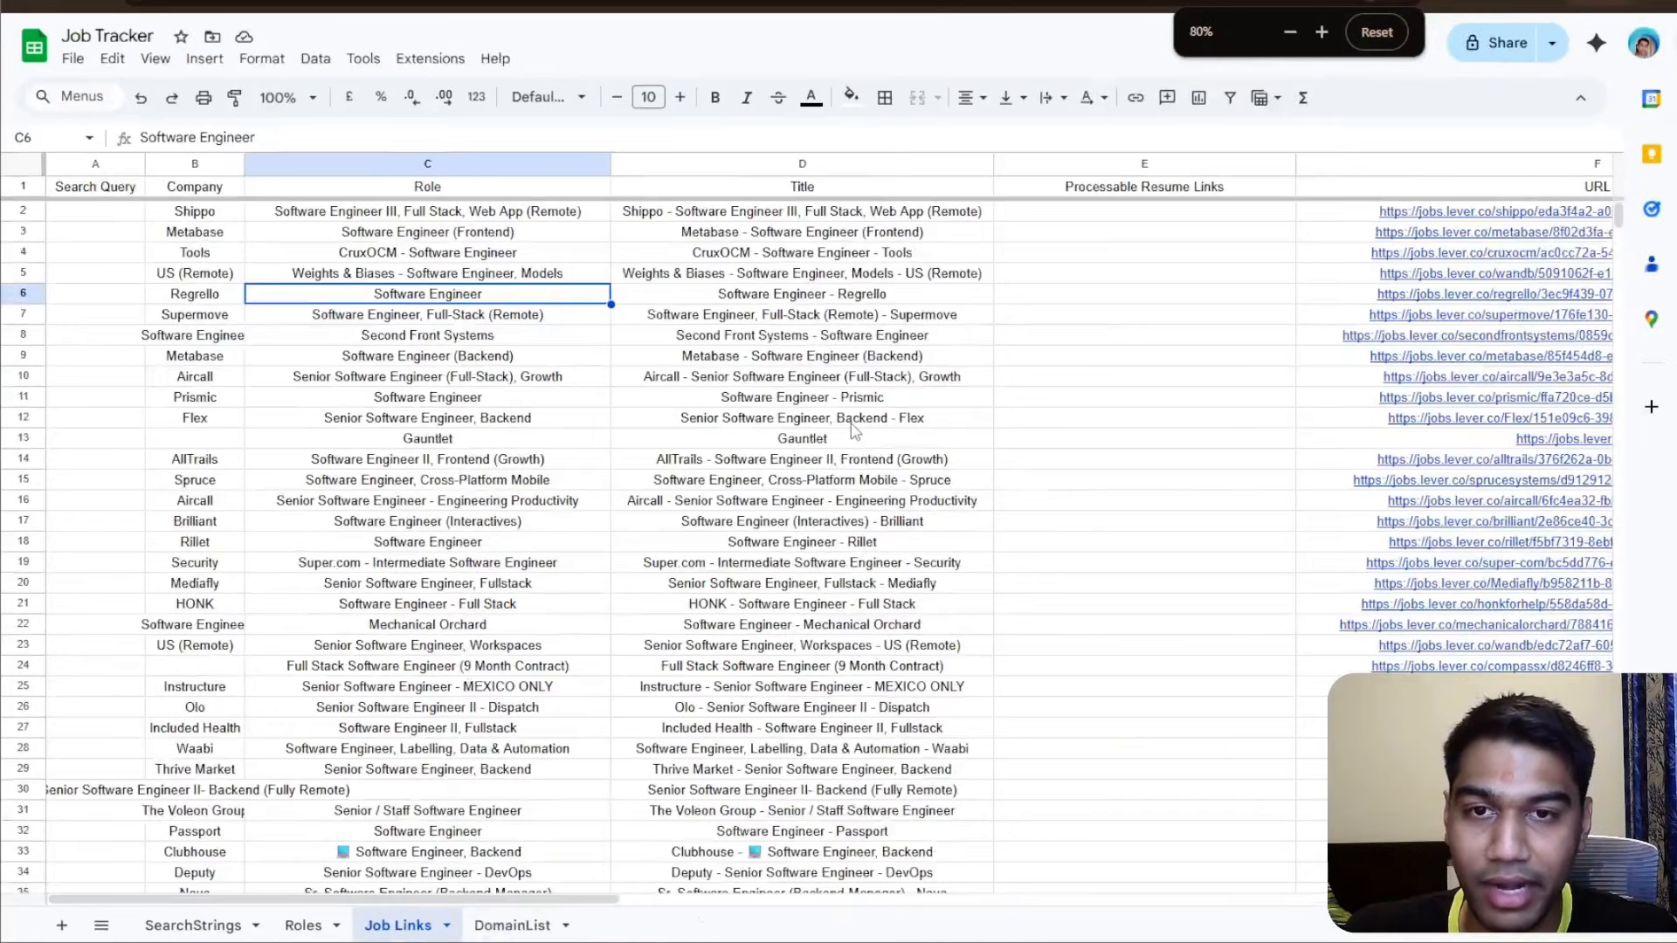
pyautogui.hotkey('ctrl', '-')
pyautogui.click(890, 400)
pyautogui.click(1485, 308)
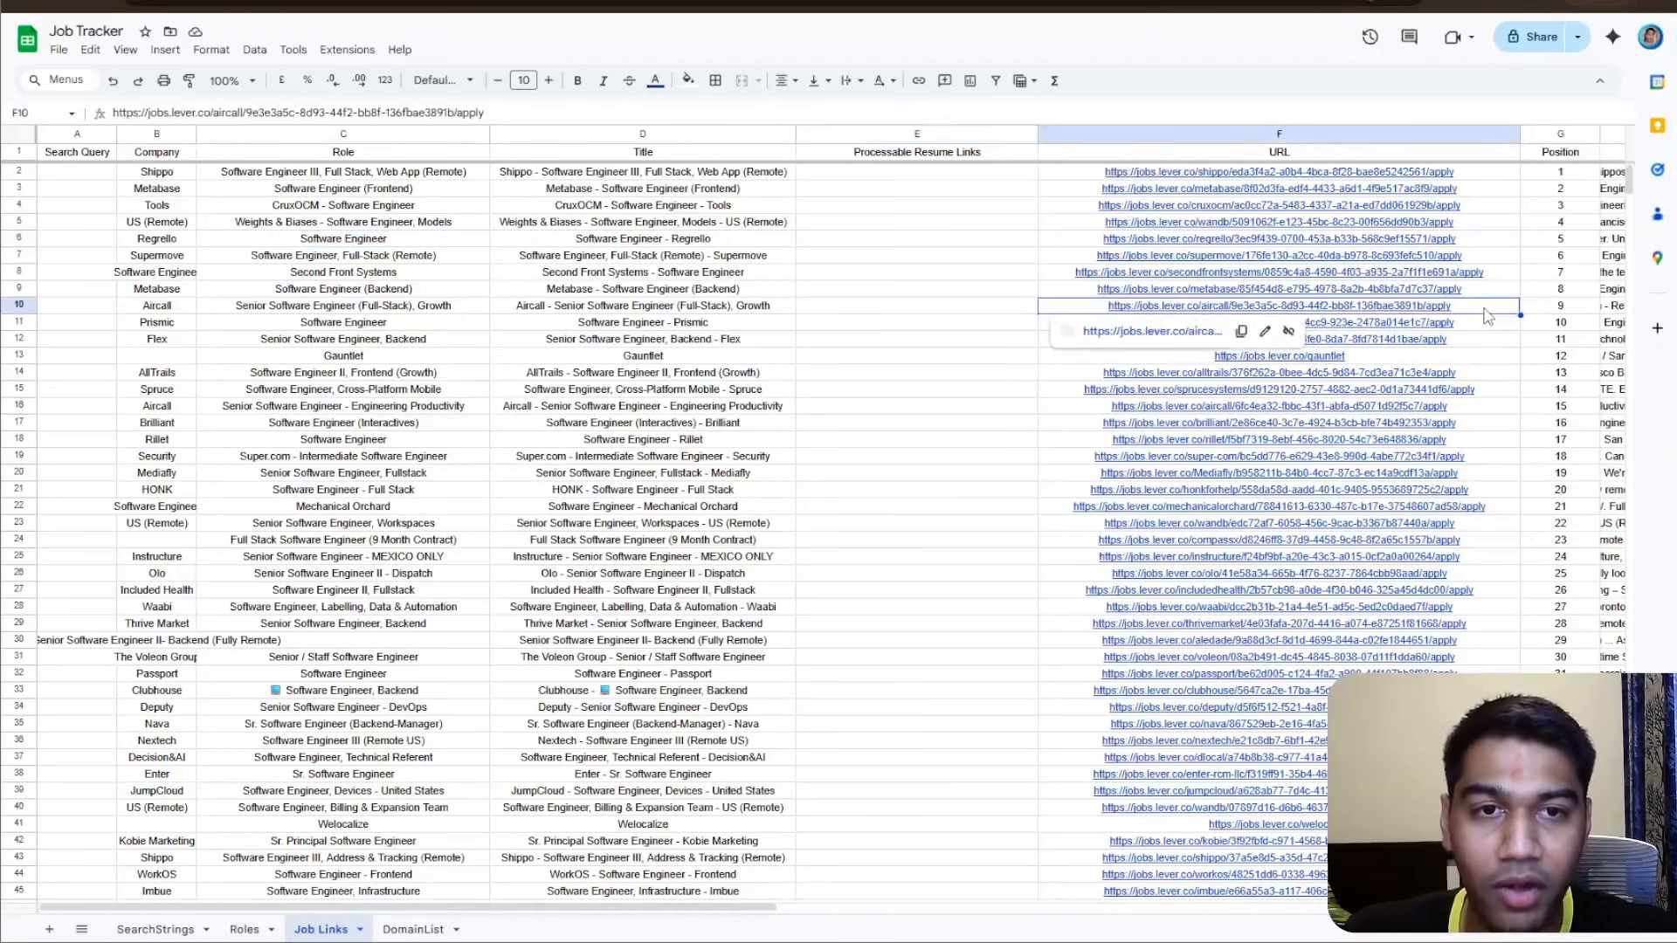
pyautogui.press('Down')
pyautogui.press('Down')
pyautogui.press('Down')
pyautogui.press('Down')
pyautogui.press('Down')
pyautogui.press('Down')
pyautogui.press('Down')
pyautogui.press('Down')
pyautogui.press('Down')
pyautogui.press('Down')
pyautogui.press('Down')
pyautogui.press('Down')
pyautogui.press('Down')
pyautogui.press('Down')
pyautogui.press('Down')
pyautogui.press('Down')
pyautogui.press('Down')
pyautogui.press('Down')
pyautogui.press('Down')
pyautogui.press('Down')
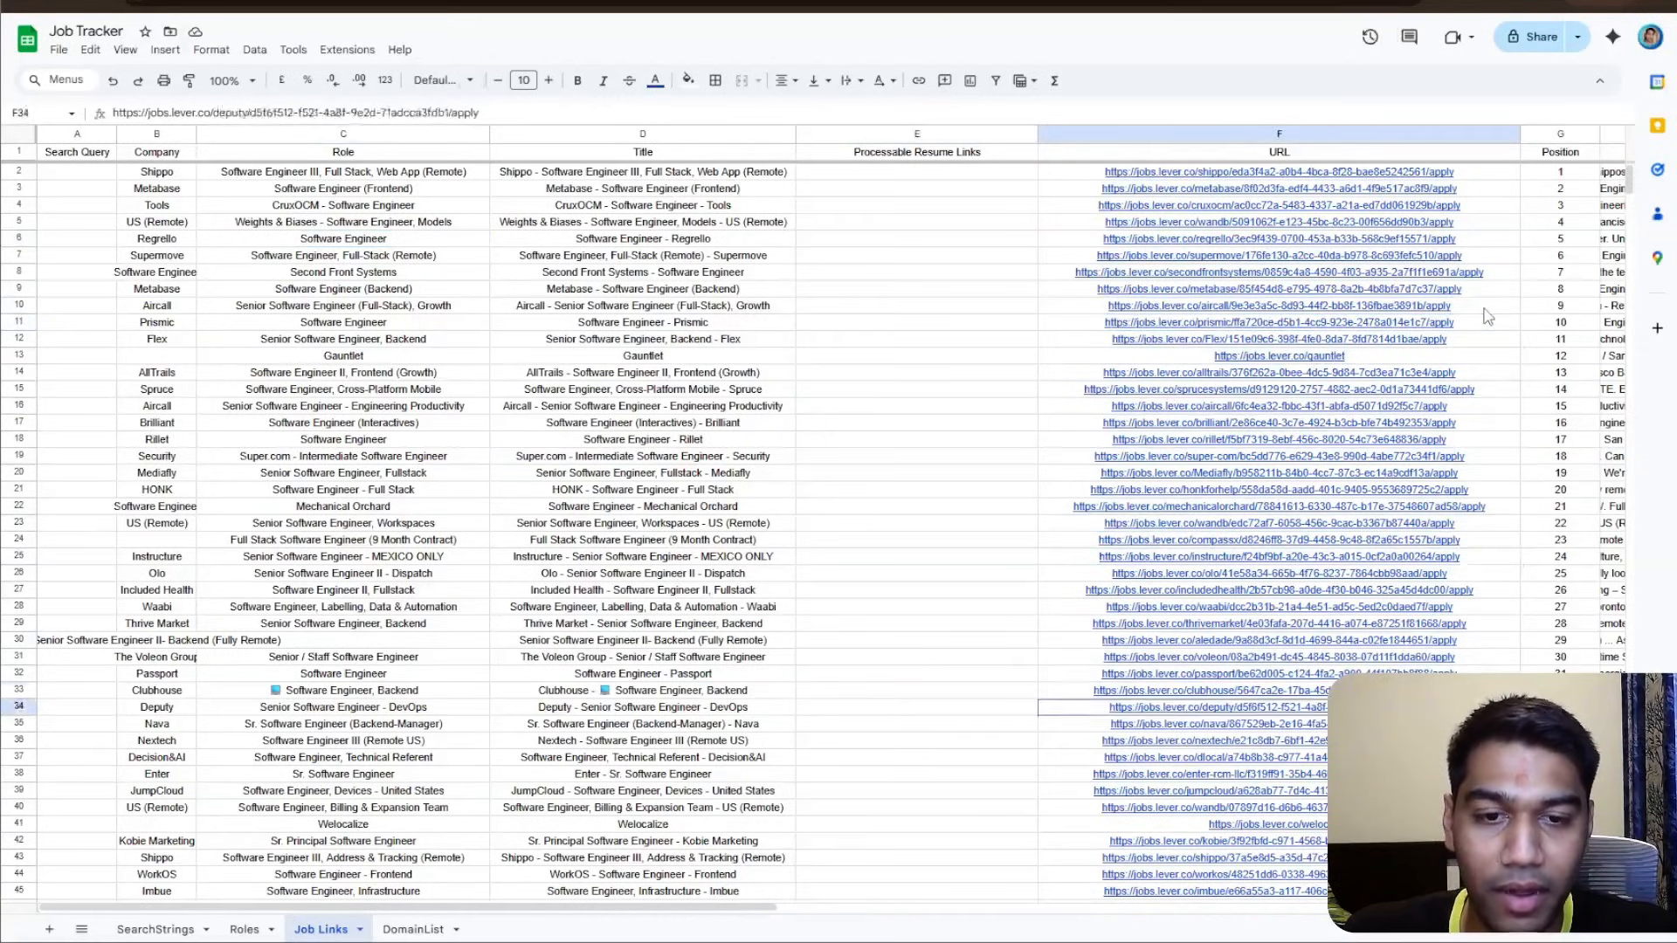
pyautogui.press('Up')
pyautogui.press('Up')
pyautogui.press('Up')
pyautogui.press('Up')
pyautogui.press('Up')
pyautogui.press('Up')
pyautogui.press('Up')
pyautogui.press('Up')
pyautogui.press('Up')
pyautogui.press('Up')
pyautogui.press('Up')
pyautogui.press('Up')
pyautogui.press('Up')
pyautogui.press('Up')
pyautogui.press('Up')
pyautogui.press('Up')
pyautogui.press('Up')
pyautogui.press('Up')
pyautogui.press('Up')
pyautogui.press('Up')
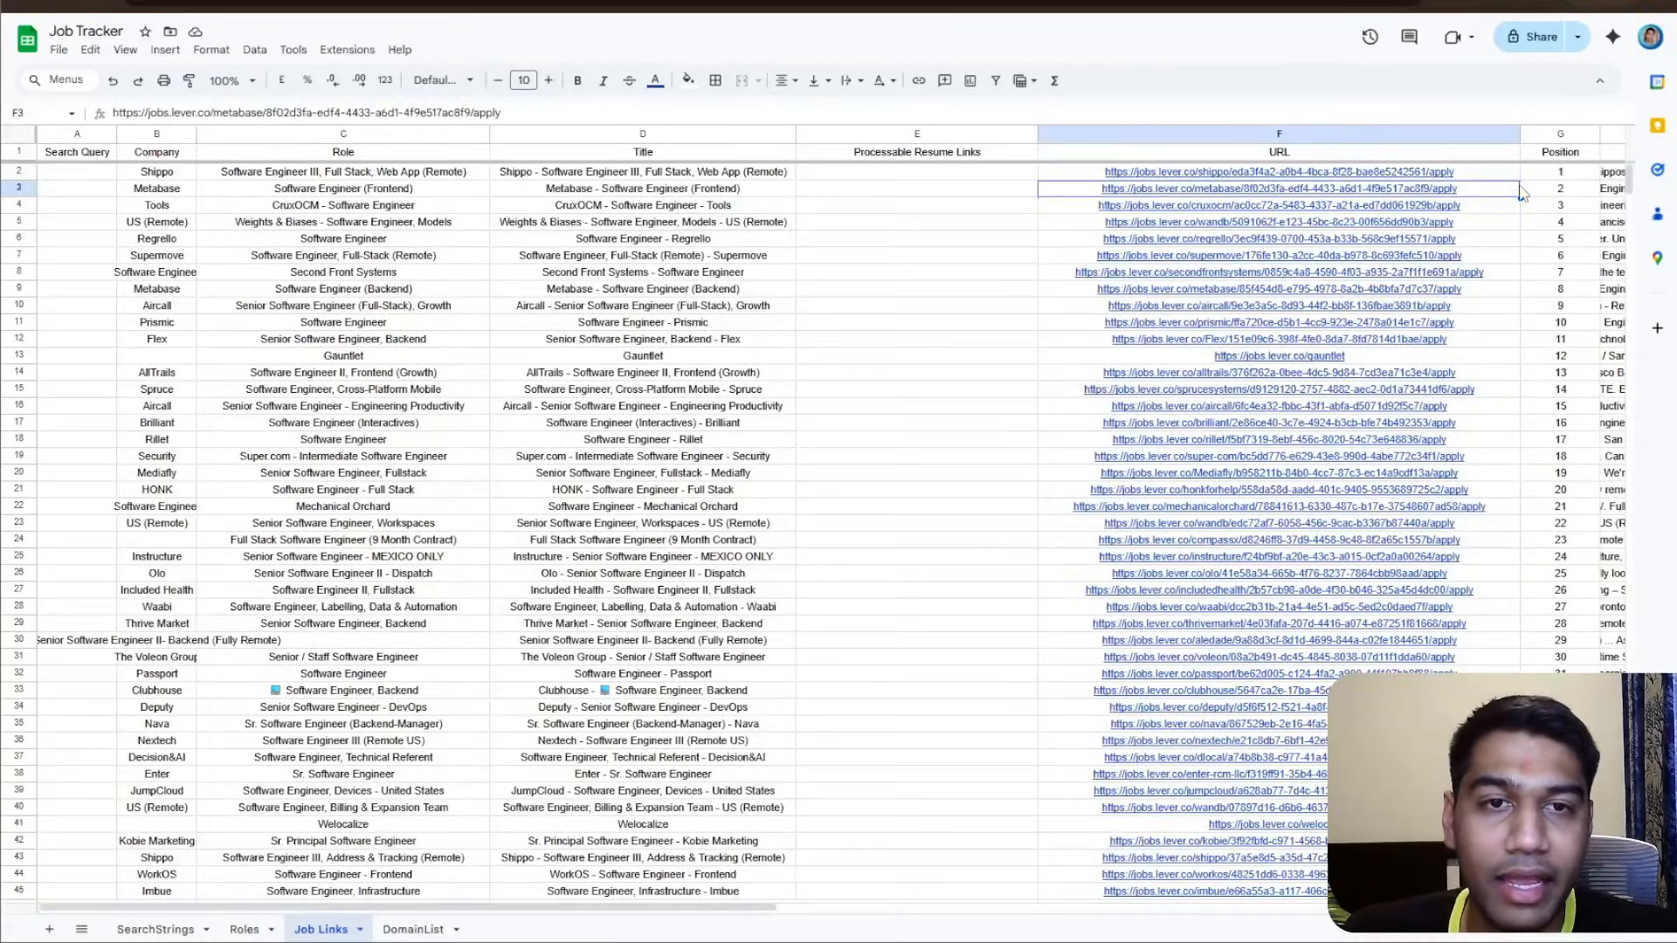
# - Open the URL of the Metabase Software Engineer (Frontend) job and look through its application form
pyautogui.click(1212, 229)
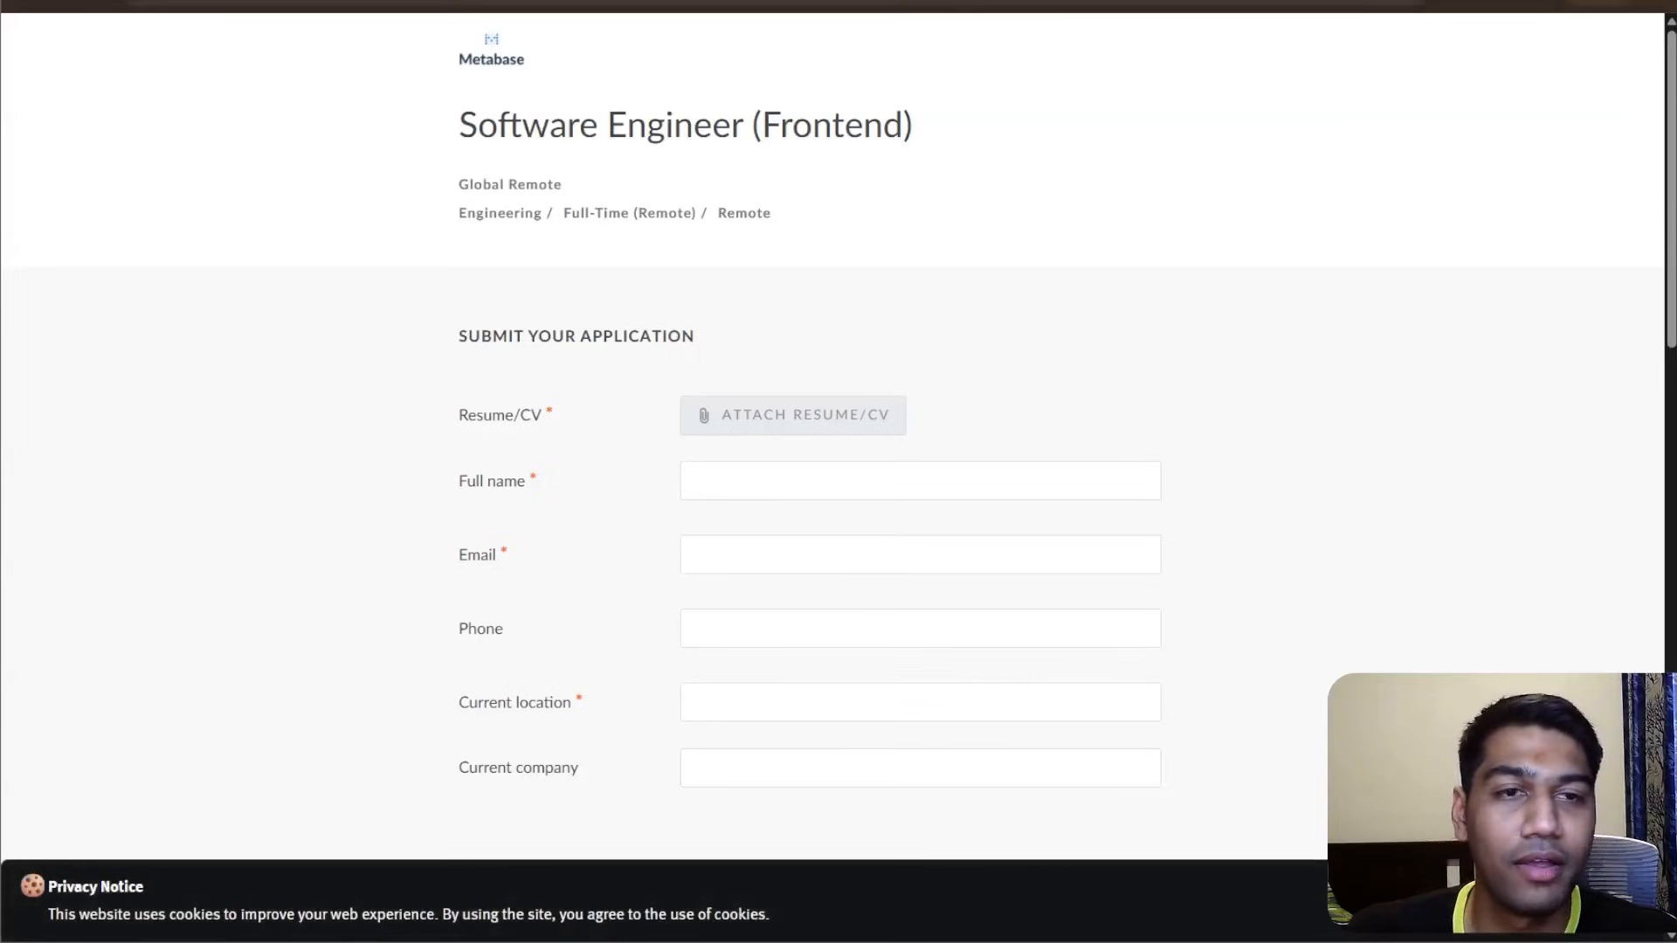
pyautogui.scroll(-20, 821, 273)
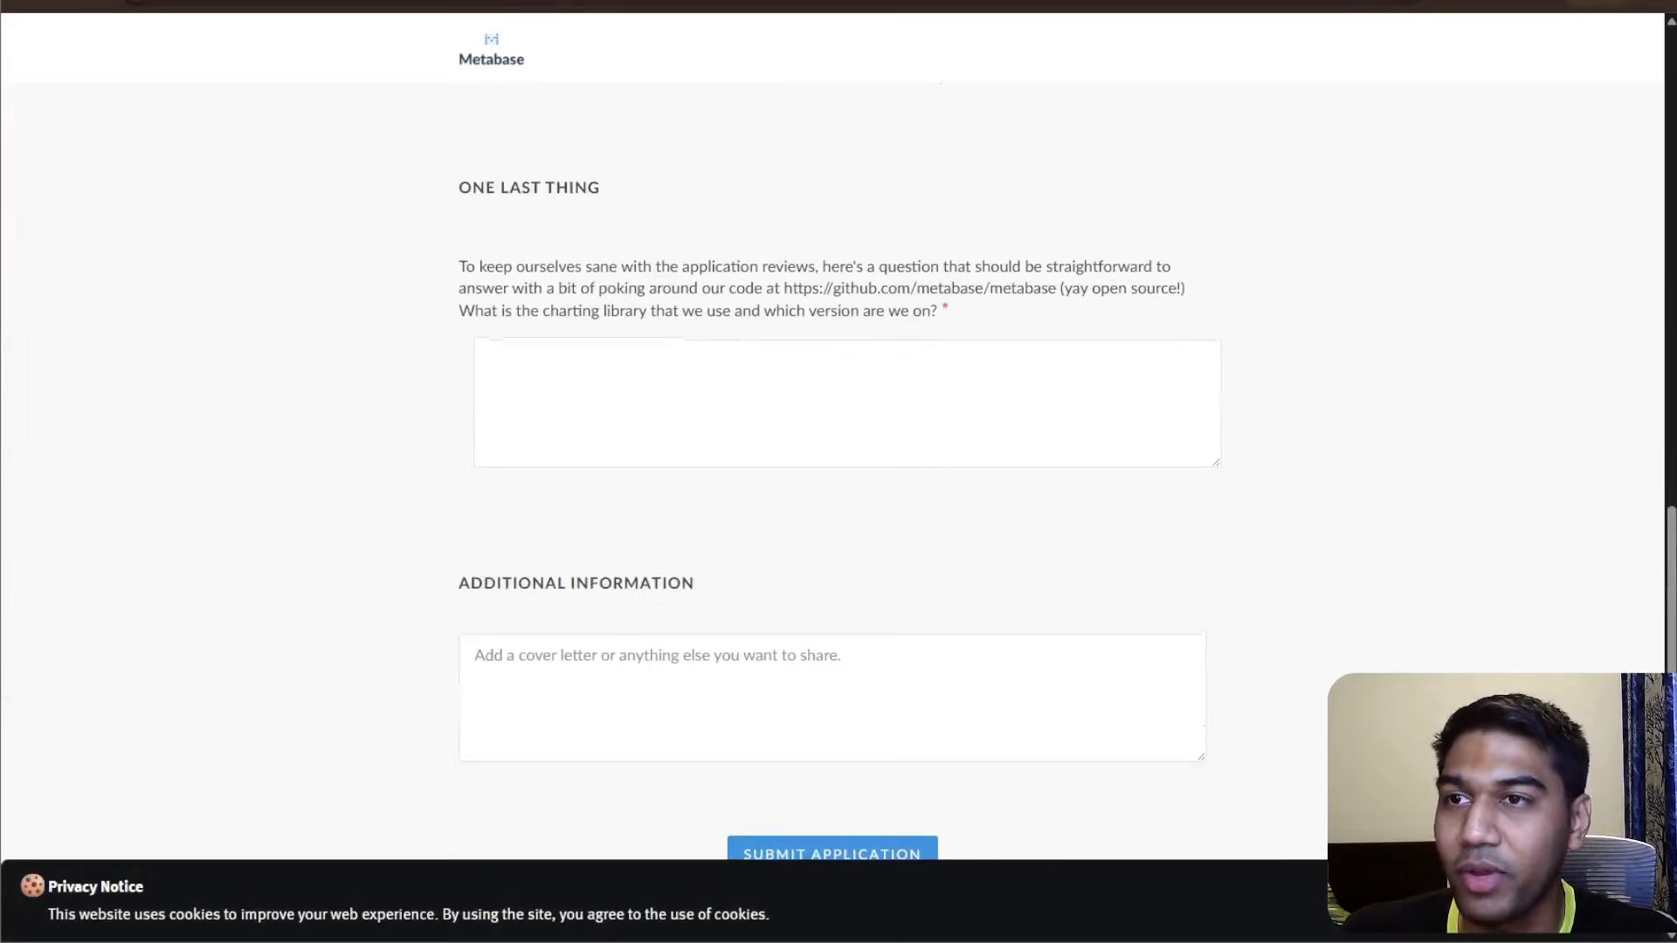
pyautogui.scroll(9, 732, 187)
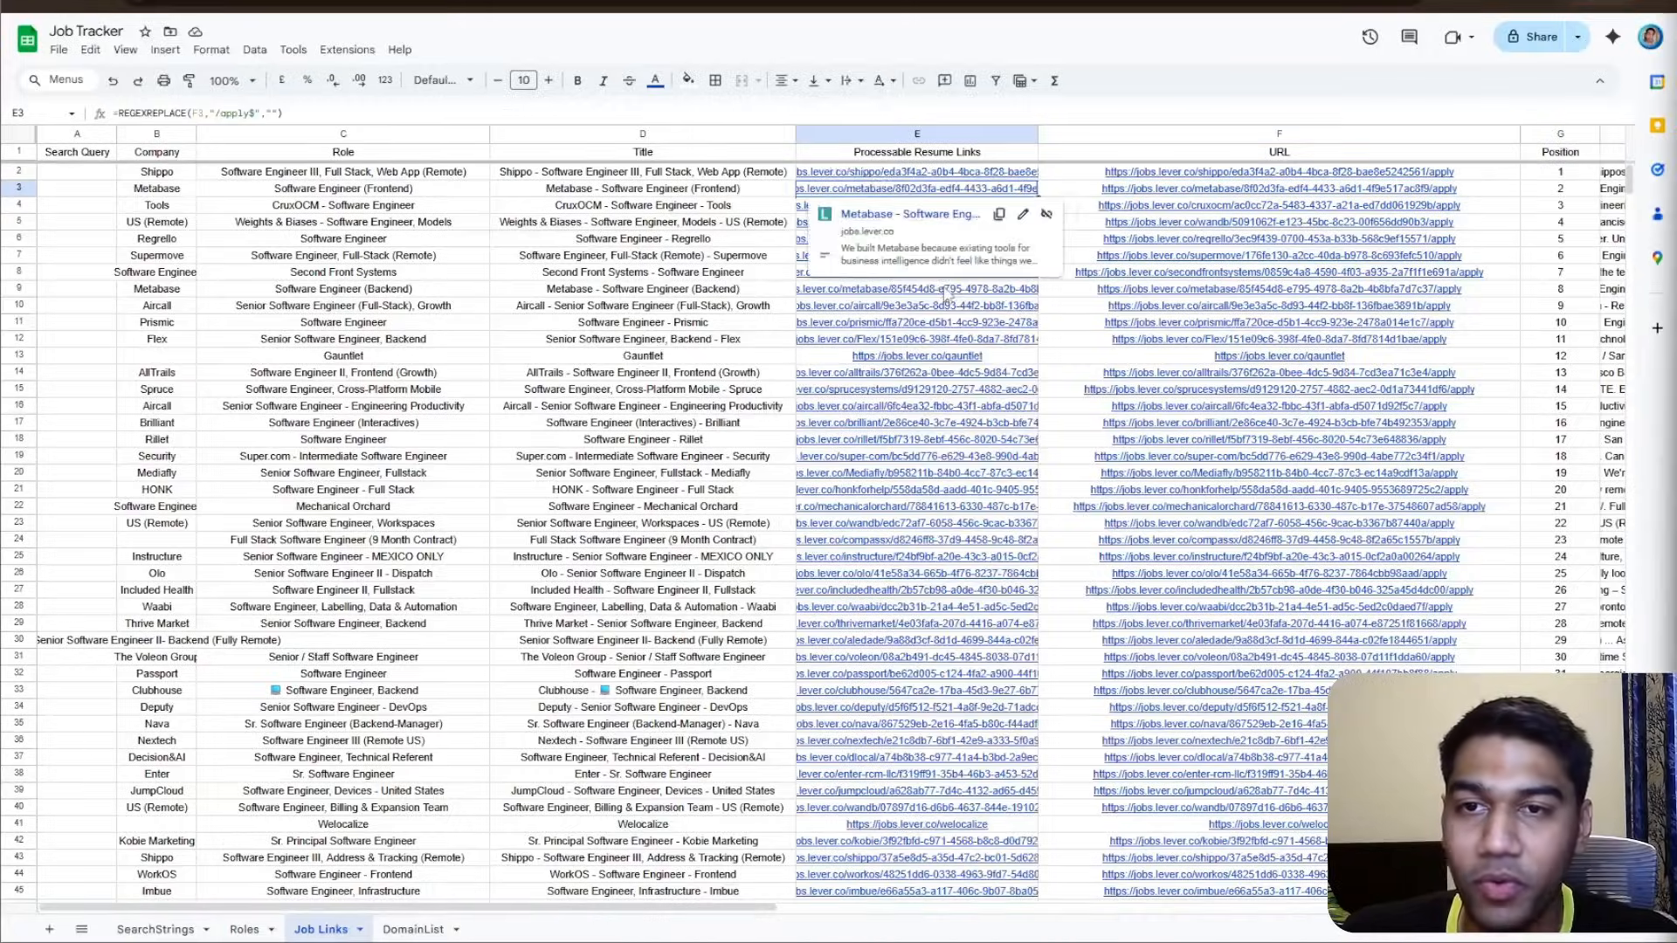
# - Open the Metabase job description from the Processable Resume Links cell E3 and follow its application link
pyautogui.click(910, 214)
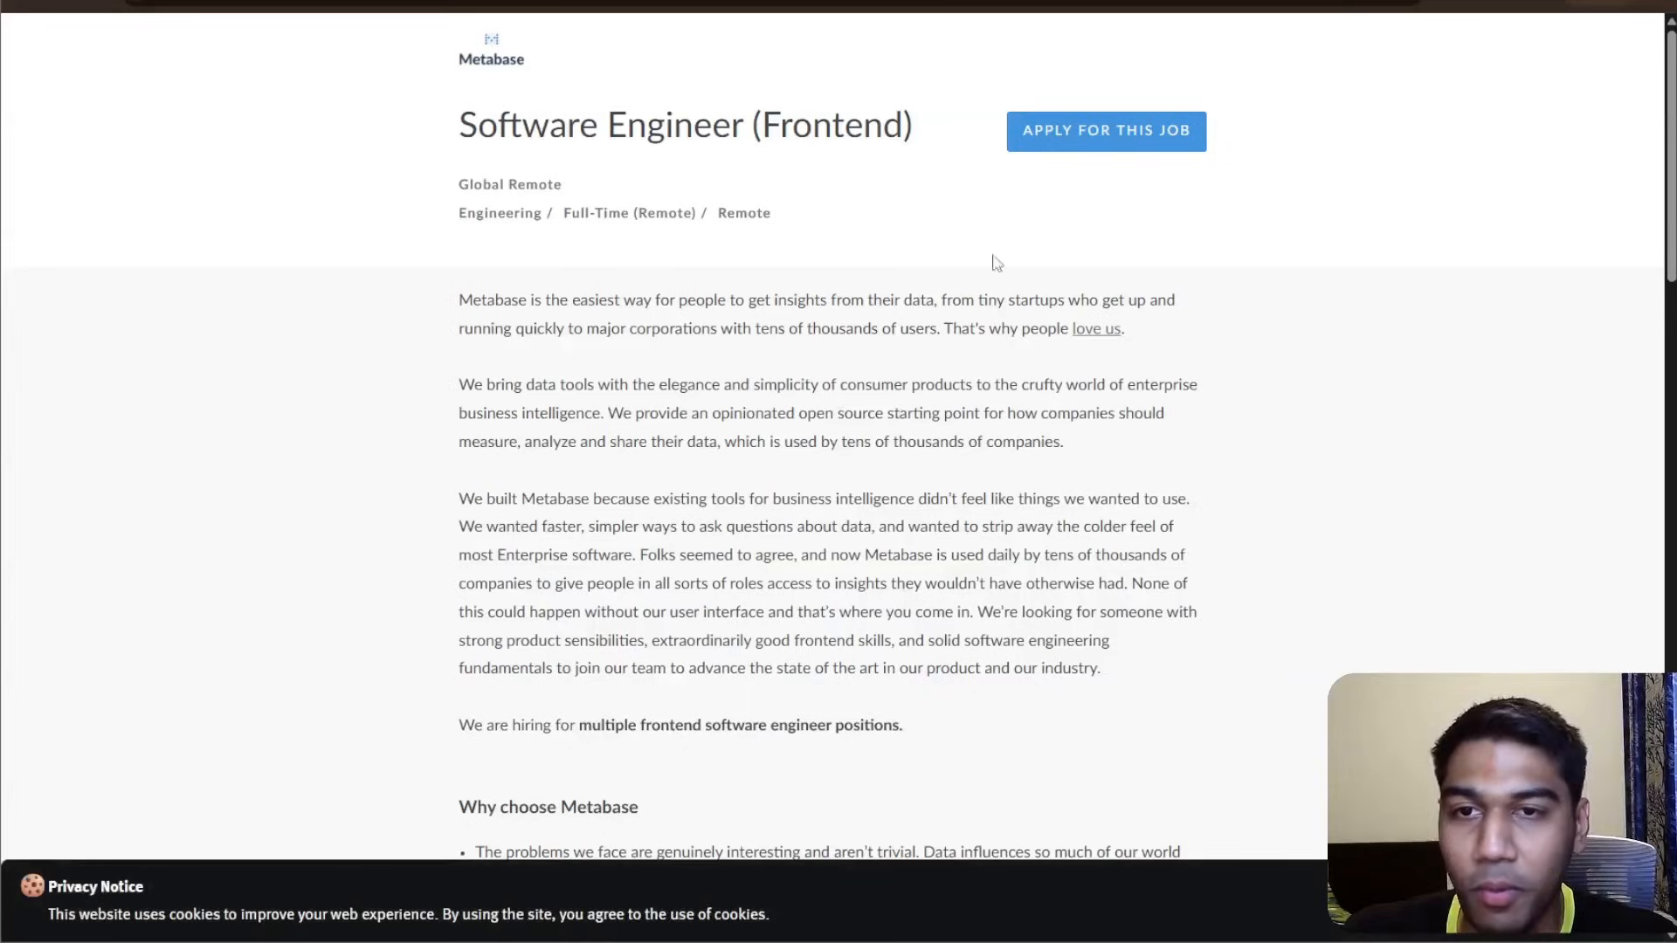
pyautogui.click(1059, 133)
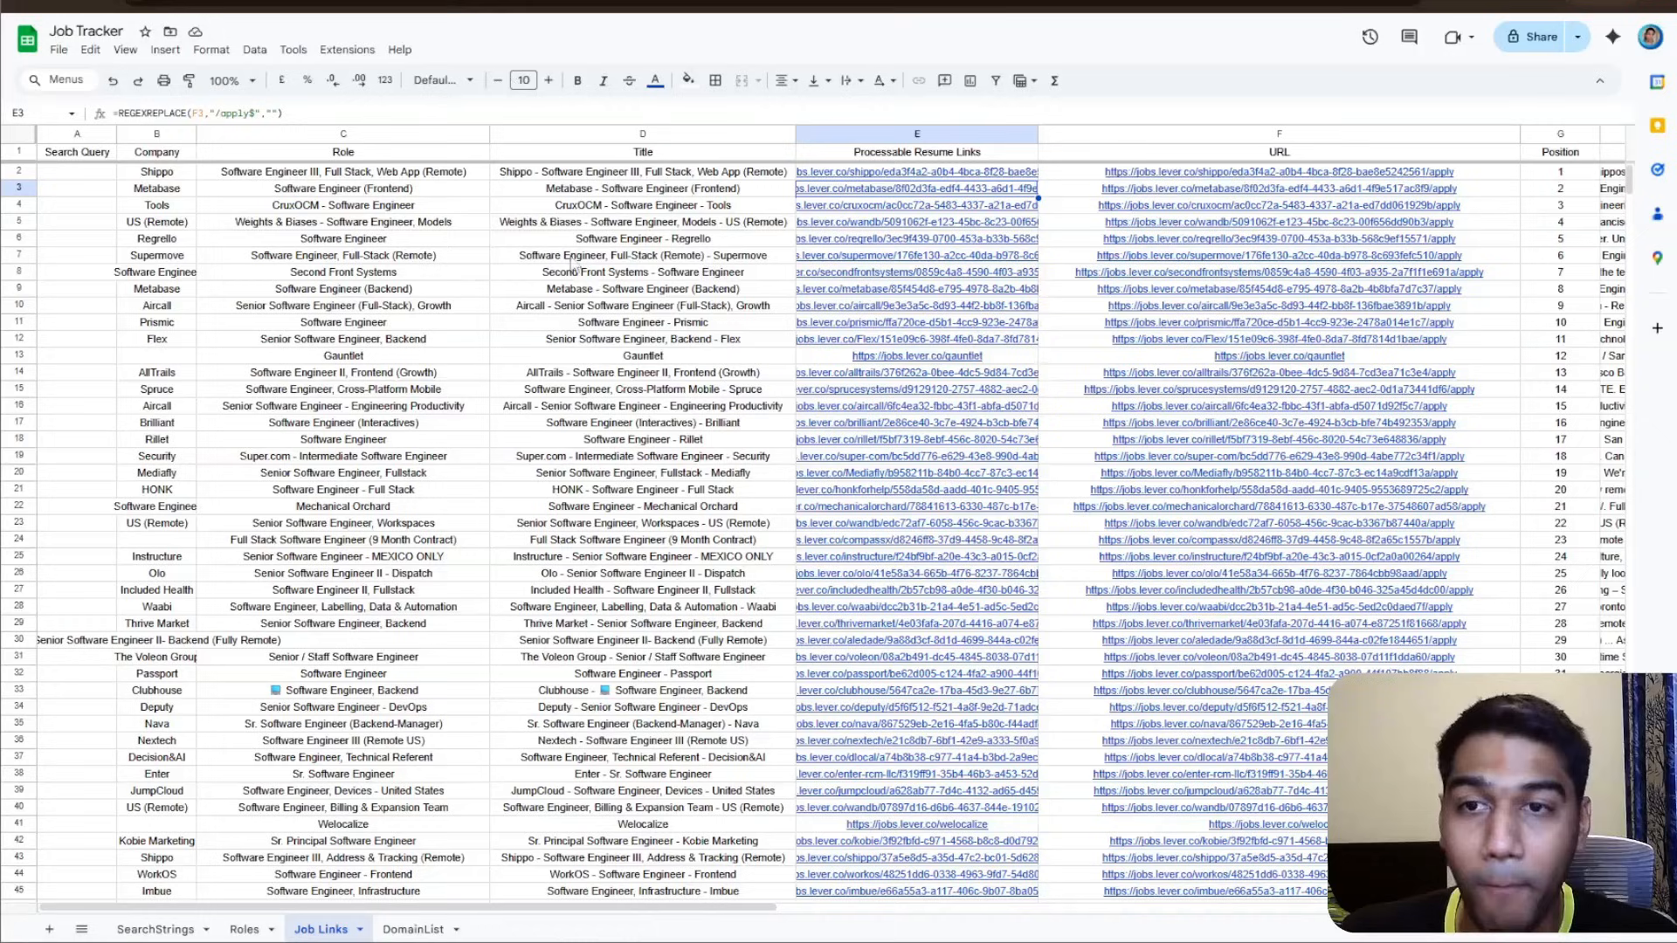
# - Go to the last collected job link in the URL column of the Job Links sheet
pyautogui.click(428, 244)
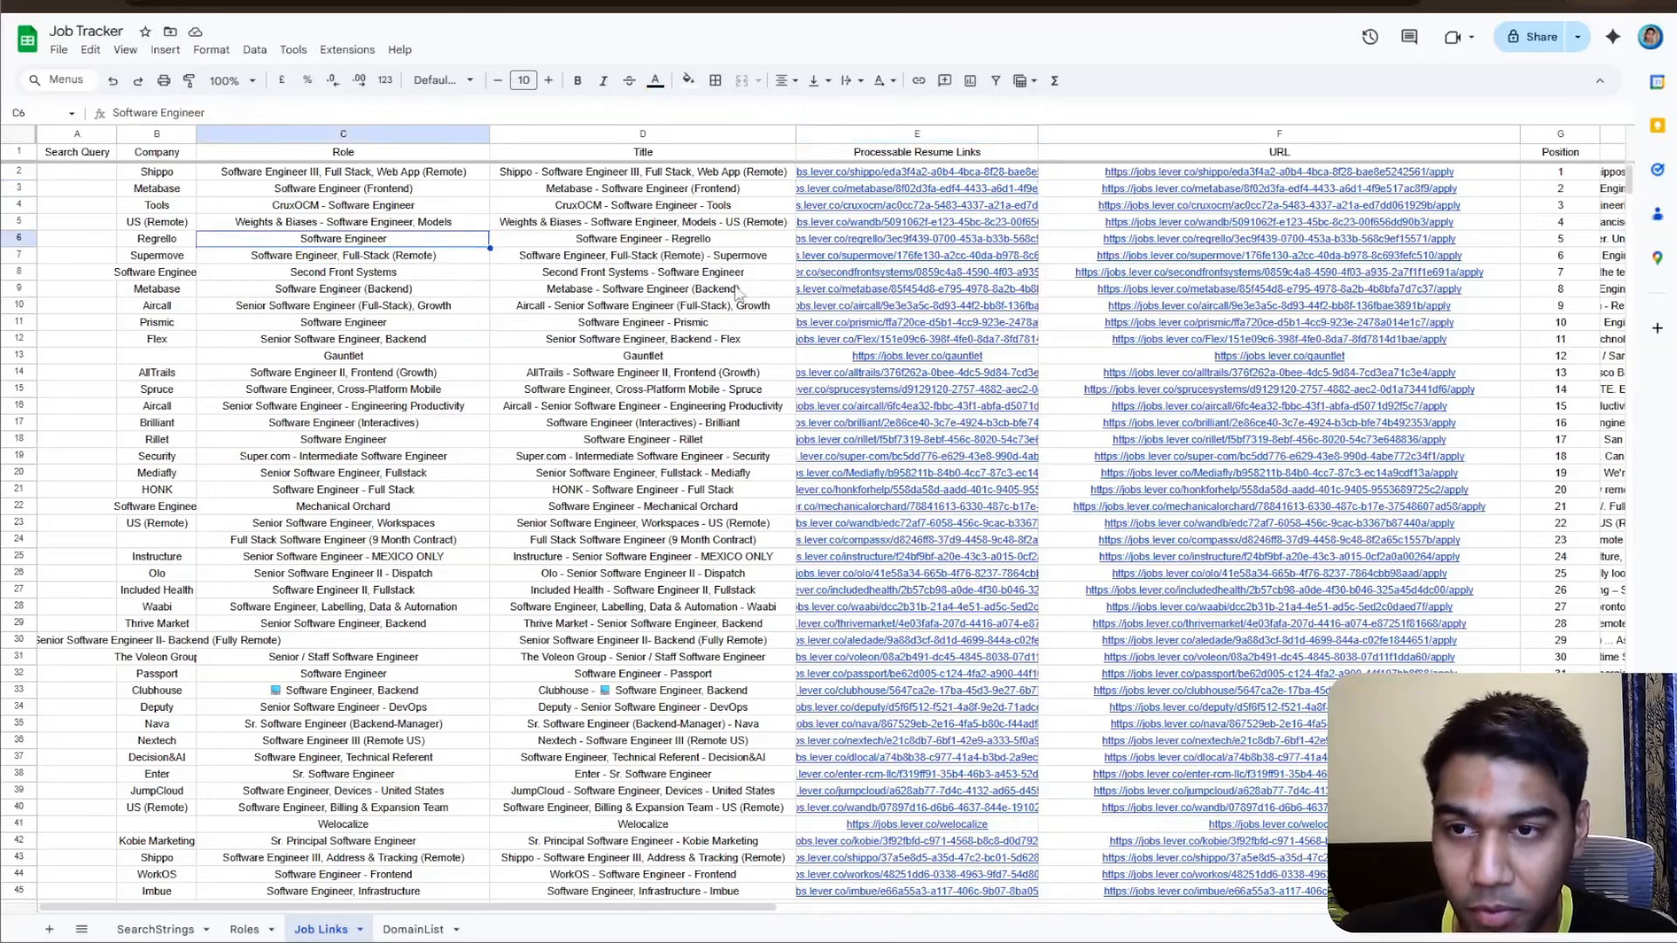
pyautogui.click(1499, 344)
pyautogui.hotkey('ctrl', 'Down')
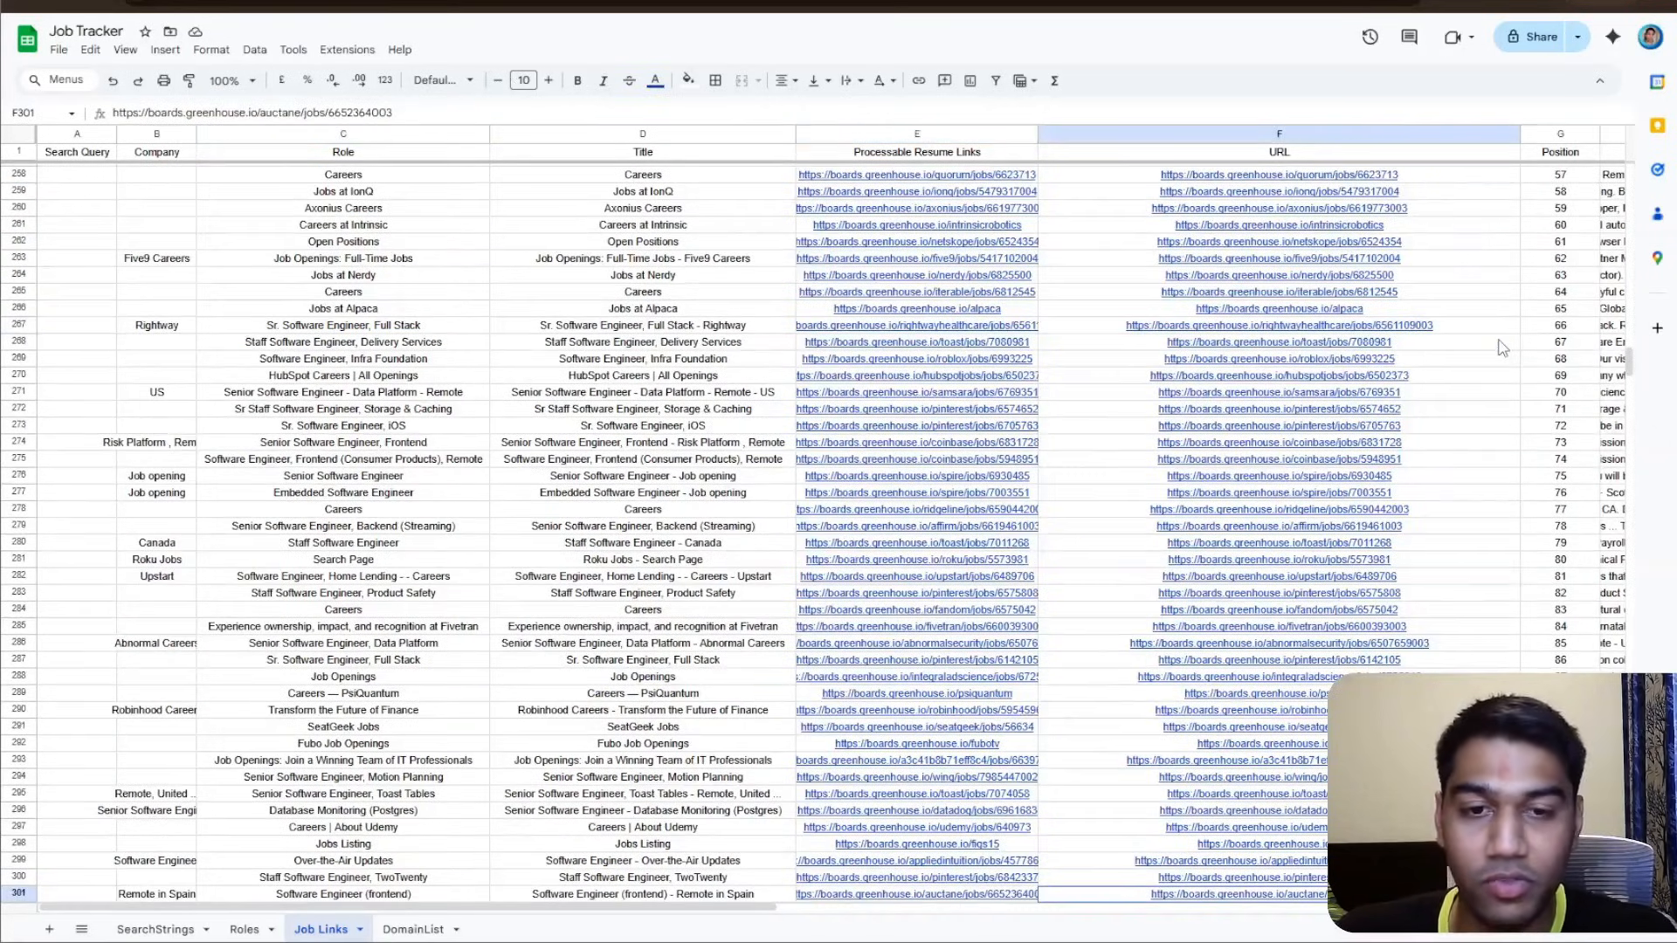
# - Open the Pinterest Sr Staff Software Engineer, Storage & Caching link in F272, read the posting and return to the sheet
pyautogui.click(1411, 410)
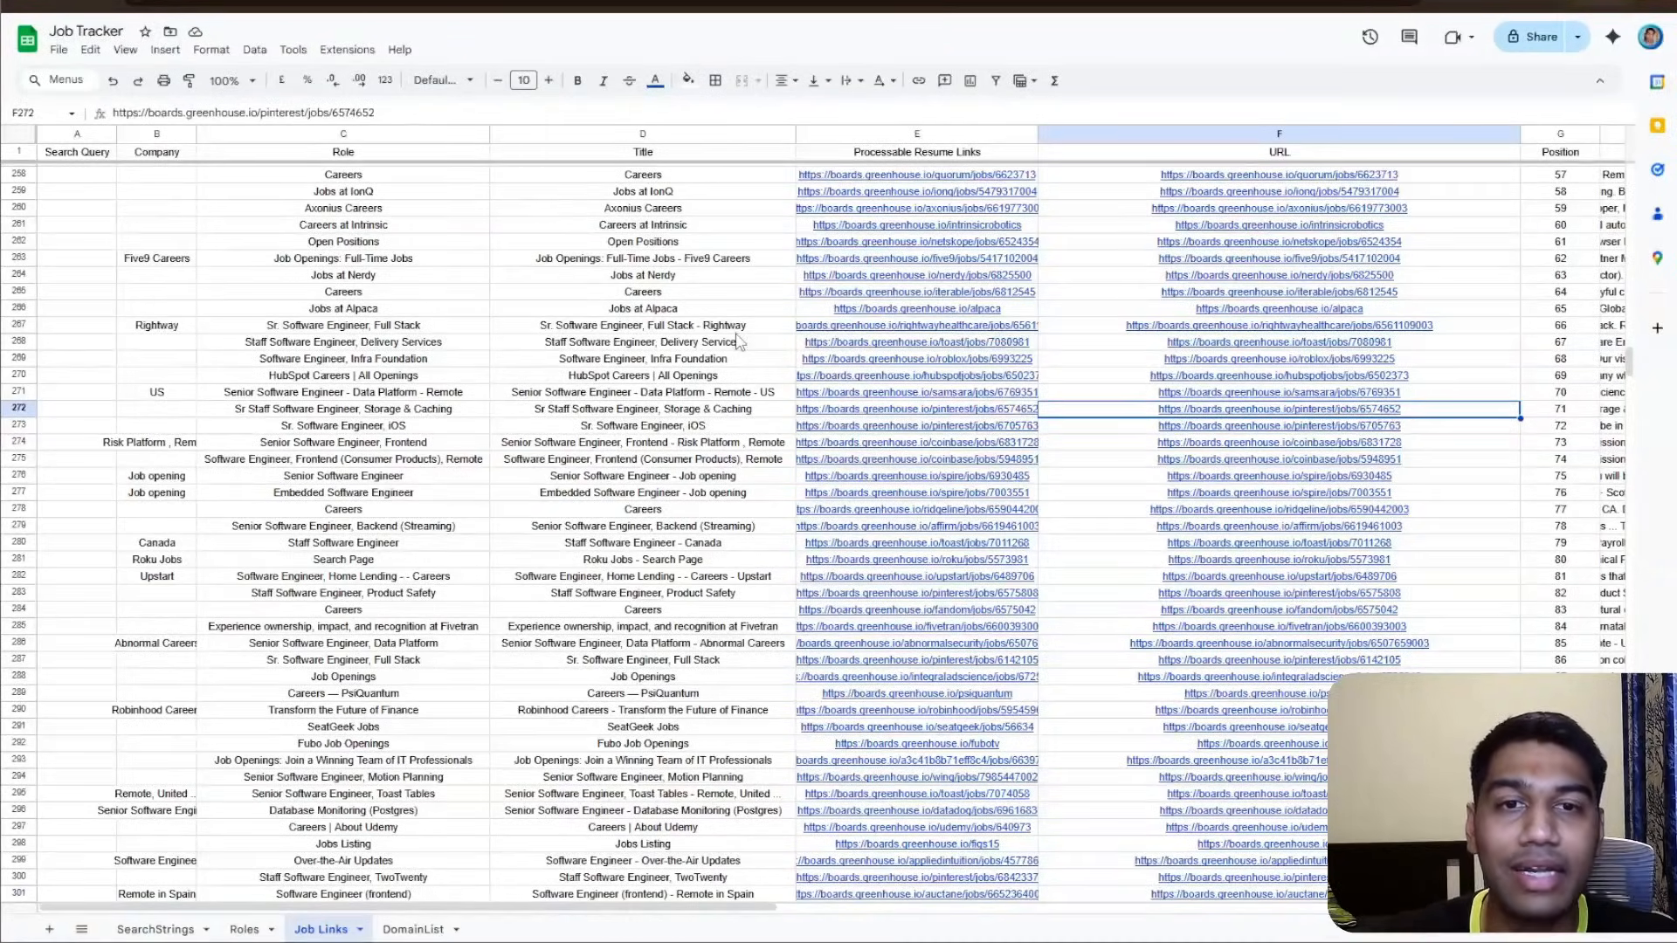
pyautogui.click(730, 4)
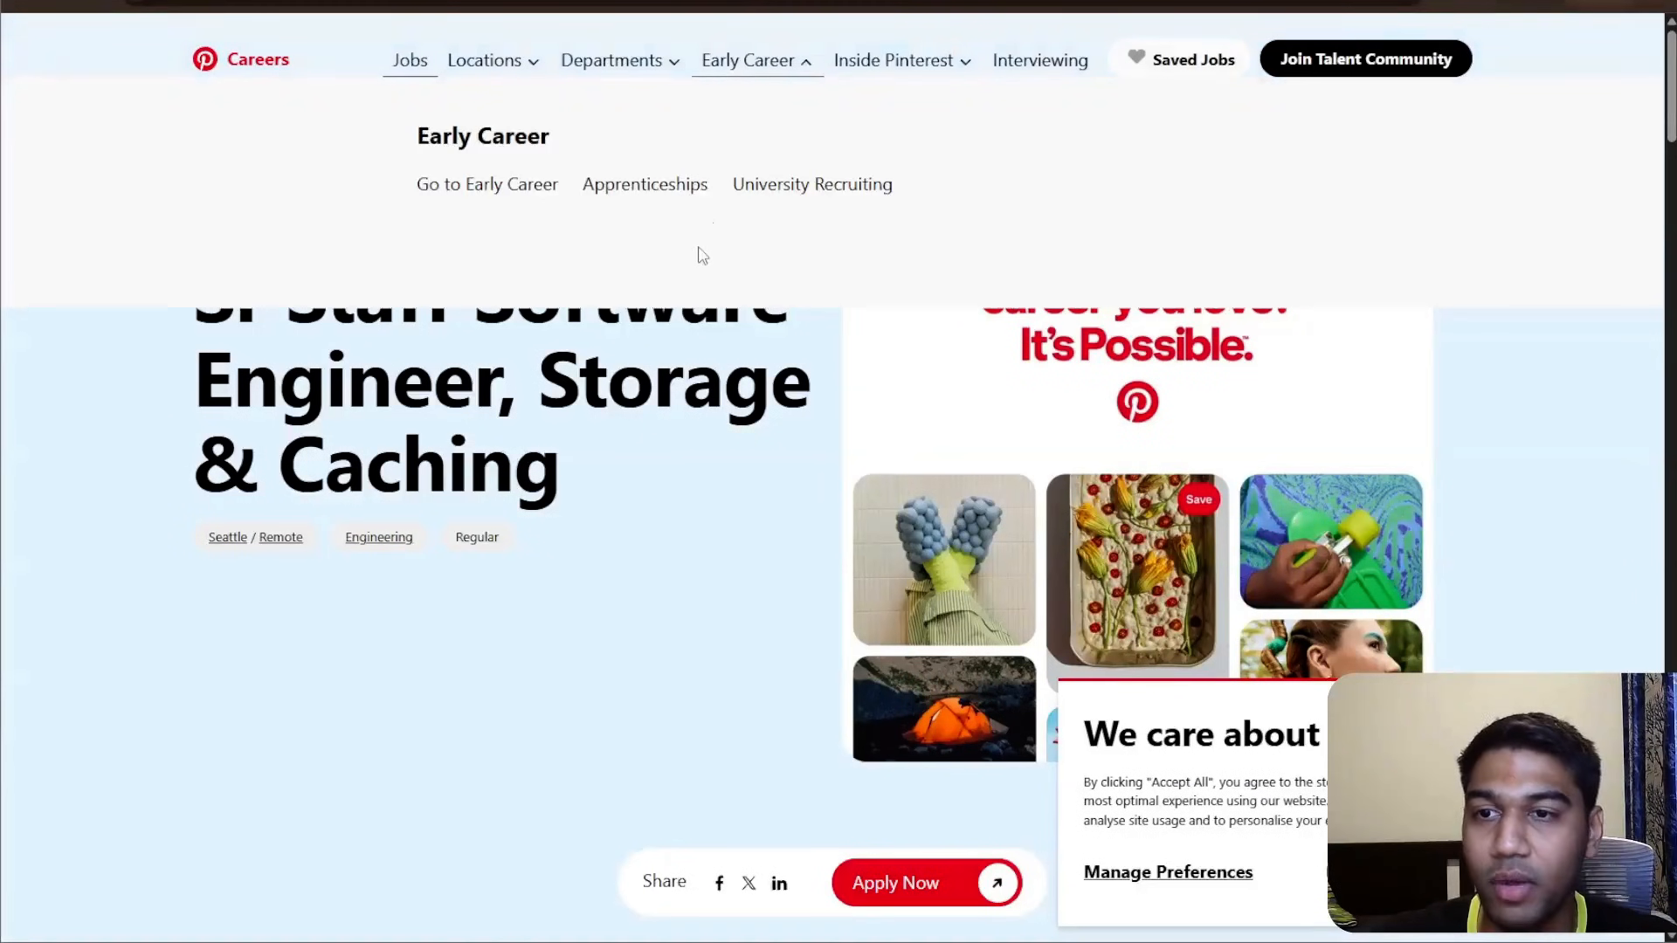
pyautogui.scroll(-4, 668, 511)
pyautogui.scroll(1, 643, 384)
pyautogui.scroll(-10, 655, 349)
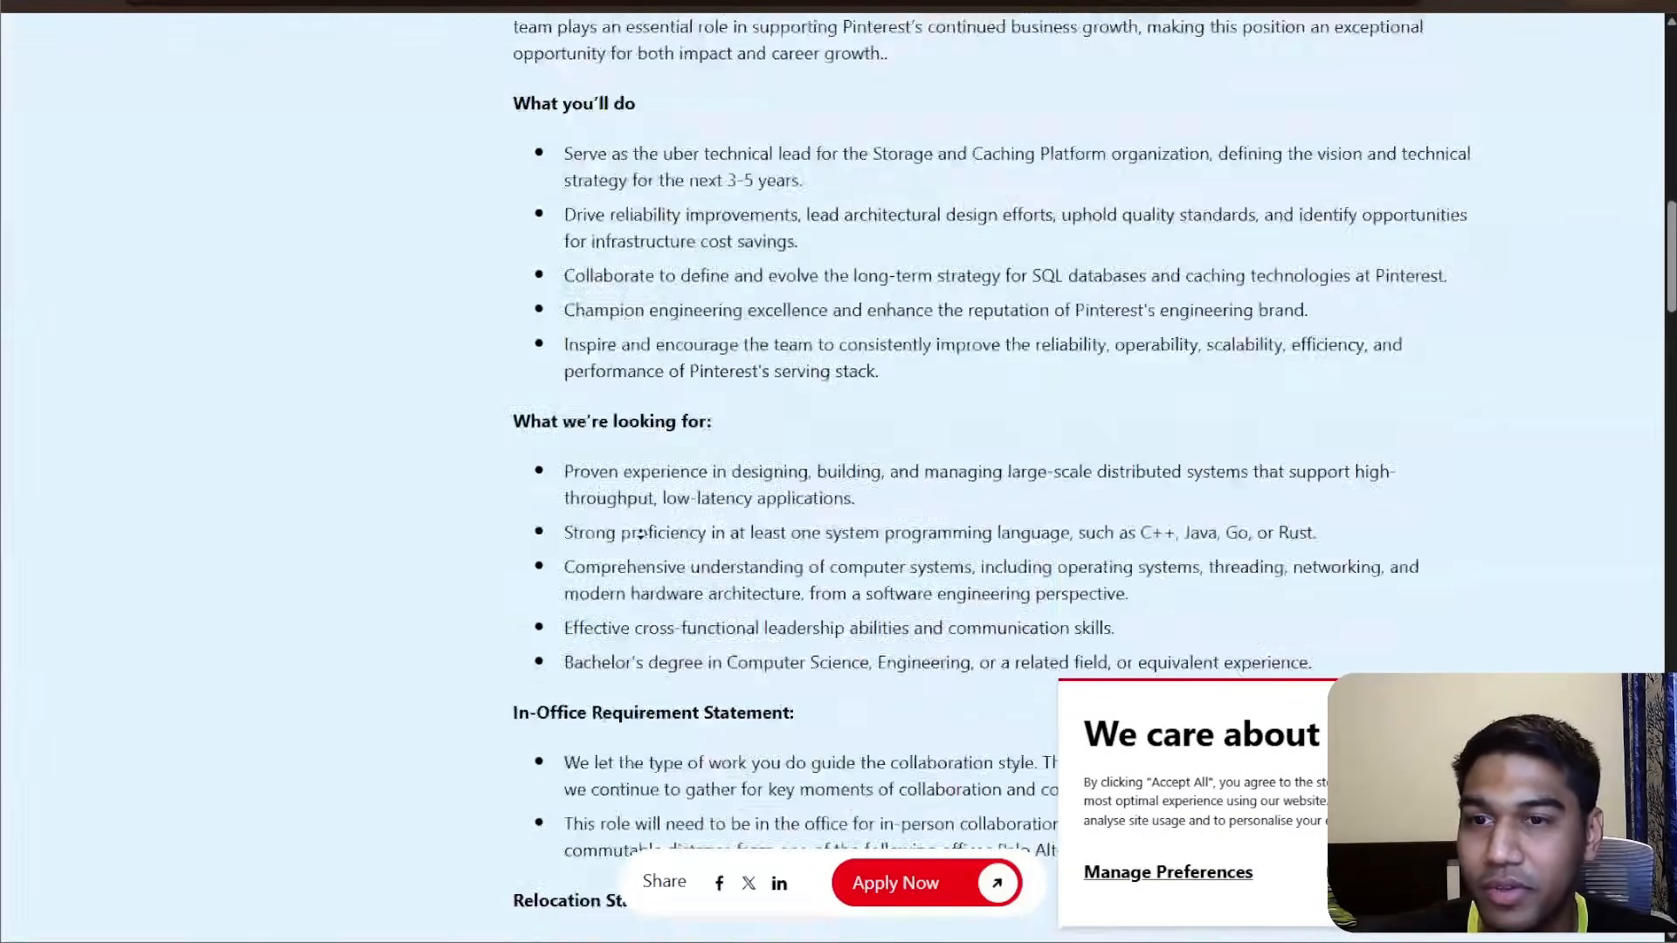
pyautogui.scroll(1, 671, 282)
pyautogui.scroll(-2, 671, 281)
pyautogui.click(384, 3)
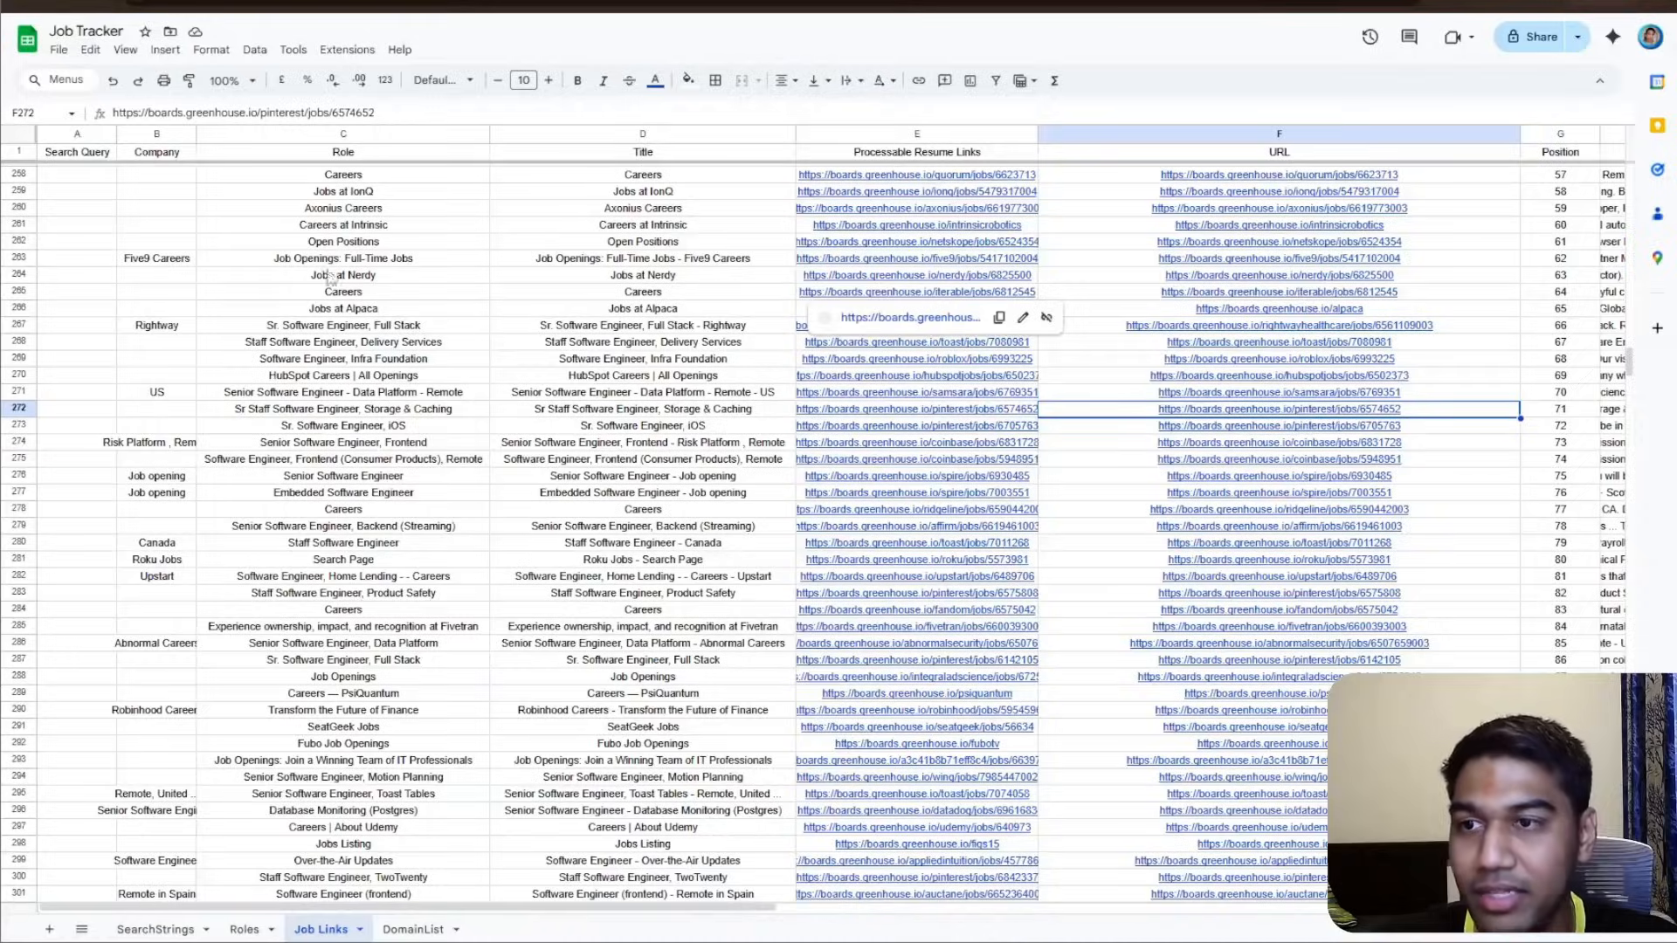
pyautogui.click(356, 581)
pyautogui.press('Left')
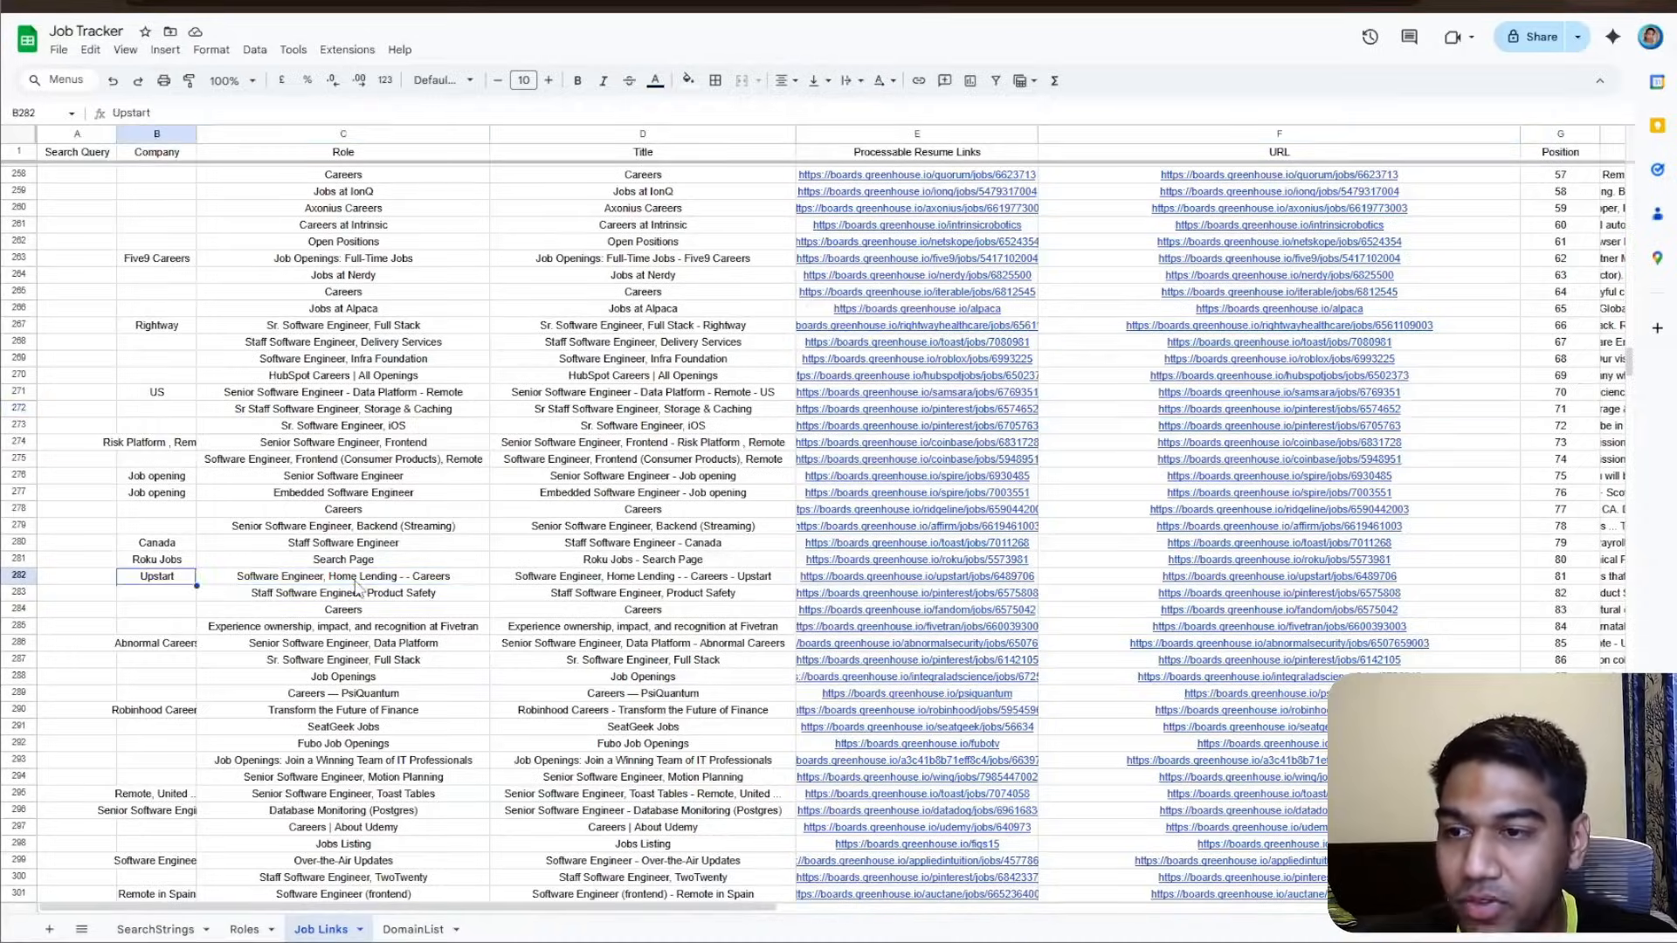
# - Look back through the collected companies and roles up to the first rows of the Job Links sheet
pyautogui.scroll(10, 354, 524)
pyautogui.click(352, 454)
pyautogui.scroll(20, 351, 458)
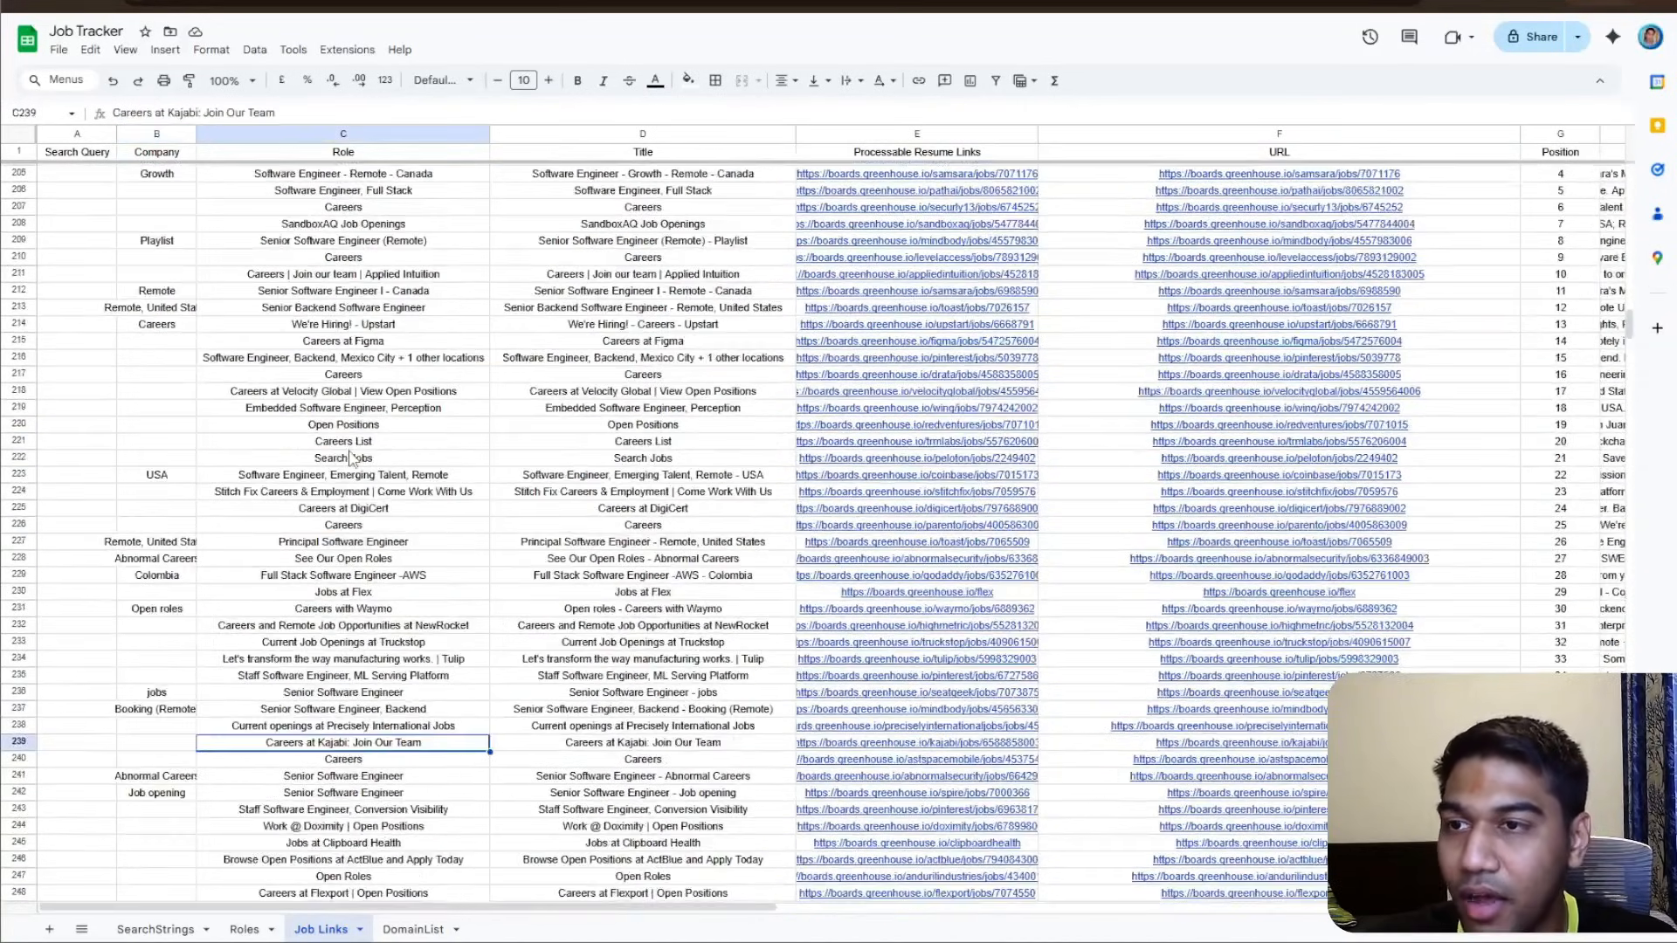
pyautogui.scroll(2, 349, 459)
pyautogui.click(167, 394)
pyautogui.scroll(6, 295, 411)
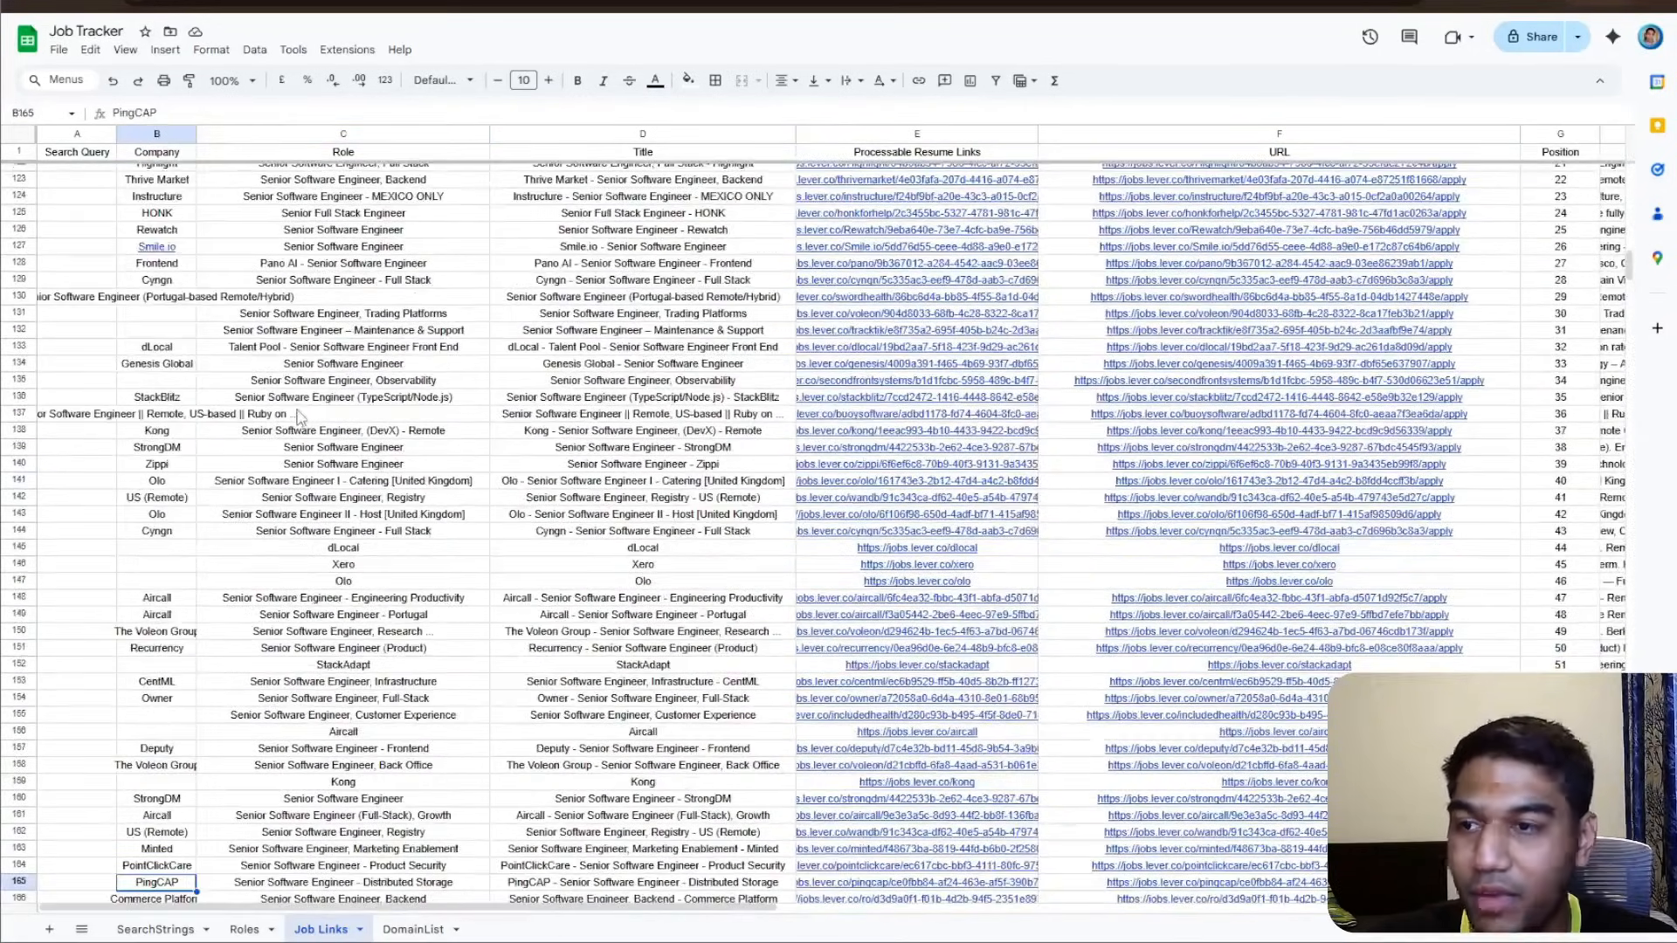
pyautogui.click(318, 645)
pyautogui.scroll(20, 498, 590)
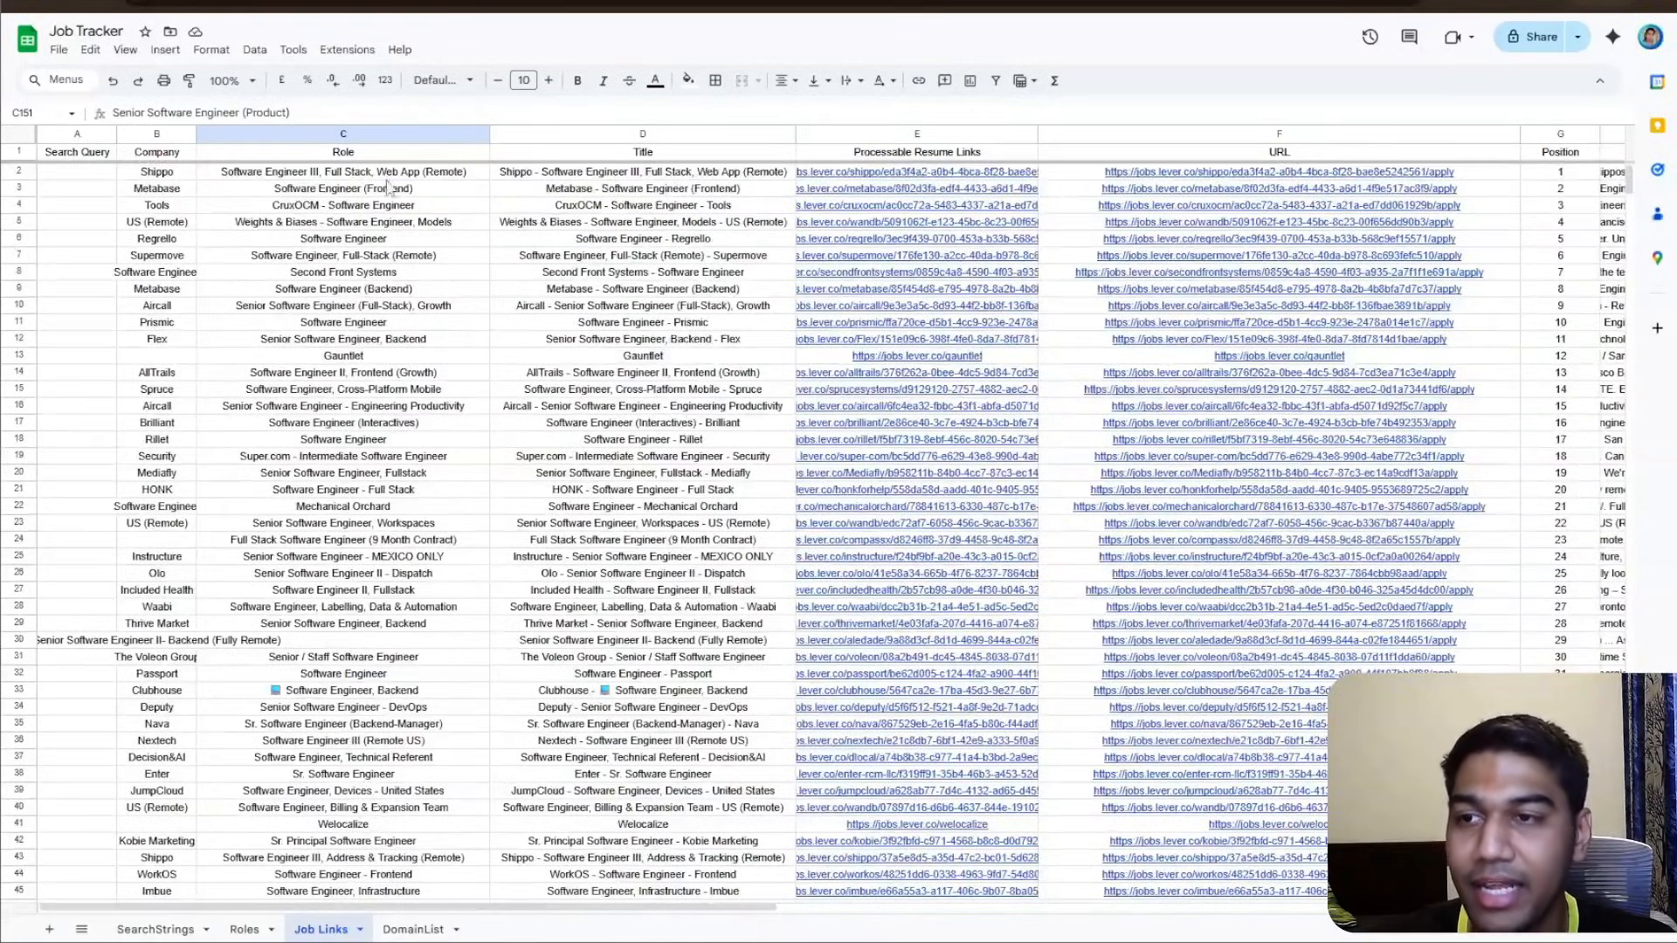
pyautogui.click(386, 175)
pyautogui.click(343, 394)
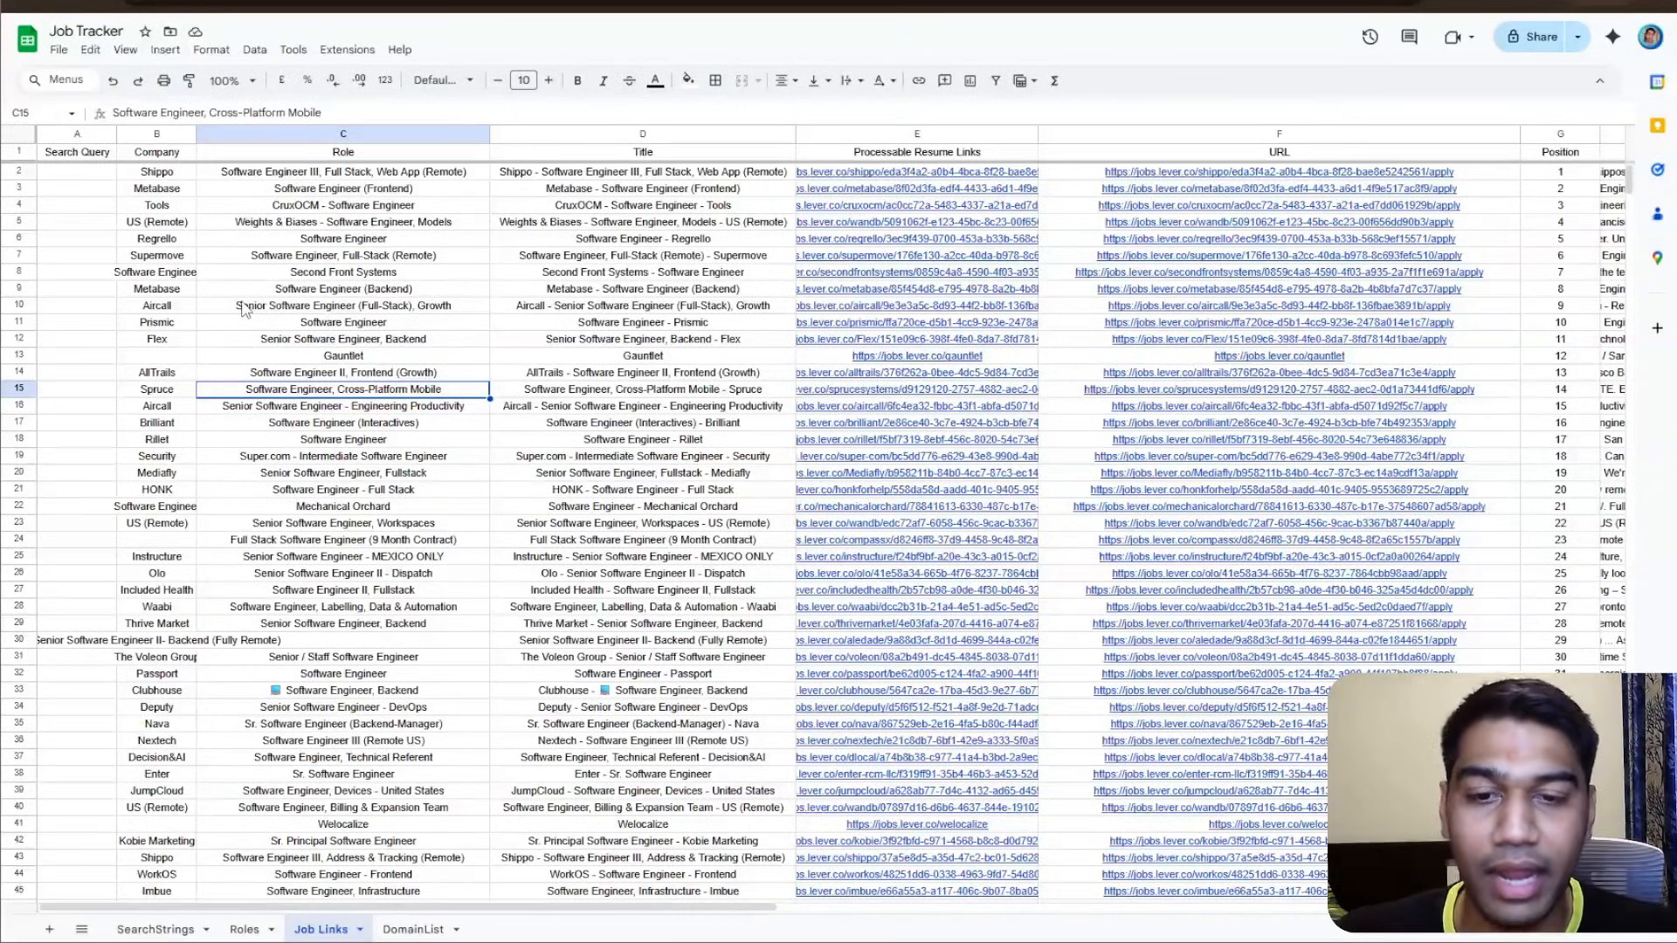
# - Check the Gauntlet entry in row 13, including its links and the remaining columns through Job Link
pyautogui.click(771, 374)
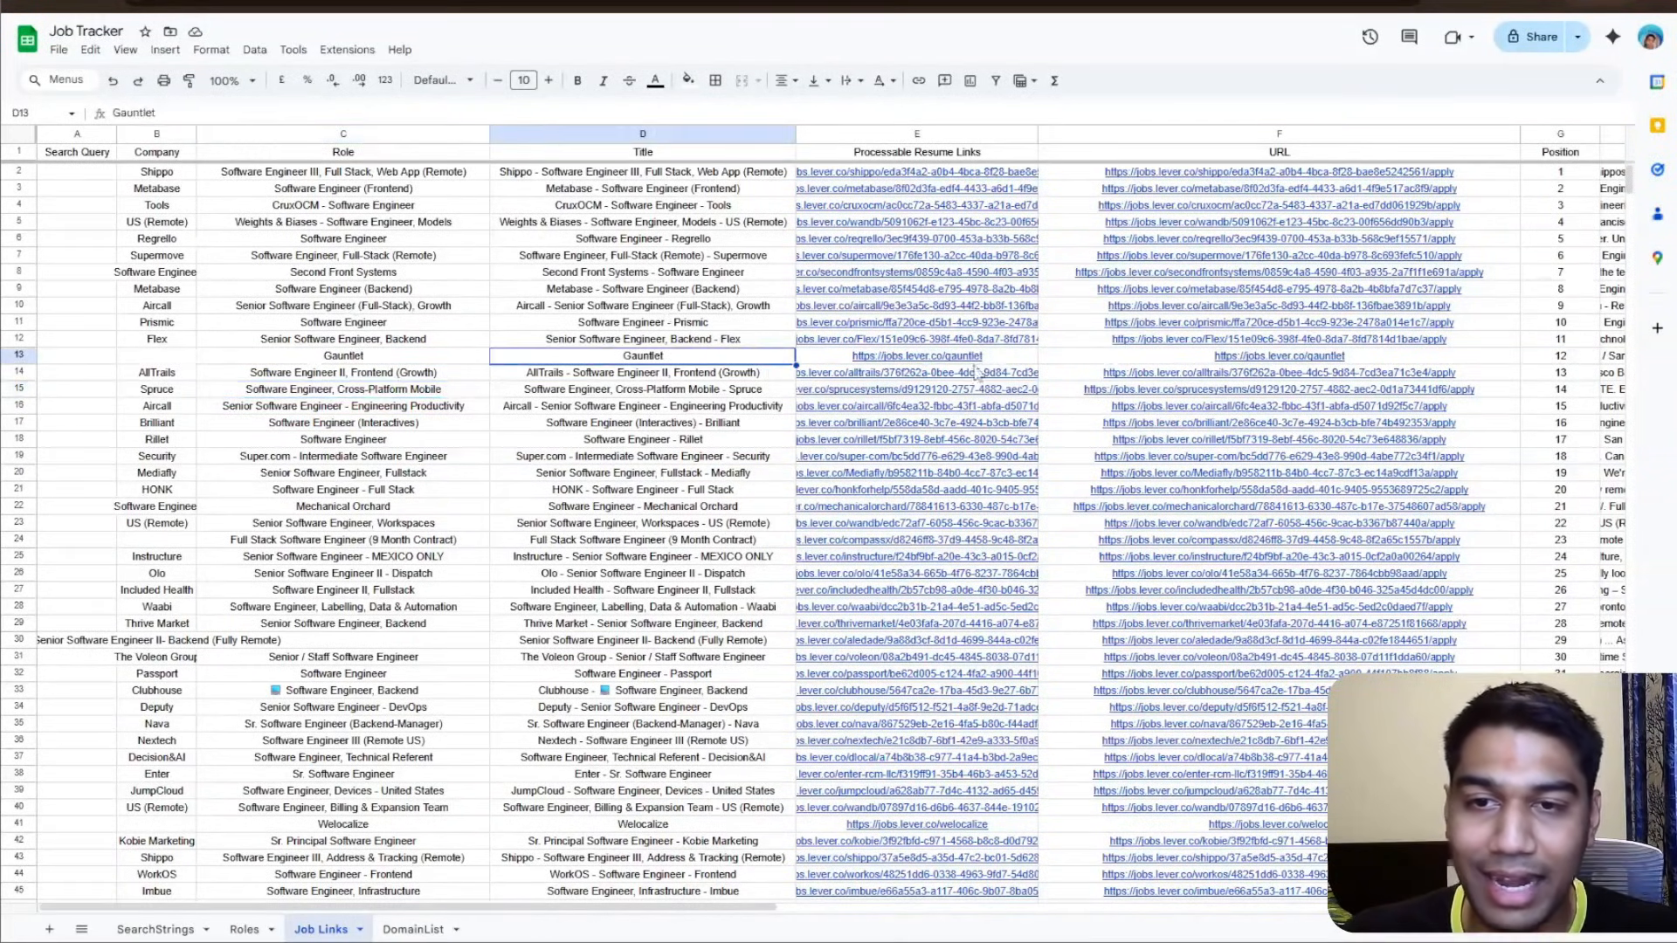
pyautogui.click(961, 356)
pyautogui.click(1395, 358)
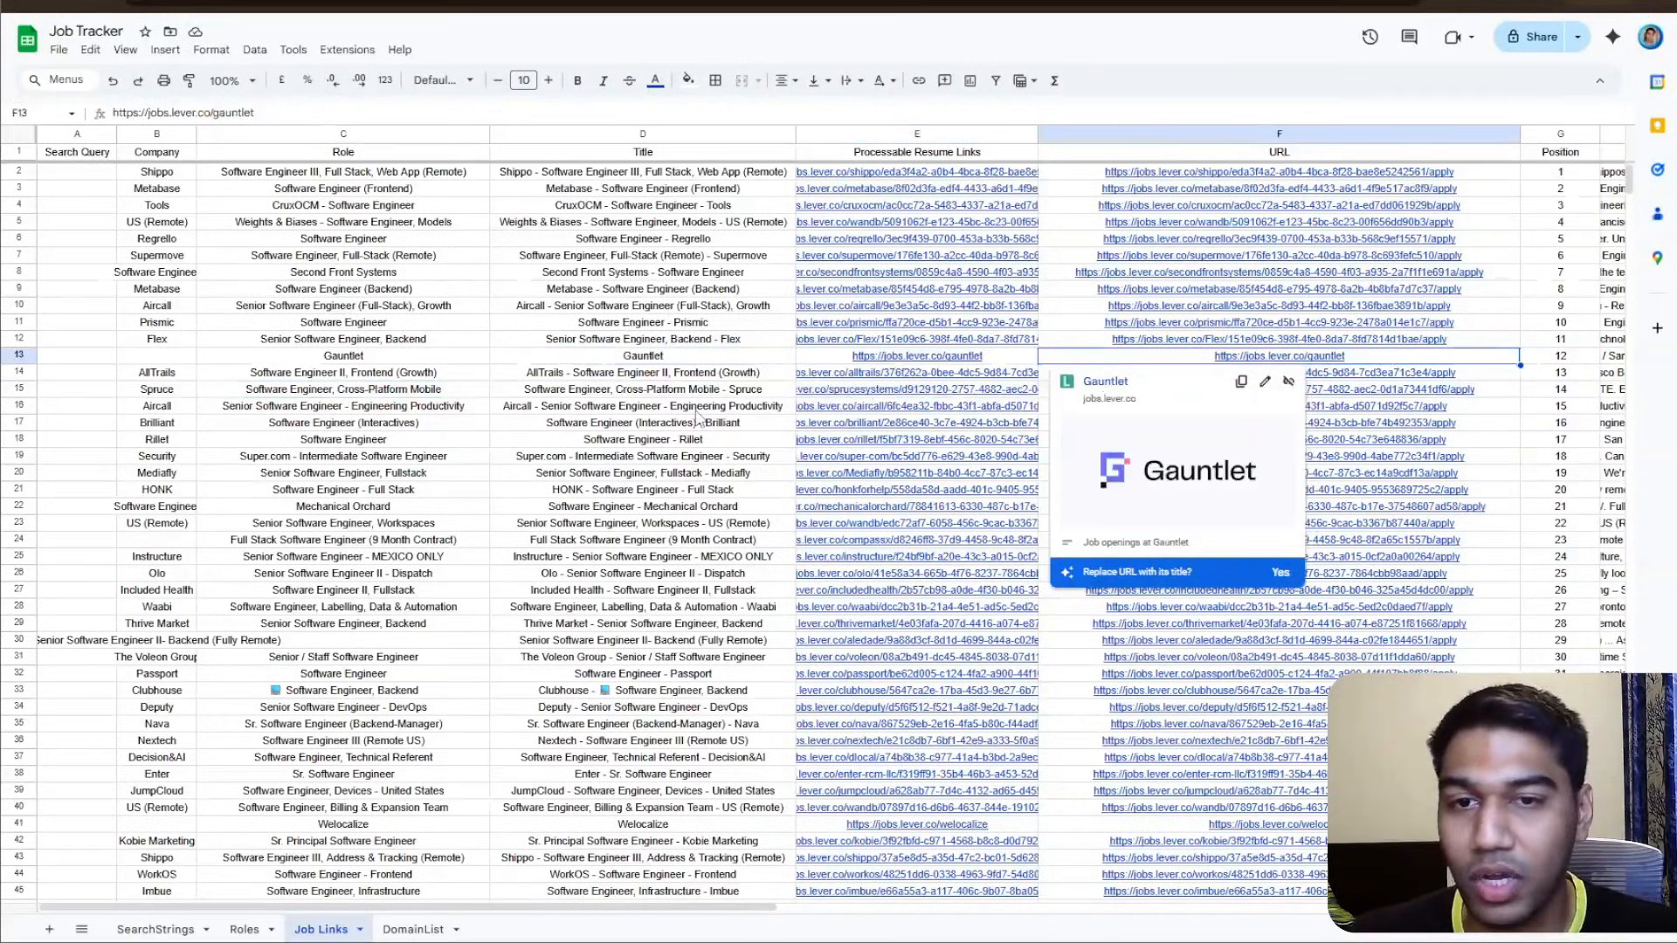
pyautogui.click(651, 379)
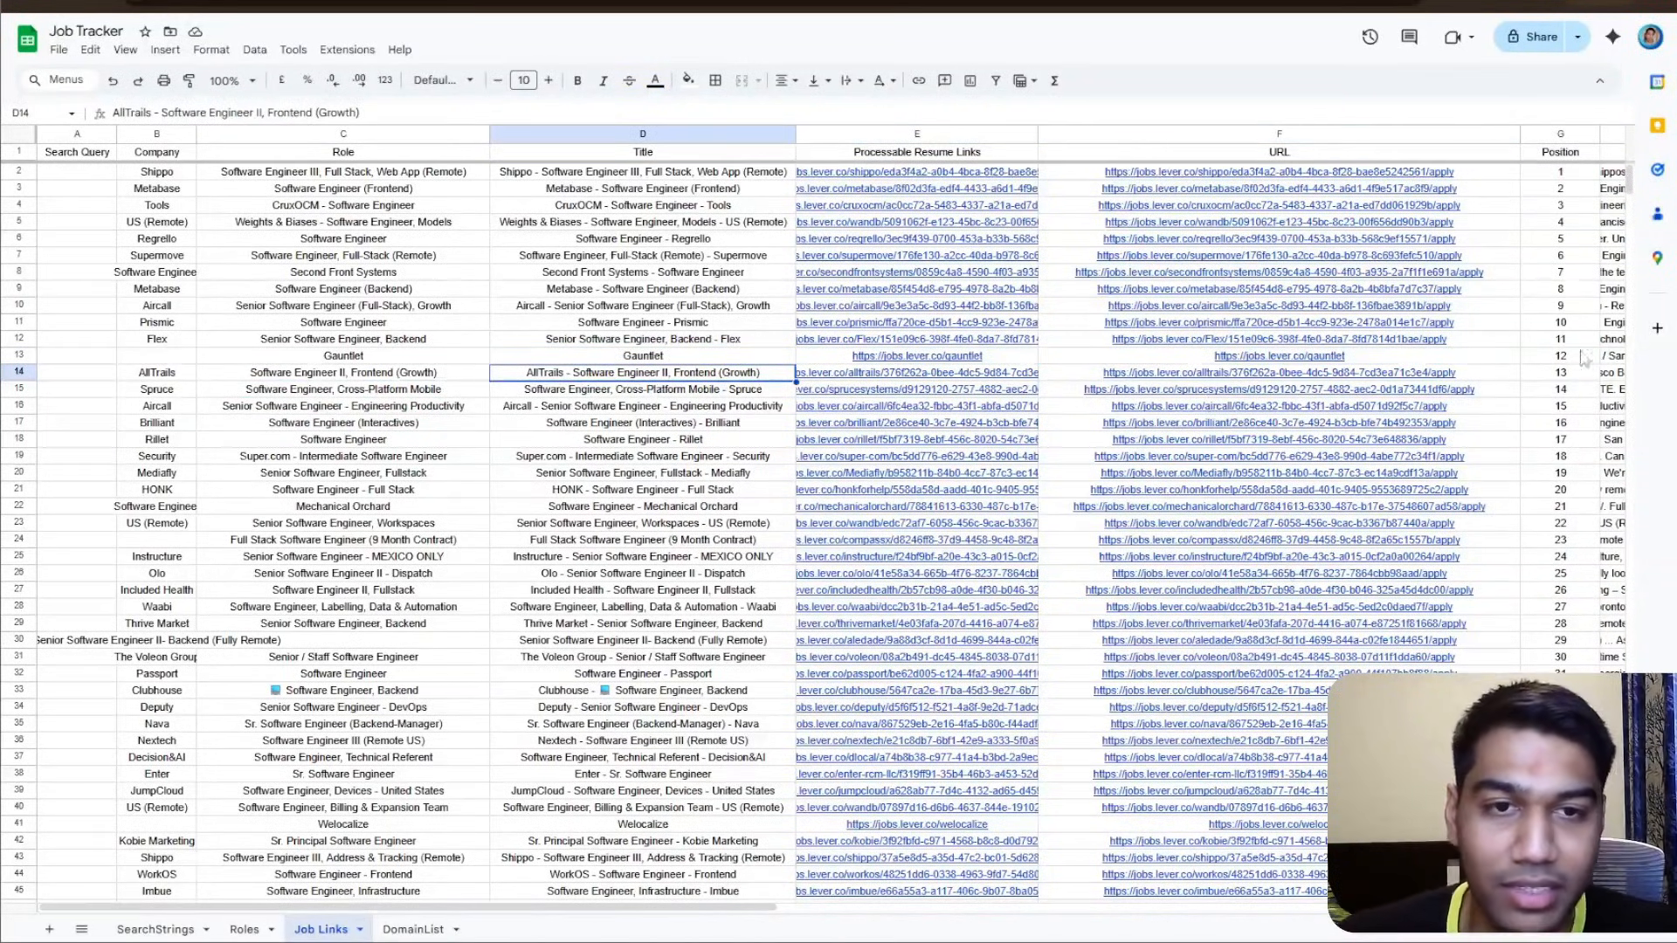
pyautogui.click(1554, 360)
pyautogui.press('Right')
pyautogui.press('Right')
pyautogui.press('Right')
pyautogui.press('Right')
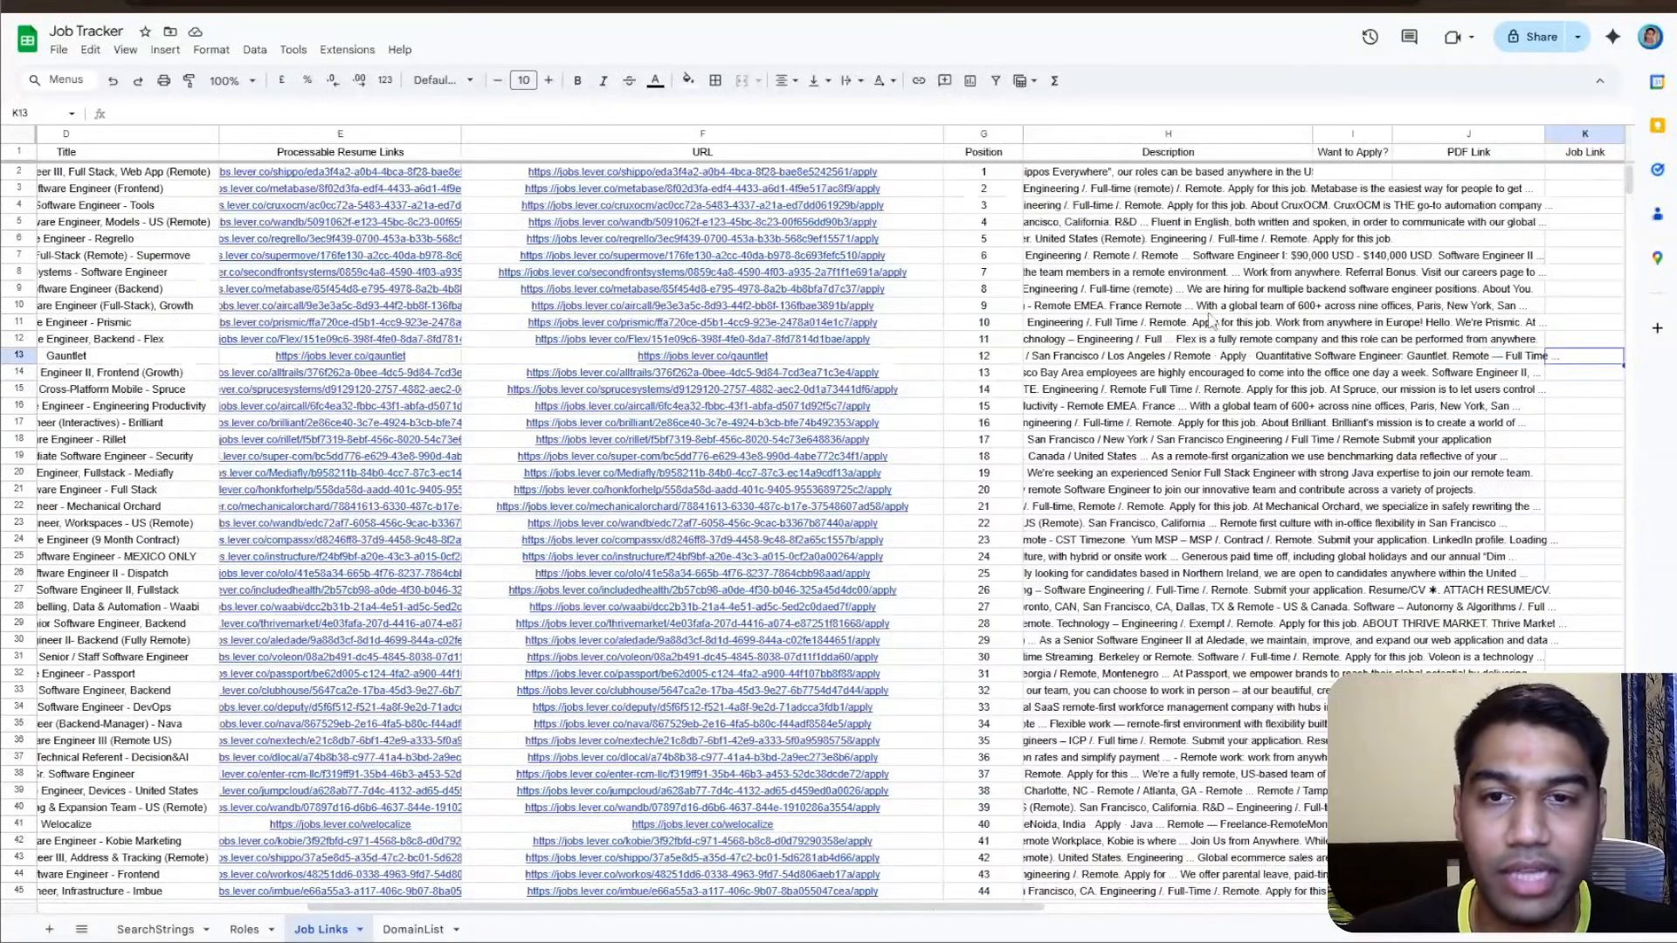
# - Set the text wrapping of the Description column H to Clip
pyautogui.click(1258, 131)
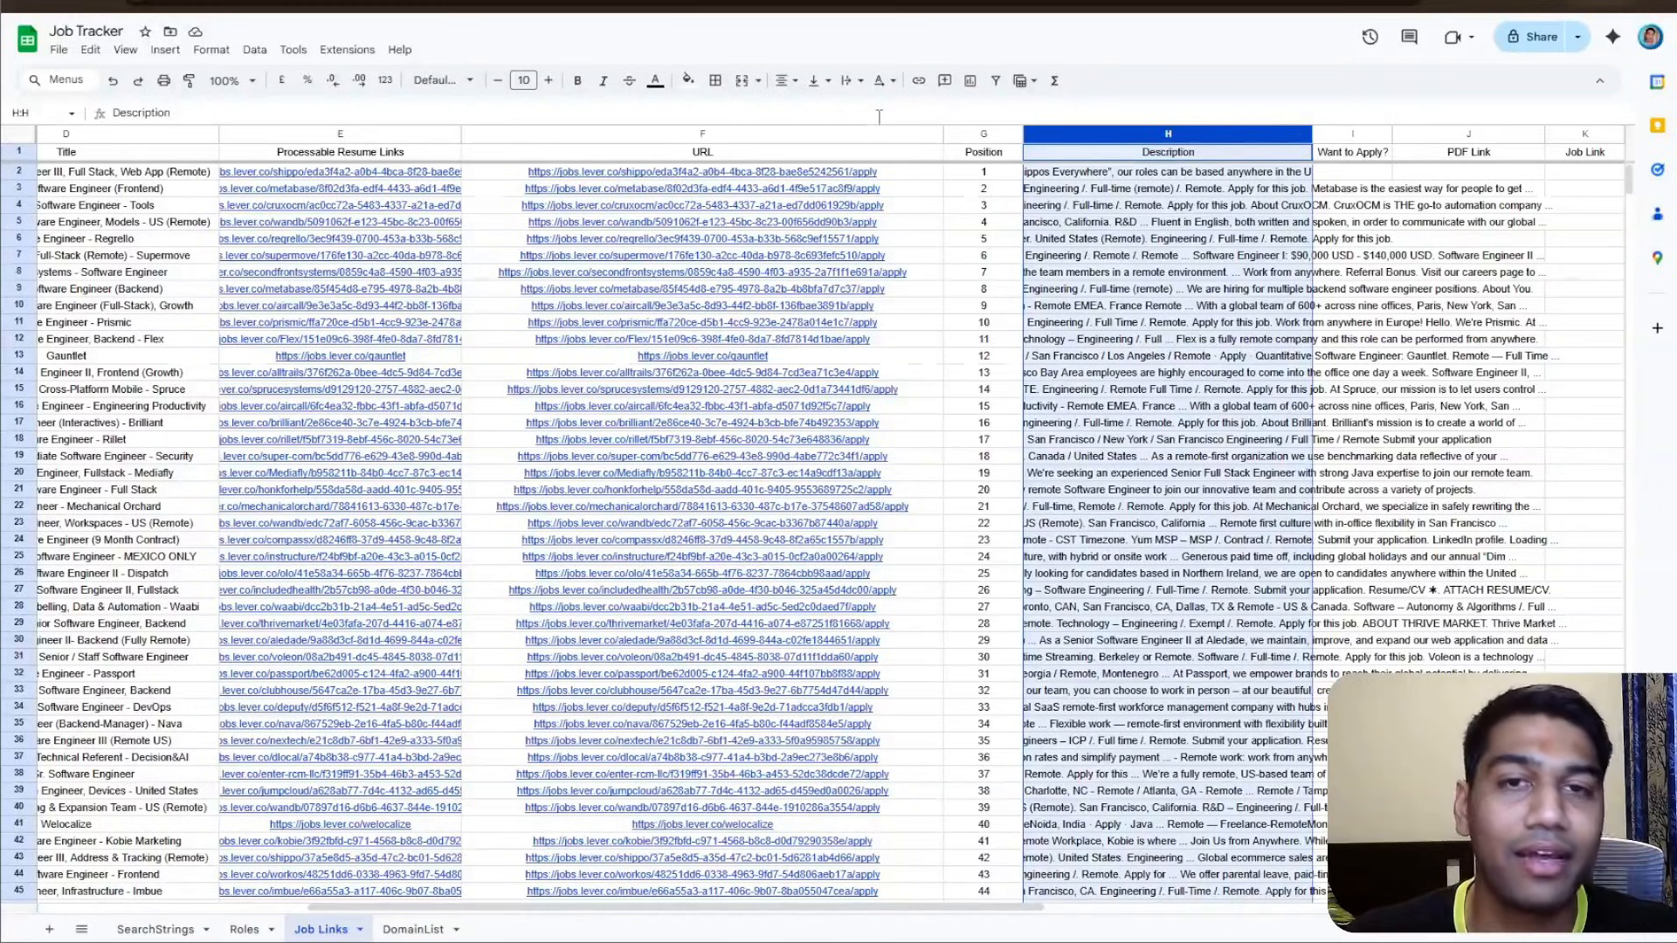
pyautogui.click(852, 80)
pyautogui.click(893, 122)
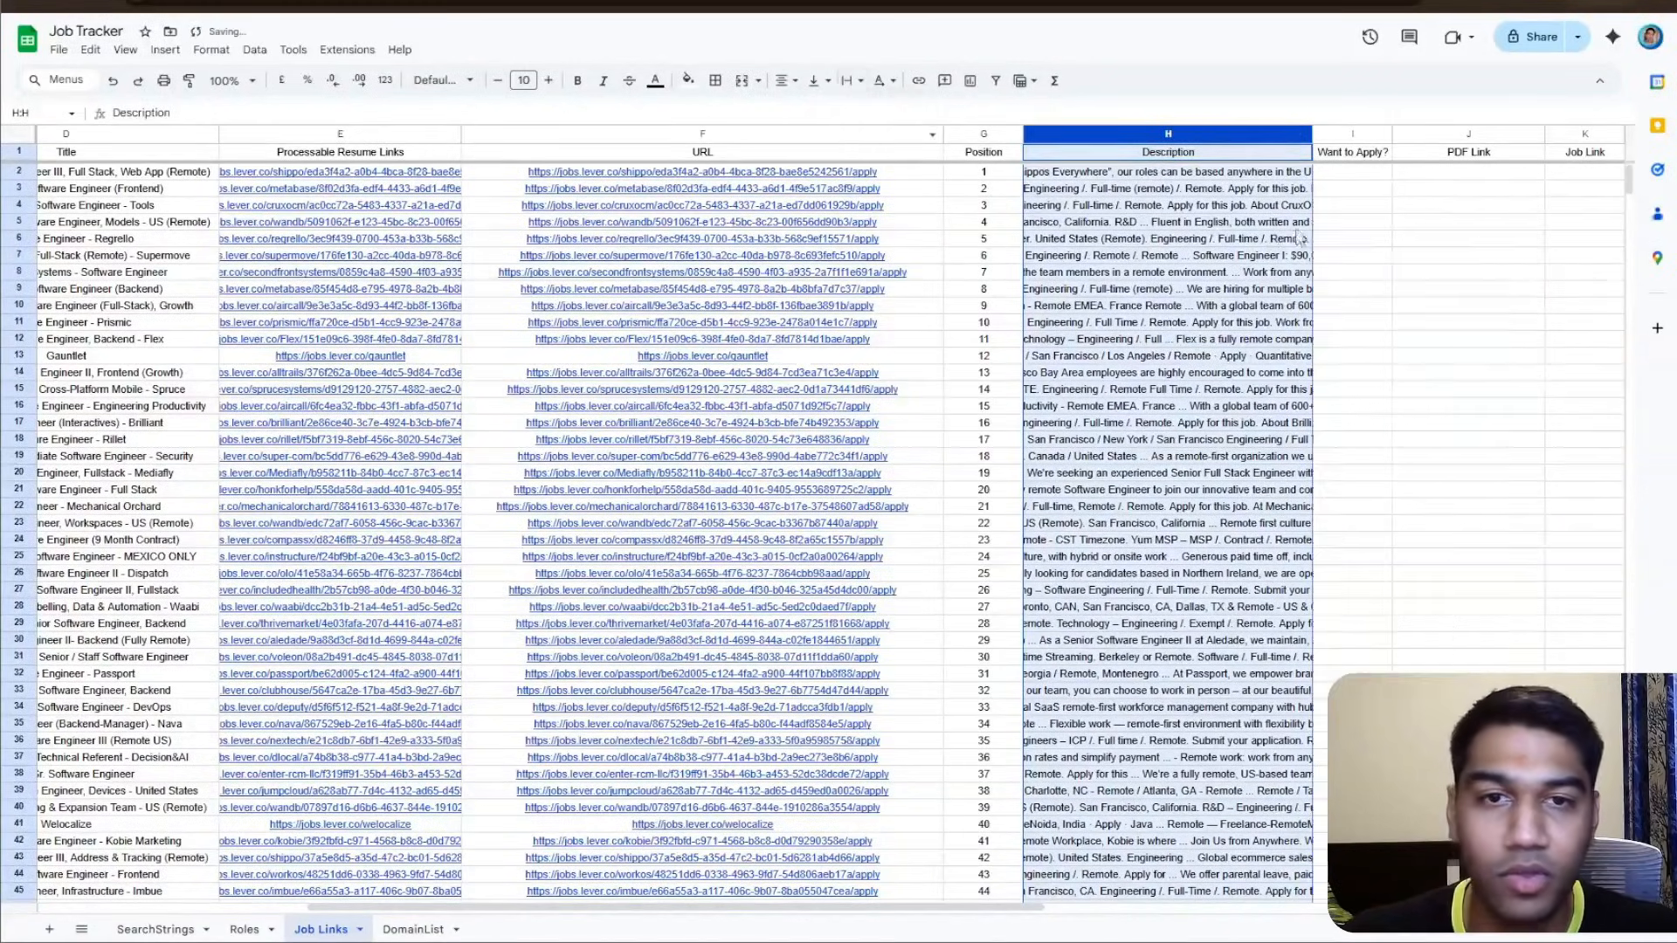
# - Enter Yes in the Want to Apply? column for the Shippo job in row 2
pyautogui.click(1359, 193)
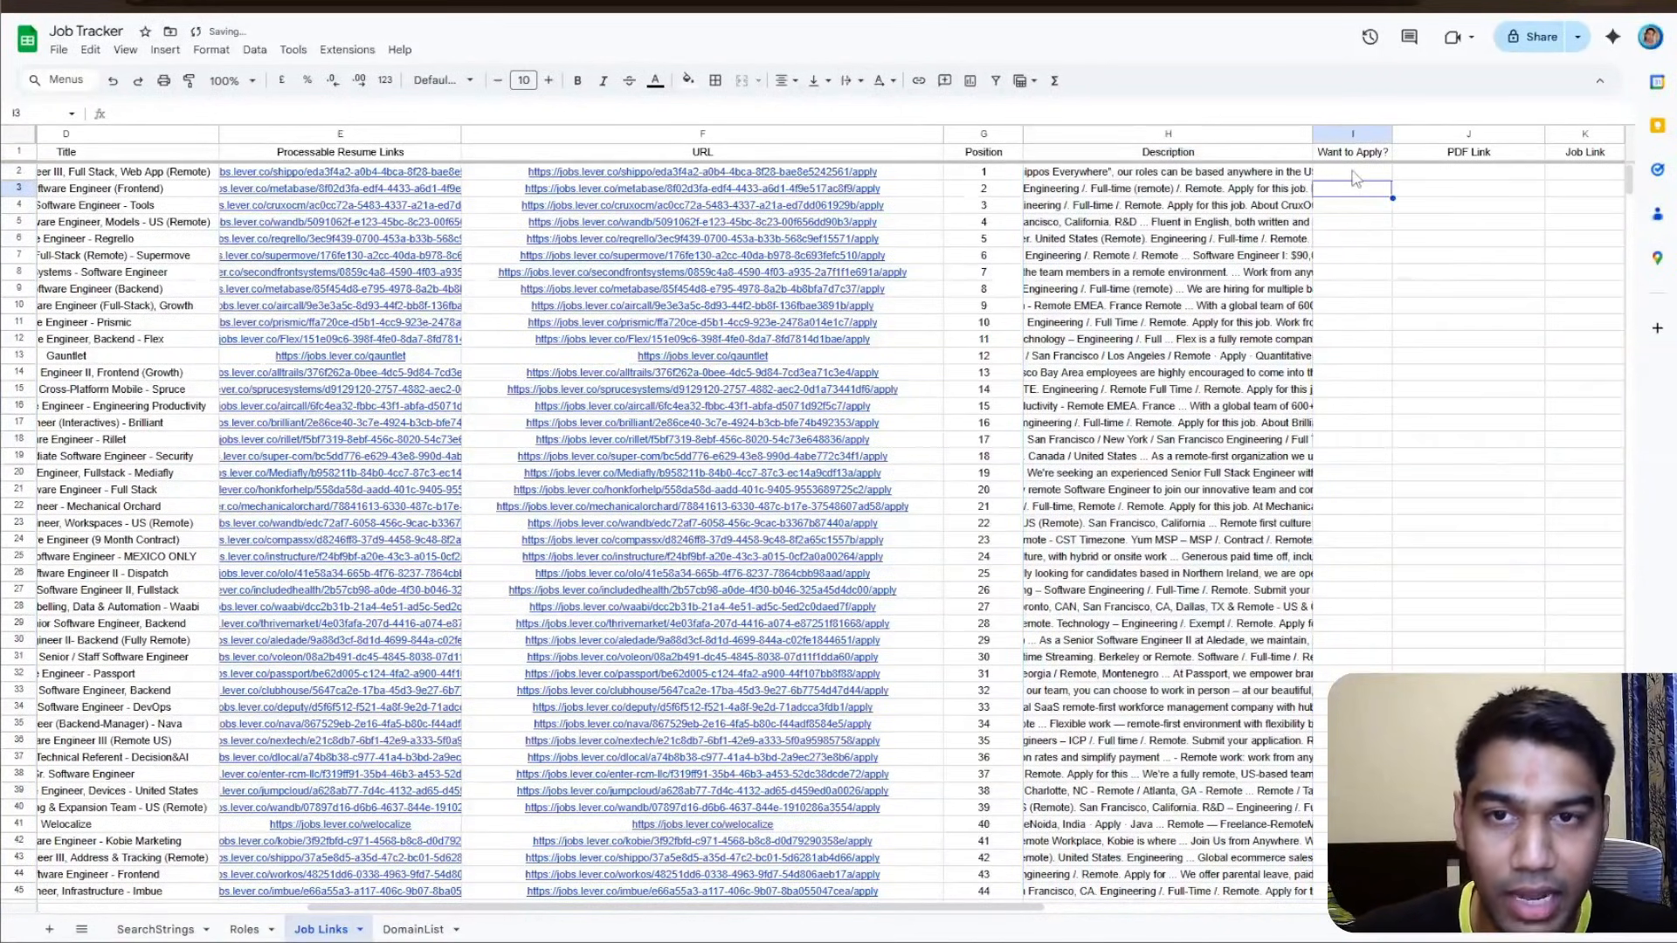
pyautogui.click(1353, 171)
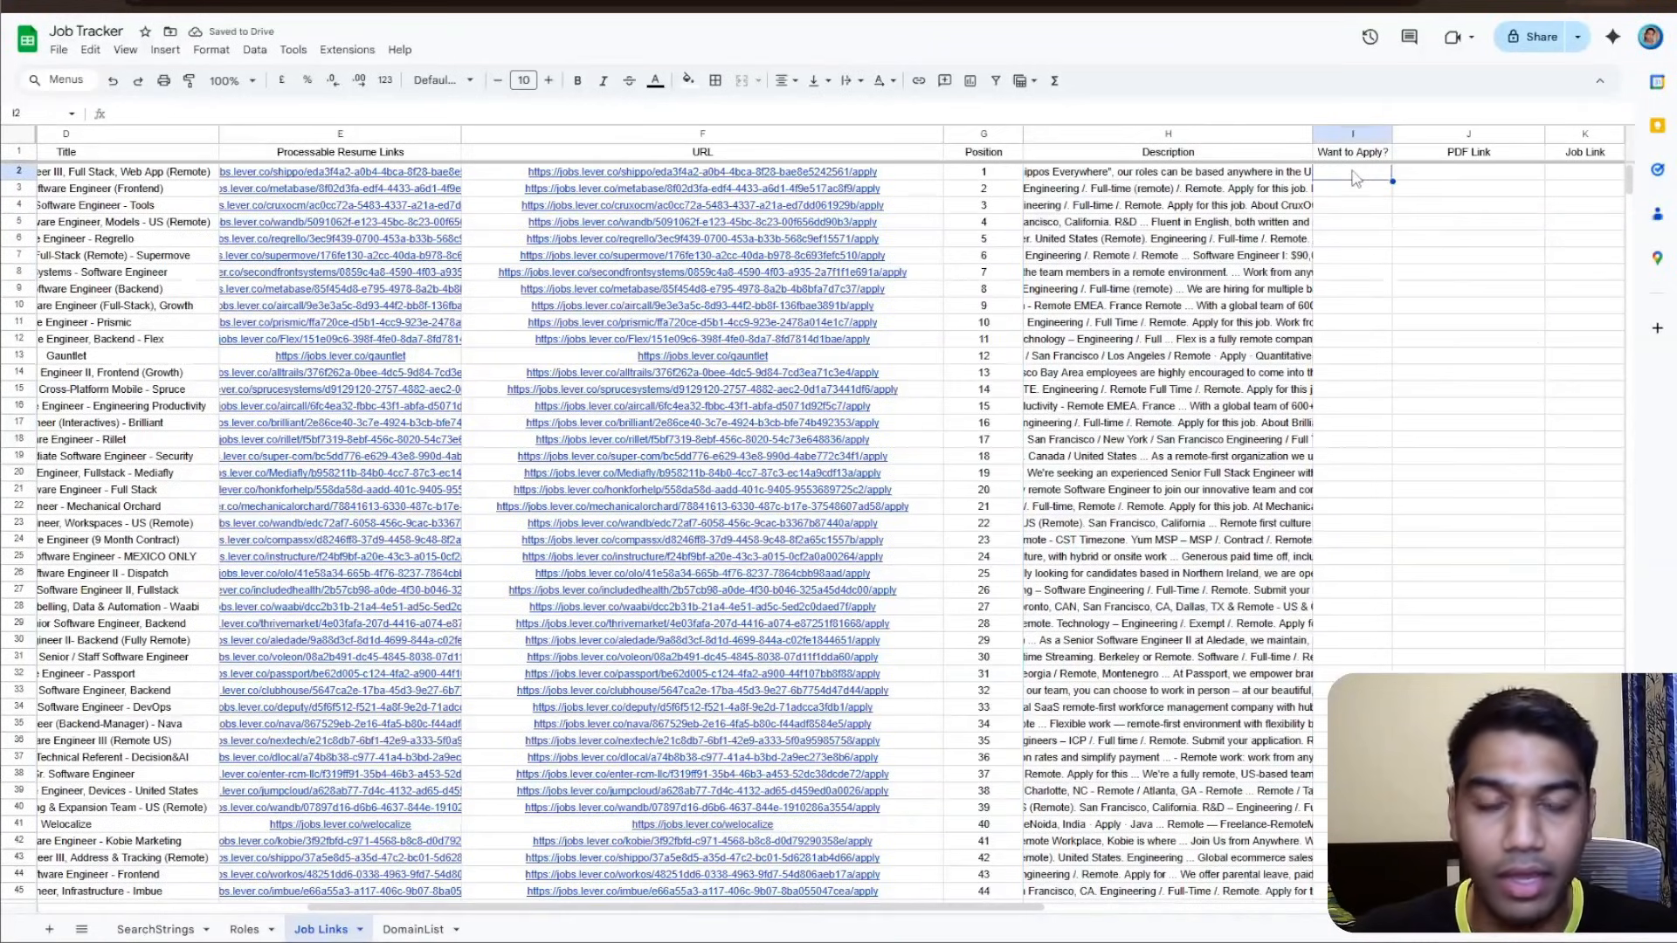
pyautogui.write('Yesx')
pyautogui.press('Return')
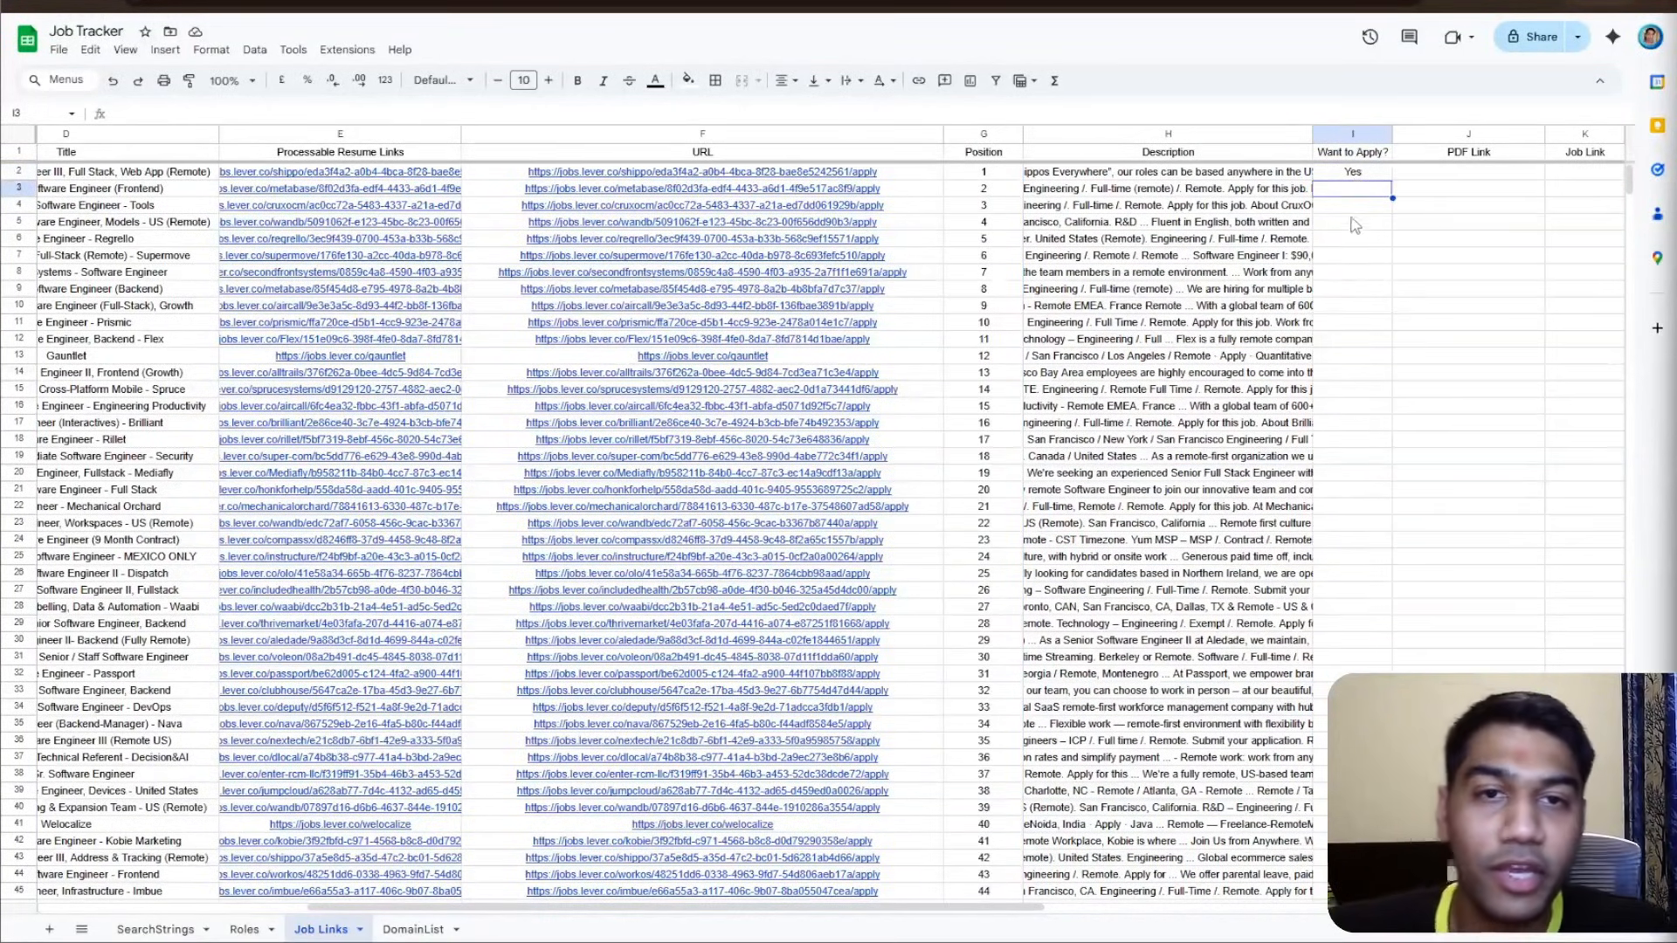
pyautogui.click(1361, 175)
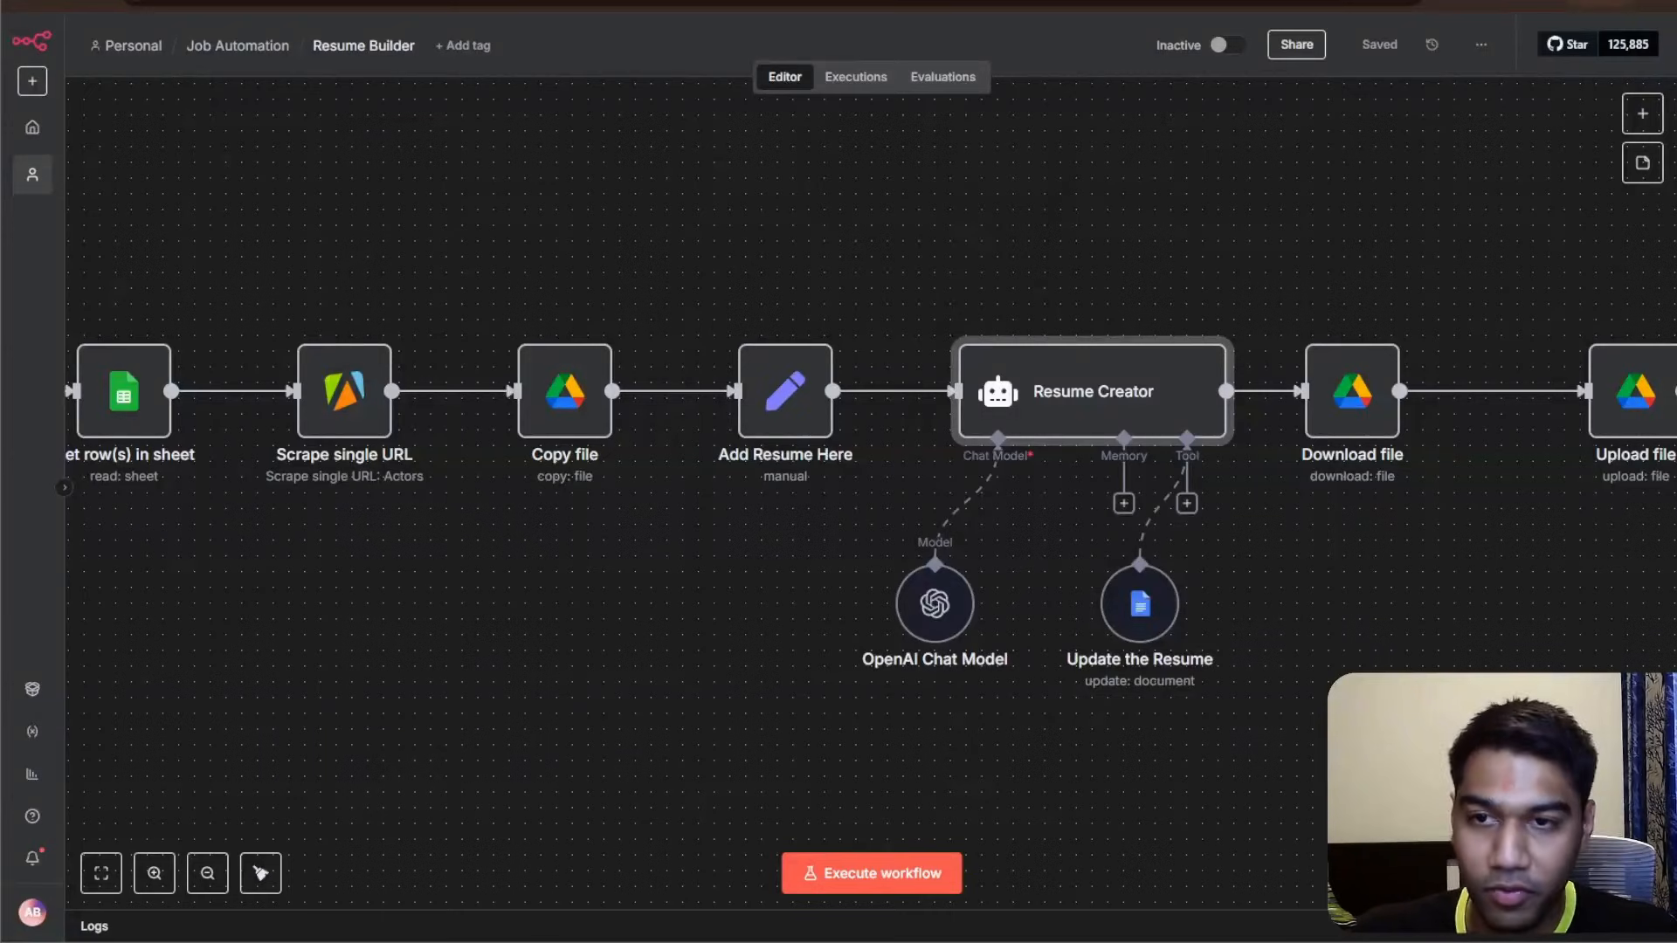
# - Switch to the Resume Builder workflow in n8n, tidy up its nodes and execute it
pyautogui.moveTo(349, 247); pyautogui.dragTo(875, 274)
pyautogui.moveTo(898, 767); pyautogui.dragTo(654, 713)
pyautogui.click(258, 873)
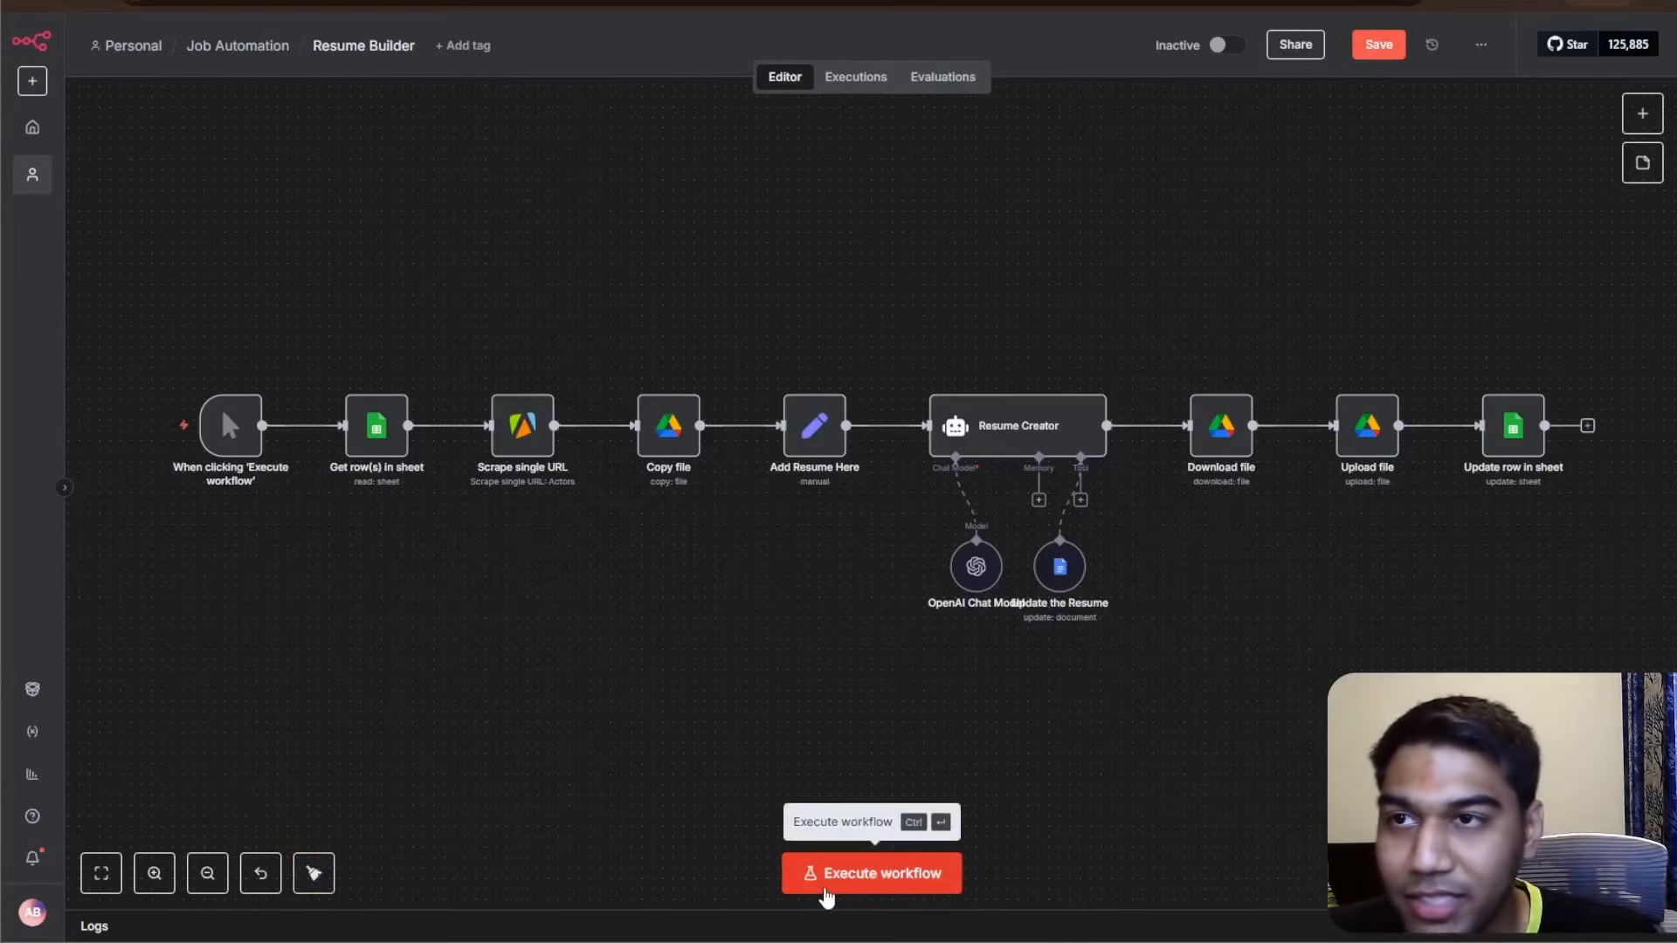
pyautogui.click(871, 871)
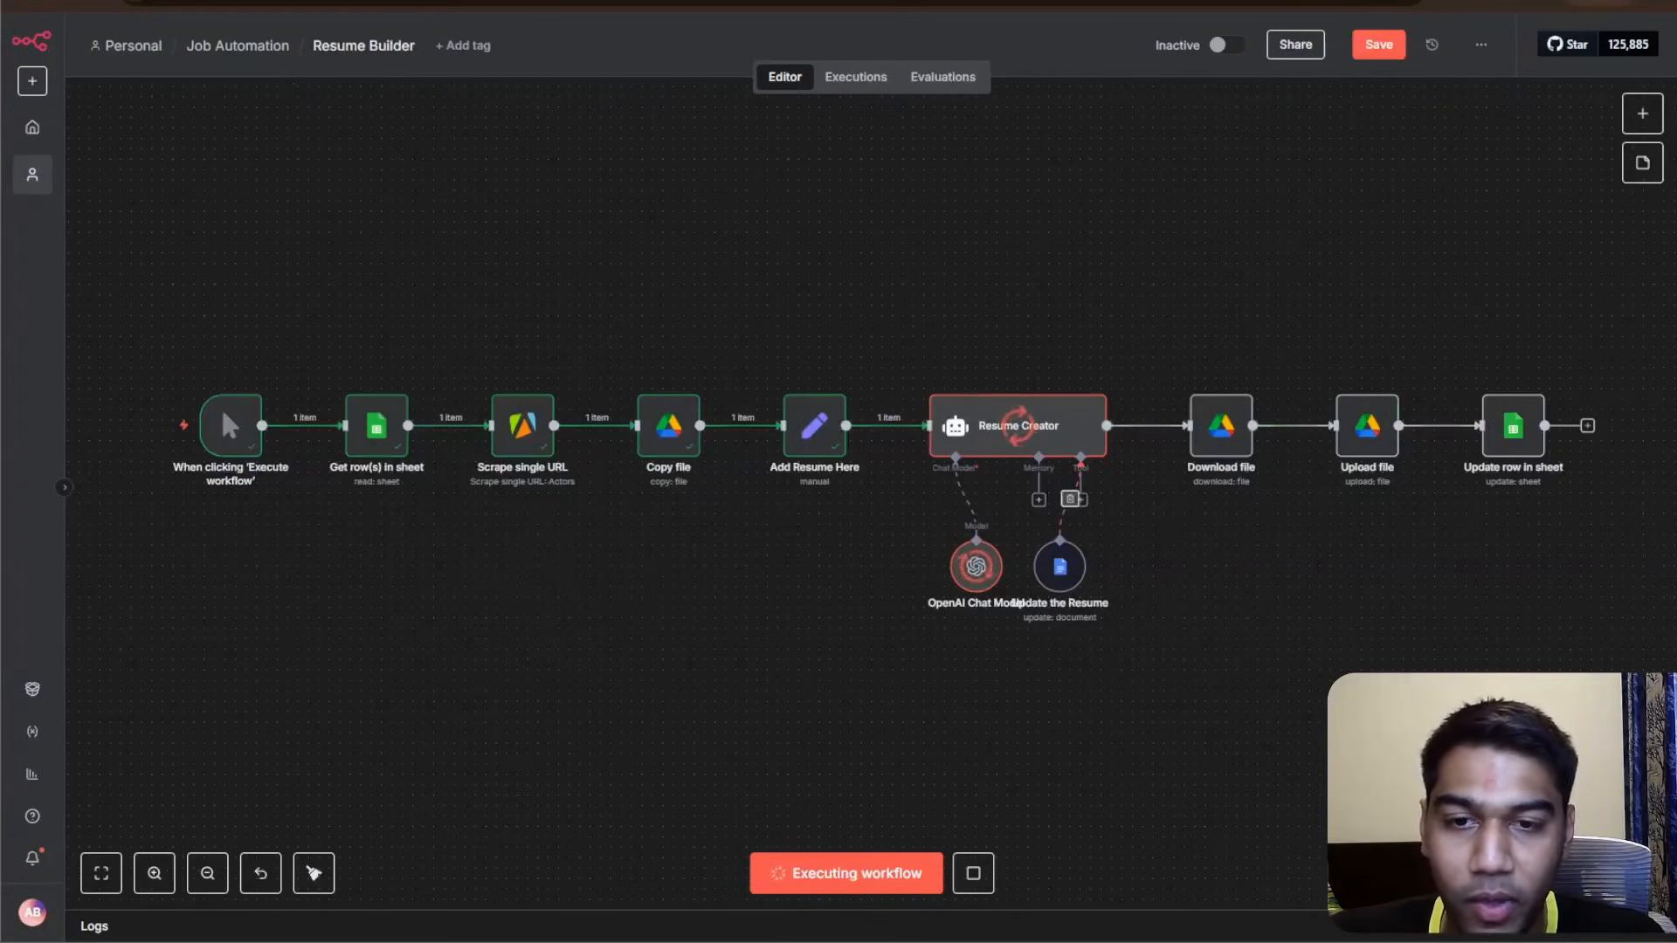
# - Move the Update the Resume and OpenAI Chat Model nodes apart so their labels do not overlap, and save the workflow
pyautogui.moveTo(1059, 566); pyautogui.dragTo(1101, 566)
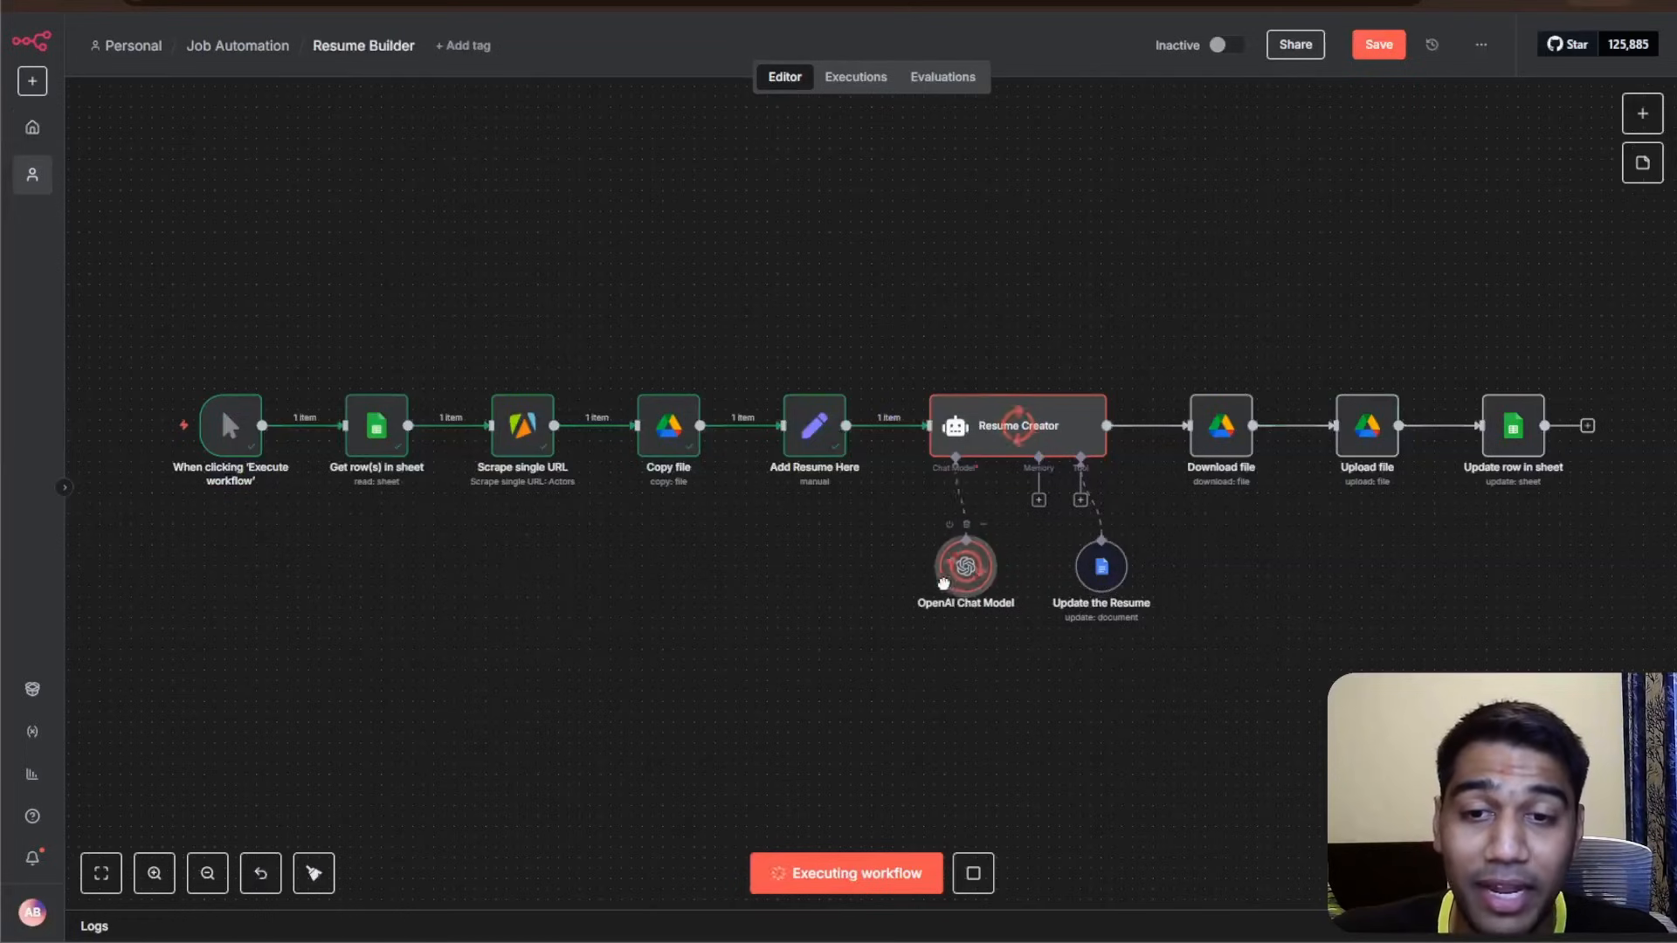
pyautogui.moveTo(1017, 609); pyautogui.dragTo(966, 609)
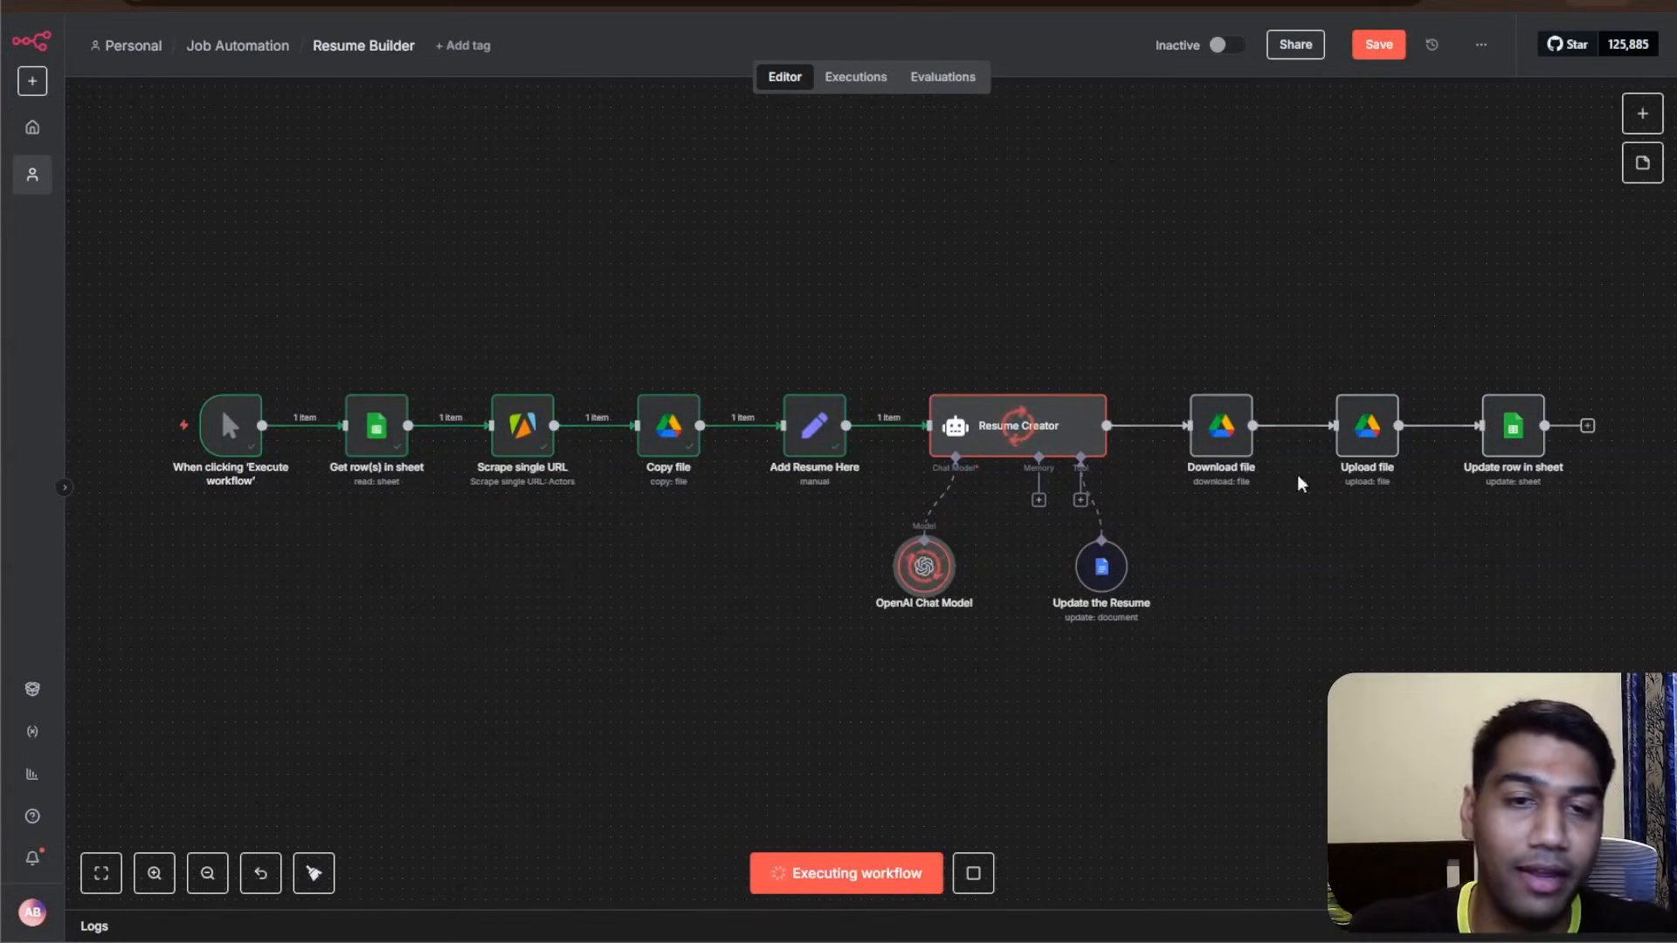
pyautogui.click(1379, 48)
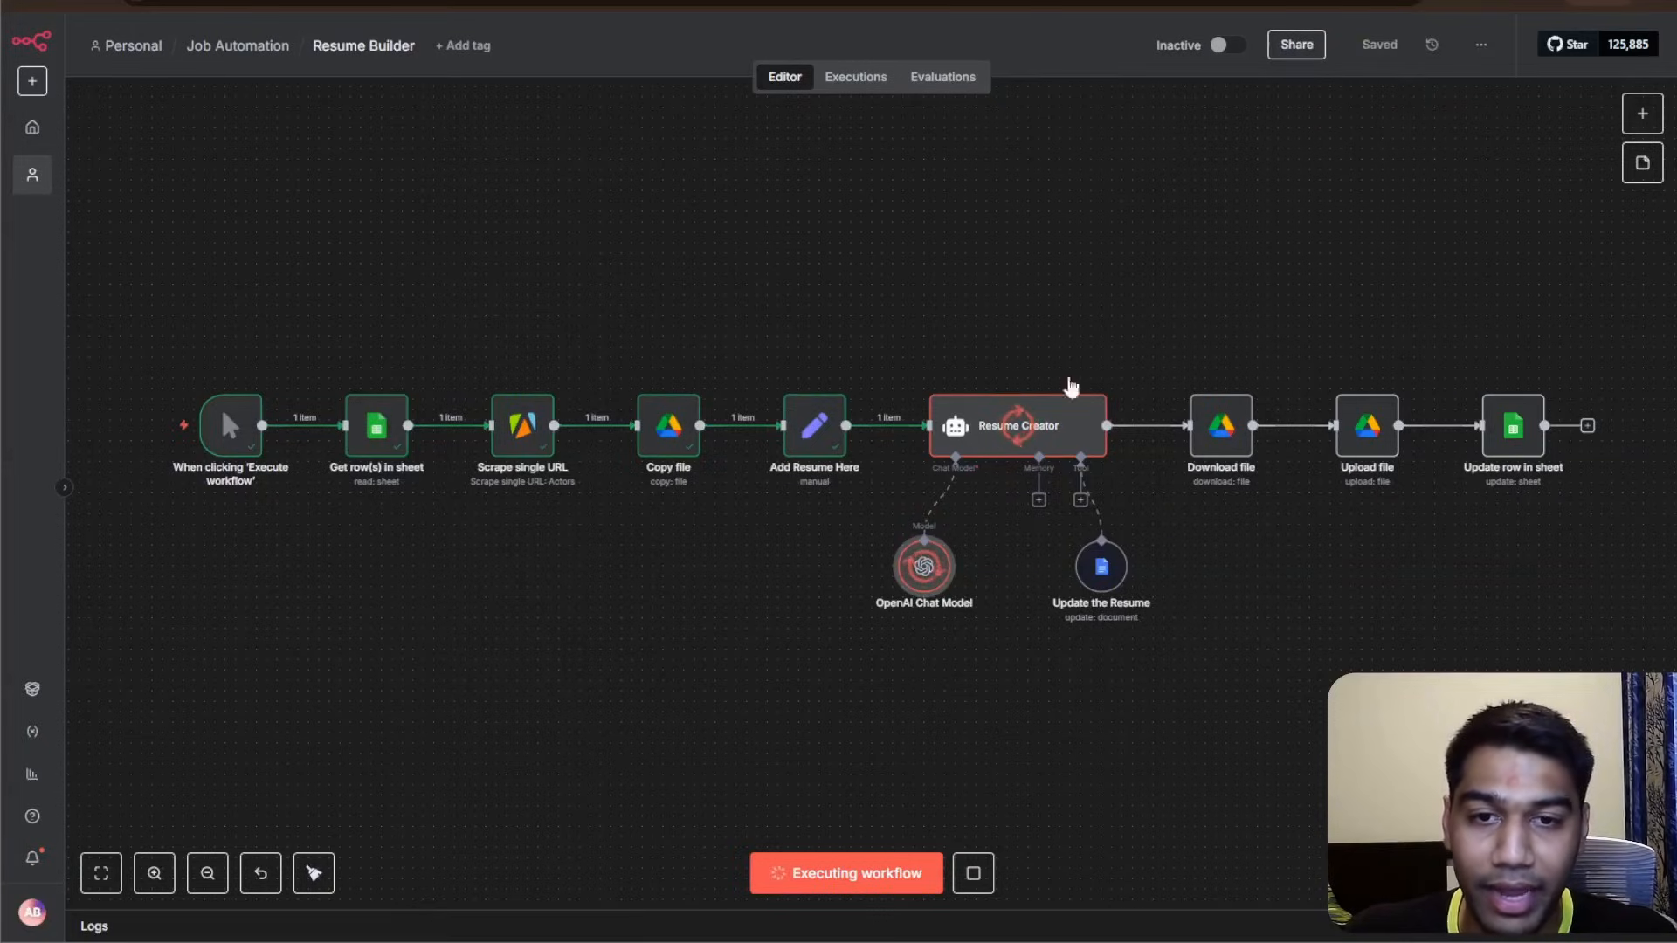
pyautogui.click(154, 874)
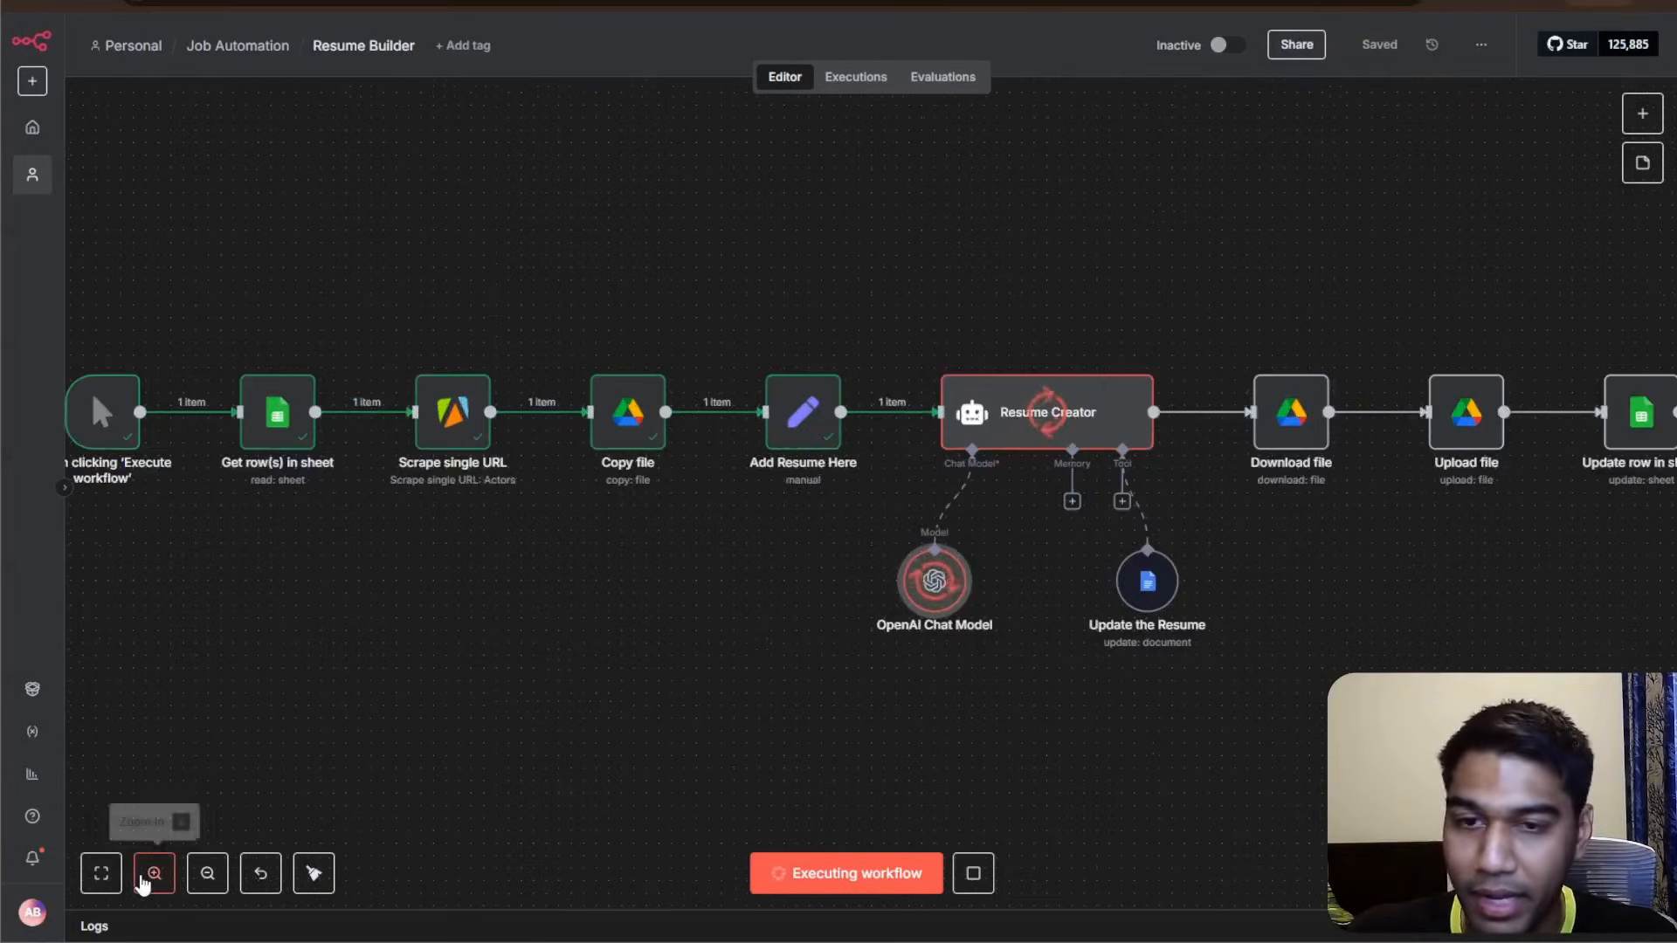
pyautogui.click(153, 874)
pyautogui.hscroll(3, 1258, 726)
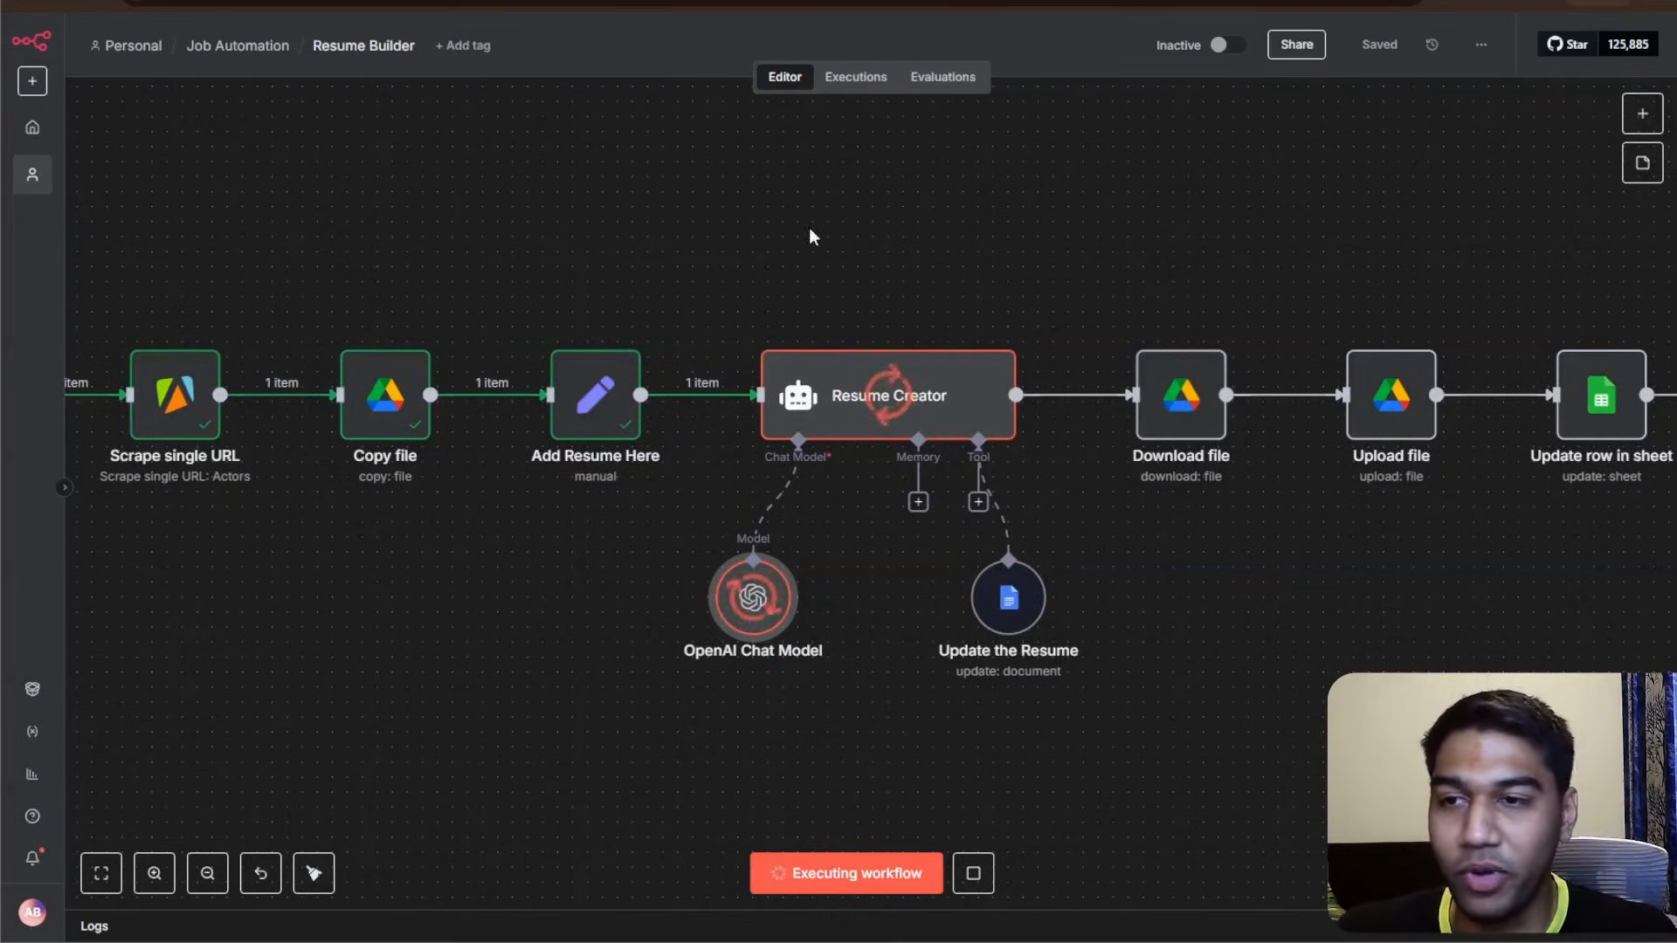
pyautogui.hscroll(-5, 1082, 228)
pyautogui.hscroll(6, 734, 218)
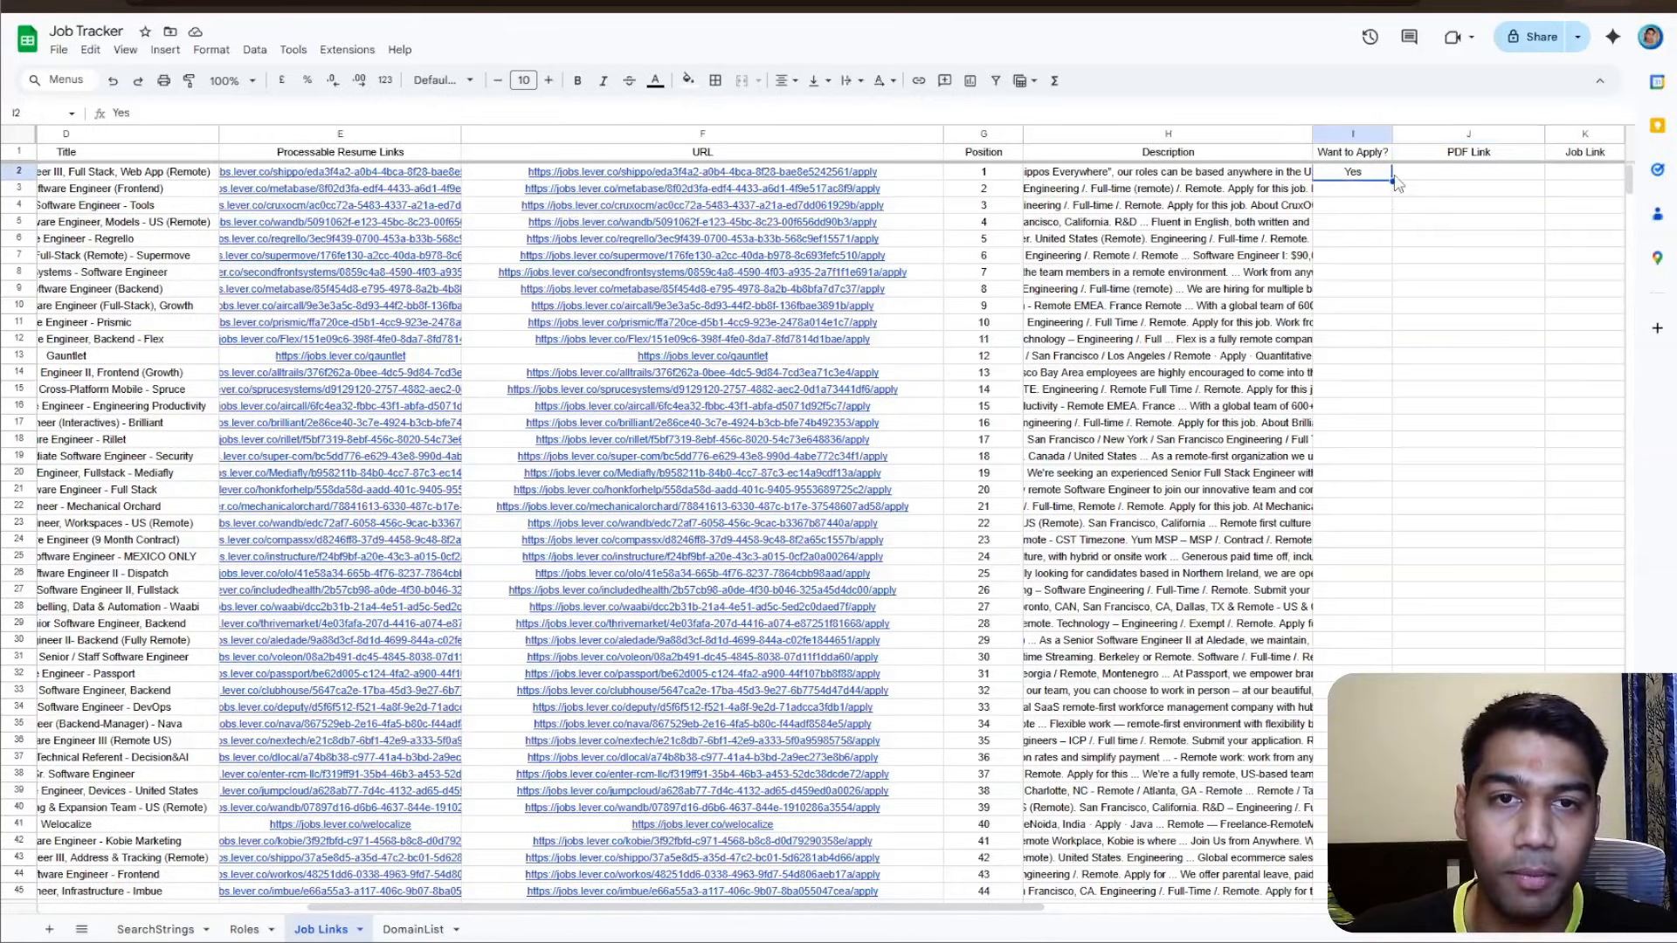
# - In the Job Tracker sheet, fill Yes from I2 down the Want to Apply? column to row 20 and undo the fill
pyautogui.moveTo(1392, 181); pyautogui.dragTo(1394, 479)
pyautogui.click(1413, 262)
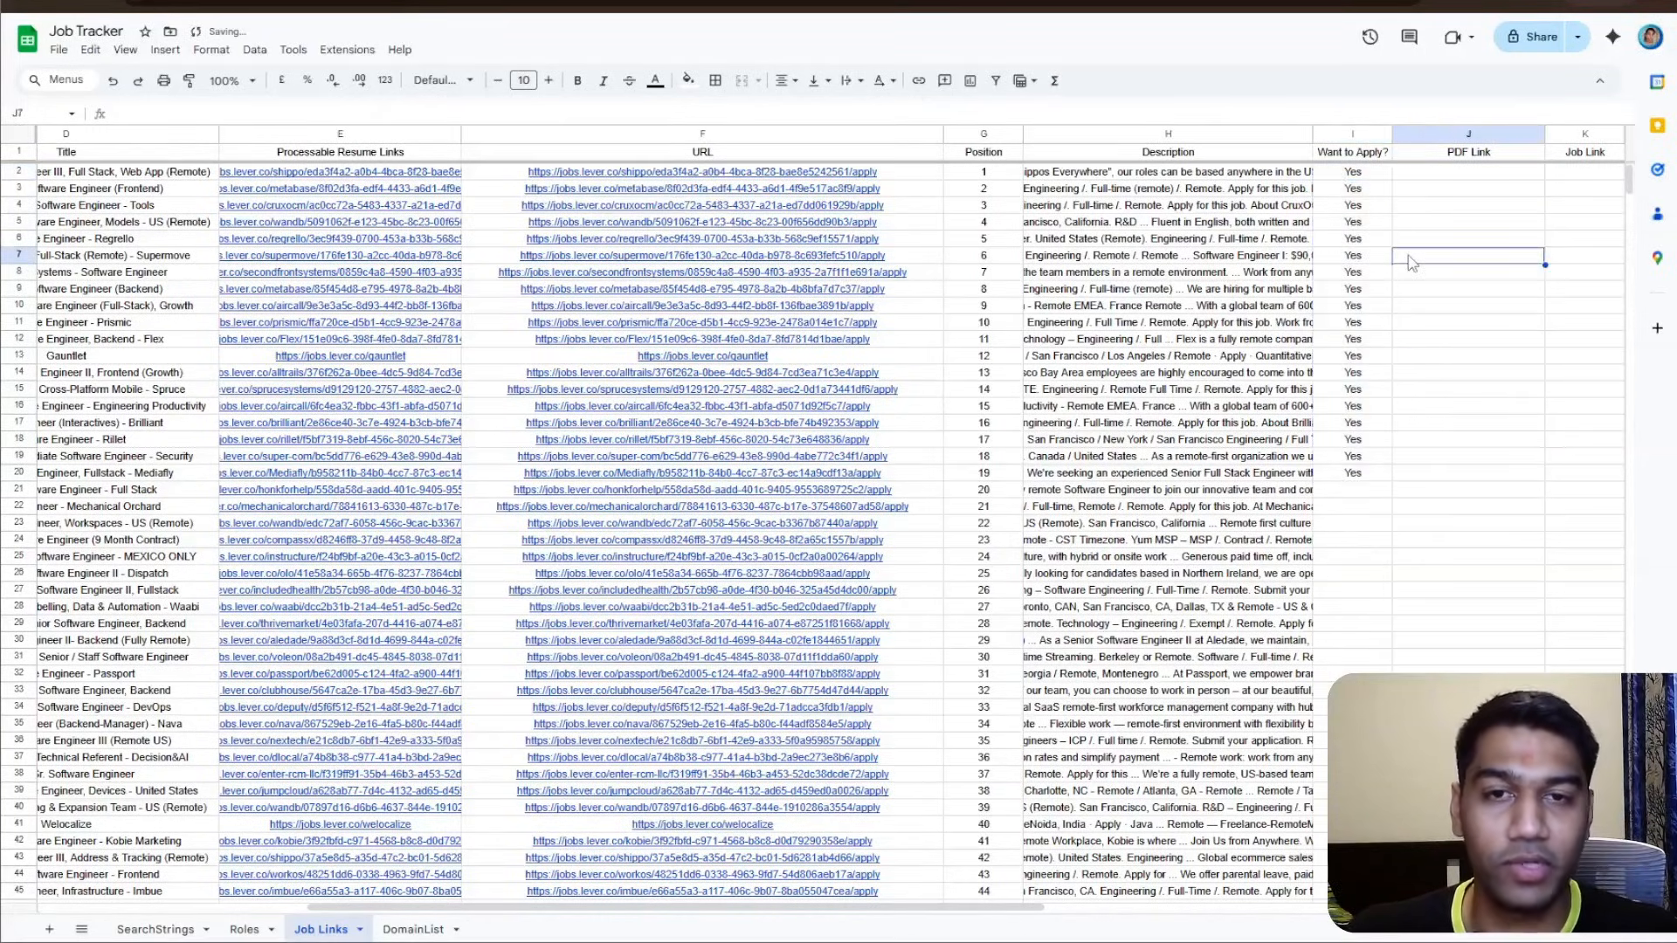
pyautogui.hotkey('ctrl', 'z')
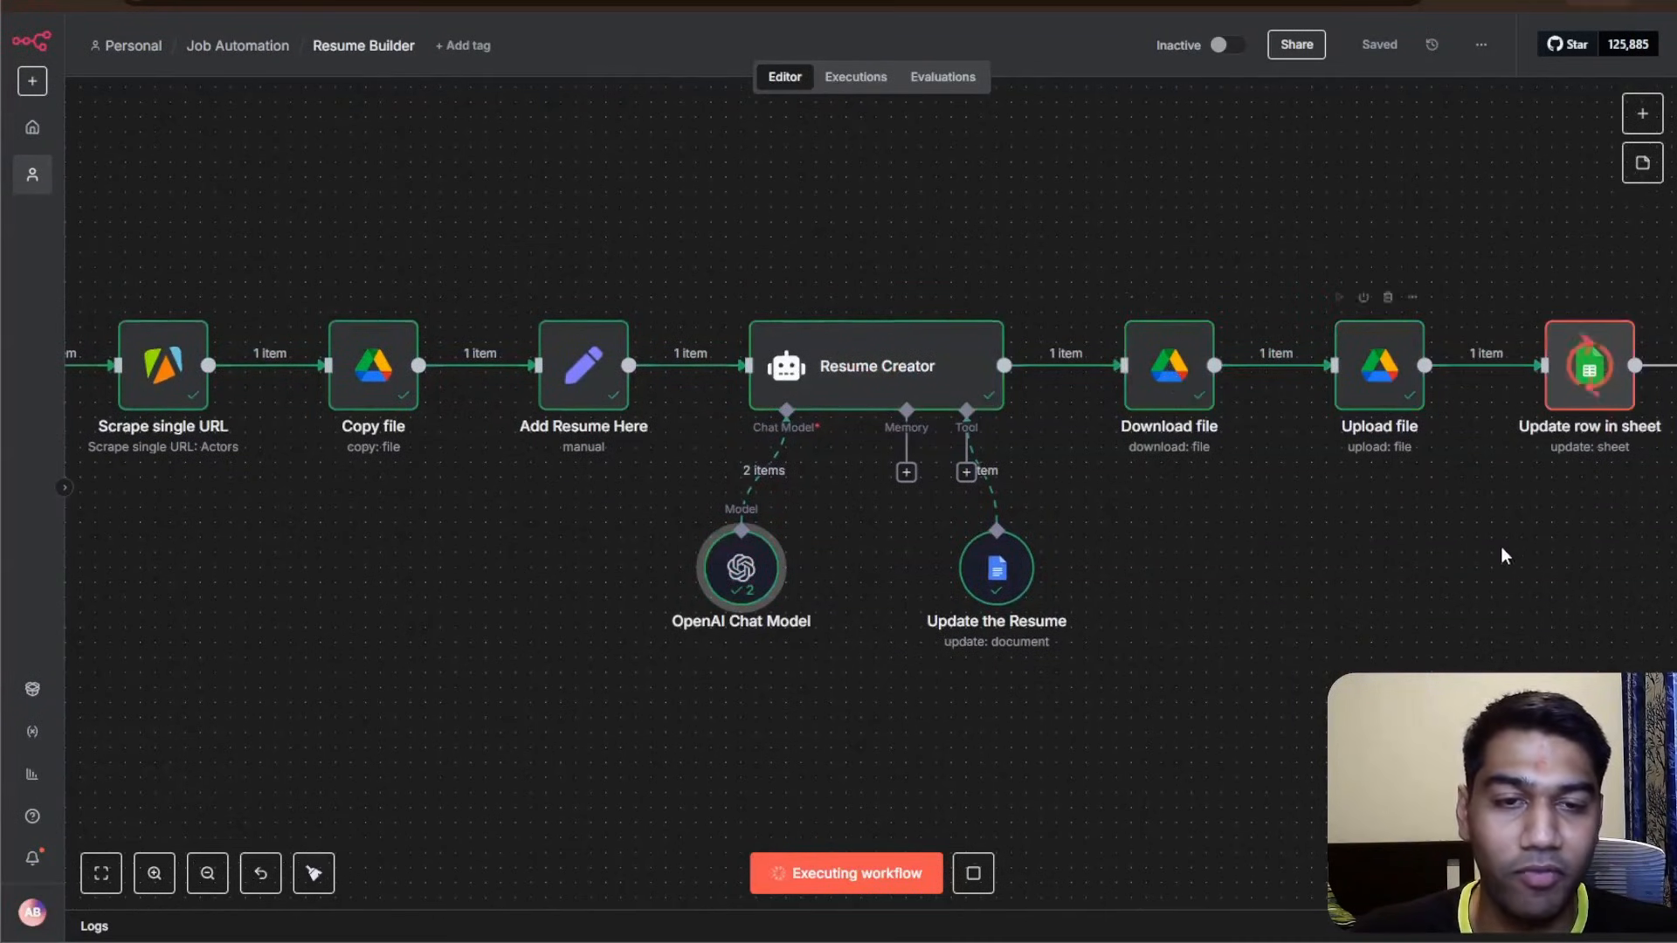
# - Return to the Job Tracker sheet and open the Shippo resume from the PDF Link cell J2
pyautogui.moveTo(1502, 554); pyautogui.dragTo(1220, 580)
pyautogui.click(441, 3)
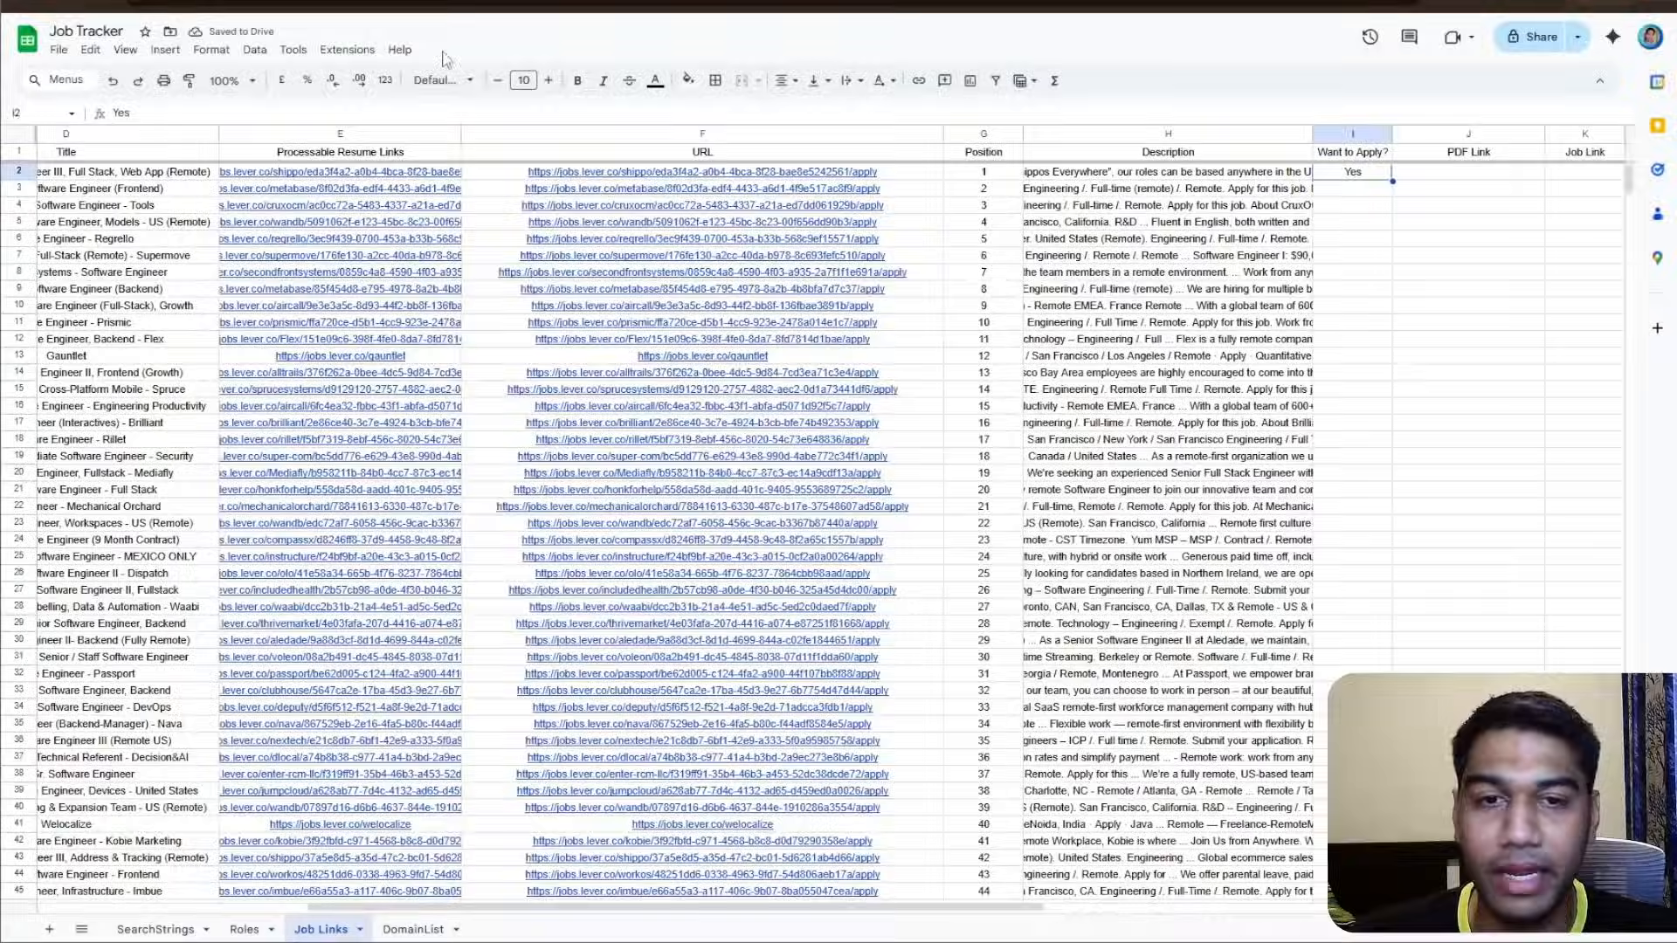
pyautogui.click(1446, 257)
pyautogui.click(1443, 175)
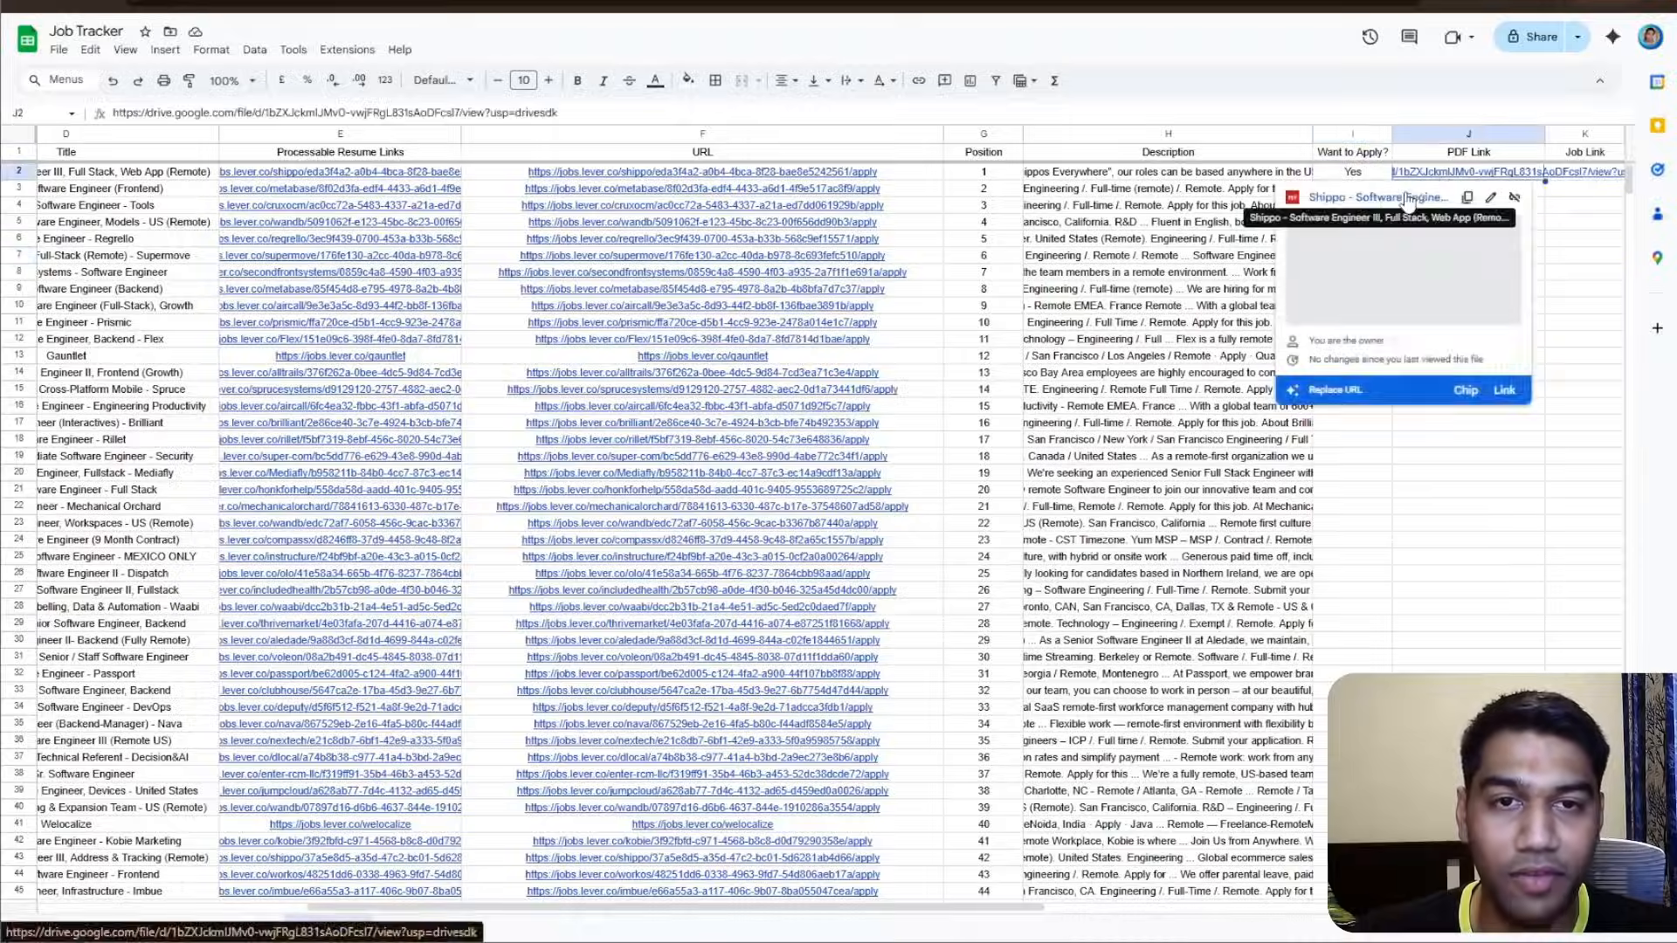
pyautogui.click(1406, 203)
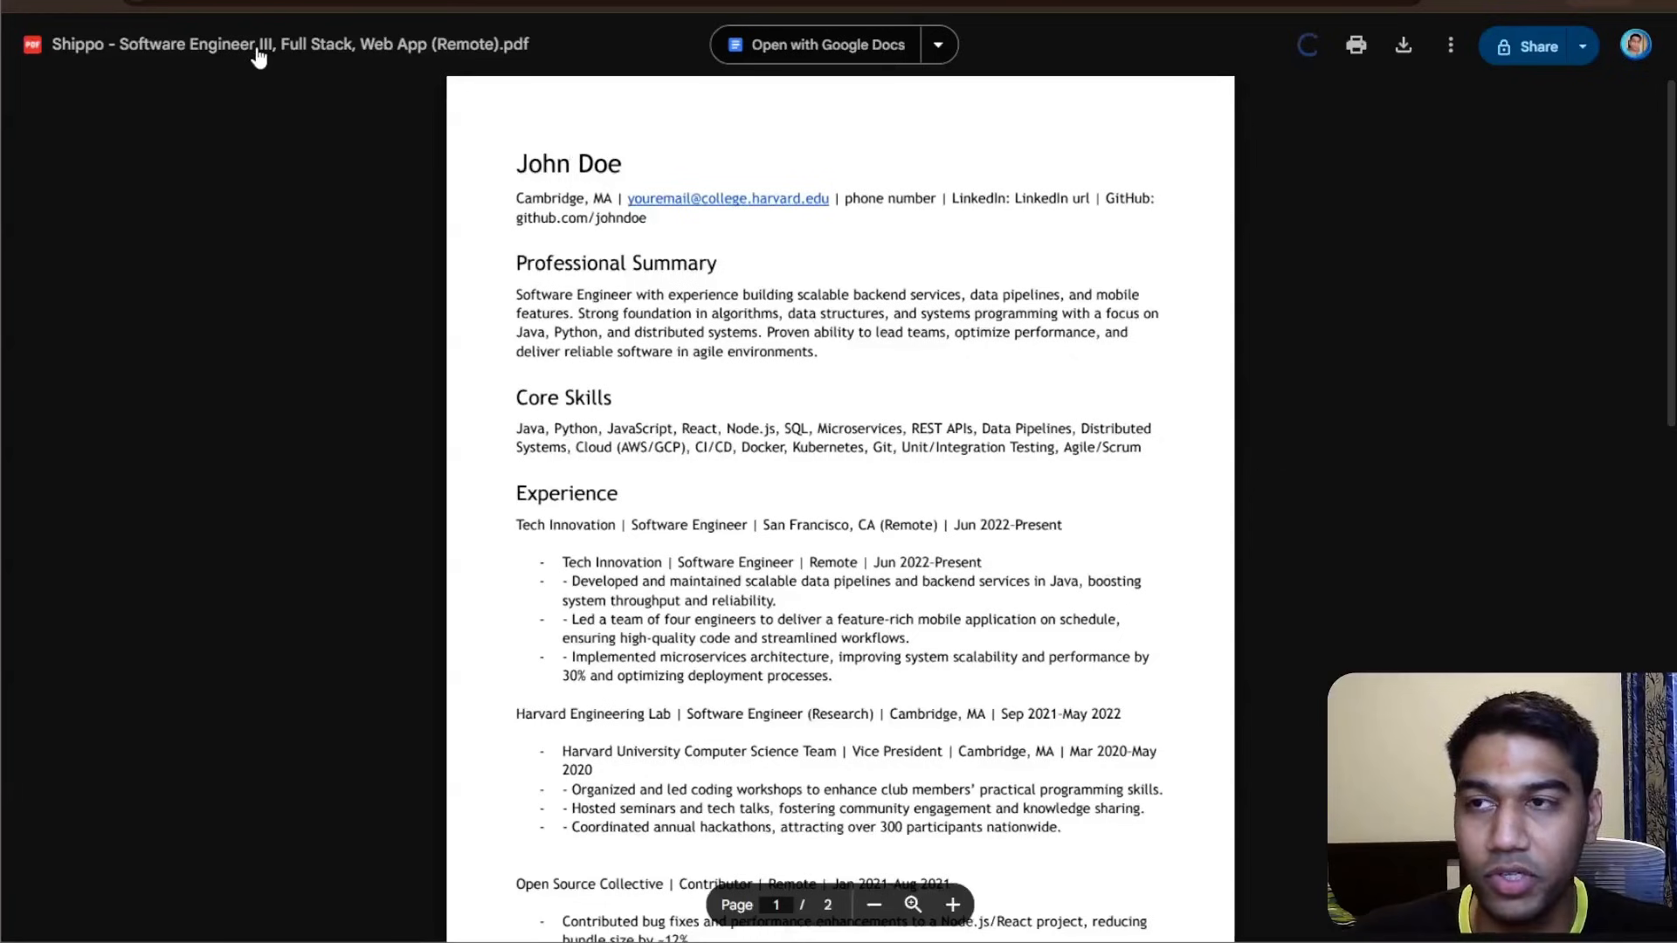
# - Read through the Shippo resume PDF, examining the tailored bullet points in its Experience section
pyautogui.scroll(-5, 687, 420)
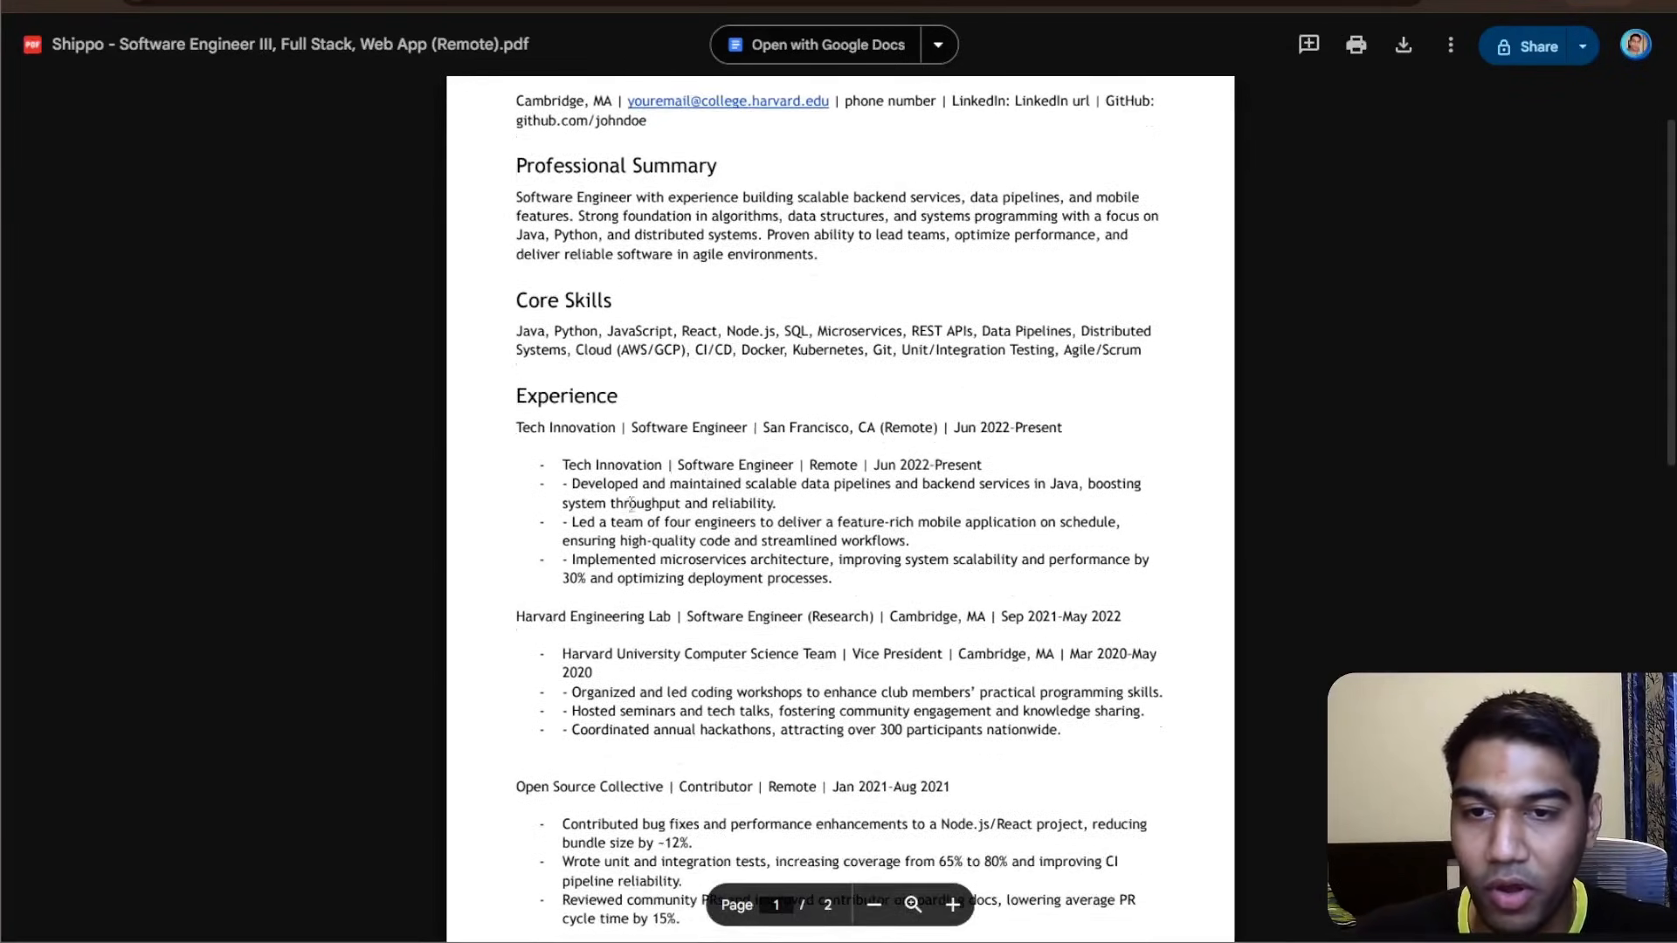
pyautogui.moveTo(577, 387); pyautogui.dragTo(1132, 422)
pyautogui.click(1110, 434)
pyautogui.scroll(1, 679, 334)
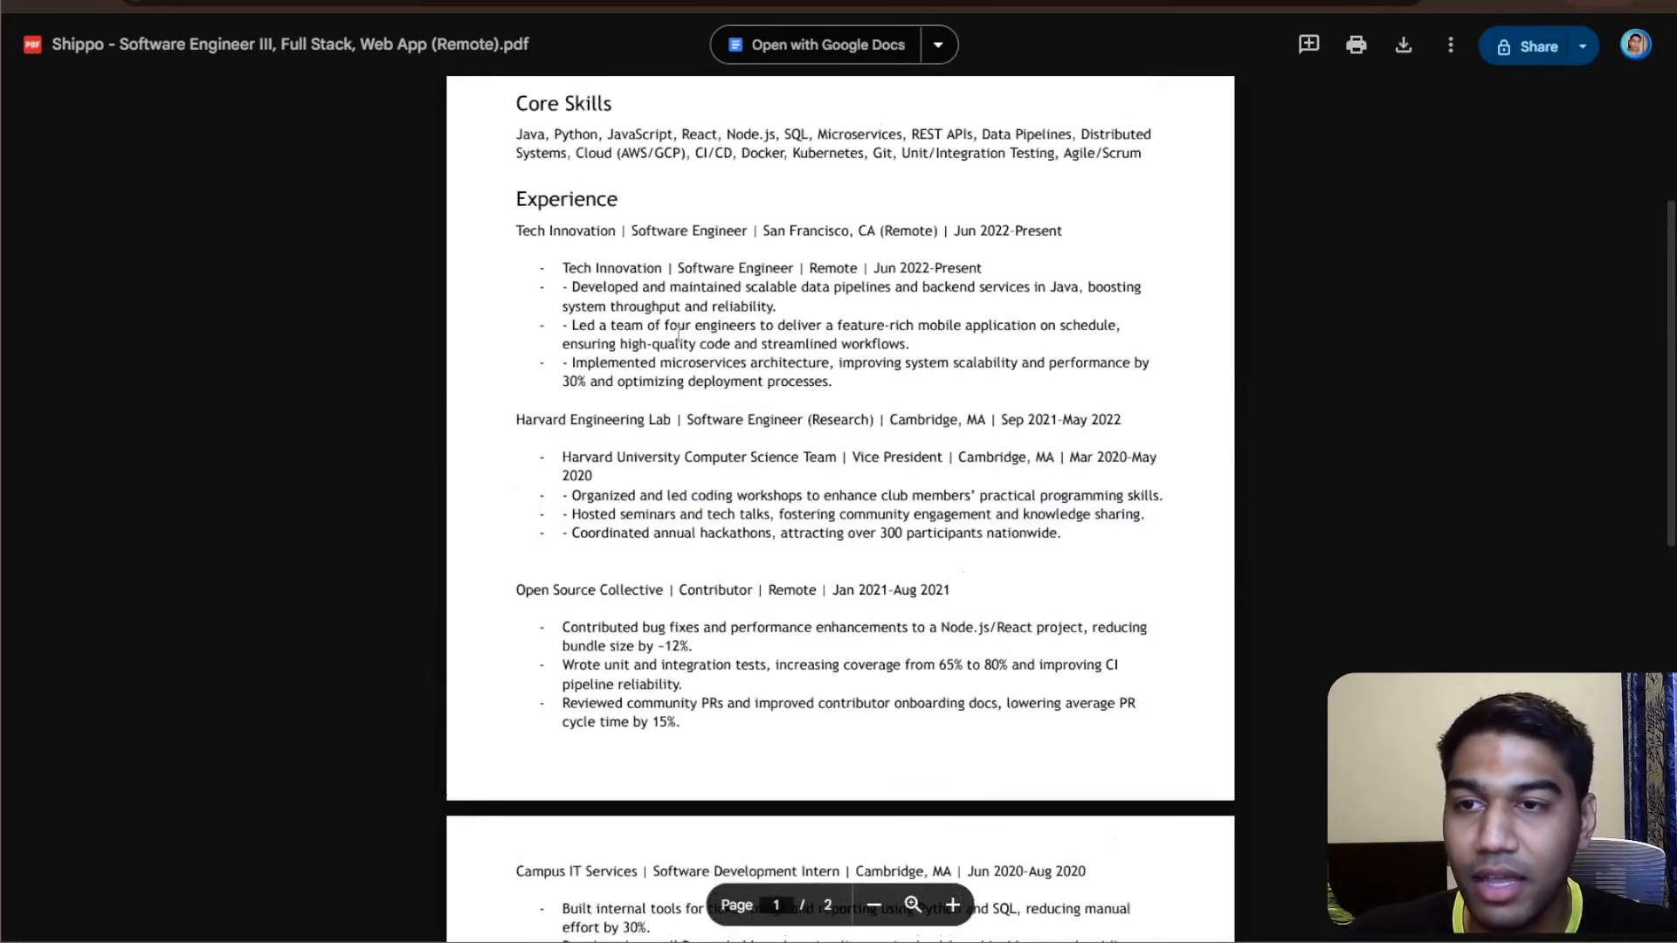
pyautogui.moveTo(552, 318); pyautogui.dragTo(909, 375)
pyautogui.click(912, 381)
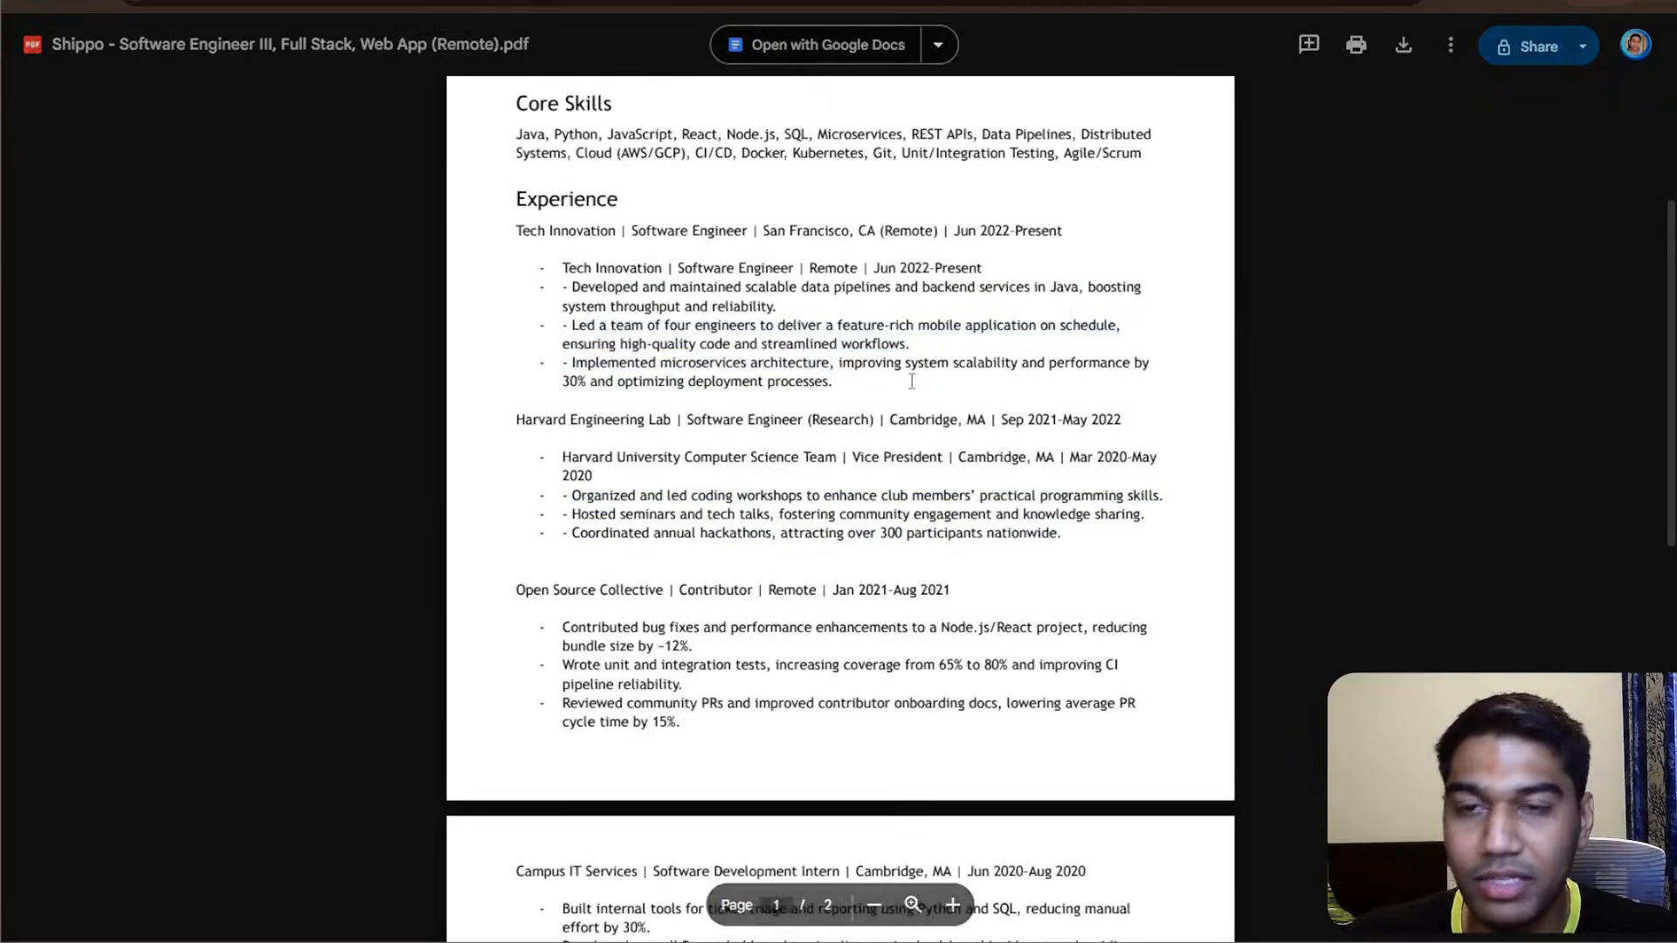
pyautogui.scroll(3, 911, 382)
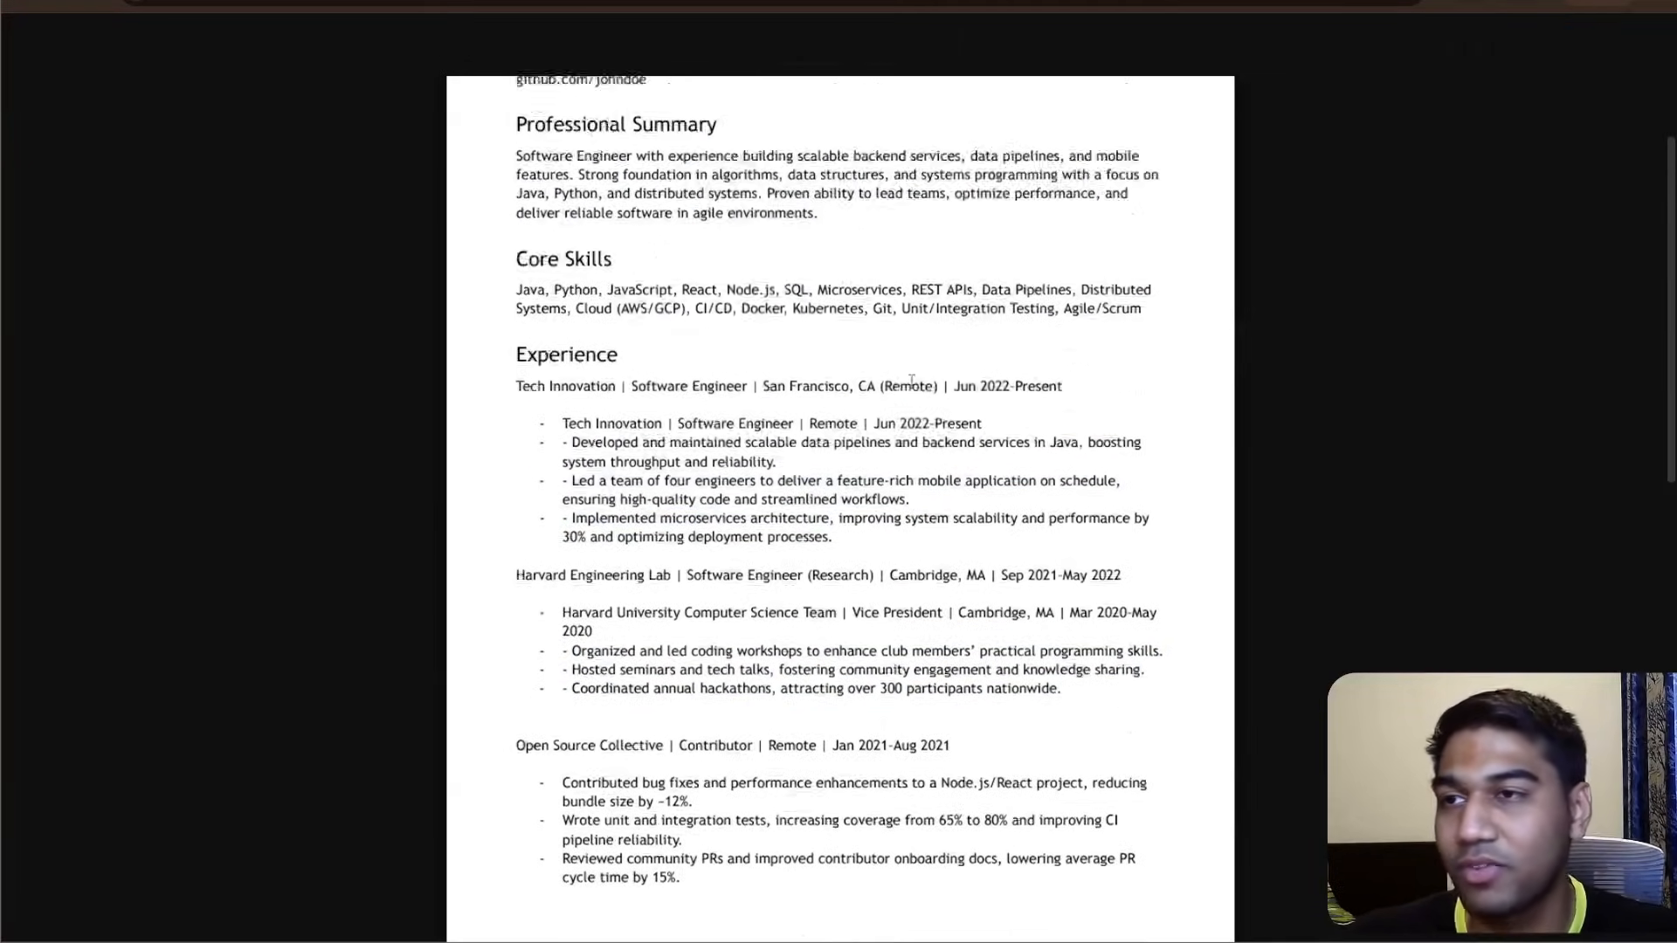
pyautogui.scroll(-2, 734, 367)
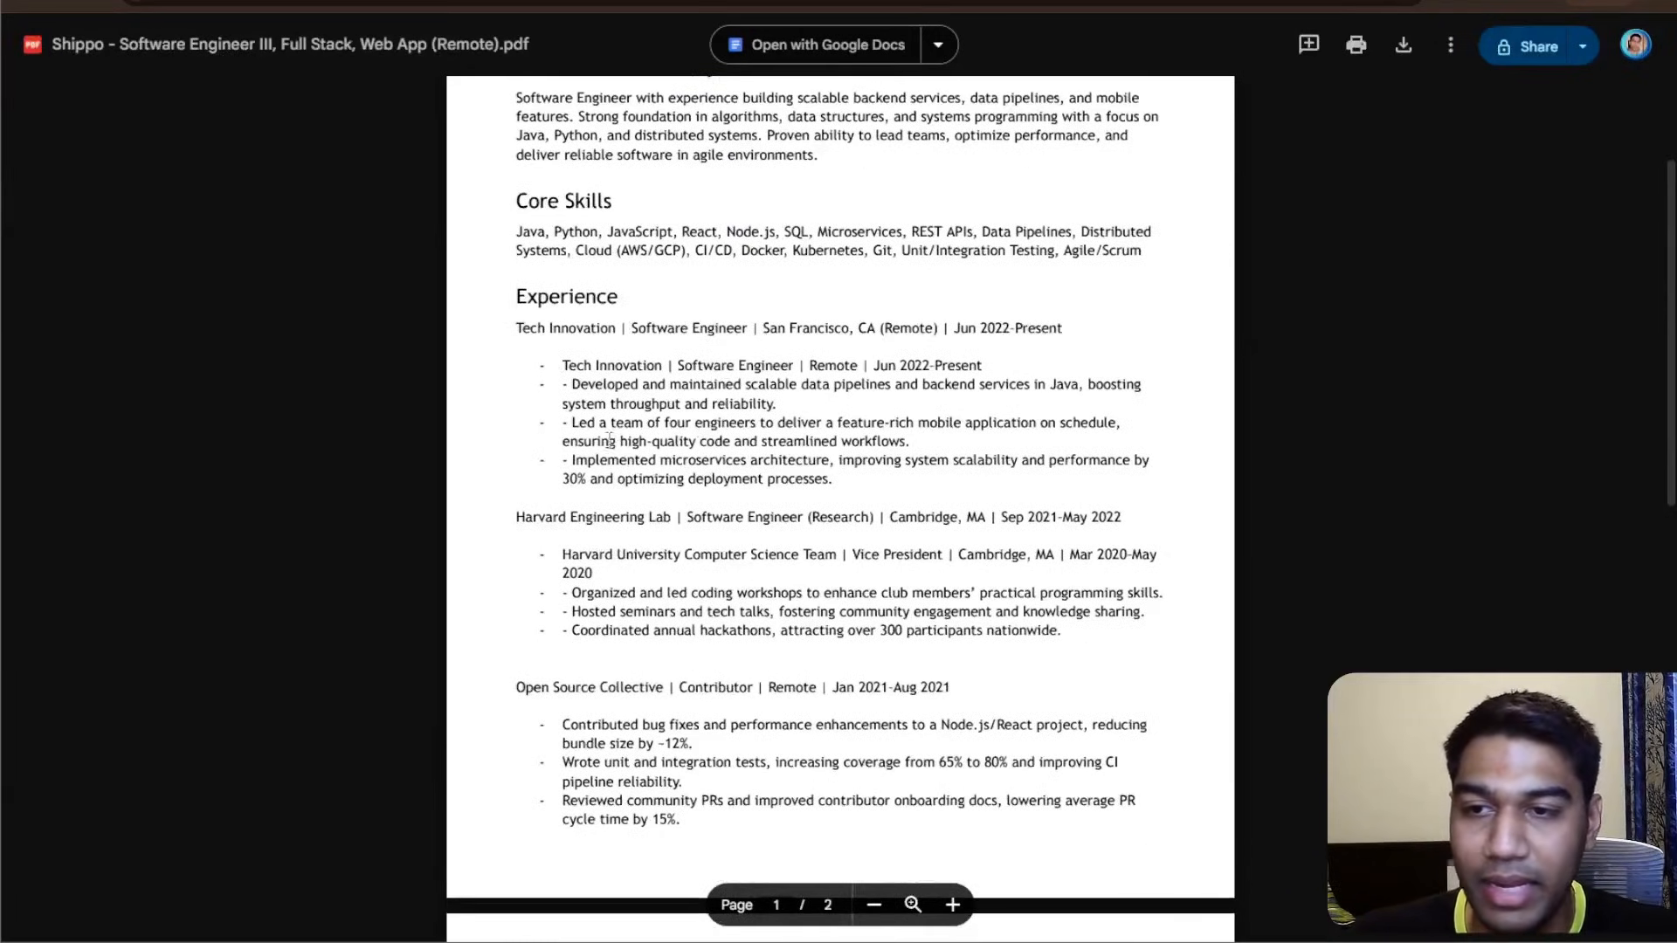
pyautogui.moveTo(590, 420); pyautogui.dragTo(949, 460)
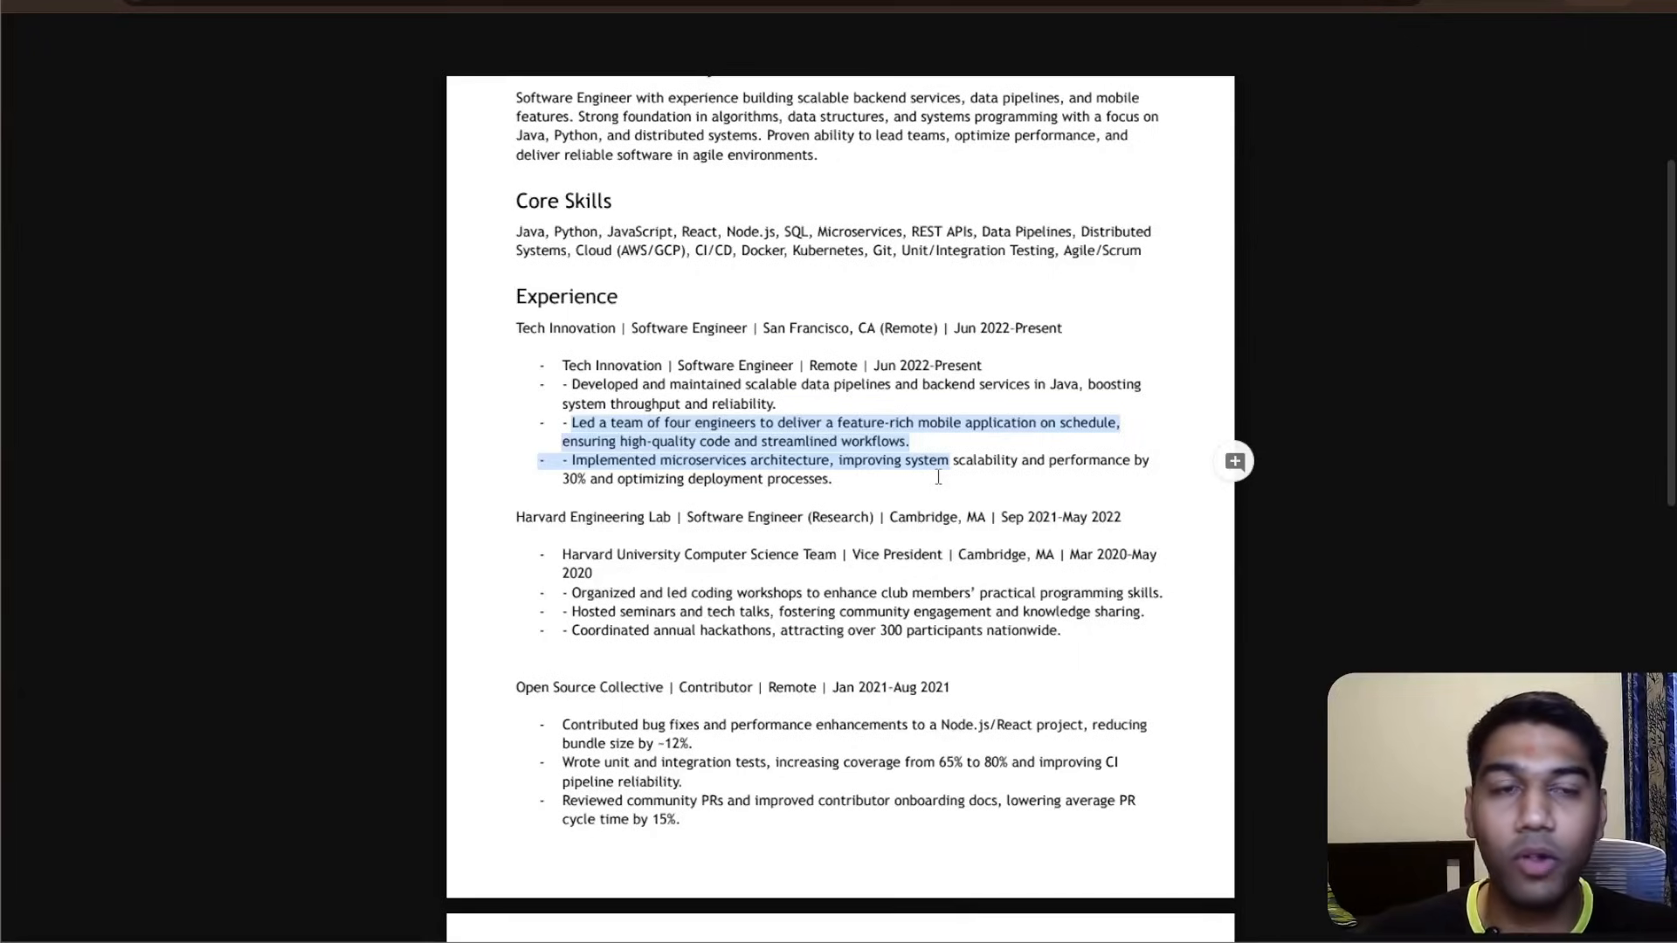
# - Switch to the JohnDoe_n8n Template document and examine the {{workexperience1}} and {{workexperience2}} placeholders under Experience
pyautogui.click(1127, 3)
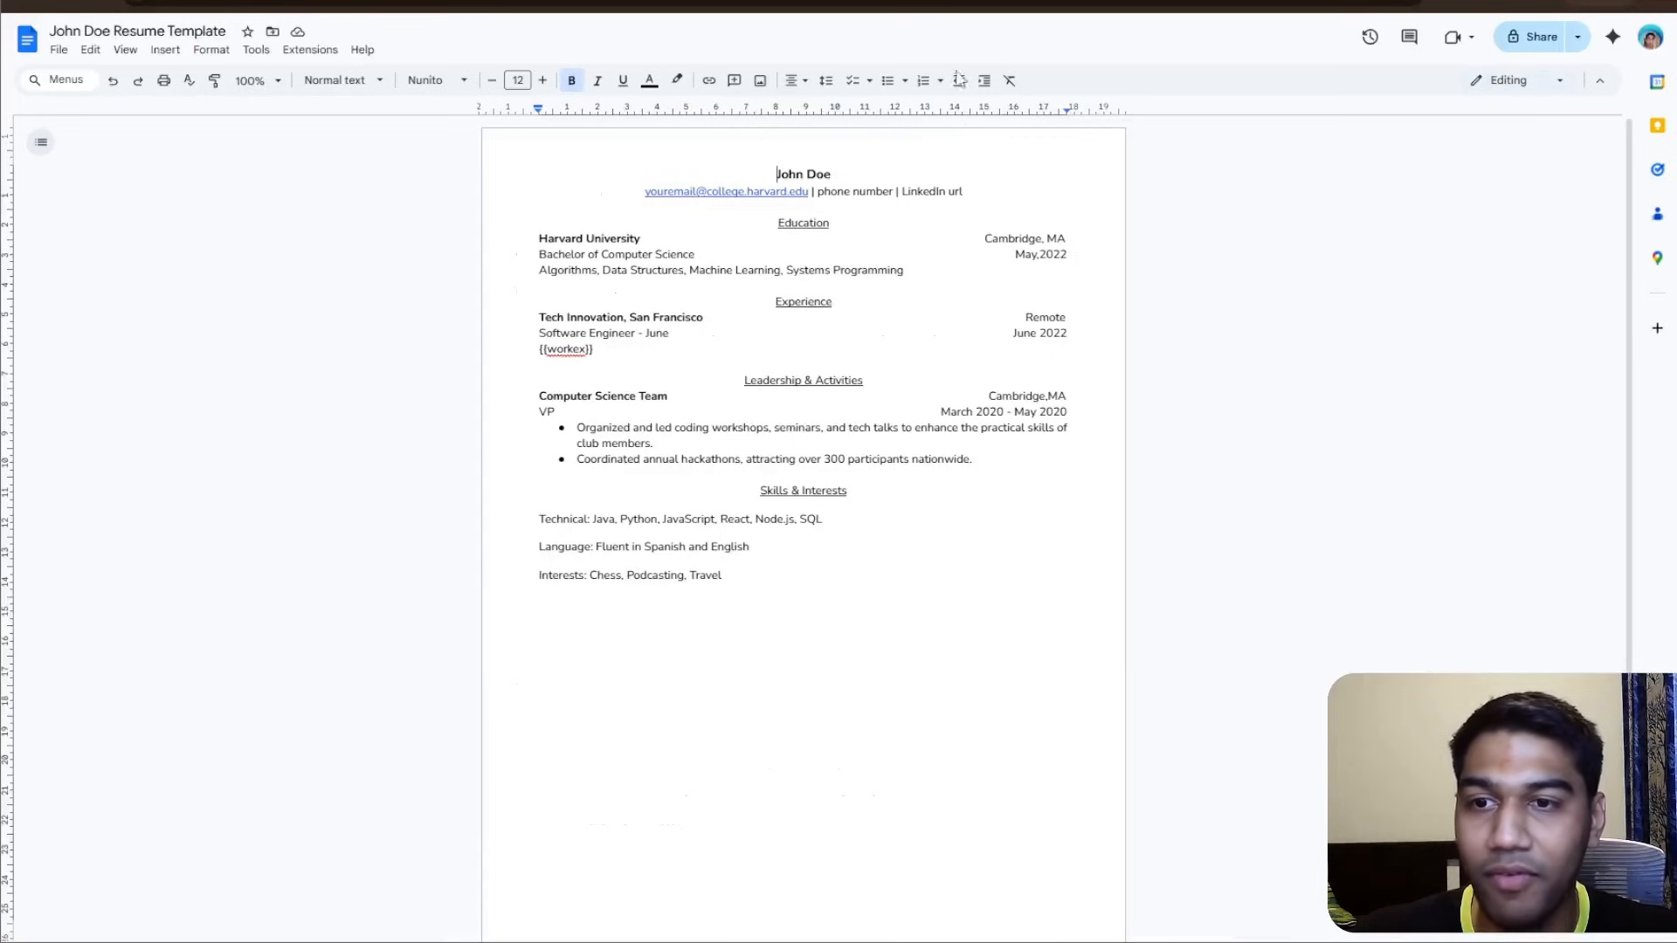
pyautogui.click(1031, 3)
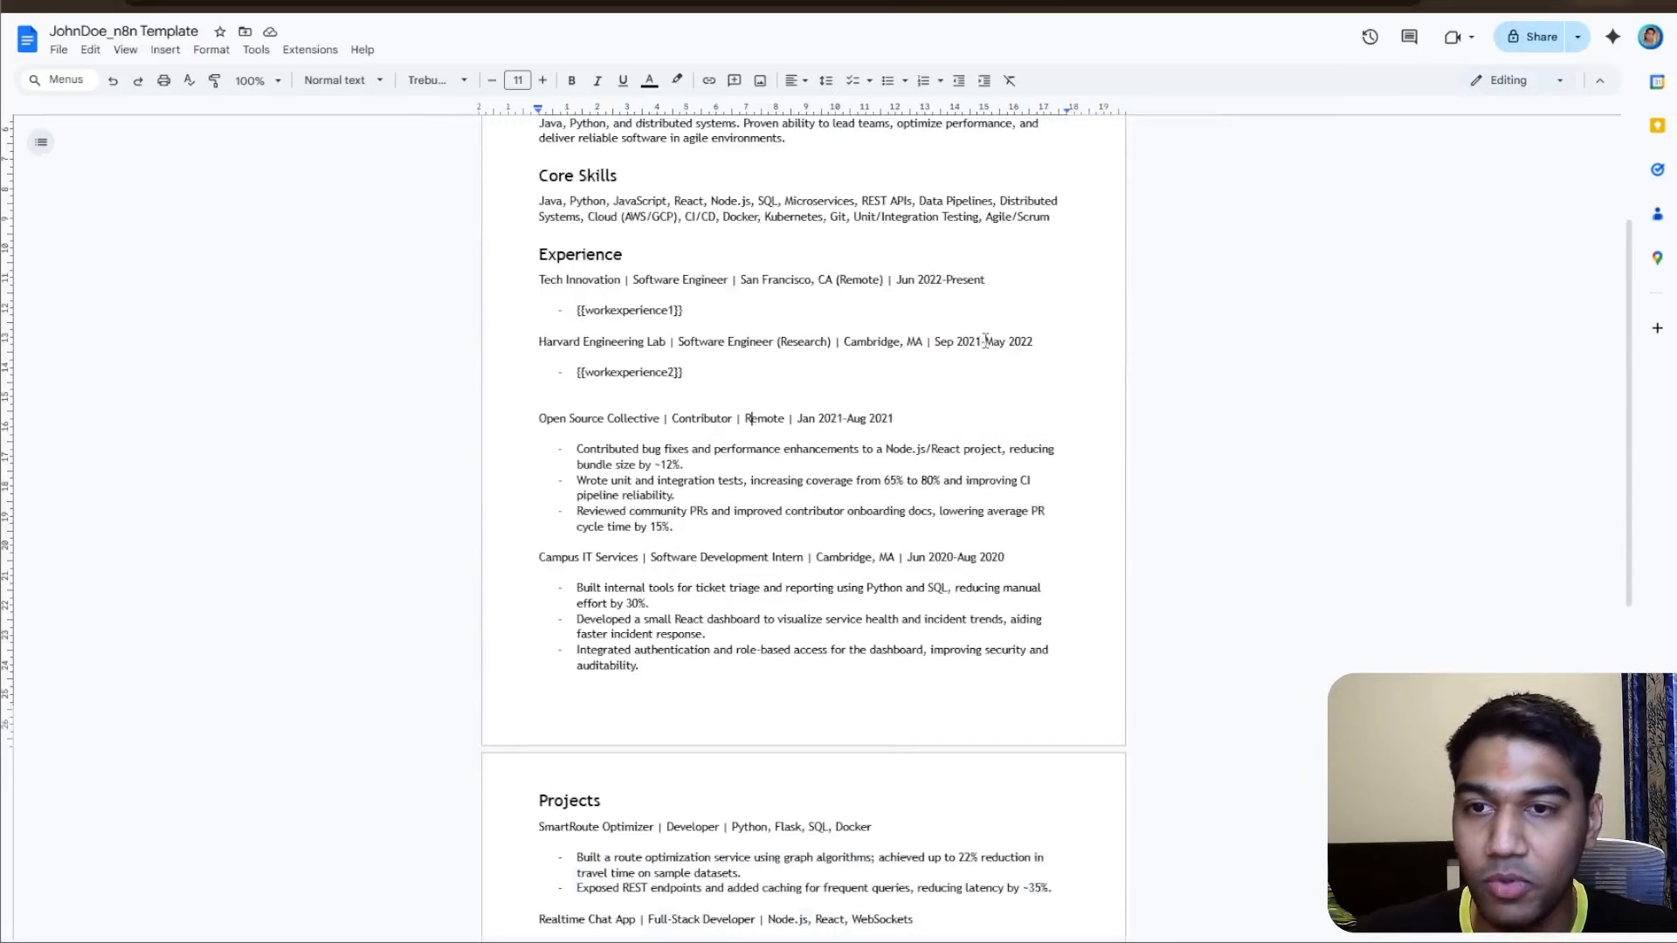
pyautogui.scroll(2, 1002, 396)
pyautogui.click(829, 370)
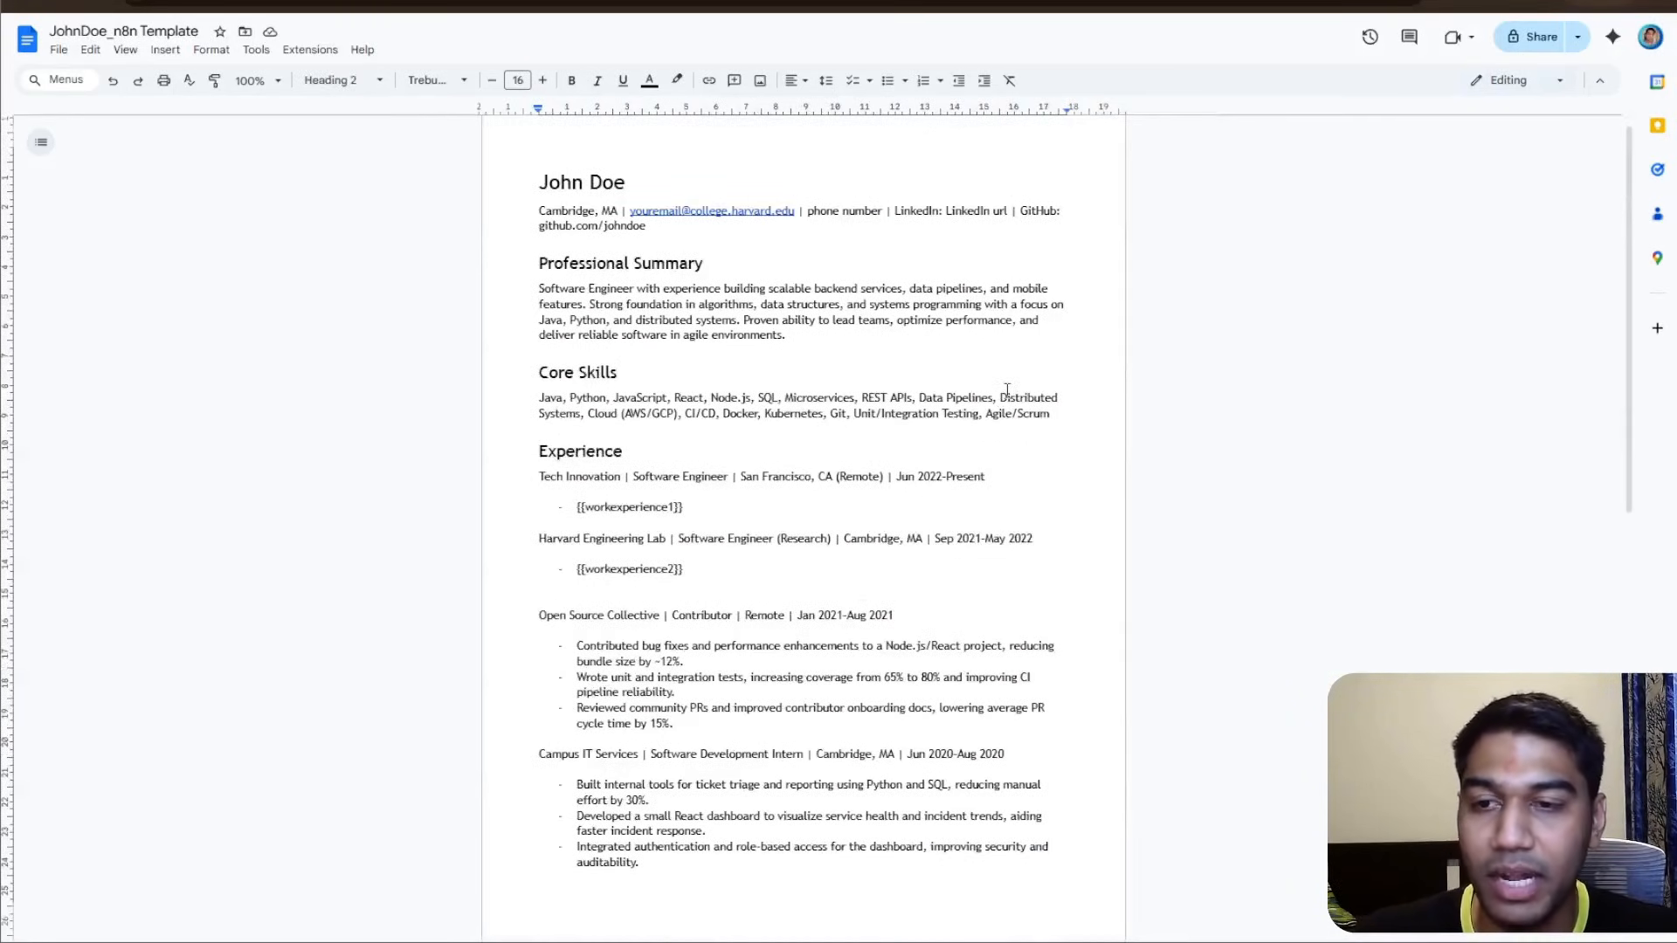
pyautogui.moveTo(718, 499); pyautogui.dragTo(607, 495)
pyautogui.moveTo(702, 562); pyautogui.dragTo(646, 569)
pyautogui.click(679, 571)
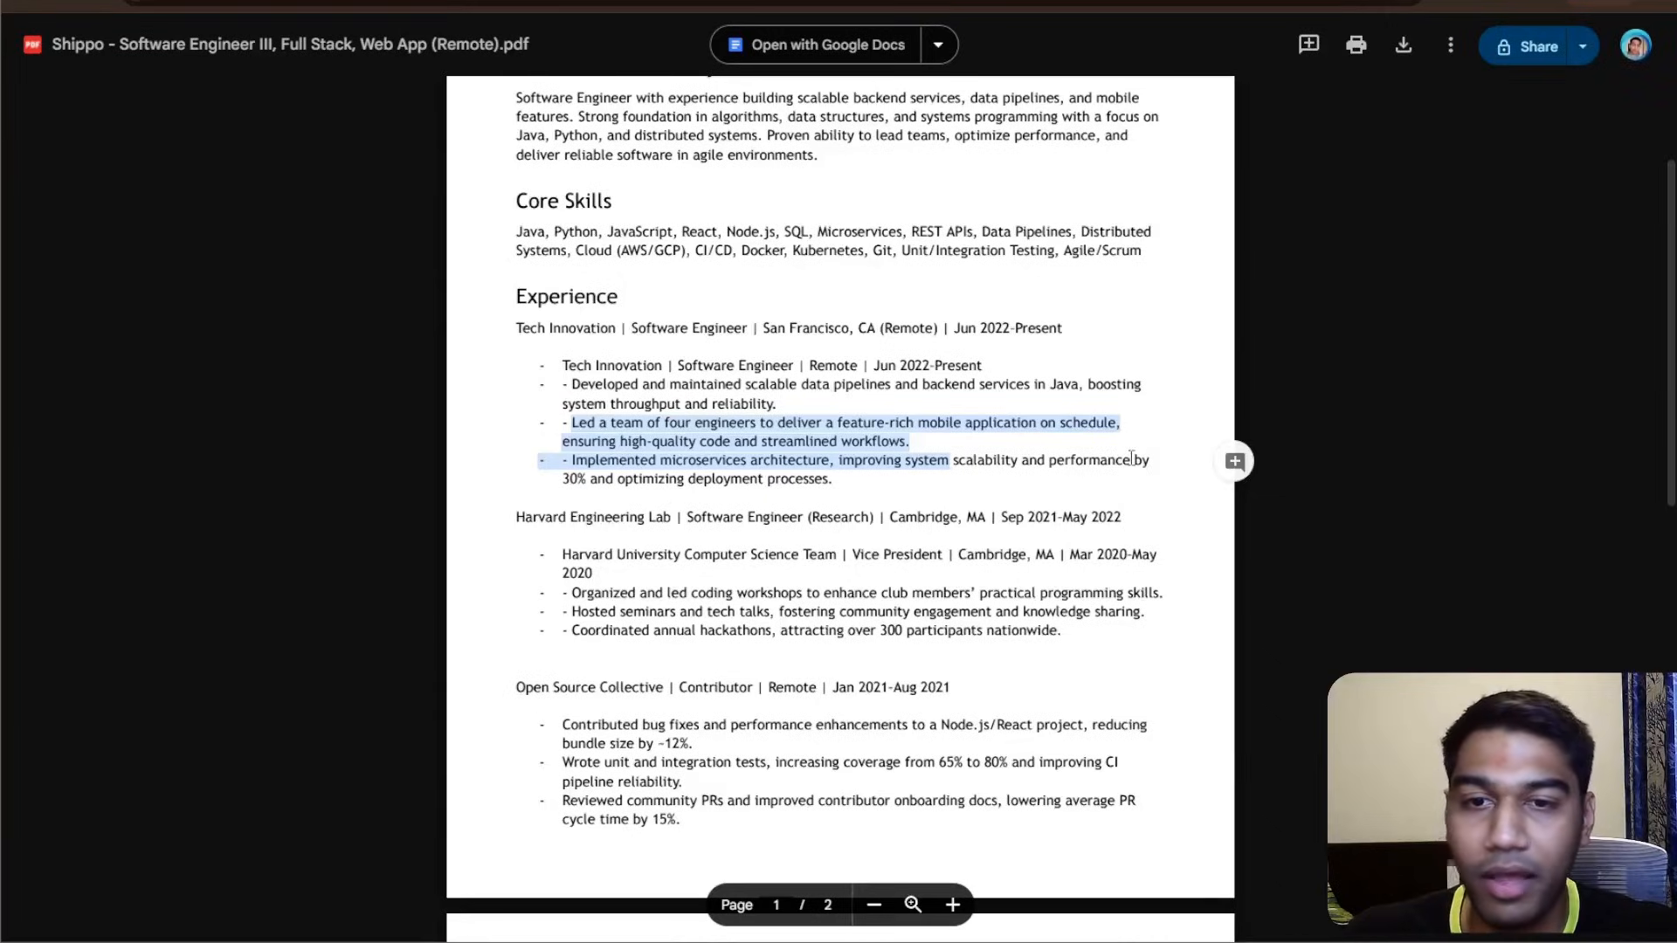
# - Return to the Shippo resume PDF and examine the generated Tech Innovation bullet points and the Core Skills section
pyautogui.moveTo(985, 367); pyautogui.dragTo(564, 362)
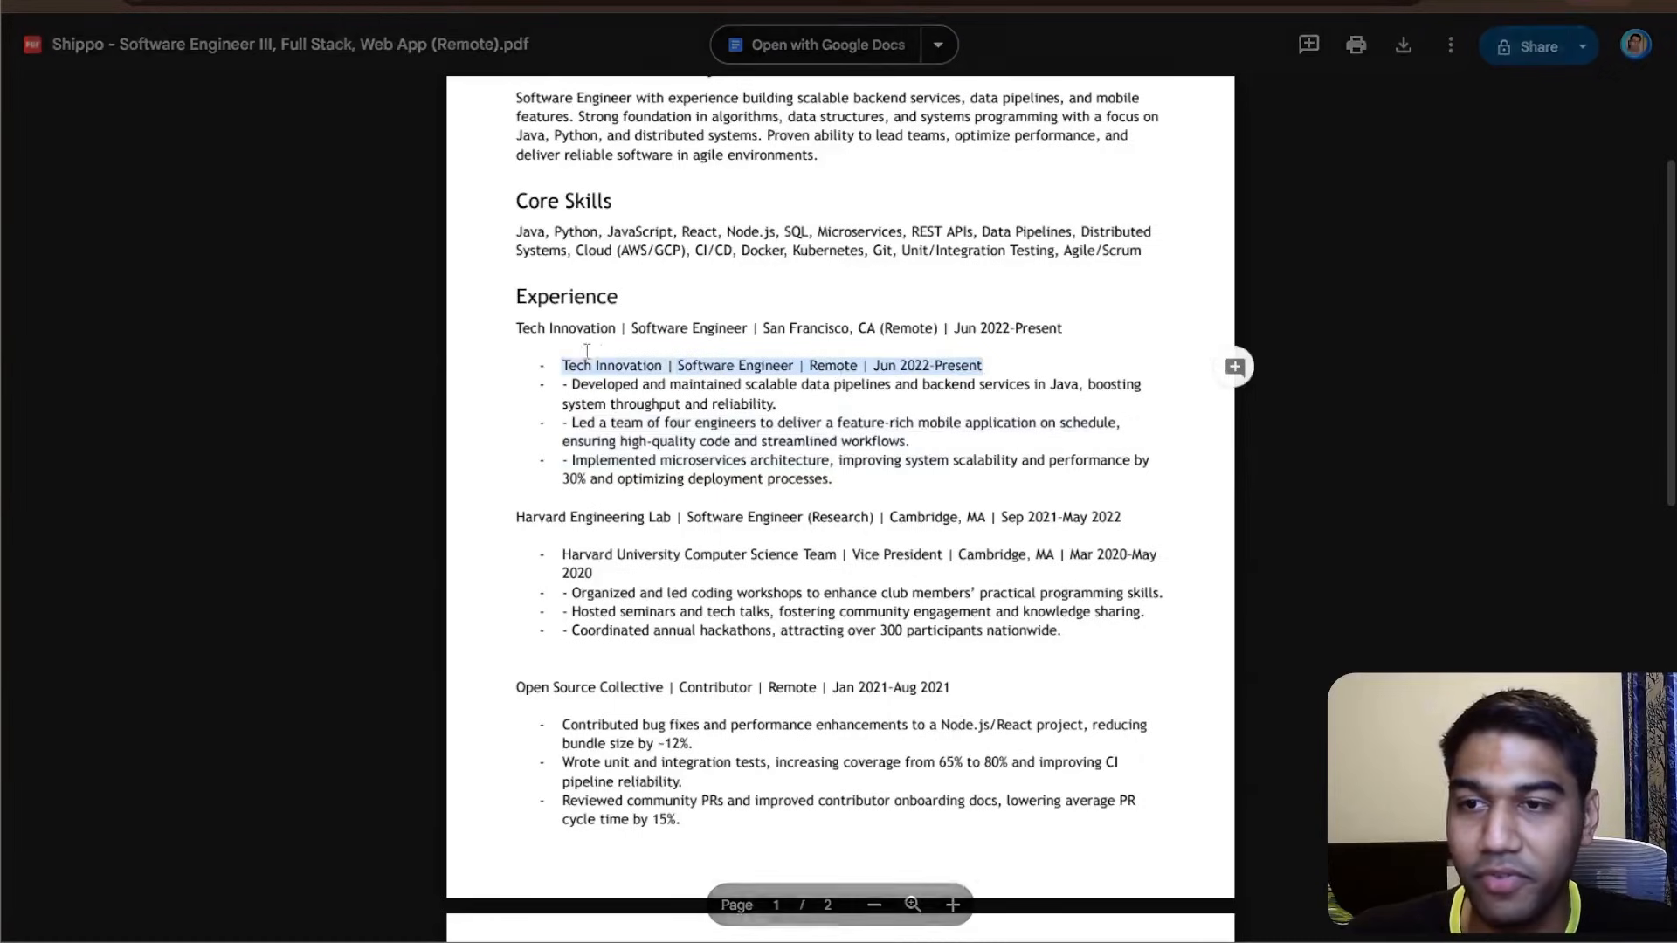
pyautogui.click(1230, 362)
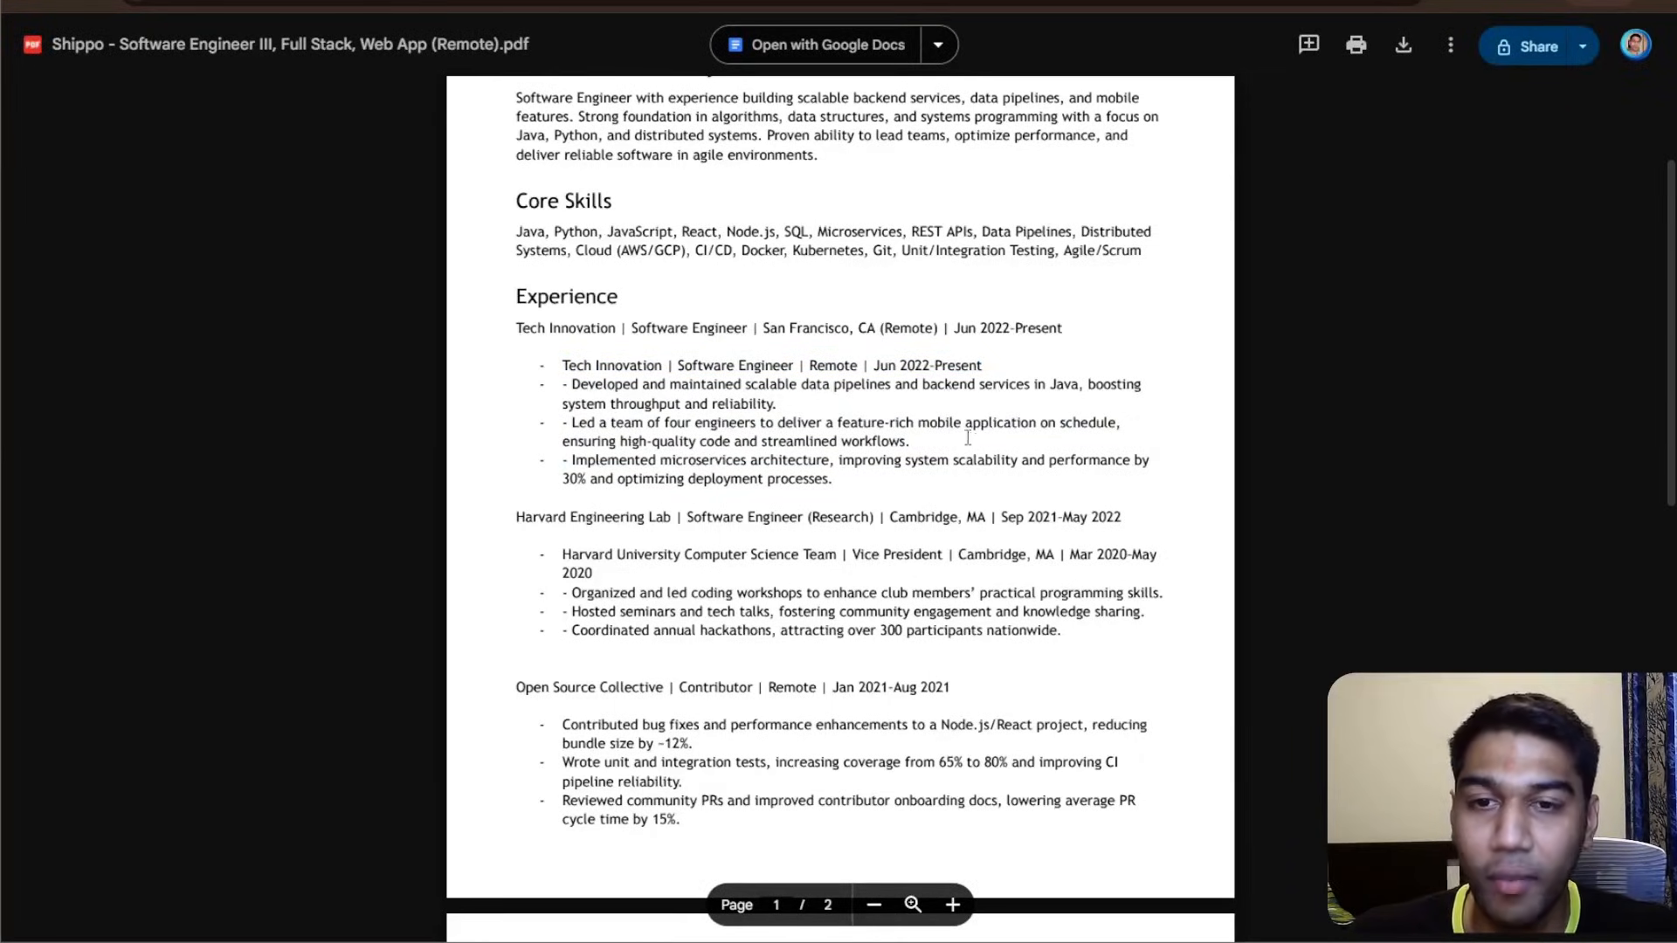
pyautogui.moveTo(1019, 461); pyautogui.dragTo(564, 422)
pyautogui.click(1232, 462)
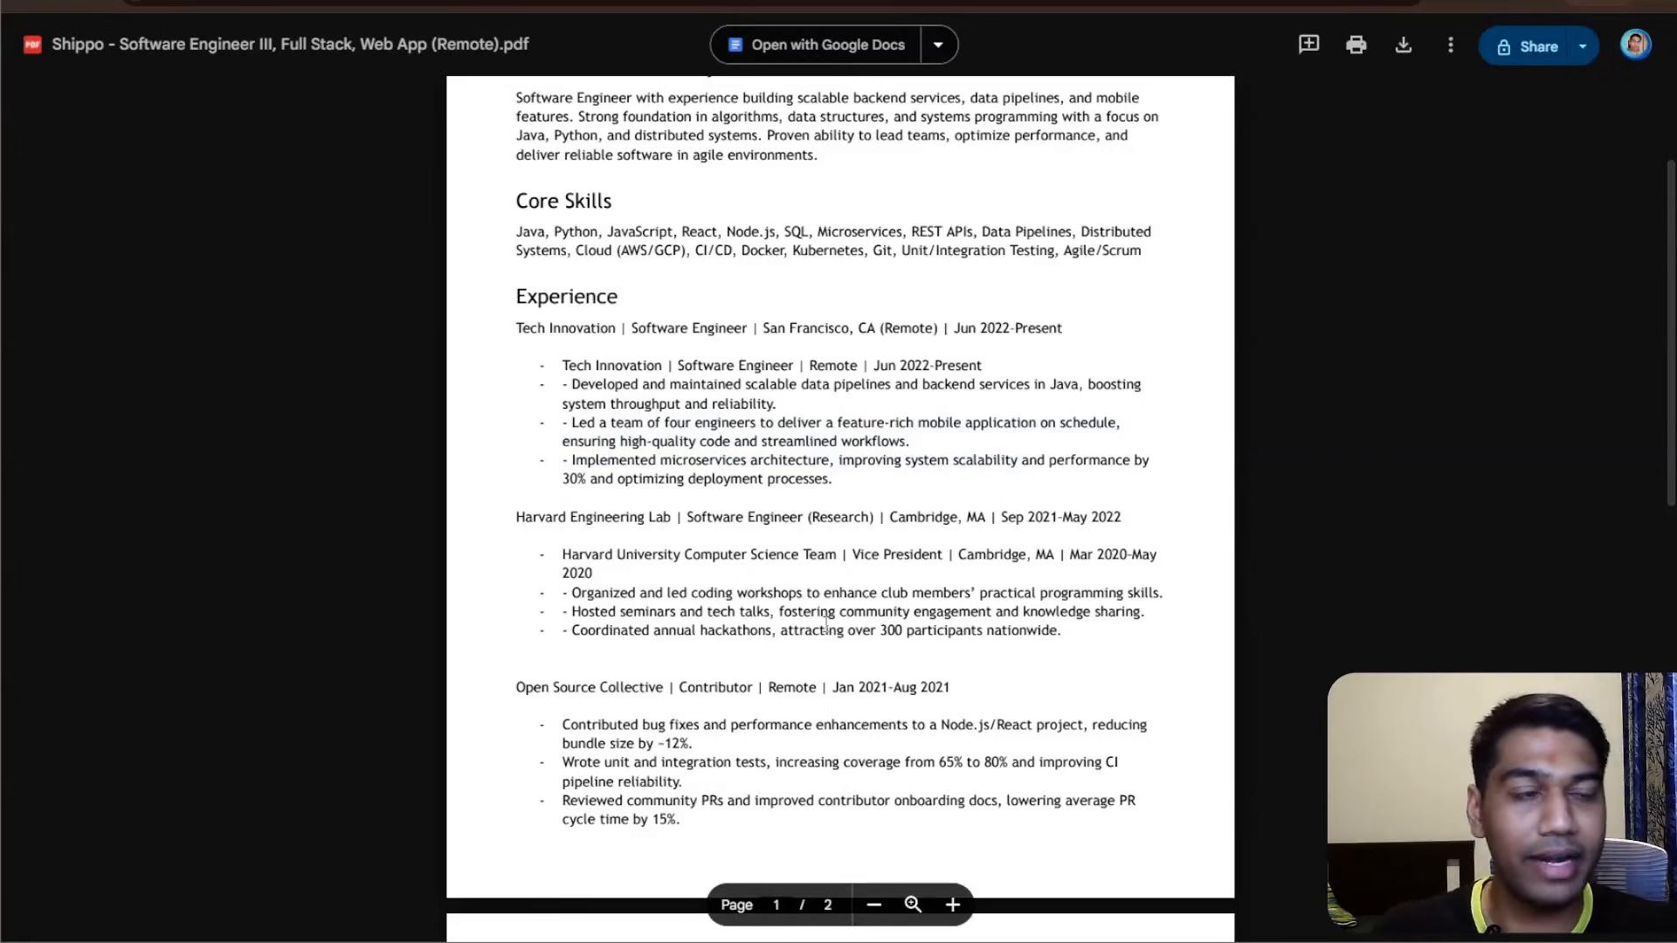
pyautogui.scroll(3, 826, 622)
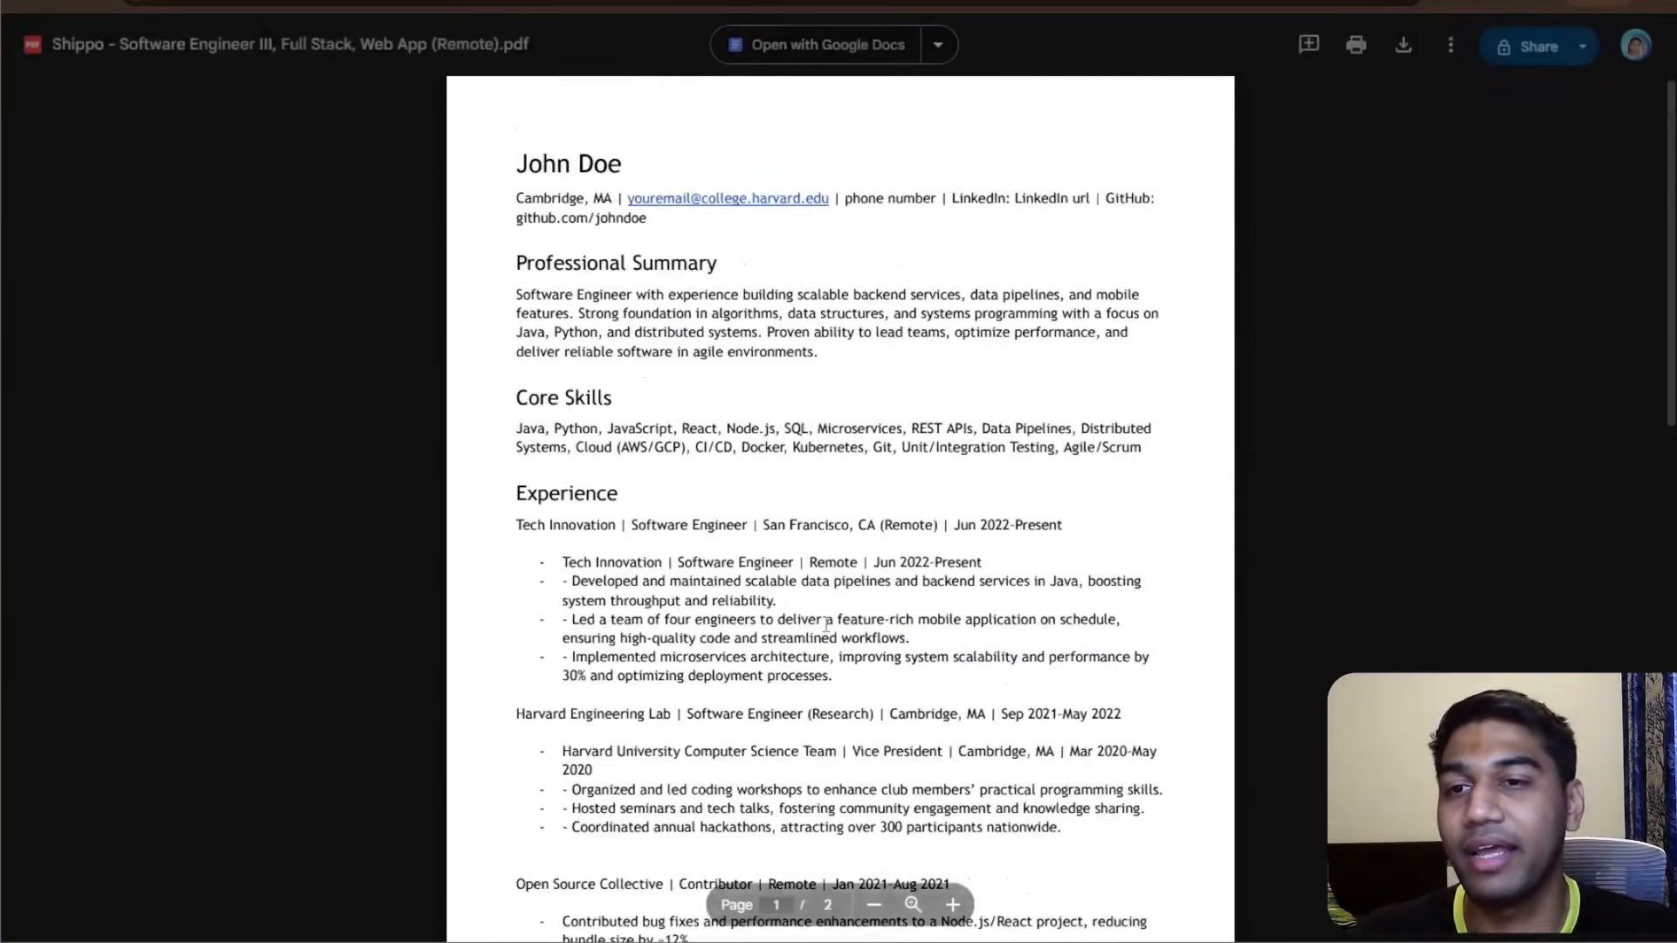
pyautogui.moveTo(555, 429); pyautogui.dragTo(1012, 432)
pyautogui.click(956, 519)
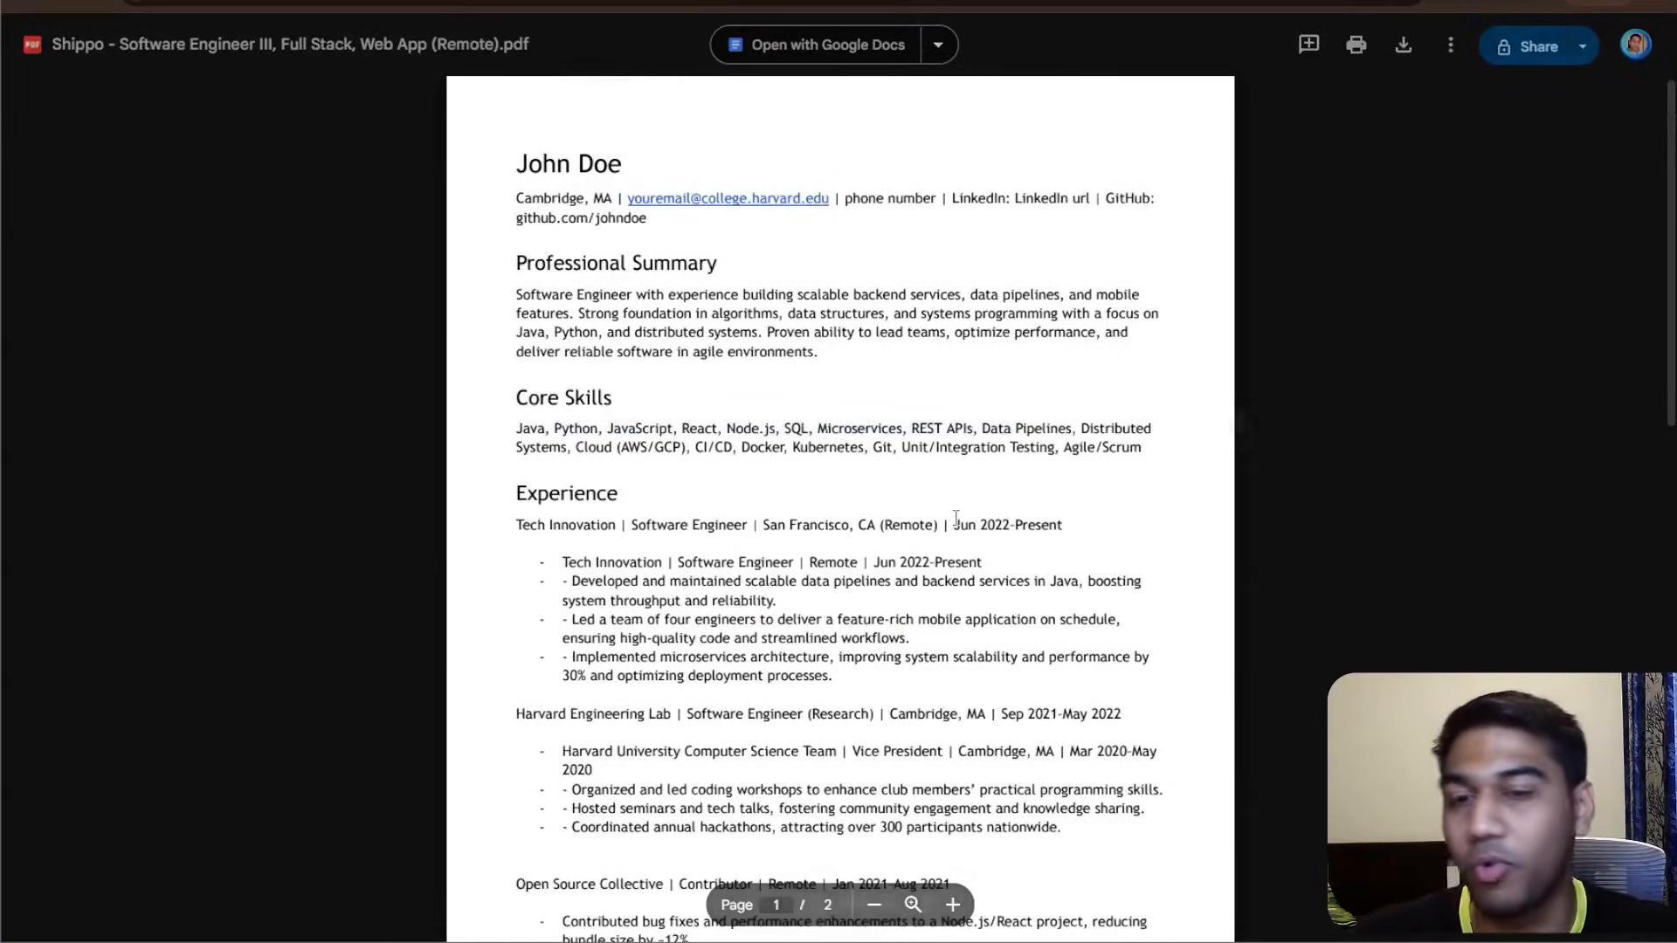
pyautogui.scroll(-1, 813, 412)
pyautogui.scroll(-3, 812, 412)
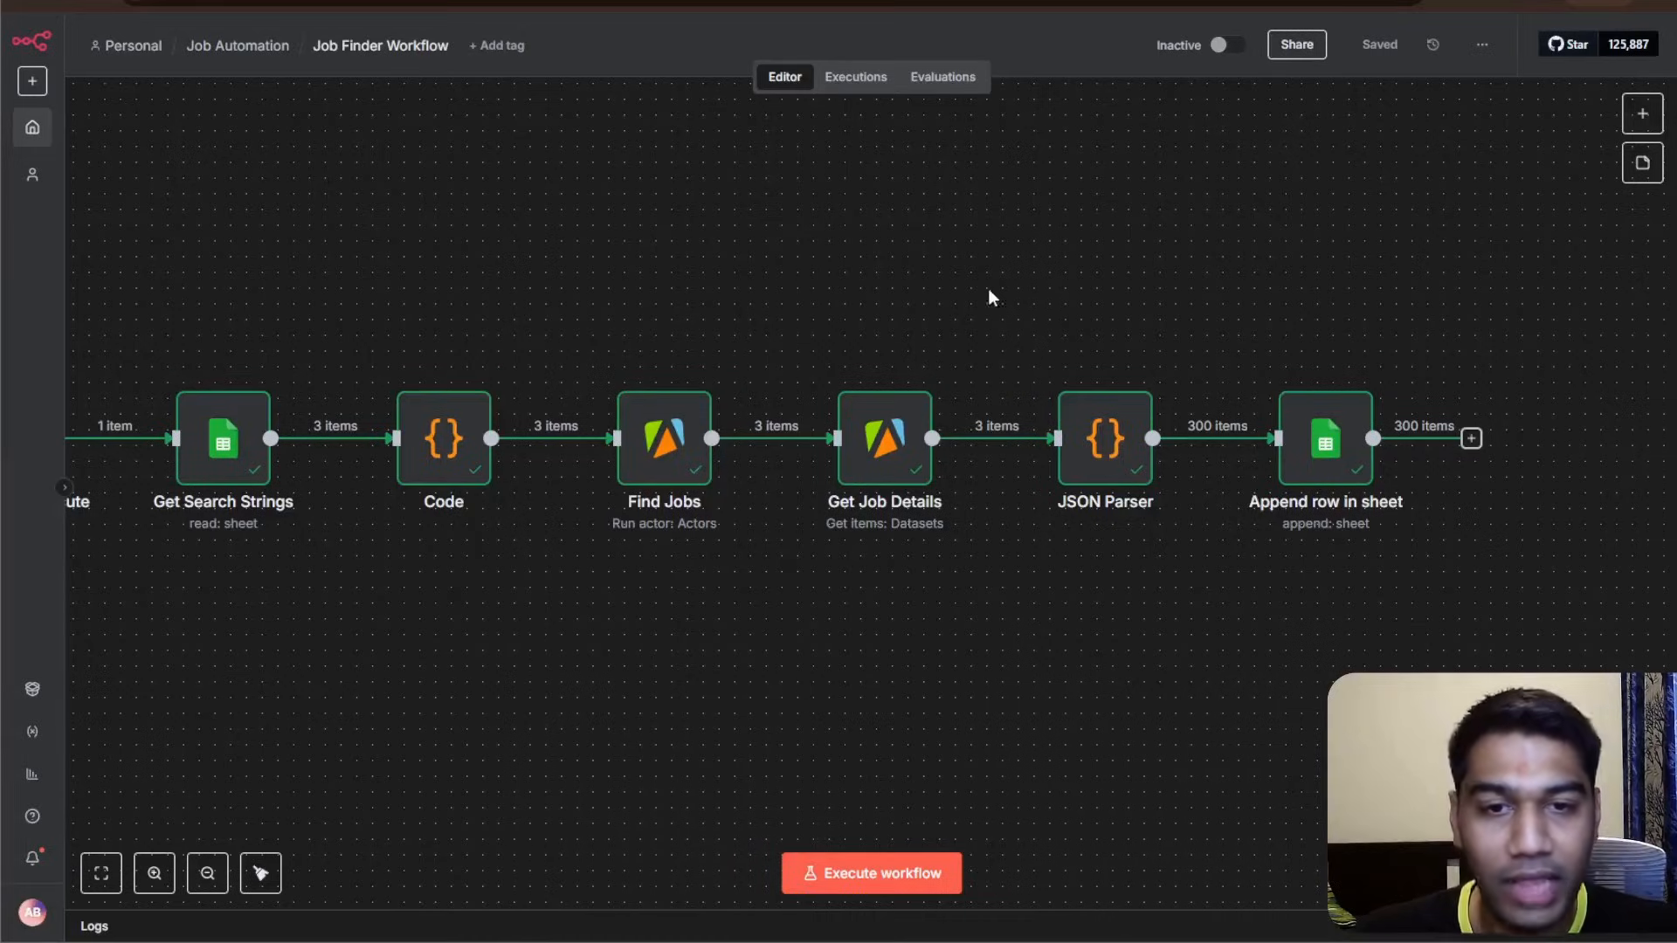
# - Look over the Job Finder Workflow and its Get Search Strings node, and check the Process column in Job Tracker's SearchStrings sheet
pyautogui.moveTo(992, 297); pyautogui.dragTo(1254, 261)
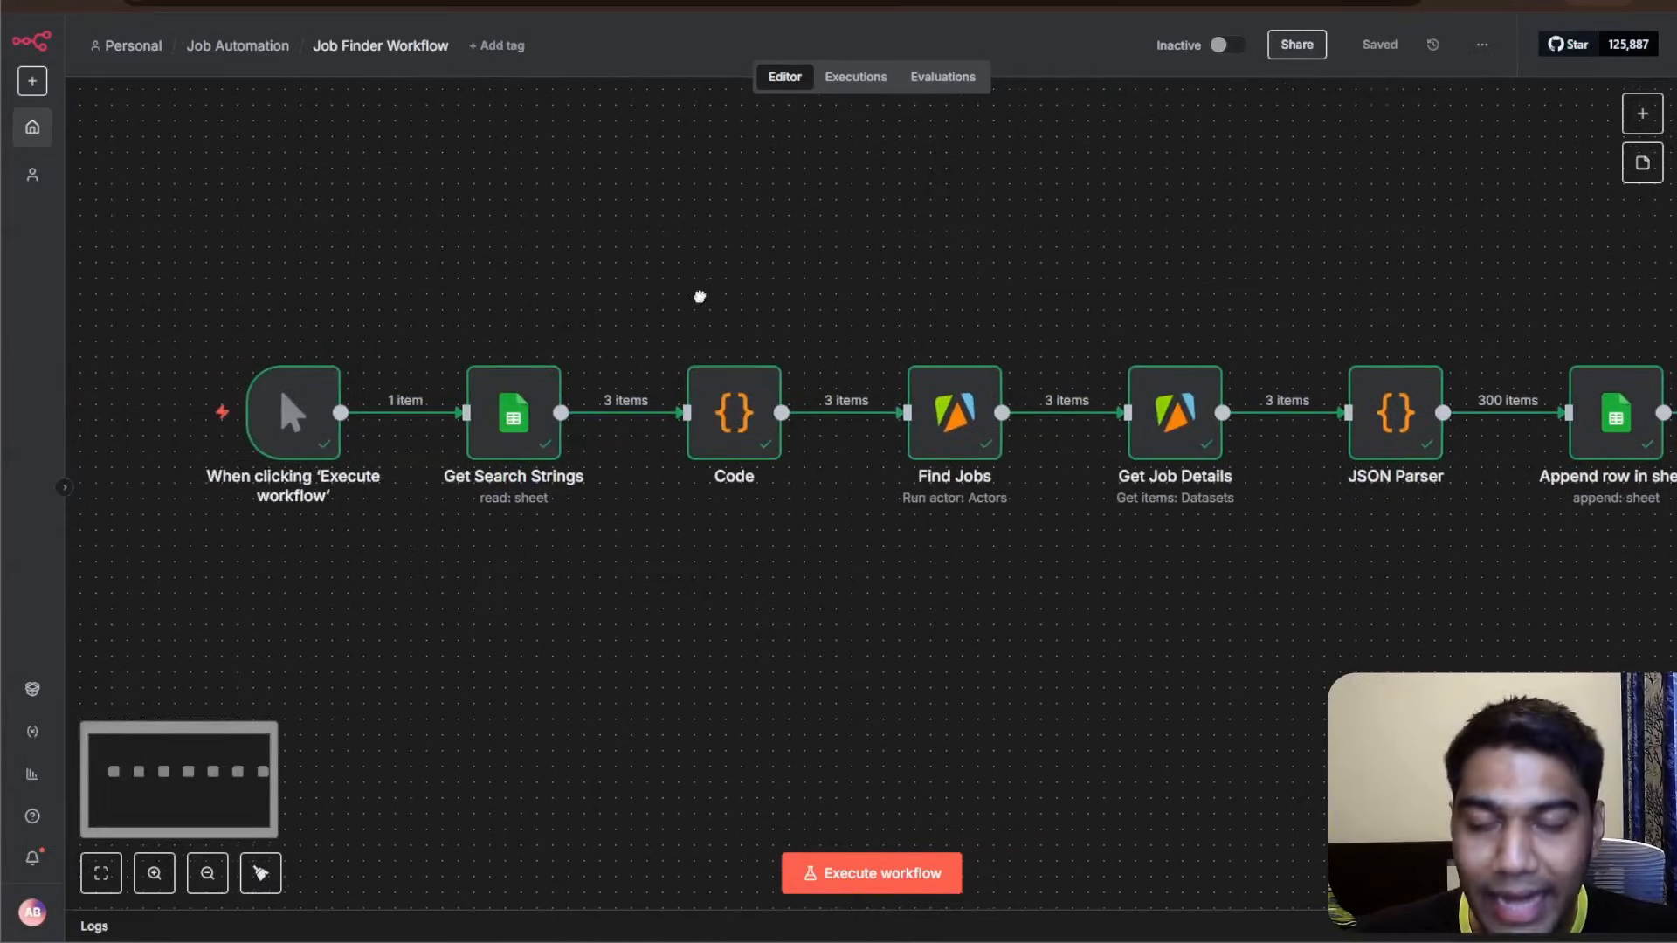
pyautogui.moveTo(700, 297); pyautogui.dragTo(573, 318)
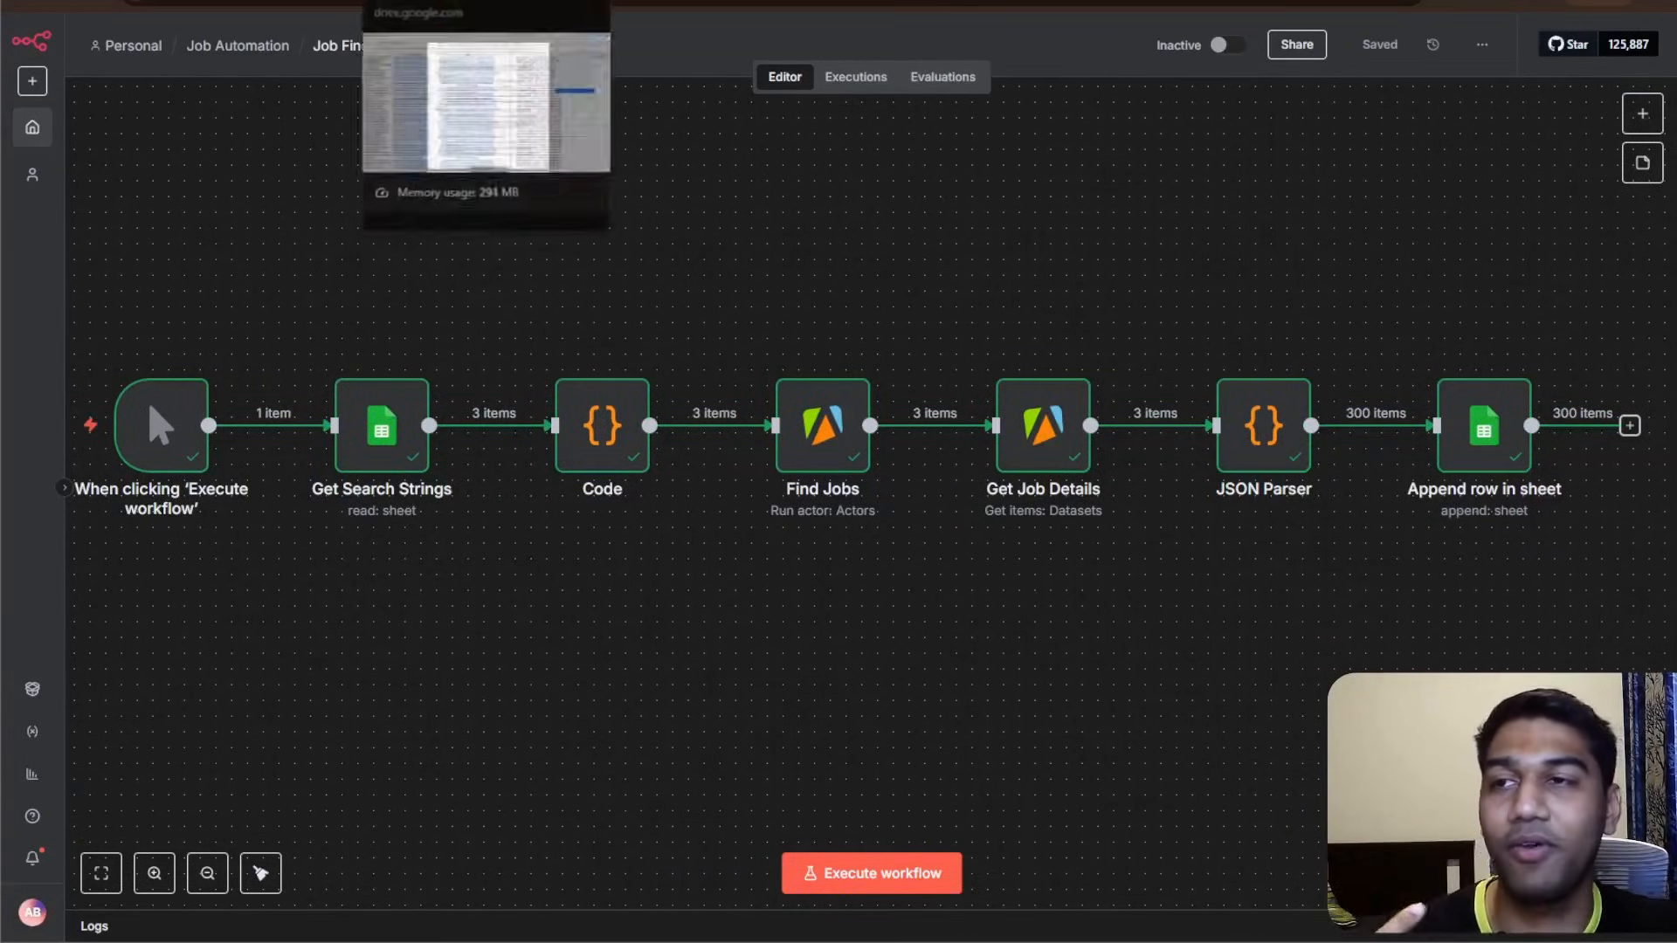
pyautogui.click(481, 5)
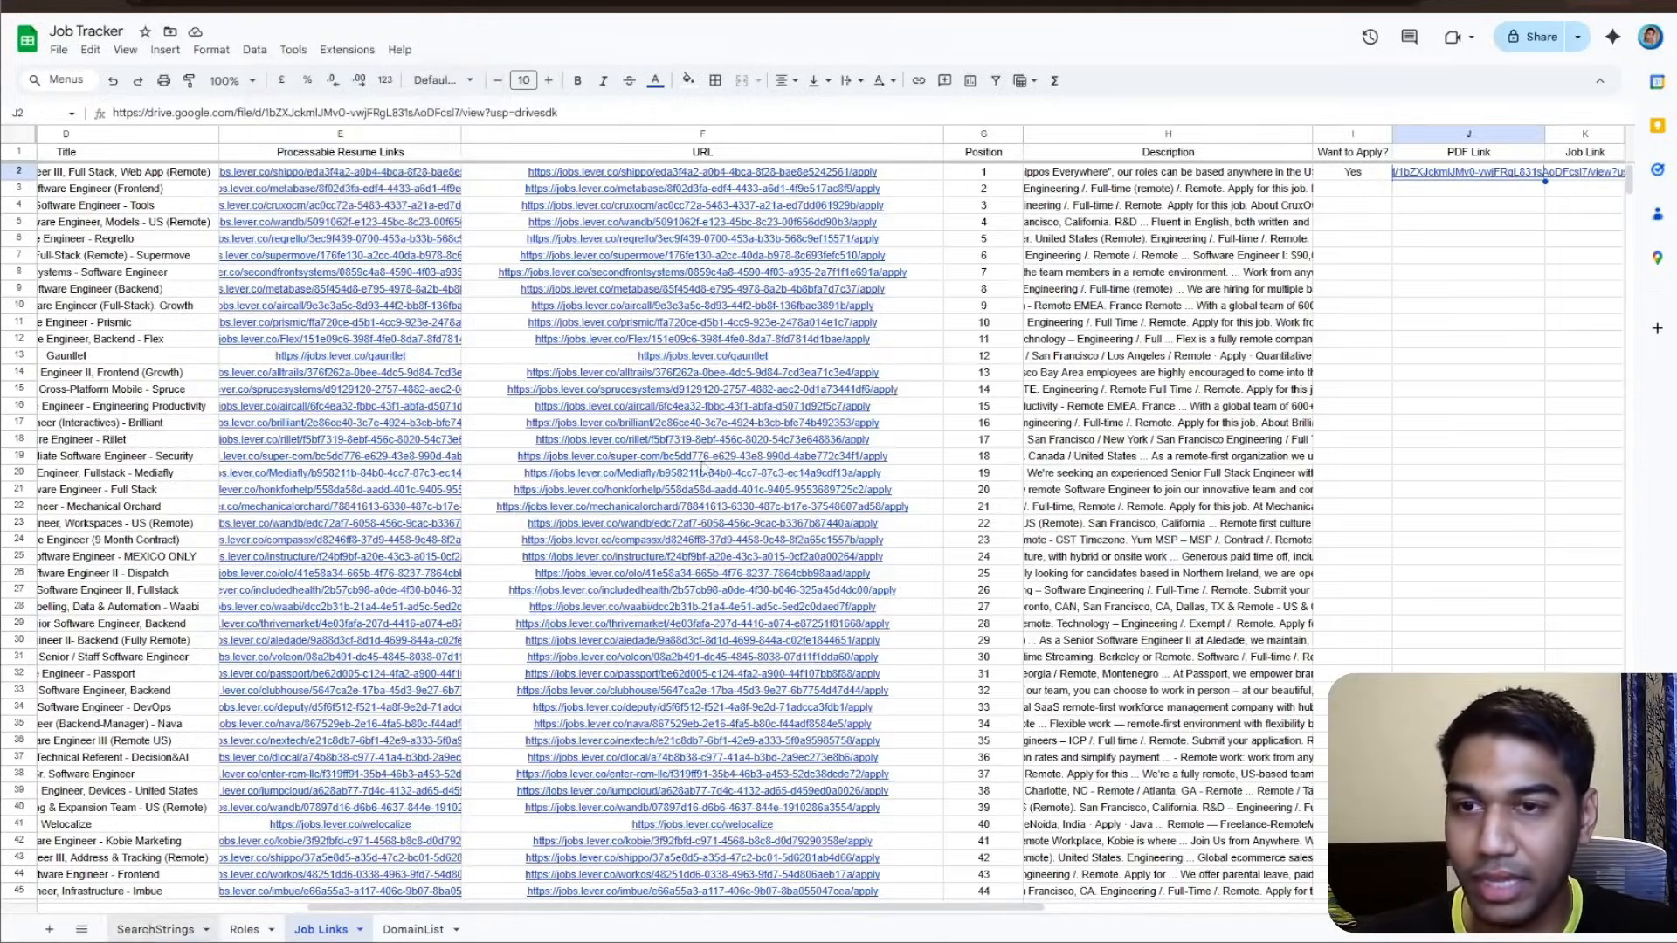
pyautogui.click(156, 930)
pyautogui.click(530, 203)
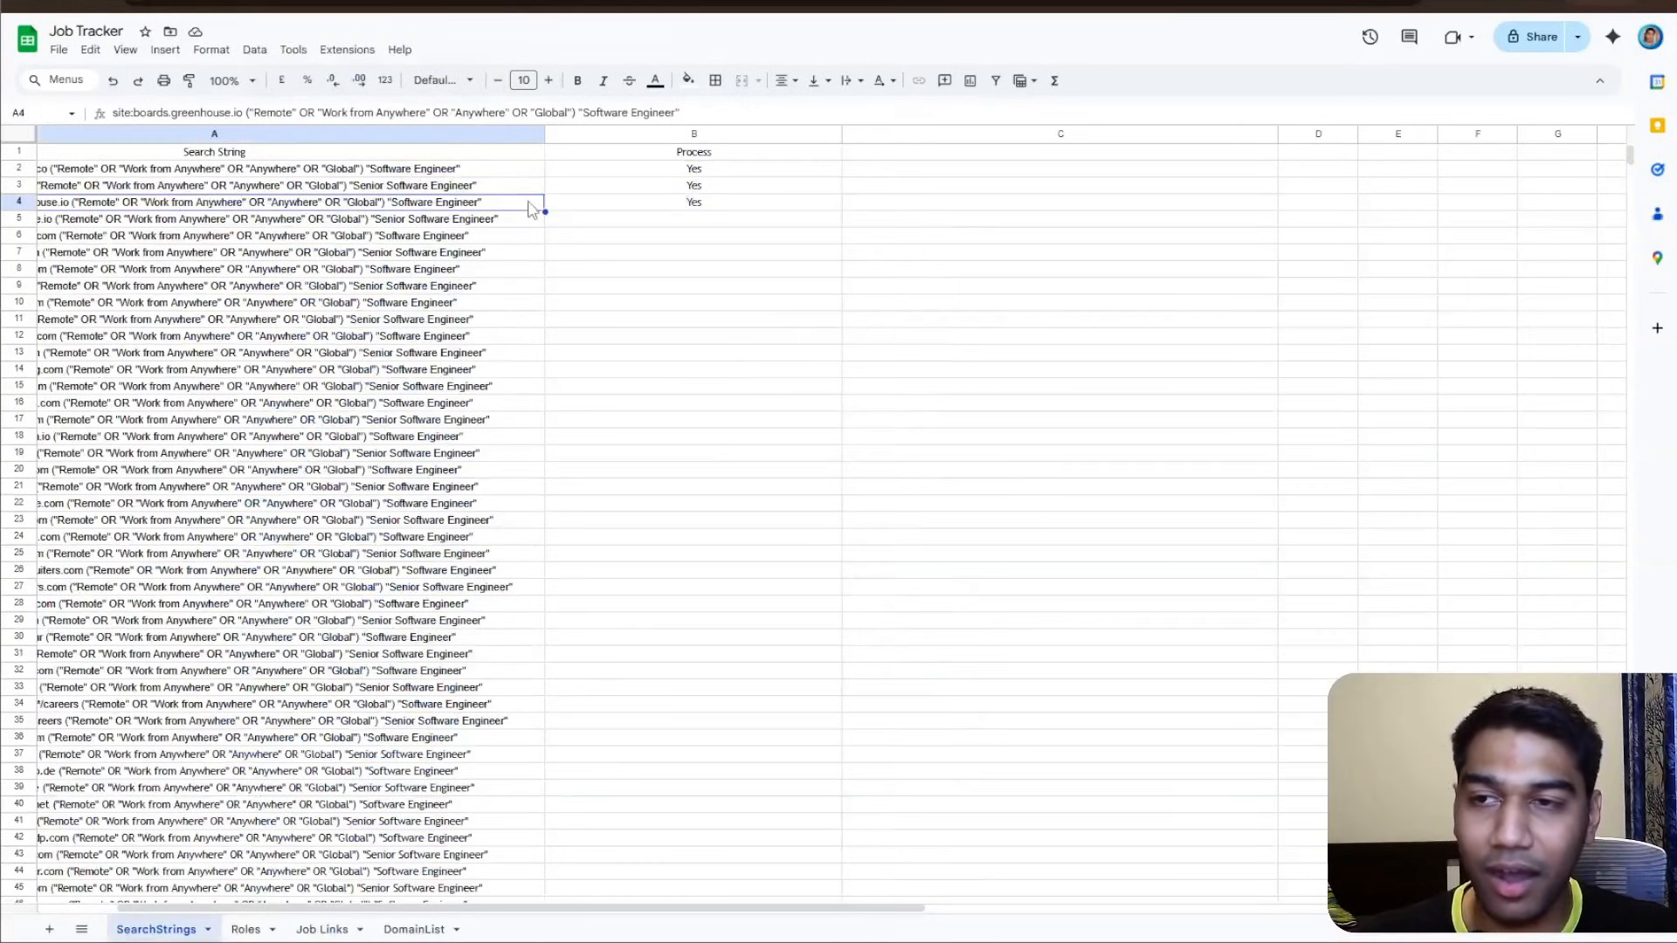
pyautogui.click(872, 189)
pyautogui.click(758, 207)
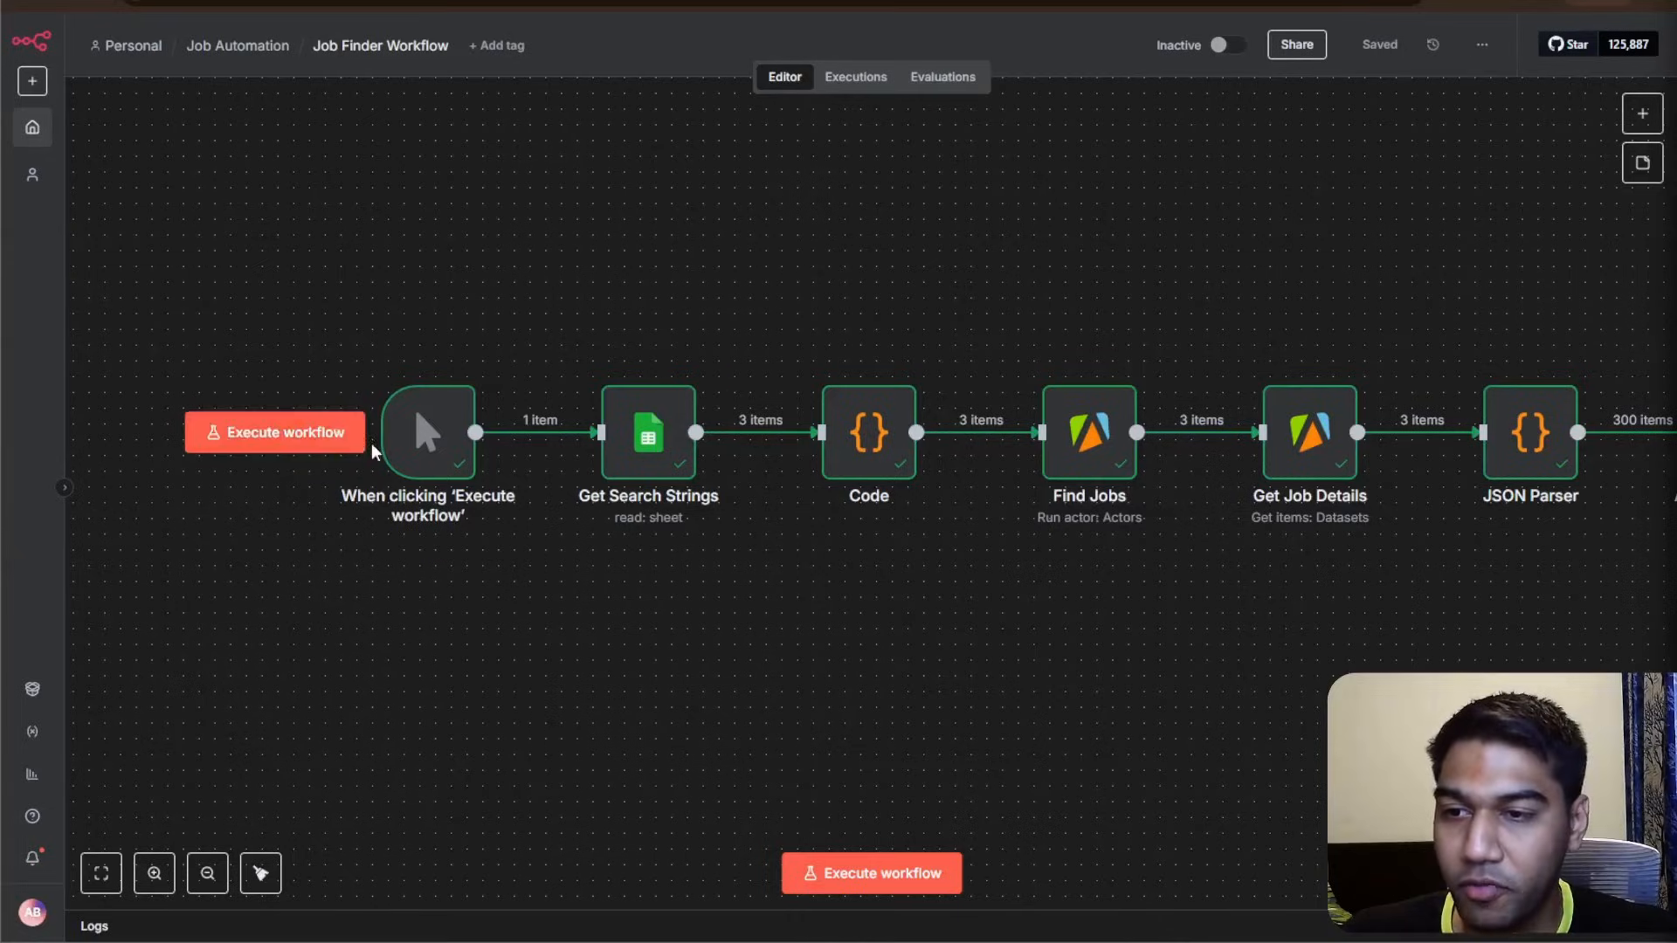
pyautogui.doubleClick(633, 478)
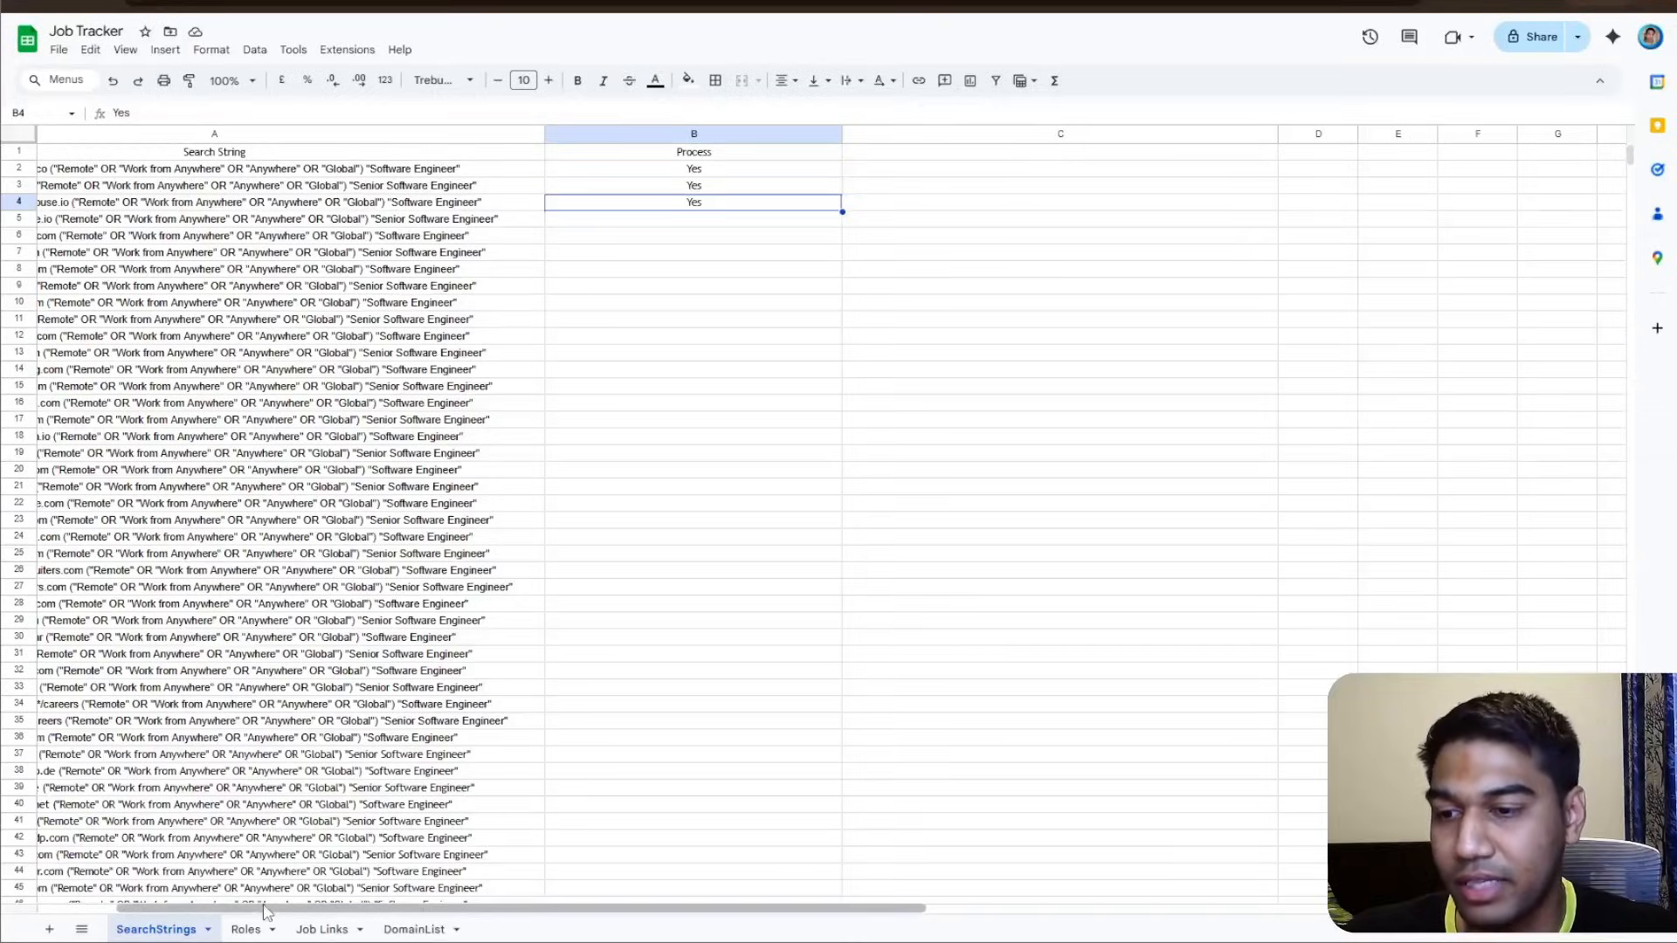
# - Open the Roles sheet in Job Tracker, enlarge the page to 110%, and examine the keyword and Location cells
pyautogui.click(244, 930)
pyautogui.click(160, 187)
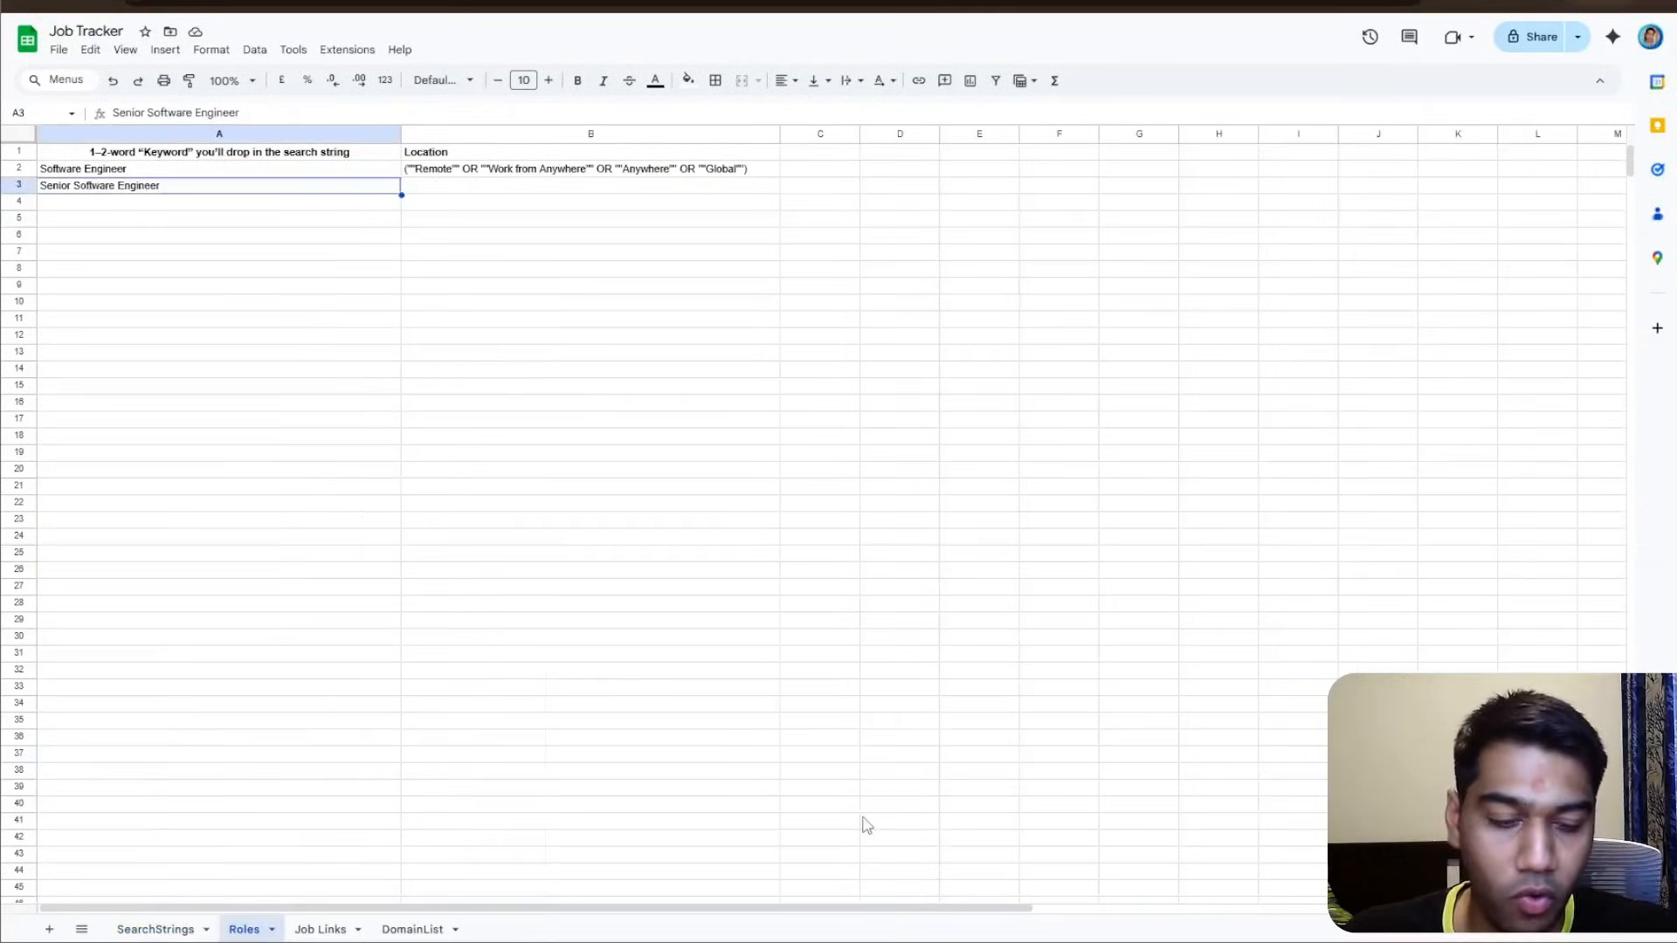
pyautogui.hotkey('ctrl', '+')
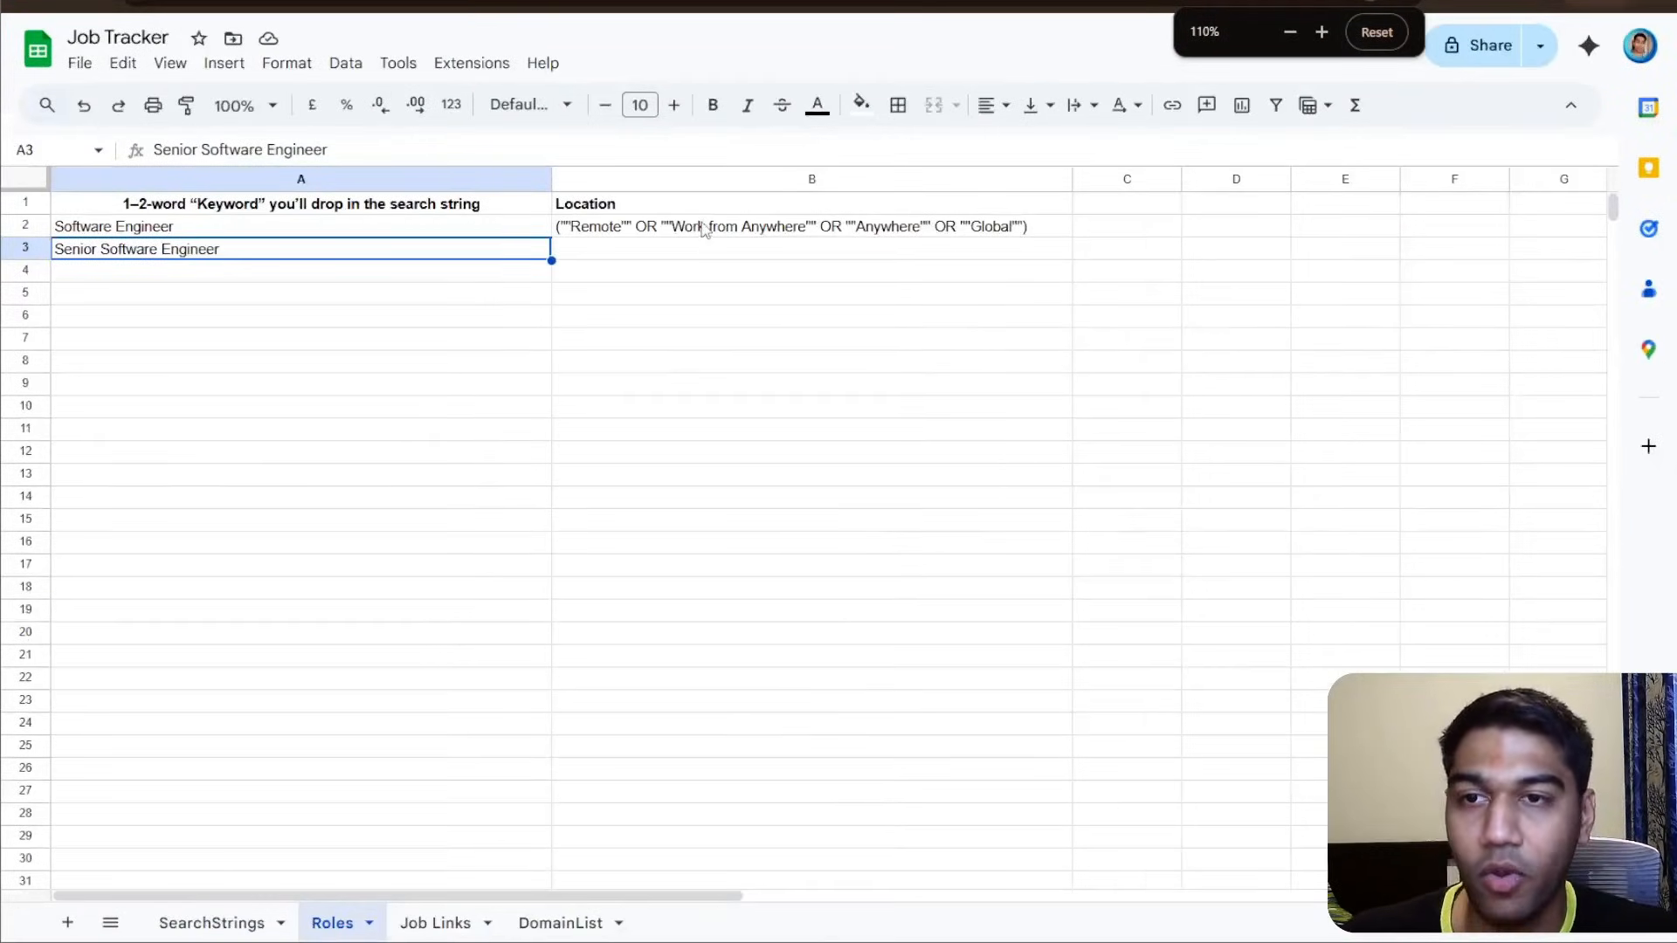
pyautogui.click(704, 230)
pyautogui.click(341, 276)
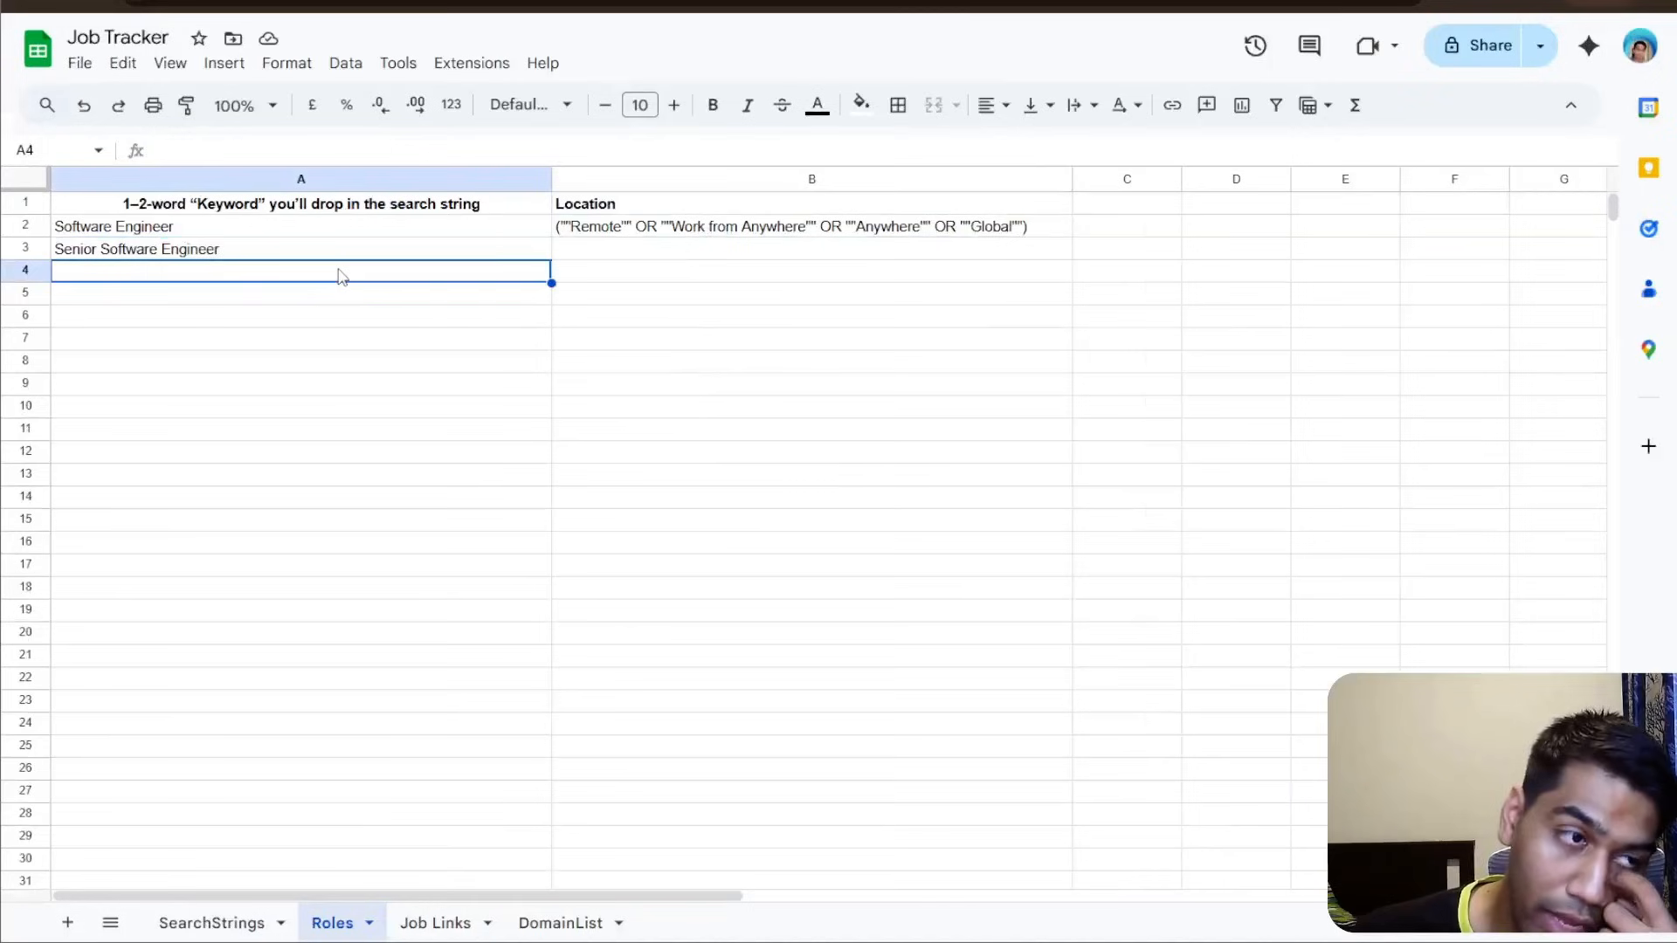
pyautogui.click(274, 235)
pyautogui.click(255, 253)
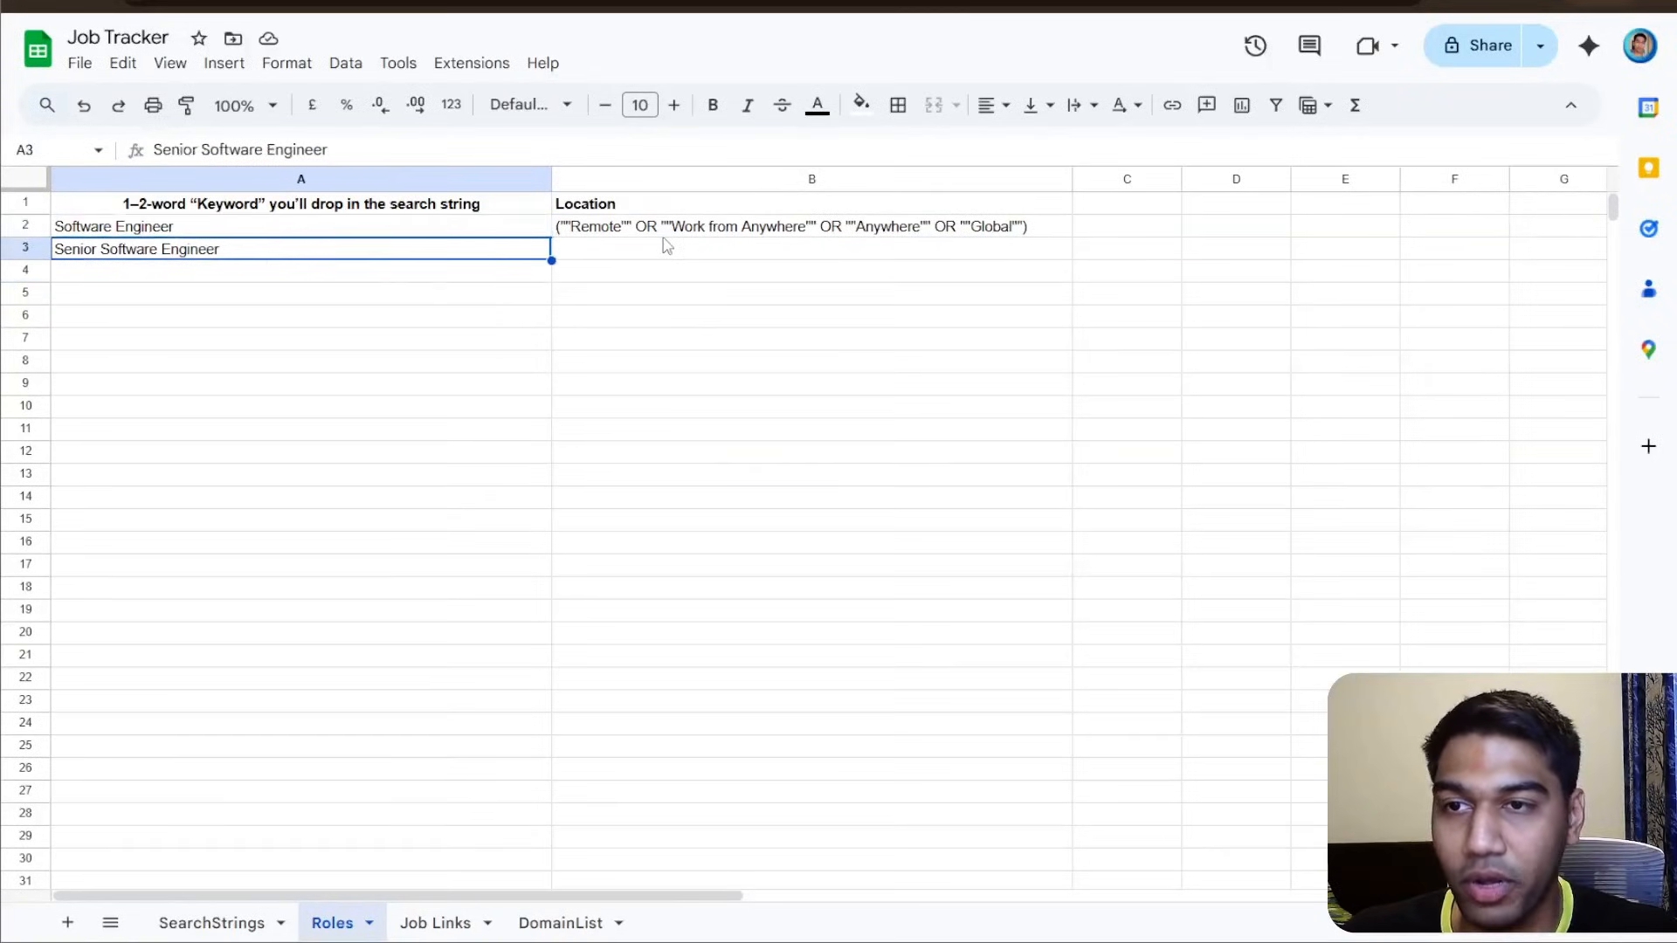
pyautogui.click(666, 234)
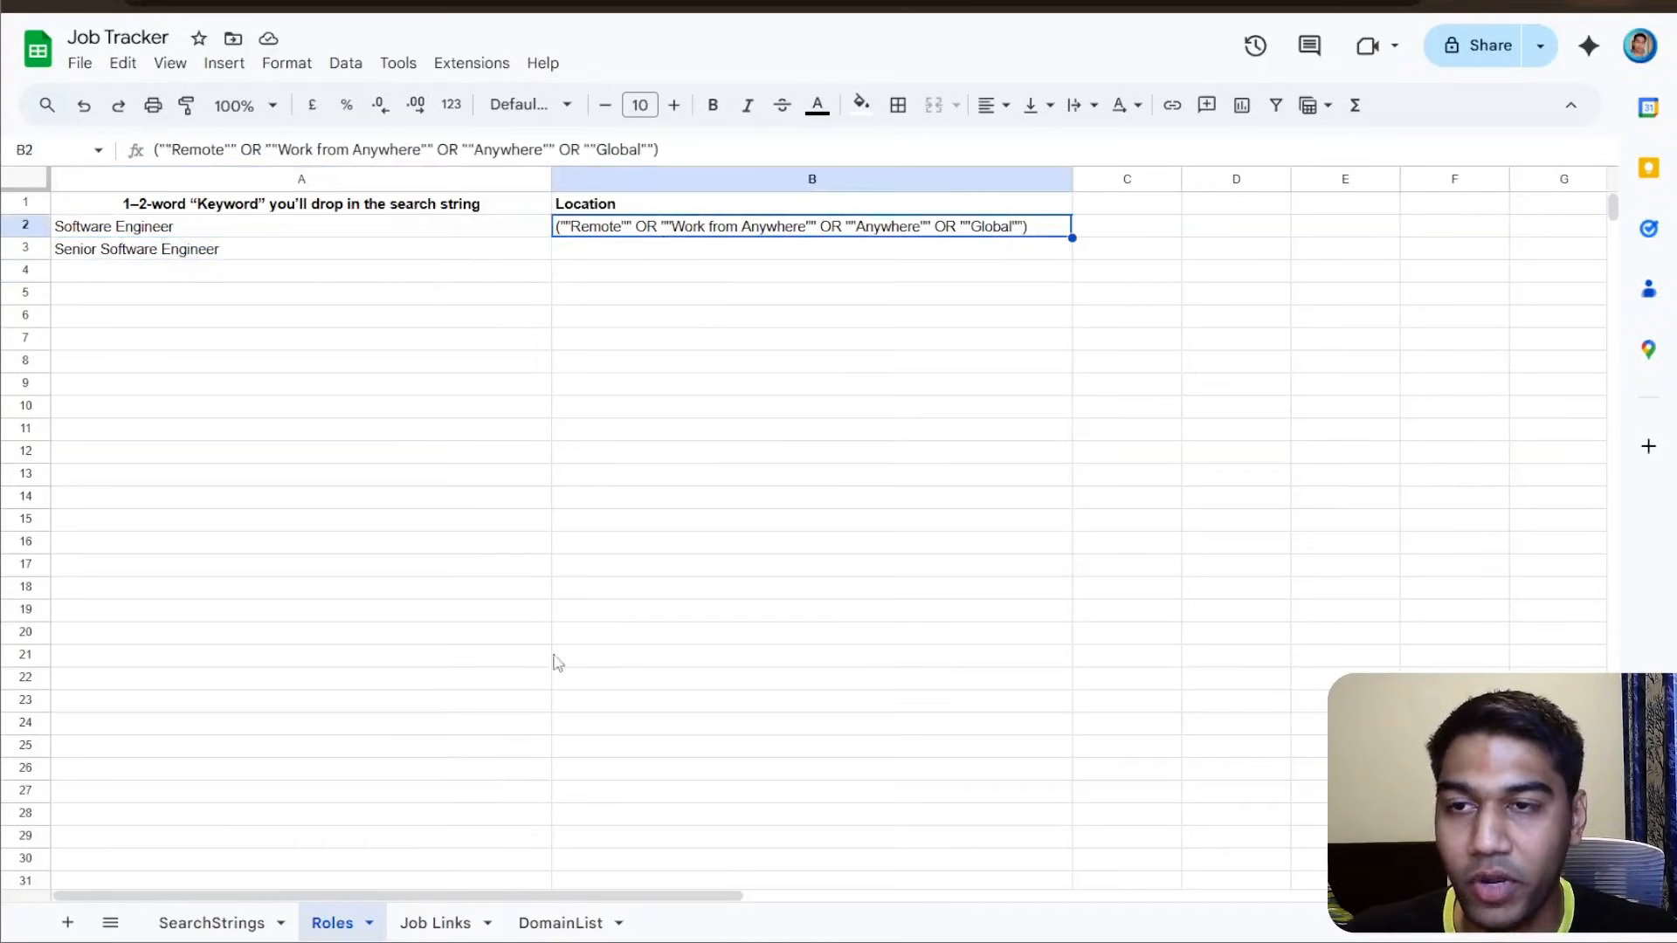
# - Check jobs.lever.co in the DomainList sheet, and search Google for greenhouse in a new browser tab to open the Greenhouse website
pyautogui.click(559, 923)
pyautogui.click(223, 232)
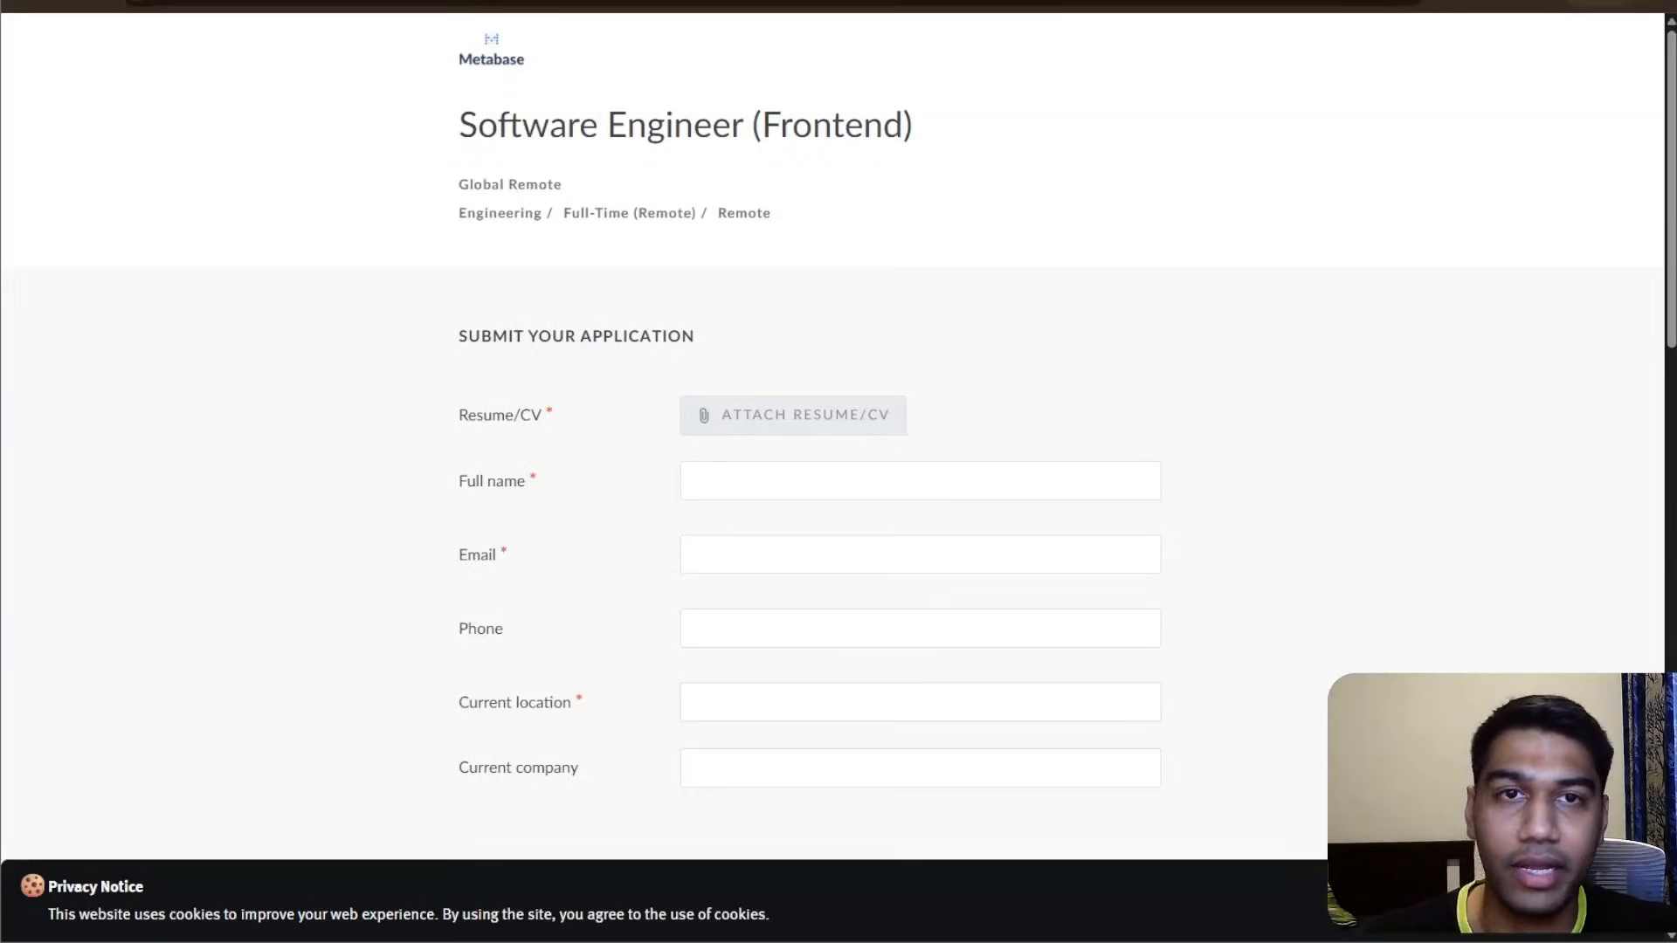
pyautogui.hotkey('ctrl', 't')
pyautogui.write('greenhouse')
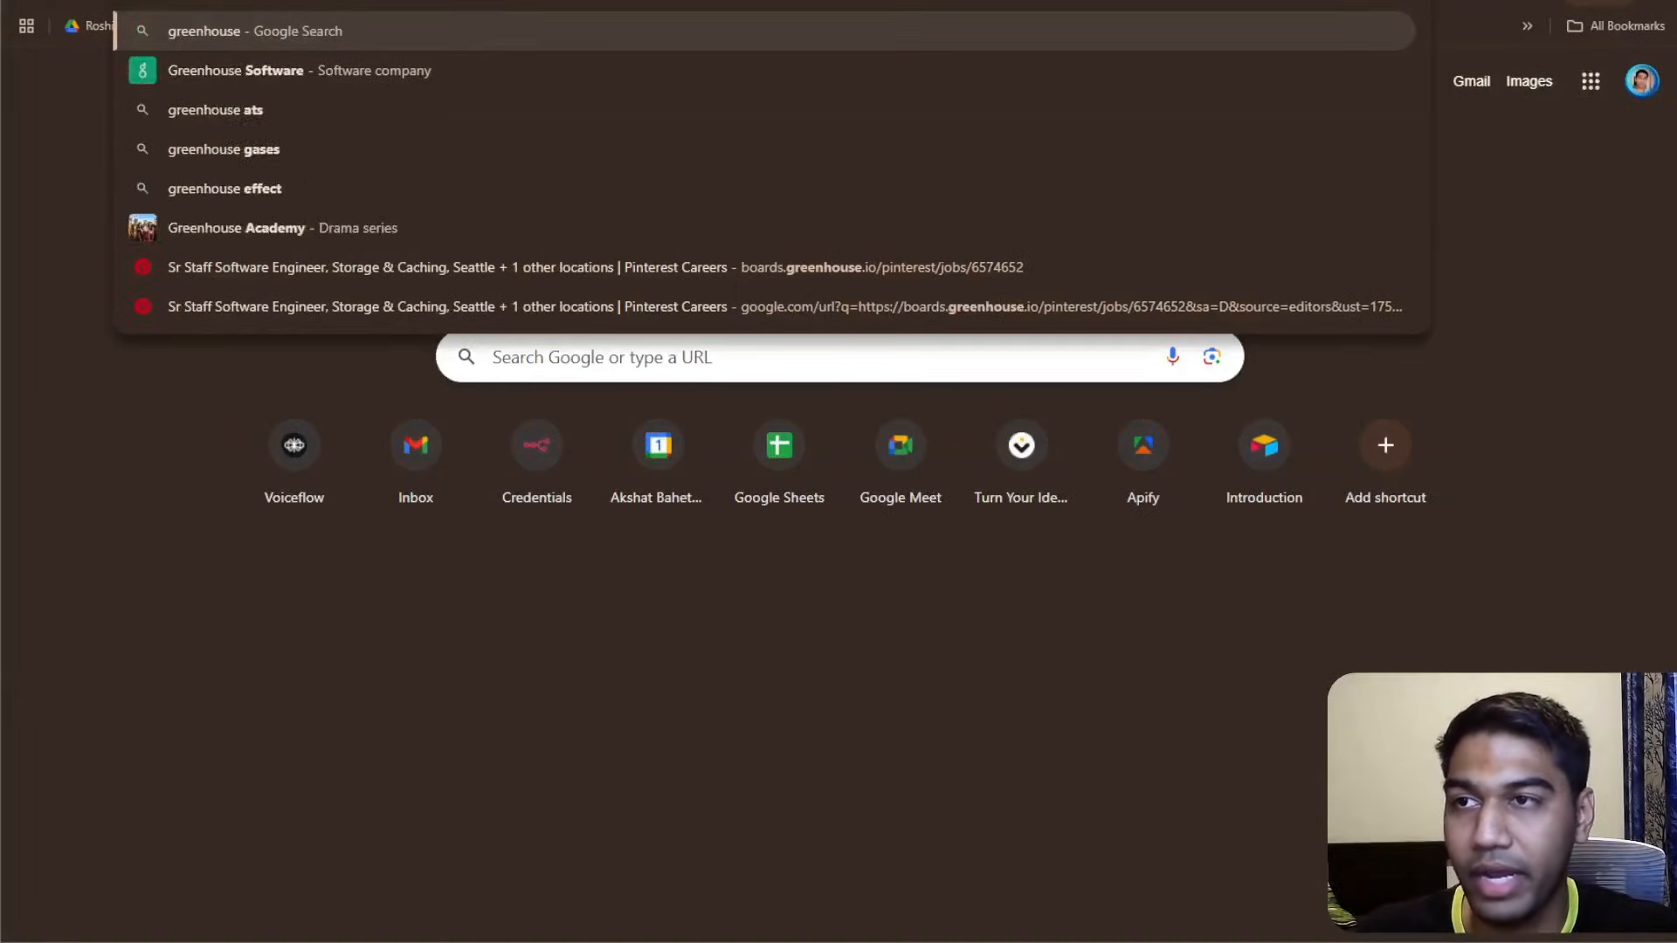
pyautogui.press('Return')
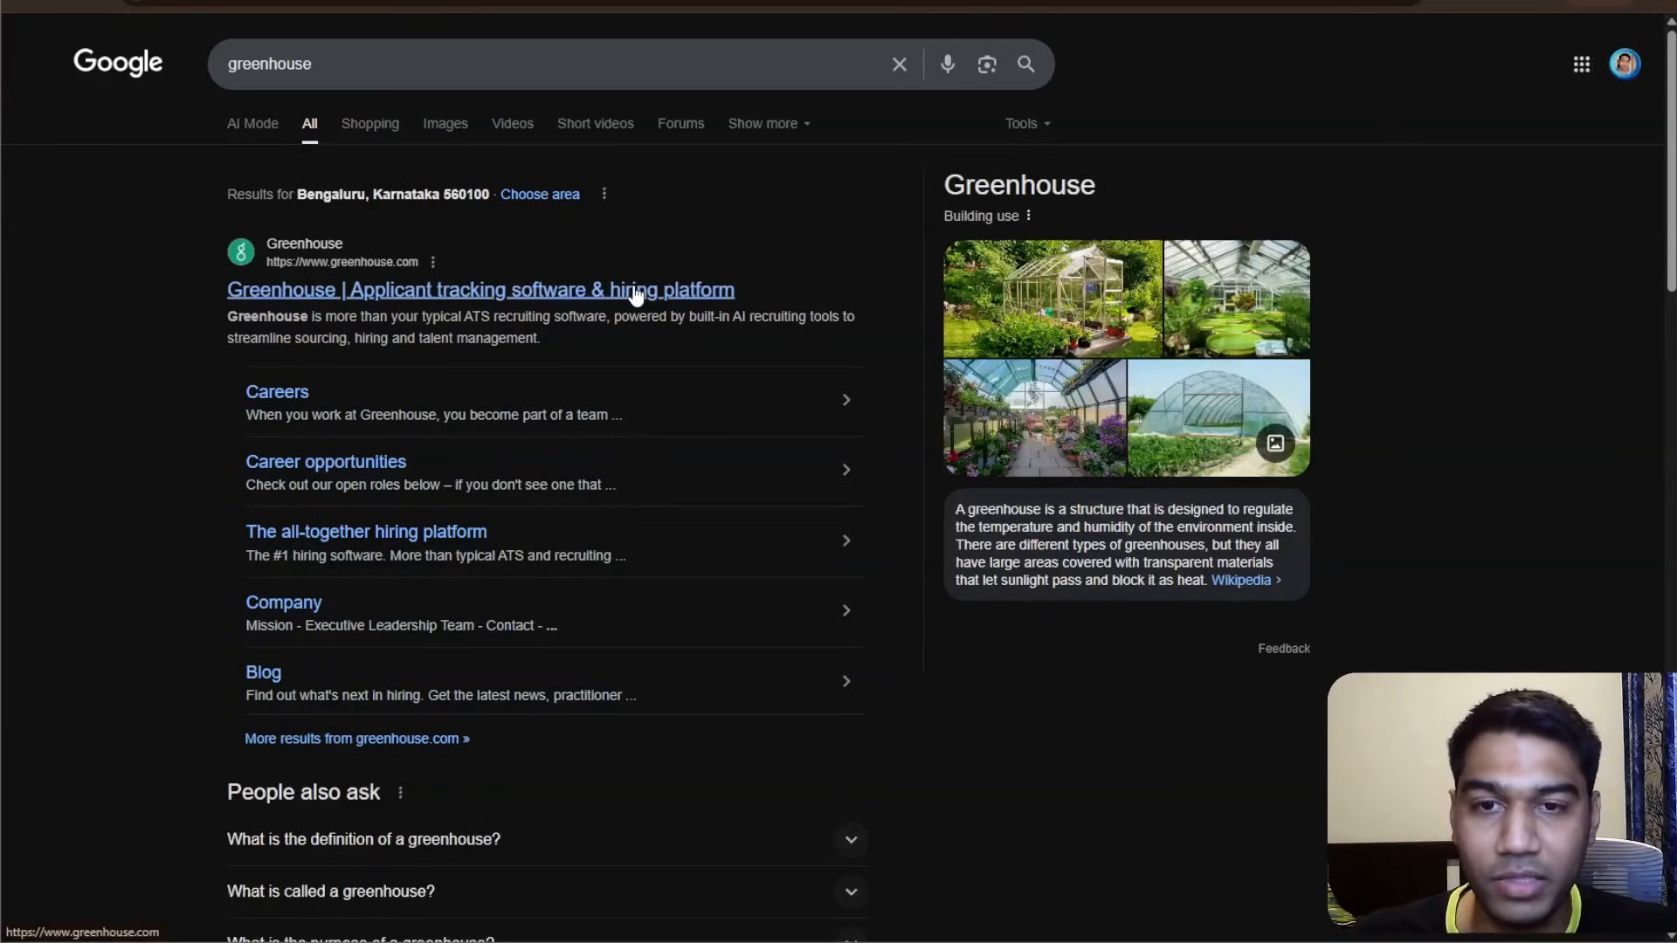
pyautogui.click(635, 294)
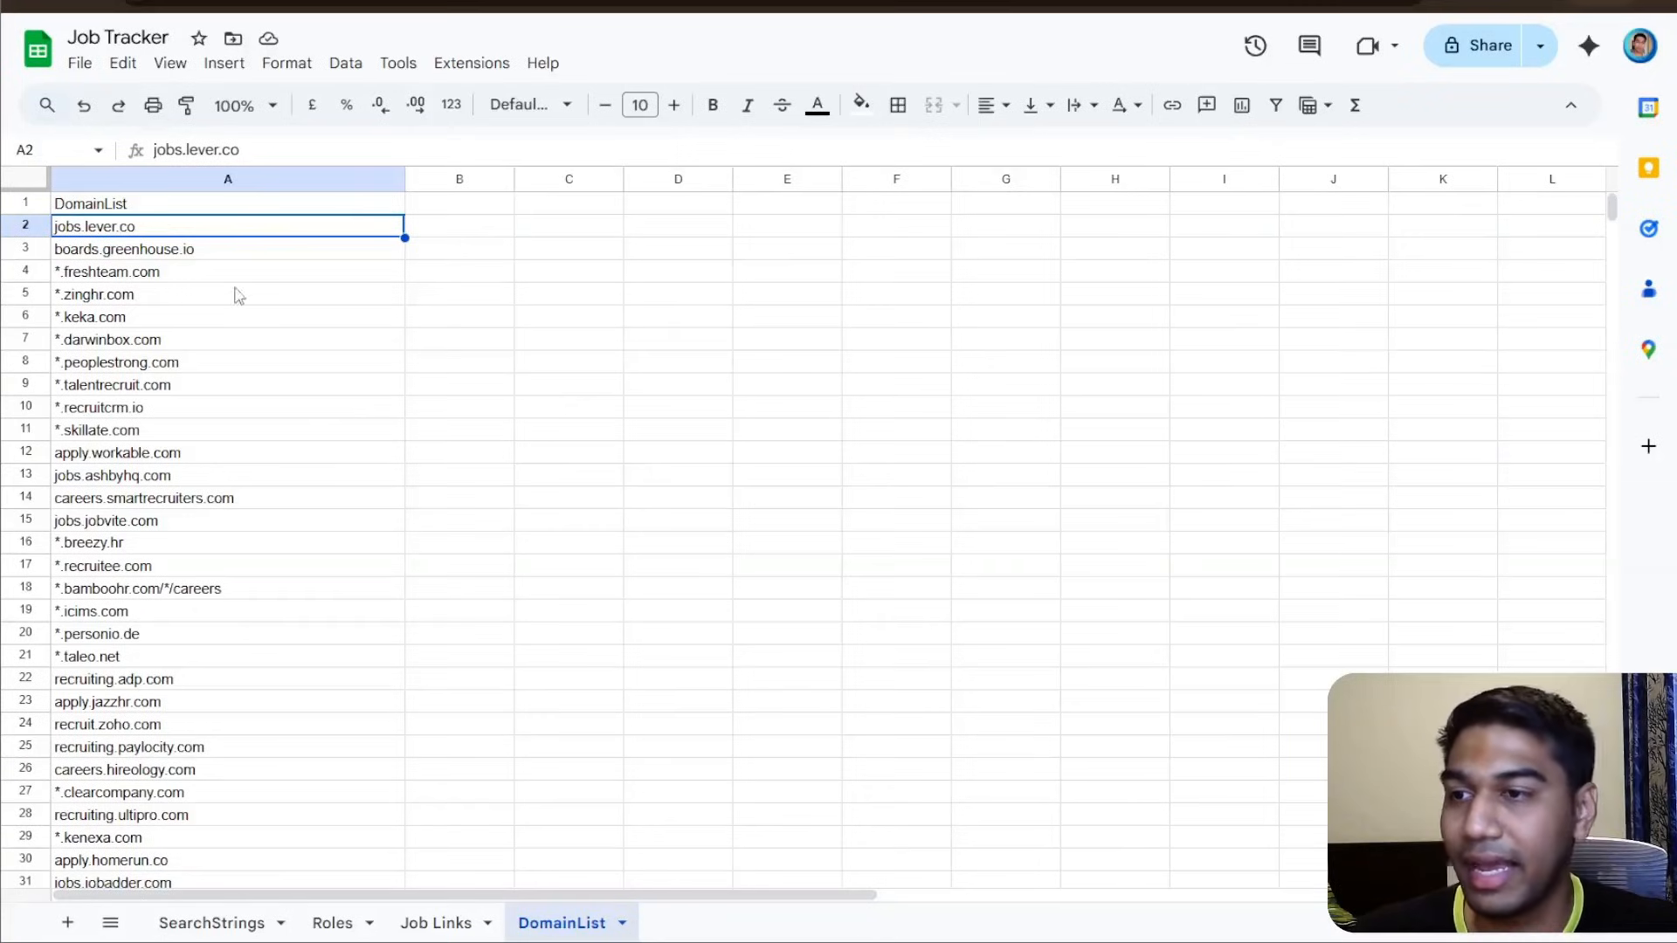
# - Return to the DomainList sheet and examine the job board domains, from boards.greenhouse.io in A3 down to A23
pyautogui.click(236, 292)
pyautogui.click(236, 256)
pyautogui.keyDown('shift'); pyautogui.click(232, 695); pyautogui.keyUp('shift')
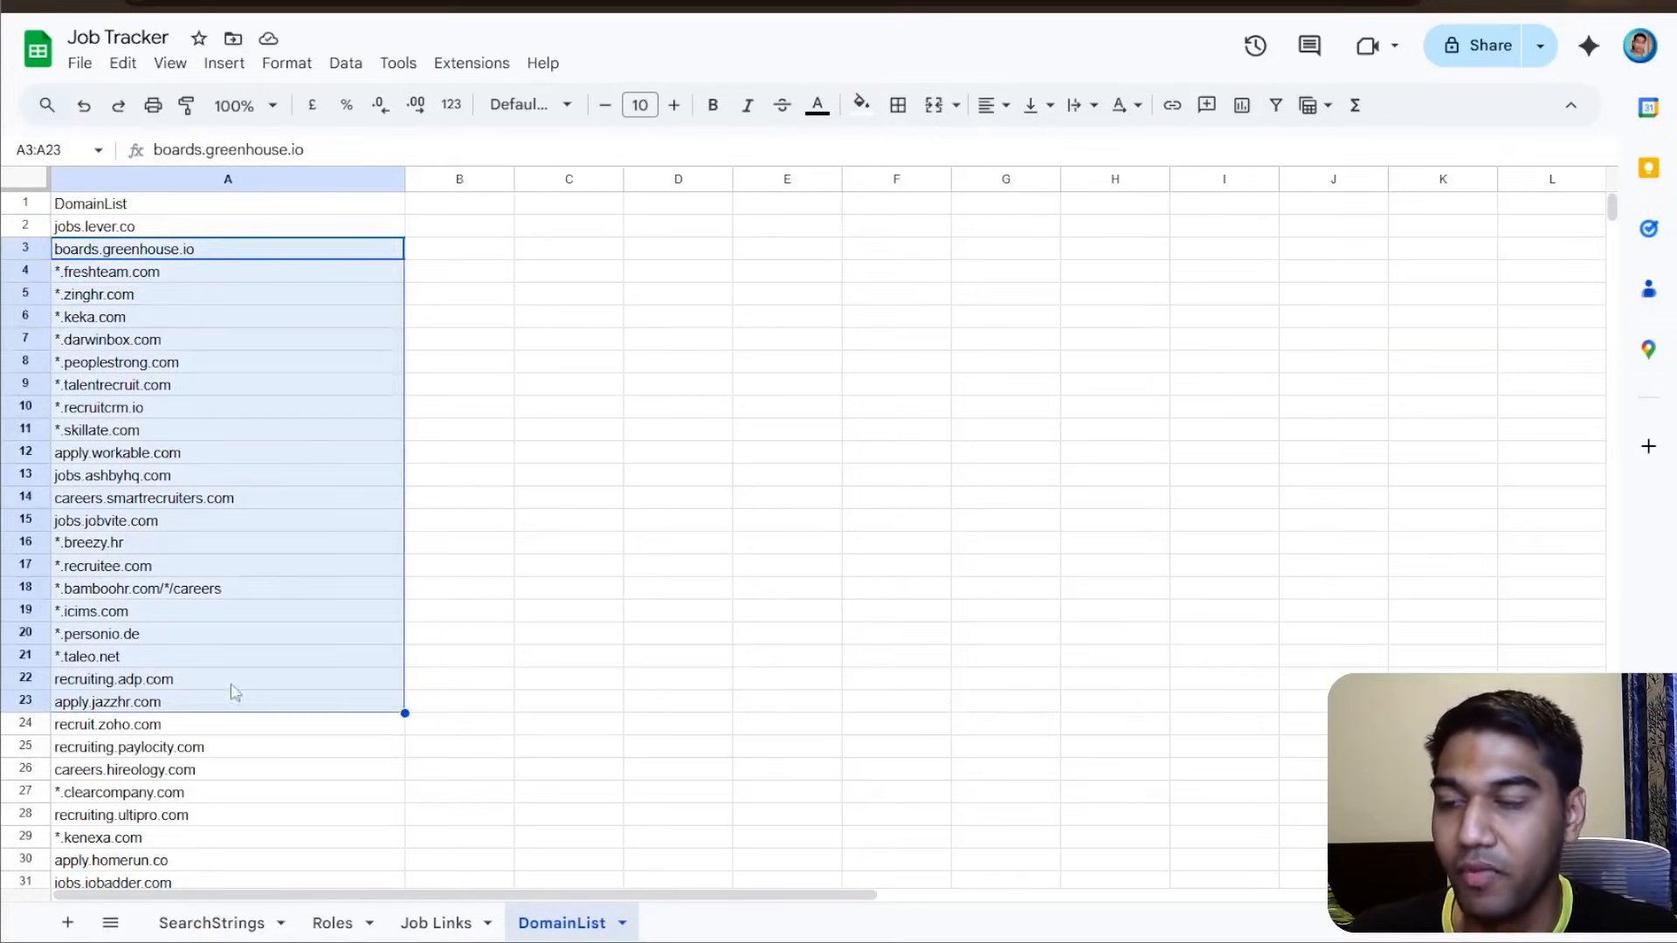
pyautogui.click(477, 410)
pyautogui.click(288, 254)
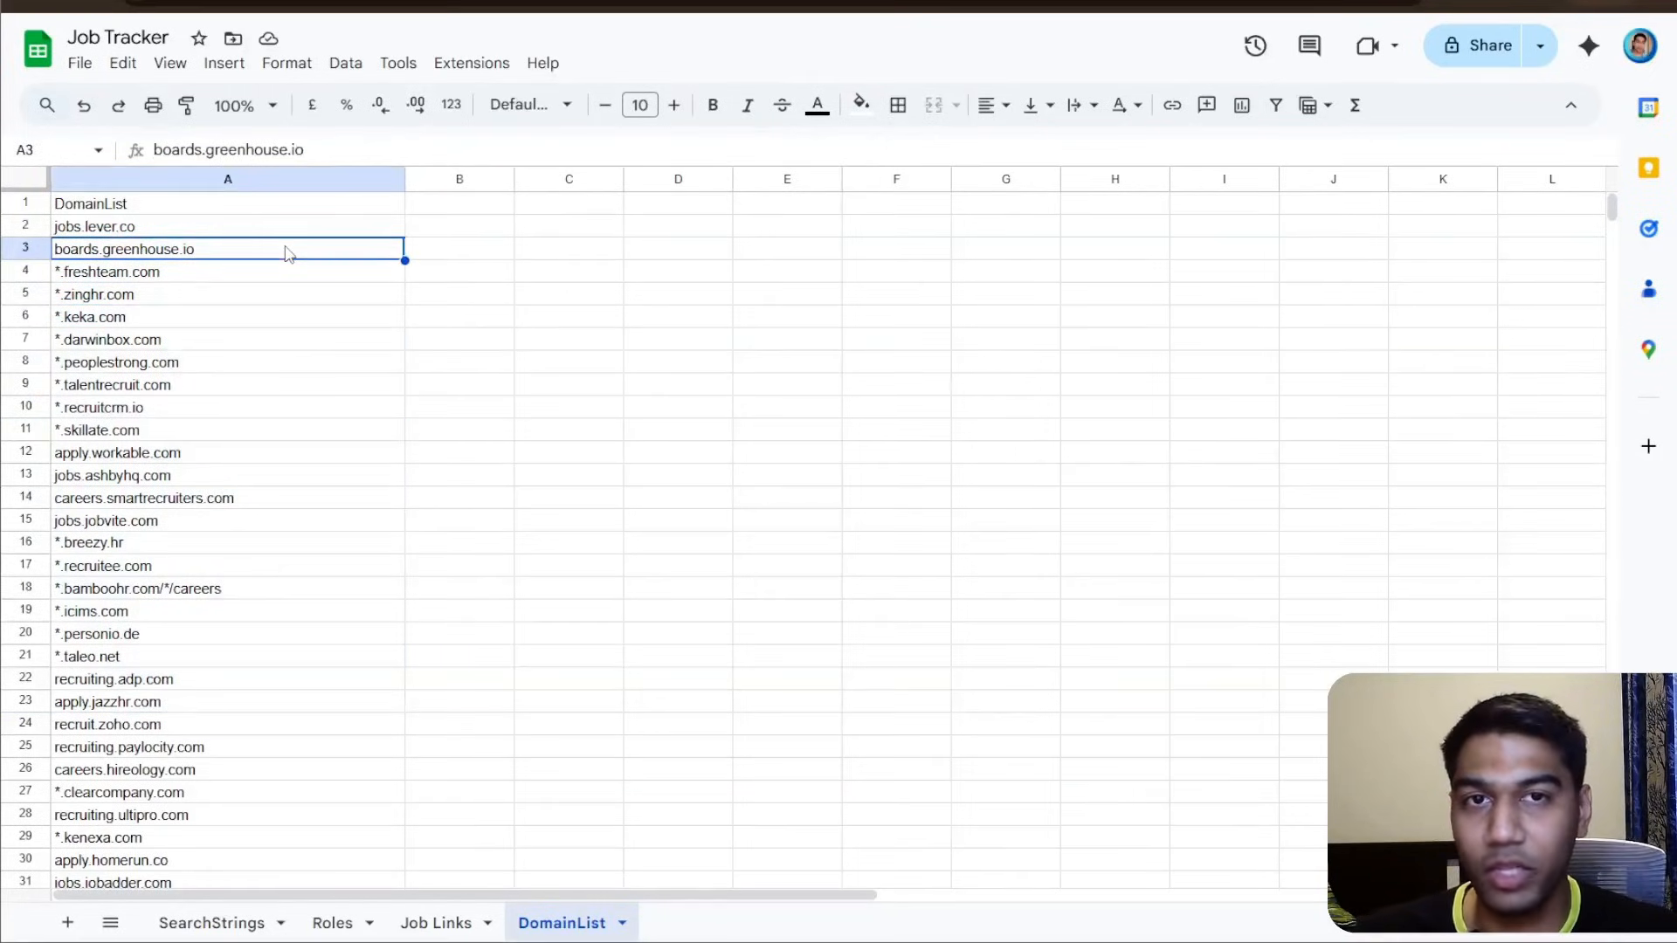
pyautogui.click(254, 214)
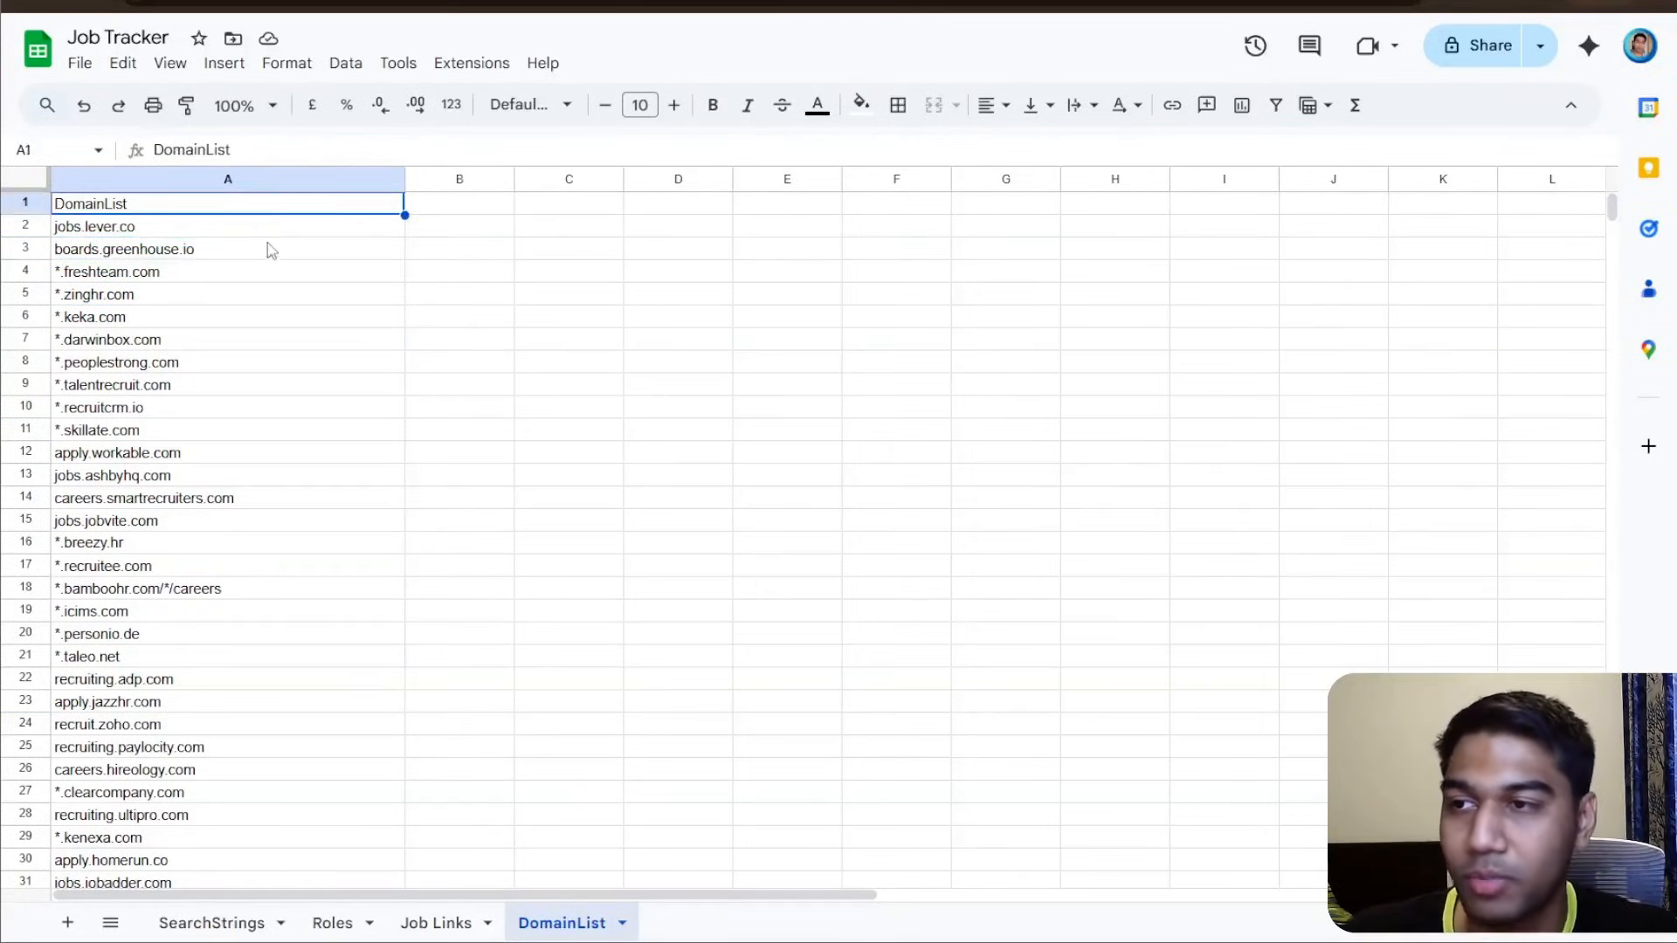
pyautogui.click(271, 253)
# - Add app.domain.com in cell A37, the first empty row below the DomainList entries
pyautogui.scroll(-5, 271, 253)
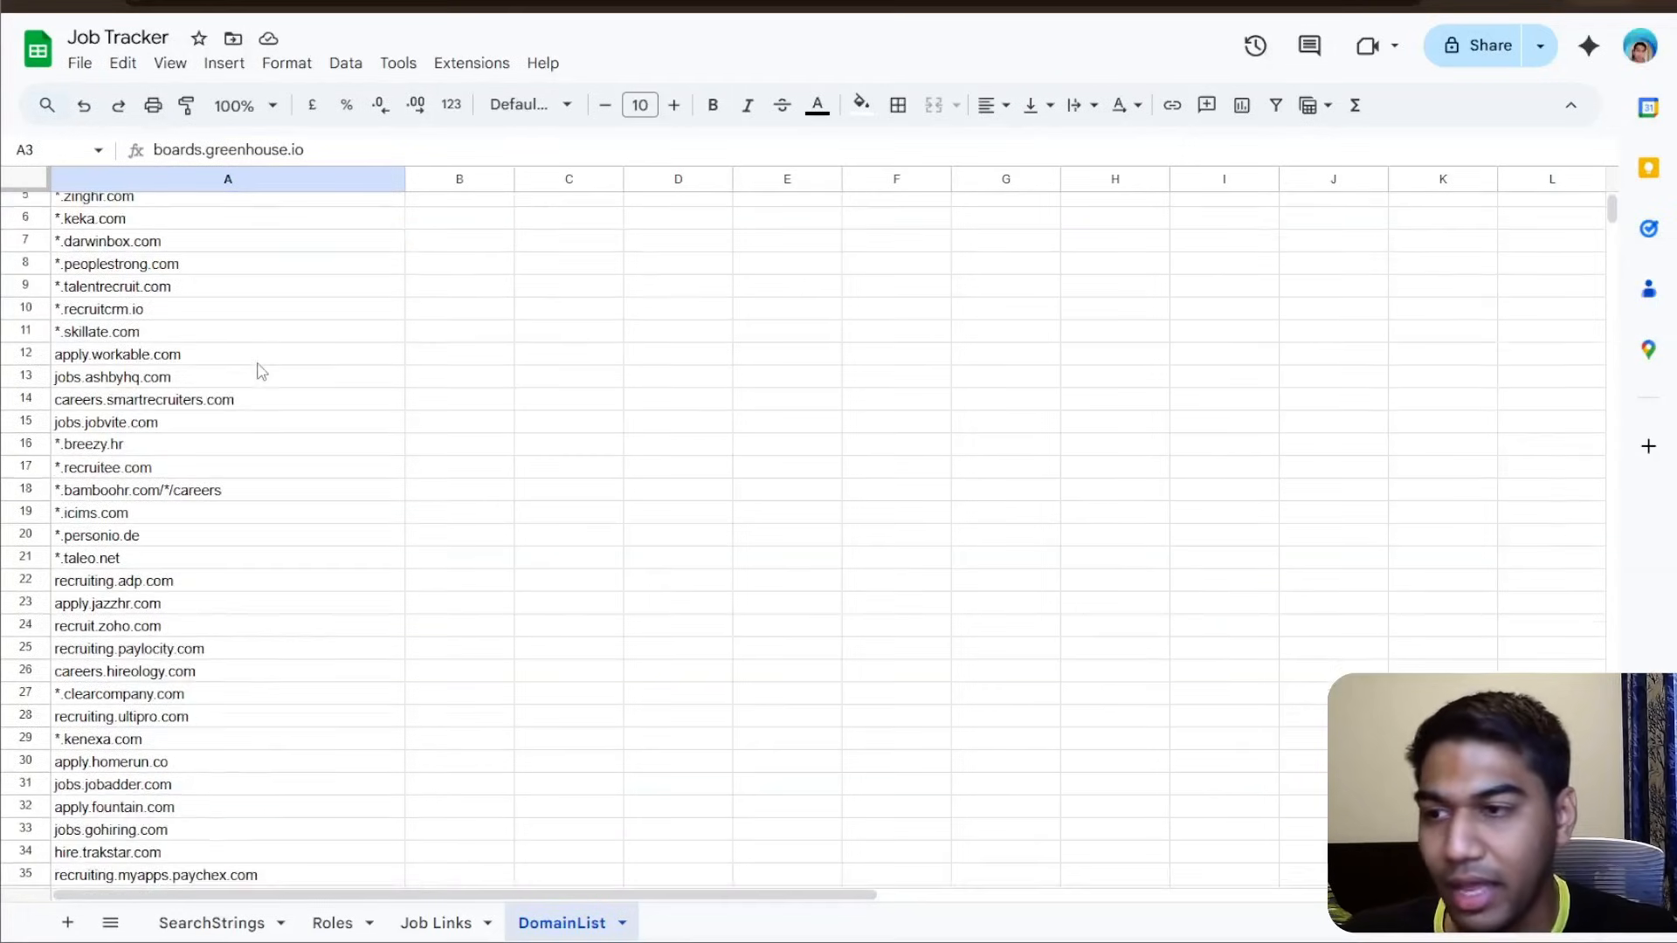
pyautogui.click(227, 648)
pyautogui.click(221, 633)
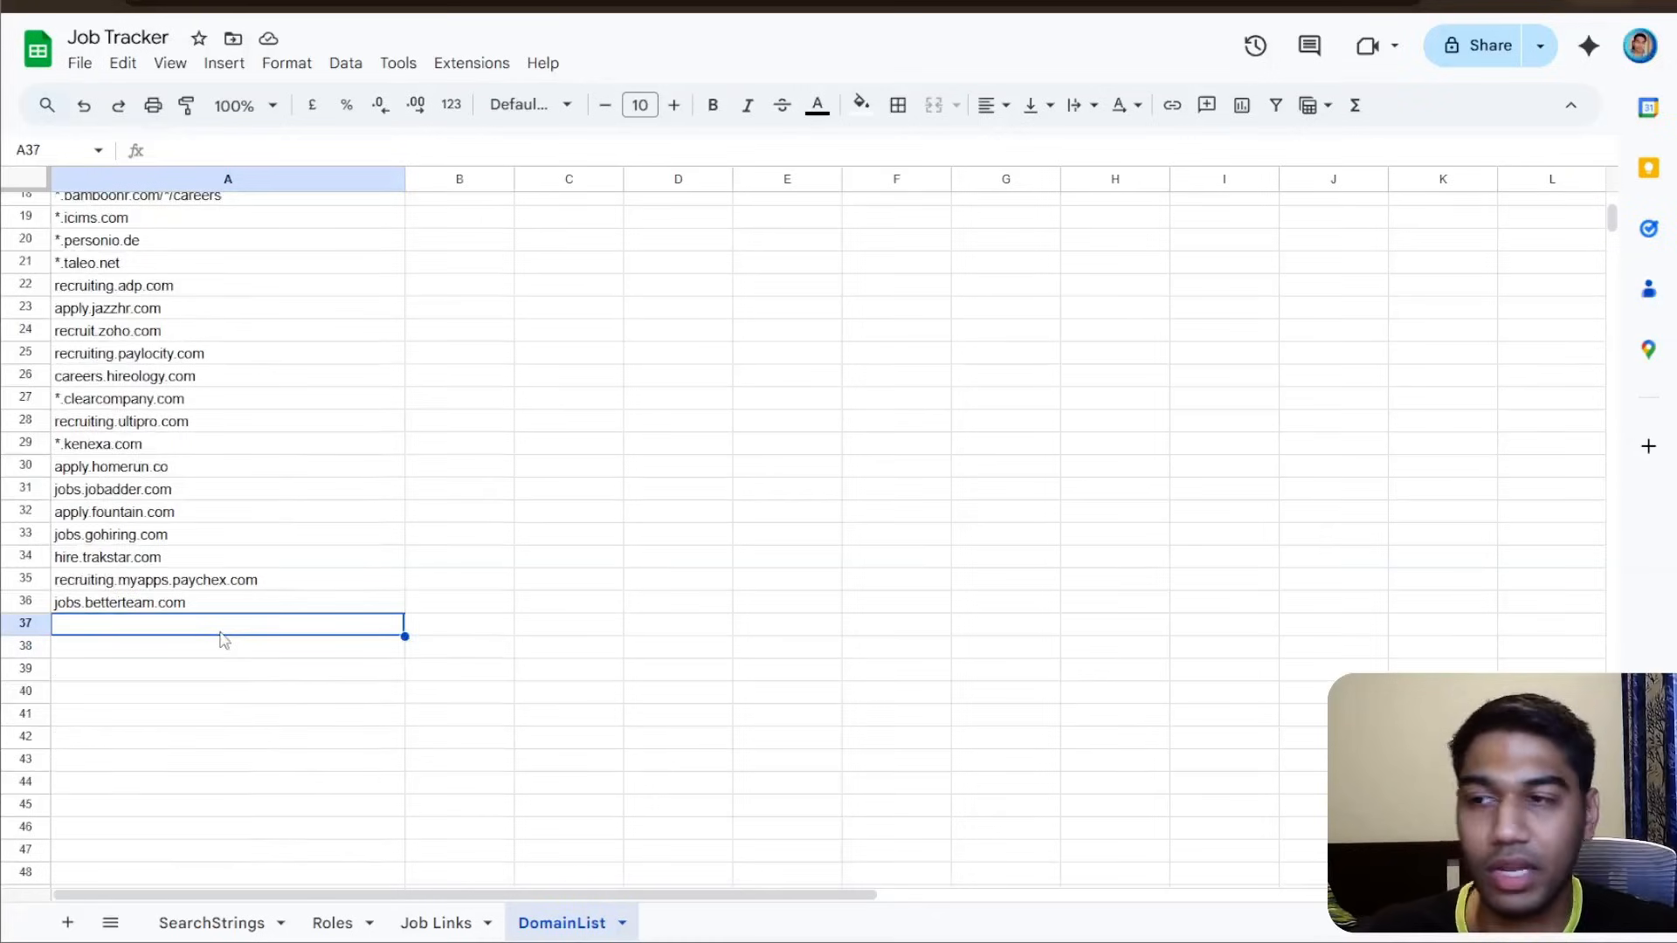
pyautogui.write('app.dop')
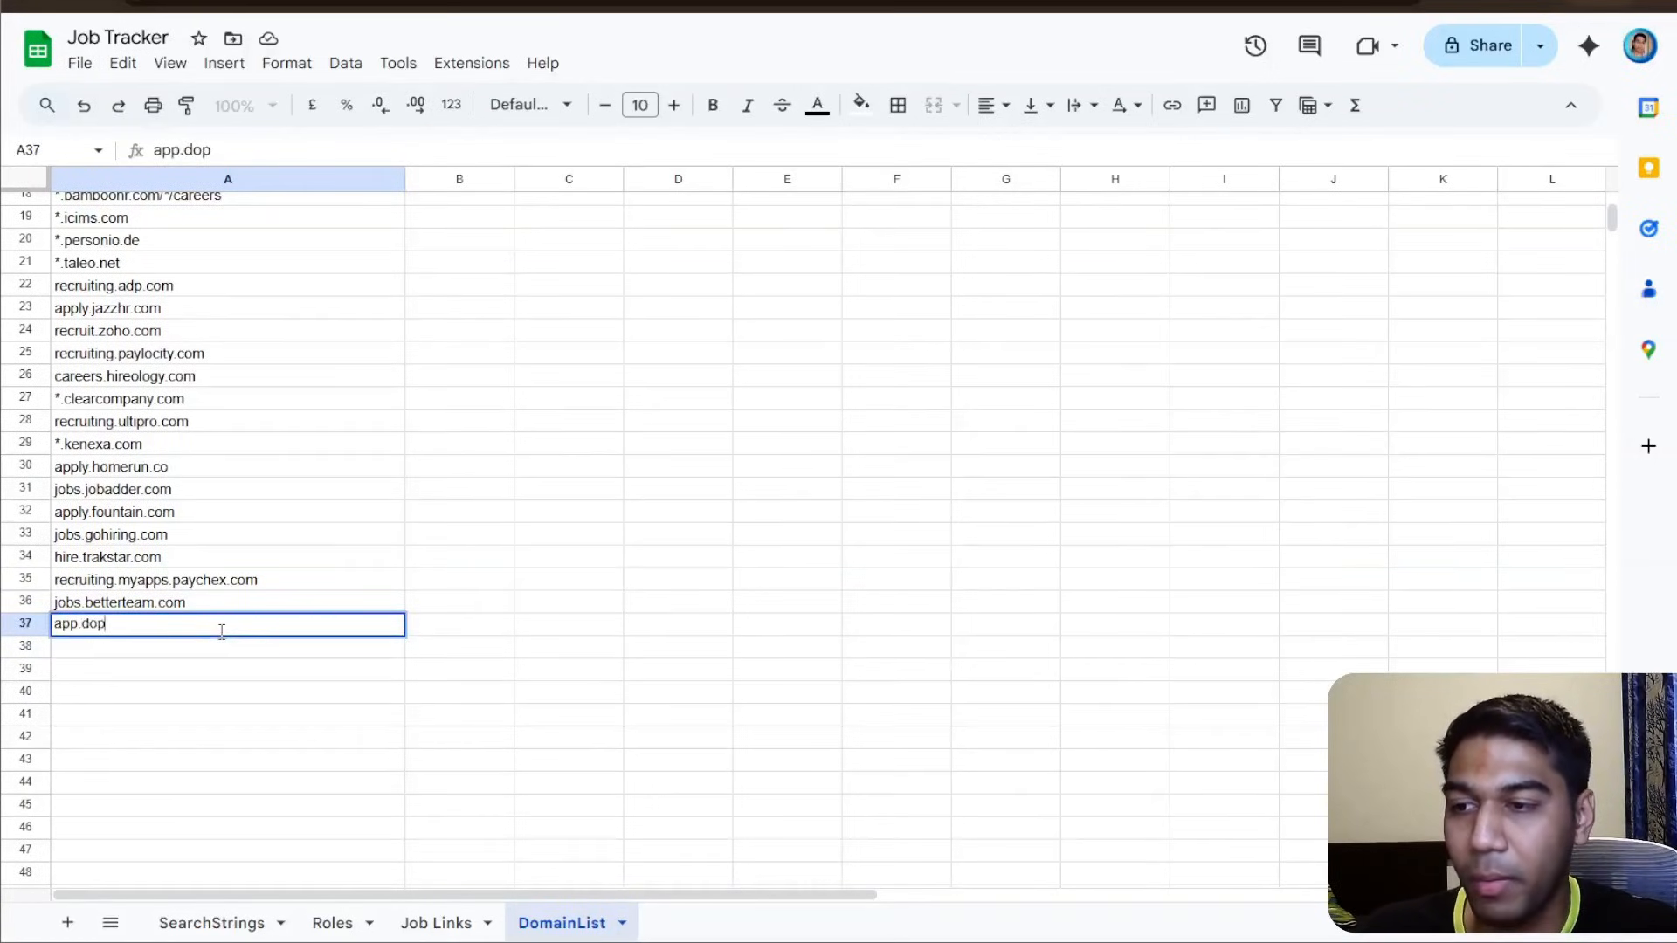
pyautogui.press('BackSpace')
pyautogui.write('main.n')
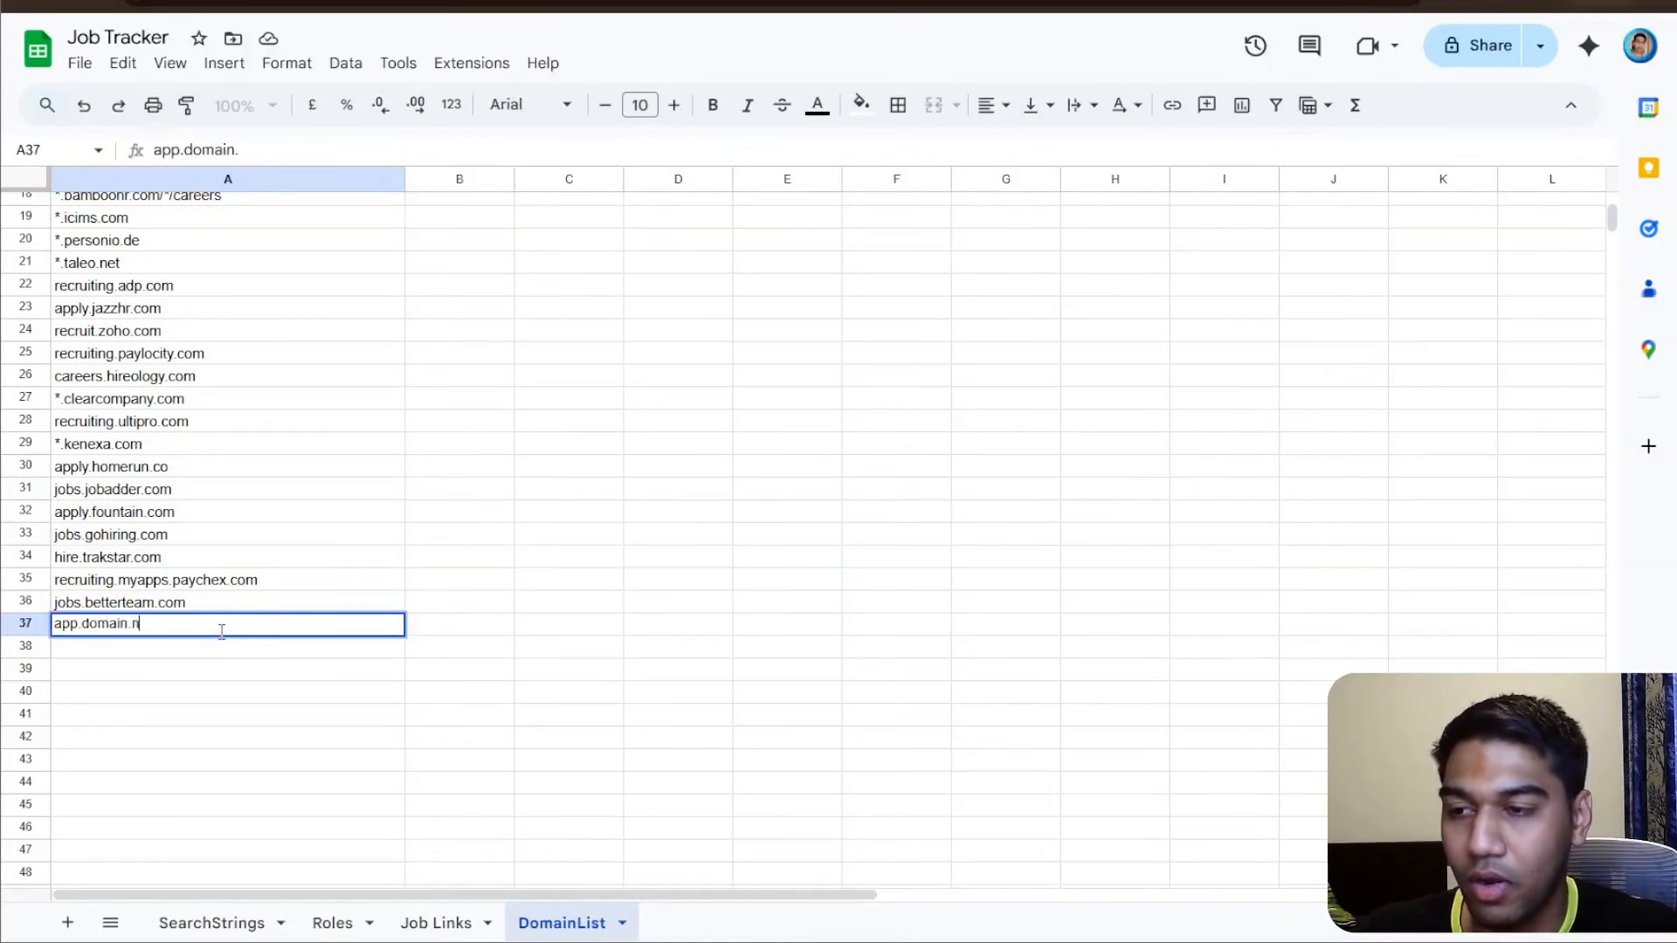
pyautogui.write('am')
pyautogui.press('BackSpace')
pyautogui.press('BackSpace')
pyautogui.press('BackSpace')
pyautogui.write('com')
pyautogui.press('Return')
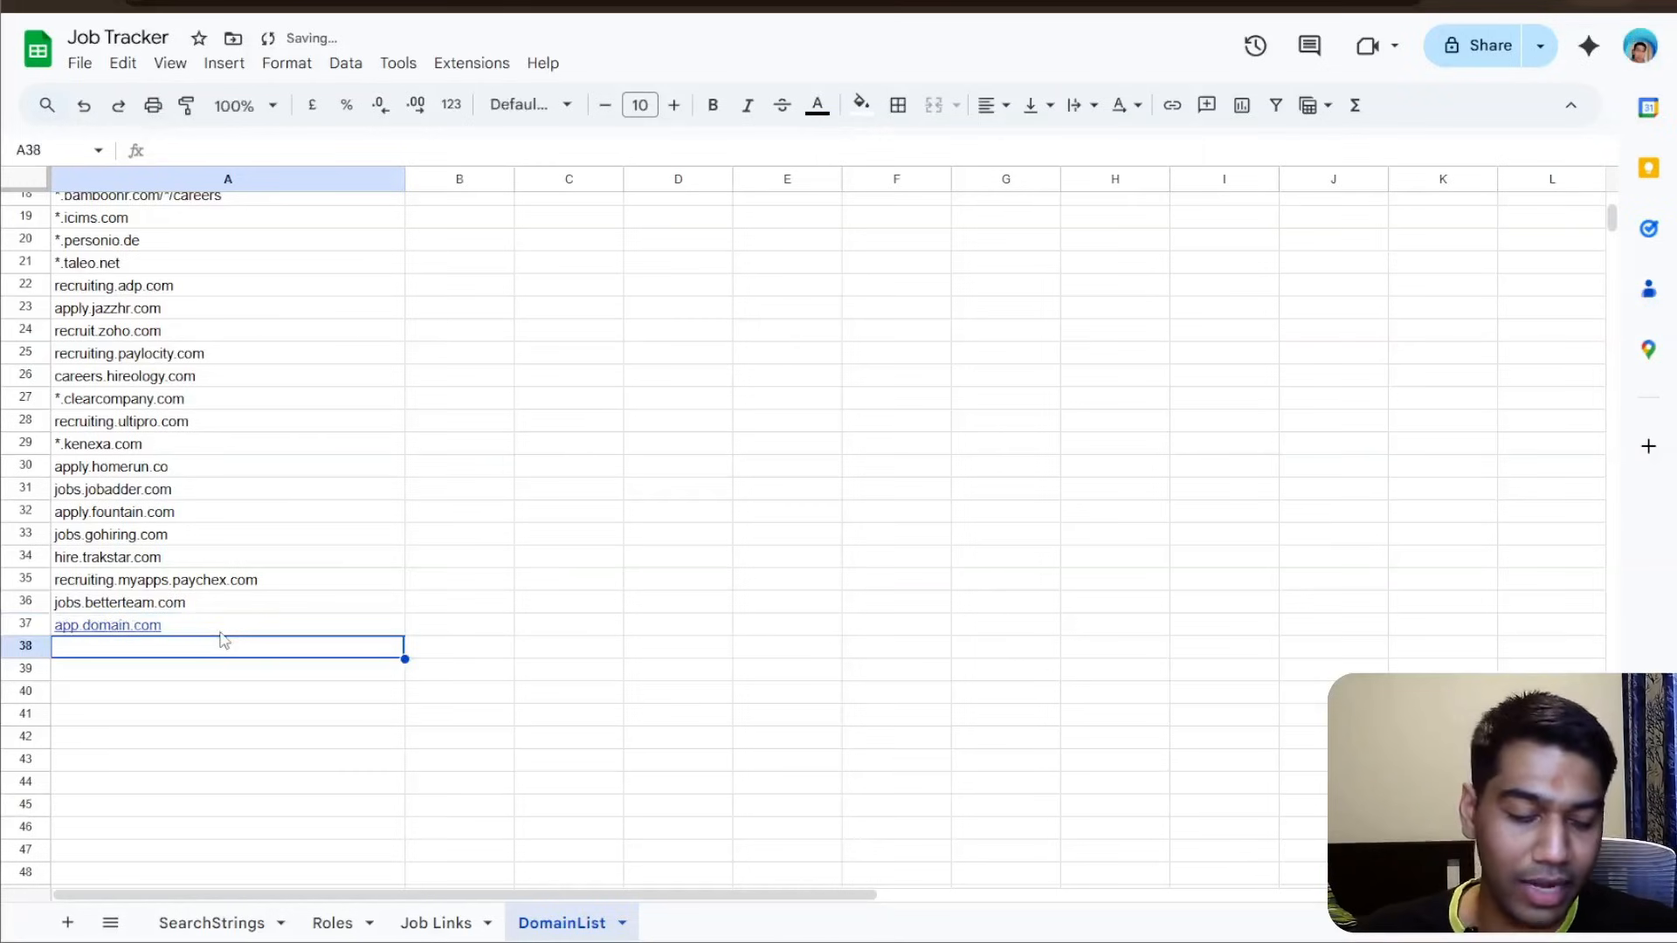
# - Clear the sample domain from A37 and select jobs.lever.co in A2 of the DomainList sheet
pyautogui.click(221, 633)
pyautogui.press('Delete')
pyautogui.scroll(5, 286, 681)
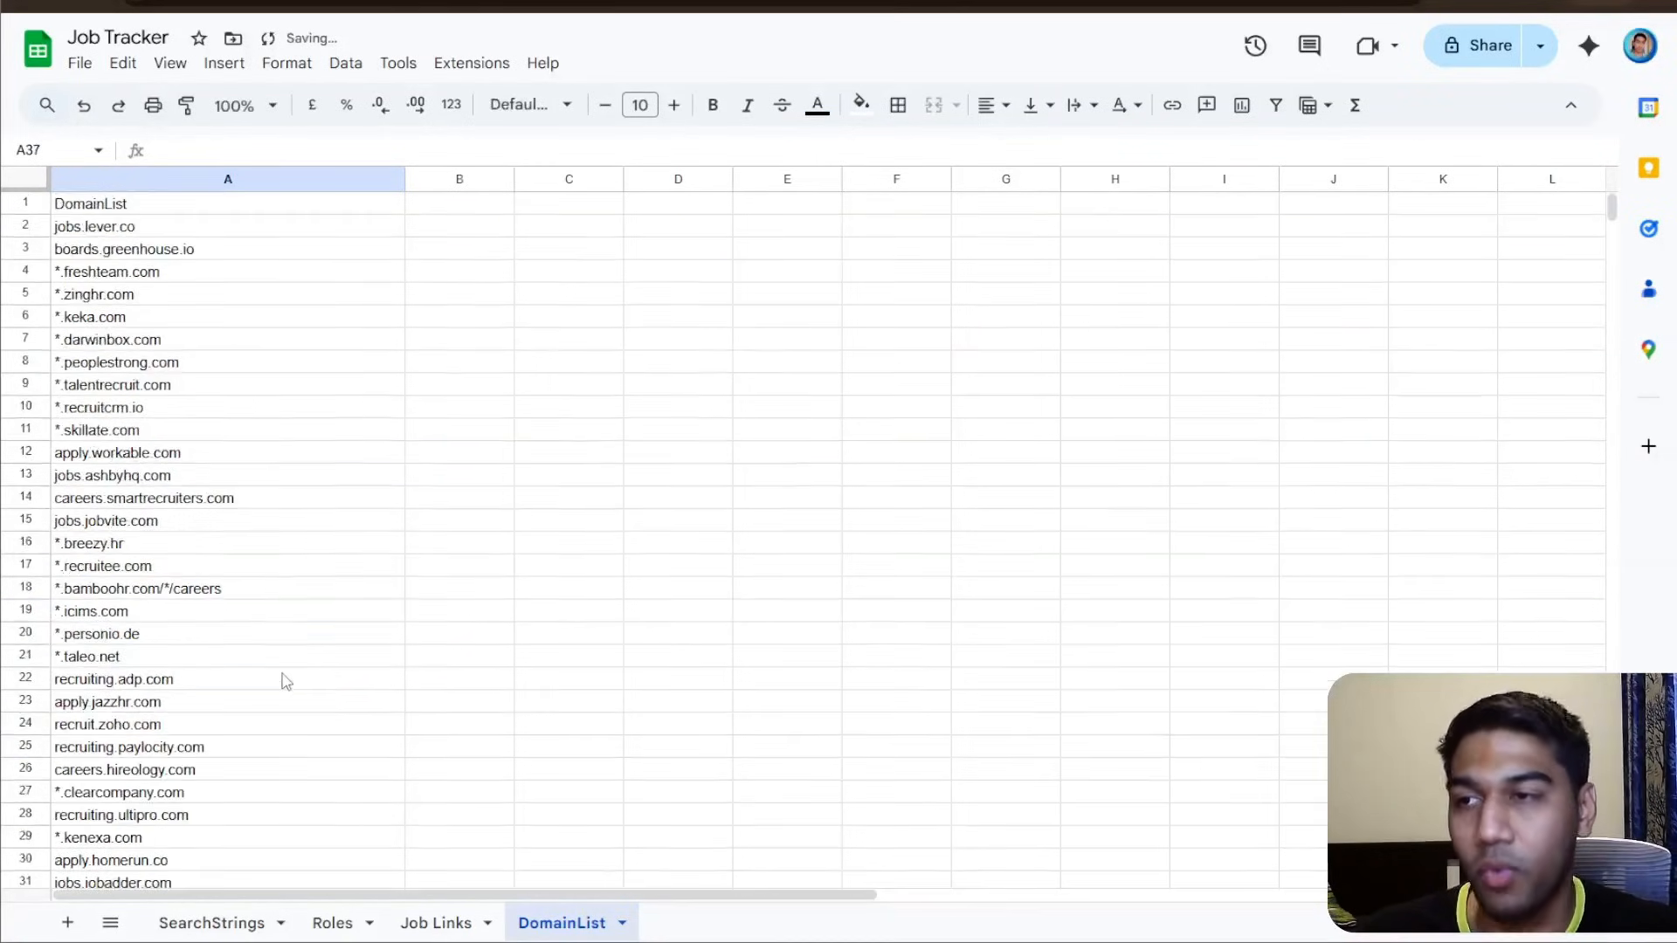
pyautogui.click(122, 297)
pyautogui.click(140, 229)
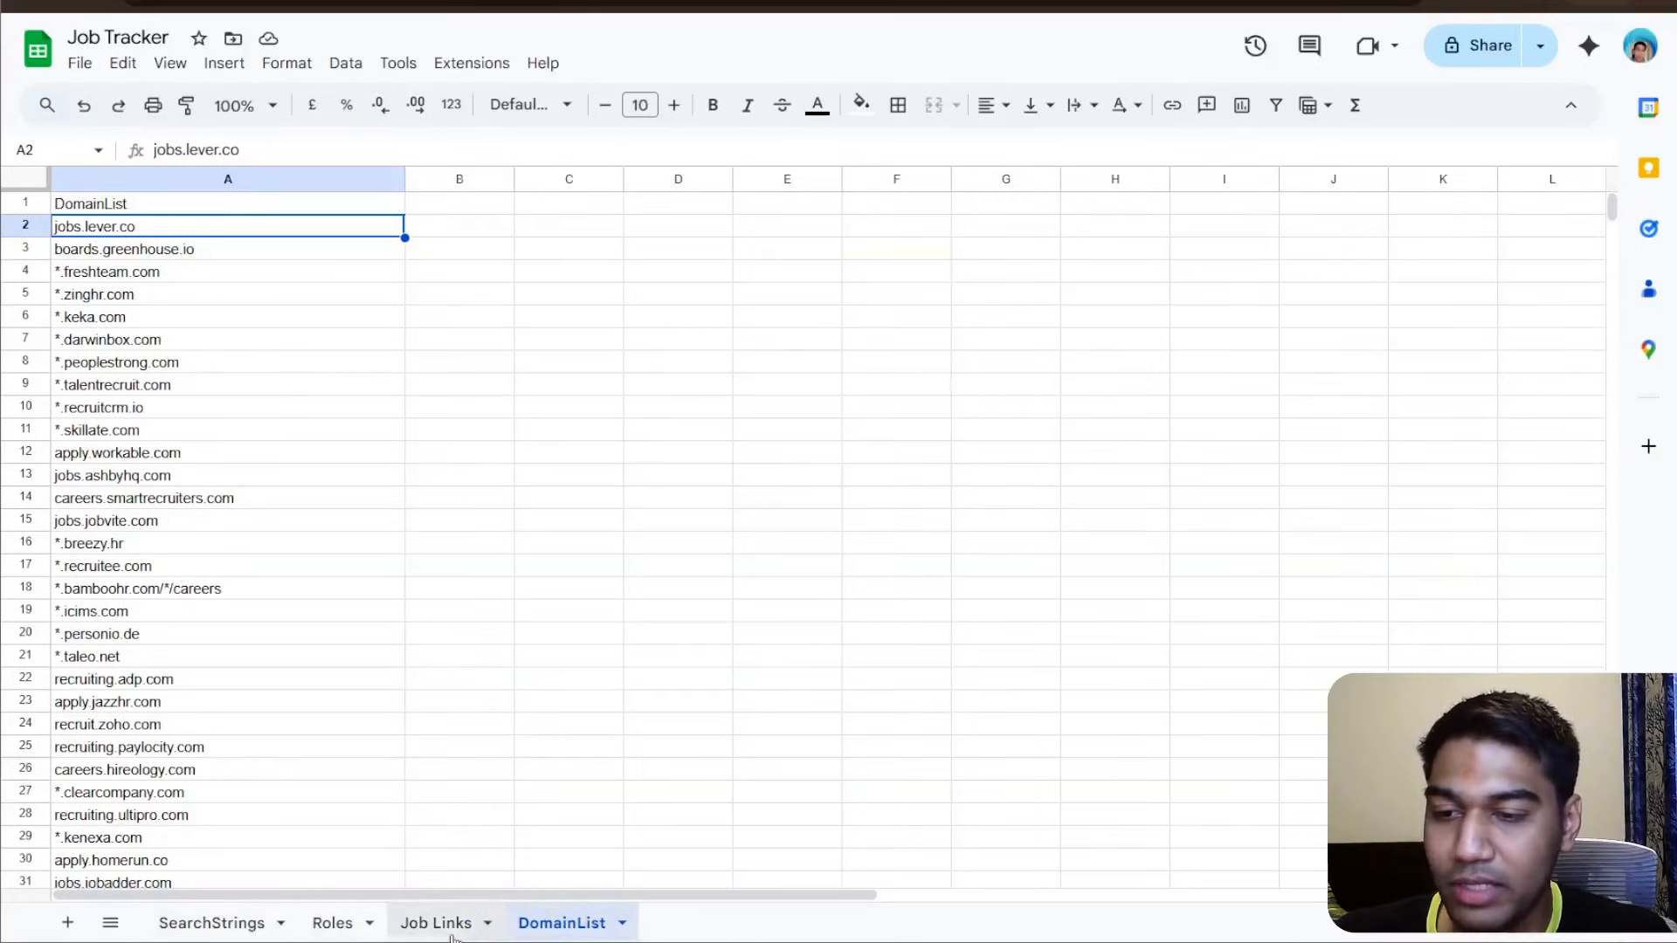
# - Review the role keywords in column A and the remote location condition in B2 of the Roles sheet
pyautogui.click(332, 924)
pyautogui.click(183, 232)
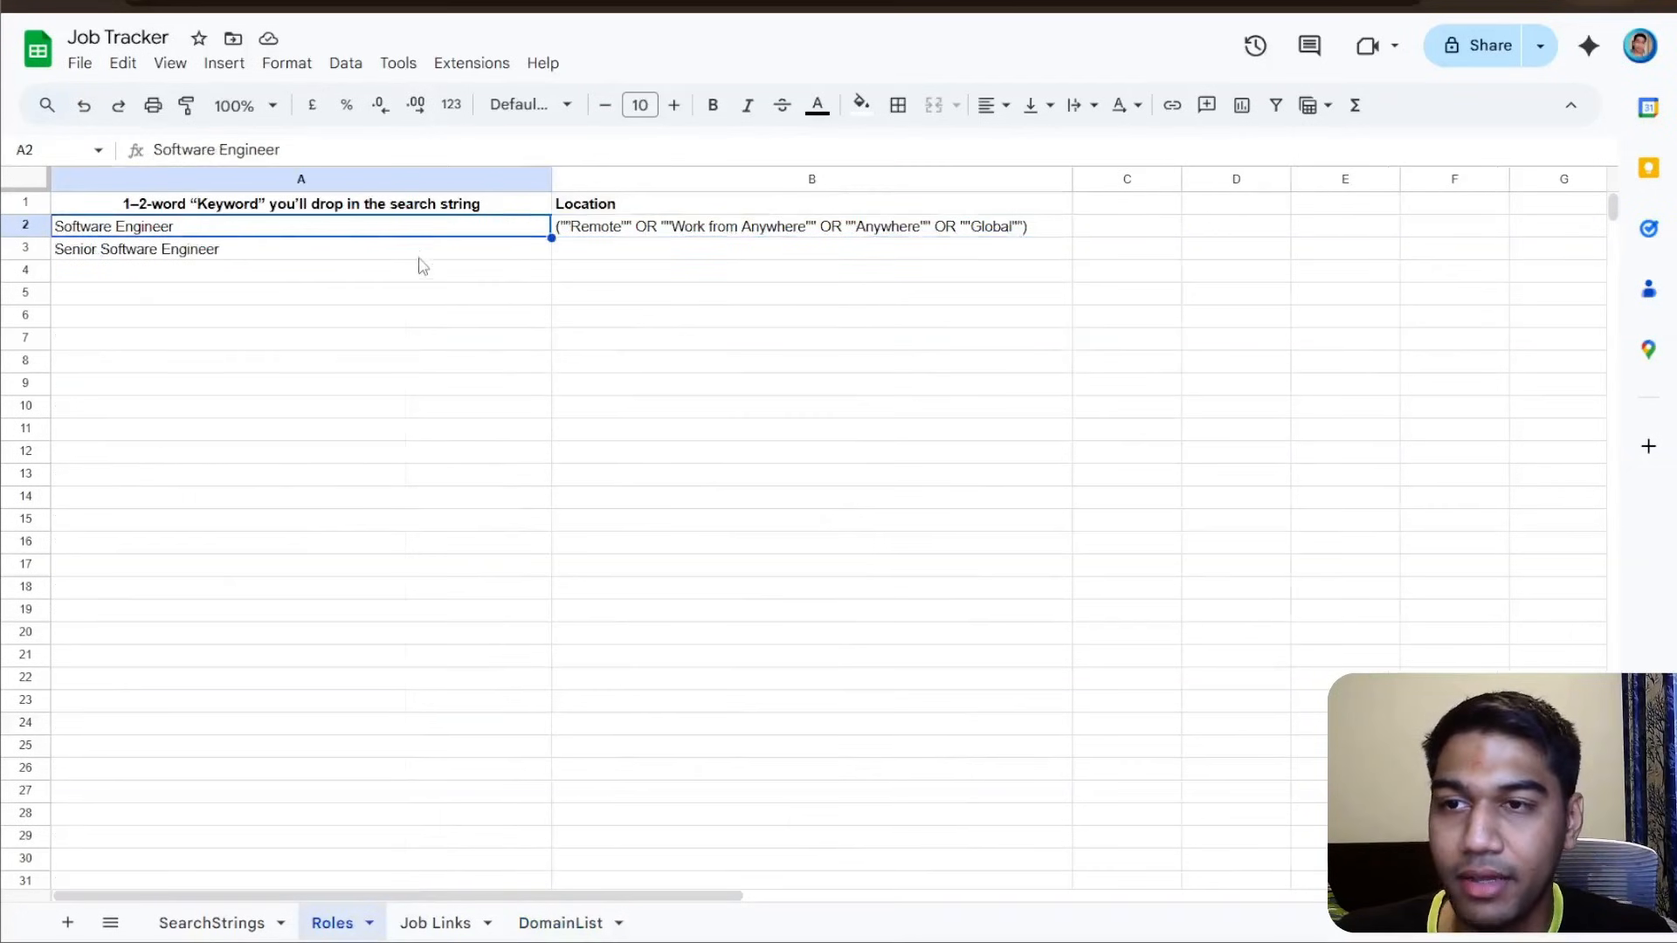
pyautogui.click(421, 255)
pyautogui.click(716, 227)
# - Examine the generated search strings and the A2 array formula in the SearchStrings sheet
pyautogui.click(260, 931)
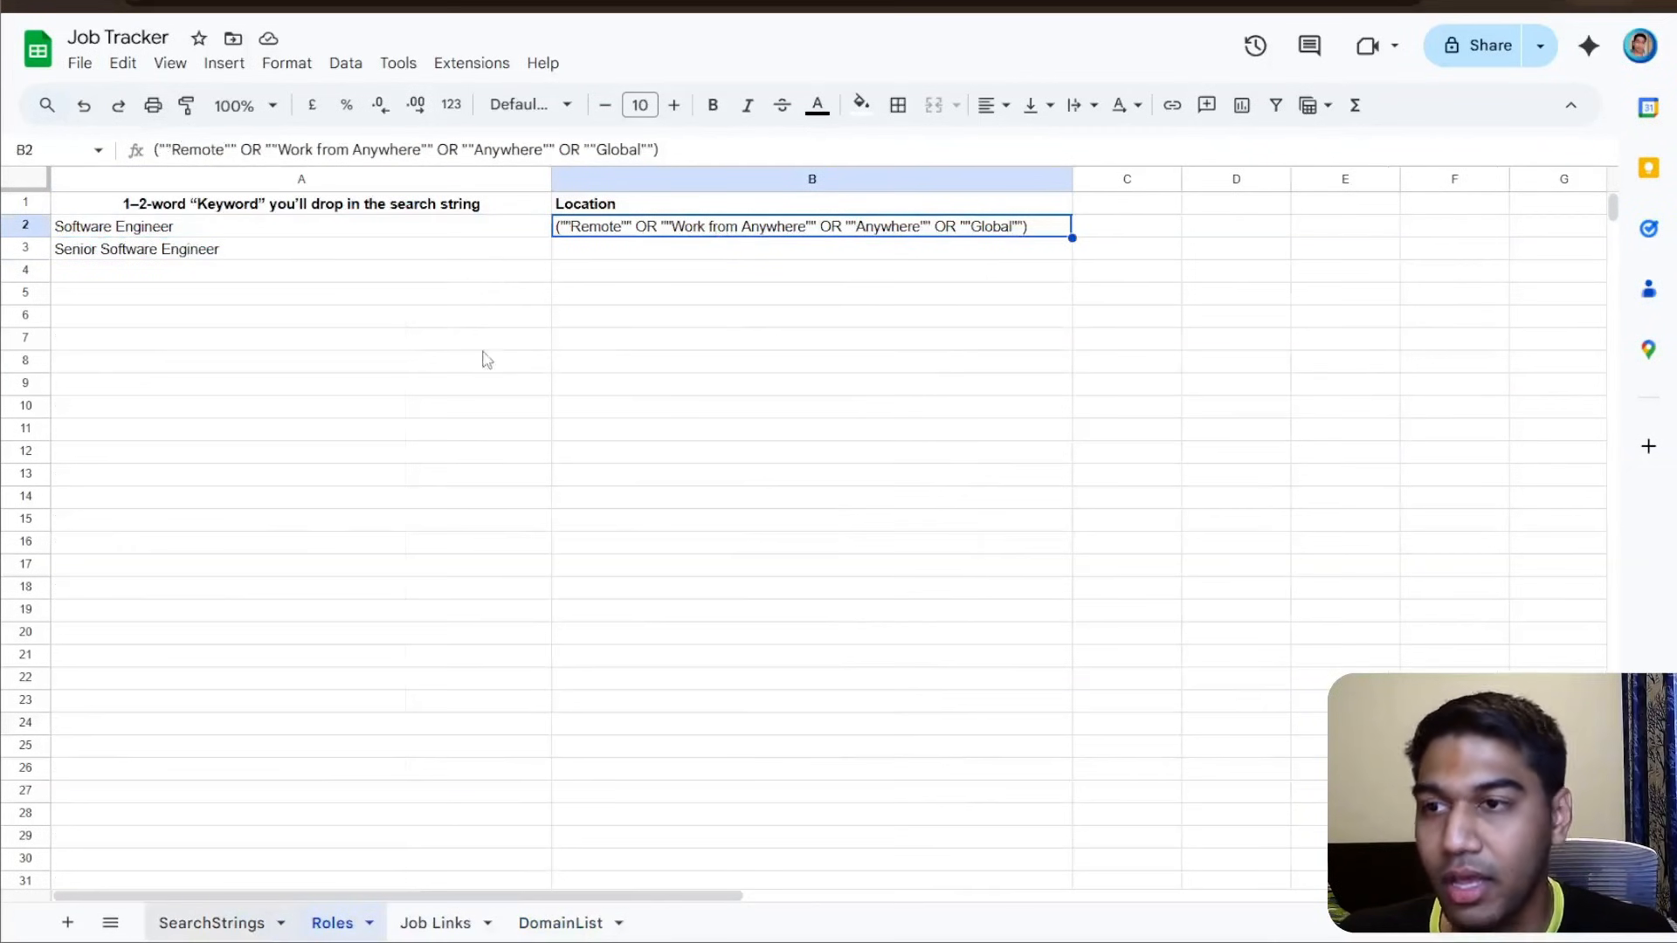
pyautogui.click(577, 229)
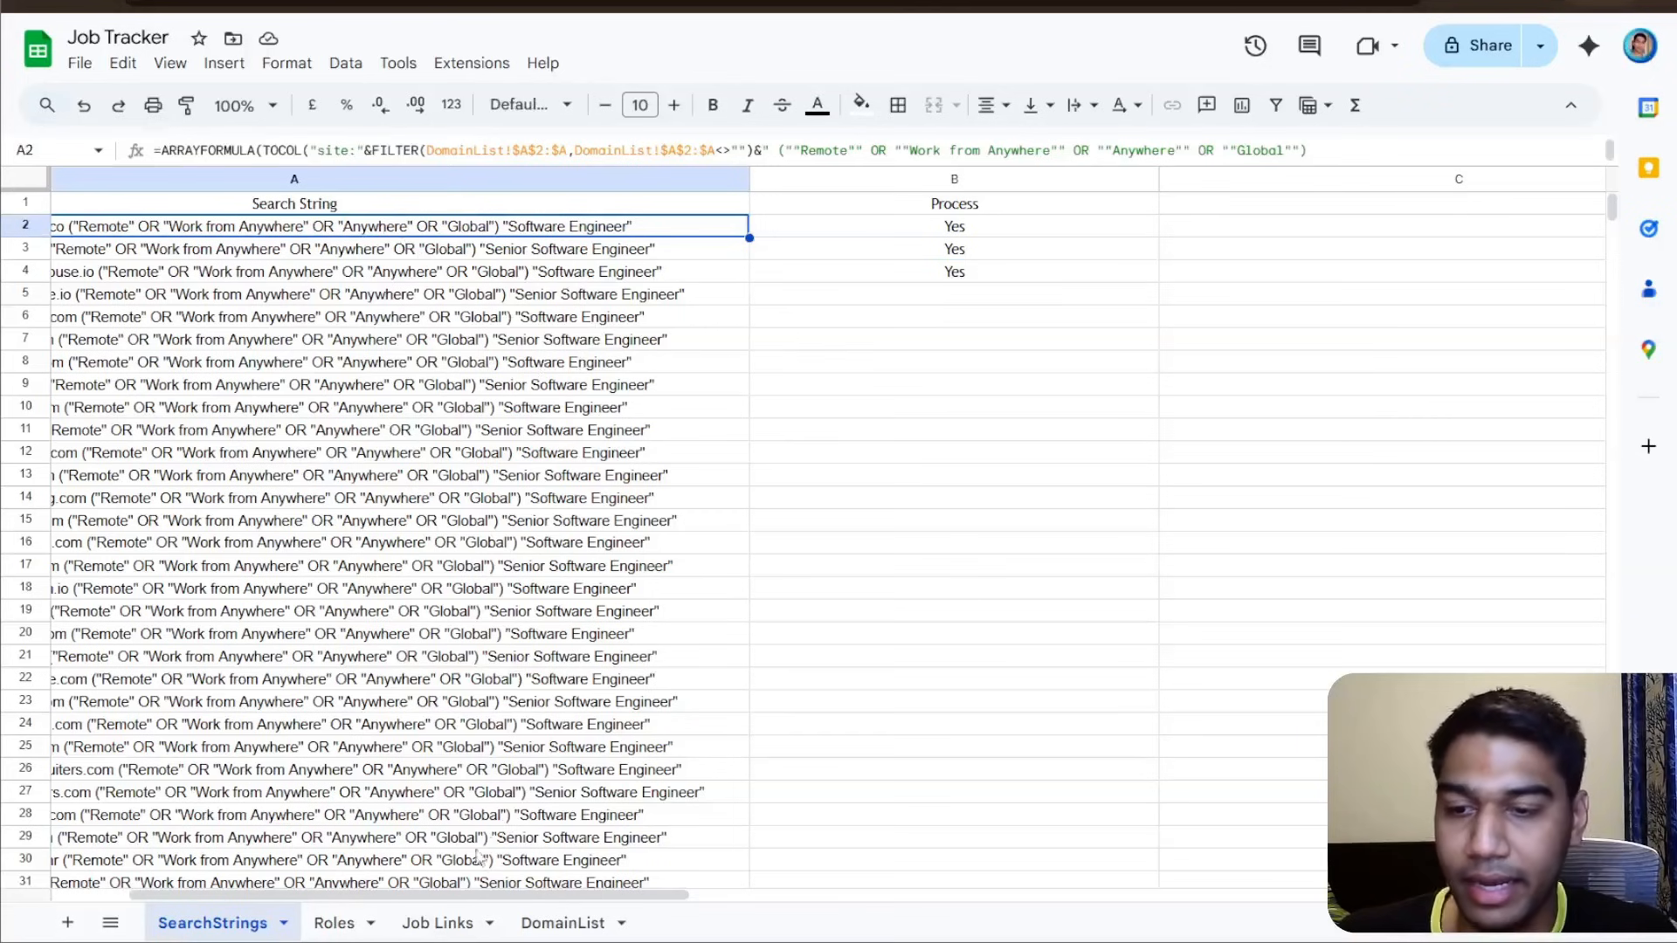
pyautogui.moveTo(444, 896); pyautogui.dragTo(360, 896)
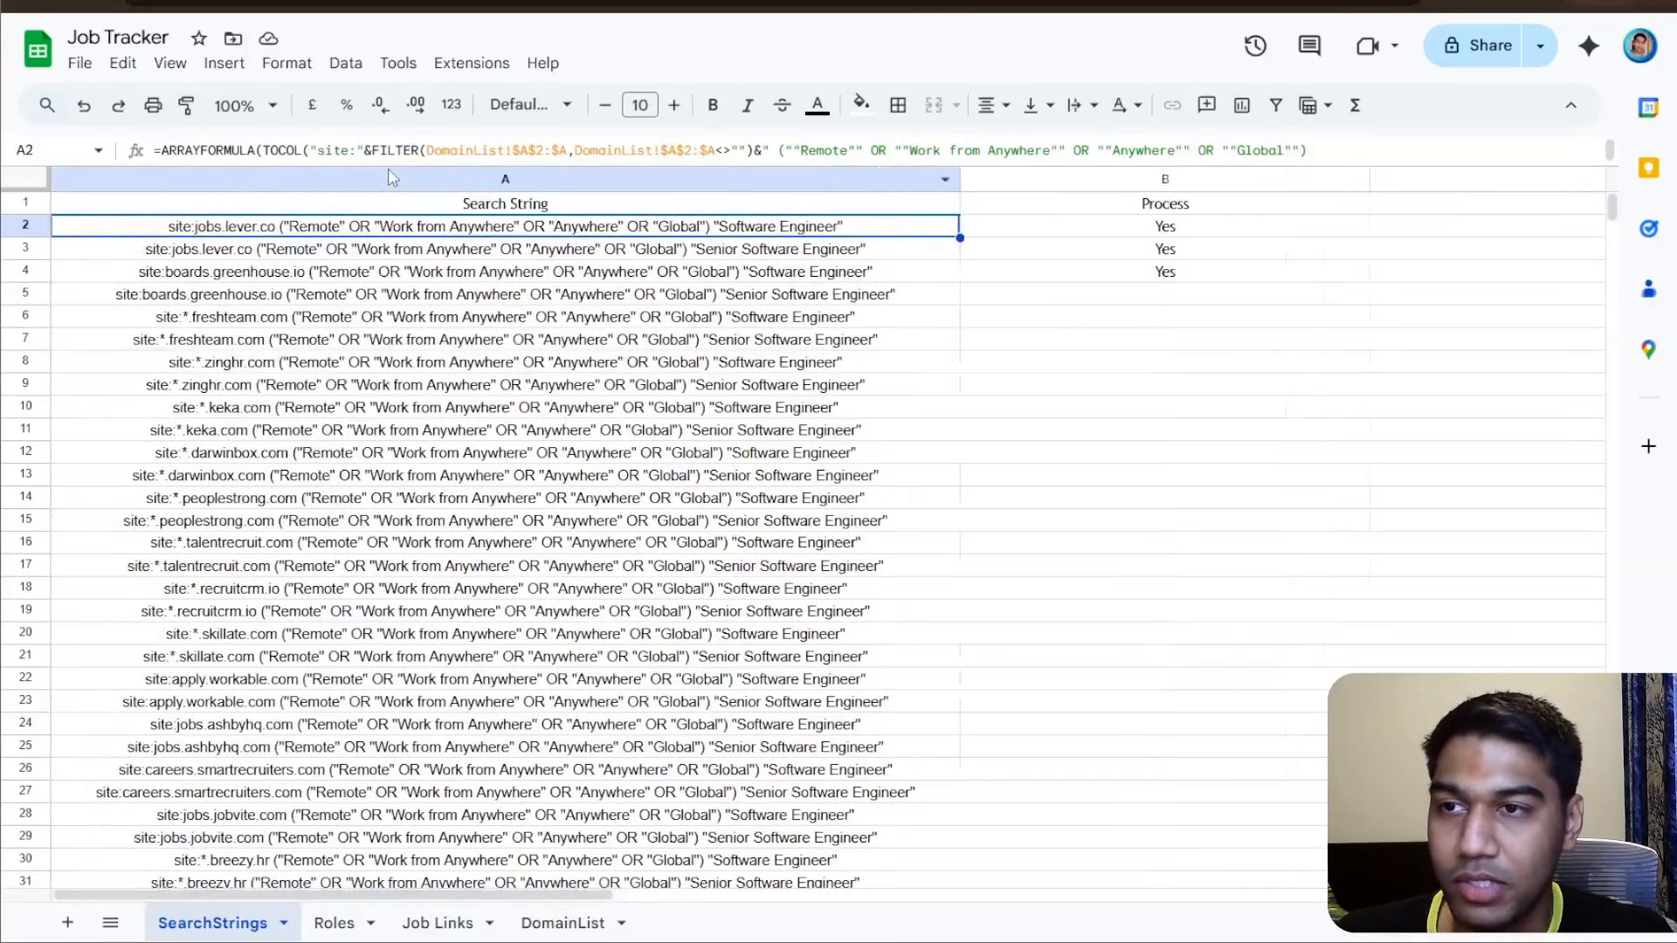
pyautogui.moveTo(376, 166); pyautogui.dragTo(405, 140)
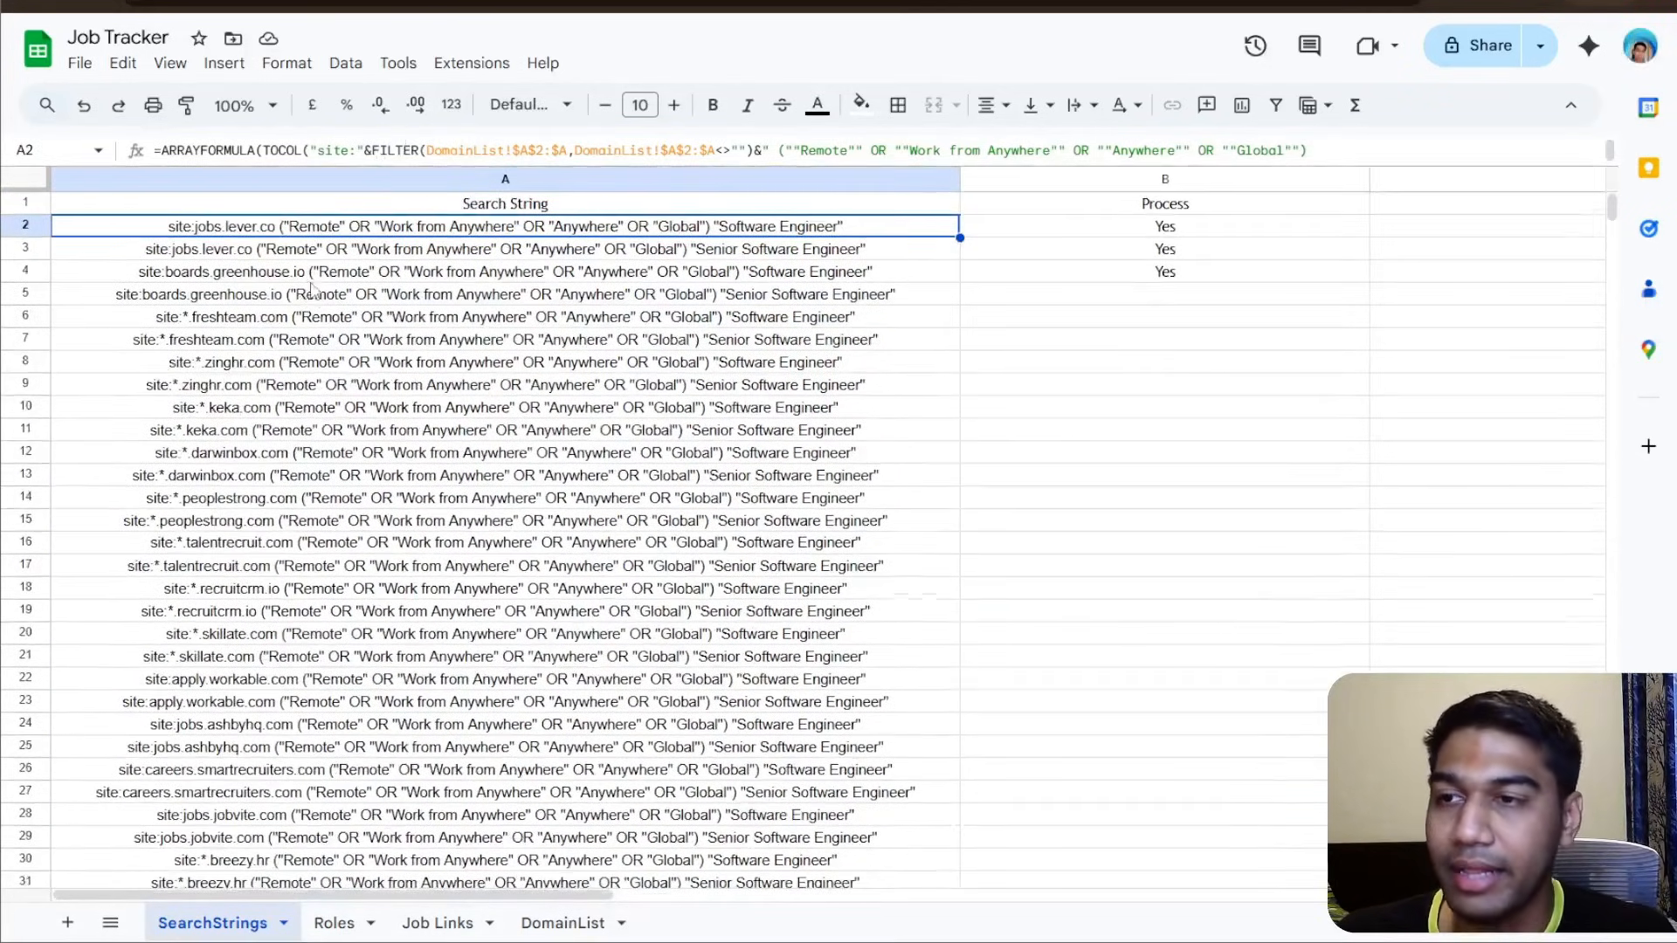
pyautogui.scroll(-2, 861, 345)
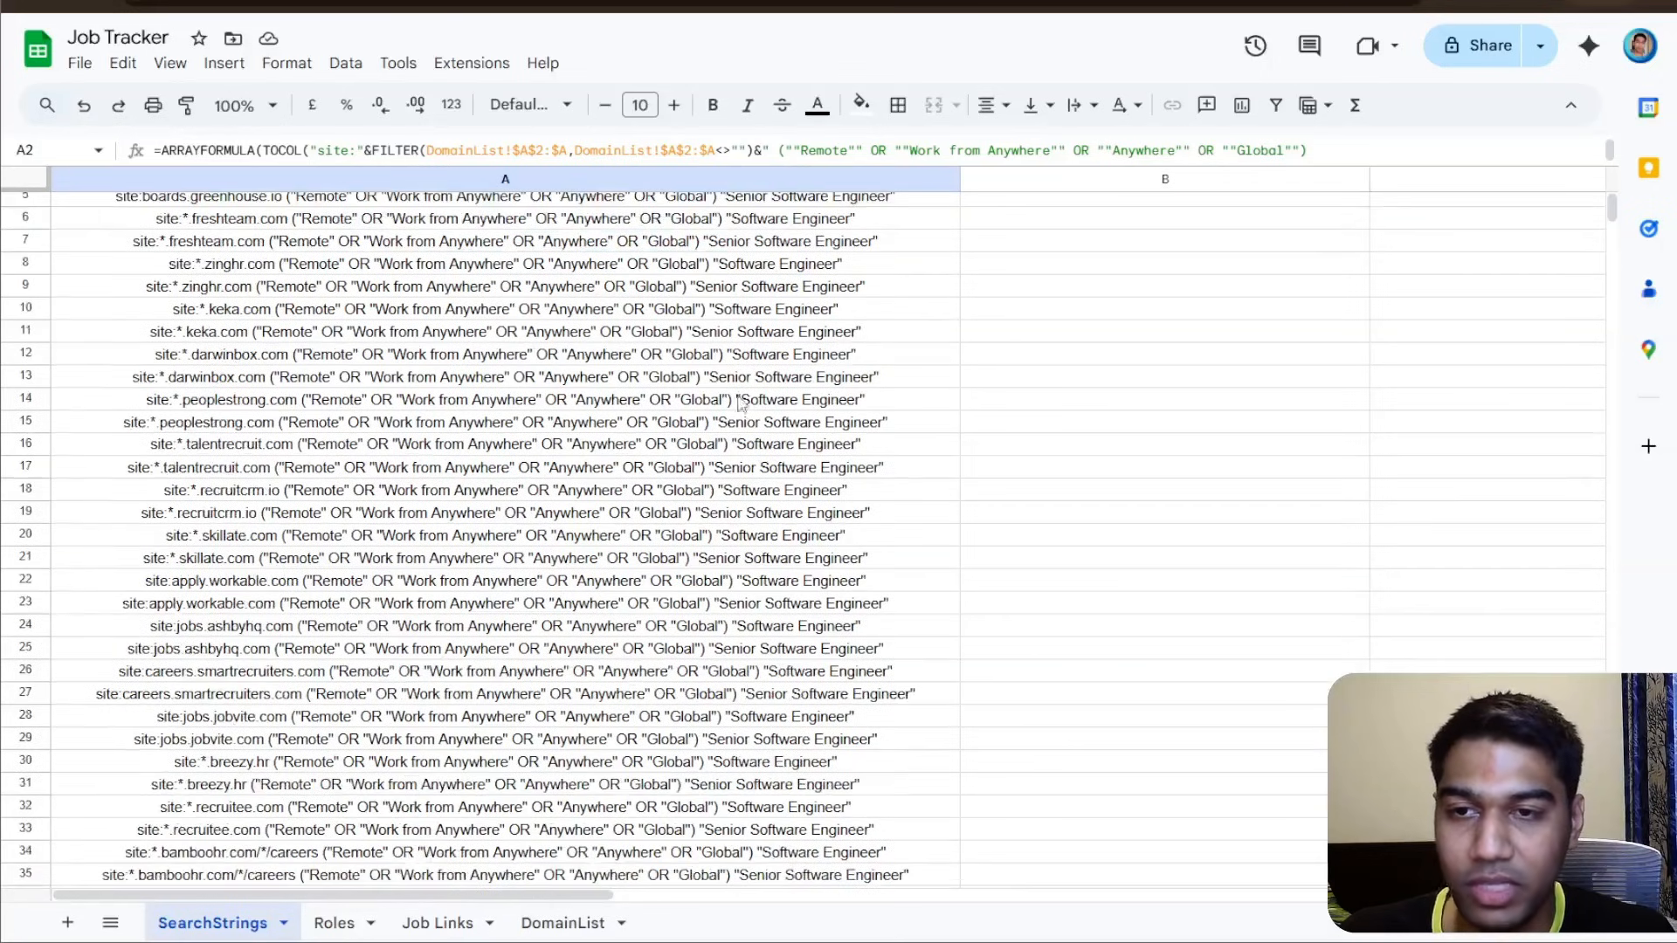
pyautogui.click(365, 339)
pyautogui.scroll(2, 350, 323)
# - Copy the jobs.lever.co "Senior Software Engineer" string from A3, search Google for it in a new browser tab, and browse the results
pyautogui.click(210, 255)
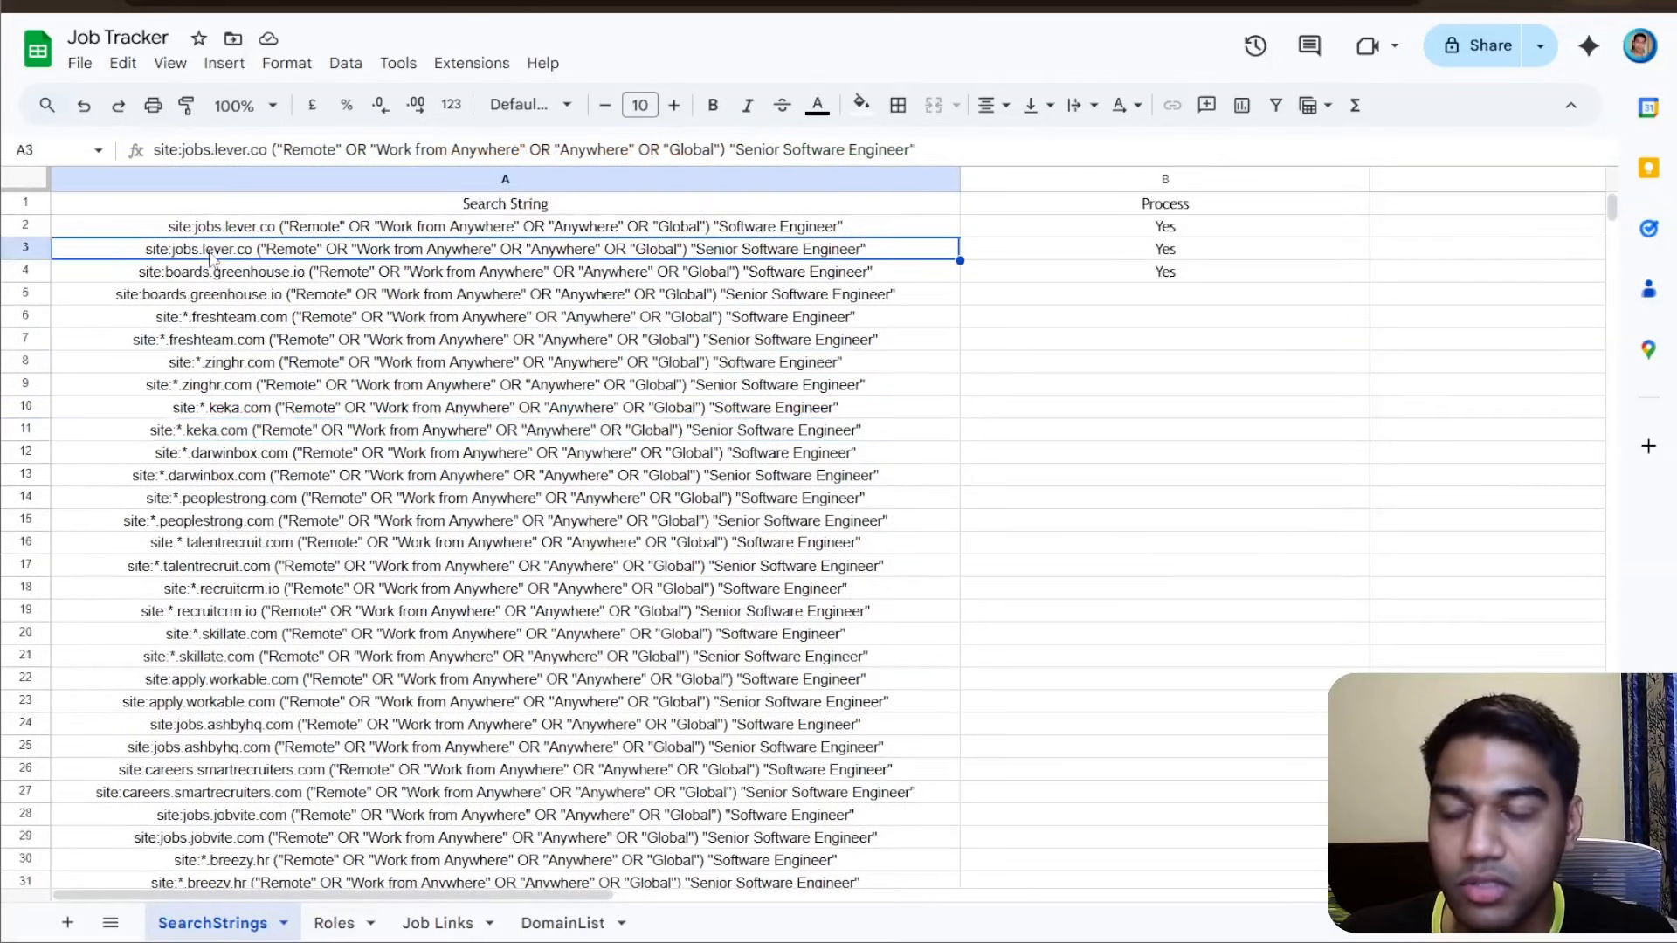
pyautogui.tripleClick(232, 149)
pyautogui.hotkey('ctrl', 'c')
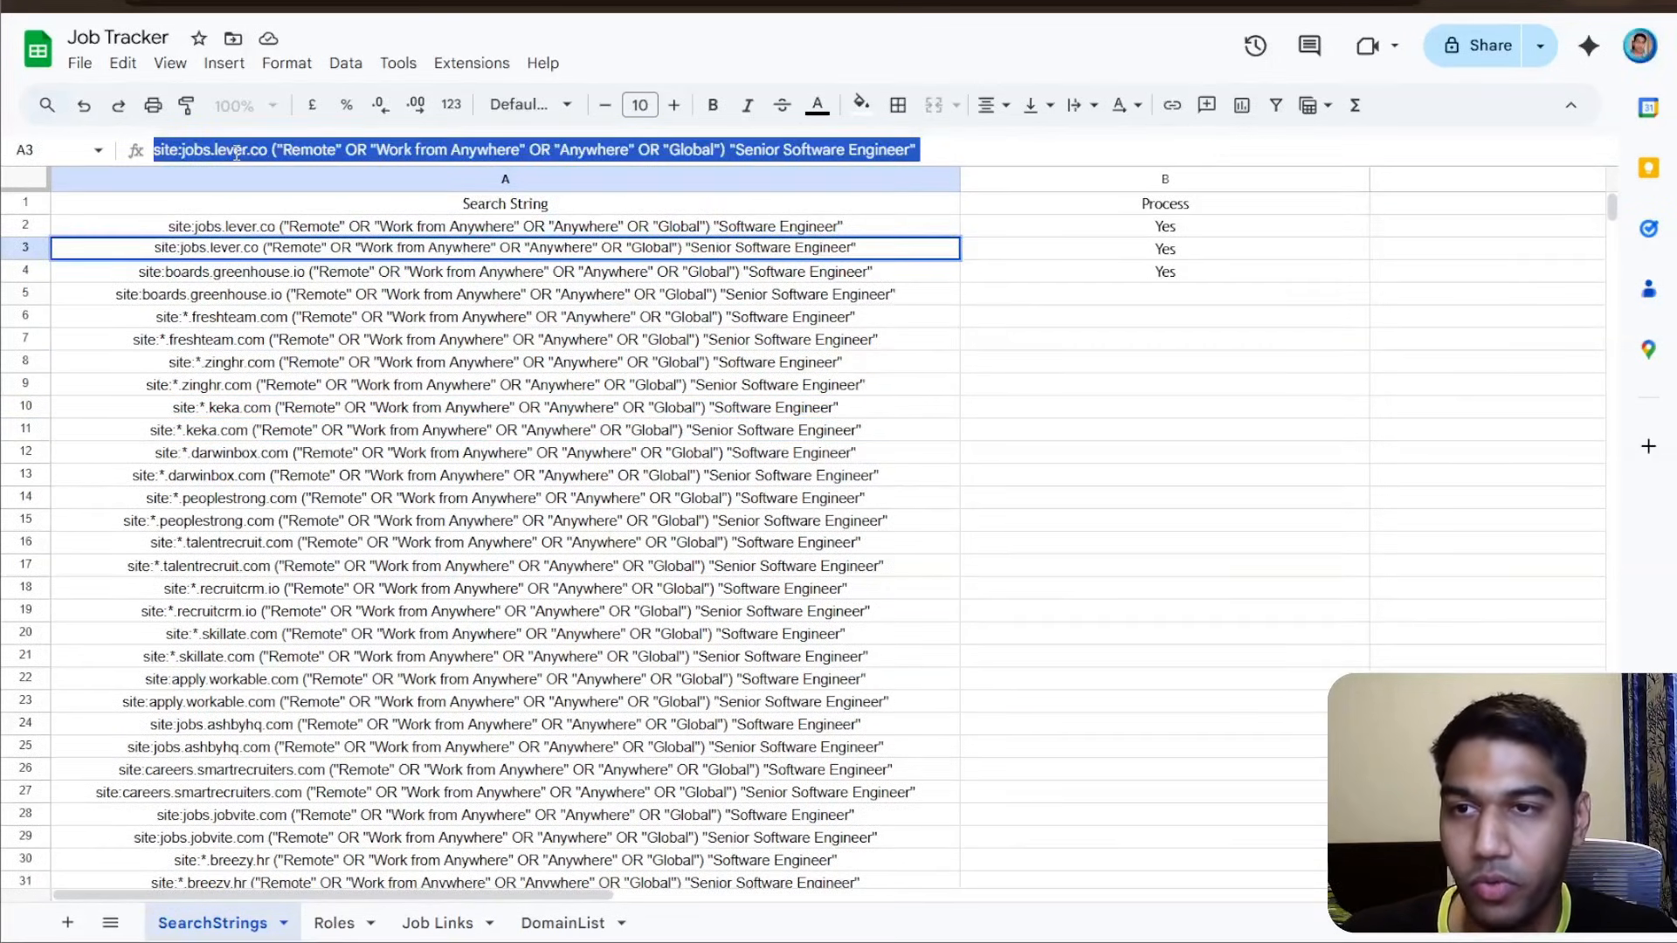
pyautogui.click(576, 434)
pyautogui.hotkey('ctrl', 't')
pyautogui.hotkey('ctrl', 'v')
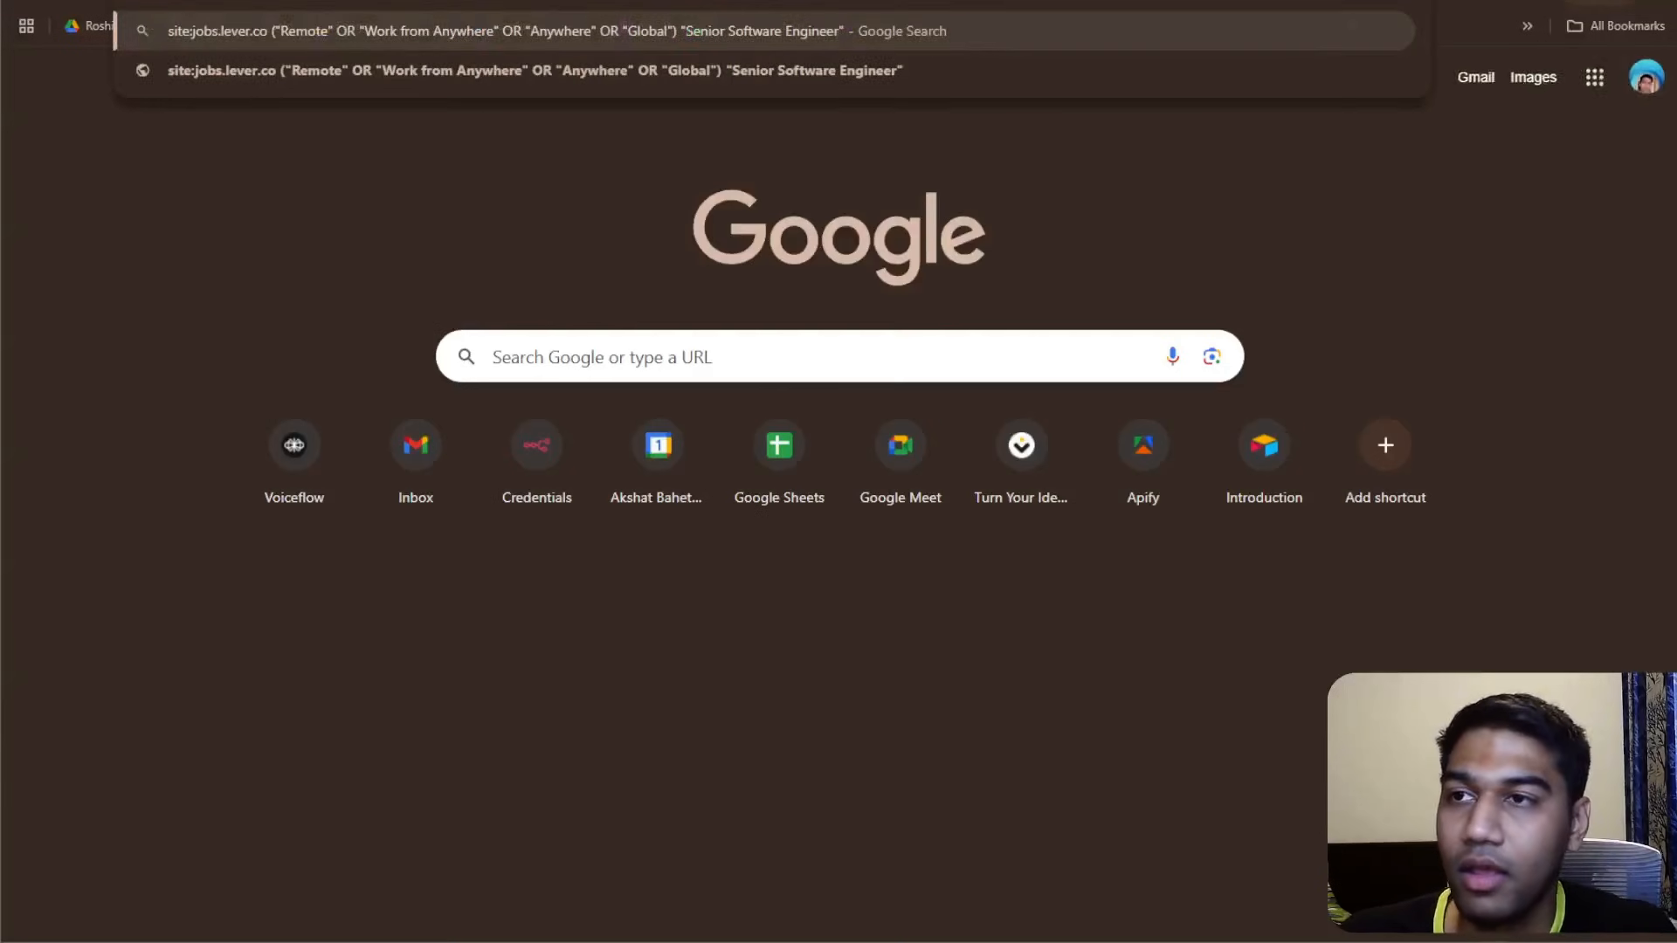
pyautogui.press('Return')
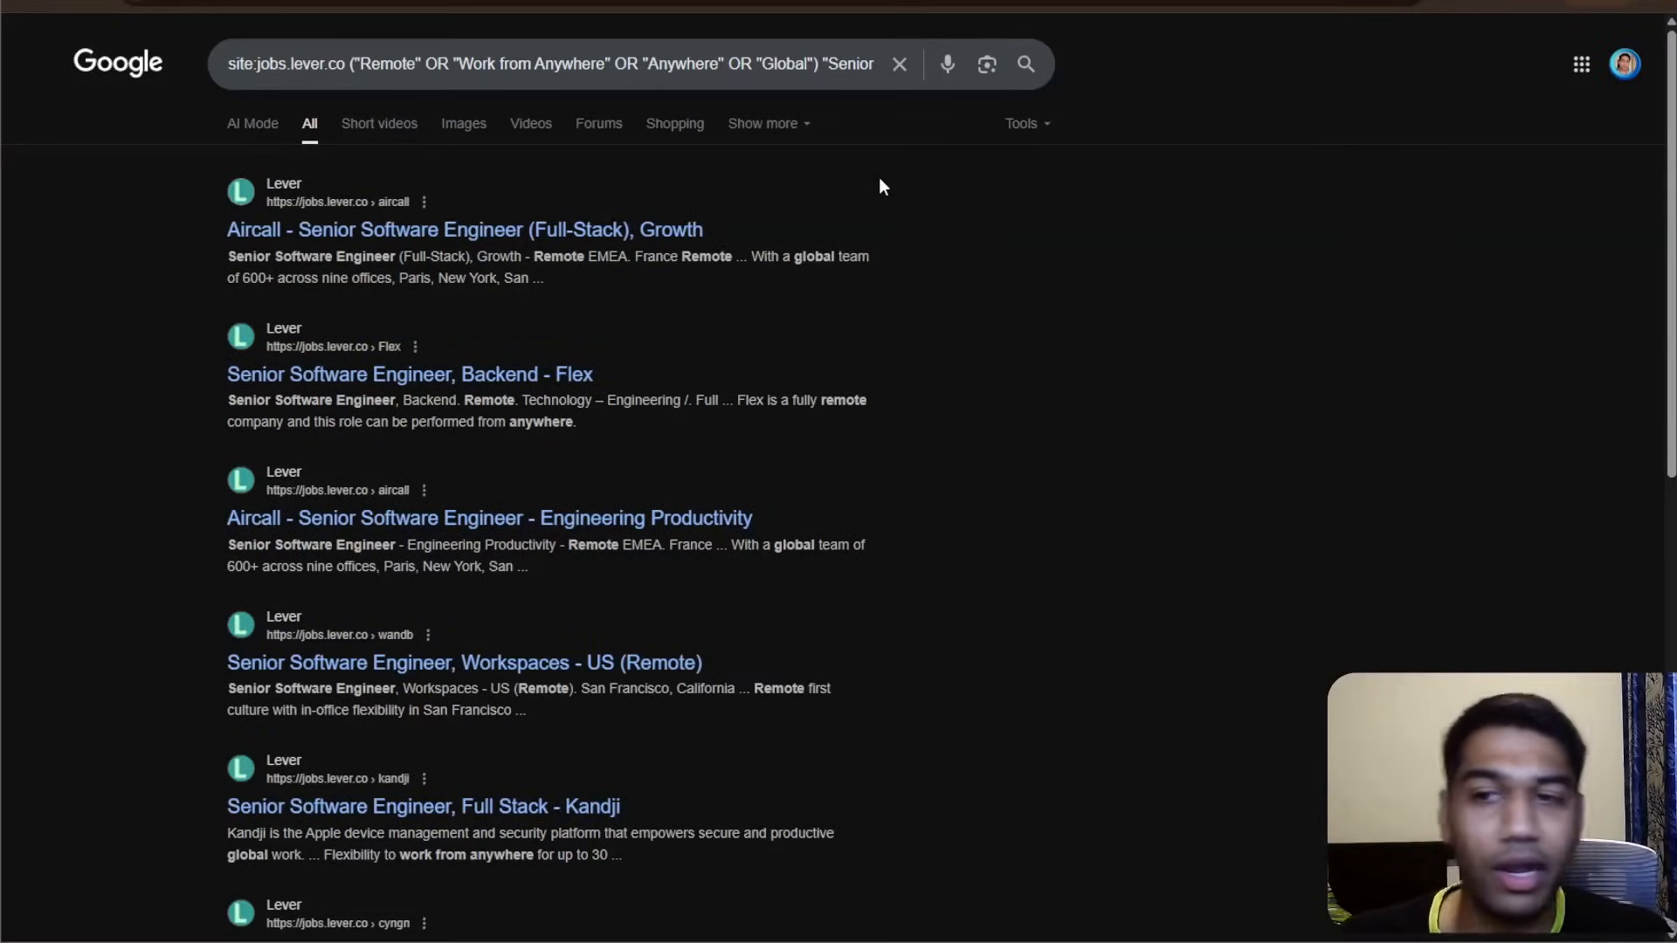
pyautogui.scroll(-12, 902, 411)
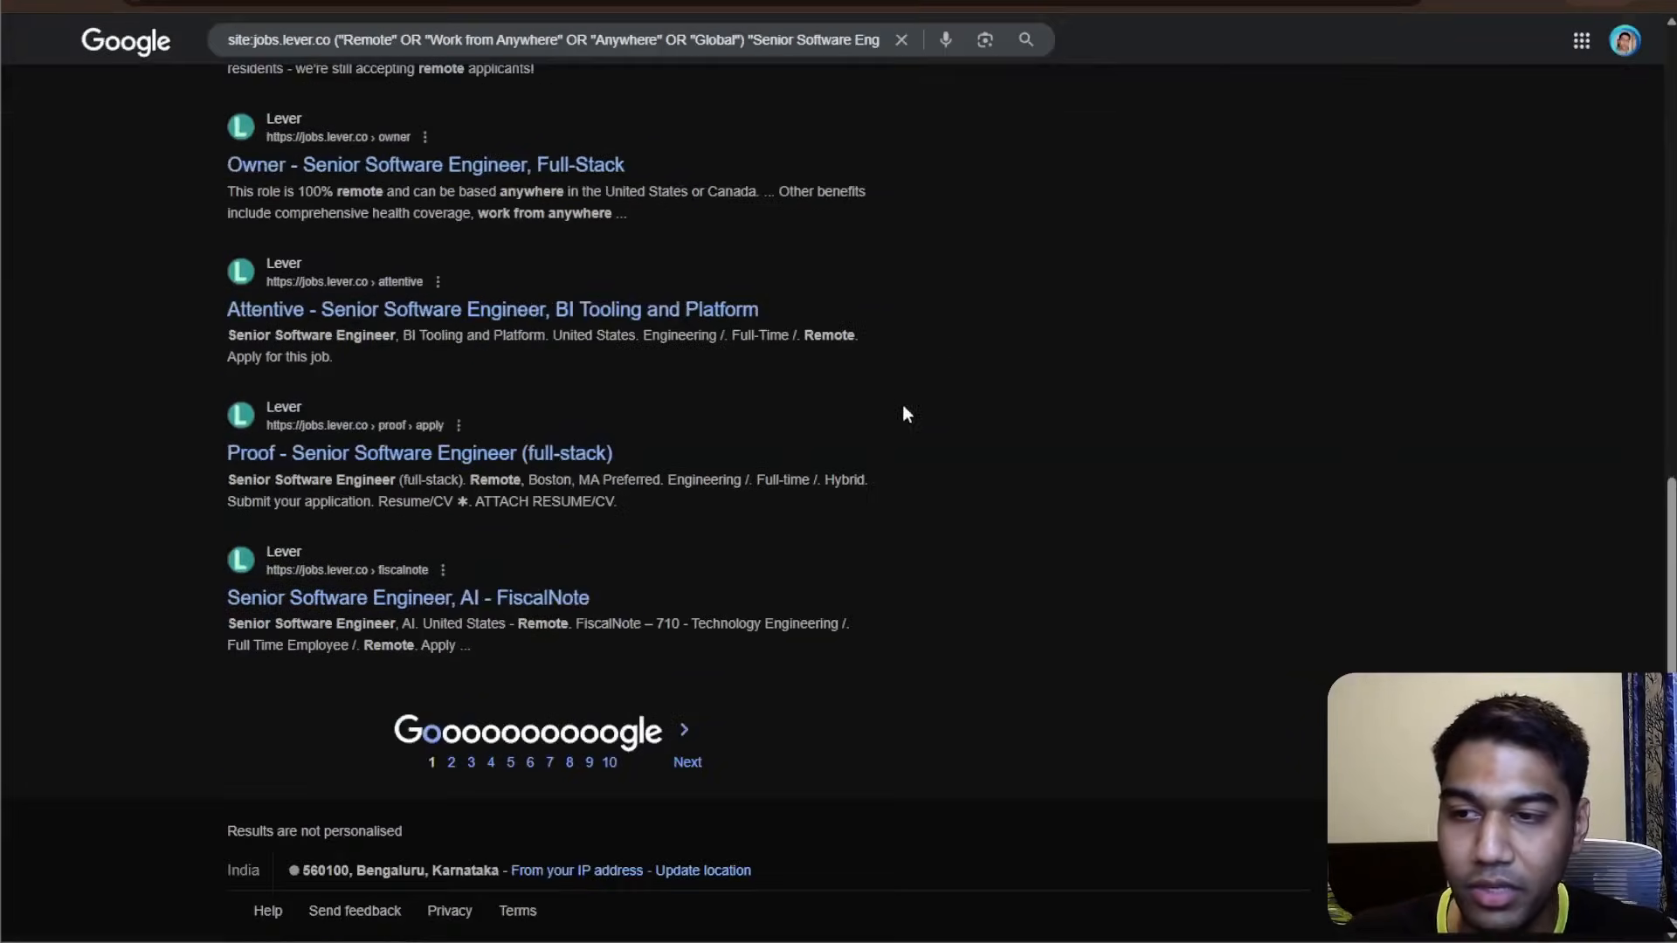
pyautogui.scroll(11, 976, 340)
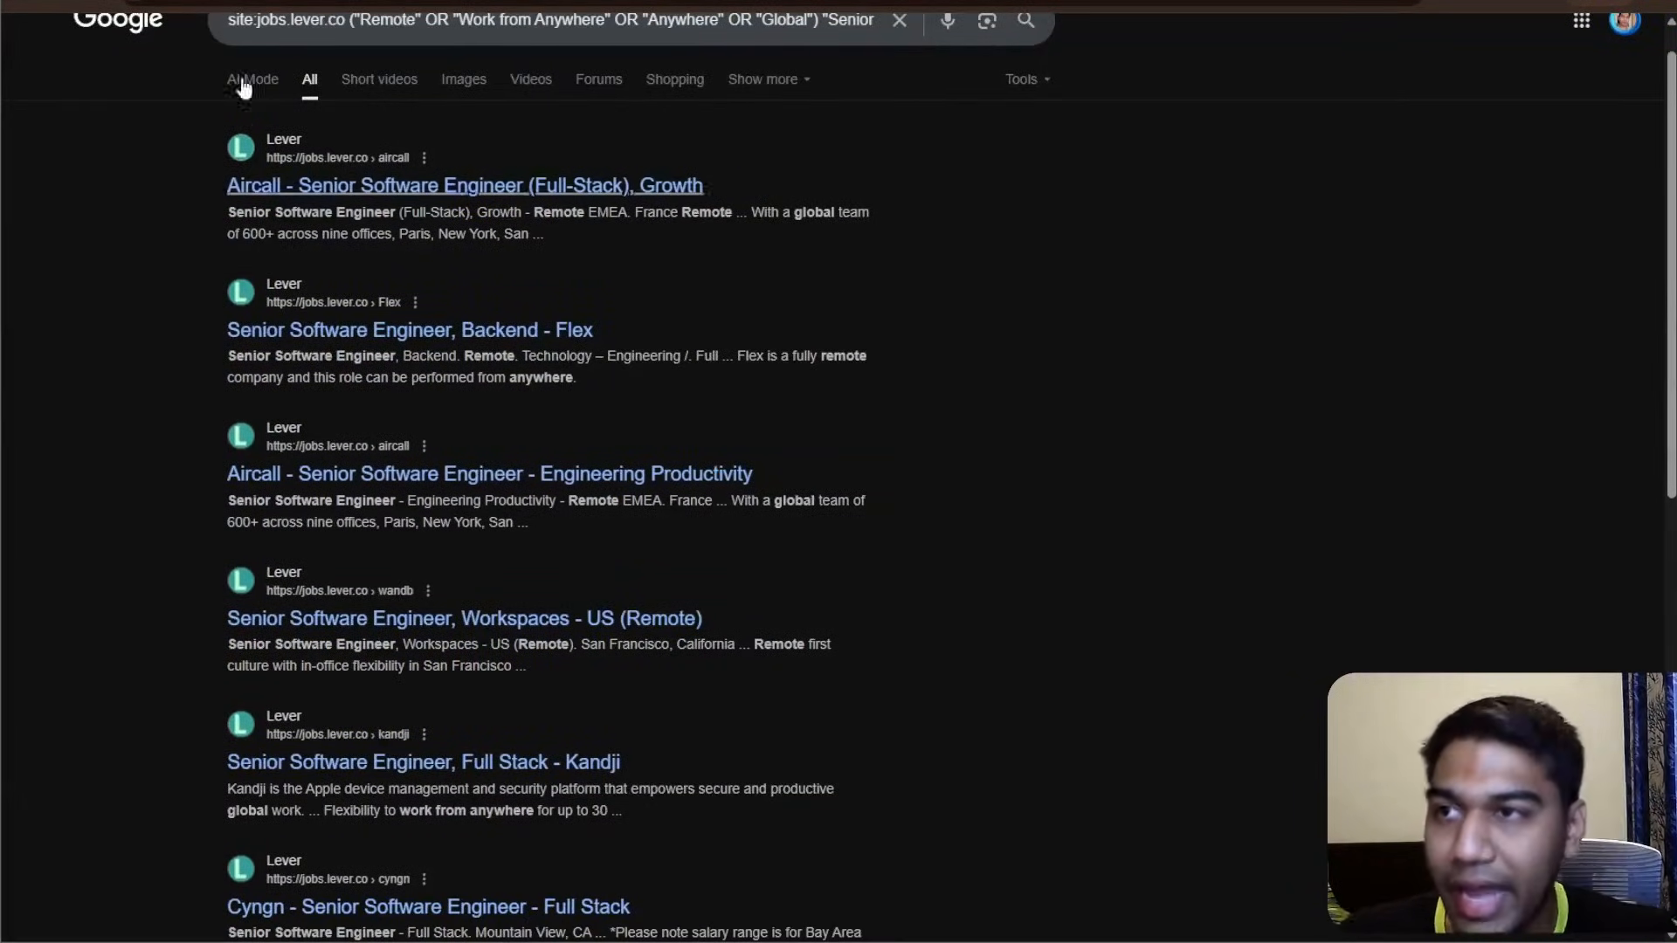
# - Return to the Job Tracker spreadsheet and review the company, role, title and URL columns in the Job Links sheet
pyautogui.click(210, 3)
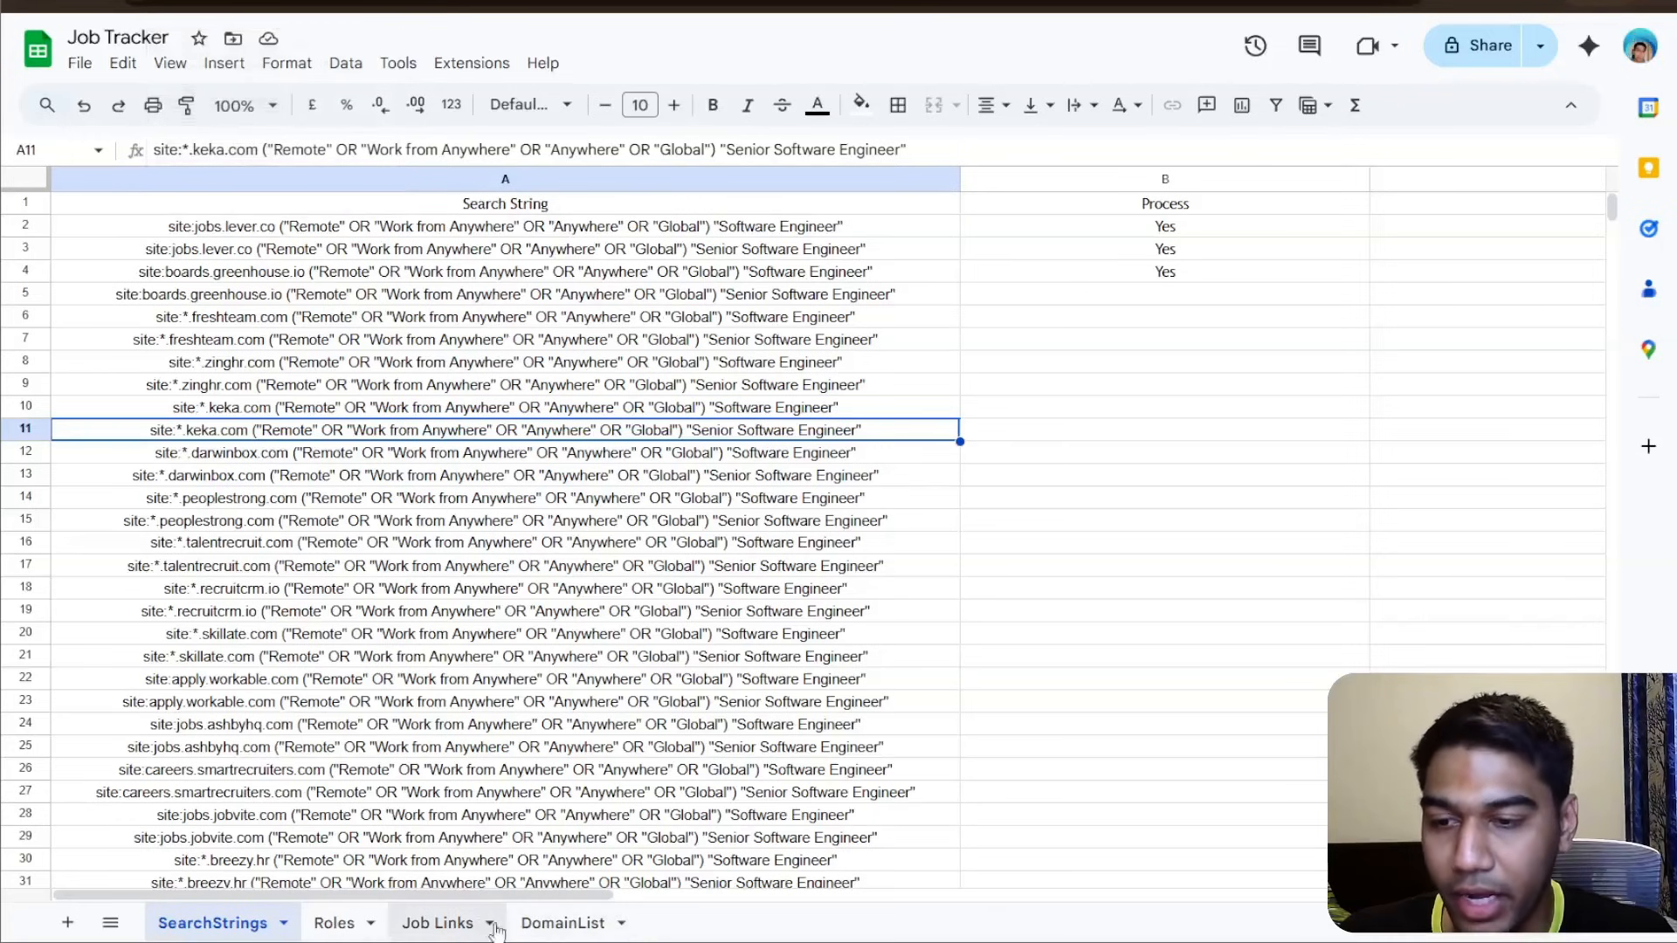
pyautogui.click(468, 925)
pyautogui.click(210, 254)
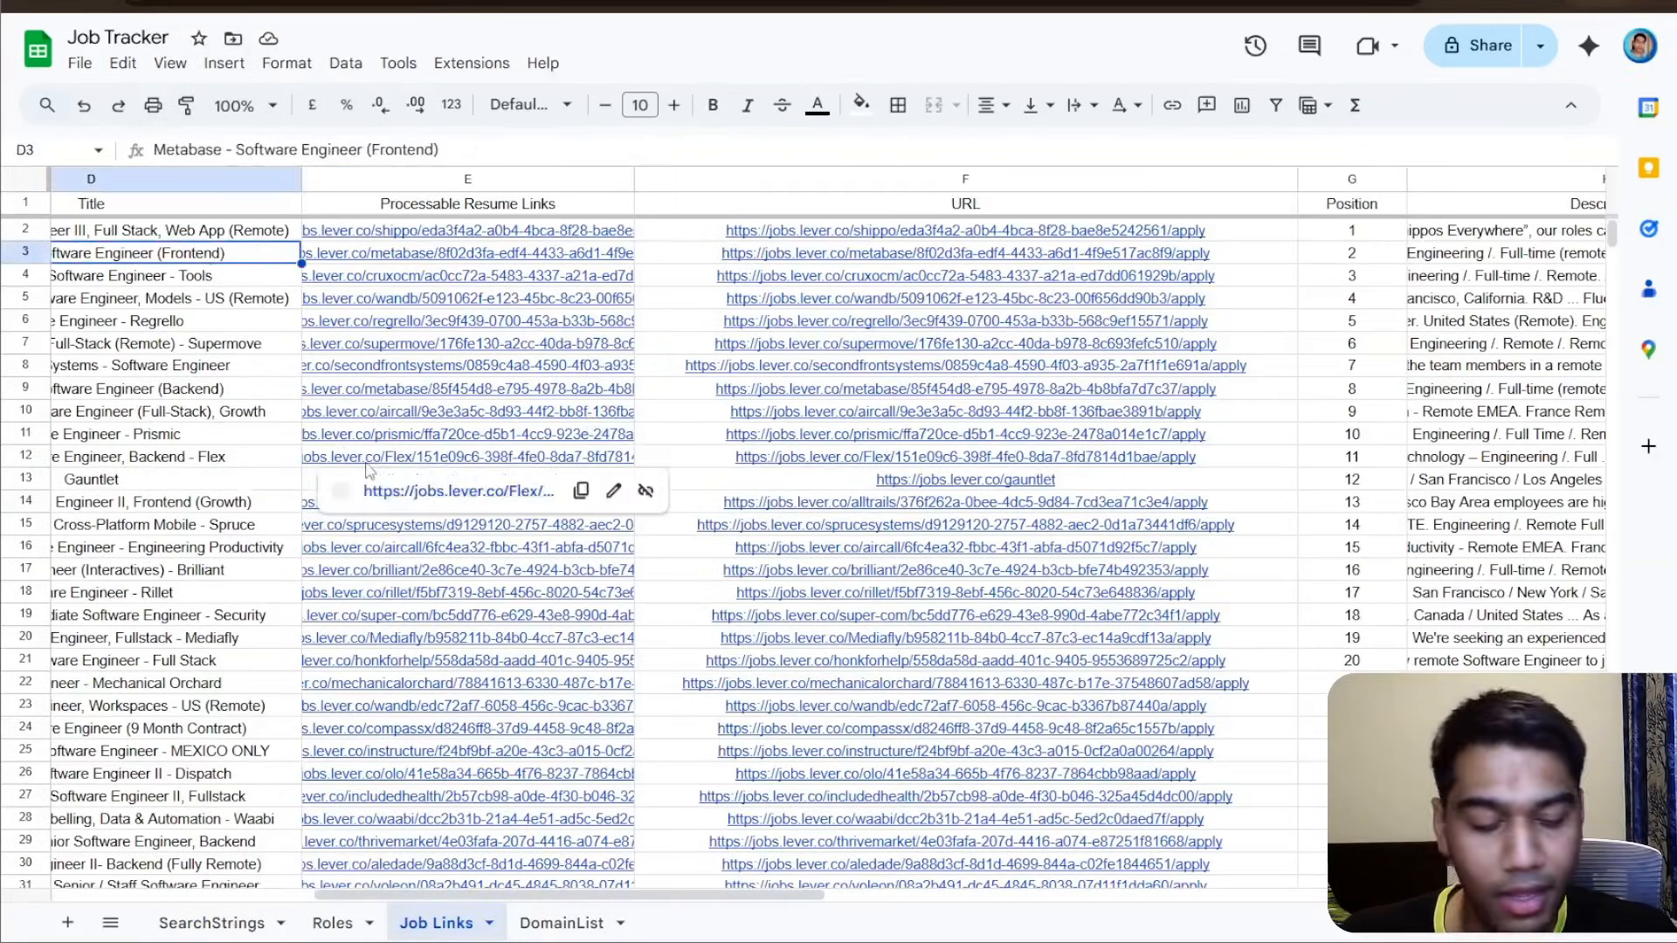
pyautogui.press('Home')
pyautogui.click(568, 278)
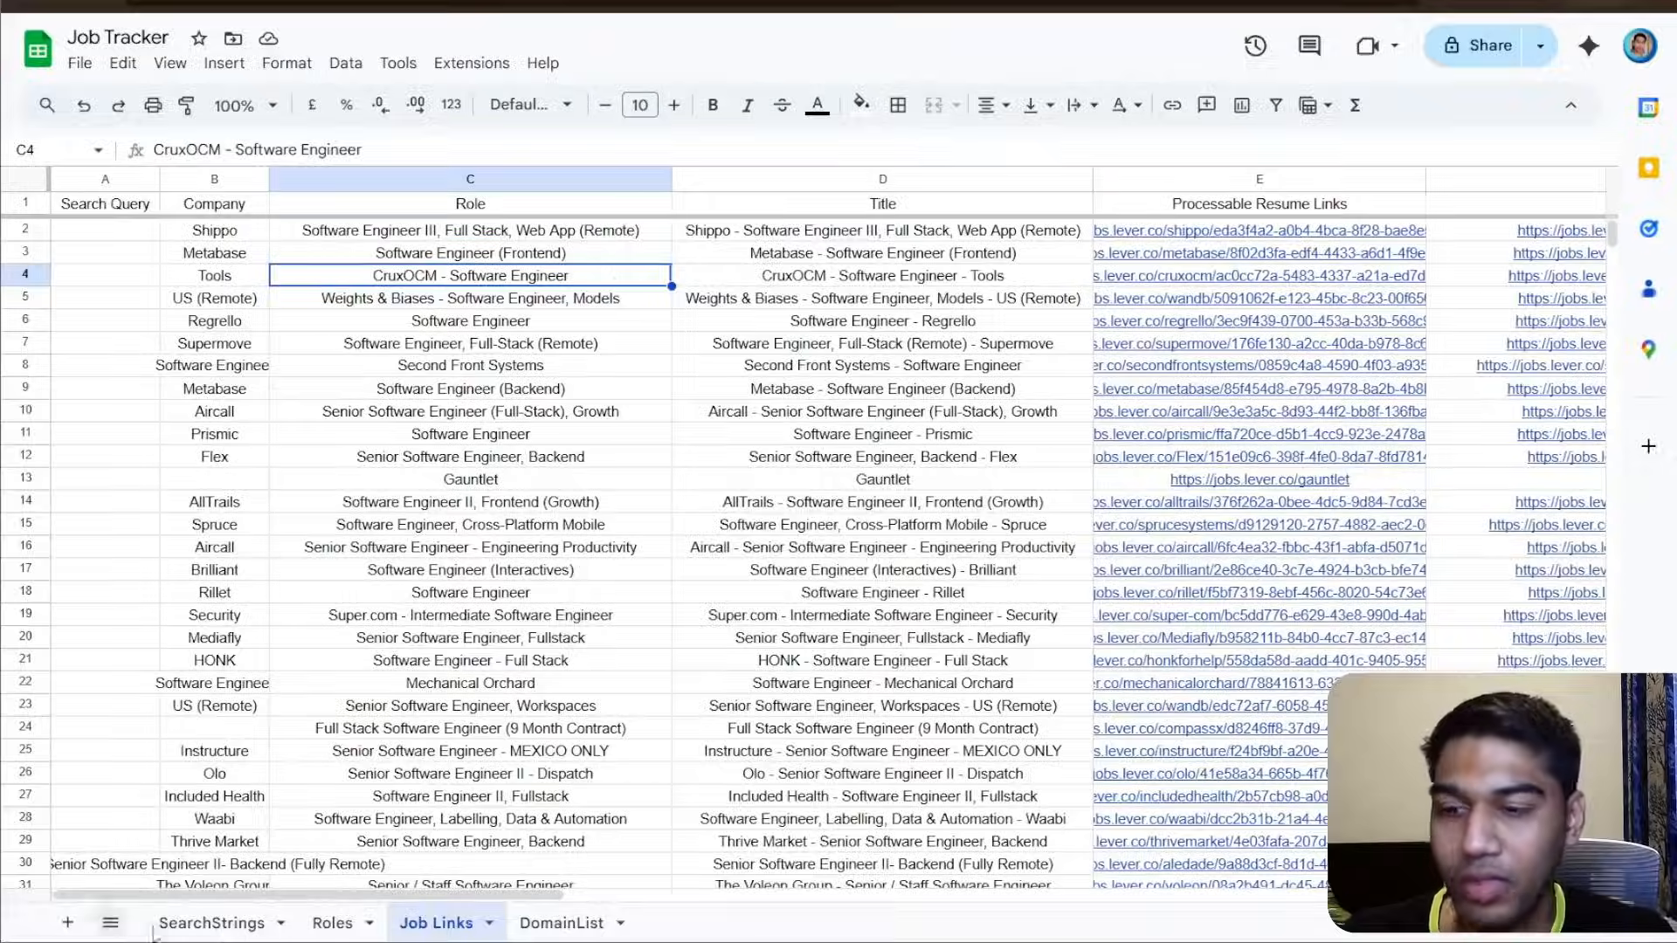
# - Clear the Yes values in the Process column, cells B2:B5, of the SearchStrings sheet
pyautogui.click(212, 924)
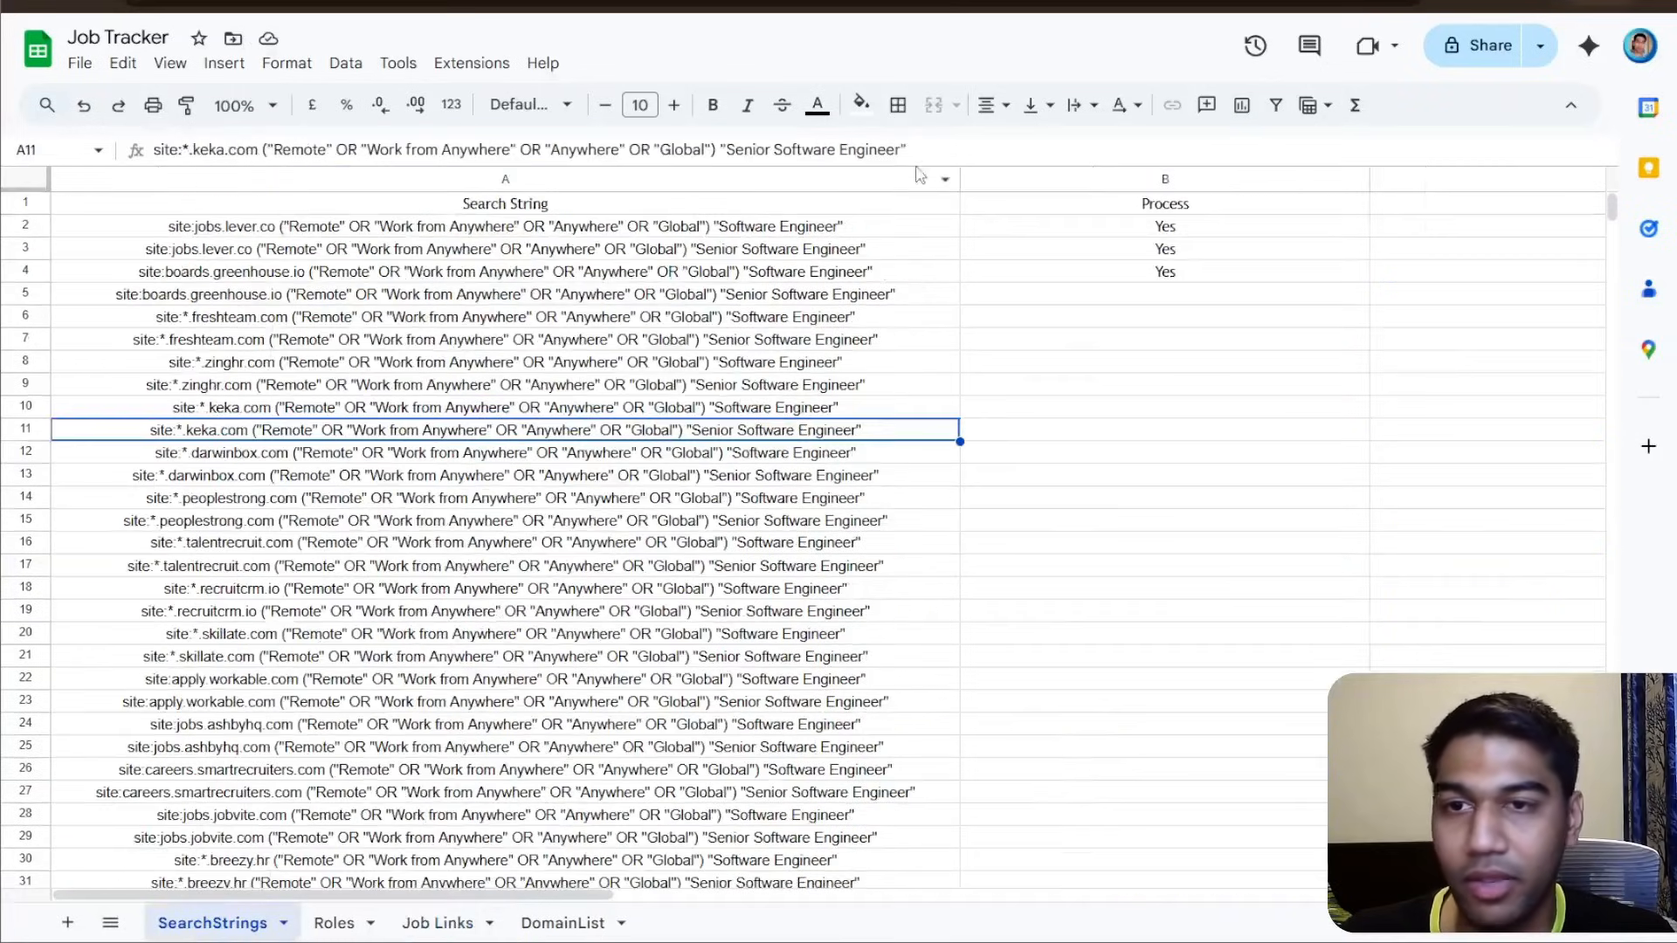
pyautogui.click(1064, 255)
pyautogui.click(1067, 278)
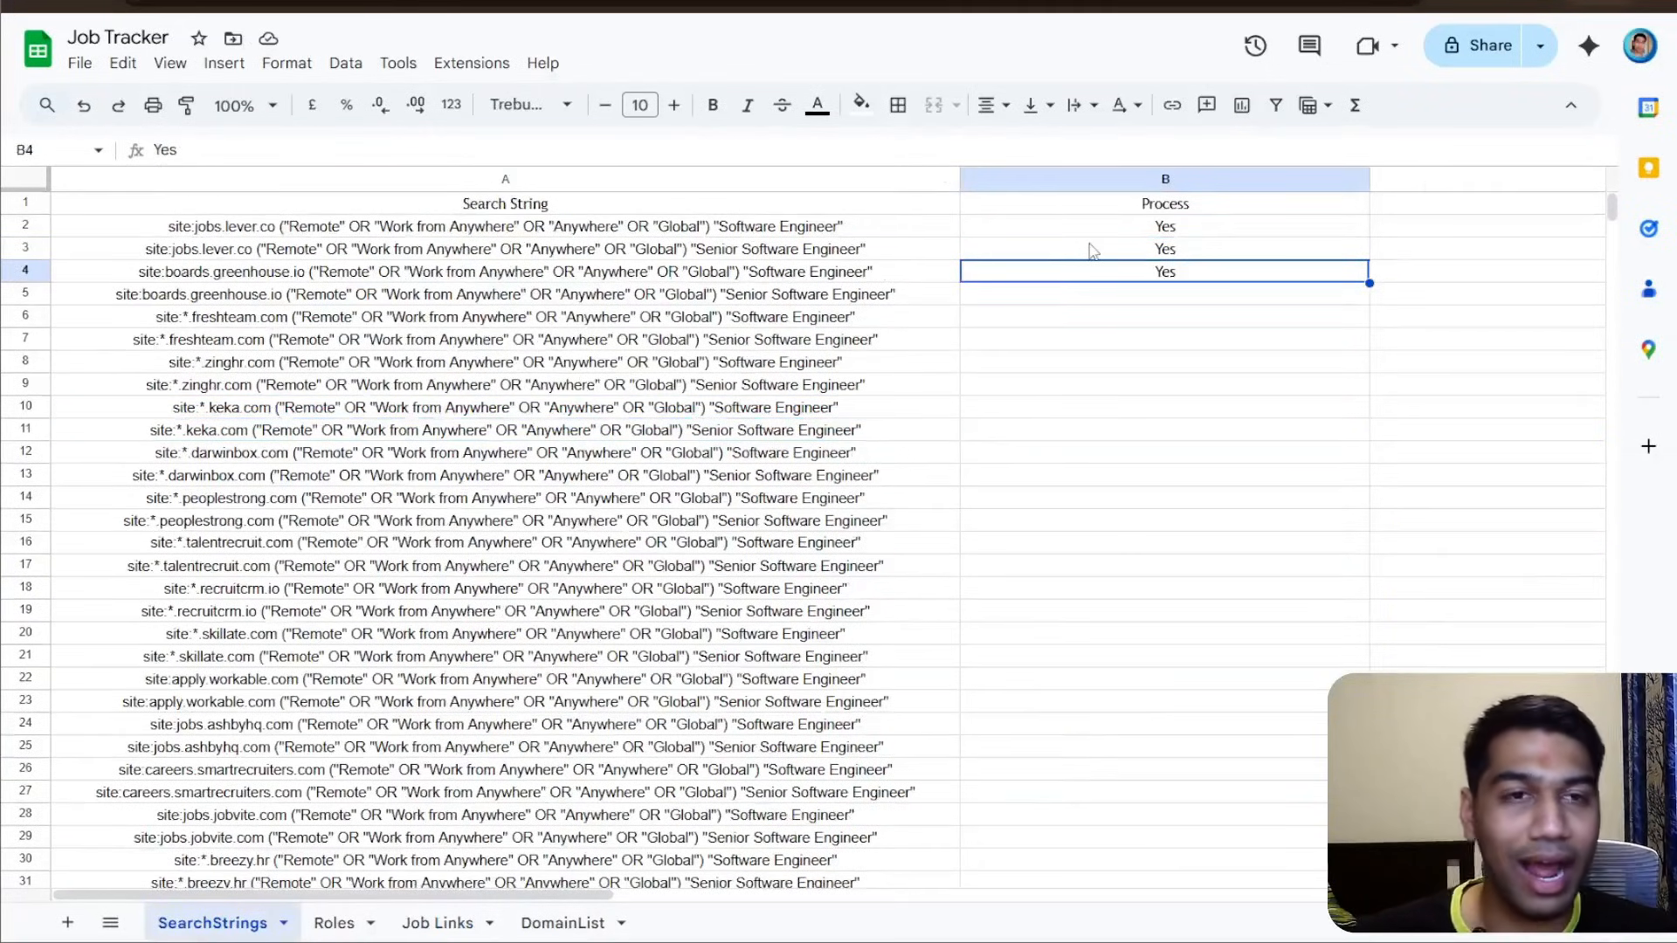
pyautogui.moveTo(1078, 229); pyautogui.dragTo(1082, 297)
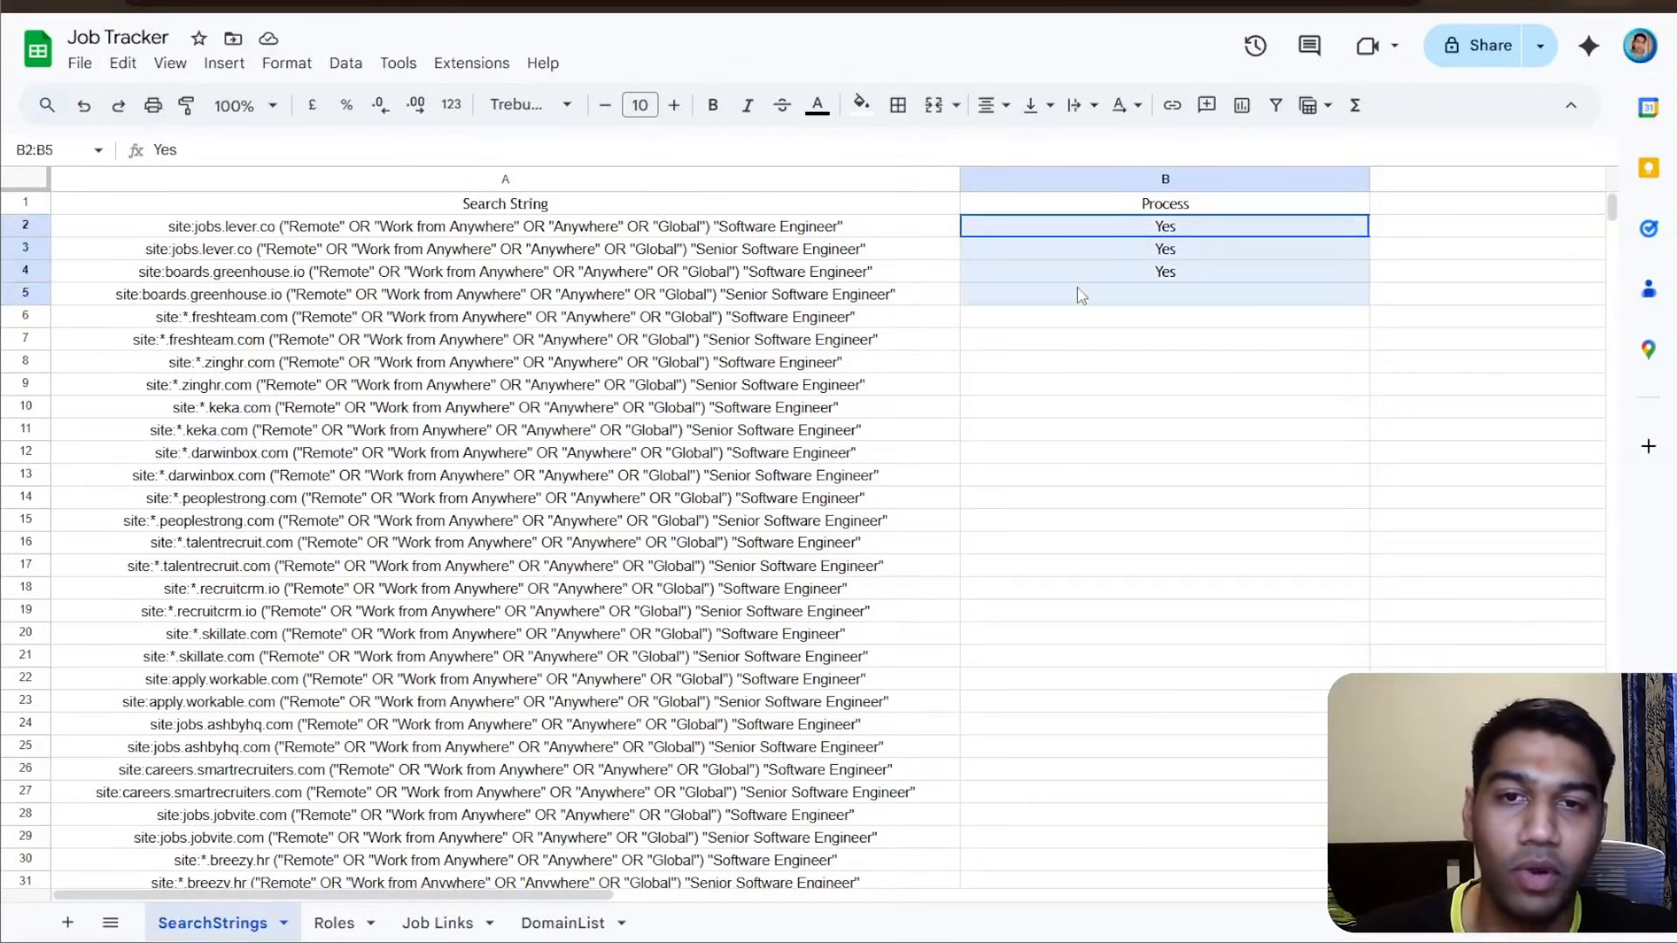
pyautogui.press('Delete')
pyautogui.click(1076, 346)
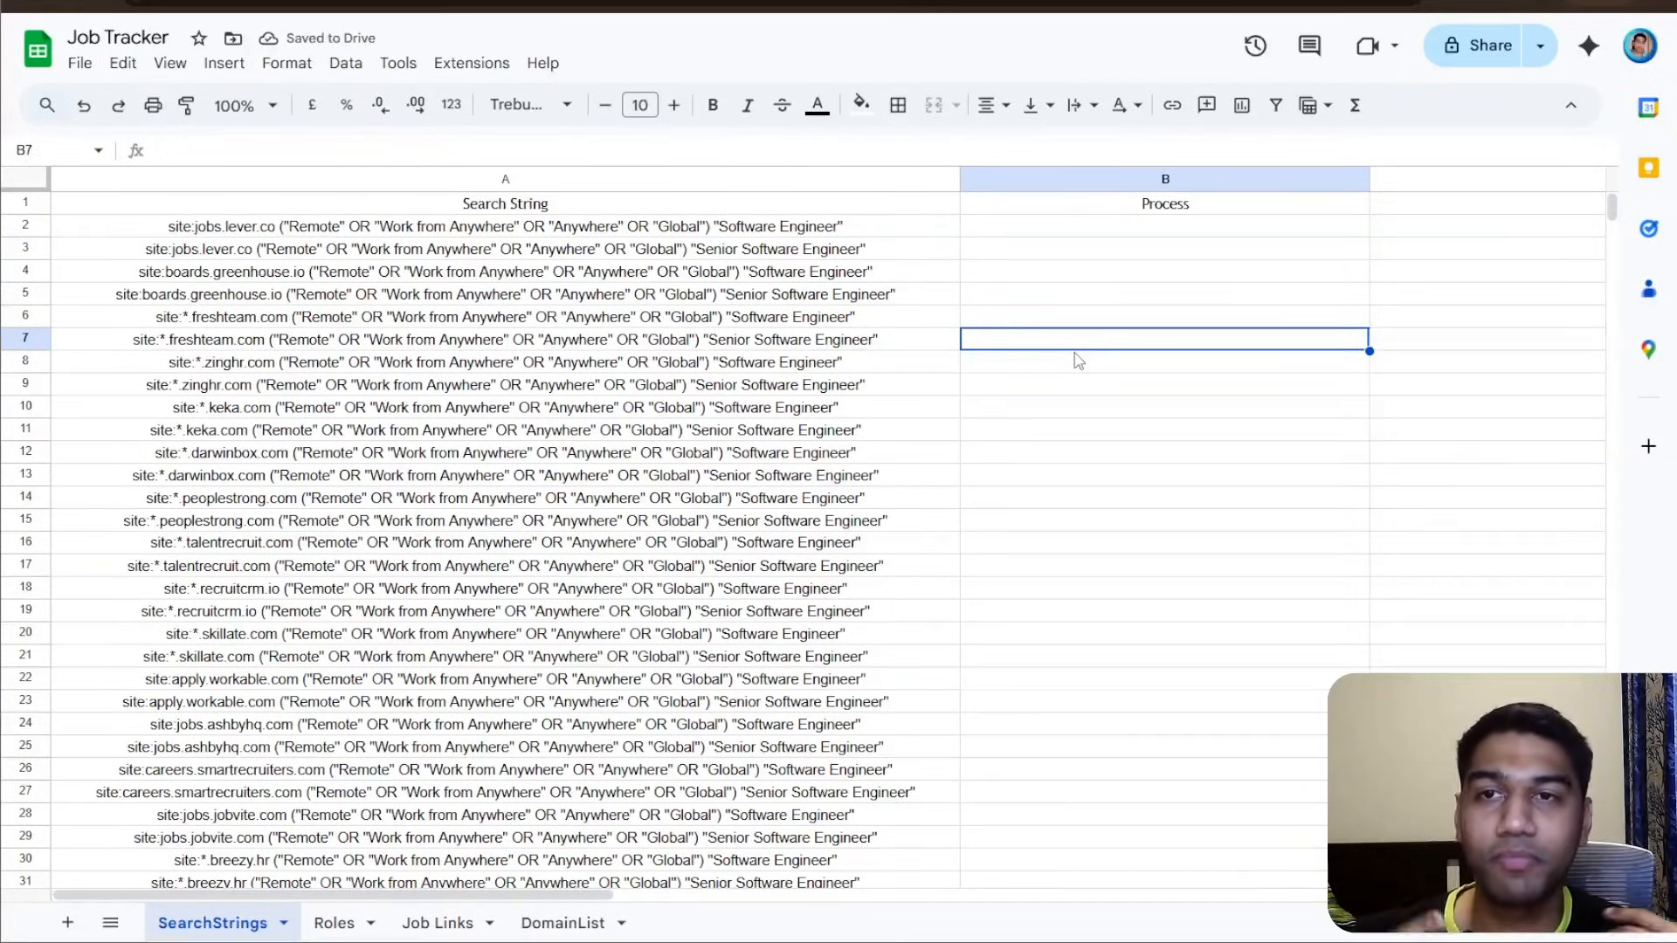
# - Enter Yes in cell B2 of the Process column for the jobs.lever.co "Software Engineer" search string
pyautogui.click(1168, 233)
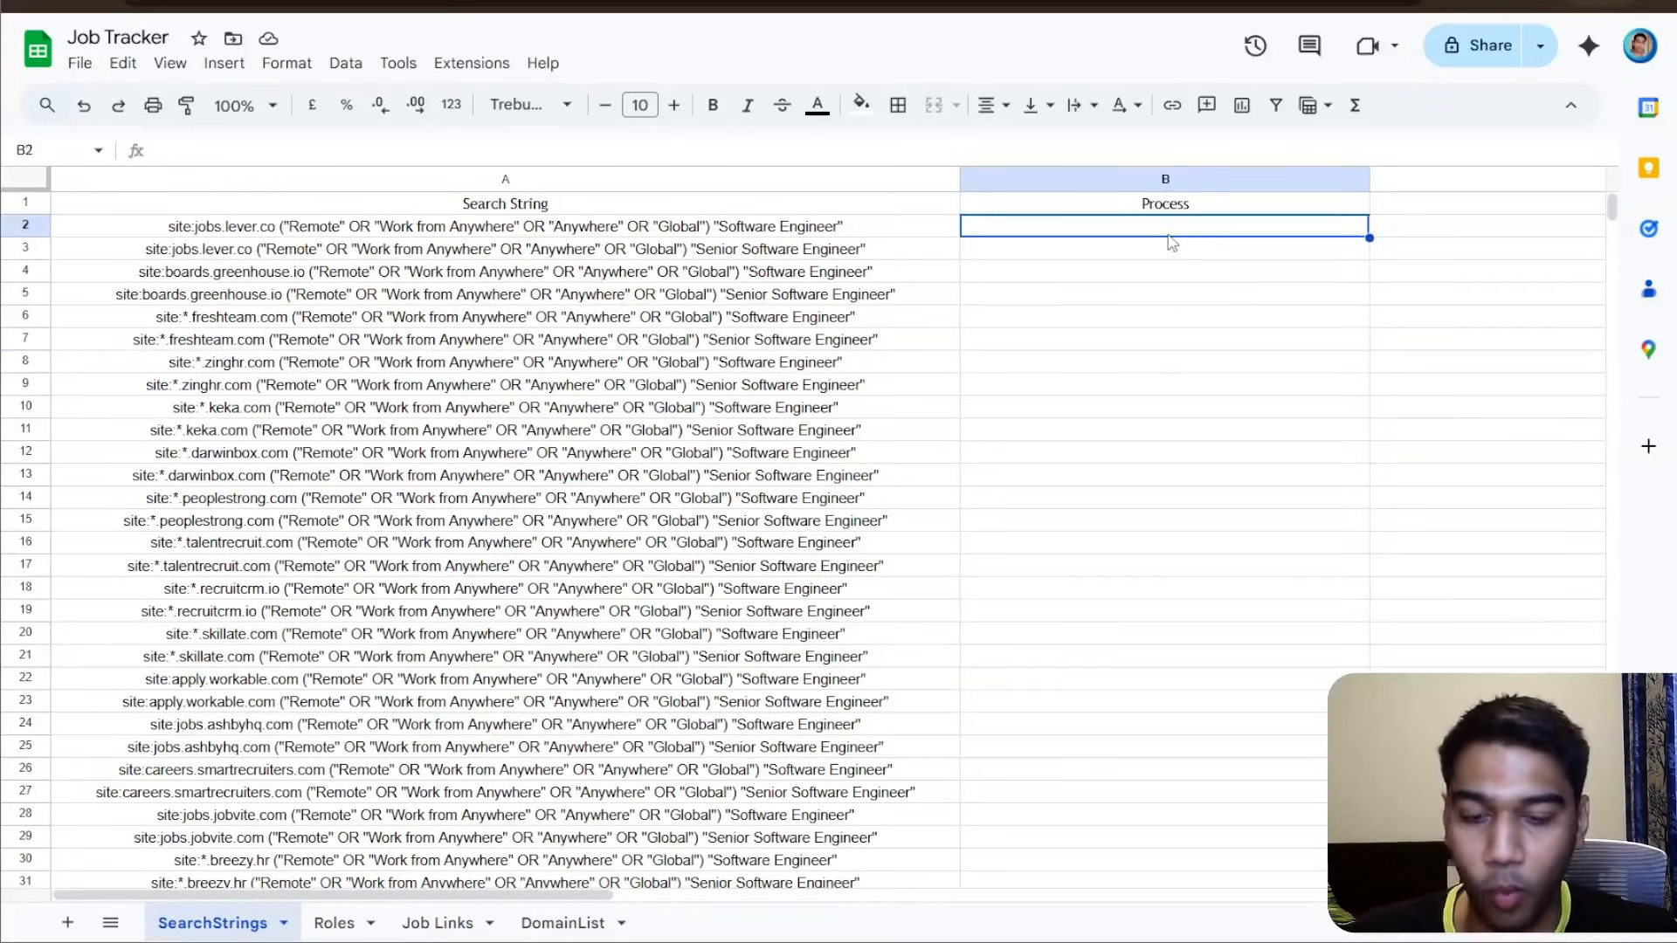
pyautogui.write('Yes')
pyautogui.press('Return')
pyautogui.click(1168, 233)
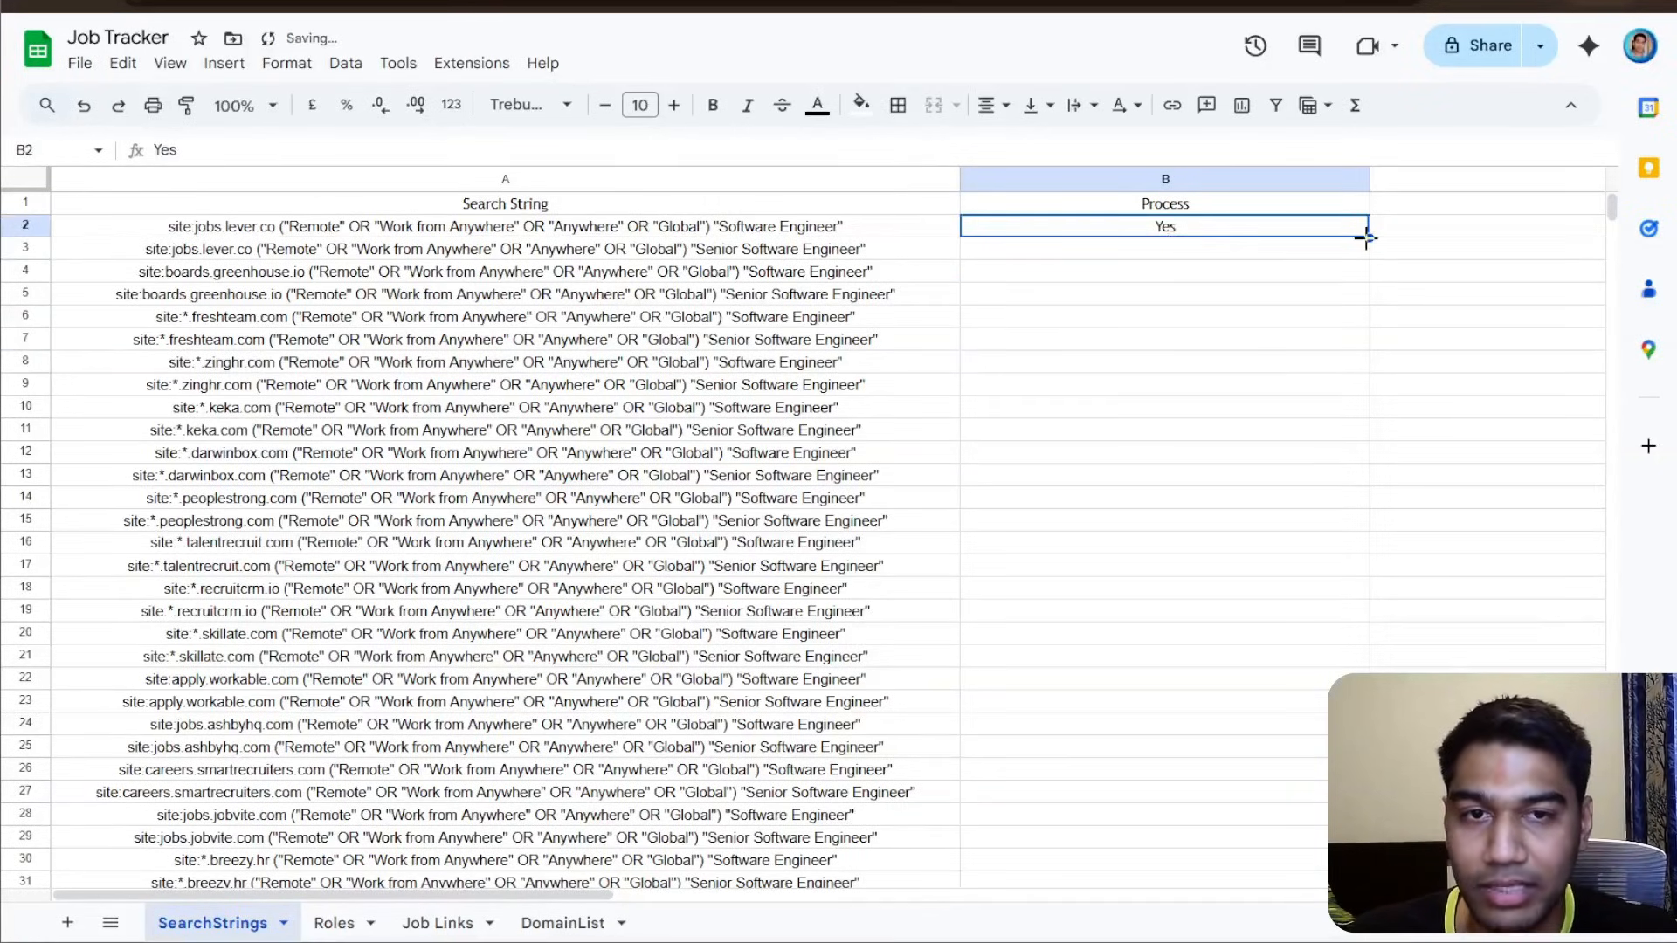
# - Fill Yes from B2 down the Process column alongside the search strings, and undo the fill
pyautogui.moveTo(1367, 238); pyautogui.dragTo(1293, 876)
pyautogui.click(1433, 477)
pyautogui.hotkey('ctrl', 'z')
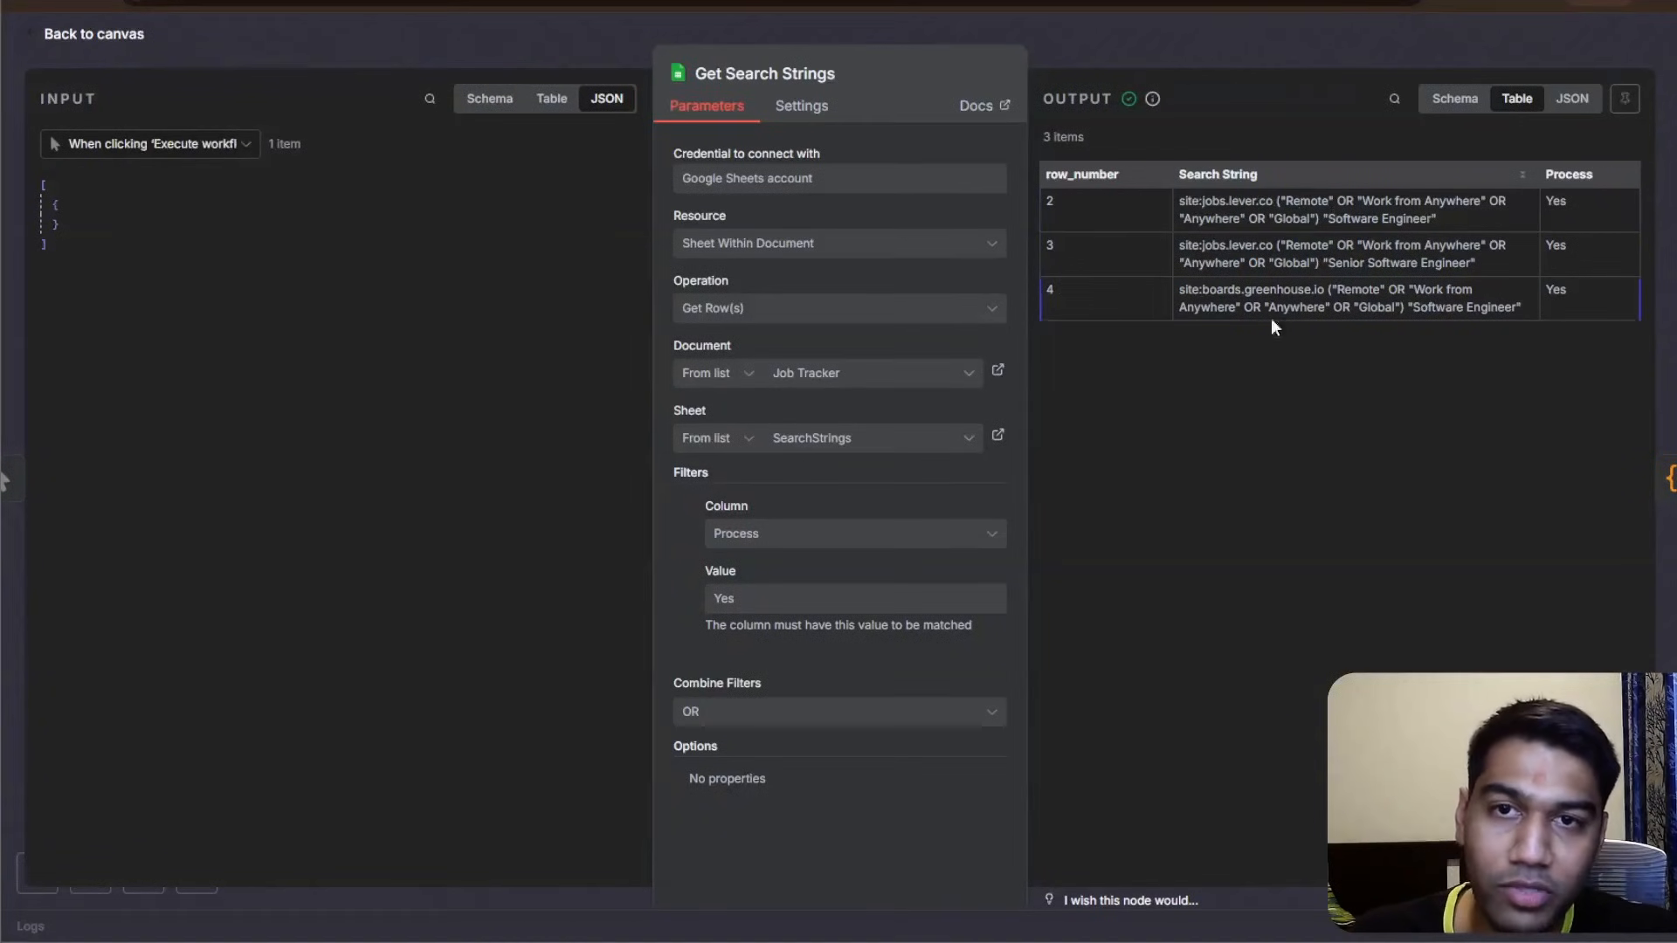
# - Inspect the Code node's escaped queries and the Find Jobs node's actor settings in the Job Finder Workflow execution in n8n
pyautogui.press('Escape')
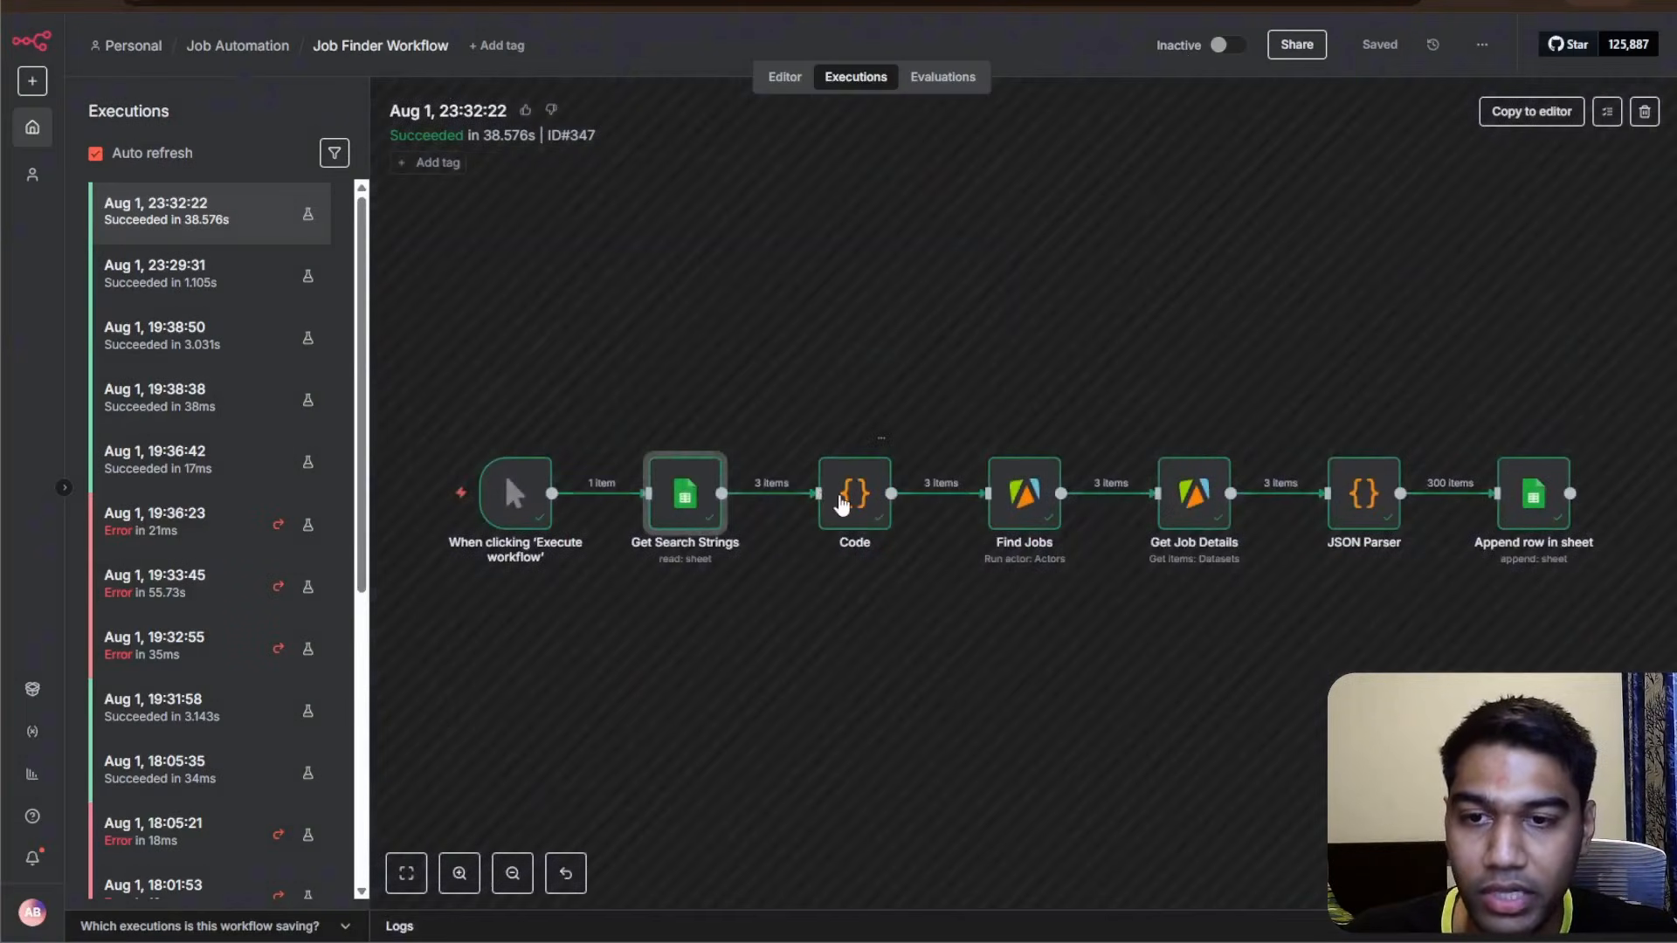
pyautogui.doubleClick(851, 491)
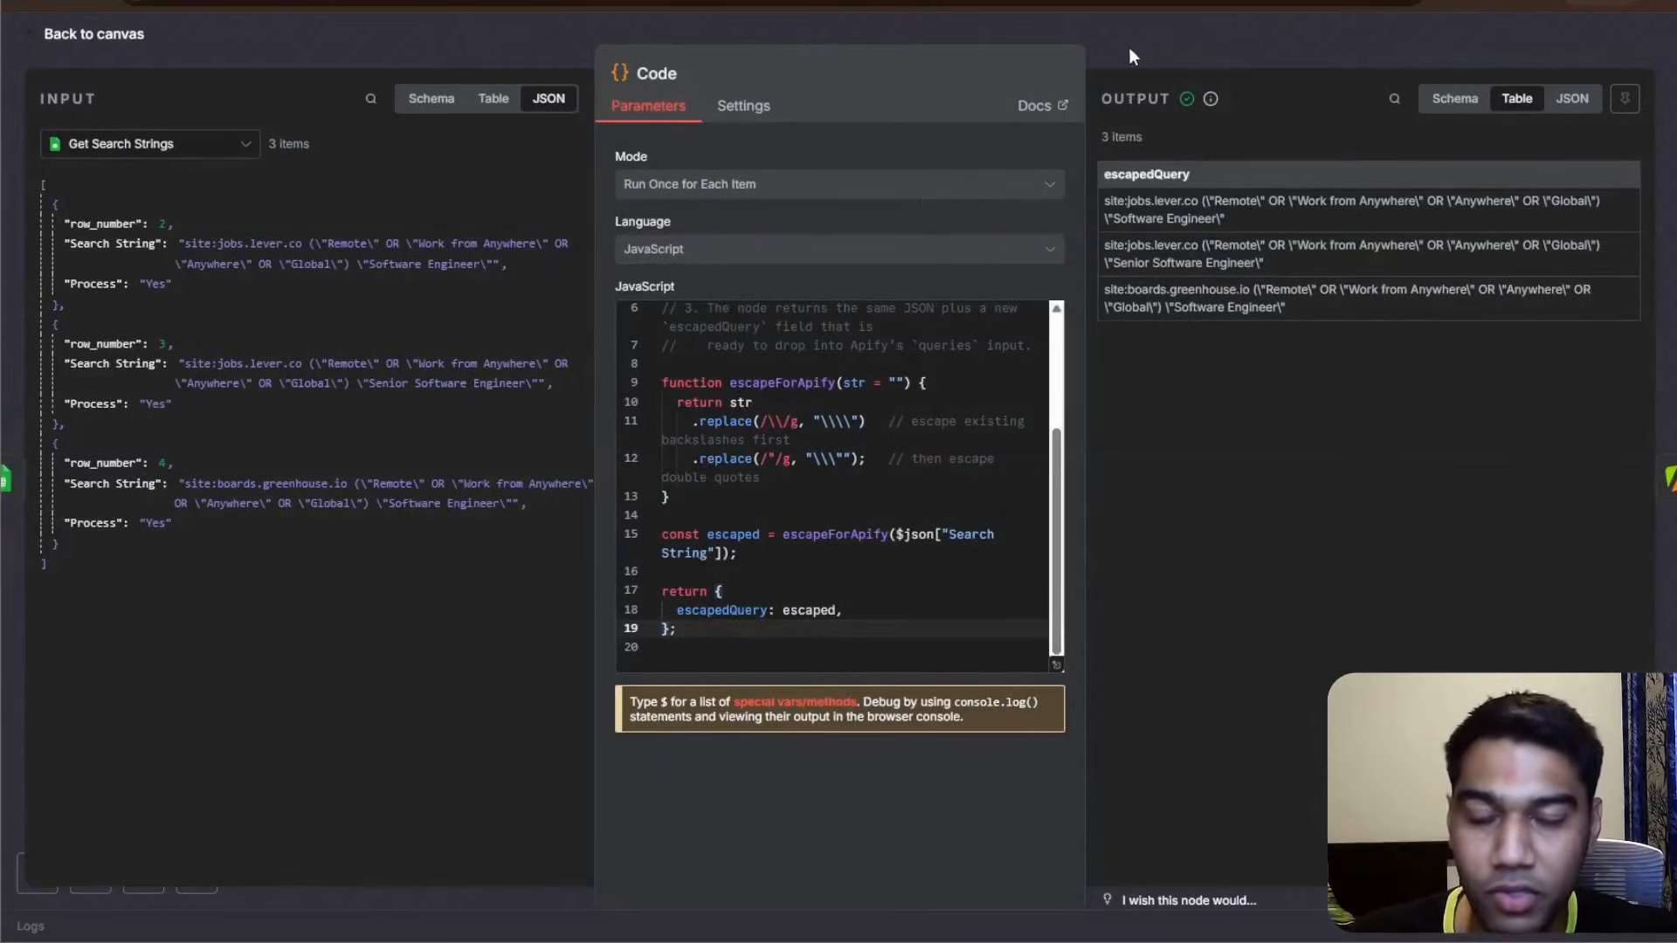
pyautogui.press('Escape')
pyautogui.doubleClick(1024, 494)
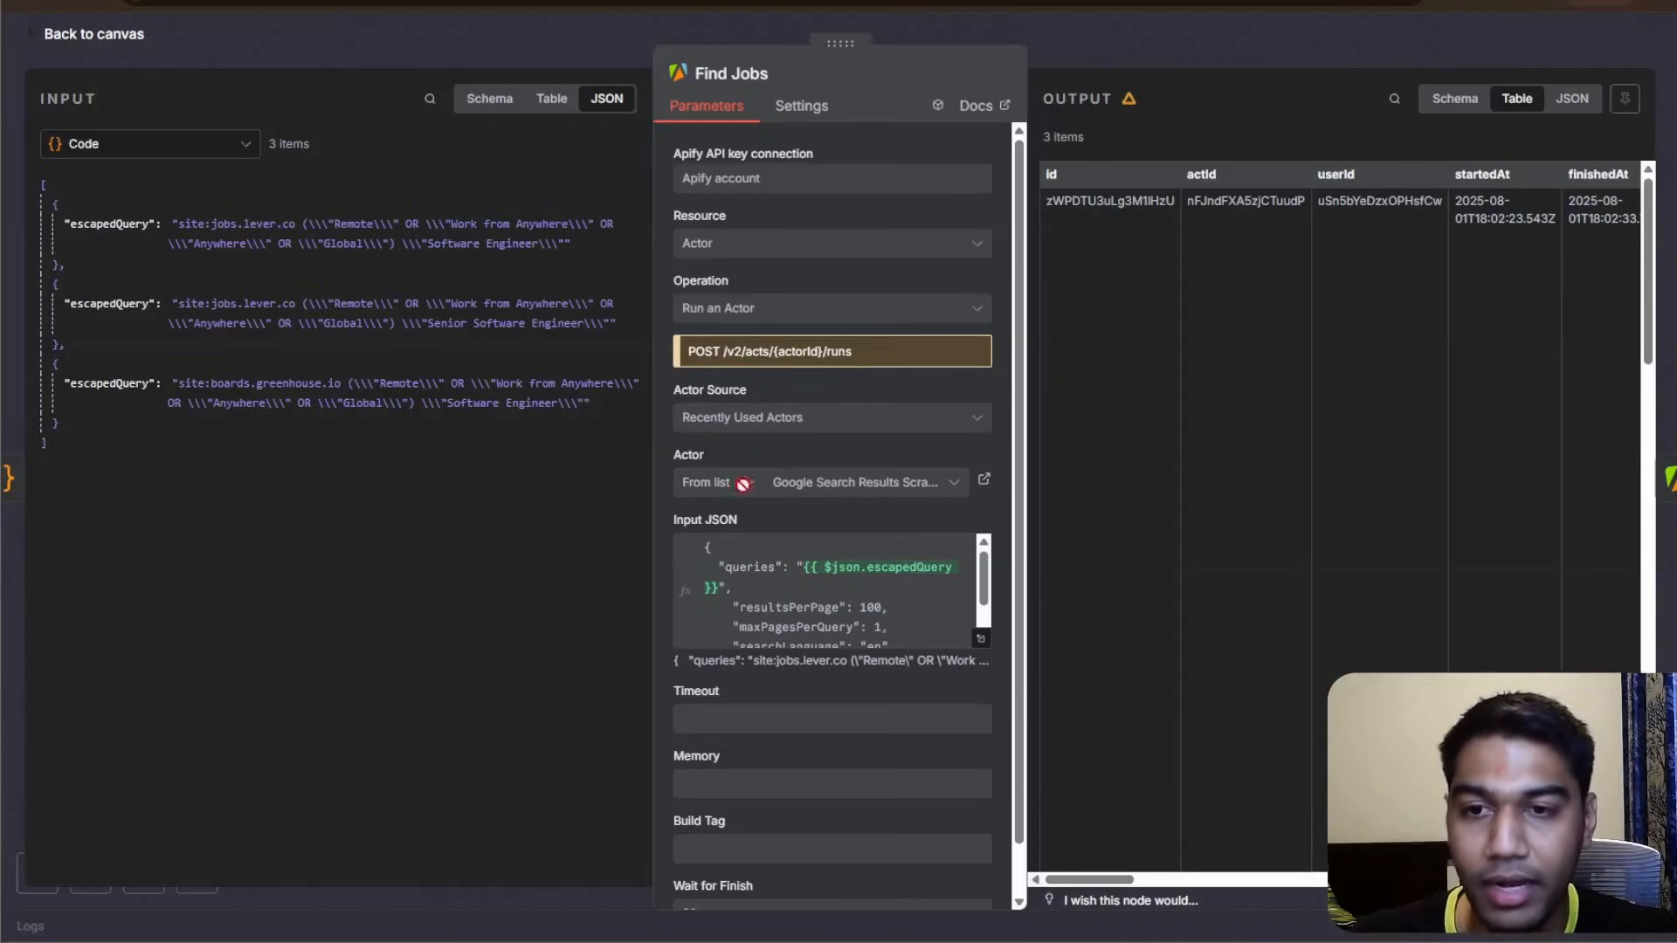
pyautogui.press('Escape')
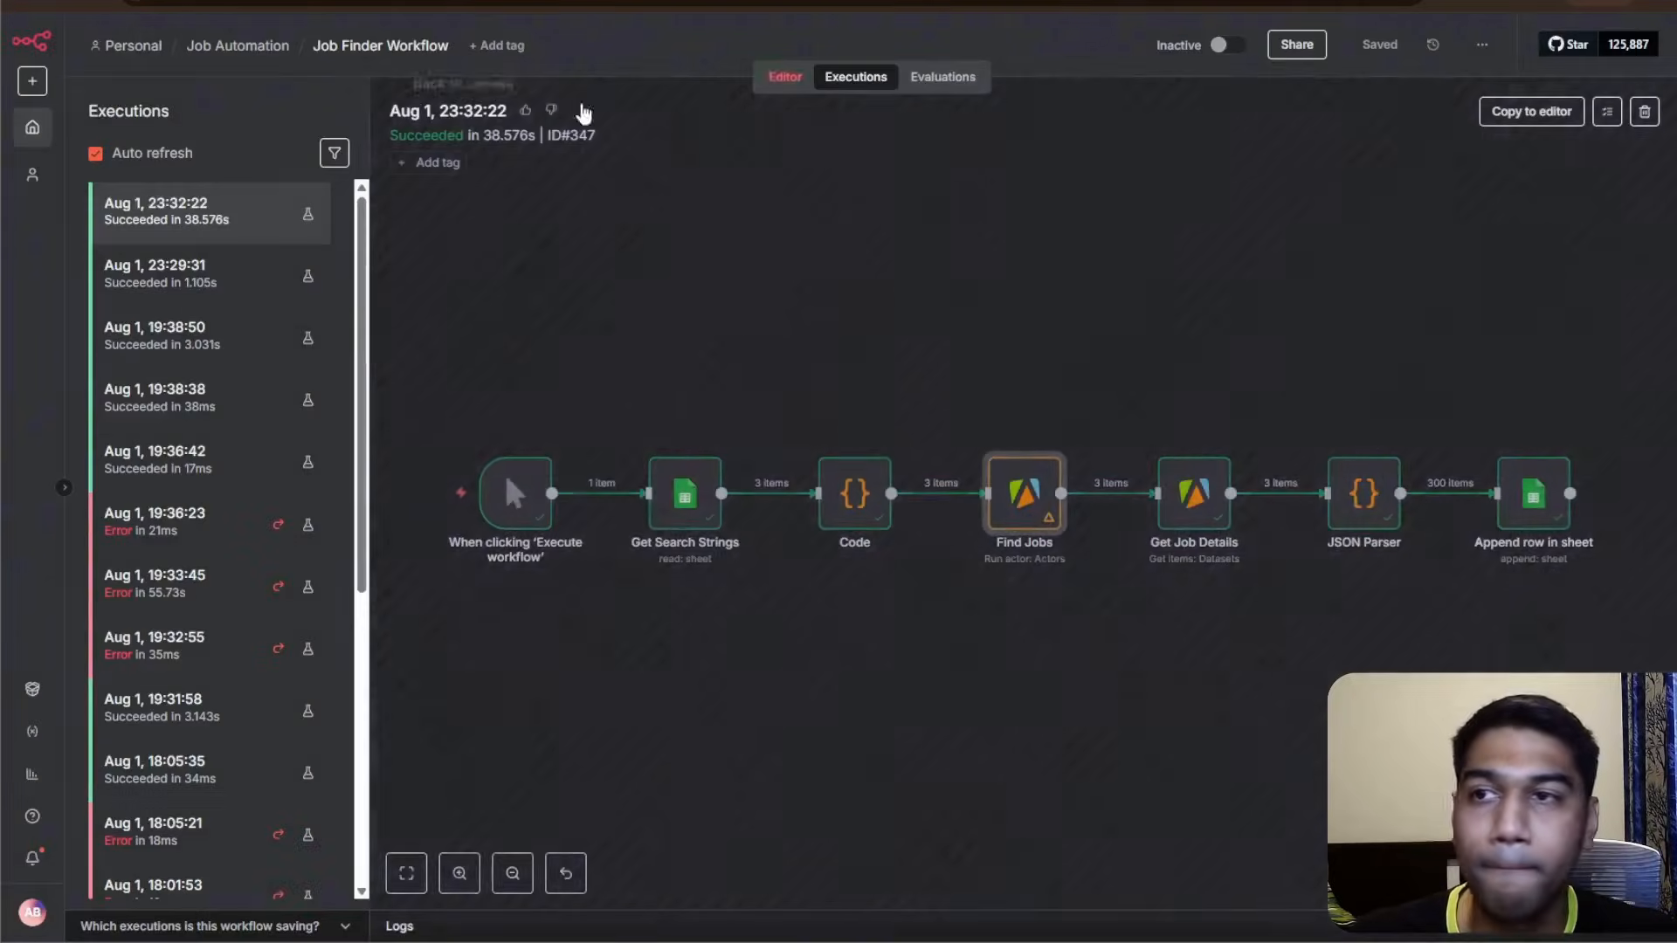
# - Open the Apify website in a new browser tab and view its scraper home page
pyautogui.hotkey('ctrl', 't')
pyautogui.write('apify')
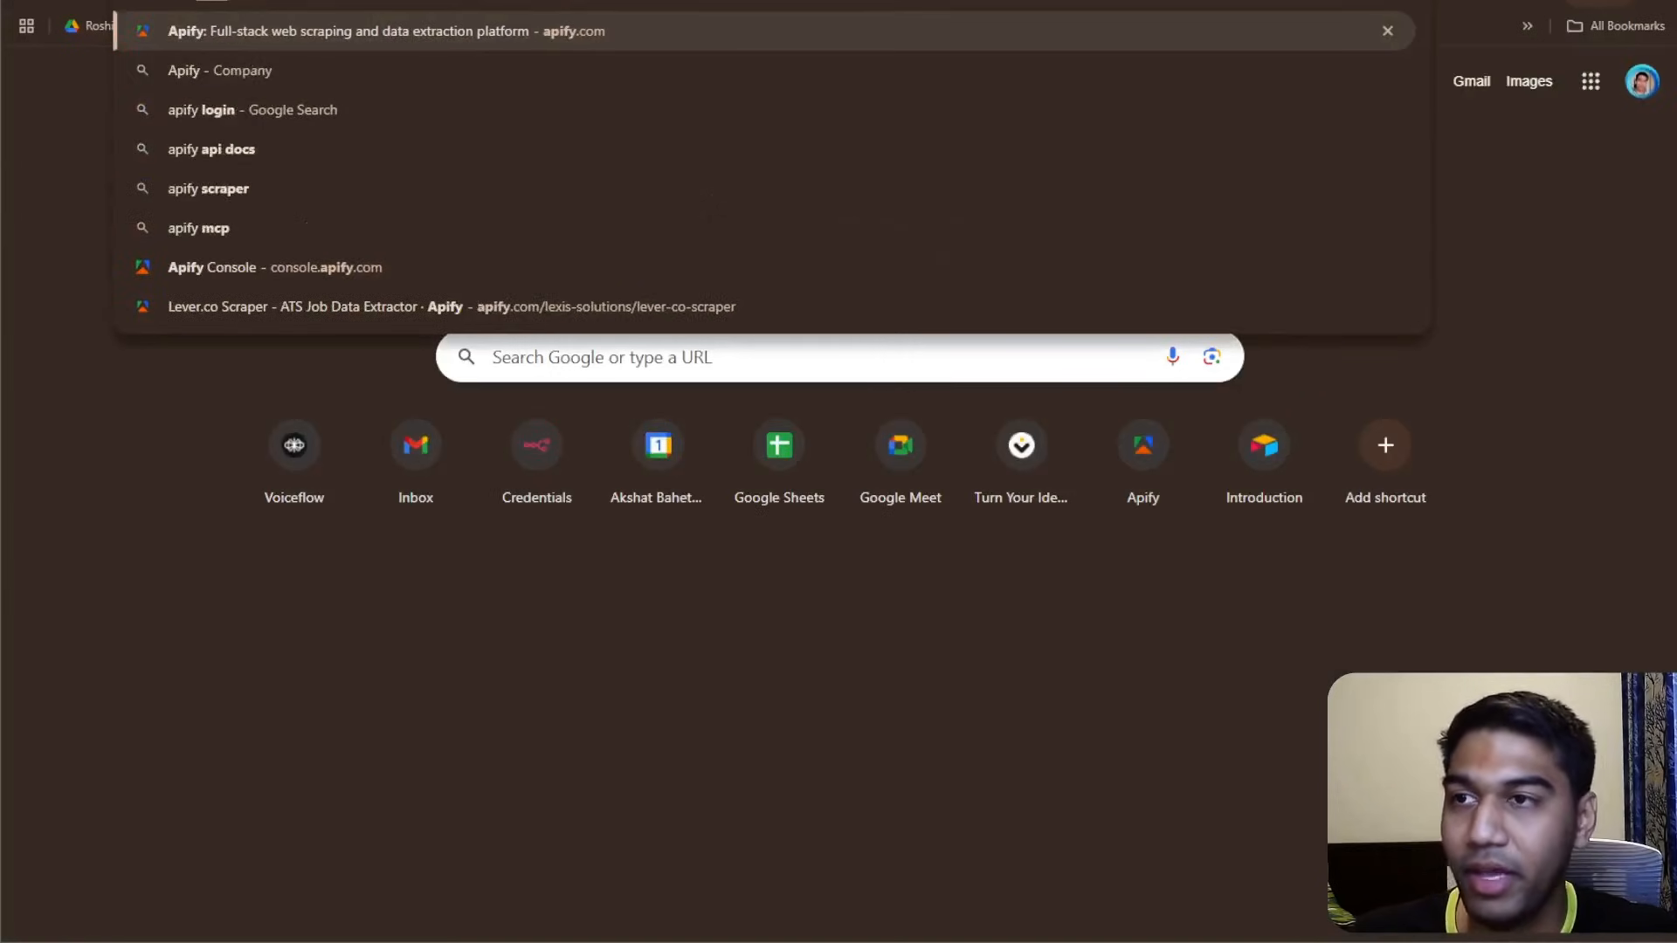
pyautogui.press('Return')
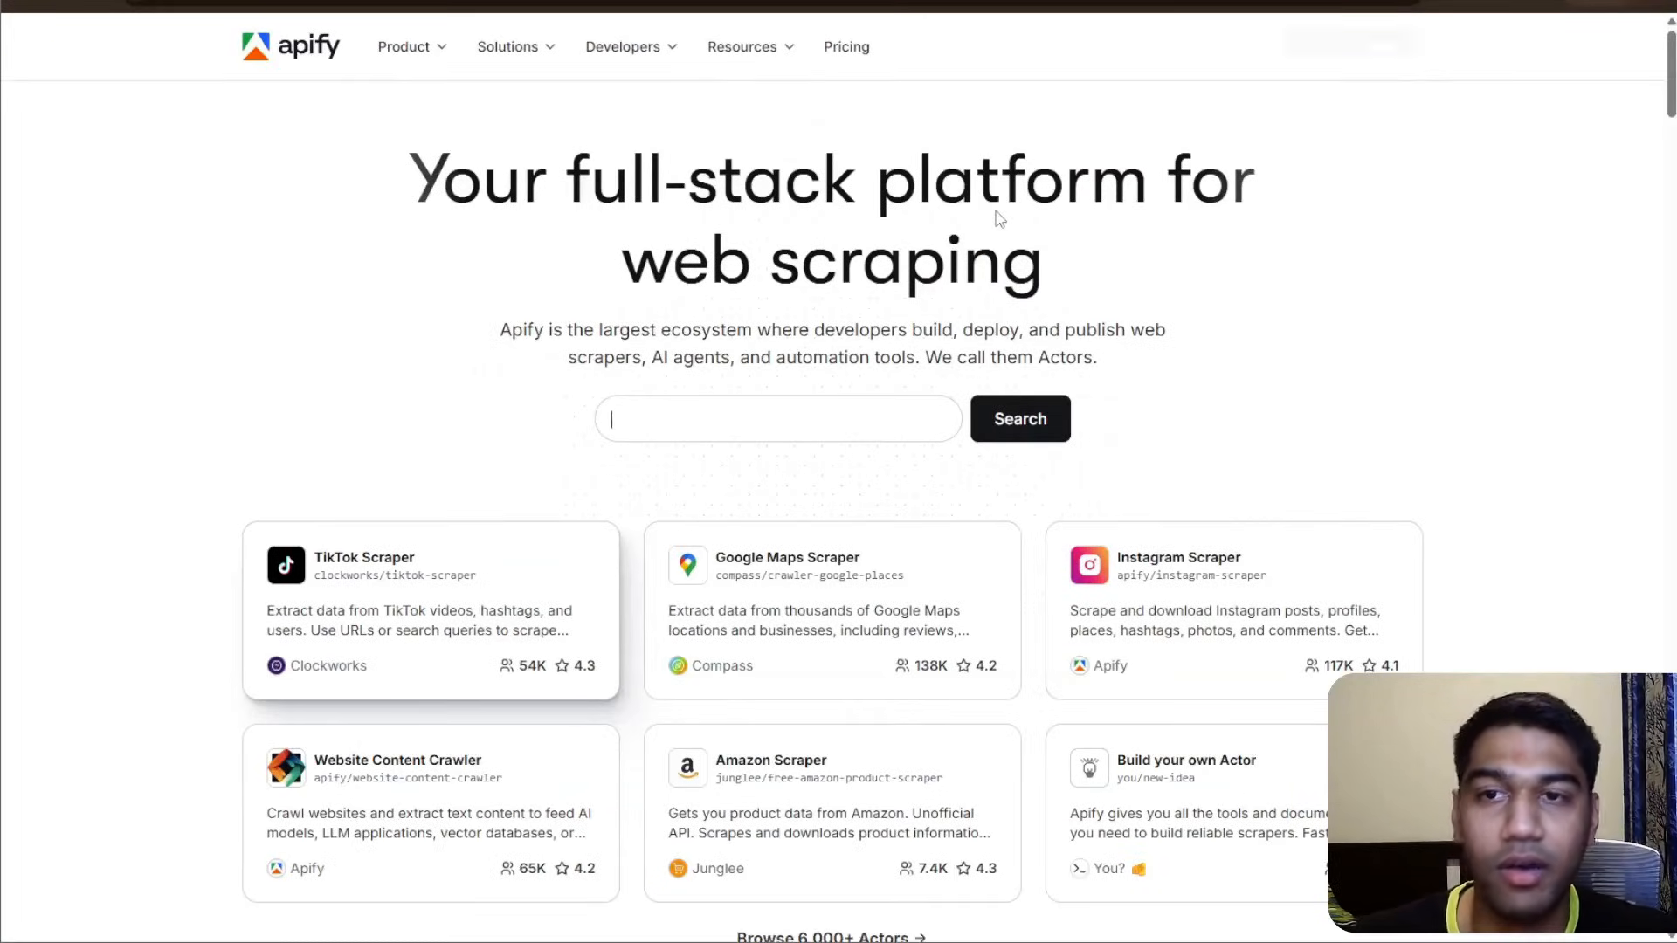
pyautogui.write('S')
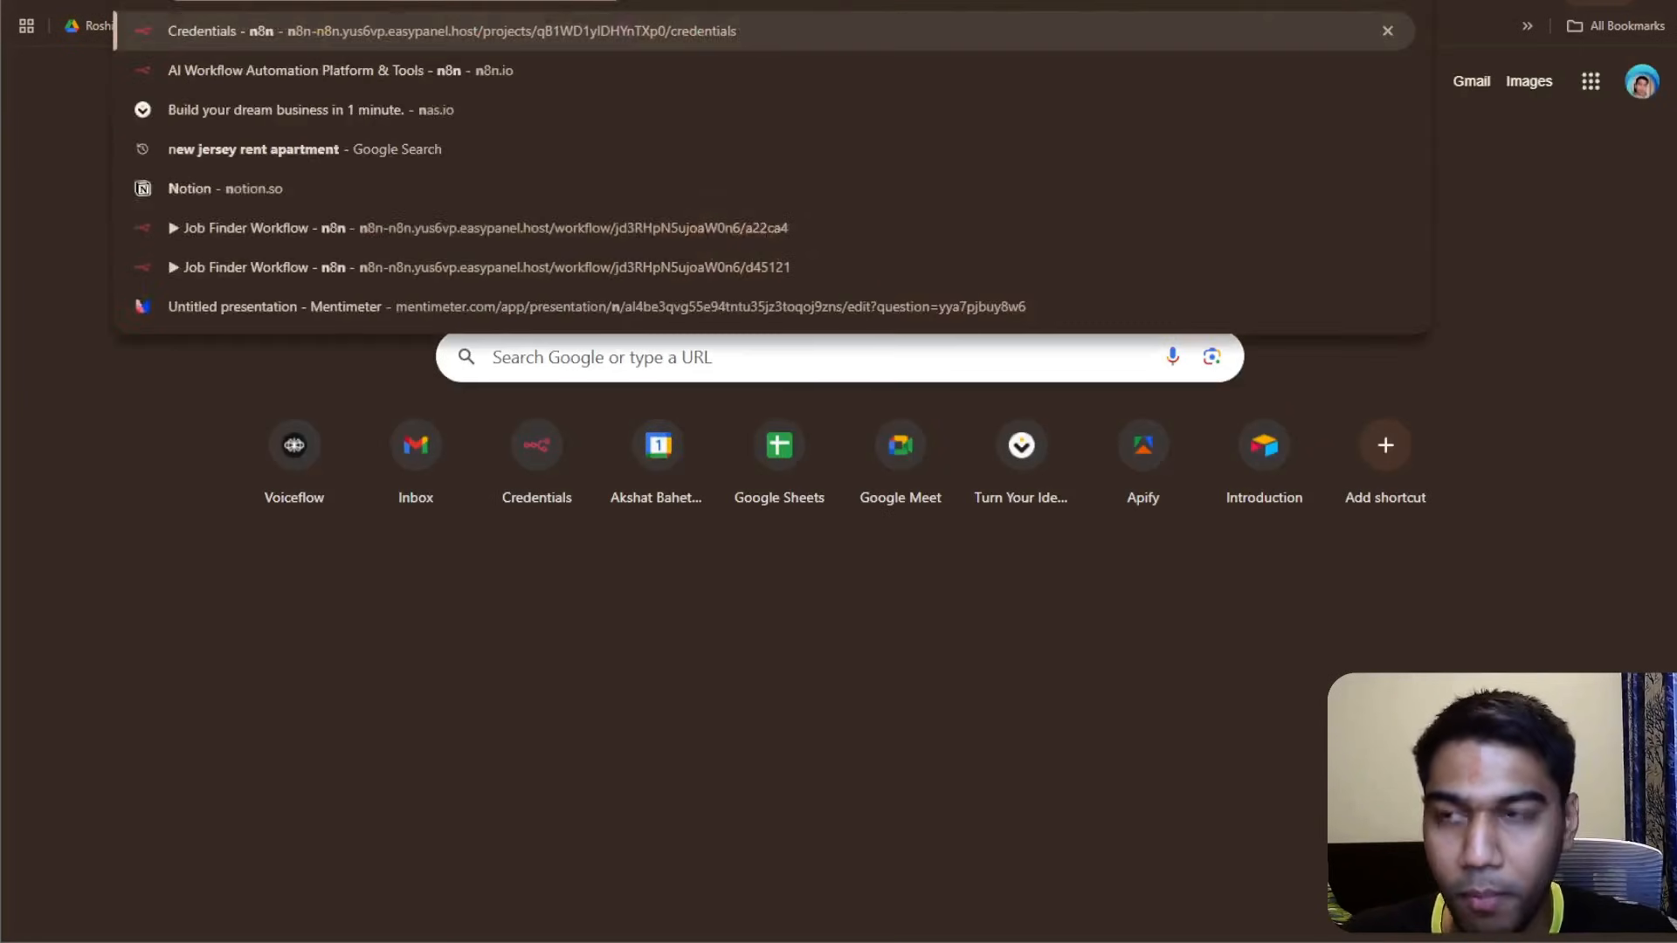
# - Return to n8n and open the Job Finder Workflow in the editor from the Job Automation folder
pyautogui.write('n8n')
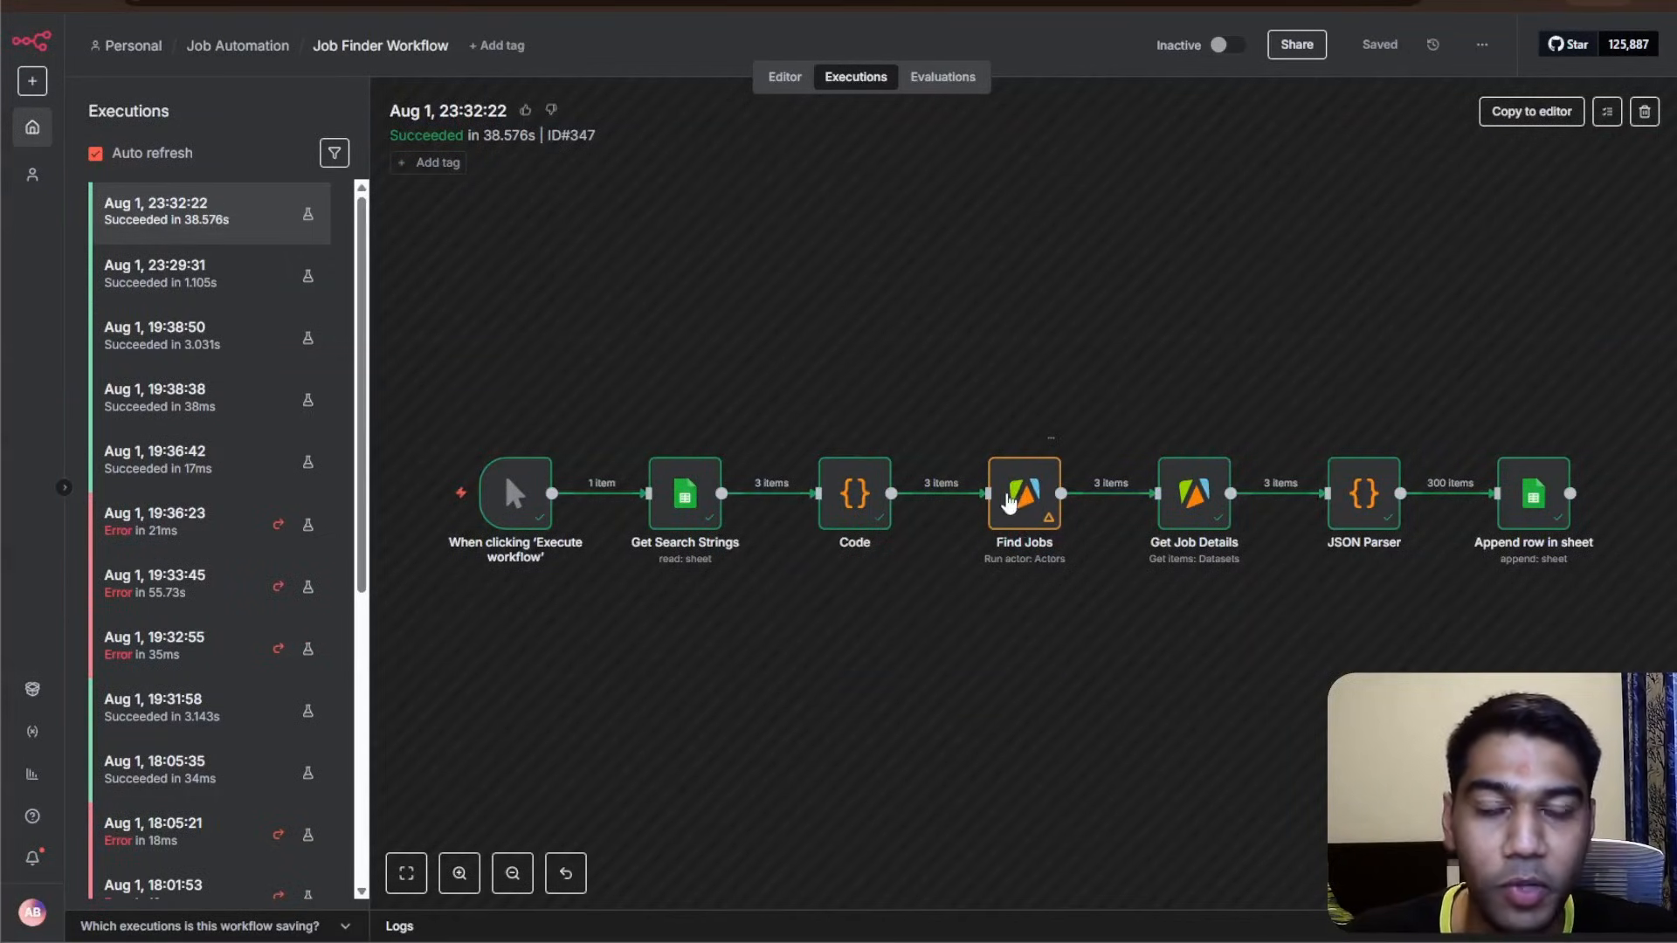
pyautogui.click(272, 47)
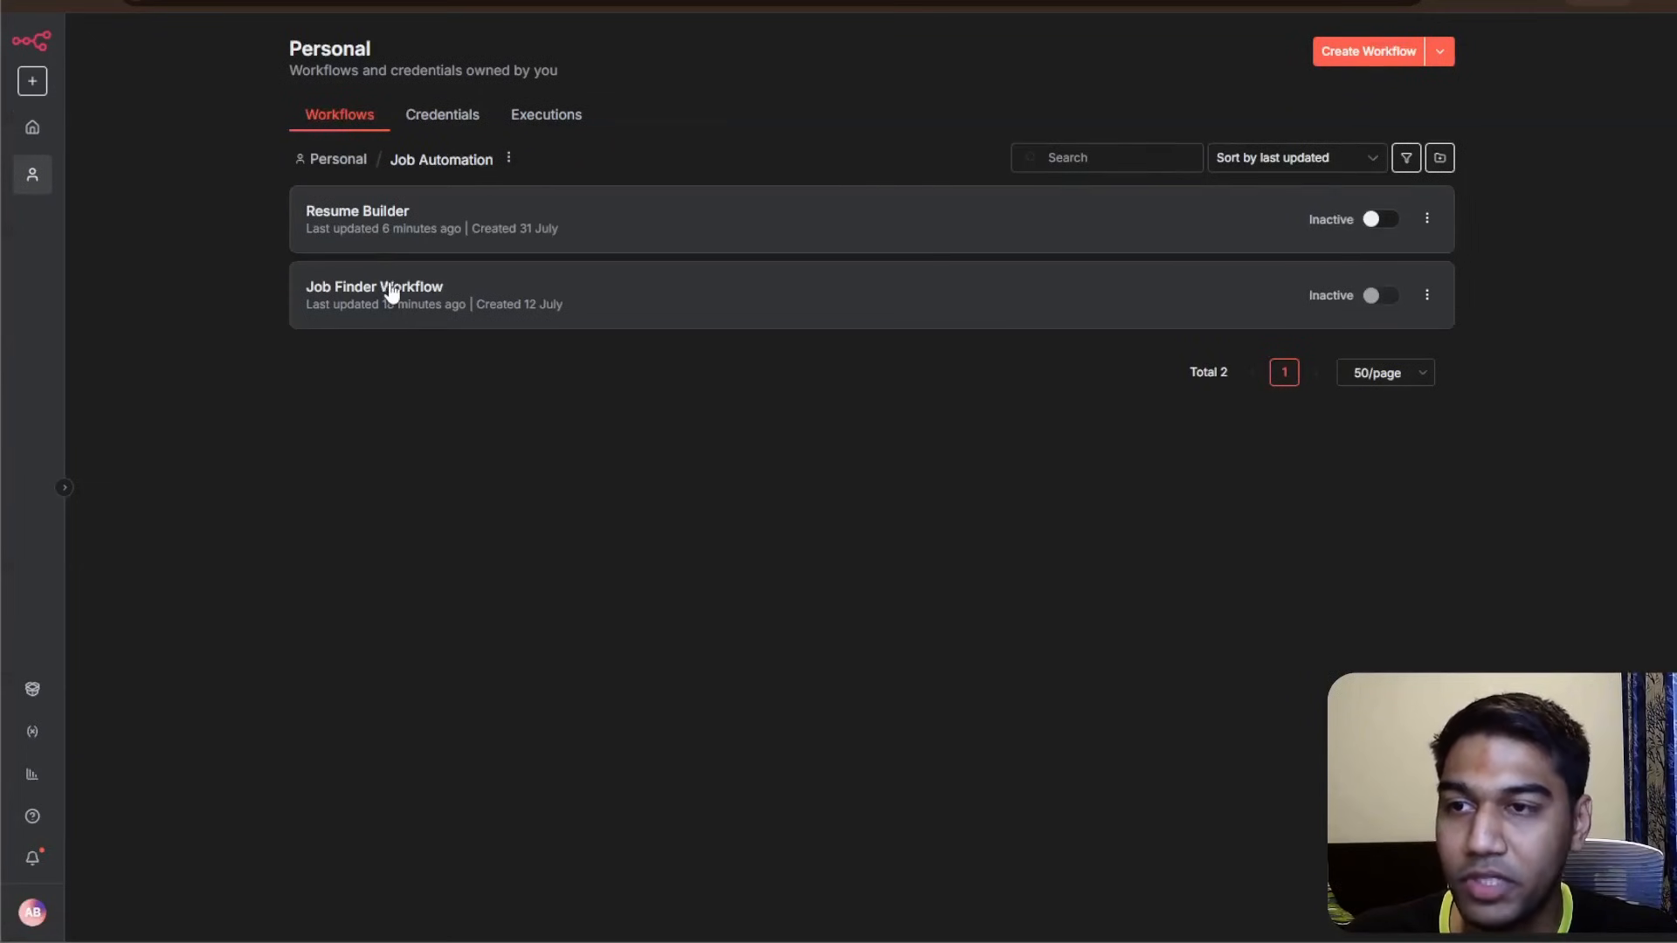
pyautogui.click(390, 293)
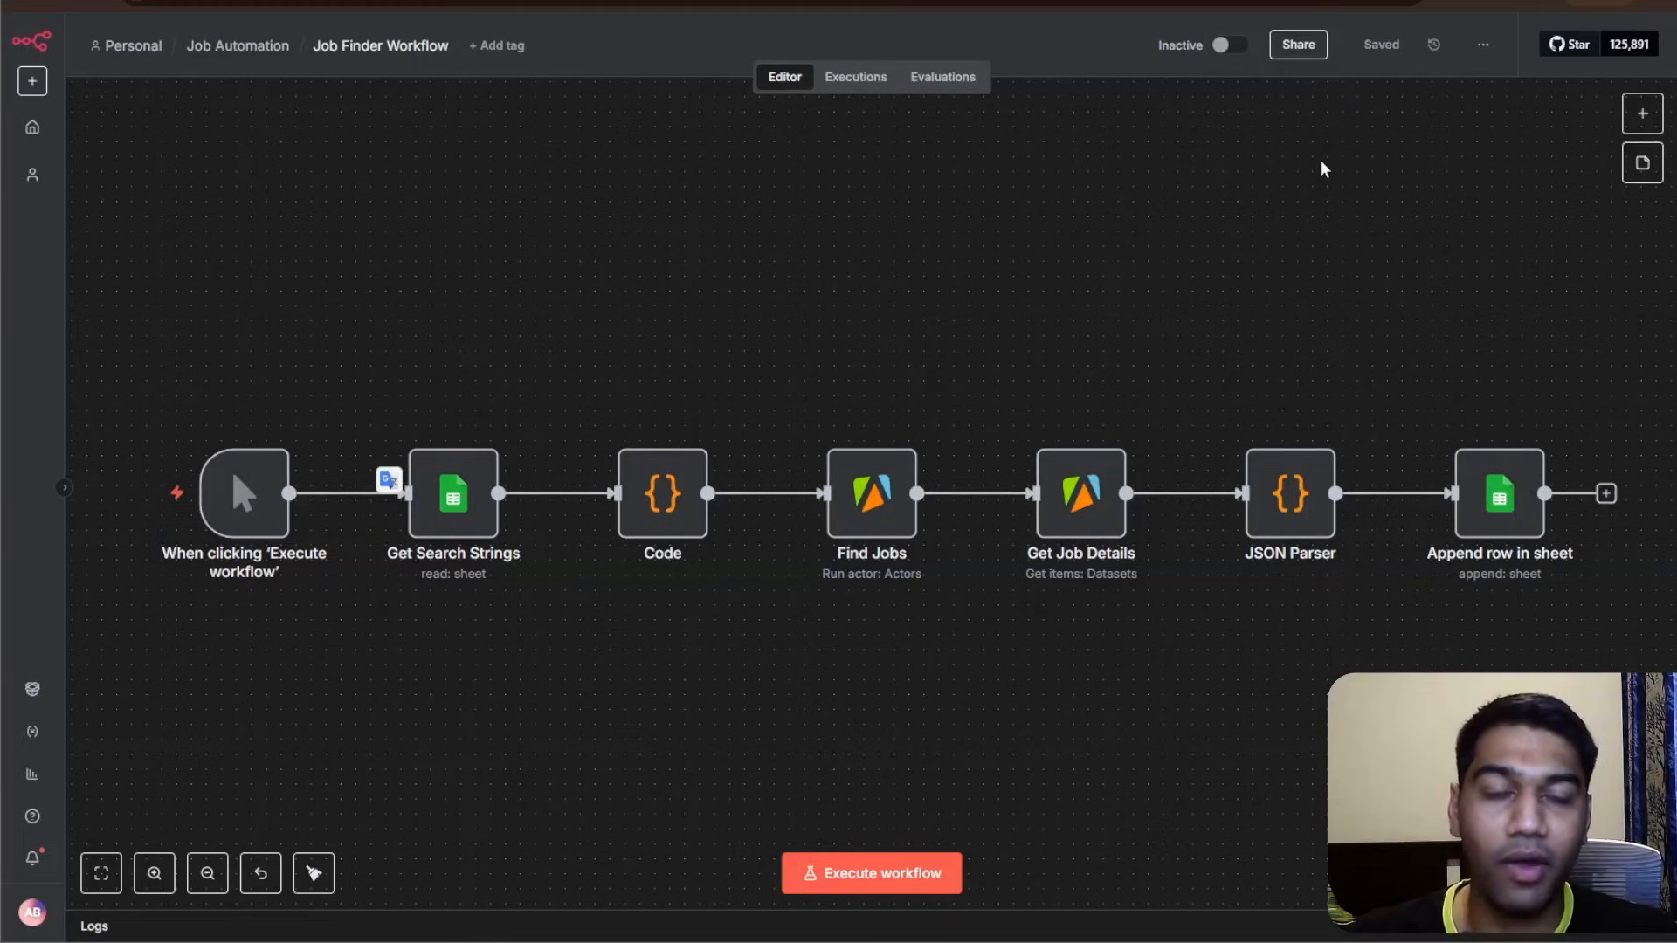
# - Search the workflow's available nodes for Apify and open the Apify node details
pyautogui.click(1629, 117)
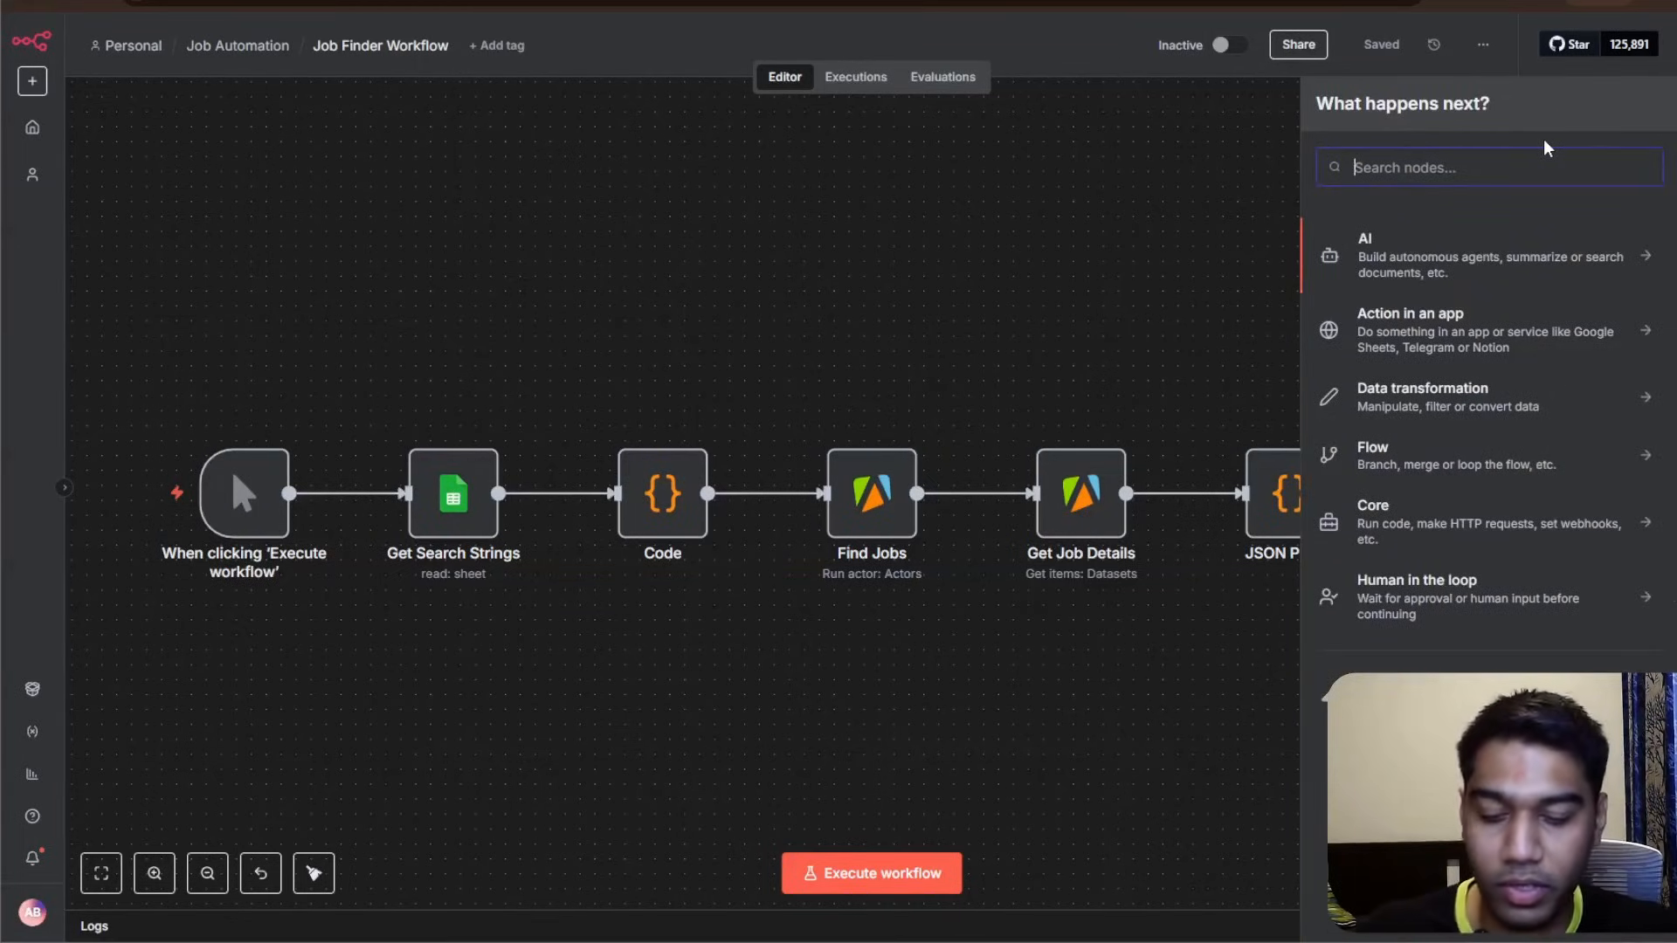
pyautogui.write('Apify')
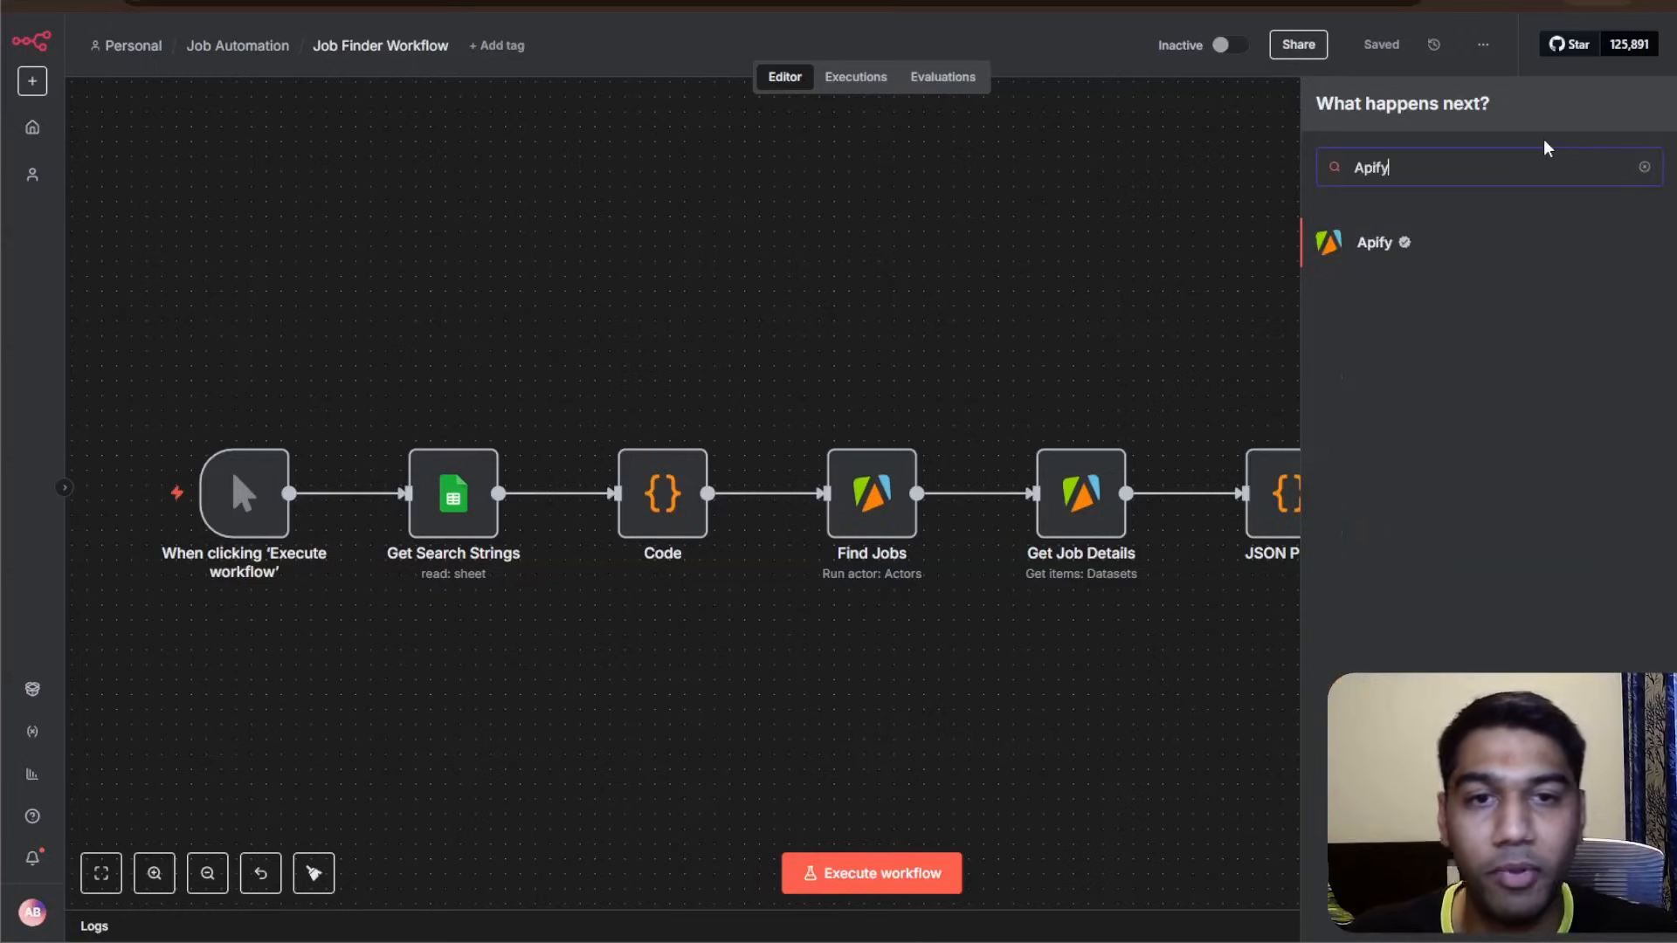
pyautogui.click(1488, 233)
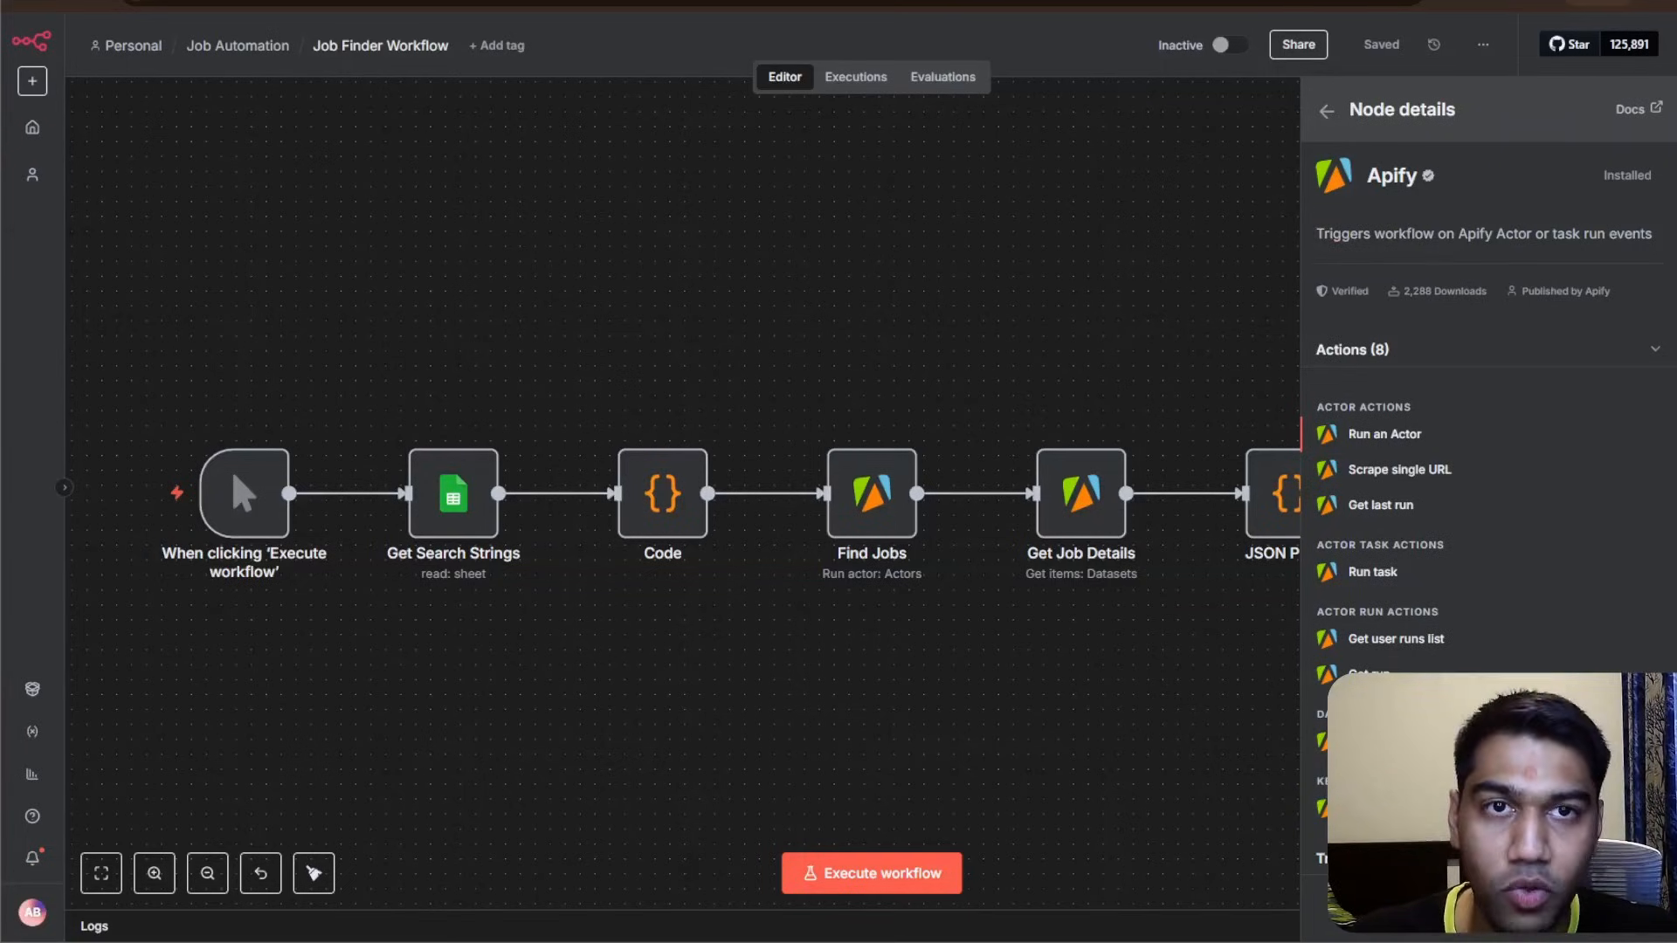
# - Open the Apify website in a new browser tab
pyautogui.hotkey('ctrl', 't')
pyautogui.write('apify')
pyautogui.press('Return')
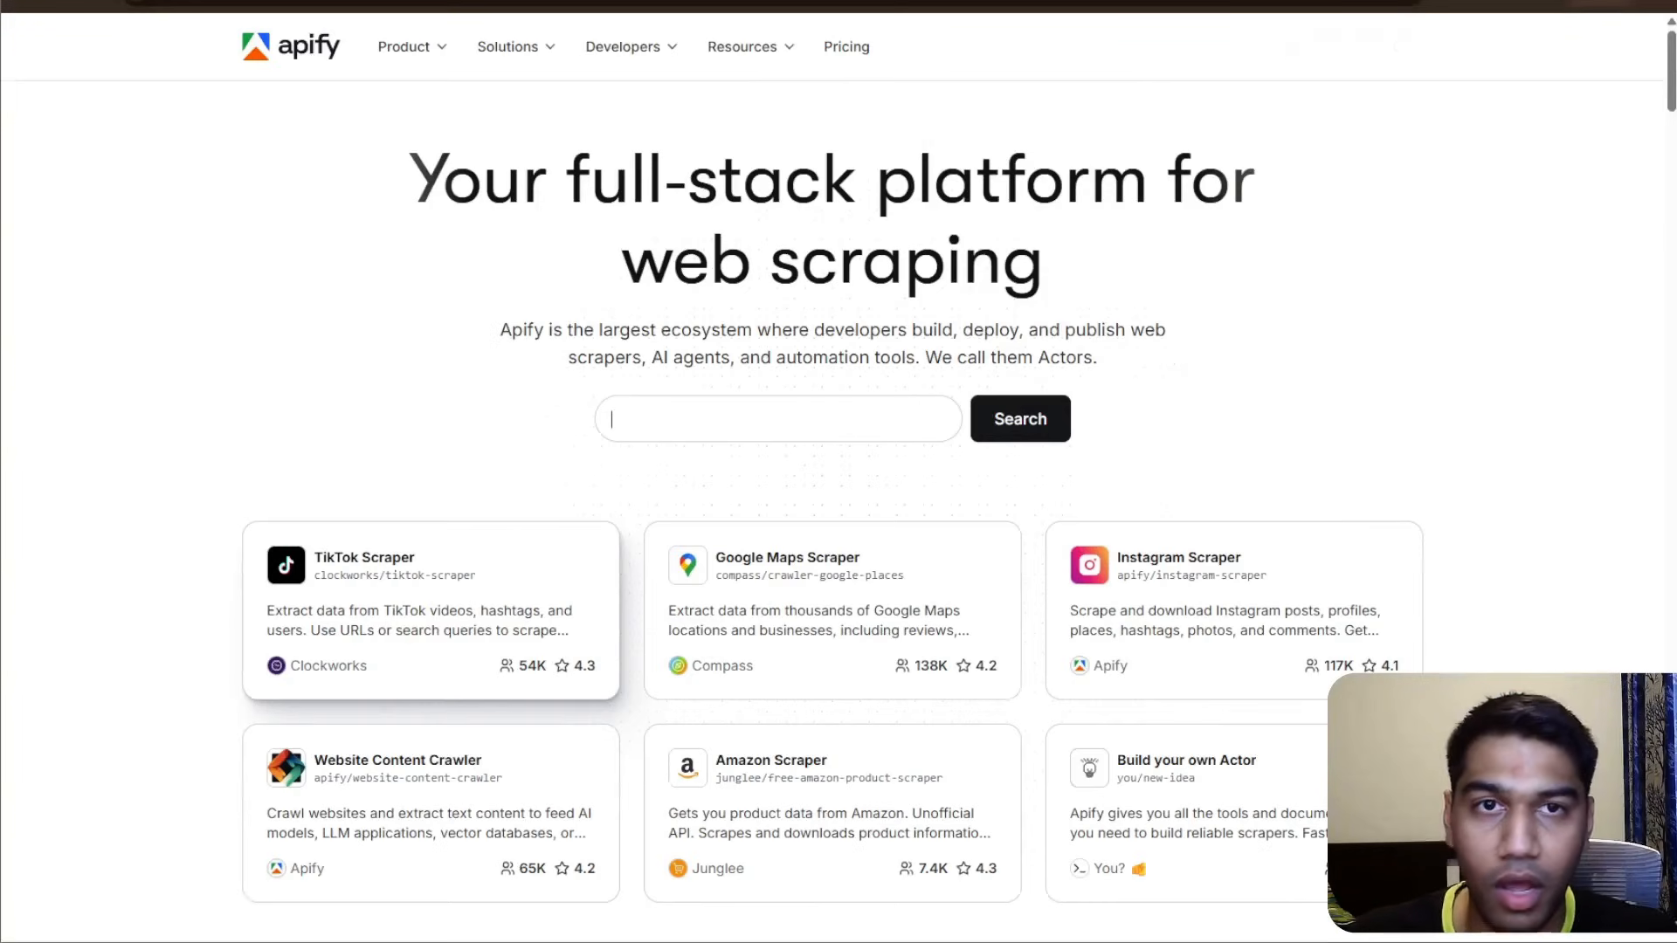
pyautogui.write('Scrape')
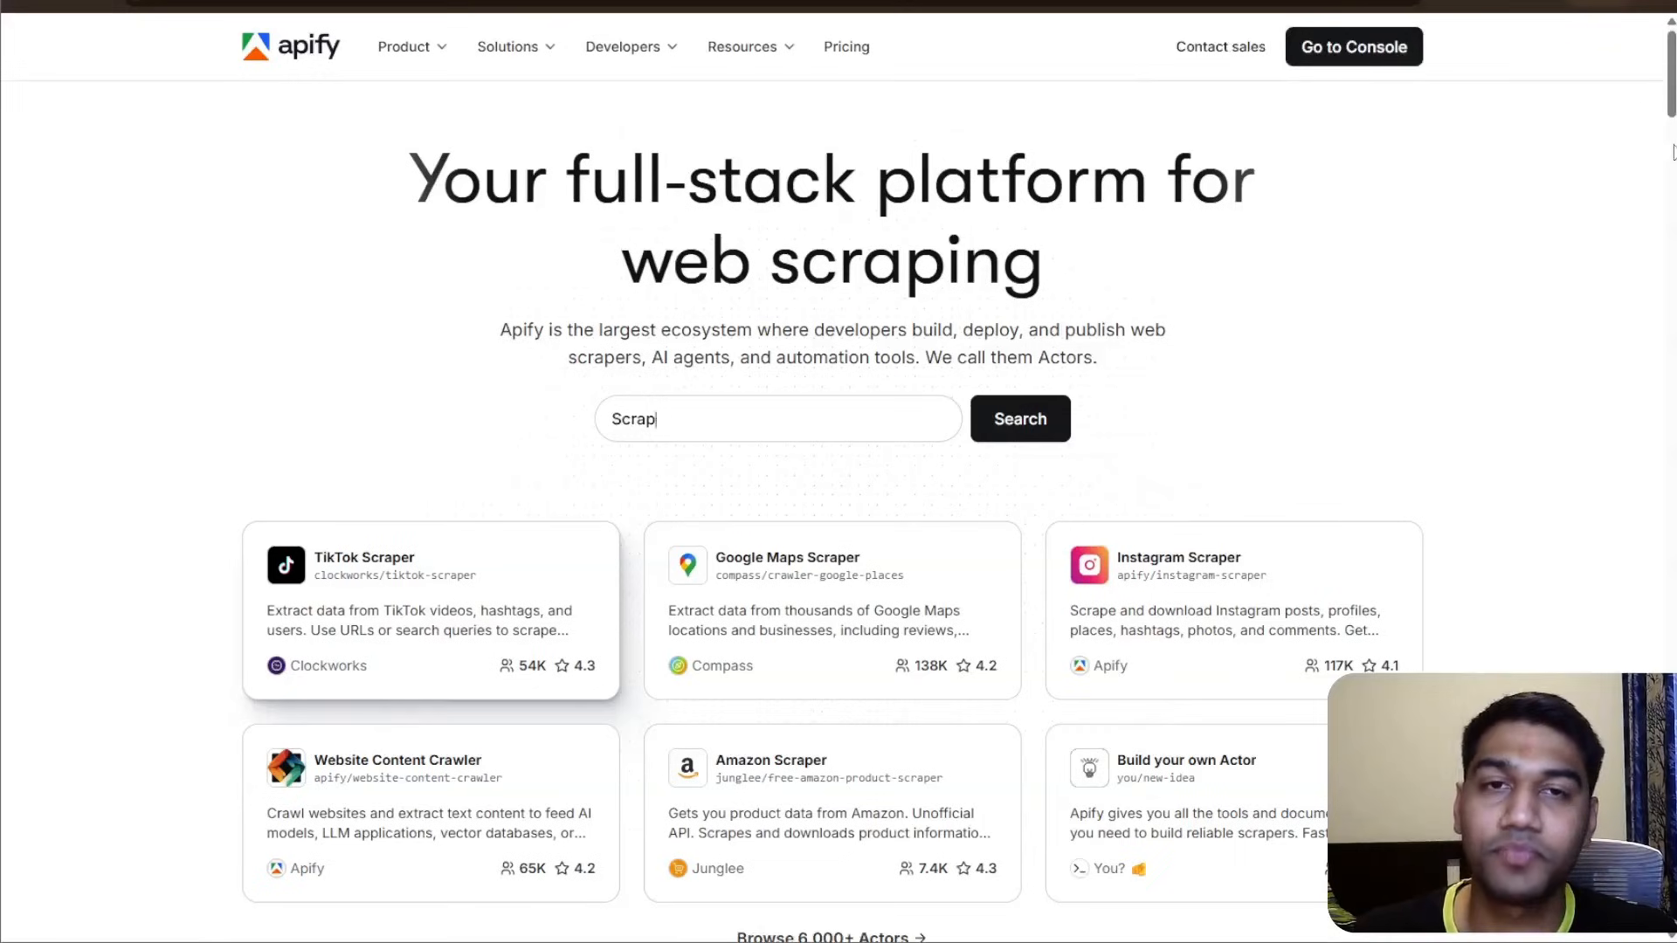
pyautogui.hotkey('ctrl', 'BackSpace')
pyautogui.write('Extract places from Googl')
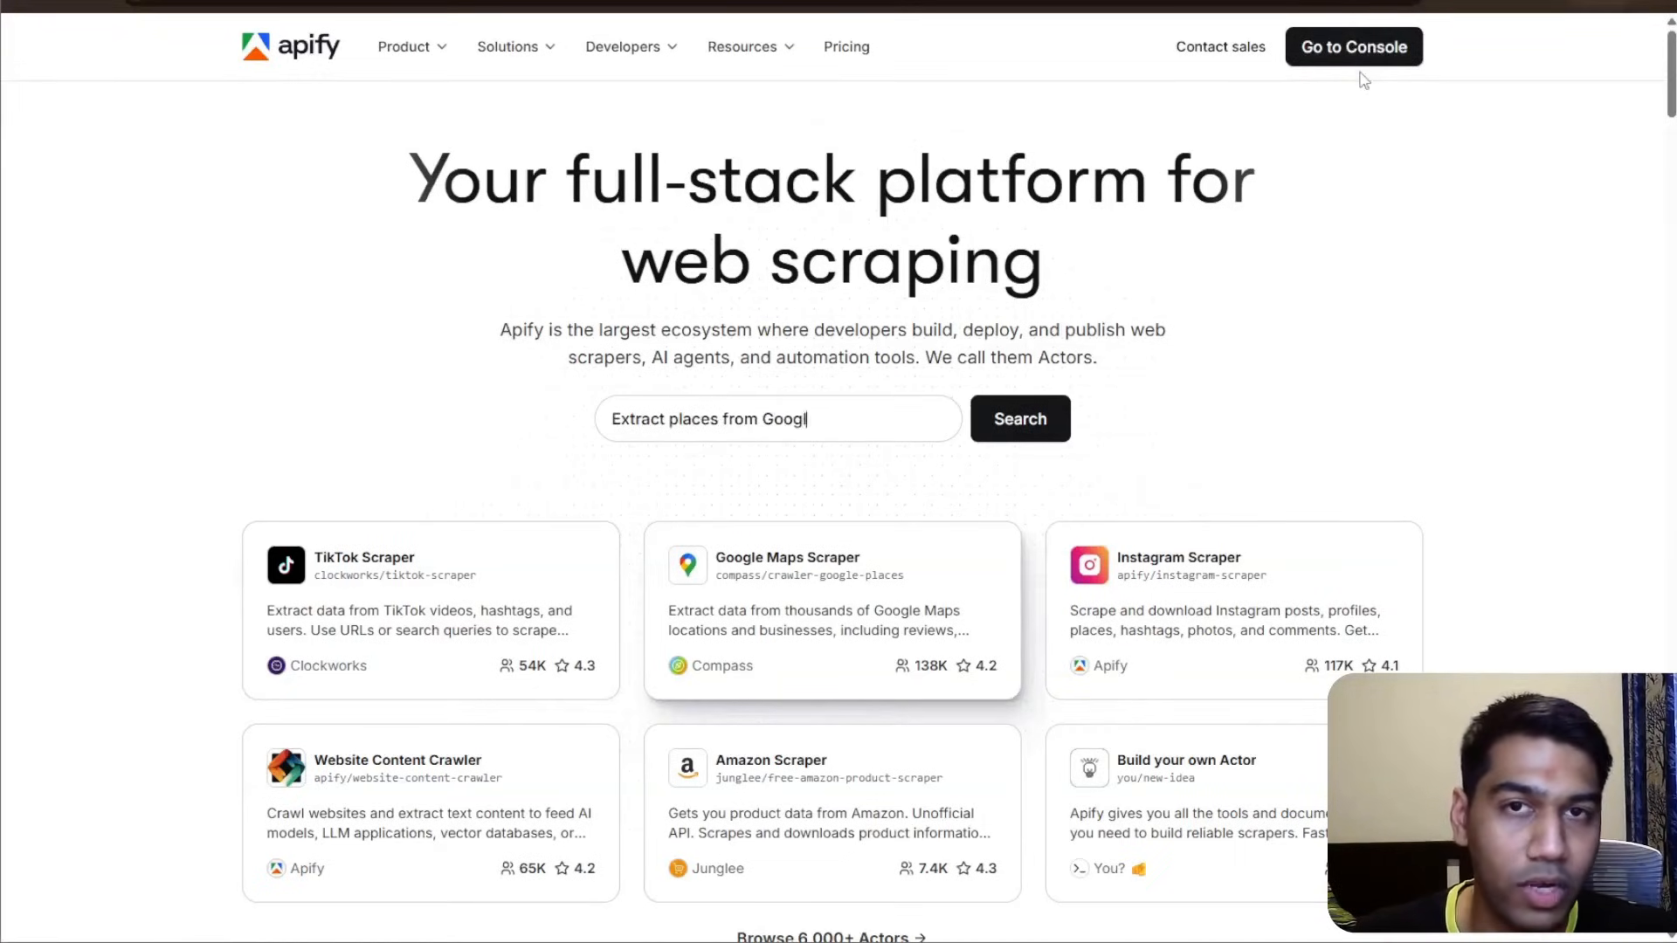
pyautogui.write('e Maps')
pyautogui.press('BackSpace')
pyautogui.press('BackSpace')
pyautogui.press('BackSpace')
pyautogui.press('BackSpace')
pyautogui.press('BackSpace')
pyautogui.press('BackSpace')
pyautogui.press('BackSpace')
pyautogui.press('BackSpace')
pyautogui.press('BackSpace')
pyautogui.press('BackSpace')
pyautogui.press('BackSpace')
pyautogui.press('BackSpace')
pyautogui.press('BackSpace')
pyautogui.press('BackSpace')
pyautogui.press('BackSpace')
pyautogui.press('BackSpace')
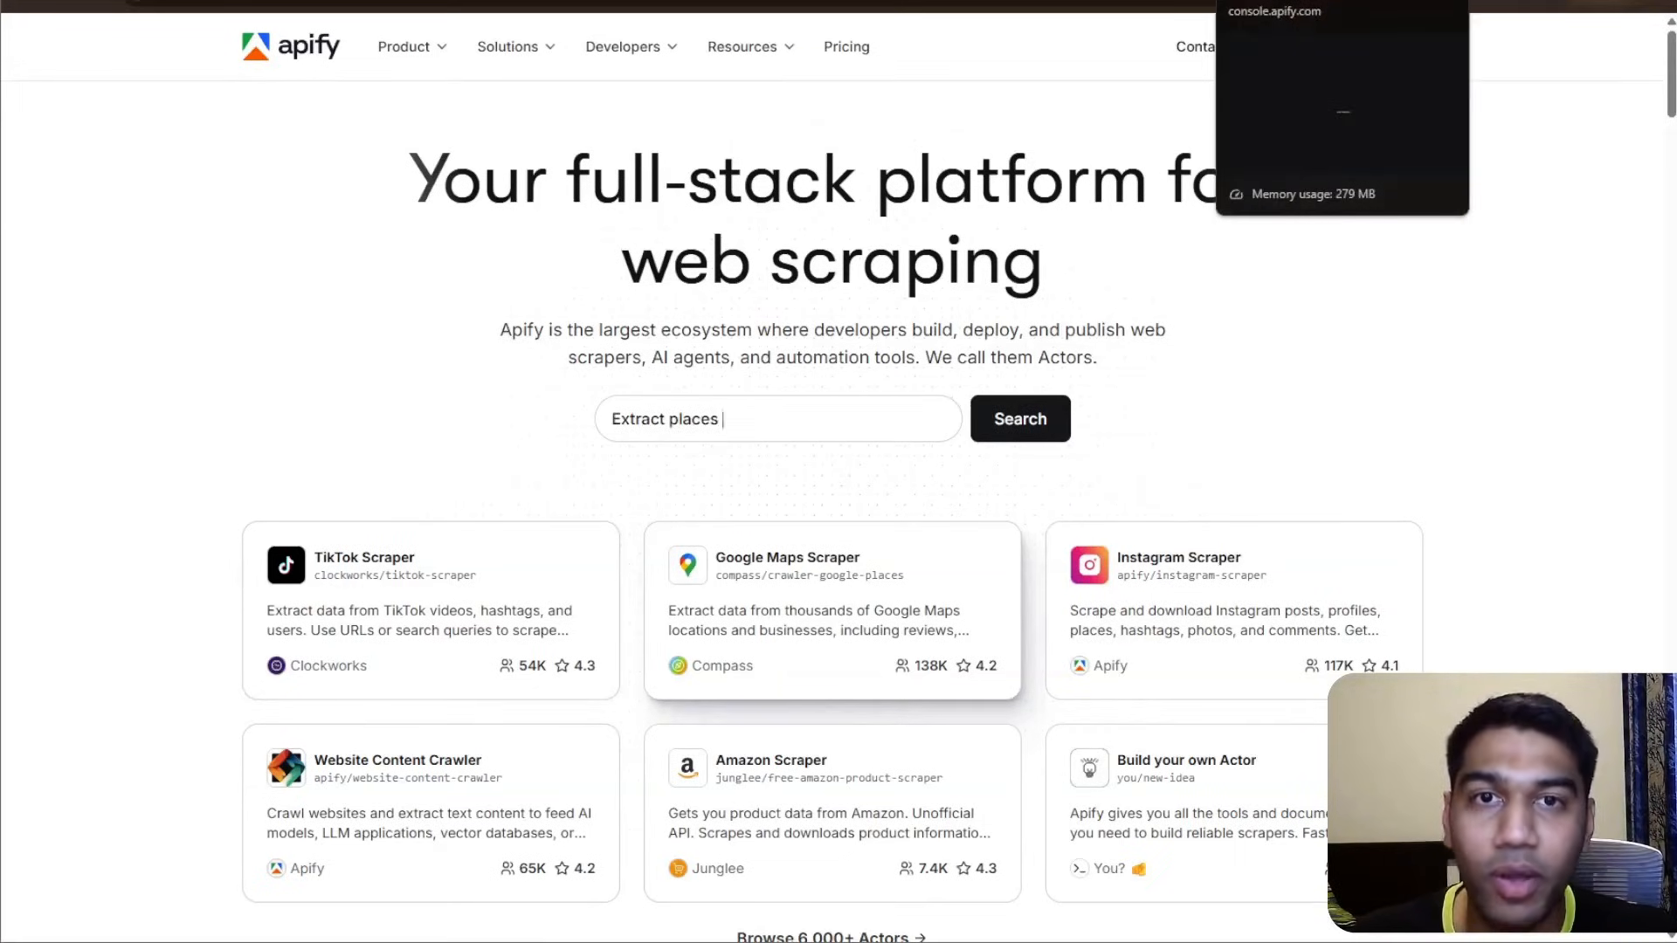
# - Switch to the Apify Console and open the account's API & Integrations settings
pyautogui.click(1276, 5)
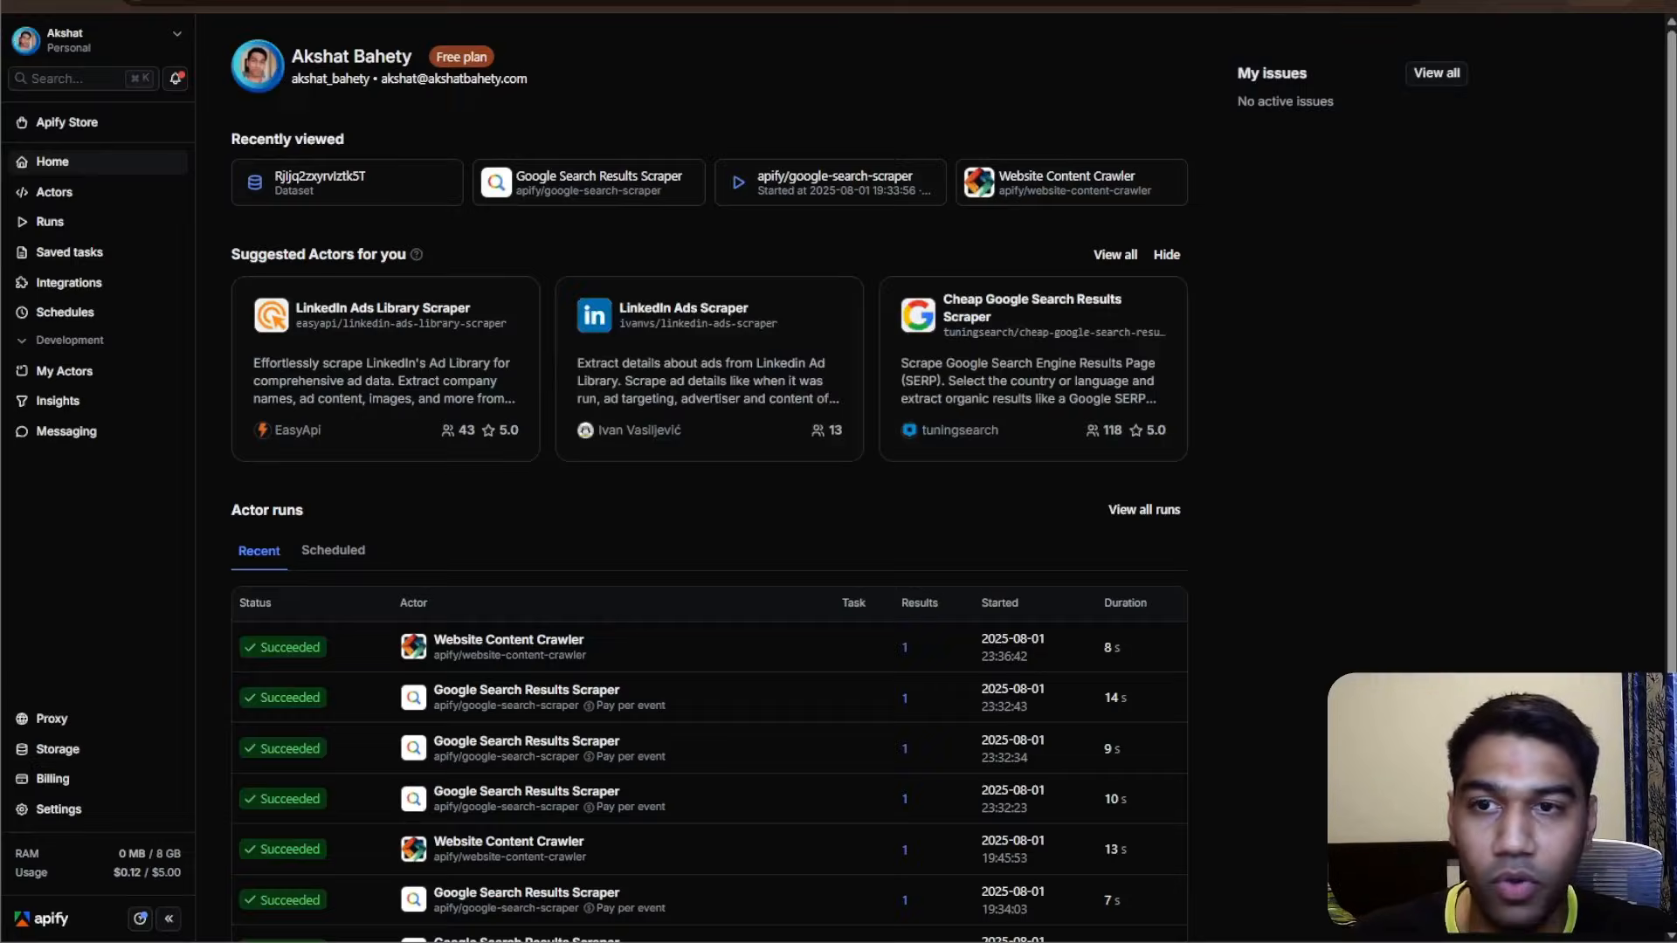
pyautogui.click(61, 809)
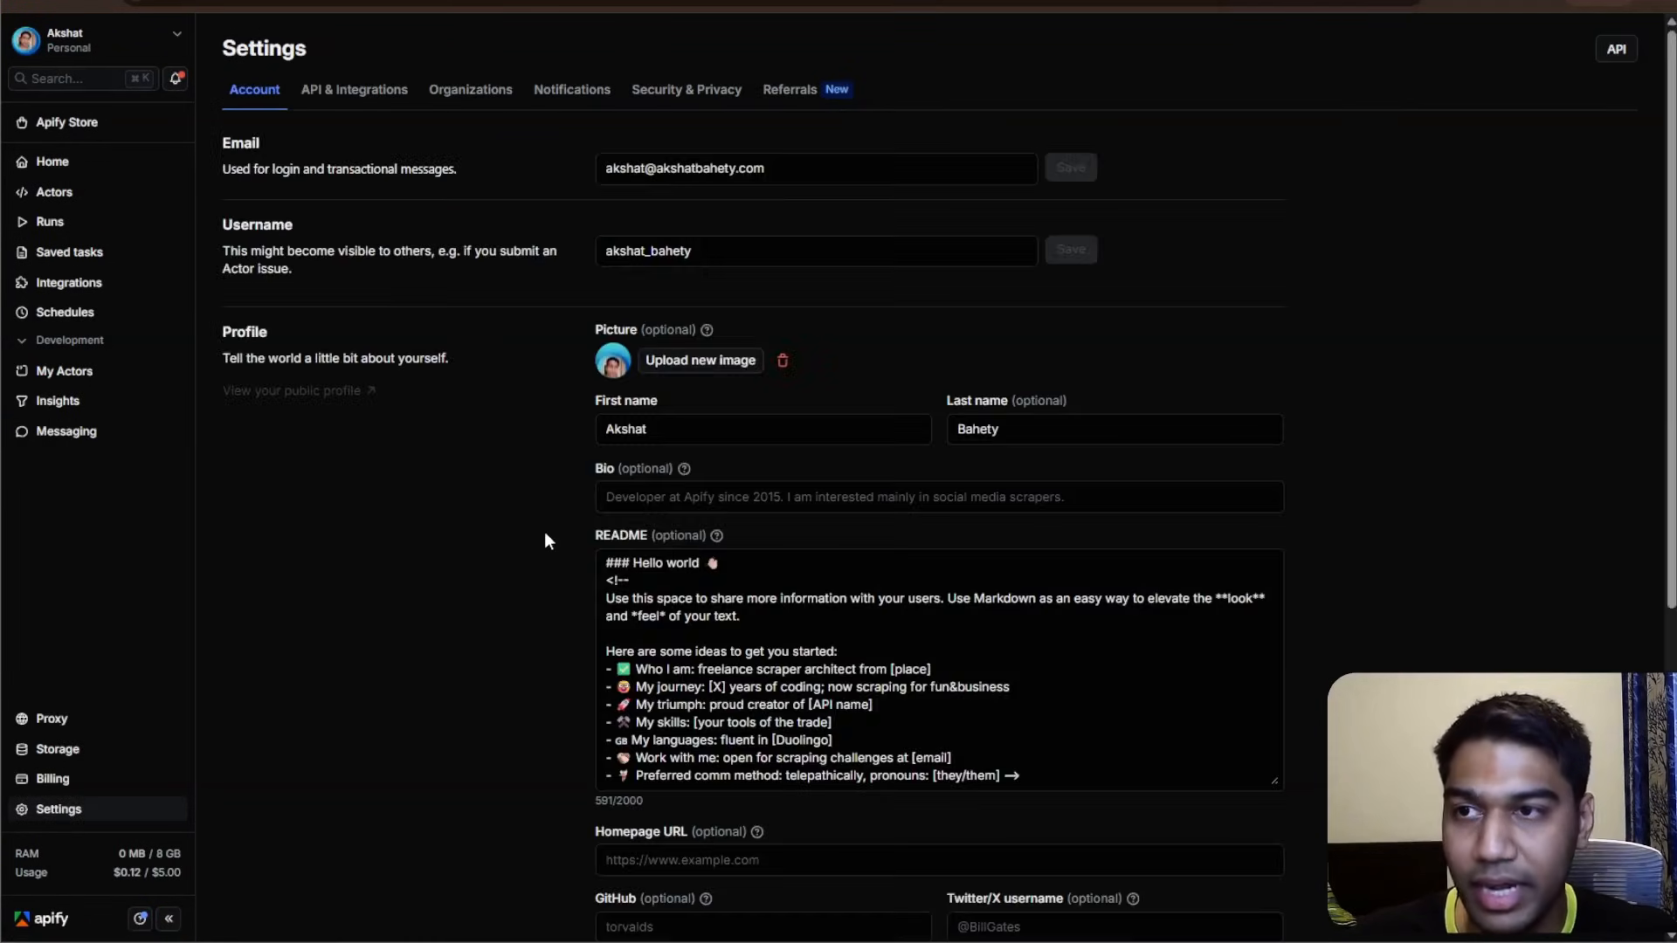
pyautogui.click(369, 89)
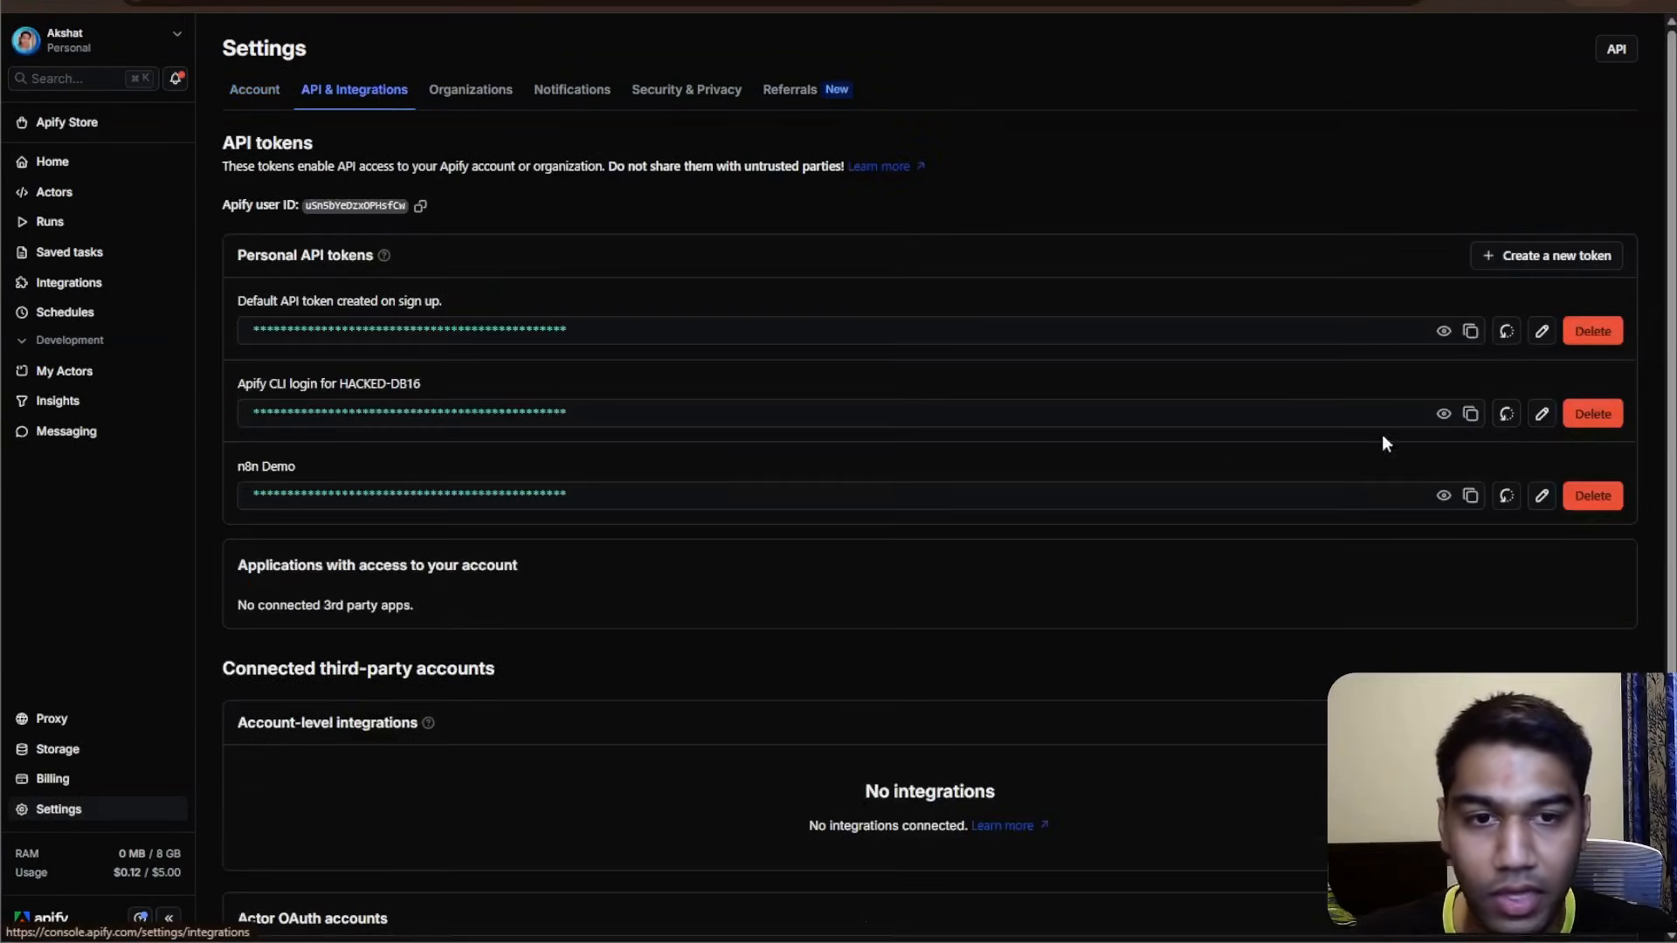
# - Create a personal API token with the description "n8nn demo again" and copy the token
pyautogui.click(1505, 258)
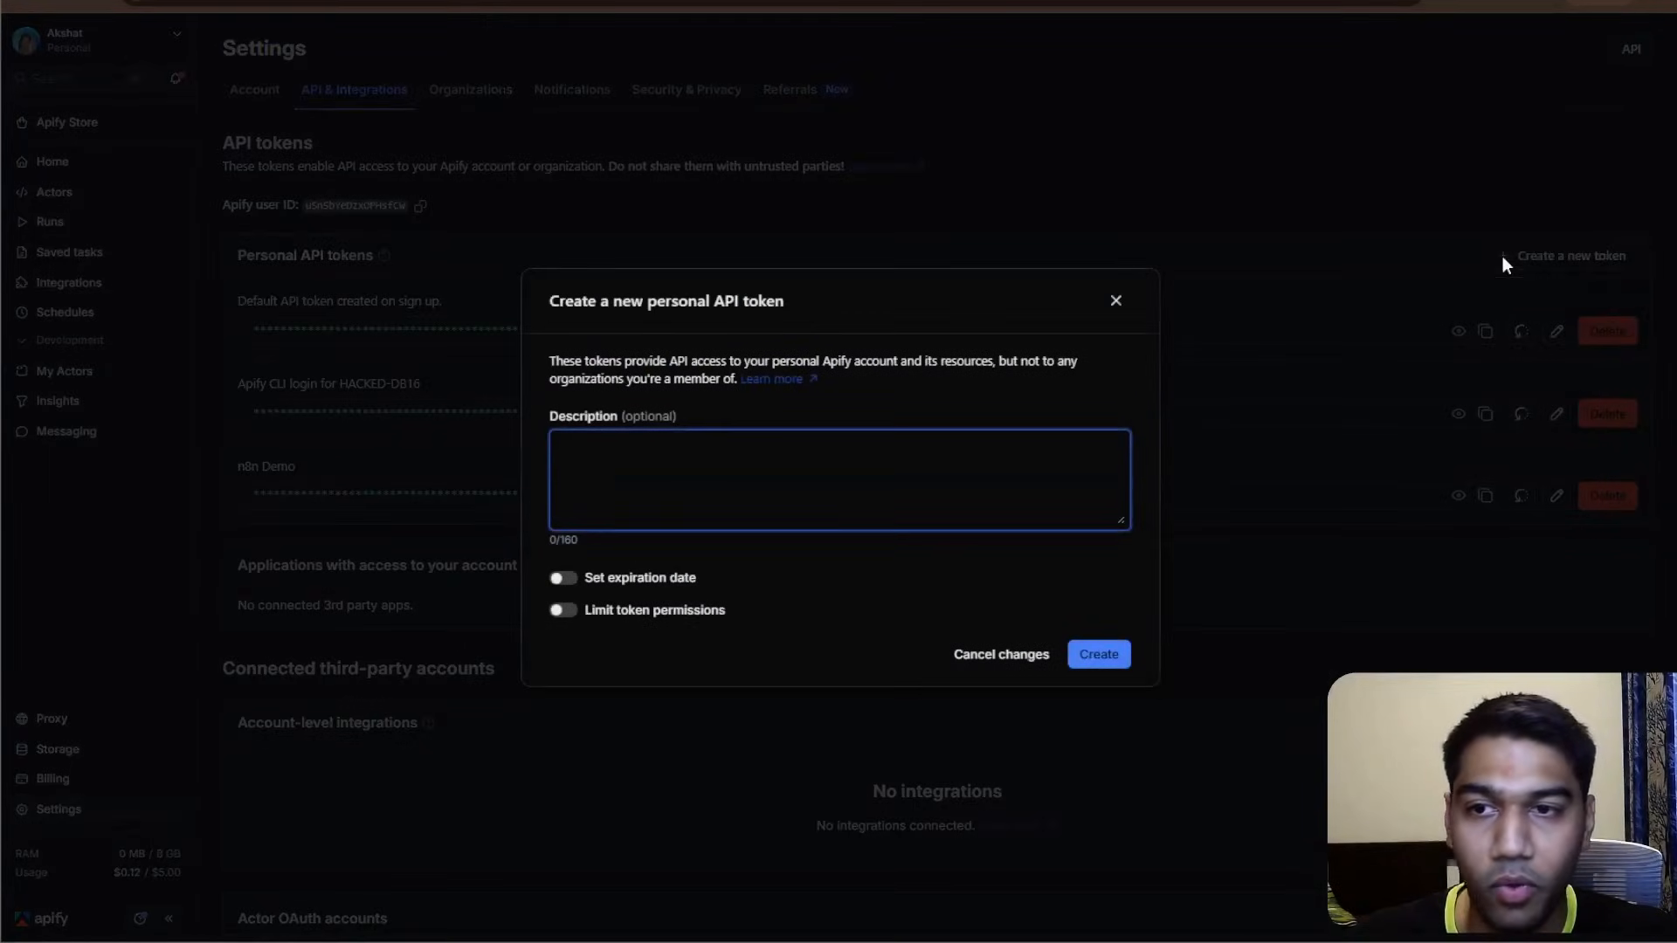
pyautogui.write('n8nn d')
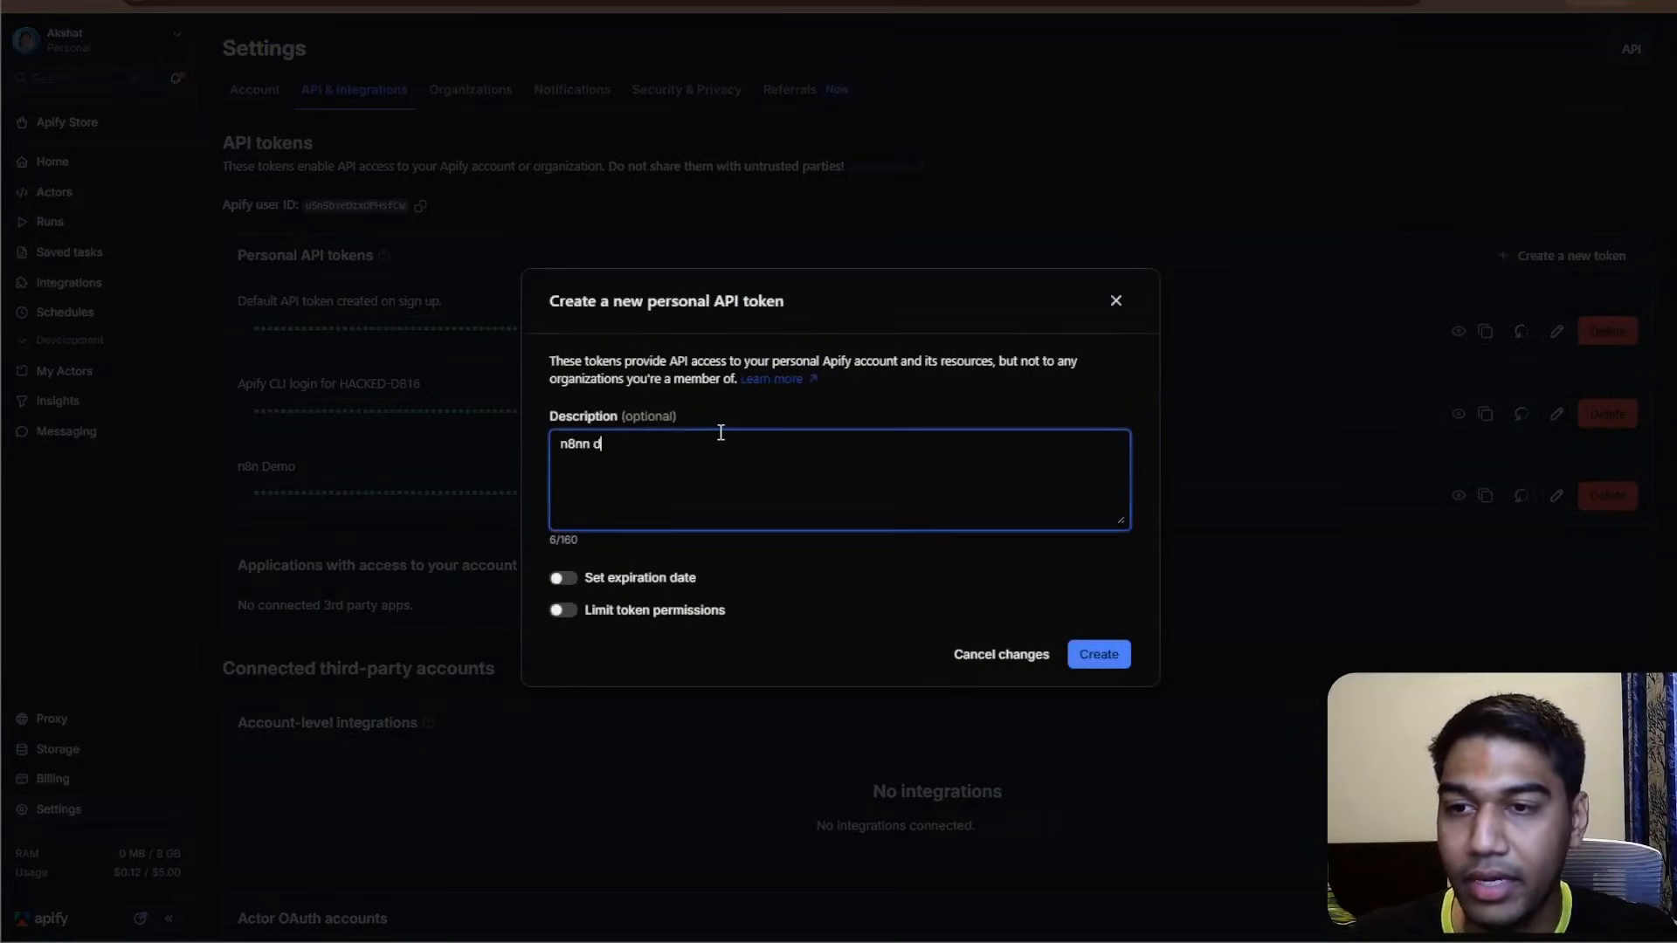
pyautogui.write('emo ag')
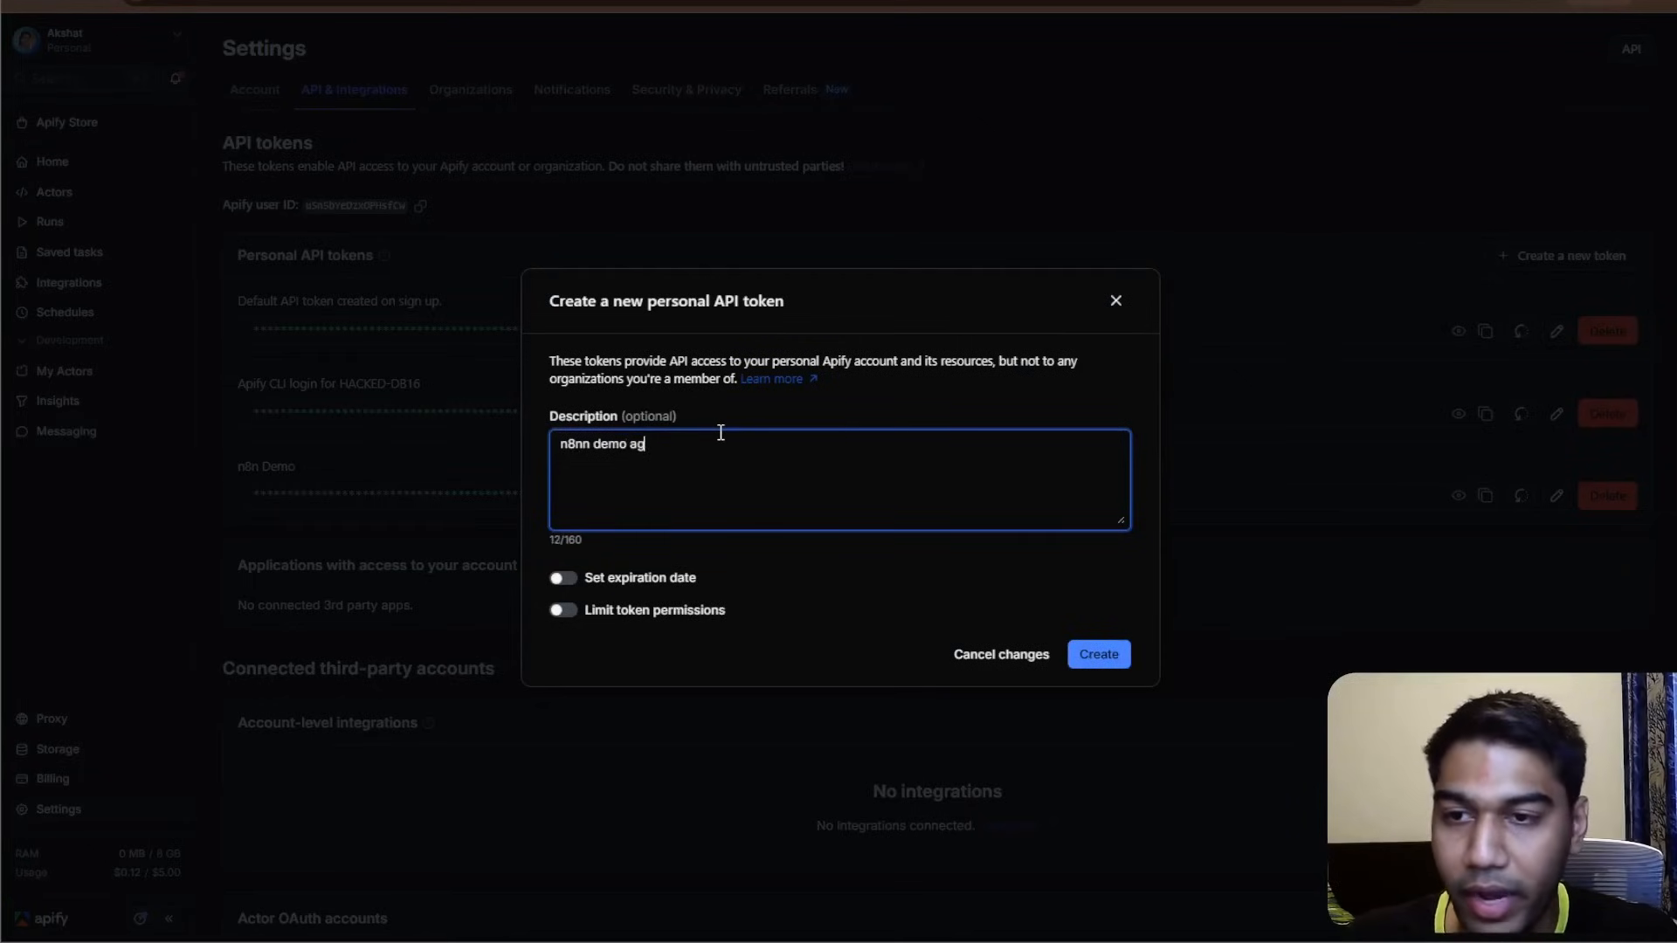
pyautogui.write('ain')
pyautogui.click(1102, 646)
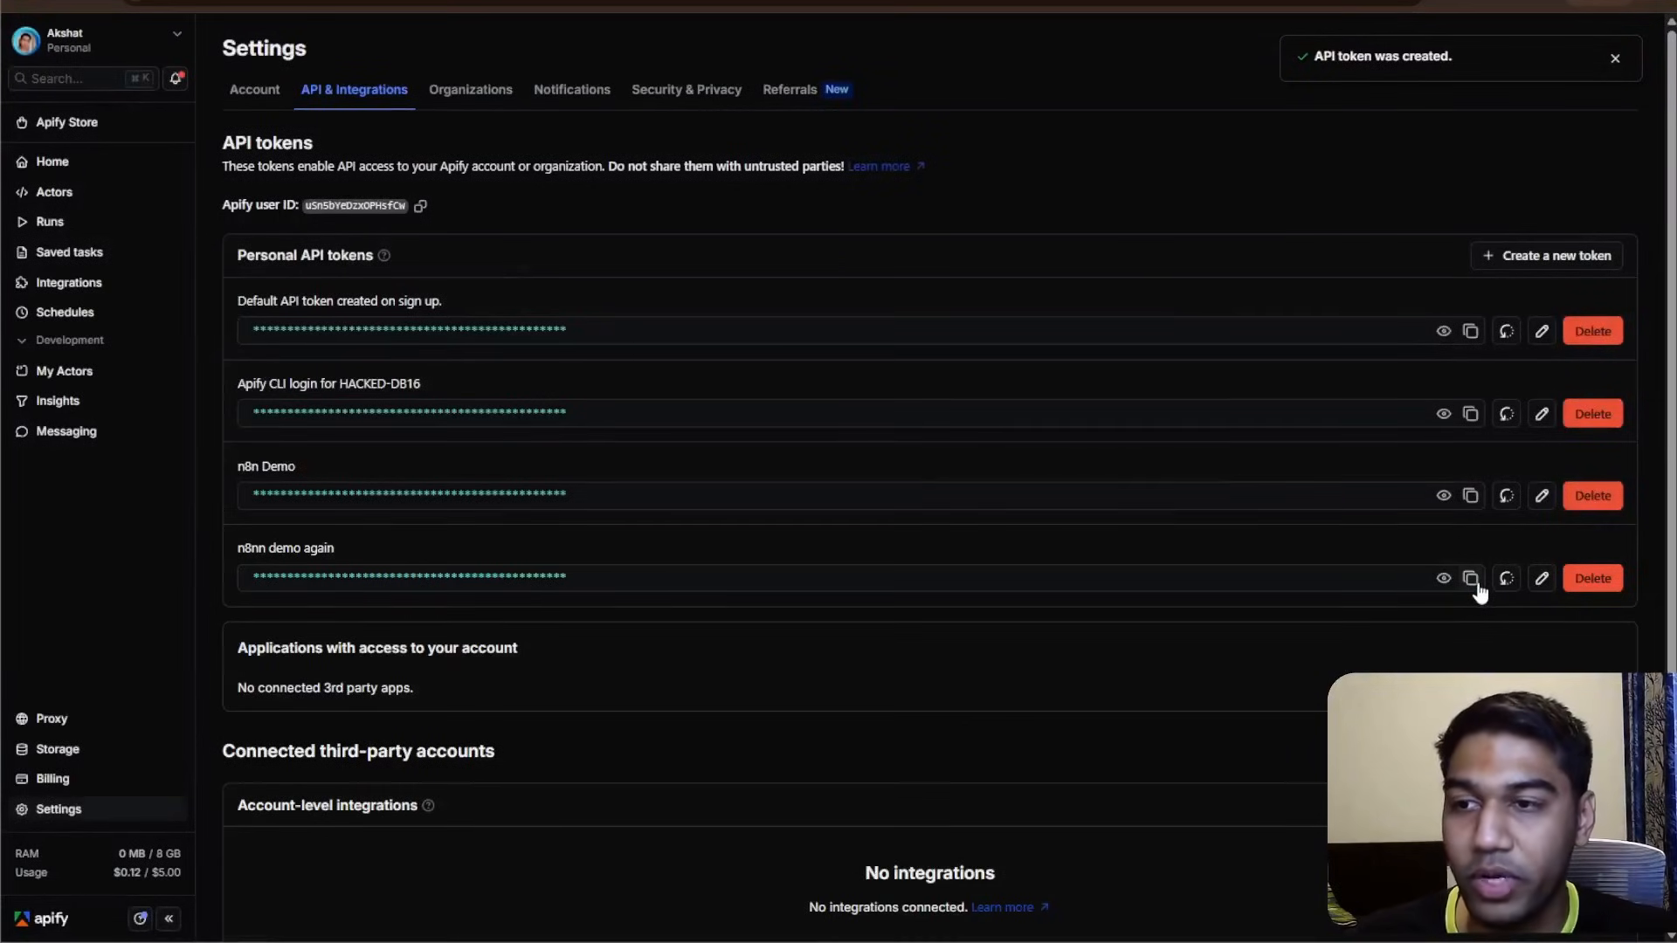
pyautogui.click(1474, 583)
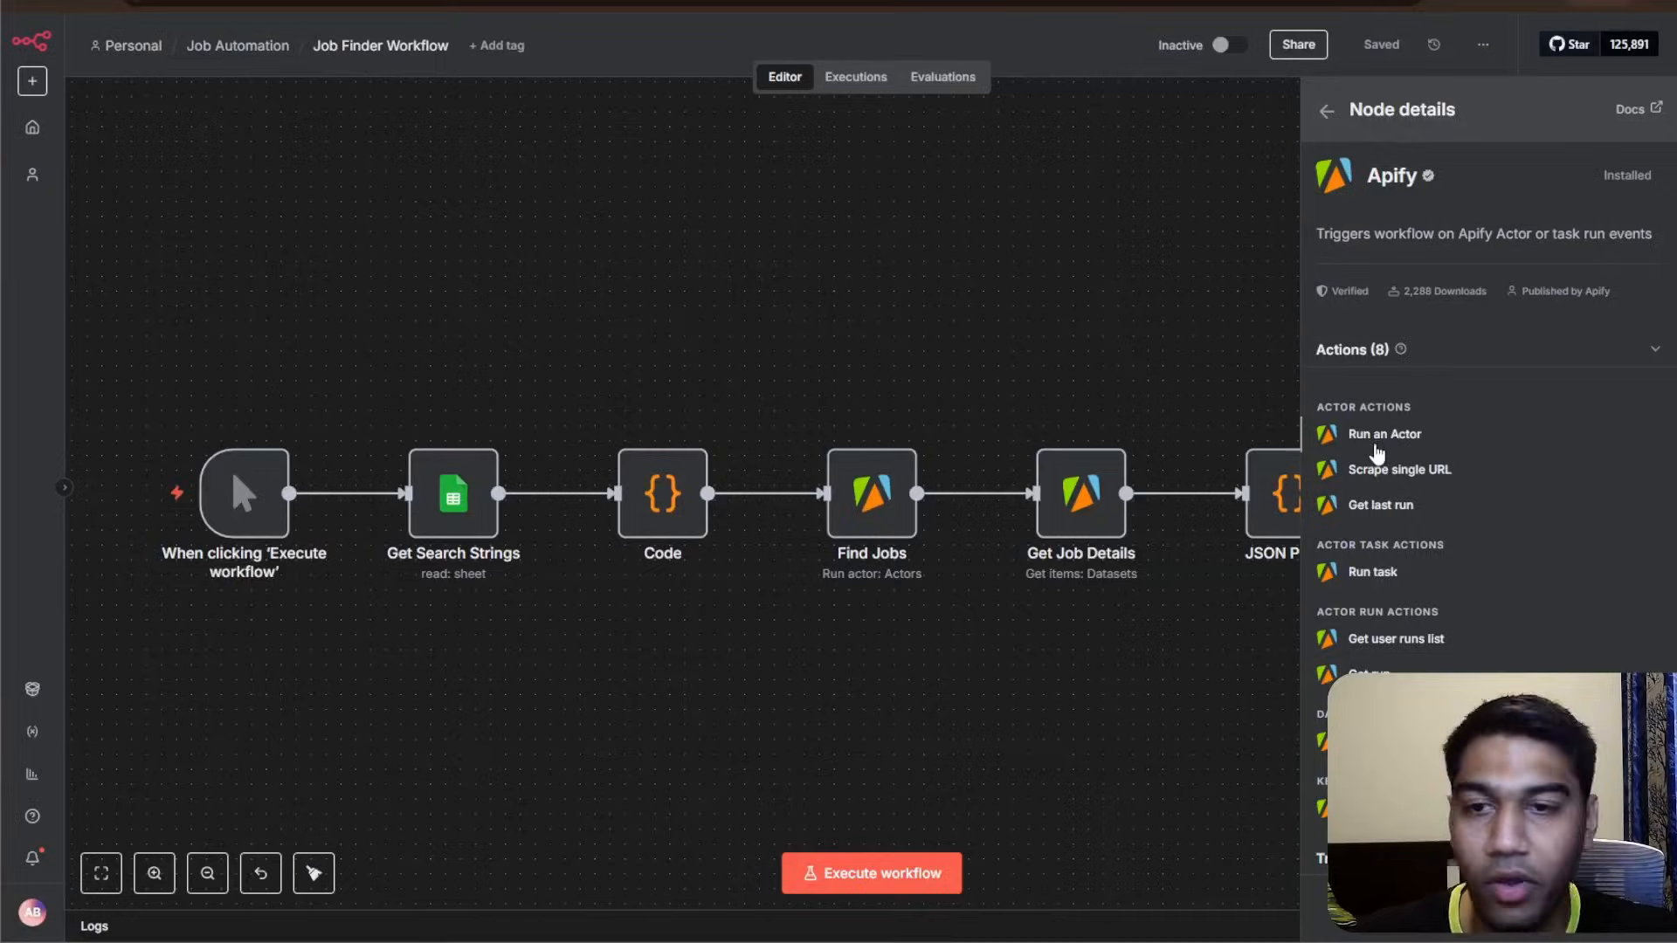
# - Return to n8n and add Apify's Run an Actor action to the Job Finder Workflow
pyautogui.click(1377, 442)
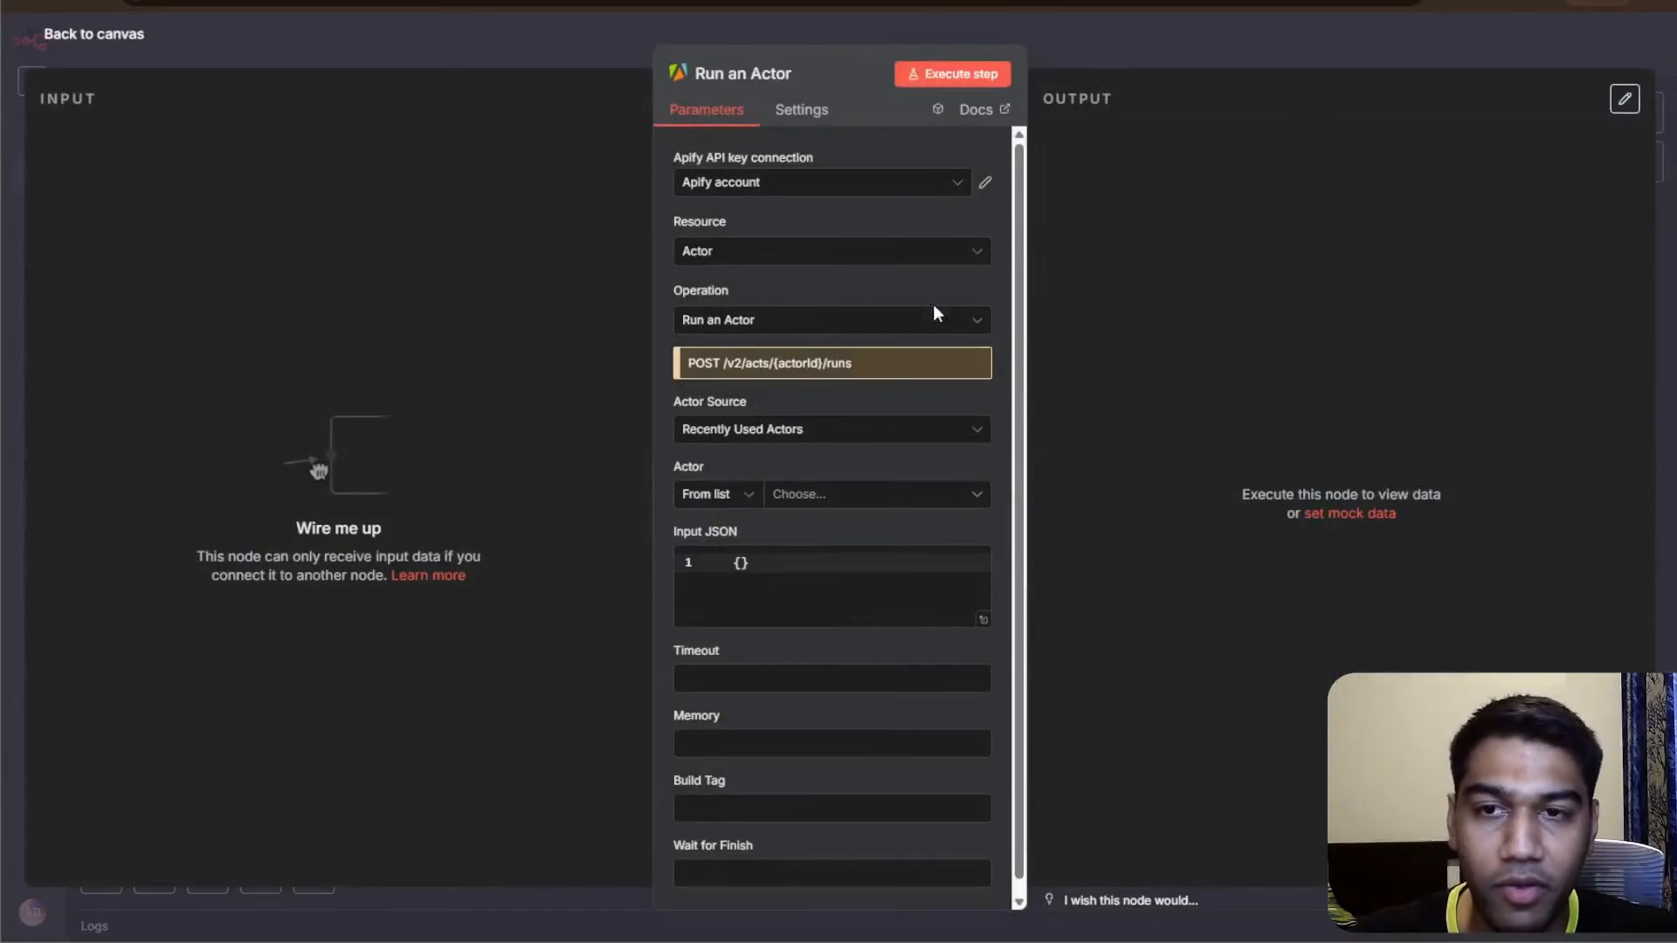
# - Start a new Apify credential using the API Key method, paste the copied API key, and discard the credential without saving
pyautogui.click(856, 182)
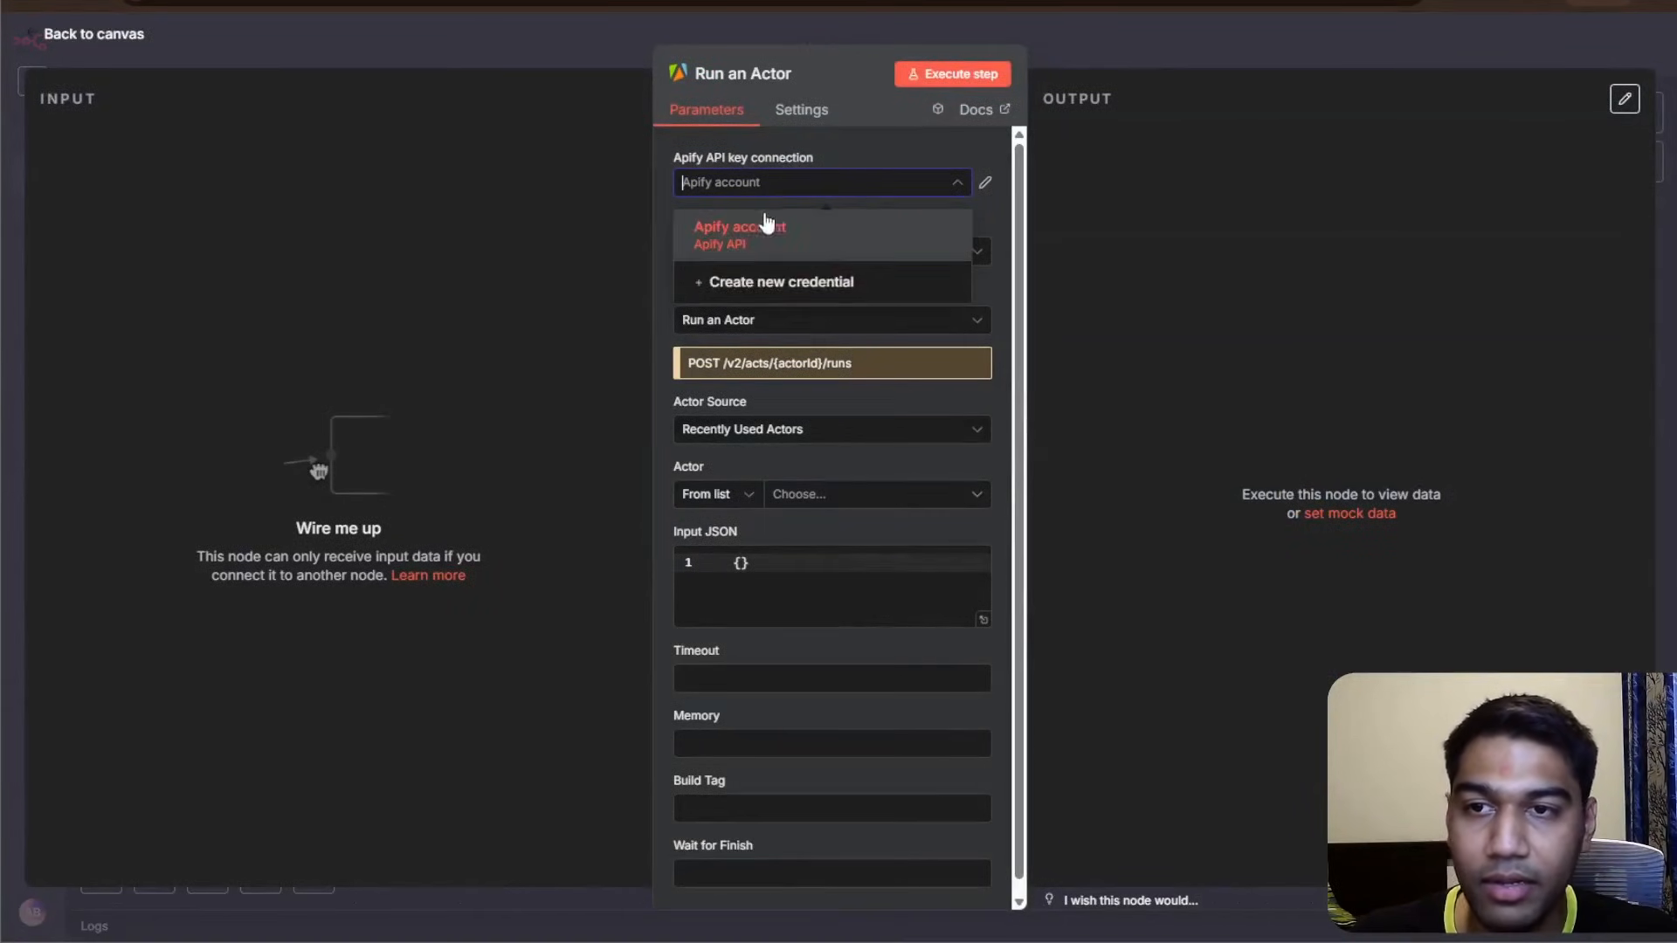
pyautogui.click(760, 283)
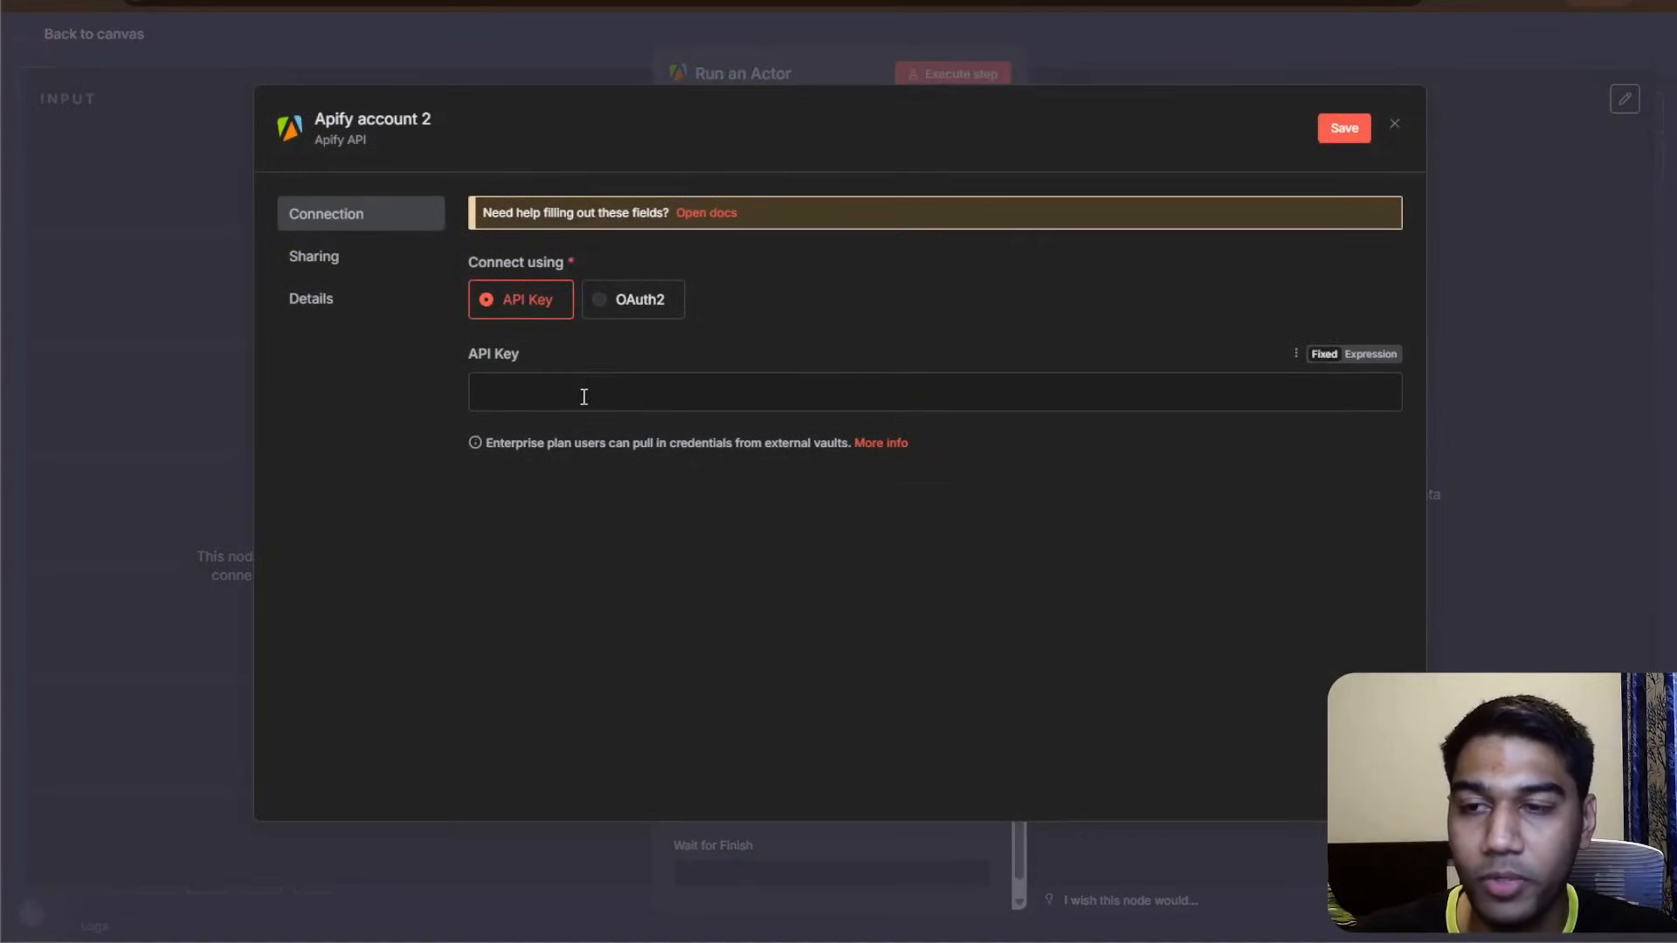
pyautogui.hotkey('ctrl', 'v')
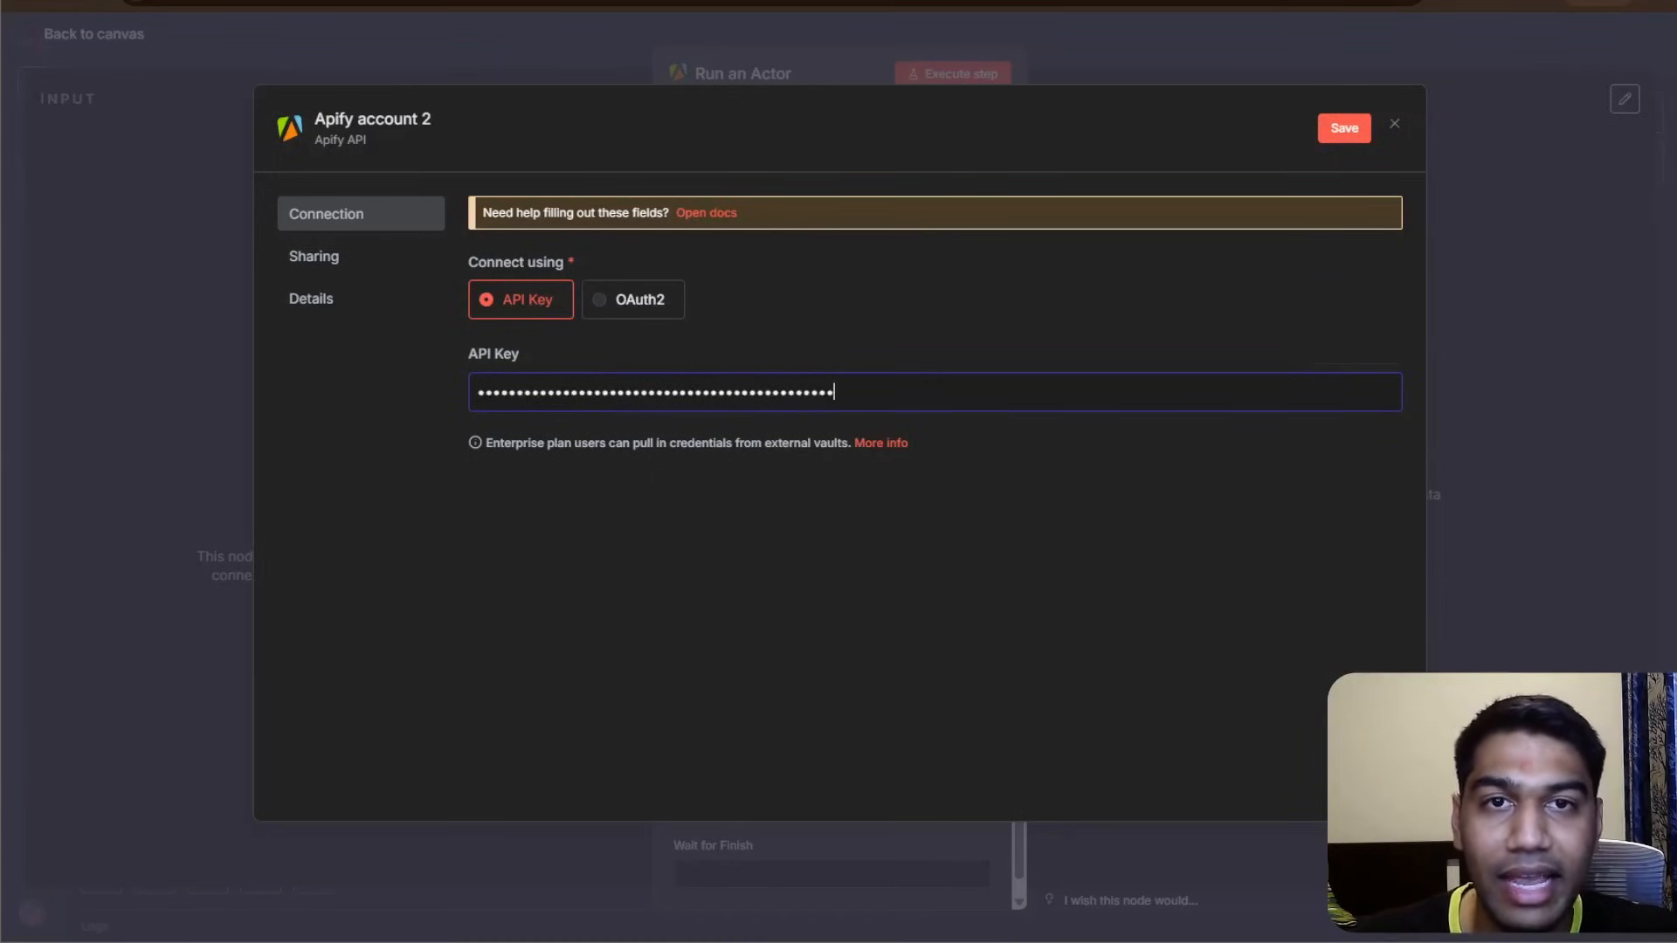
pyautogui.click(1433, 1)
pyautogui.click(1415, 1)
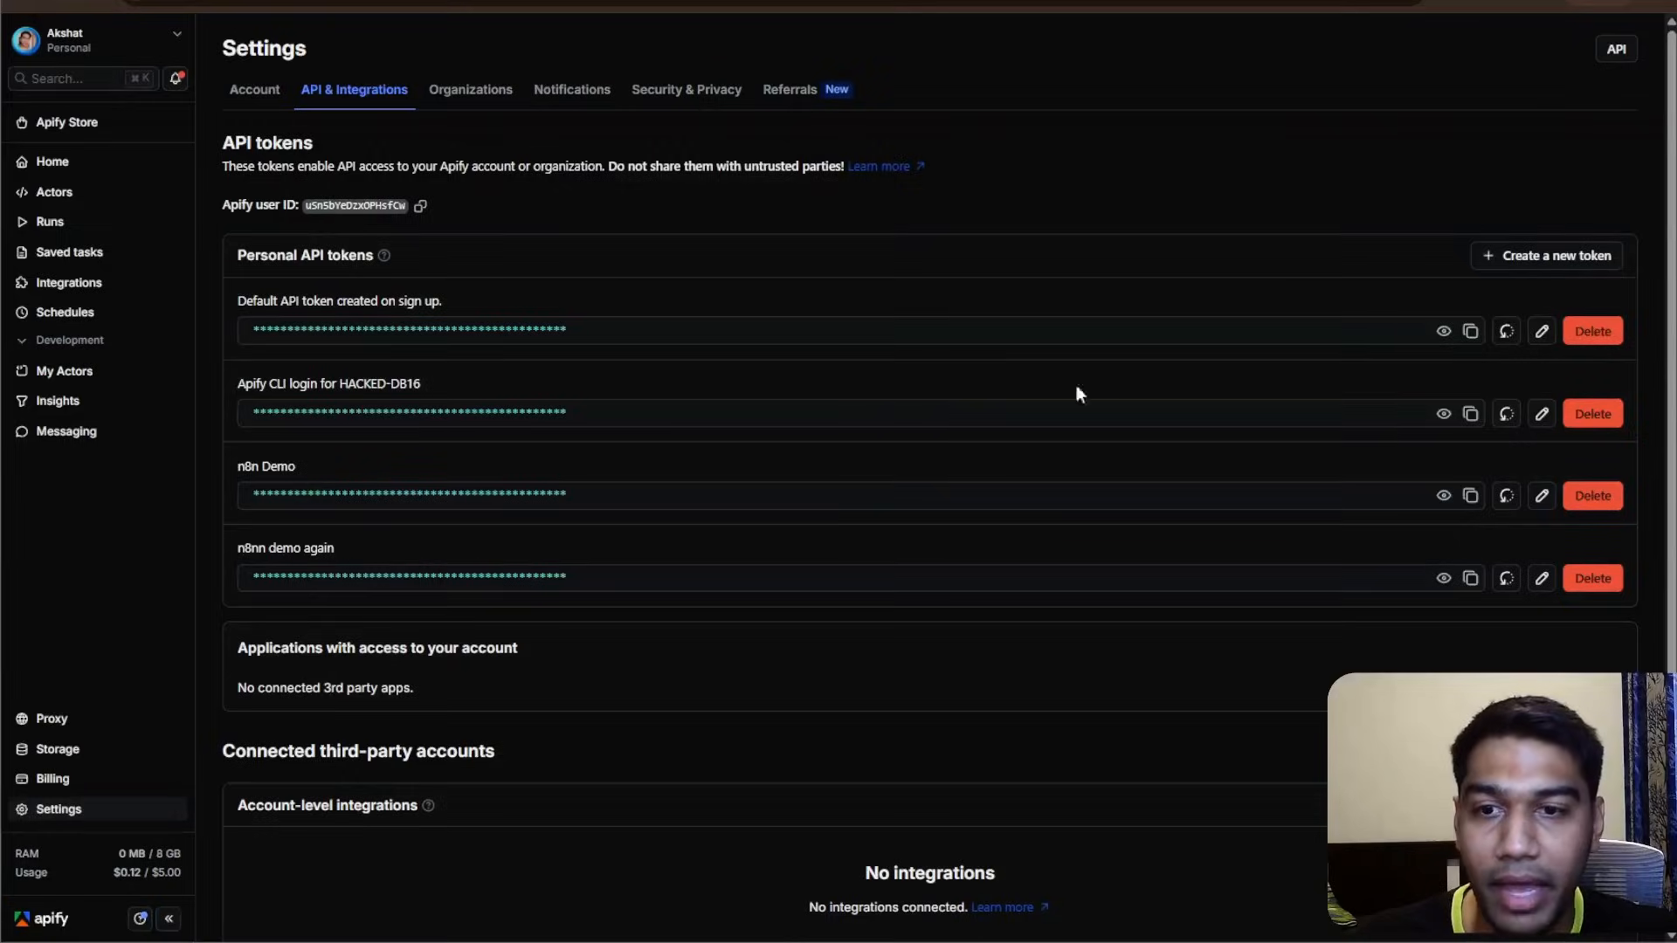
pyautogui.click(629, 1)
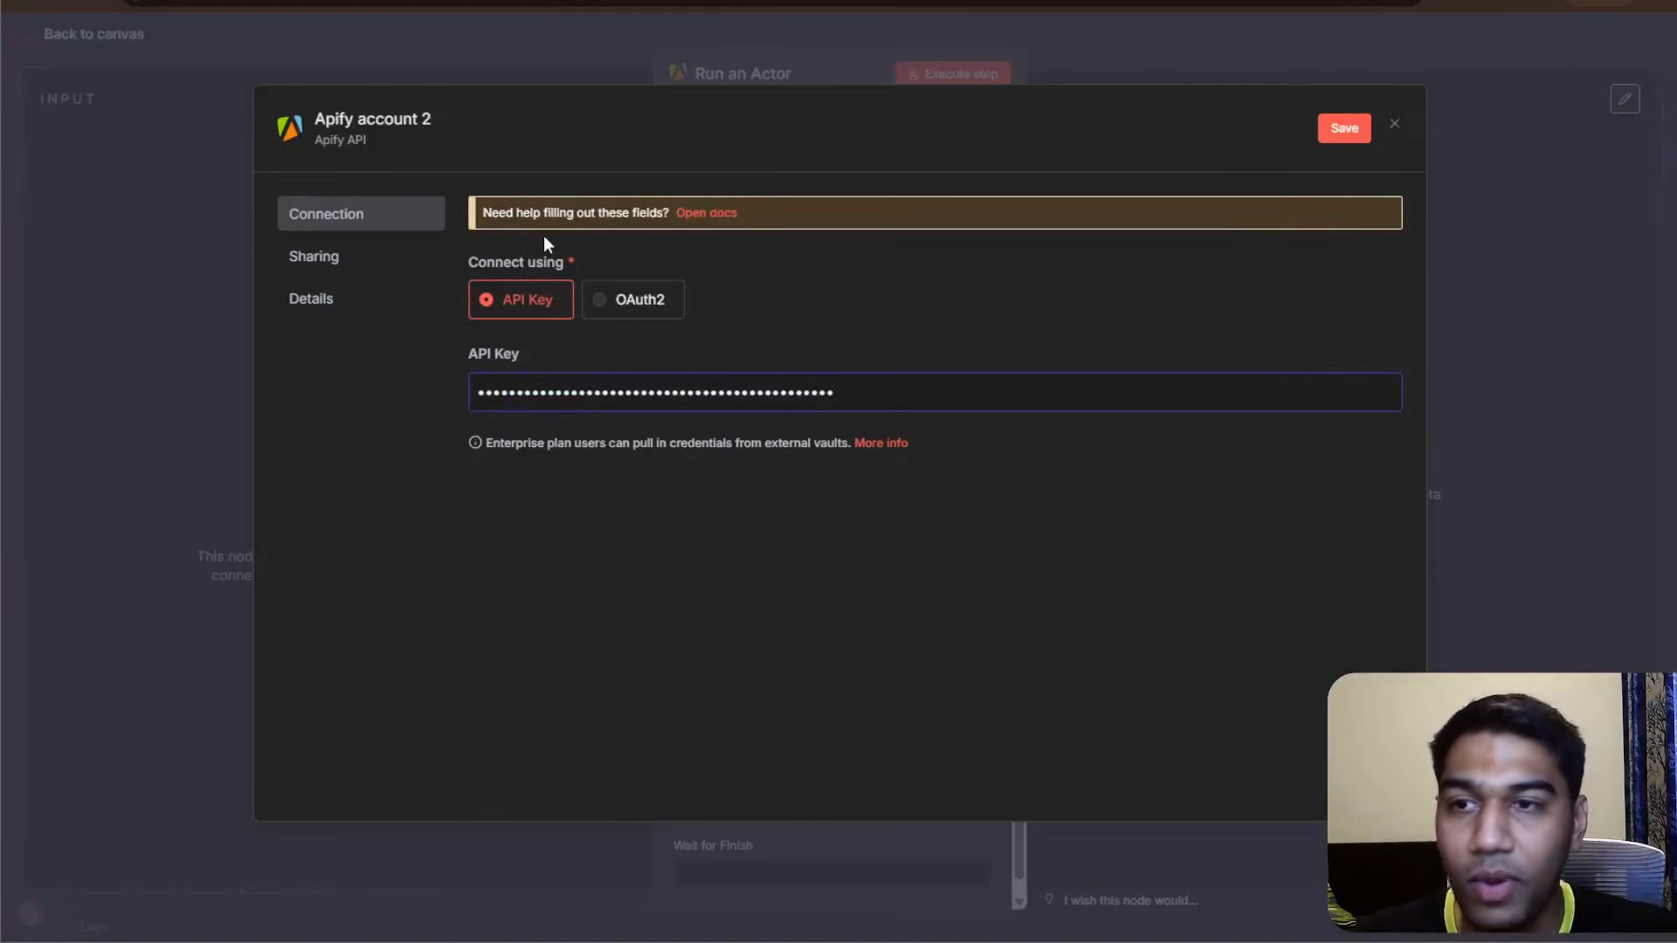
pyautogui.click(1394, 128)
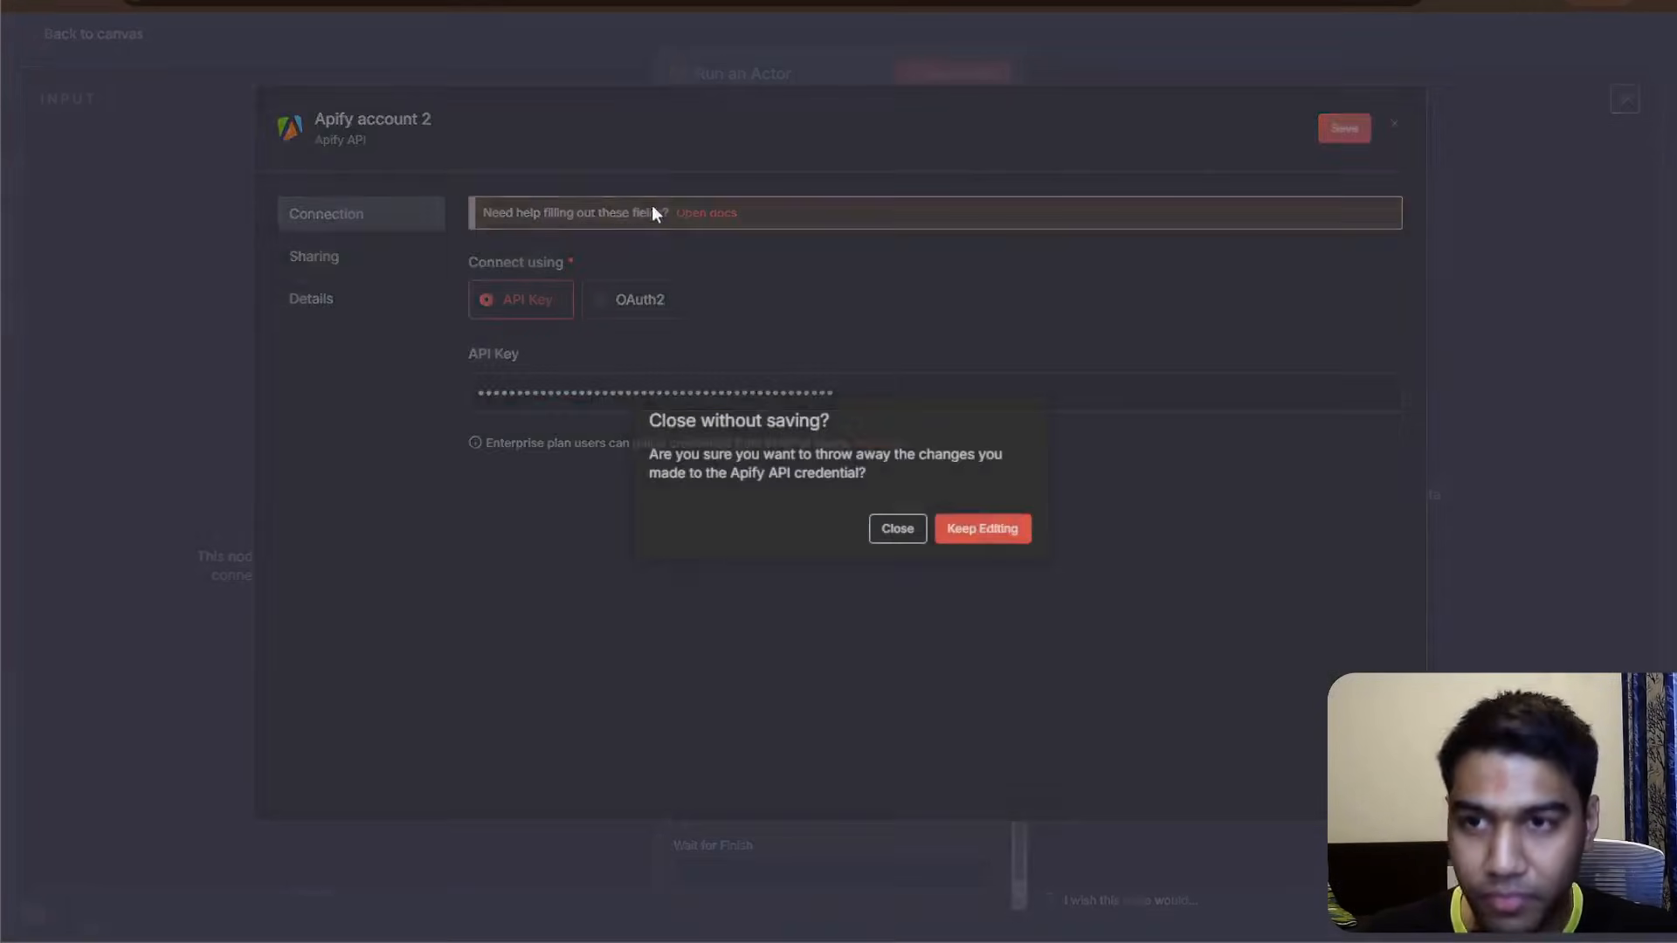
pyautogui.click(899, 528)
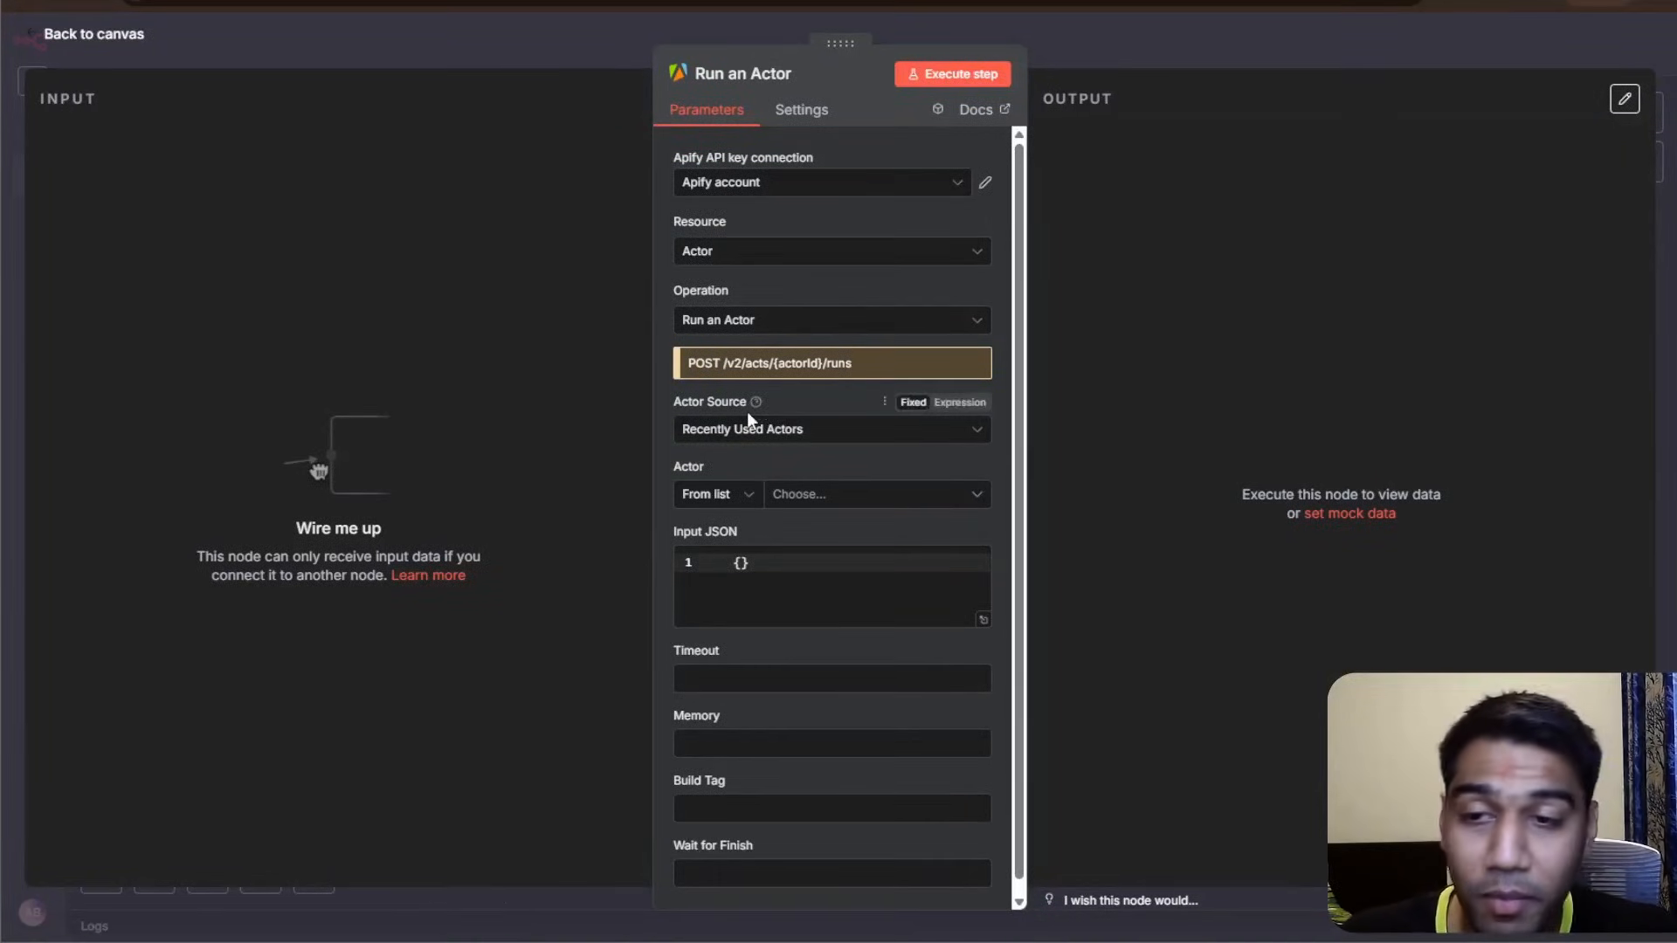
# - View the recently used actors available to the Run an Actor node and dismiss the browser's save-password prompt
pyautogui.click(811, 496)
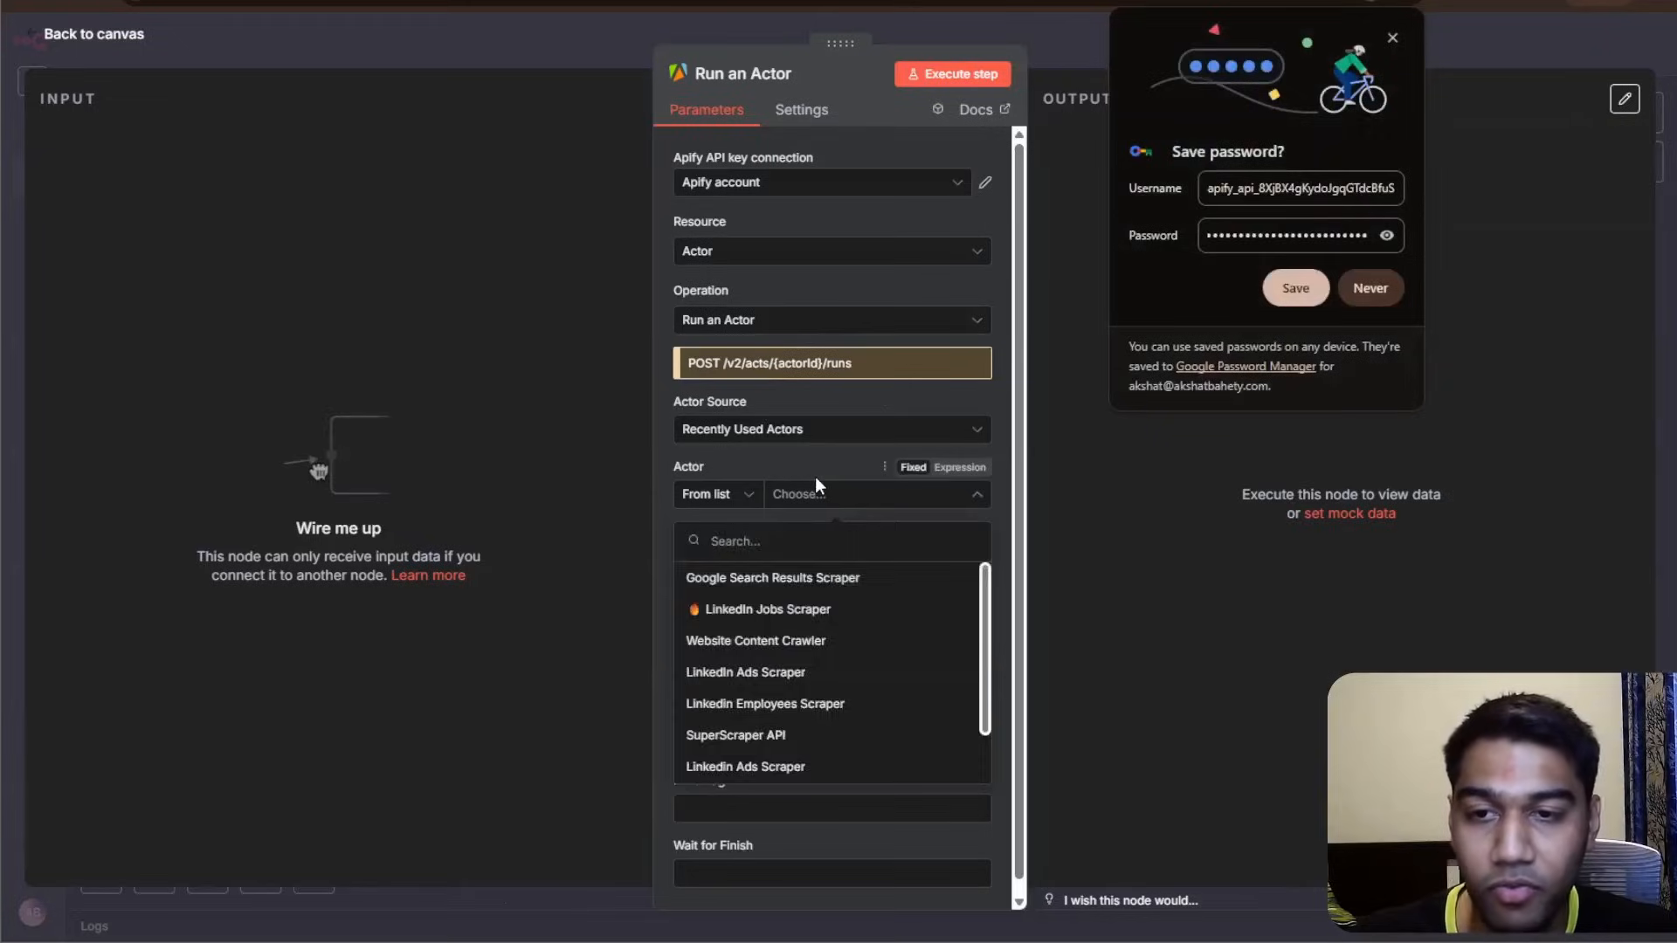
pyautogui.click(815, 477)
pyautogui.click(1393, 40)
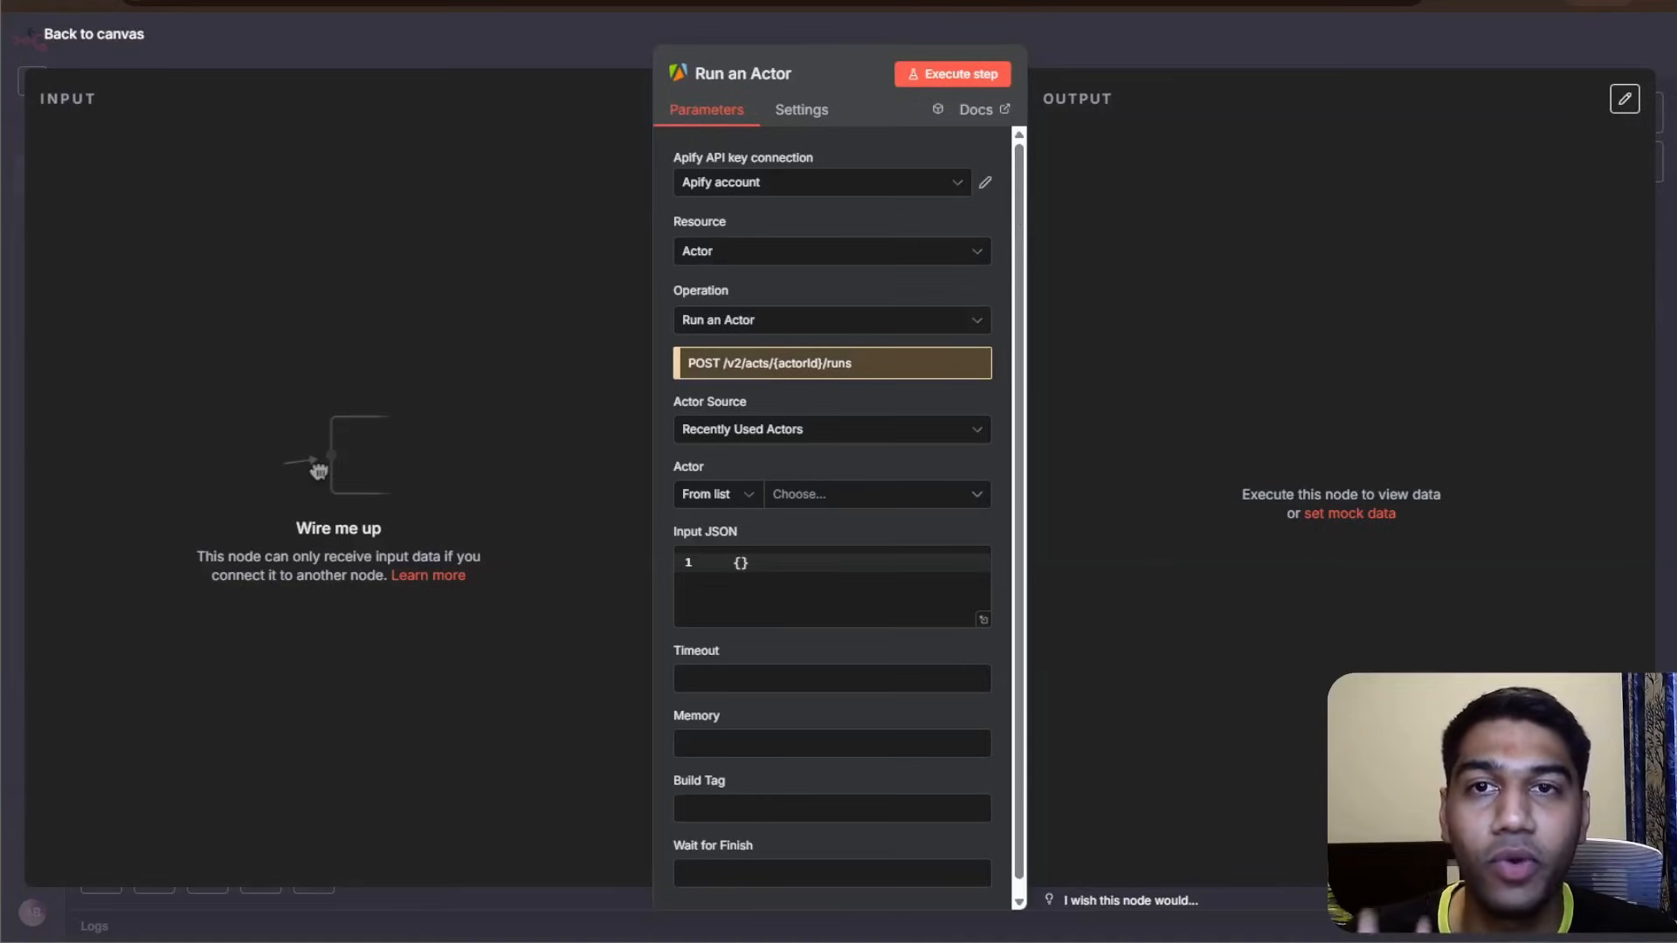
# - Find Apify's Google Search Results Scraper in a new browser tab and open it for trial in the Apify Console
pyautogui.hotkey('ctrl', 't')
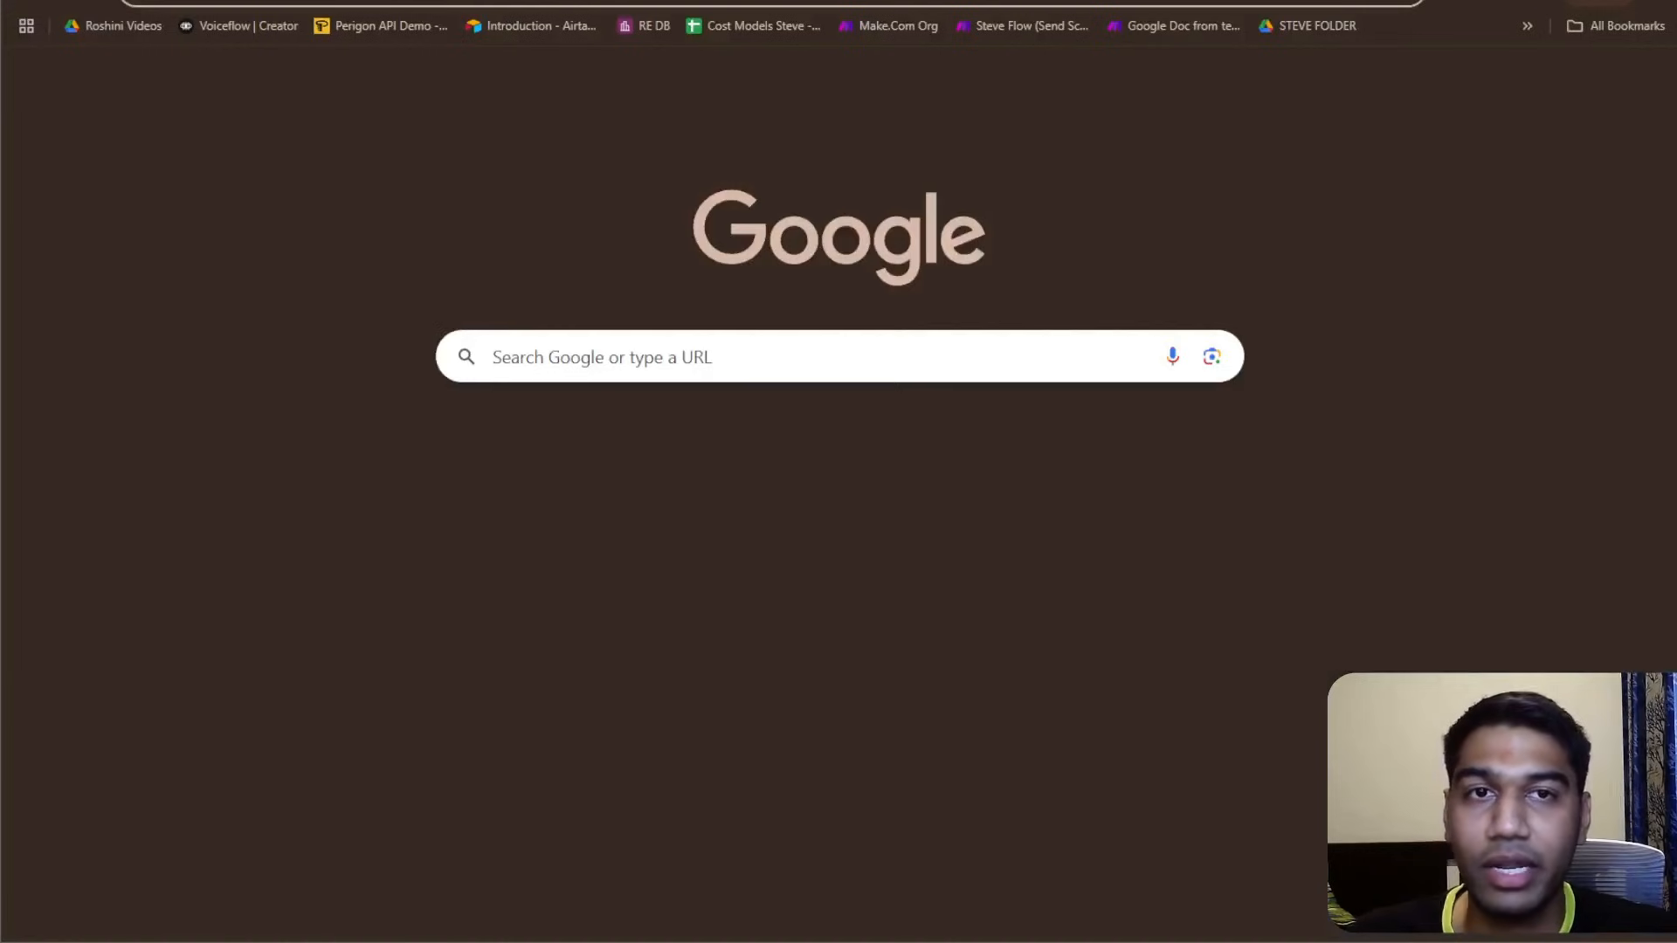
pyautogui.write('goio')
pyautogui.press('BackSpace')
pyautogui.press('BackSpace')
pyautogui.write('ogl')
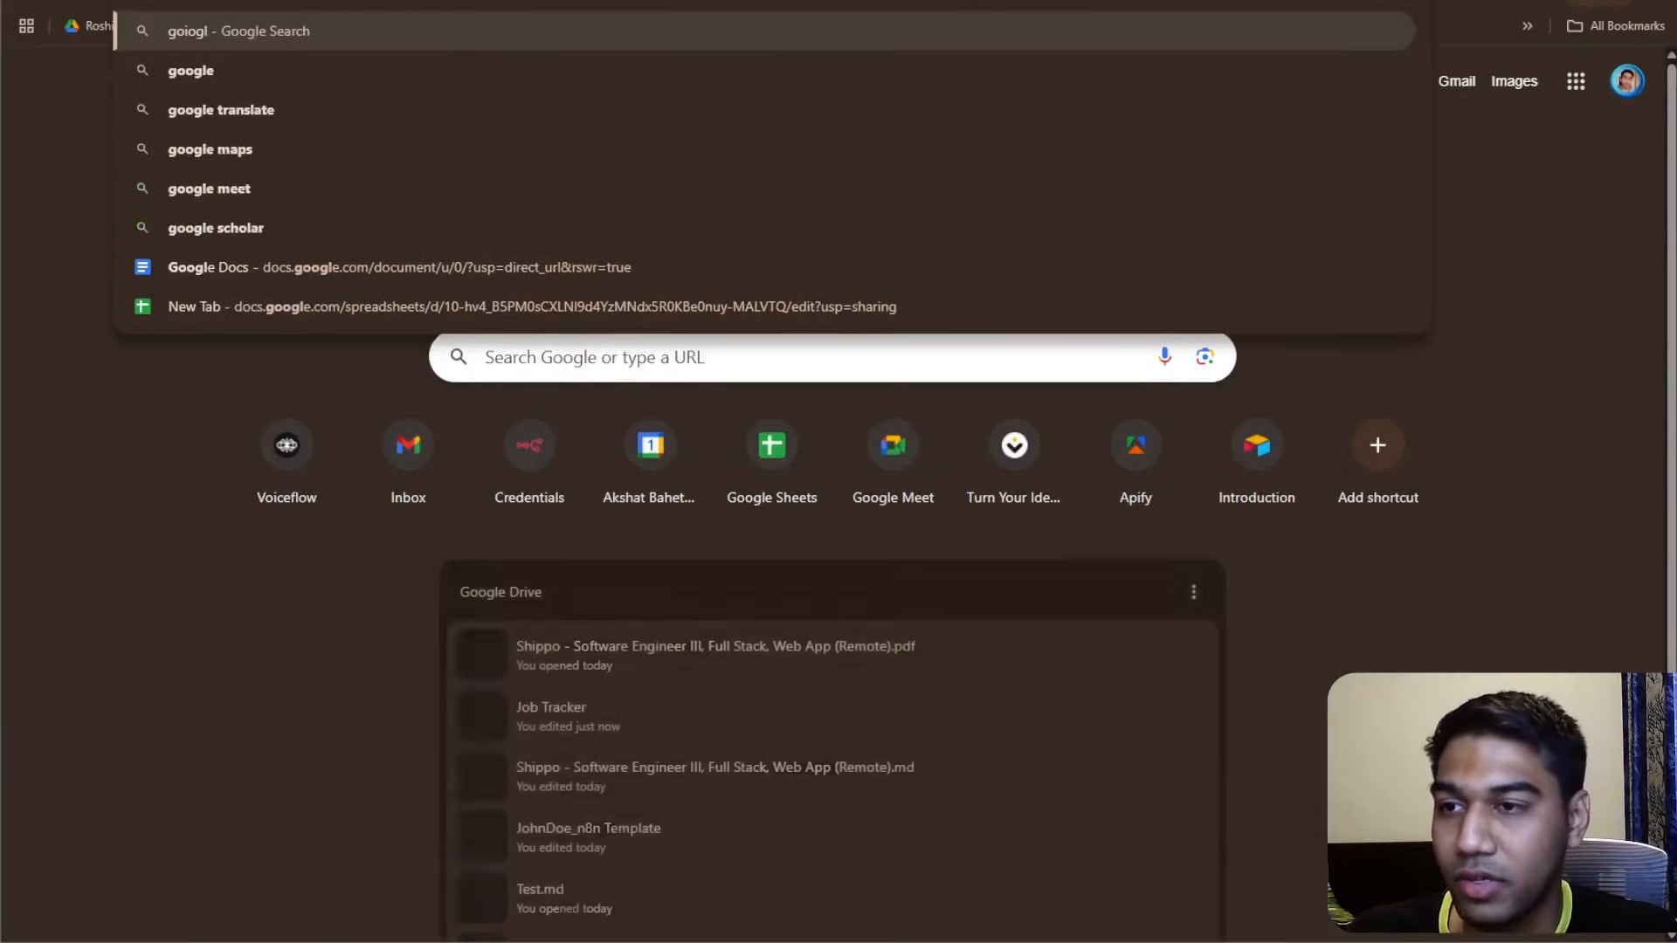
pyautogui.press('Escape')
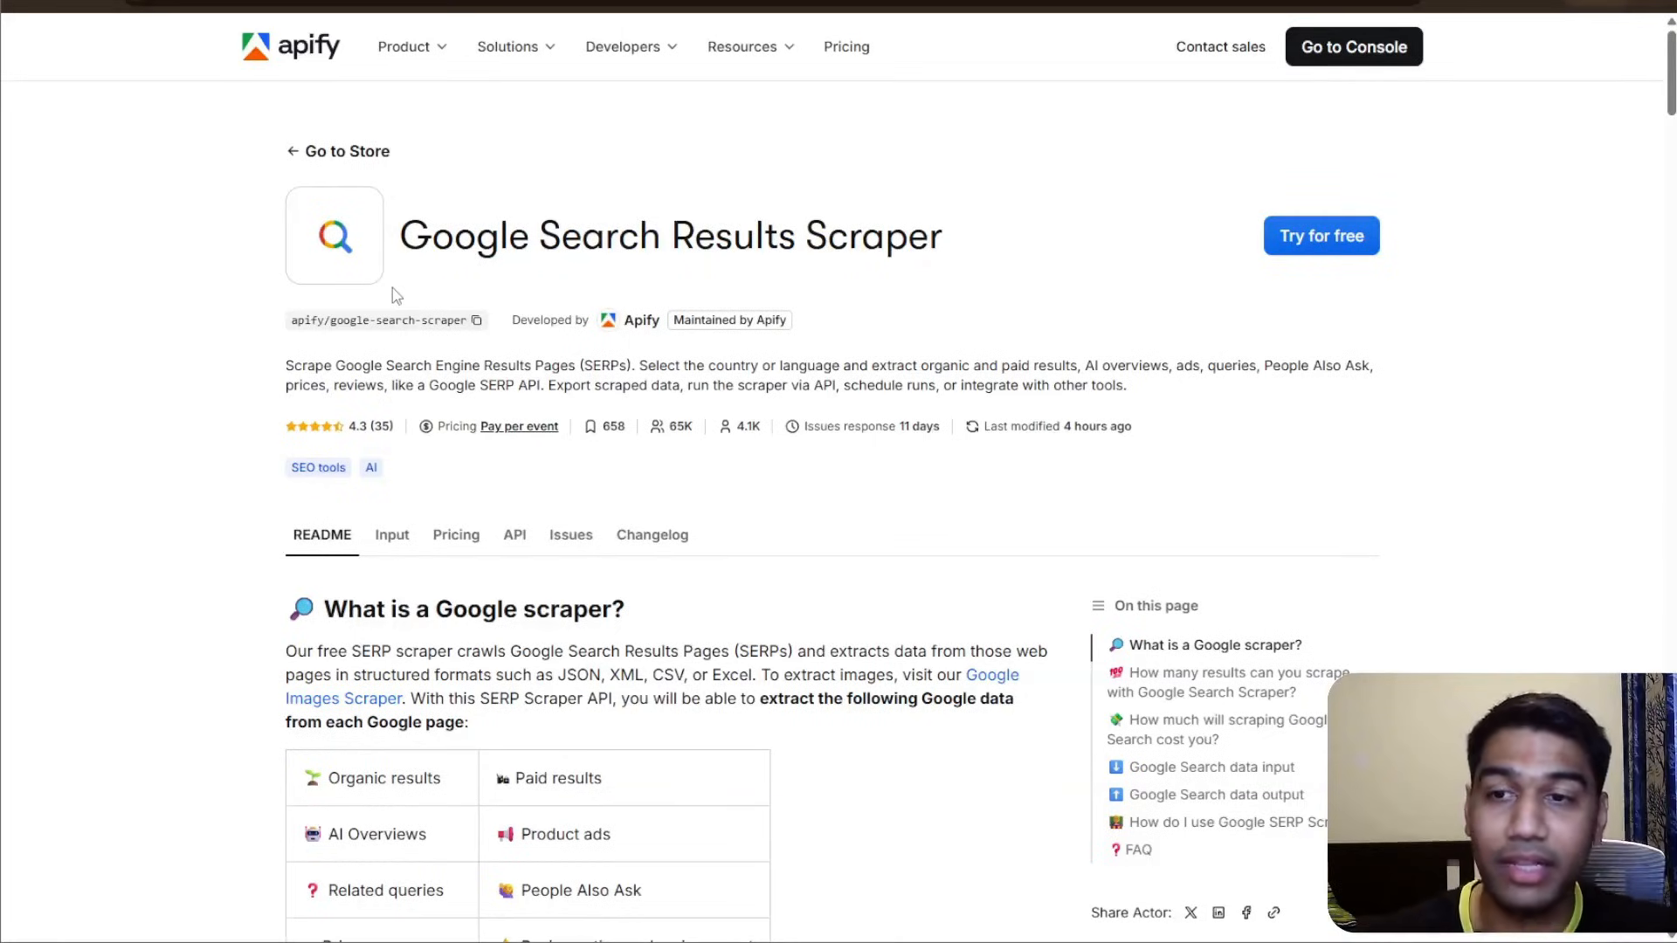
pyautogui.click(1317, 238)
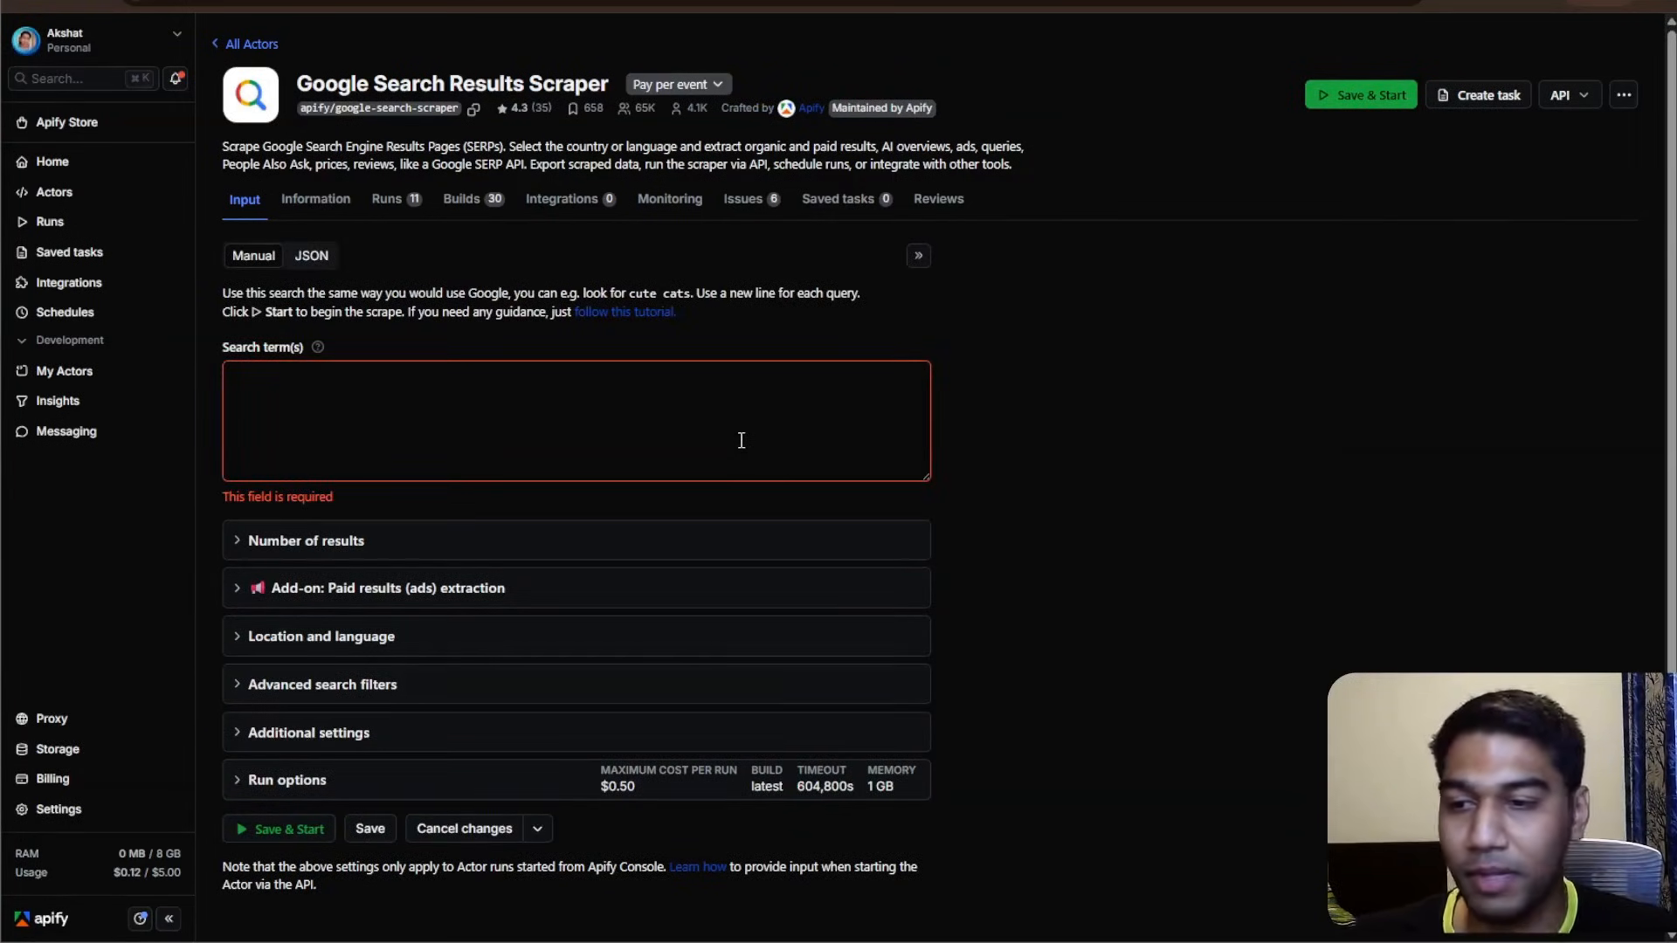
# - Set the Google Search Results Scraper's search term to Test and save the actor input
pyautogui.click(365, 828)
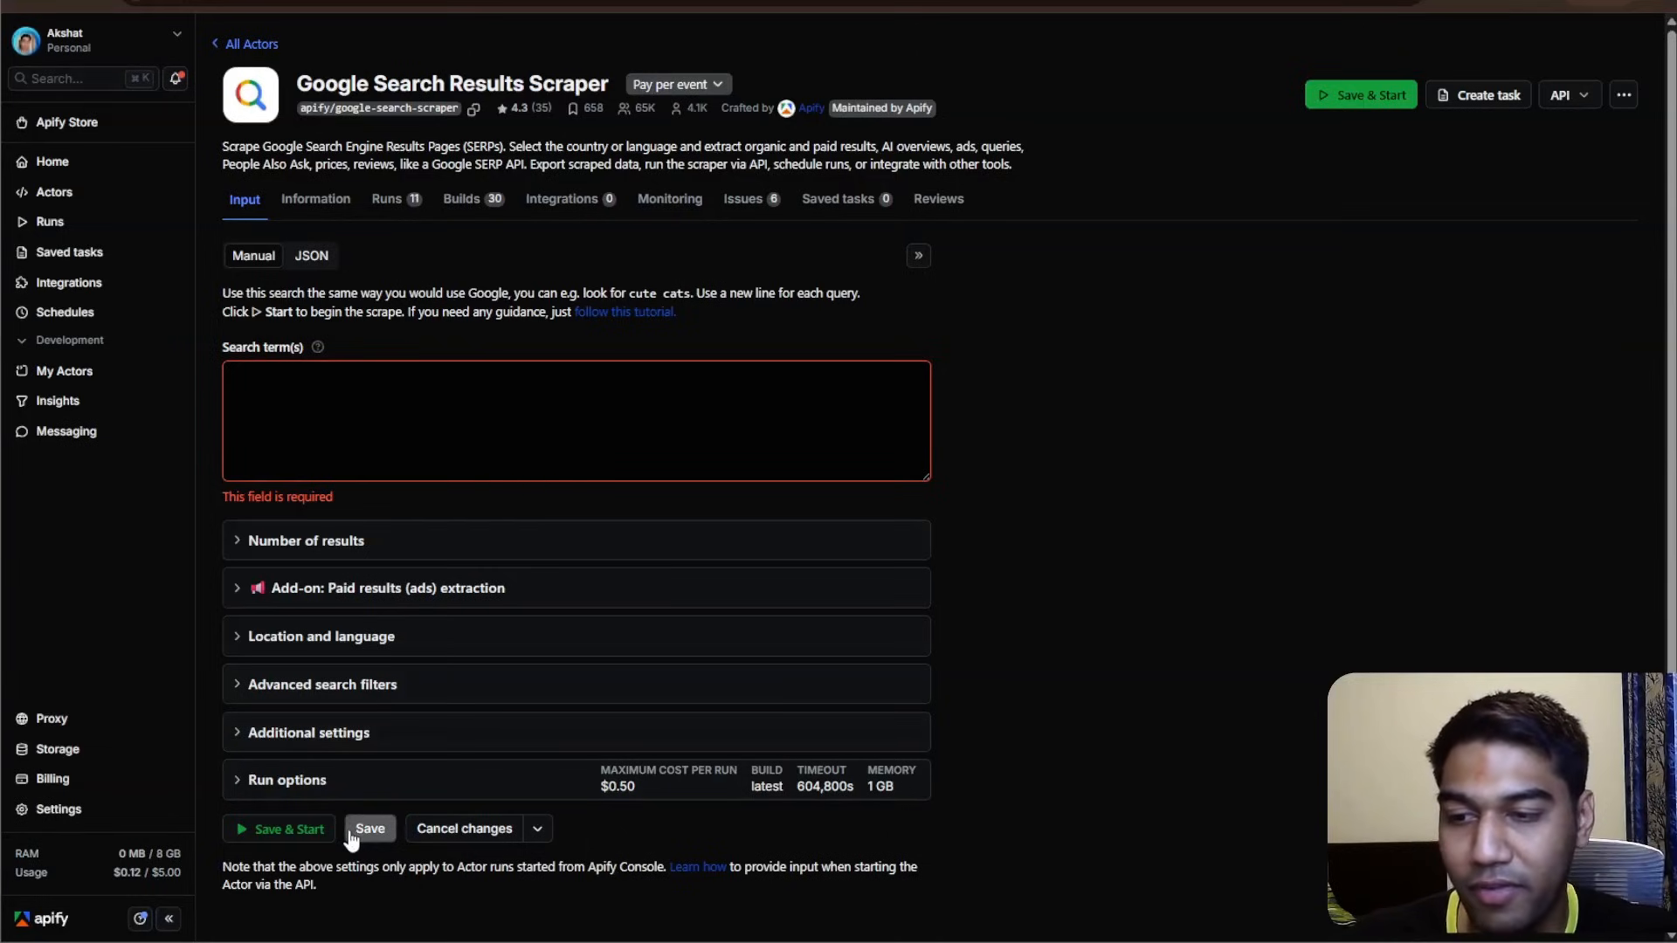
pyautogui.click(358, 504)
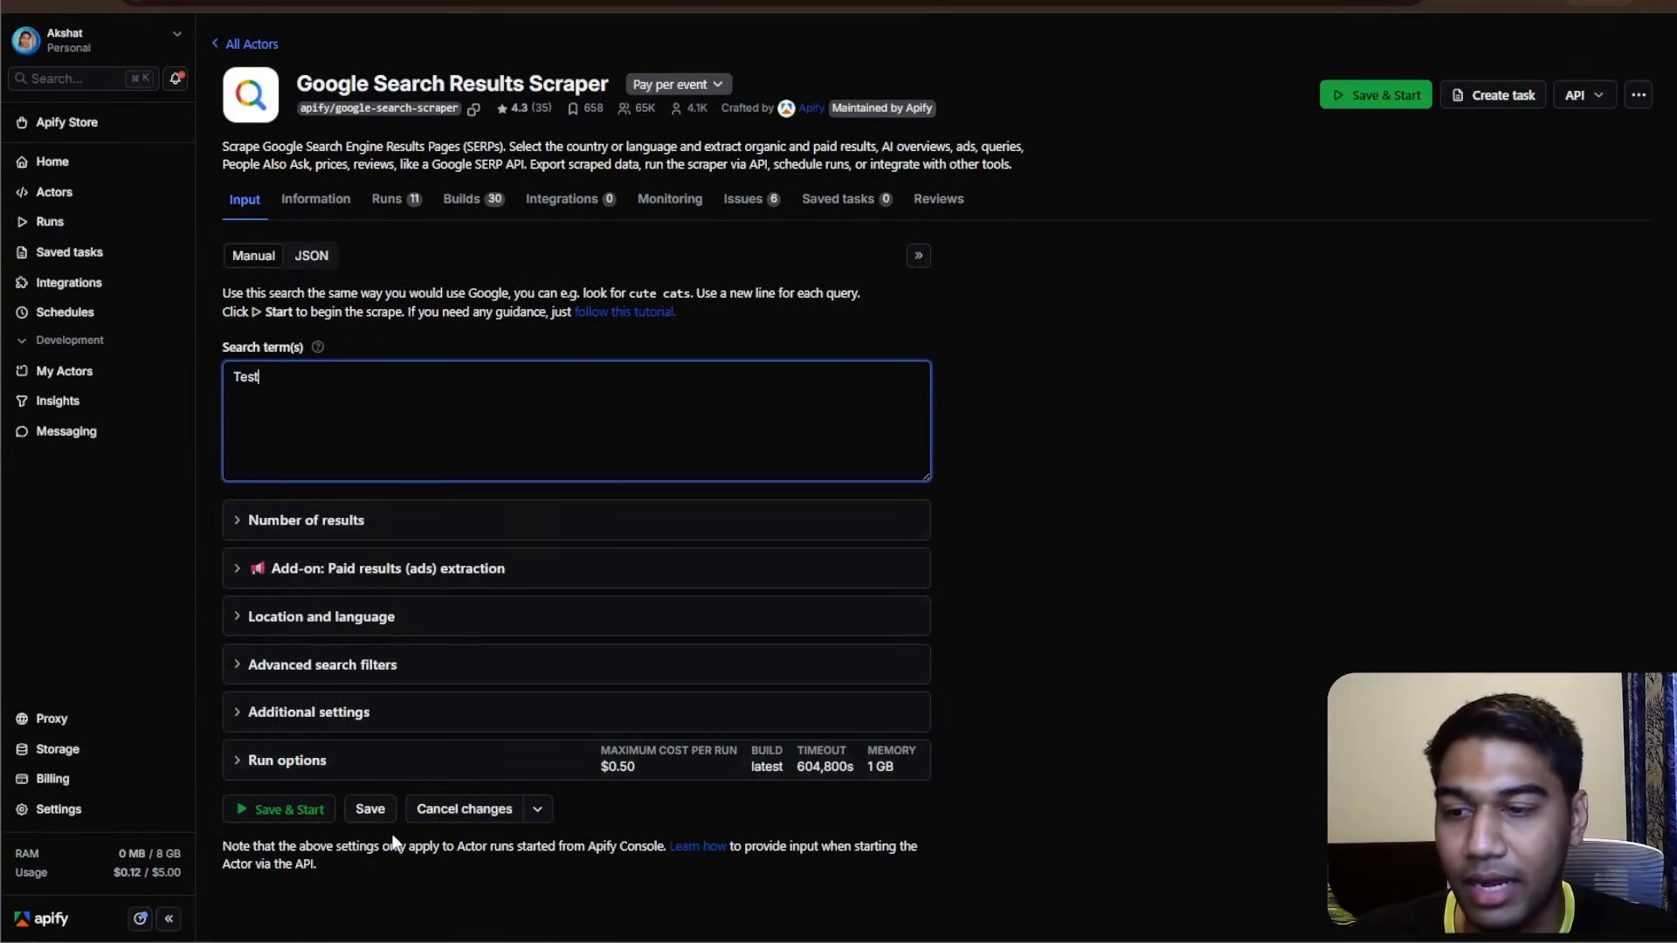
pyautogui.click(367, 809)
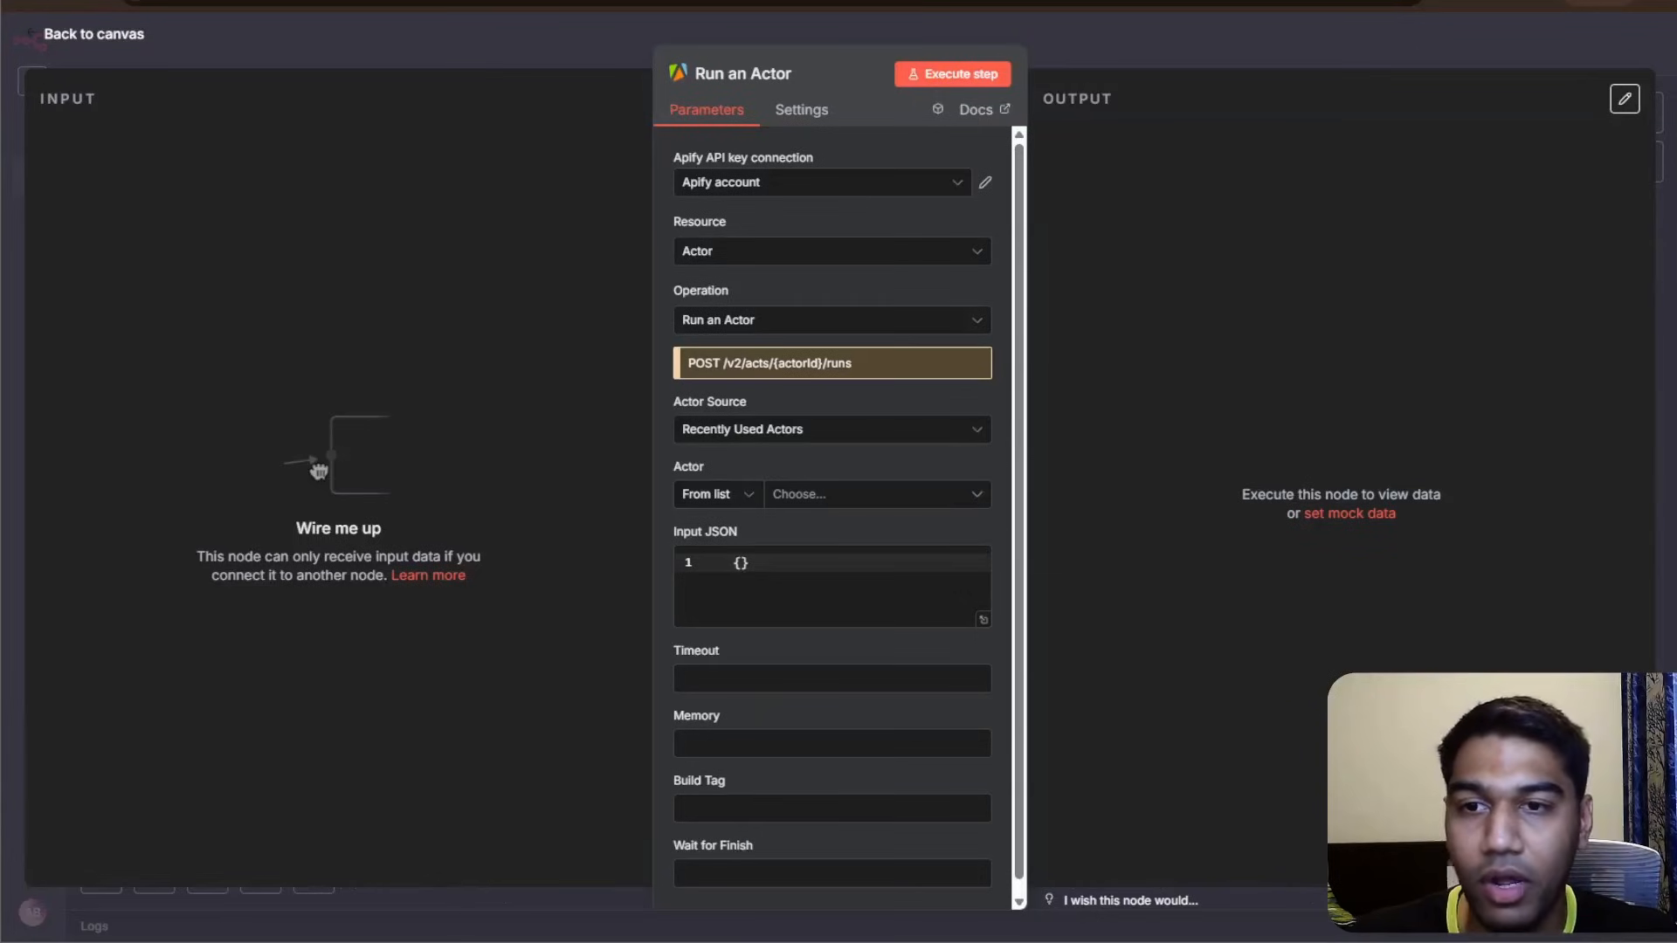
# - Set the n8n Run an Actor node's actor to Google Search Results Scraper and return to the canvas
pyautogui.click(800, 496)
pyautogui.click(819, 576)
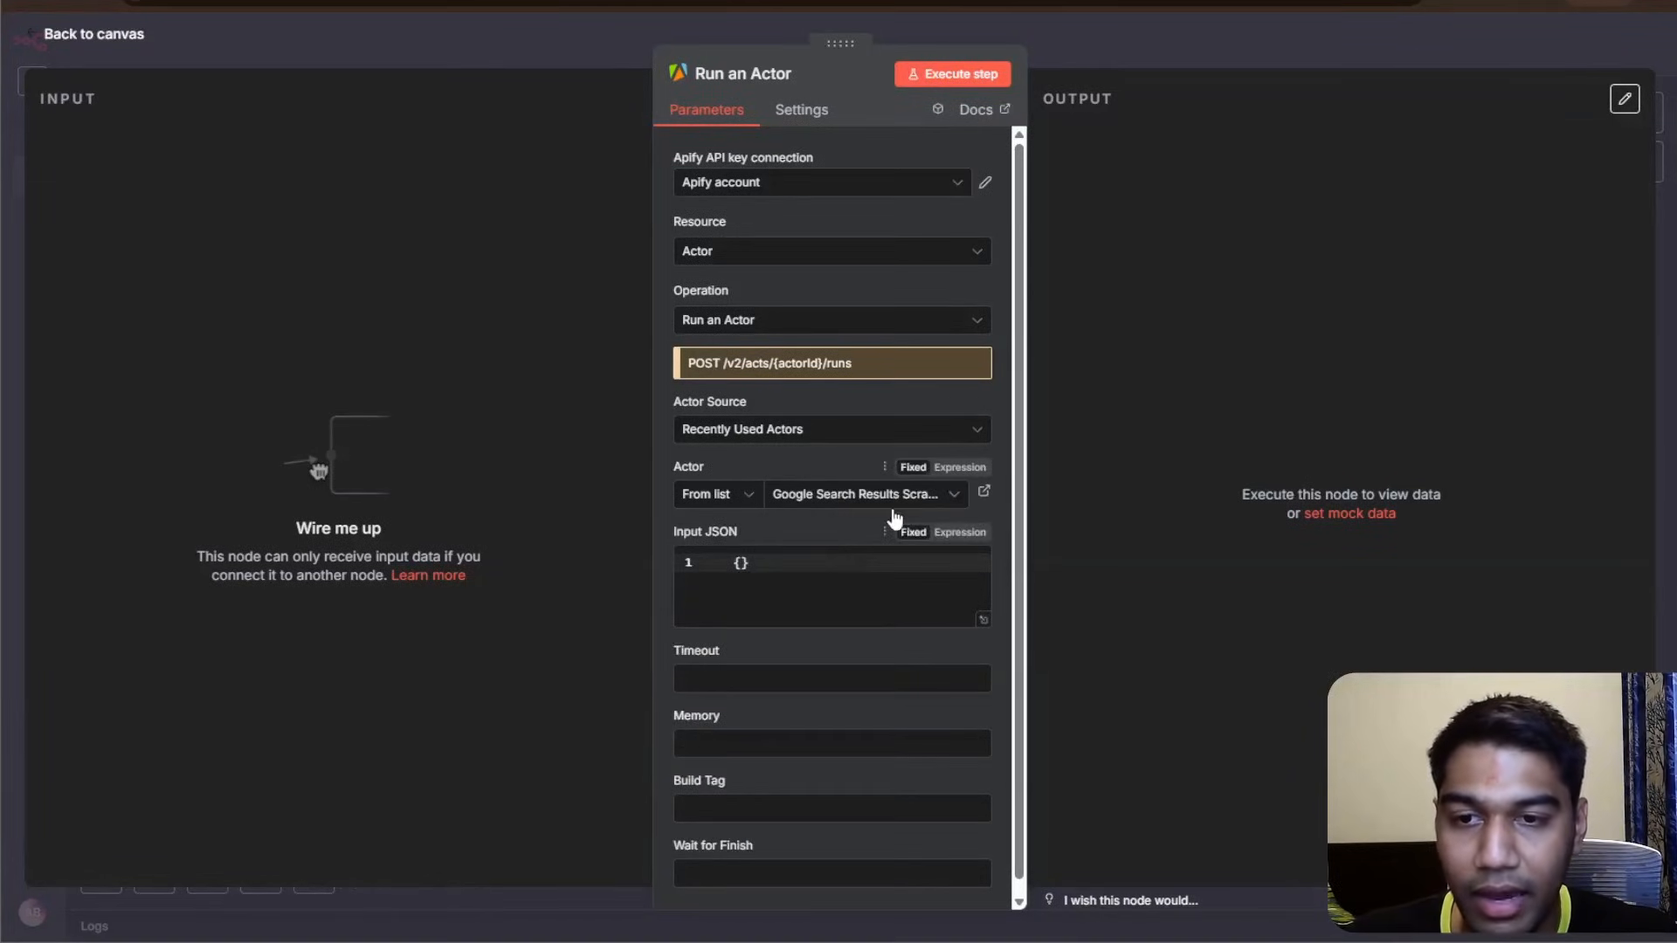
pyautogui.click(856, 498)
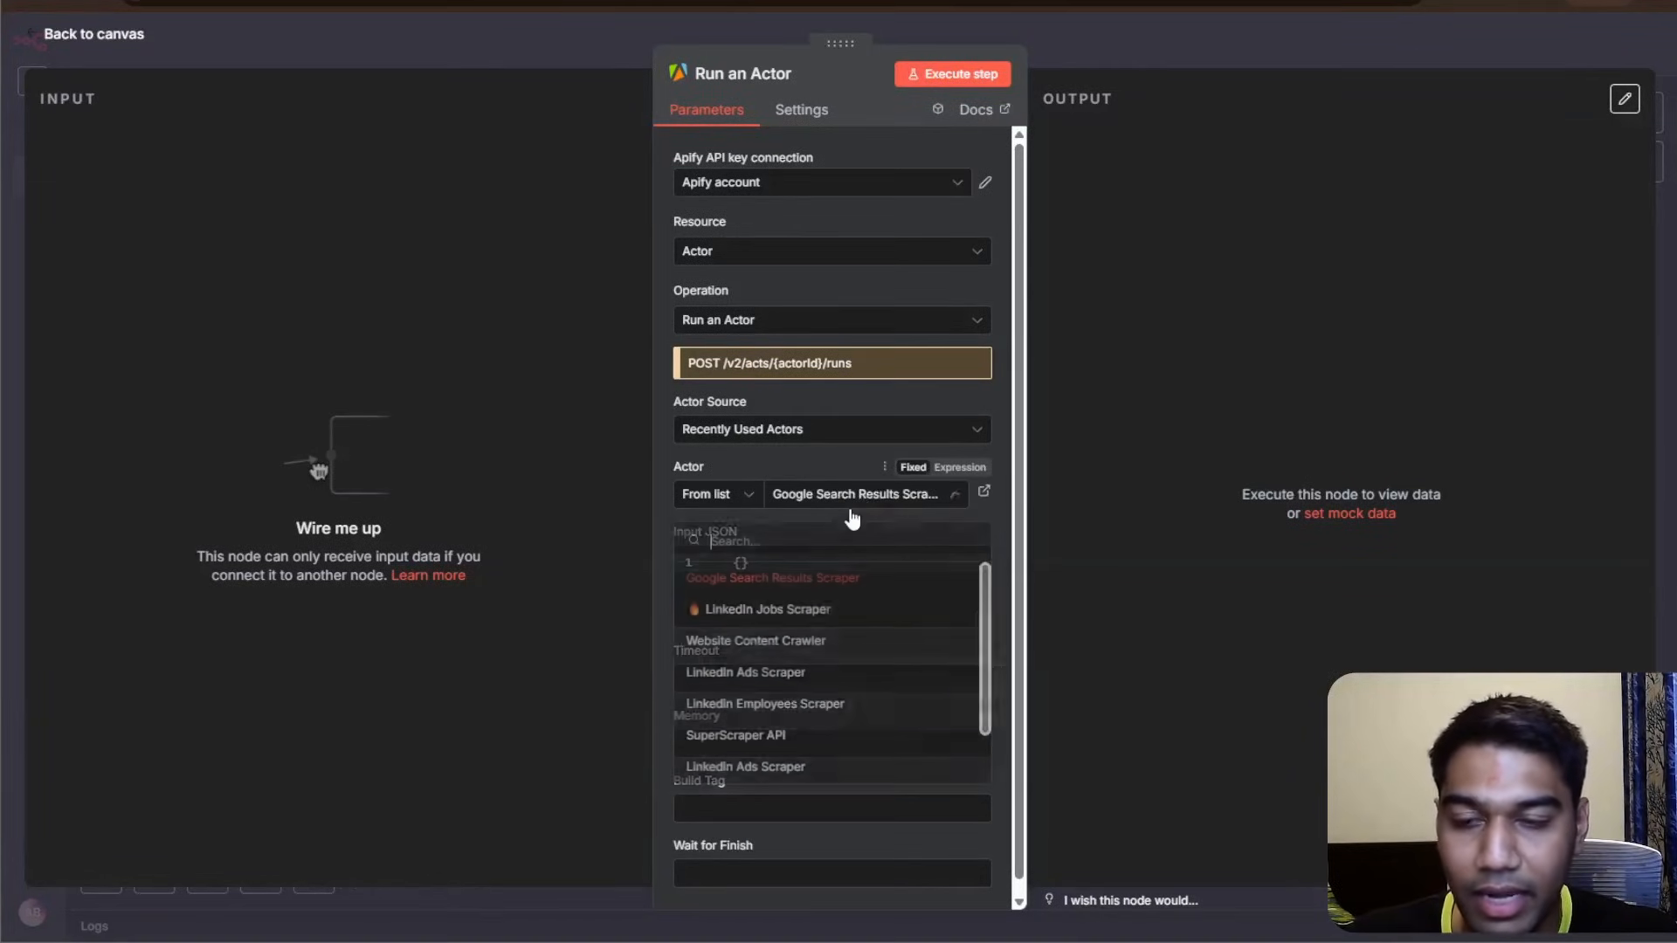
pyautogui.click(735, 587)
pyautogui.click(741, 563)
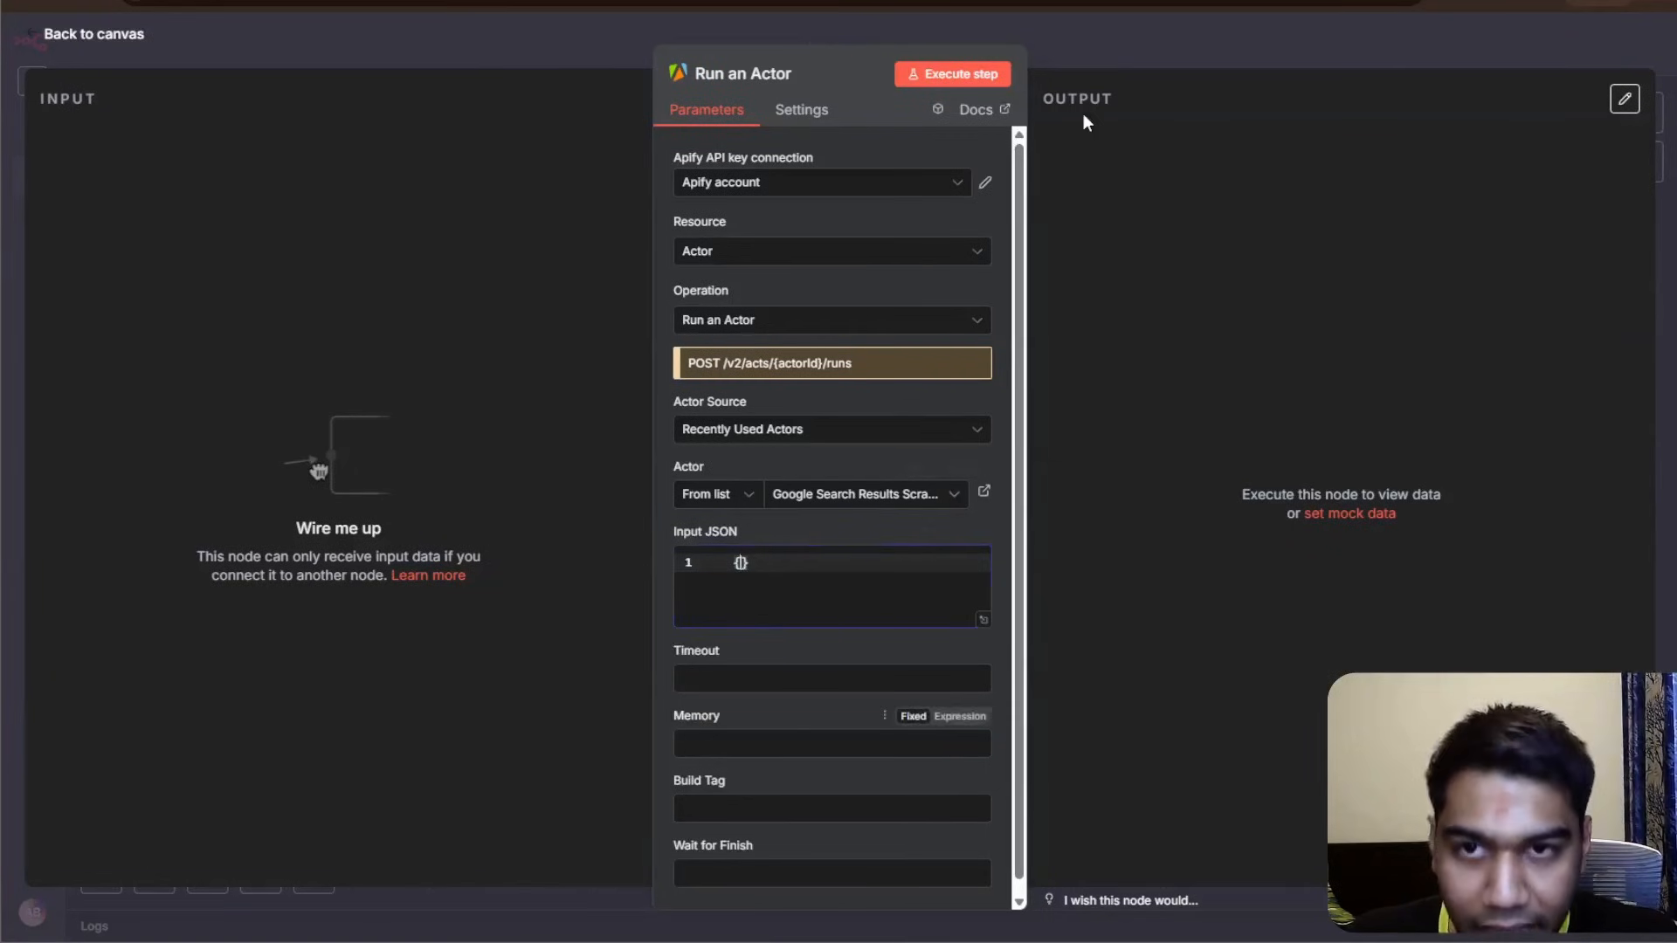
pyautogui.click(1129, 41)
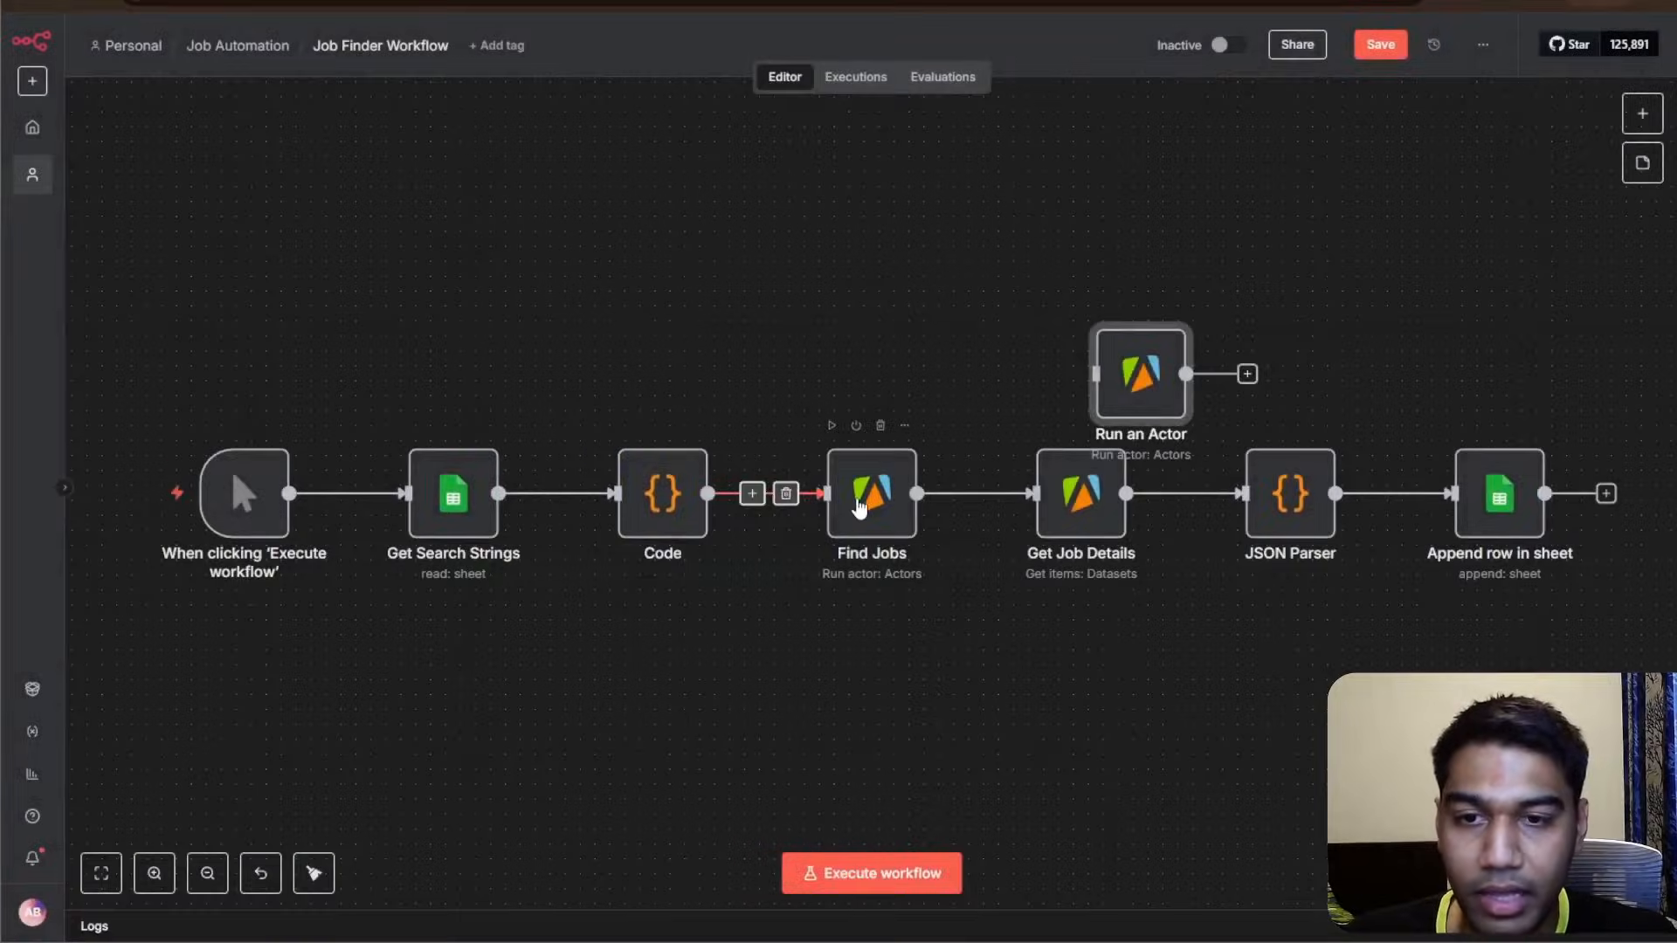
# - Open the Find Jobs node and examine its Input JSON from the queries expression through the page and language settings
pyautogui.doubleClick(904, 467)
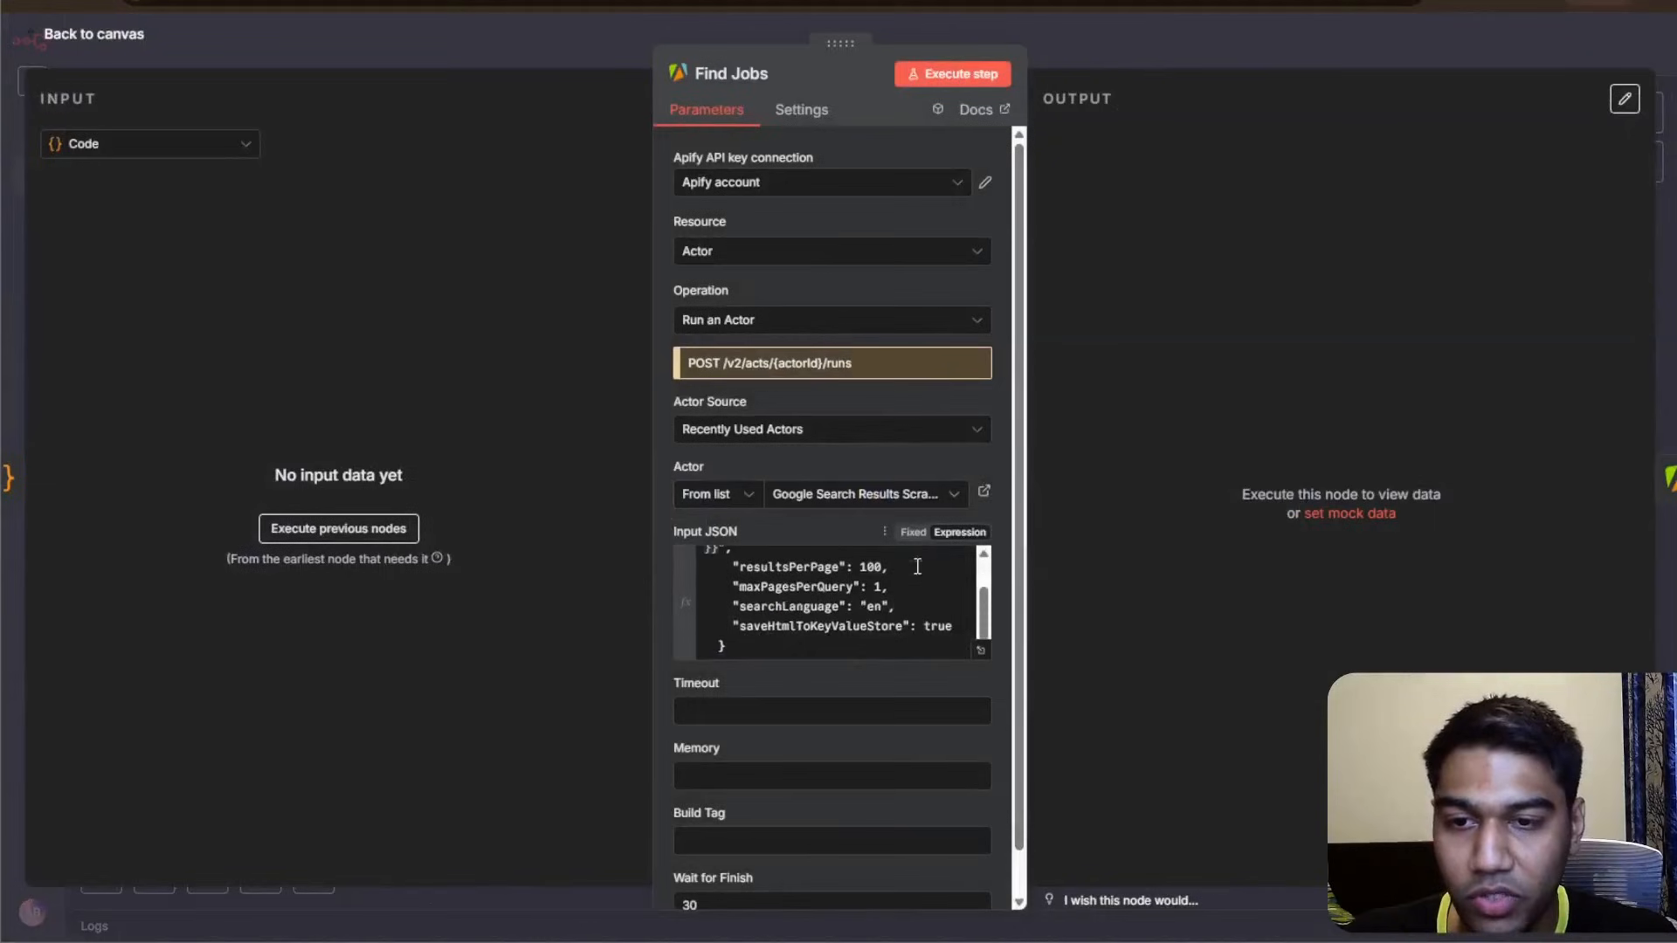
pyautogui.scroll(1, 878, 610)
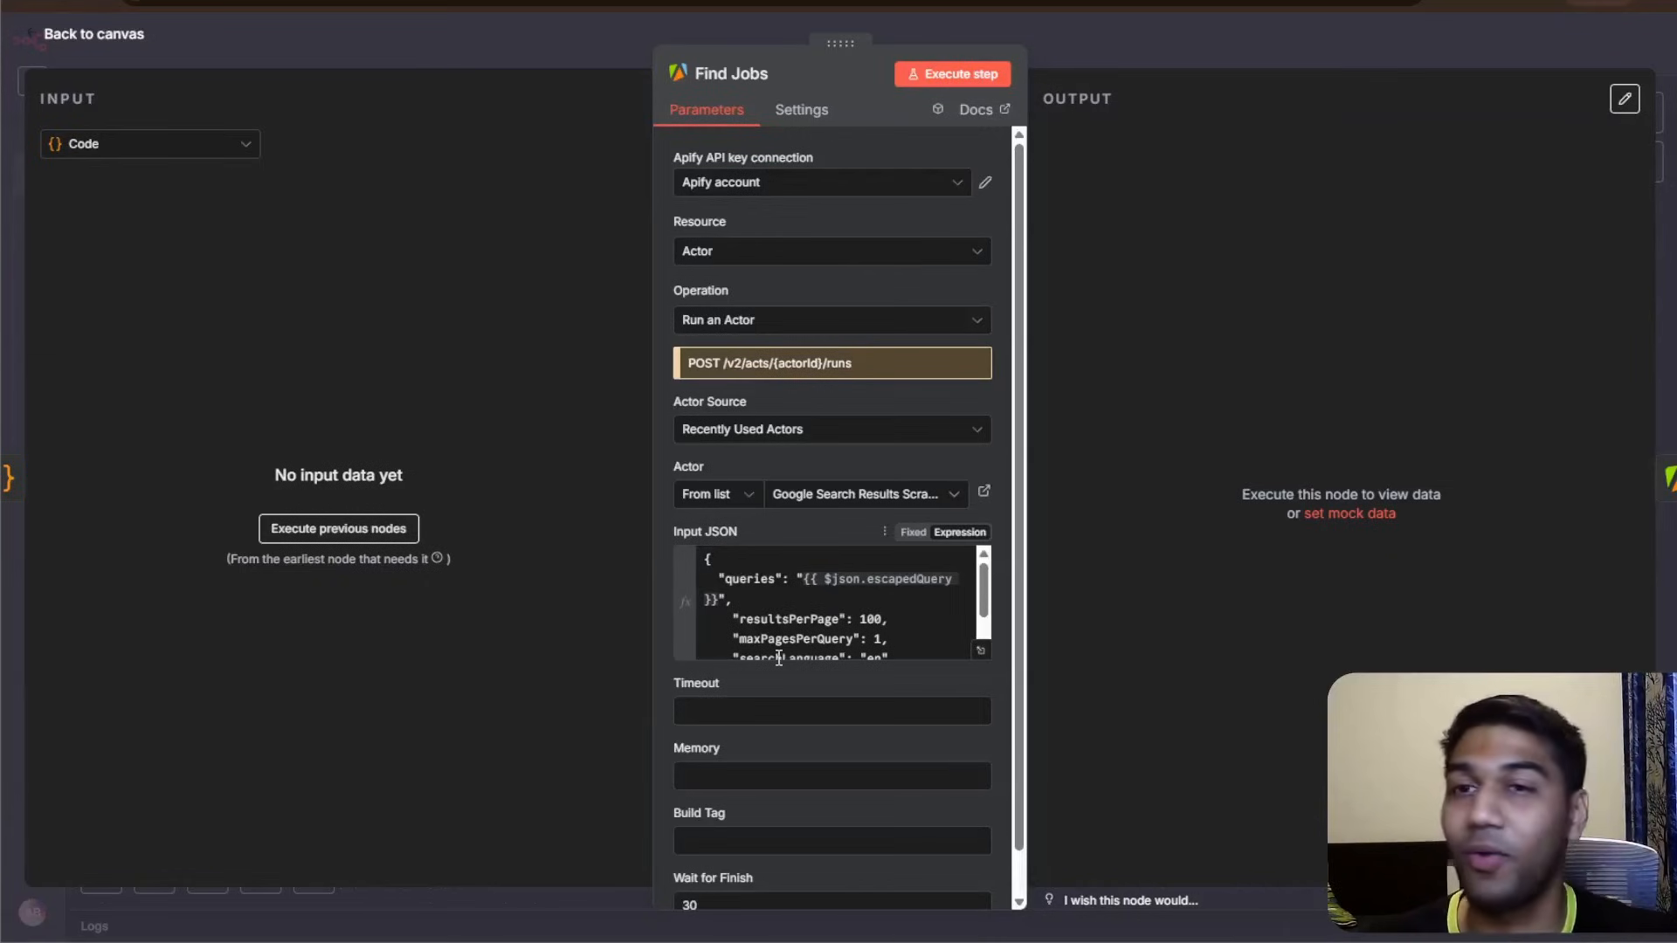
# - Copy the entire Input JSON of the Find Jobs node and return to the canvas
pyautogui.scroll(-2, 798, 614)
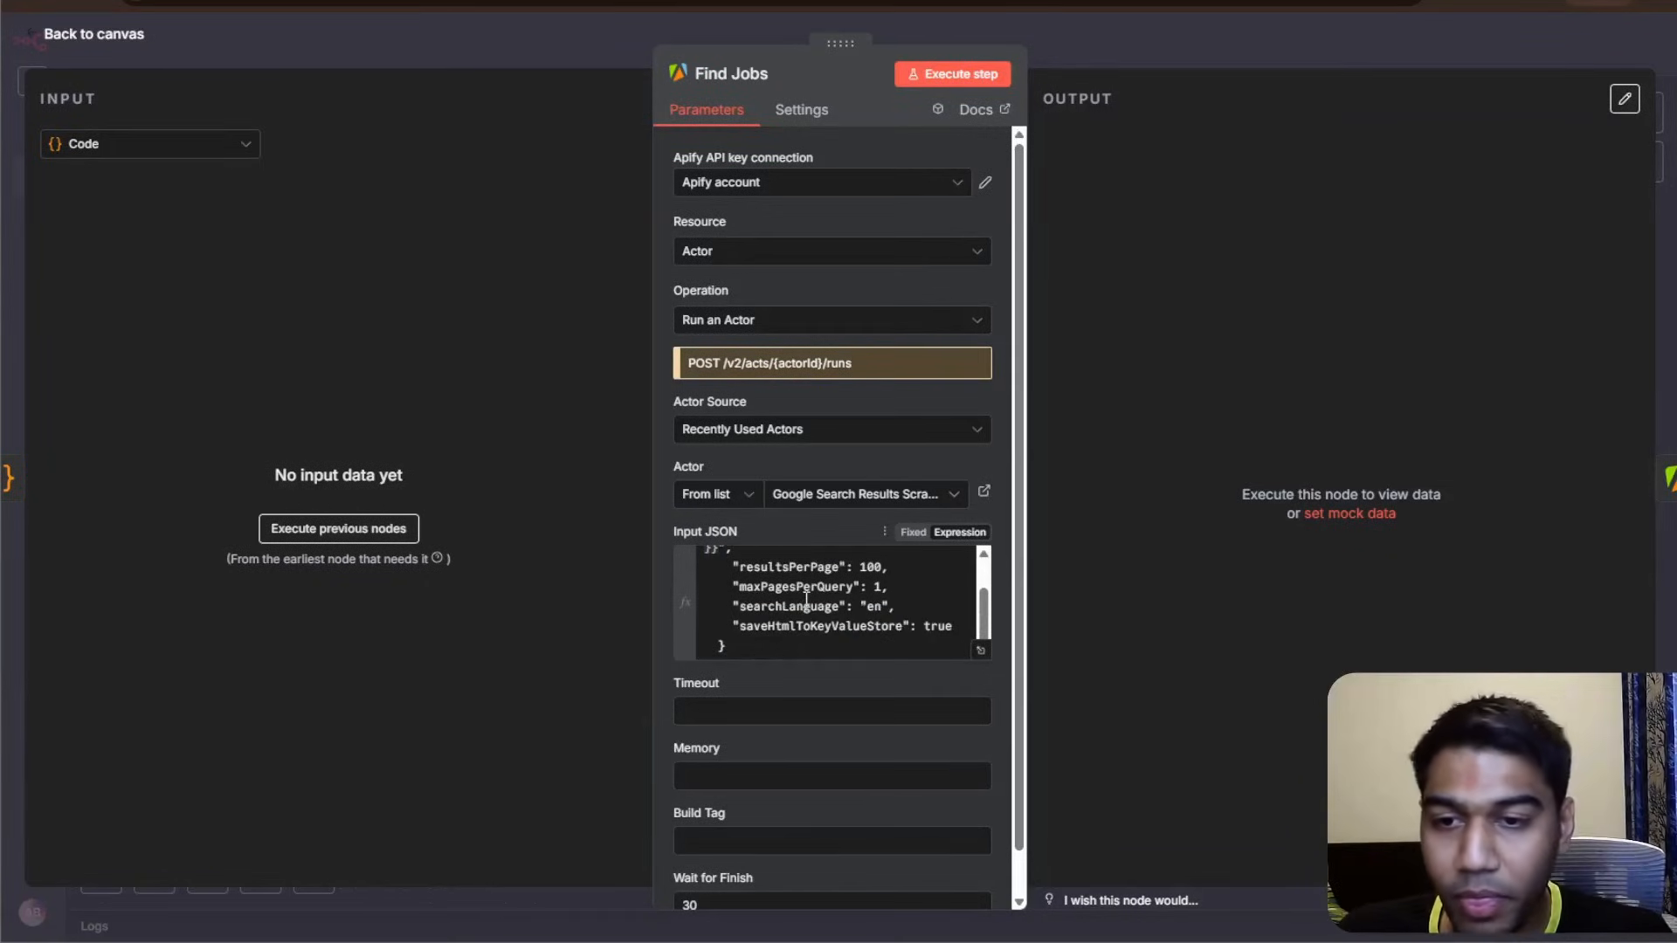
pyautogui.click(802, 607)
pyautogui.hotkey('ctrl', 'a')
pyautogui.hotkey('ctrl', 'c')
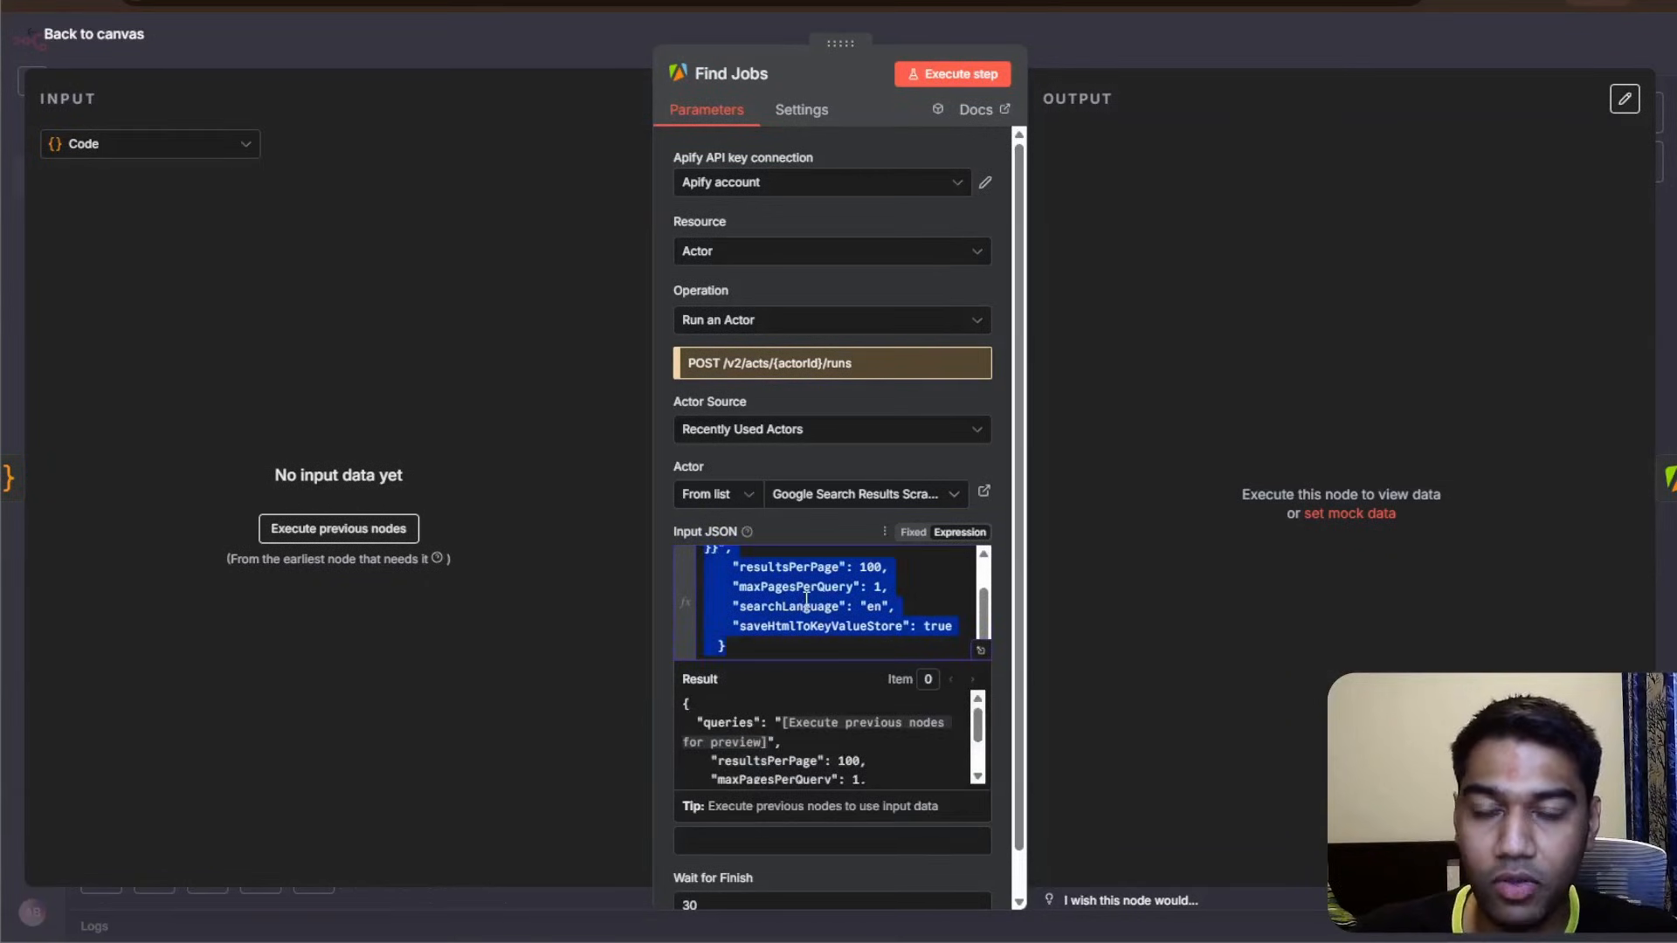
pyautogui.click(1186, 47)
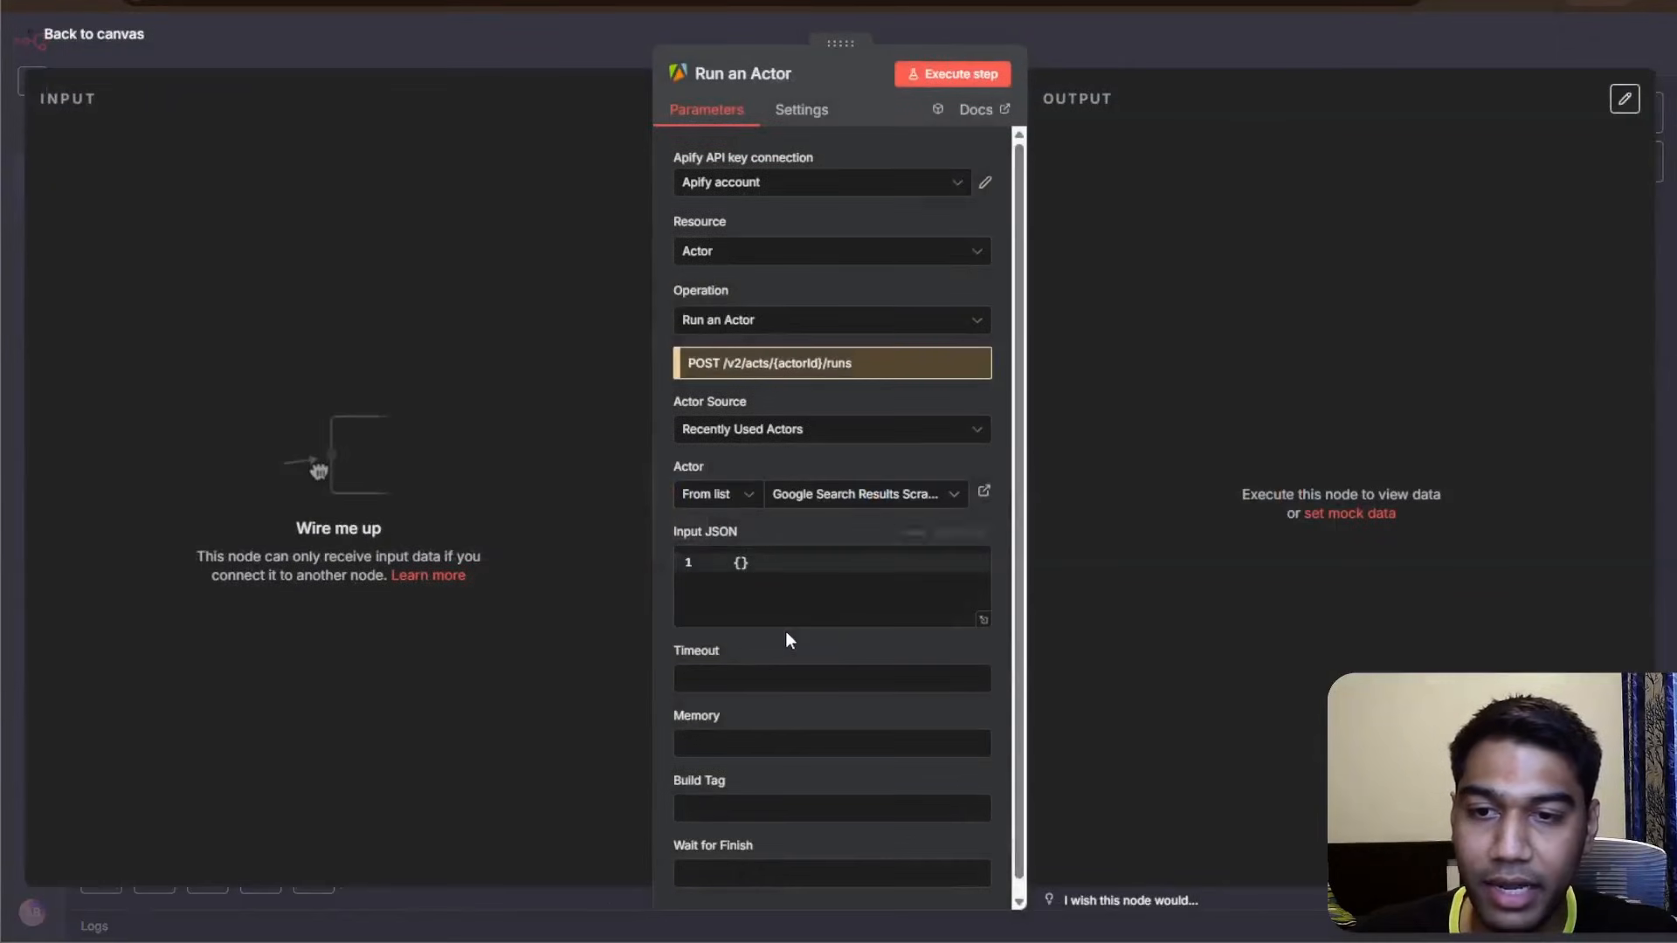
# - Replace the Run an Actor node's Input JSON with the copied queries, page, language and HTML-saving settings, and return to the canvas
pyautogui.click(785, 584)
pyautogui.hotkey('ctrl', 'a')
pyautogui.hotkey('ctrl', 'v')
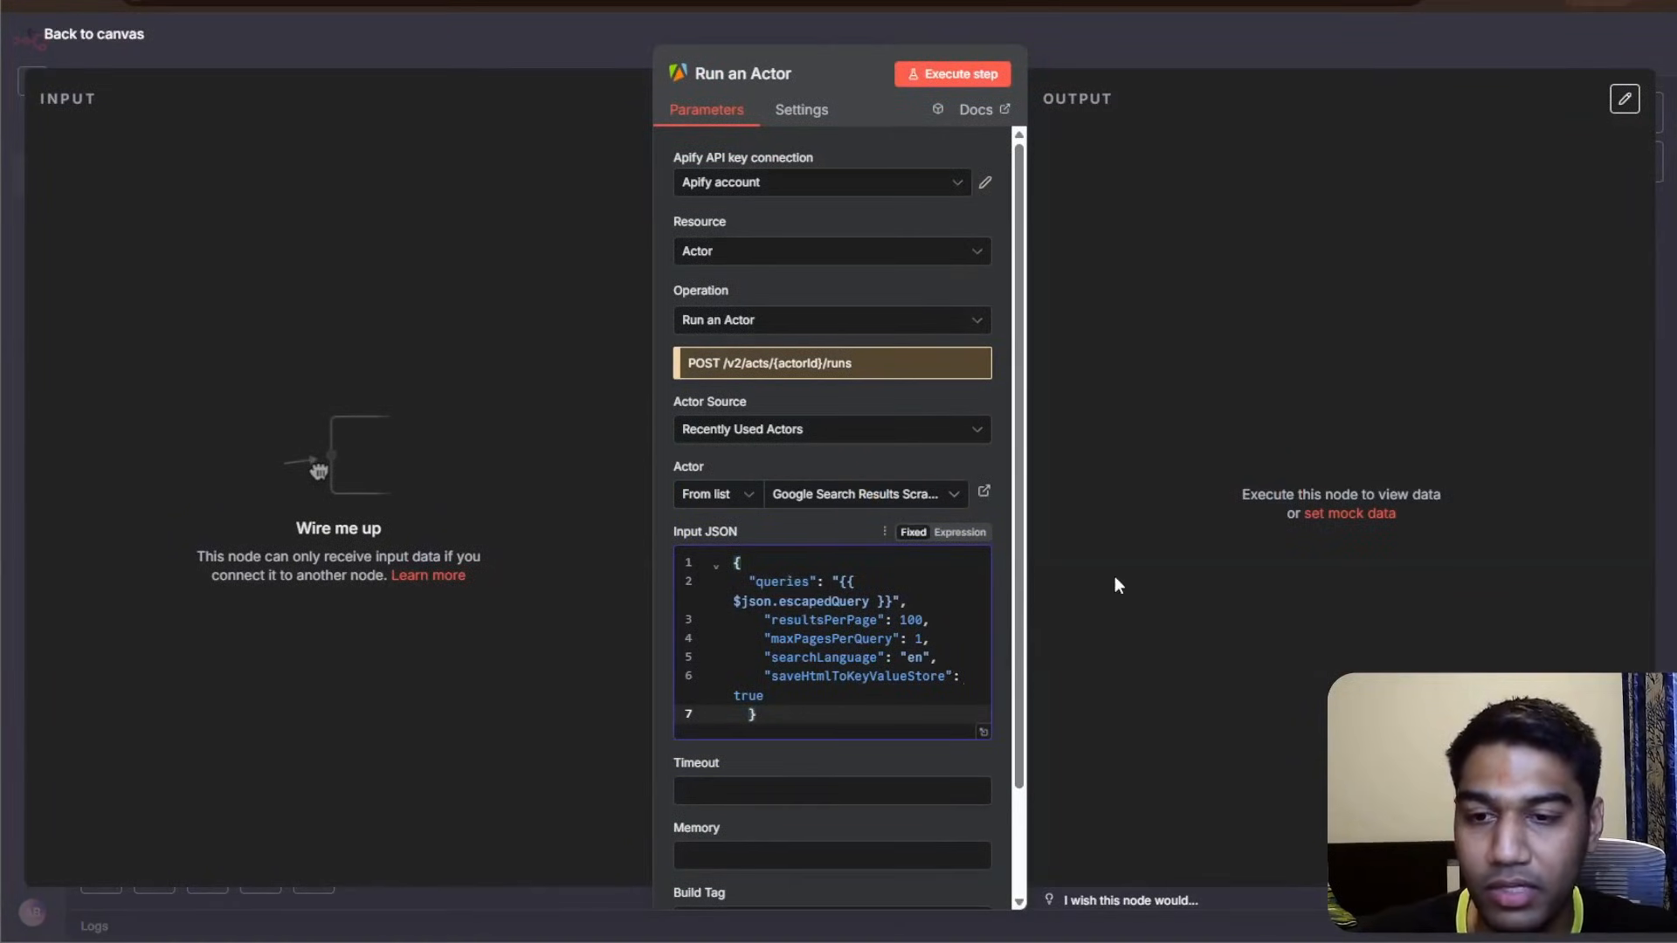
pyautogui.hotkey('ctrl', 'a')
pyautogui.hotkey('ctrl', 'v')
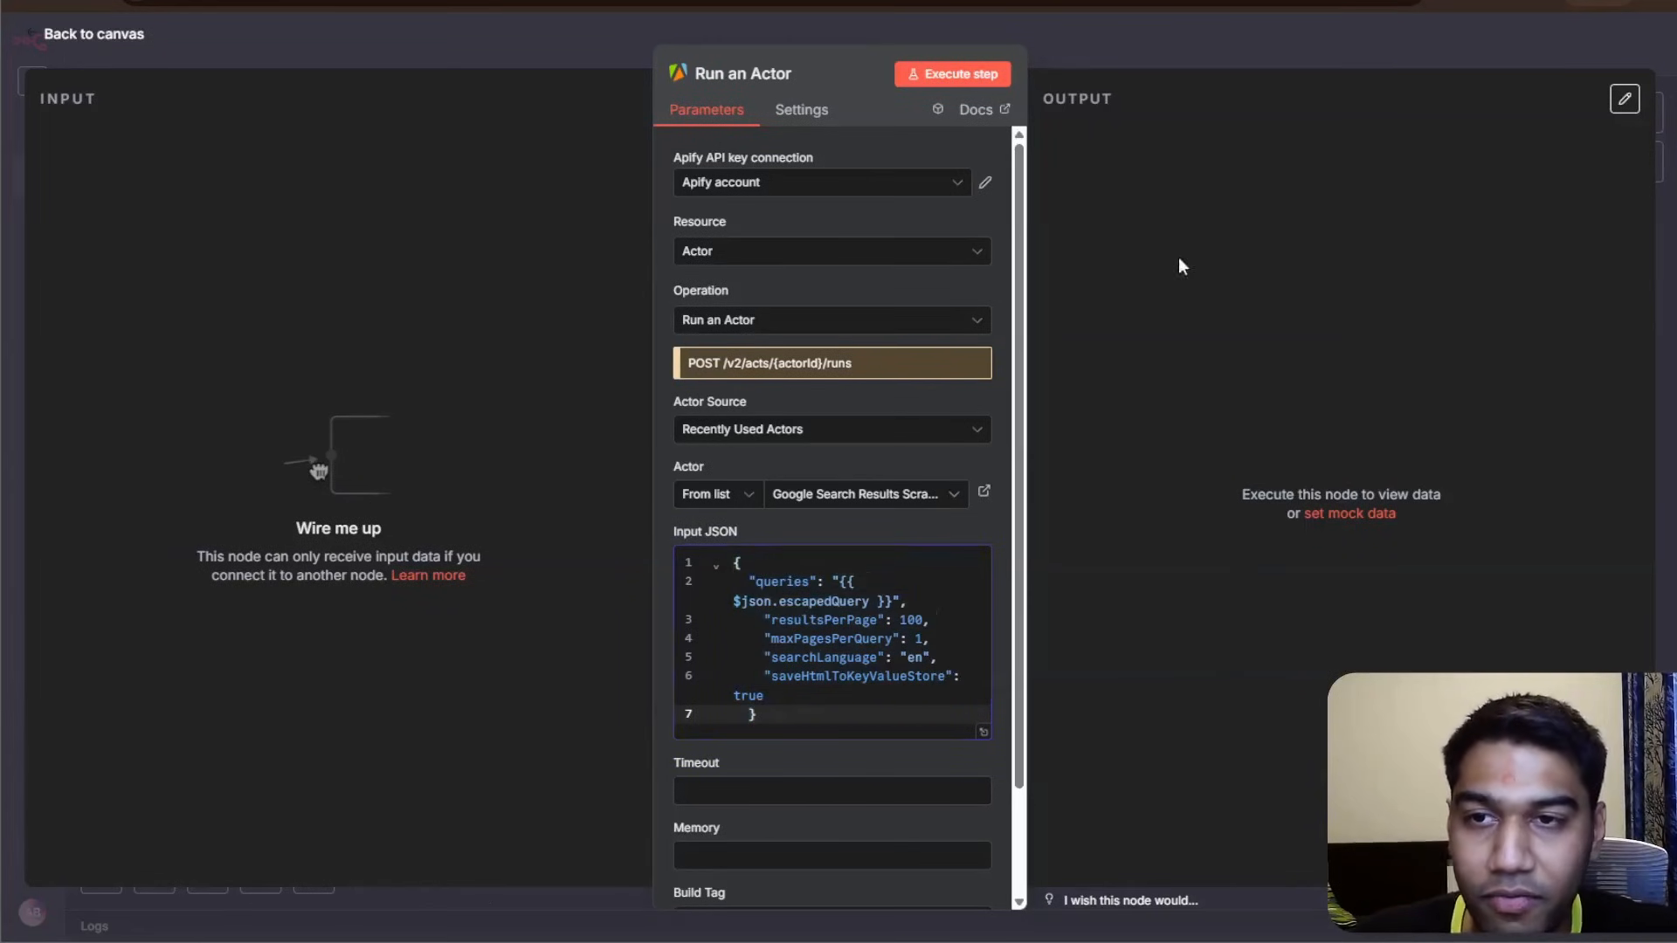
pyautogui.click(1192, 42)
# - Place the standalone Run an Actor node above Find Jobs, check its settings once more, and delete it
pyautogui.moveTo(1155, 388); pyautogui.dragTo(901, 342)
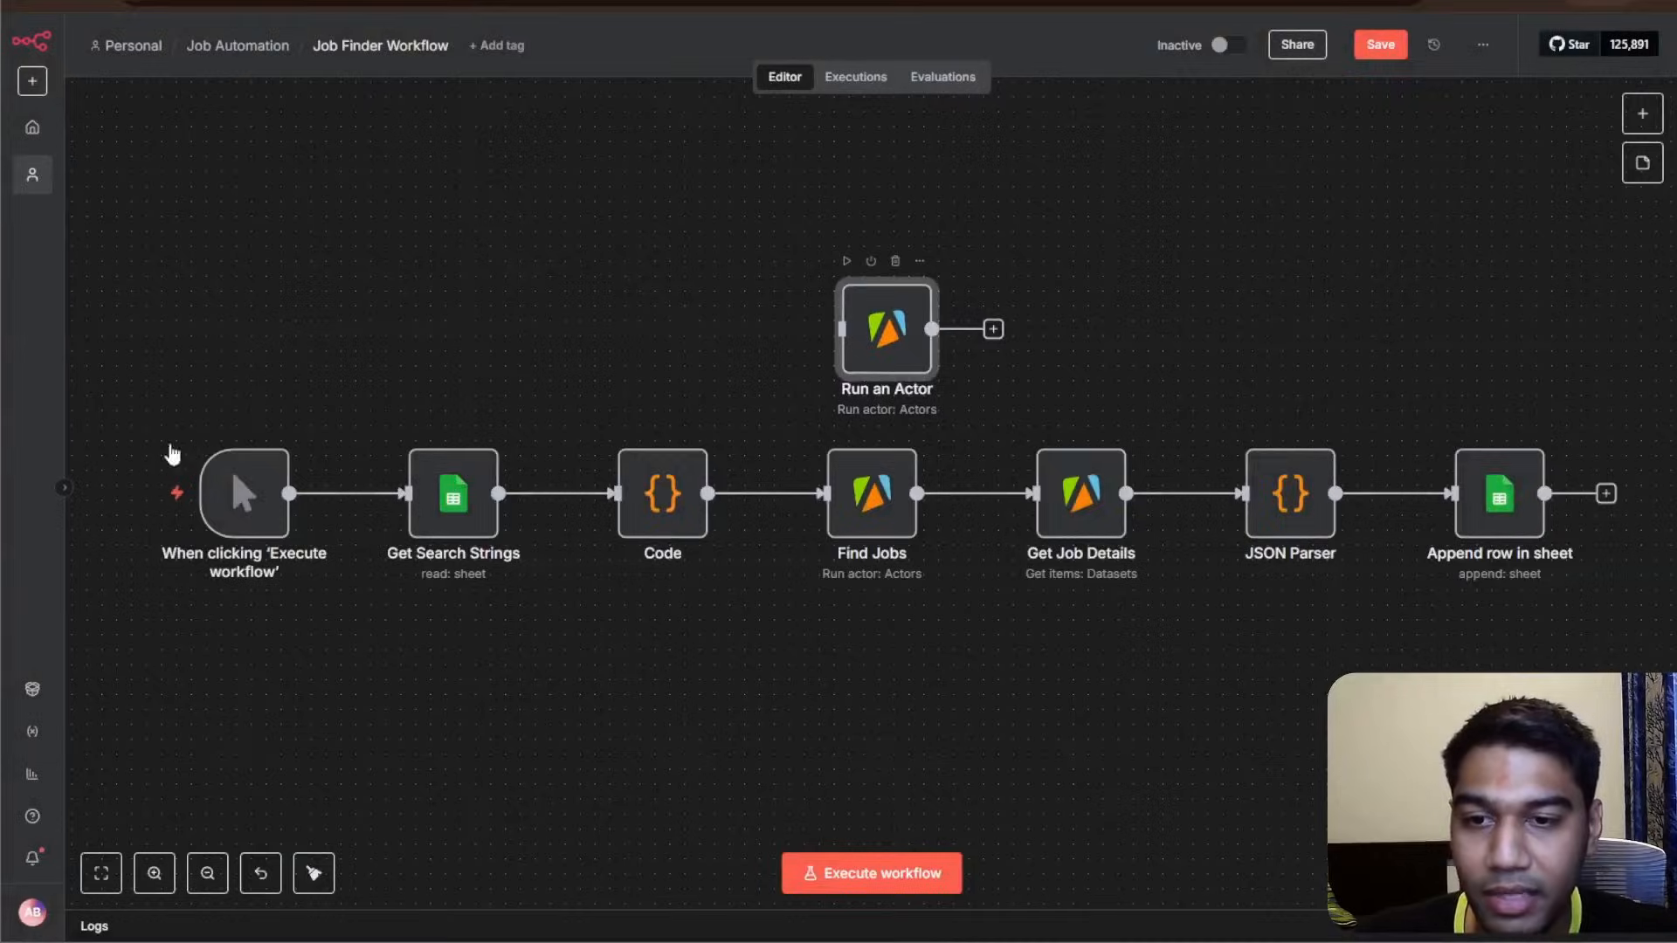
pyautogui.press('Return')
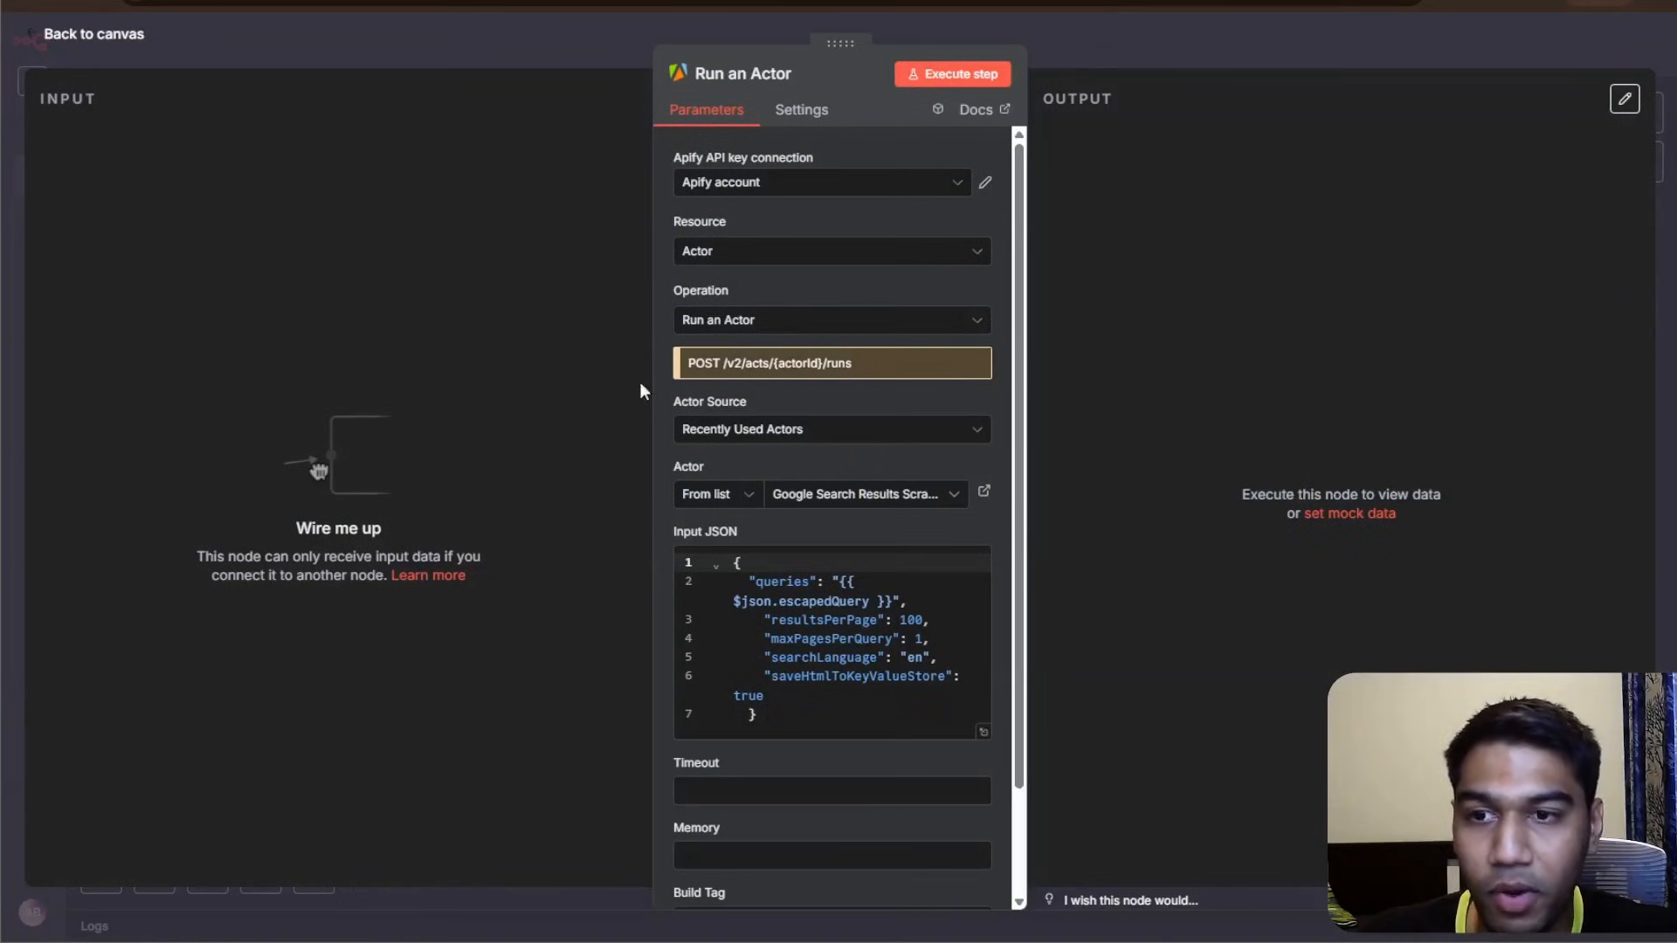
pyautogui.click(1193, 33)
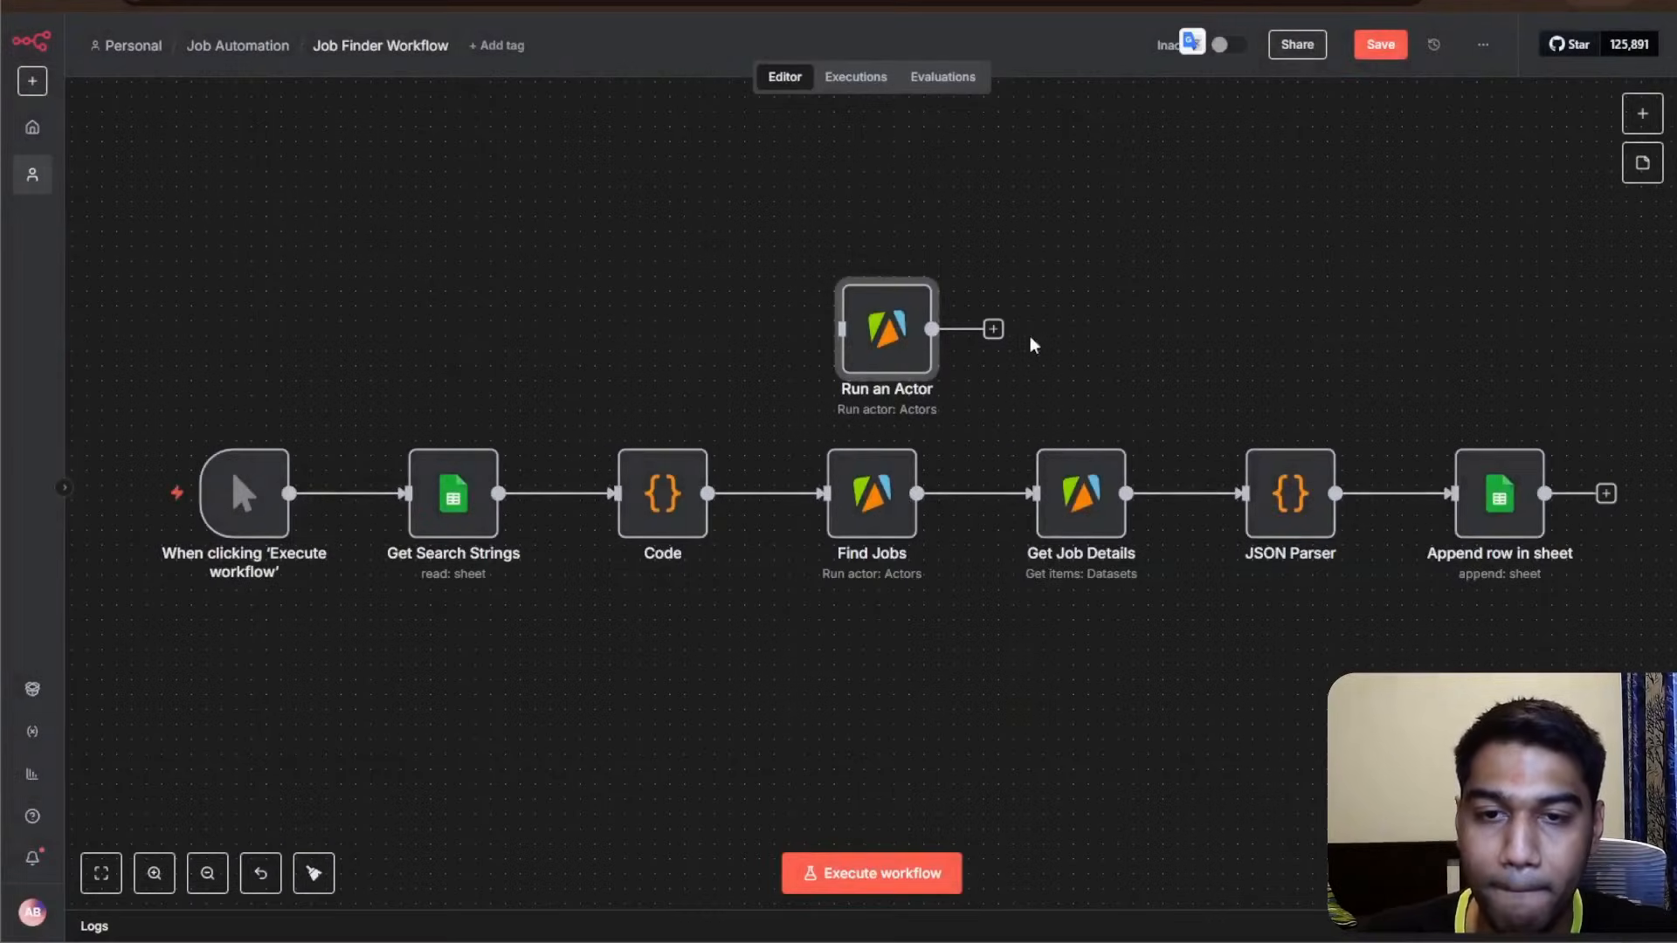
pyautogui.click(898, 262)
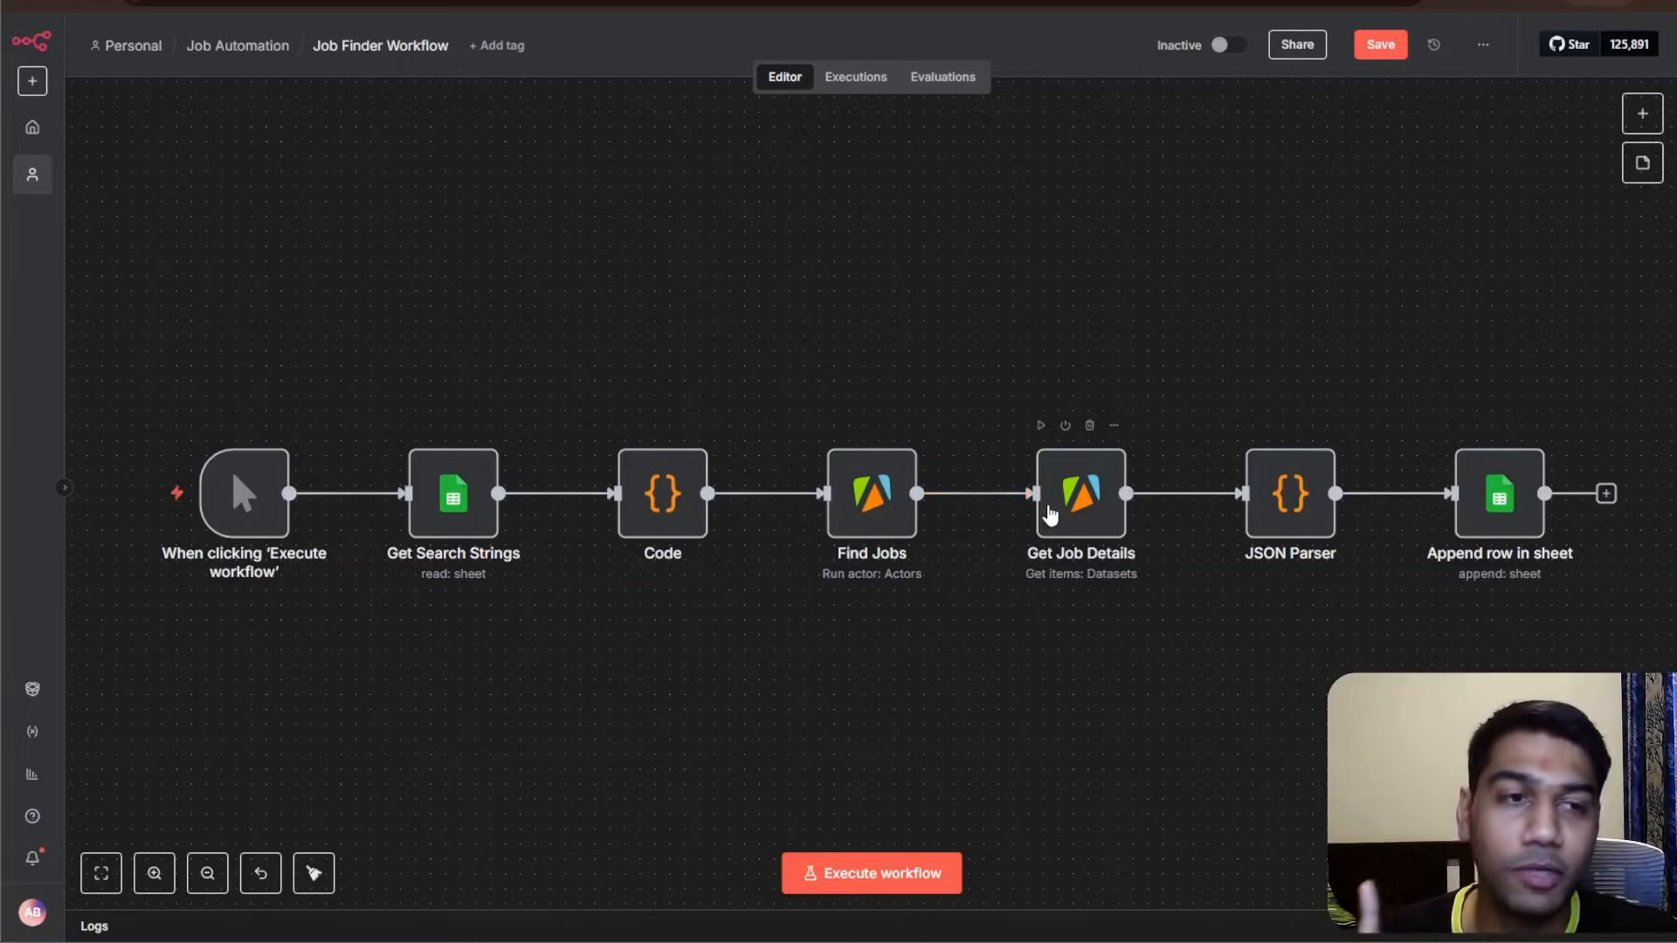
# - Open the Get Job Details node and examine the Find Jobs input data and the Dataset ID expression
pyautogui.click(1051, 516)
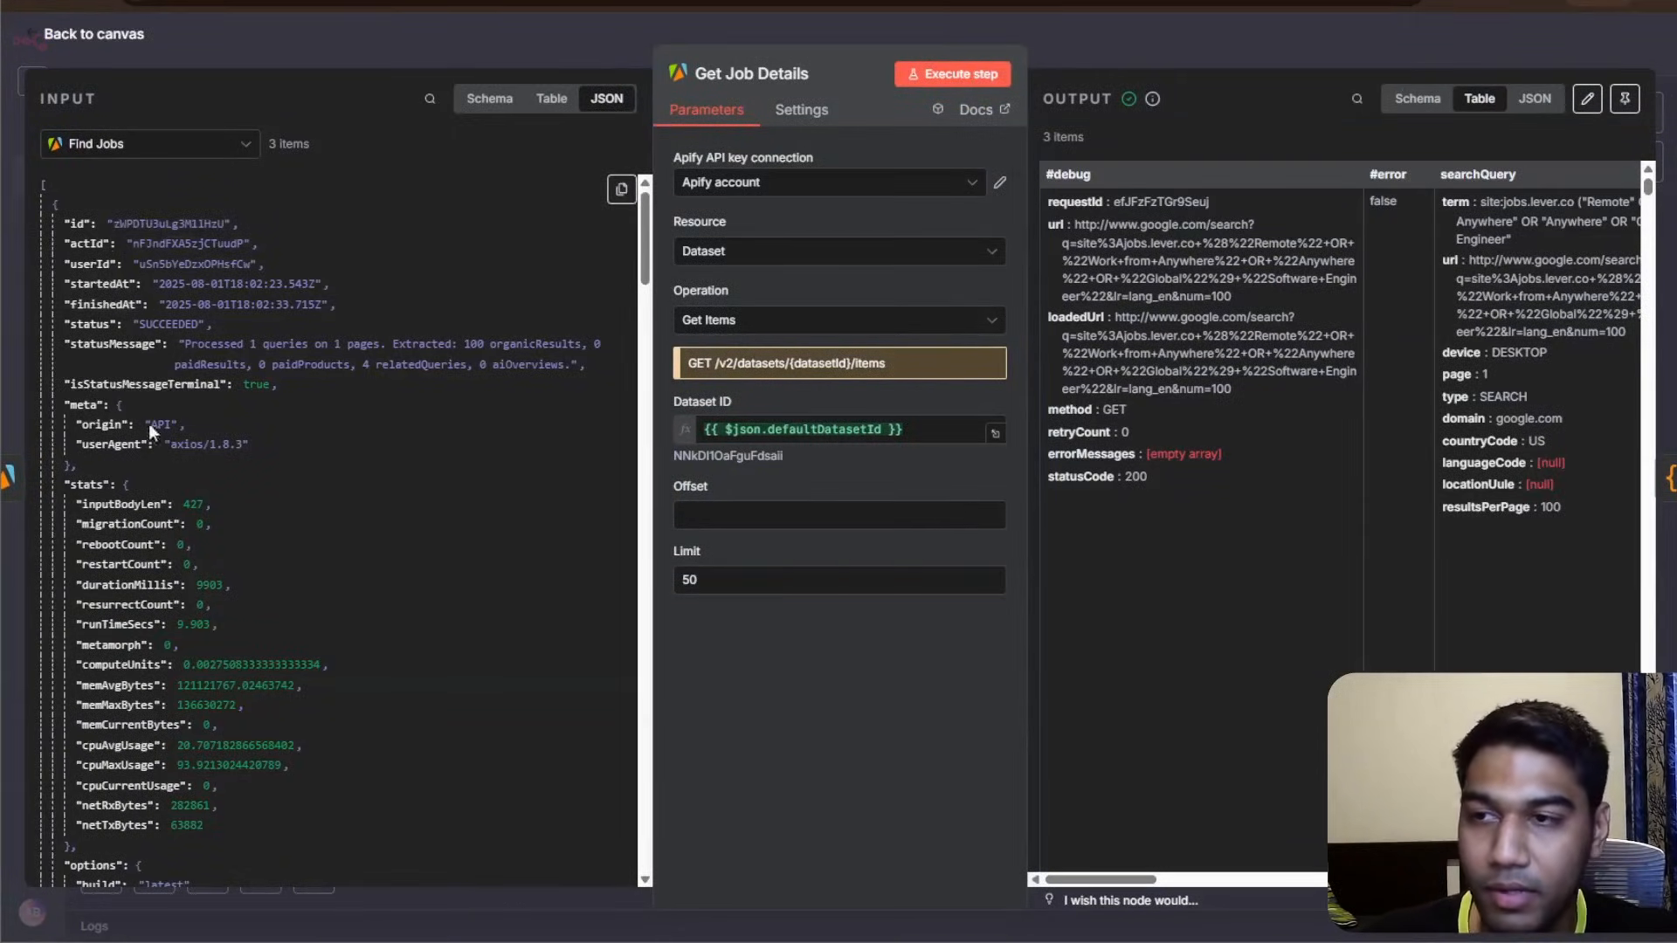
pyautogui.scroll(-15, 559, 367)
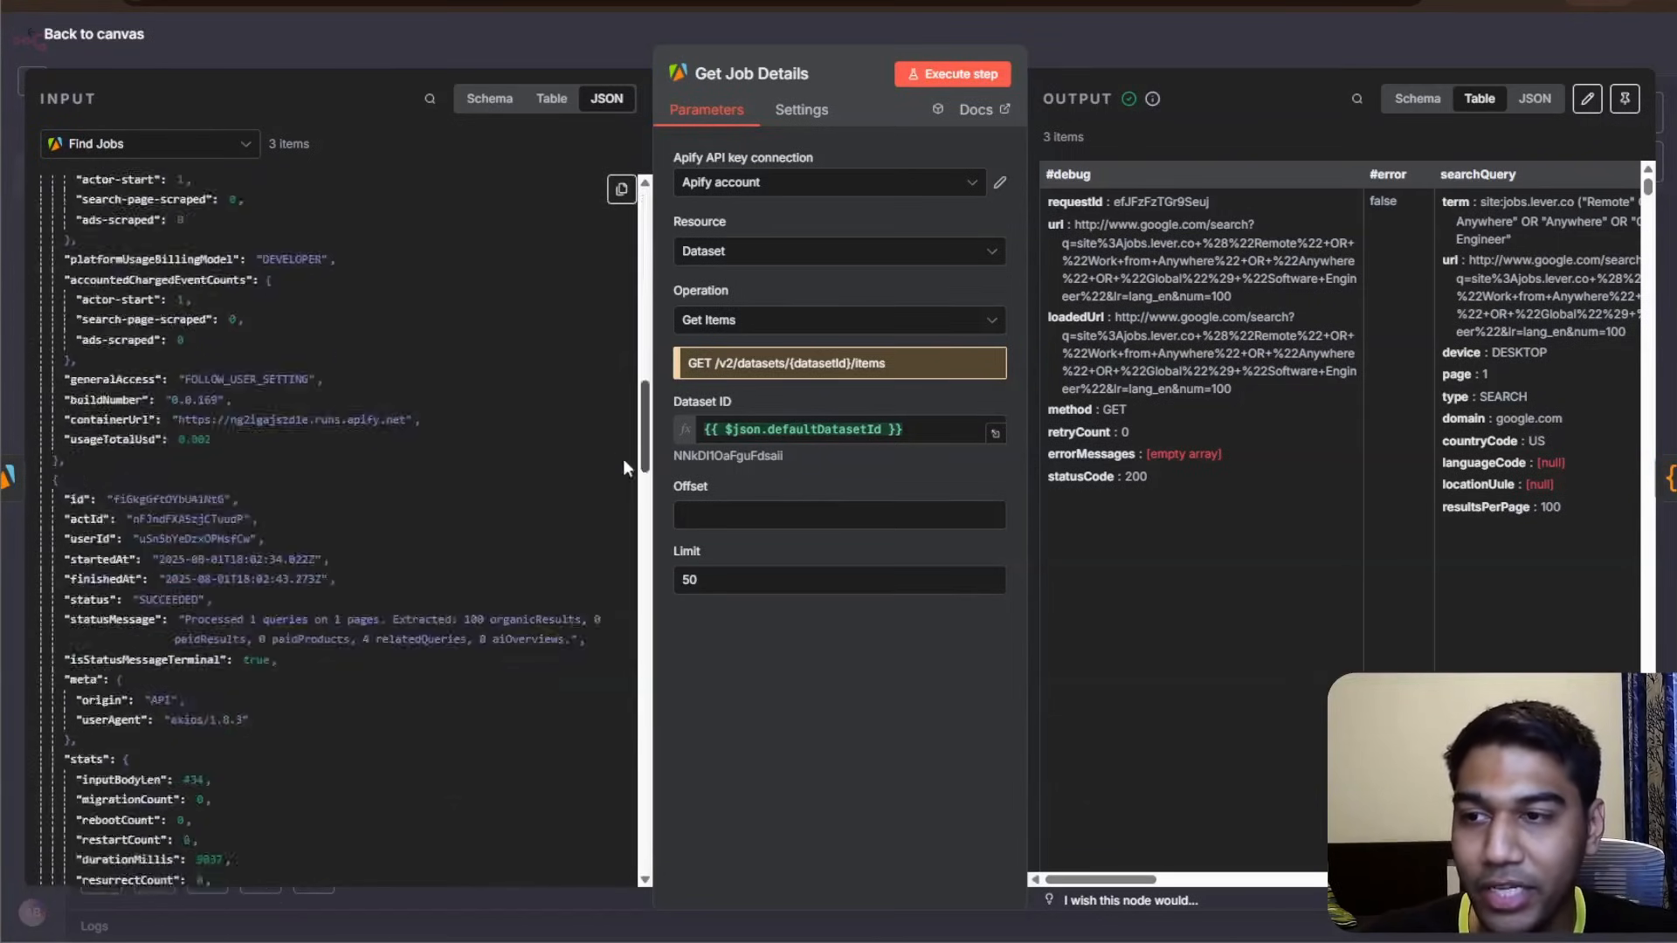
pyautogui.scroll(10, 617, 789)
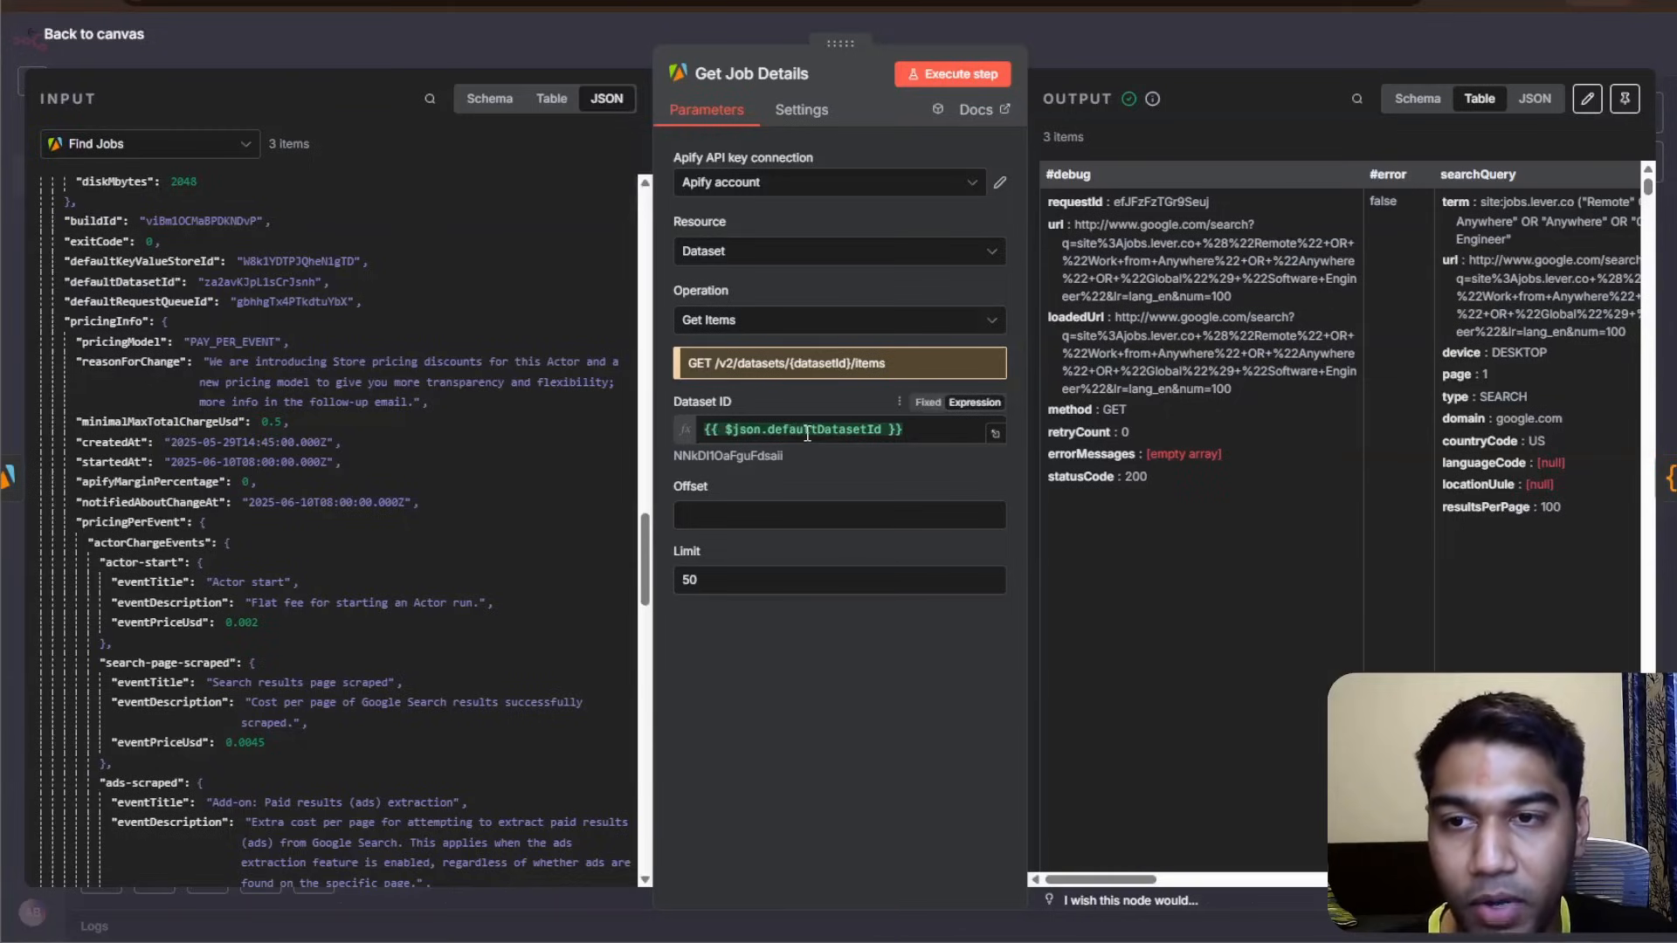
pyautogui.click(1341, 26)
# - Search the nodes for Apify and add its action for getting dataset items to the workflow
pyautogui.click(1642, 114)
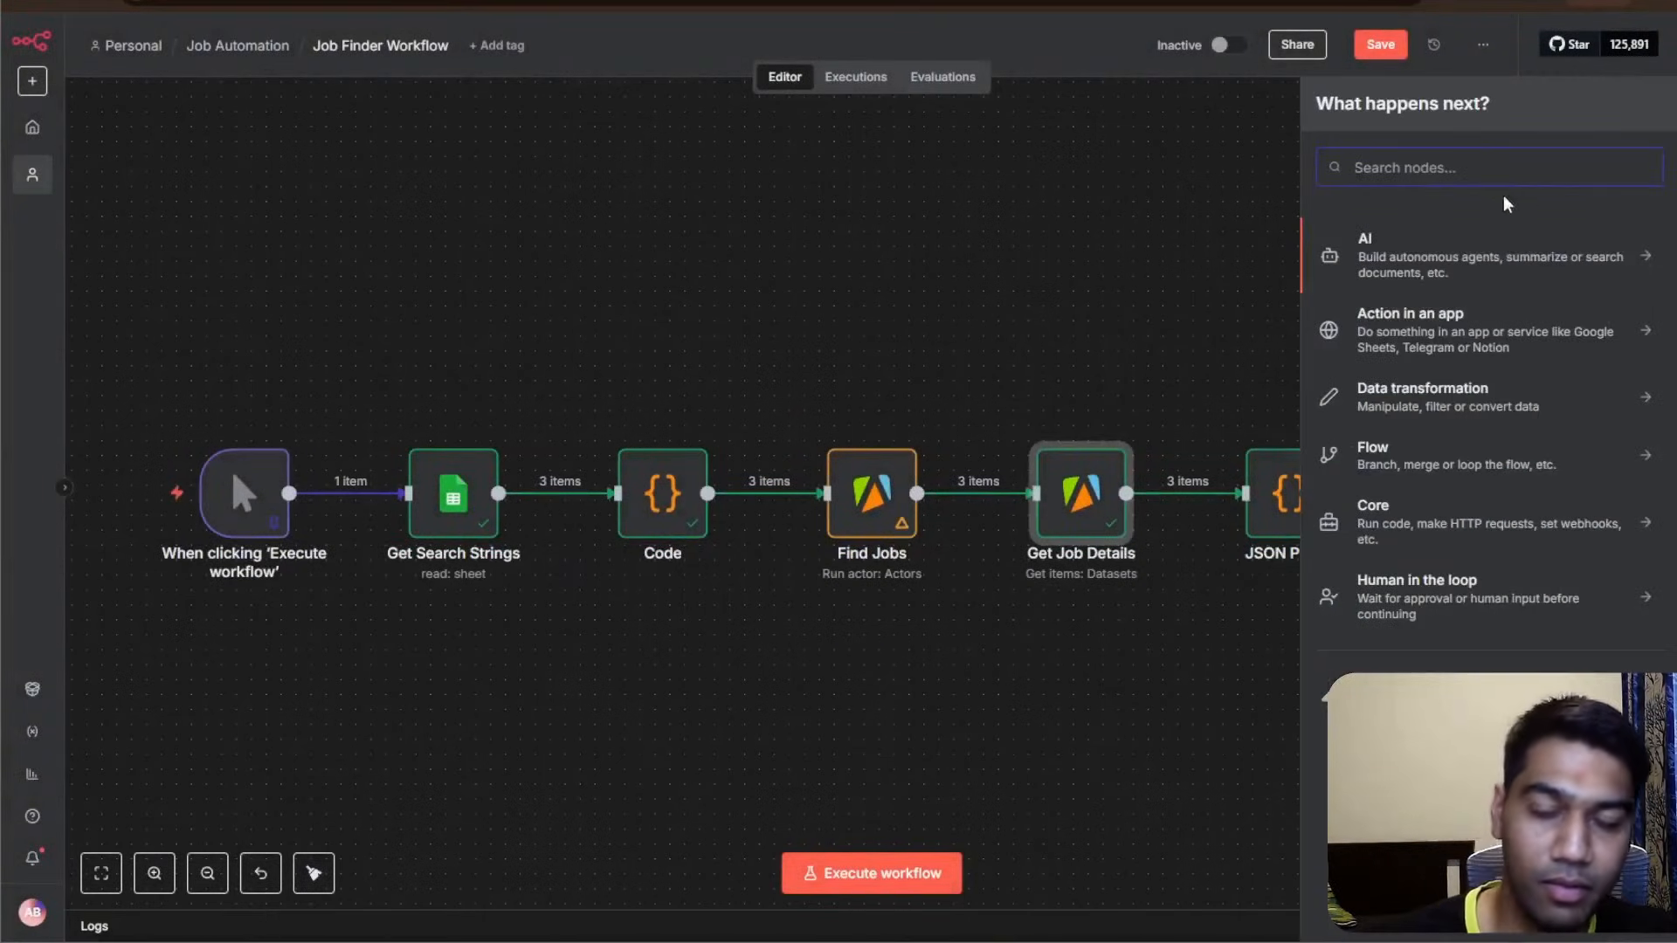
pyautogui.write('apiify')
pyautogui.press('BackSpace')
pyautogui.press('BackSpace')
pyautogui.press('BackSpace')
pyautogui.press('BackSpace')
pyautogui.press('BackSpace')
pyautogui.press('BackSpace')
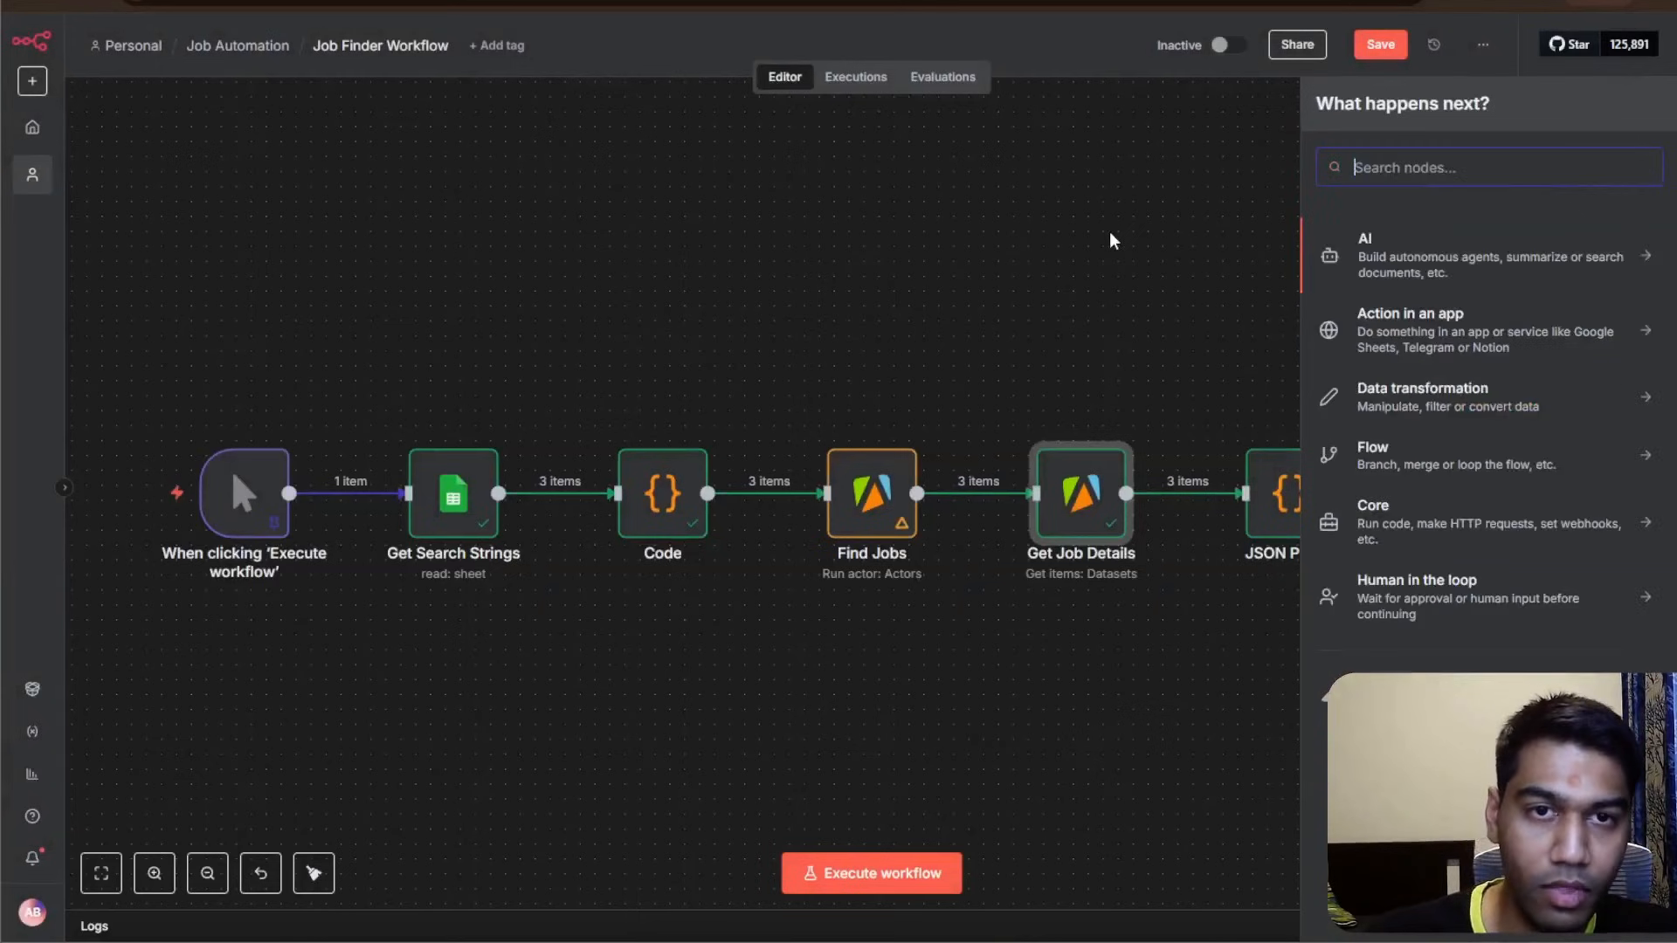
pyautogui.write('apif')
pyautogui.click(1385, 251)
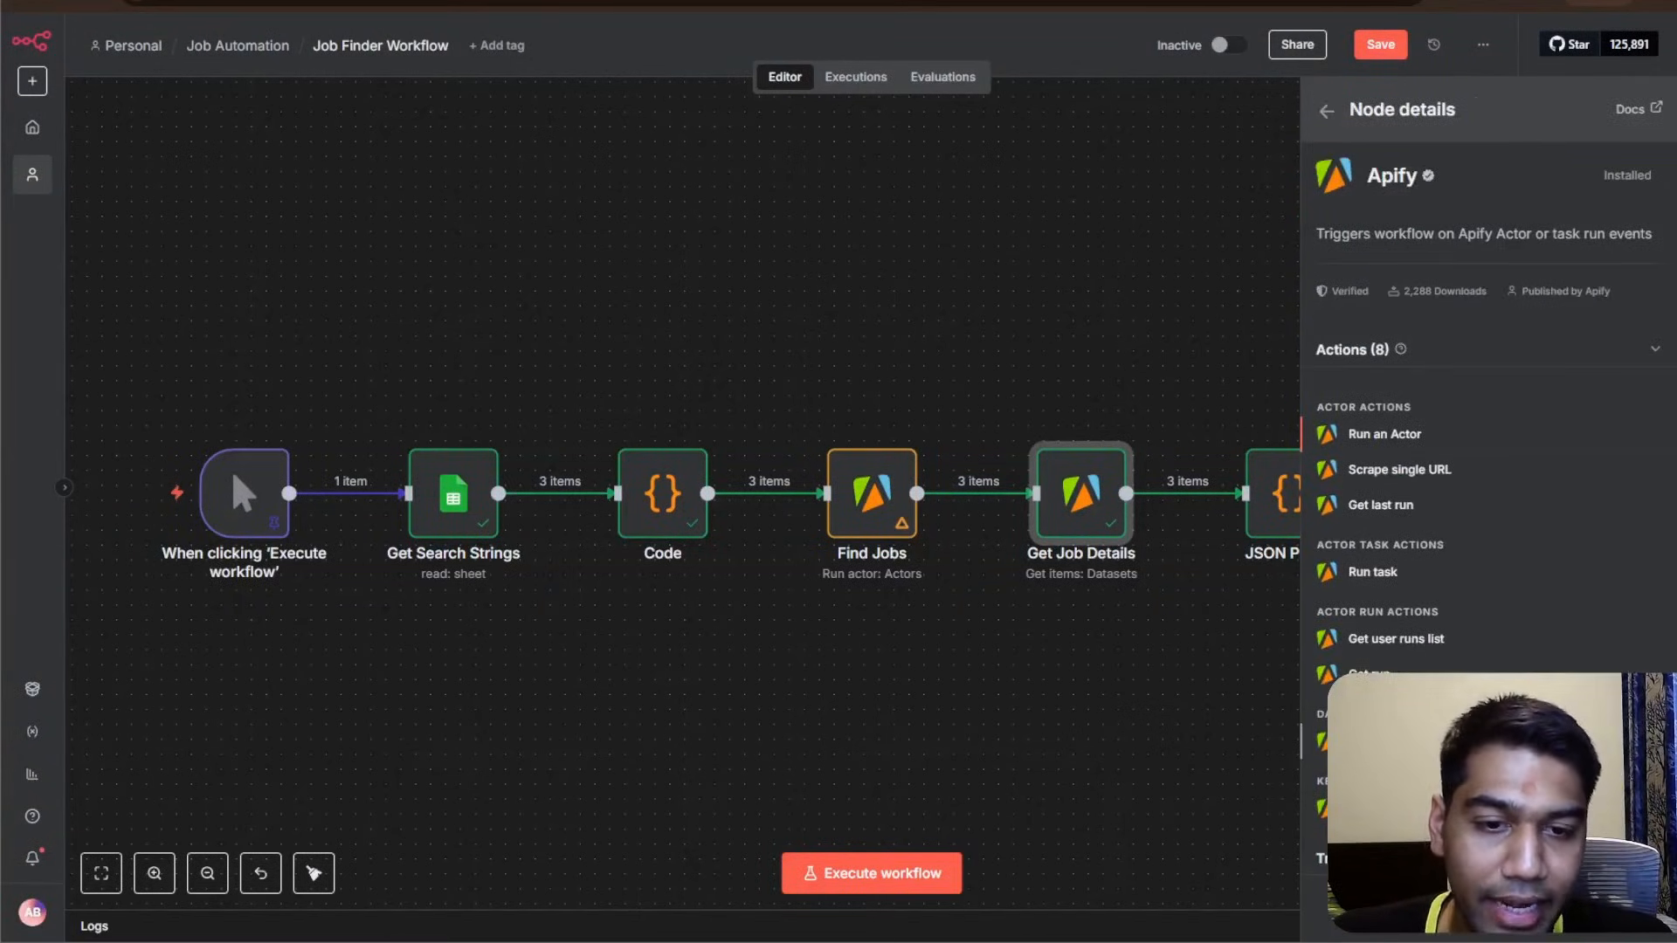
pyautogui.click(1398, 742)
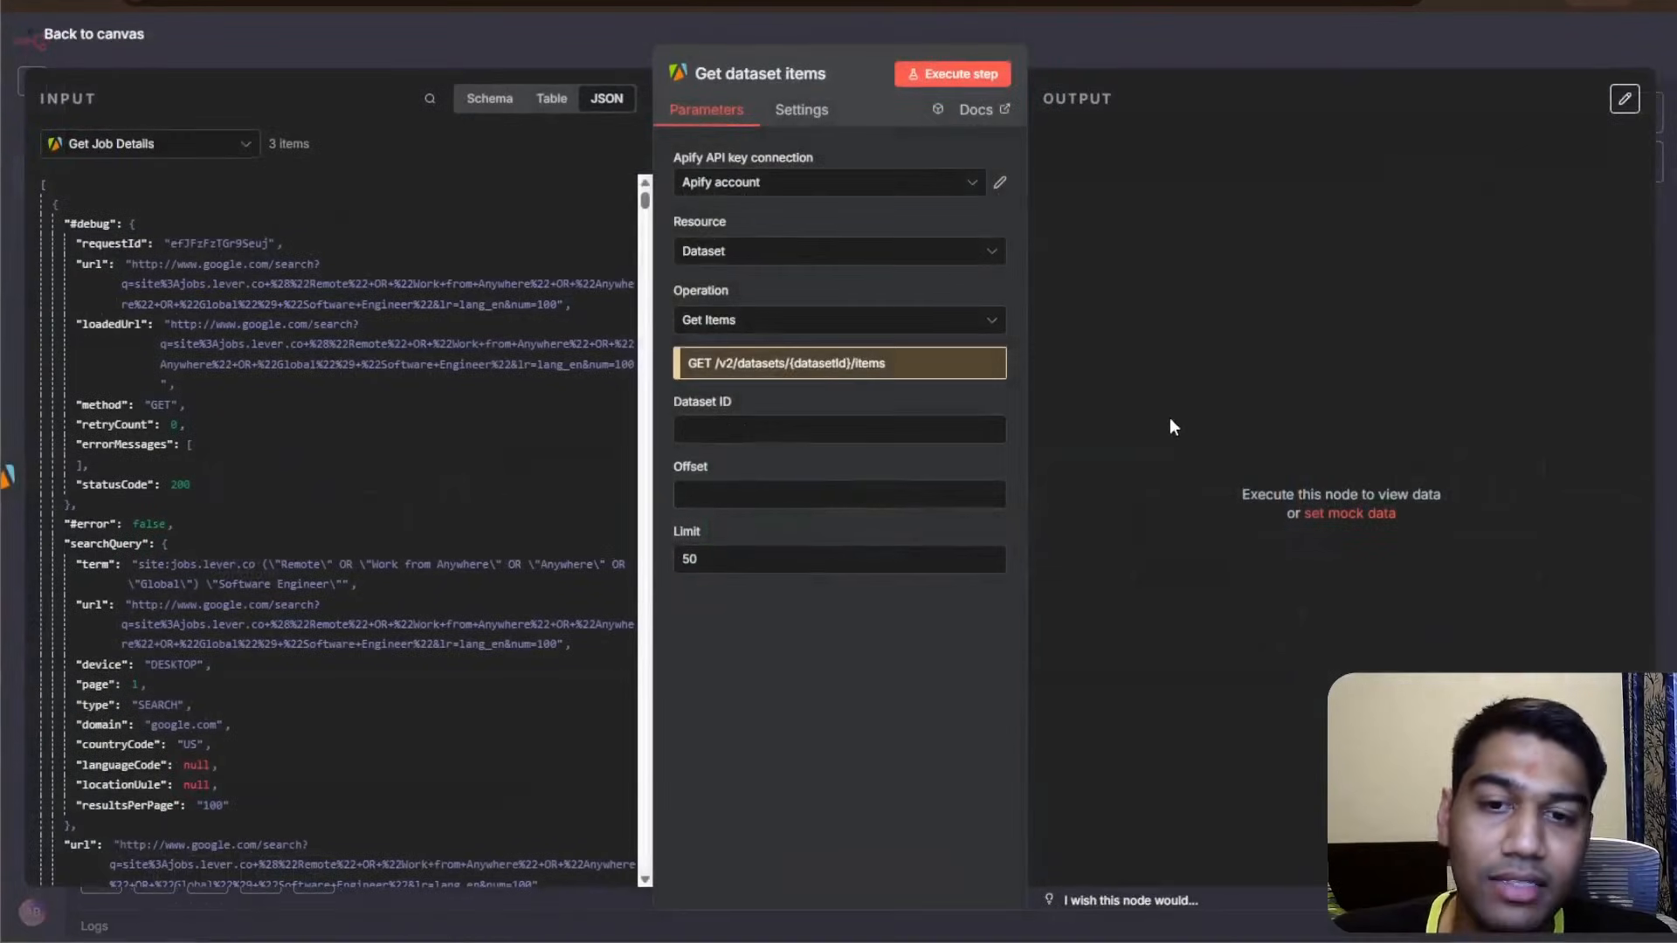
# - Move the Get dataset items node below the main flow and remove its connection from Get Job Details
pyautogui.click(757, 435)
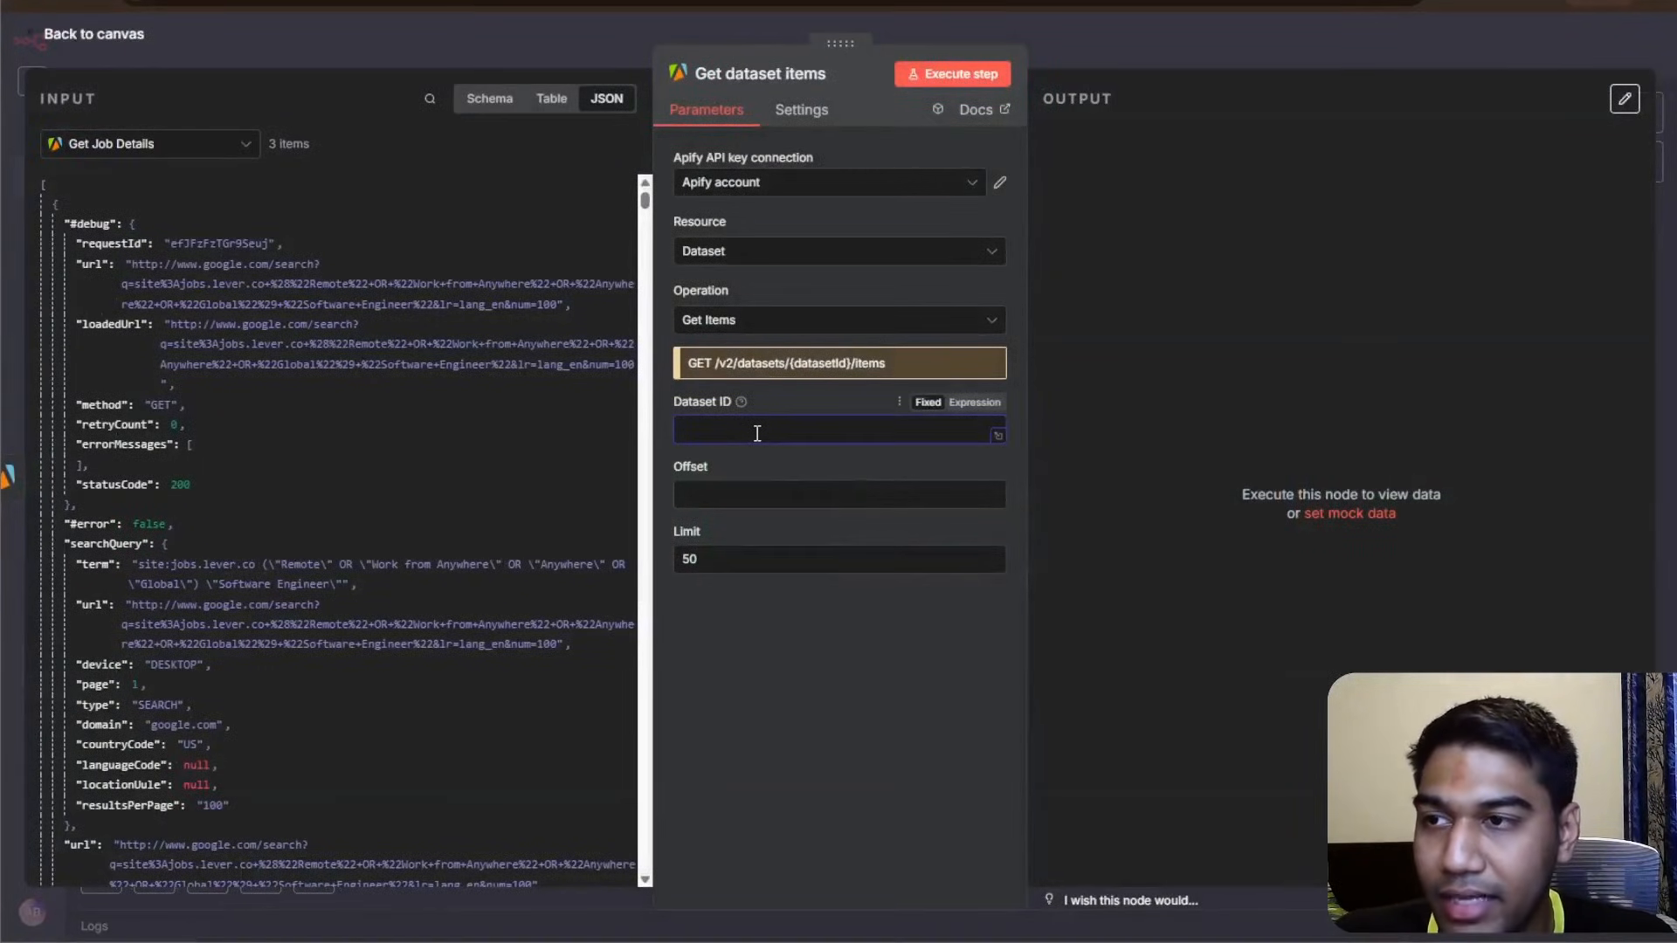
pyautogui.click(1261, 45)
pyautogui.moveTo(1410, 628); pyautogui.dragTo(1245, 688)
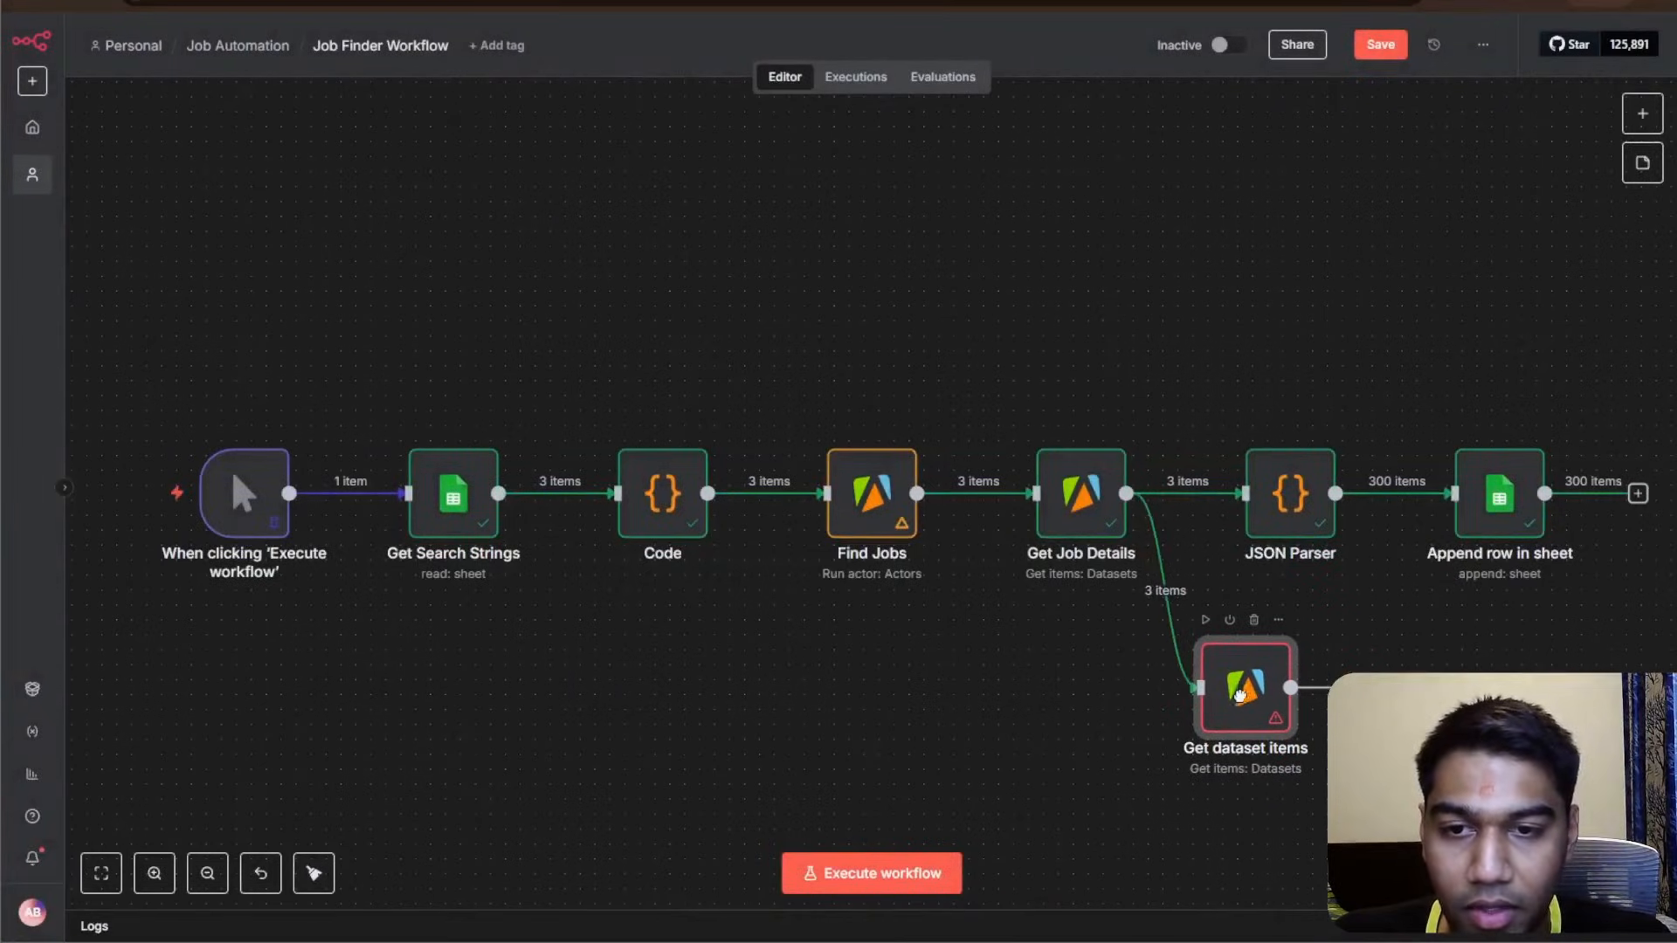
pyautogui.click(1182, 591)
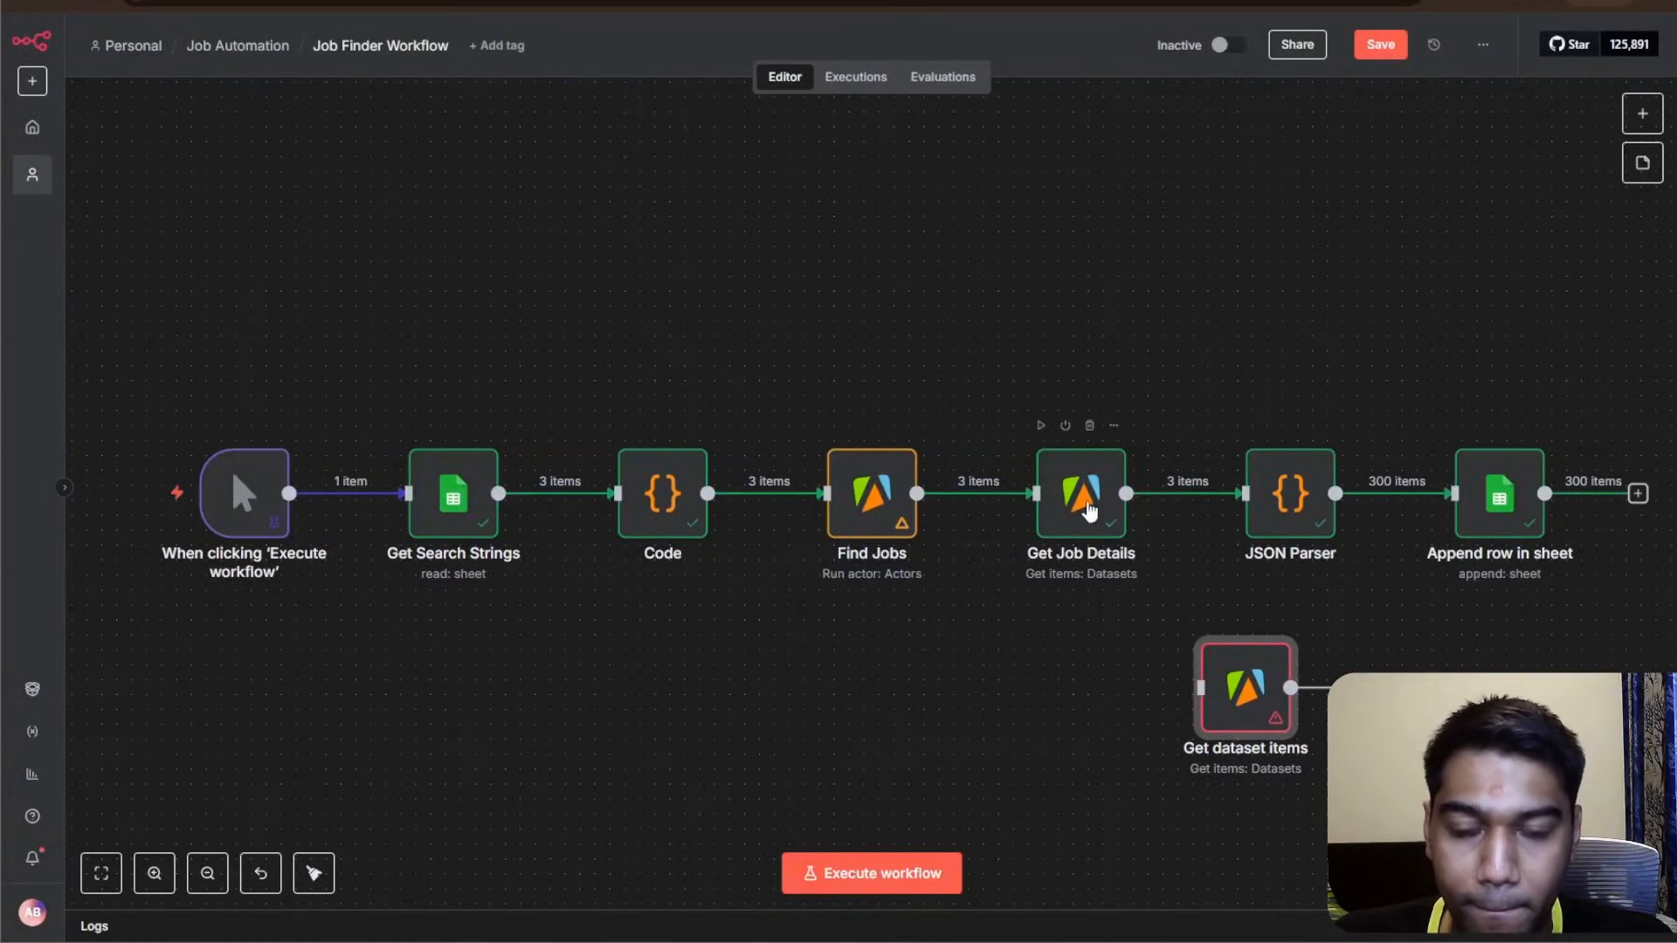
# - Reopen the Get Job Details node and search for dataSet to locate defaultDatasetId in the Find Jobs input
pyautogui.click(1089, 511)
pyautogui.press('Return')
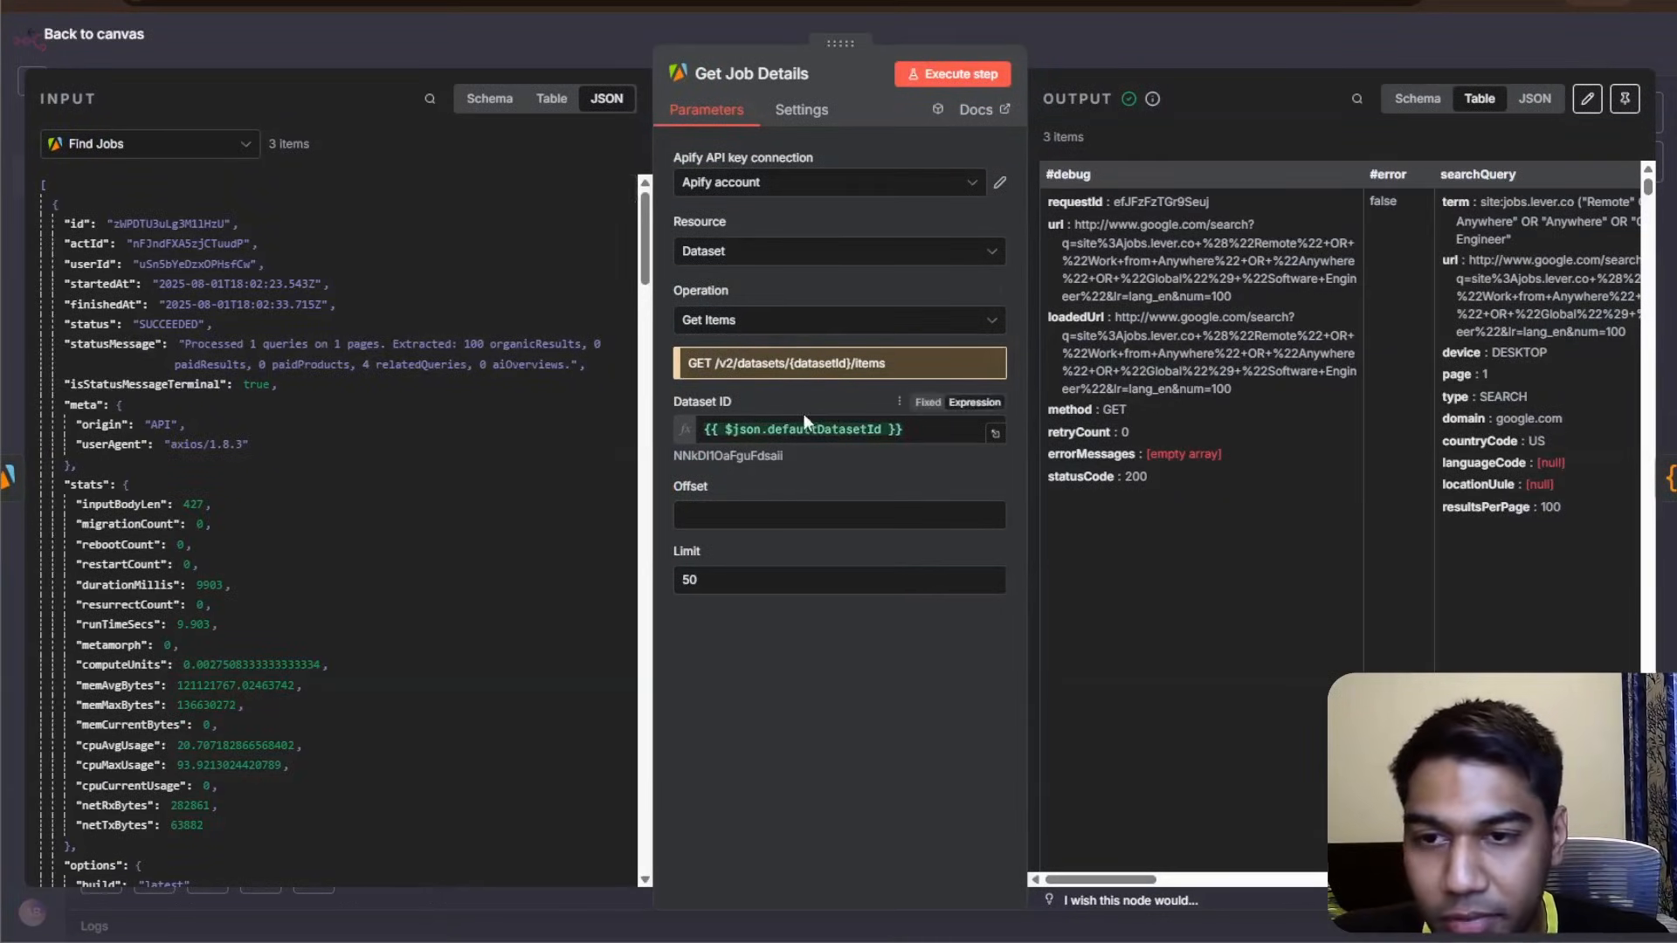
pyautogui.scroll(-5, 272, 474)
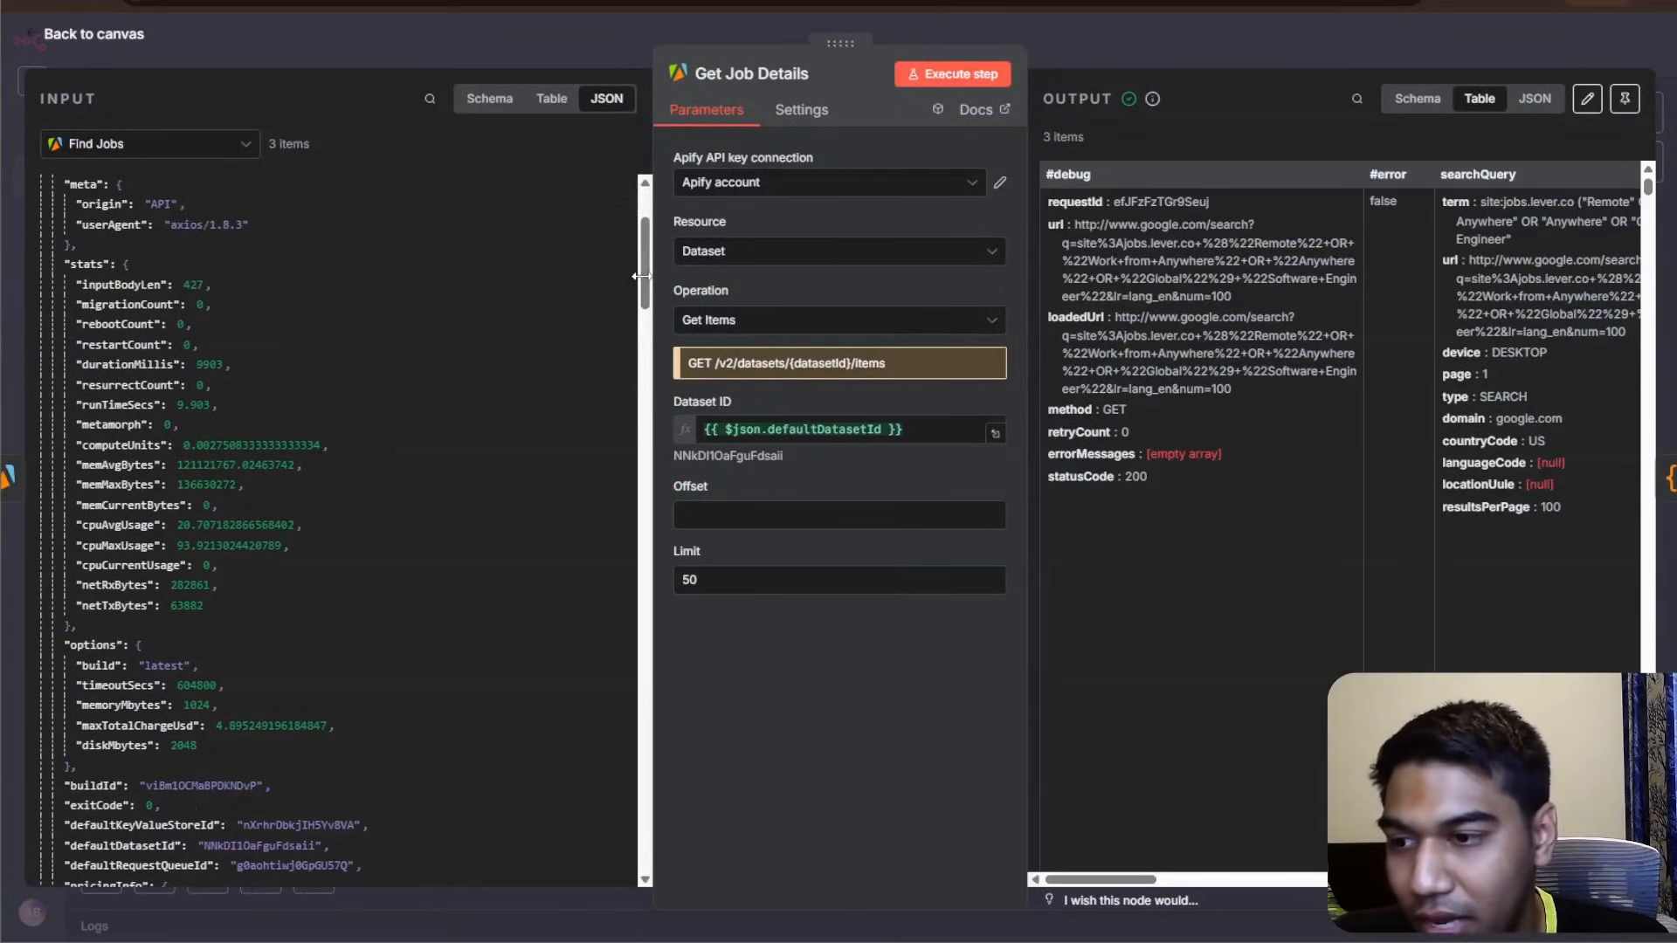
pyautogui.scroll(-10, 521, 323)
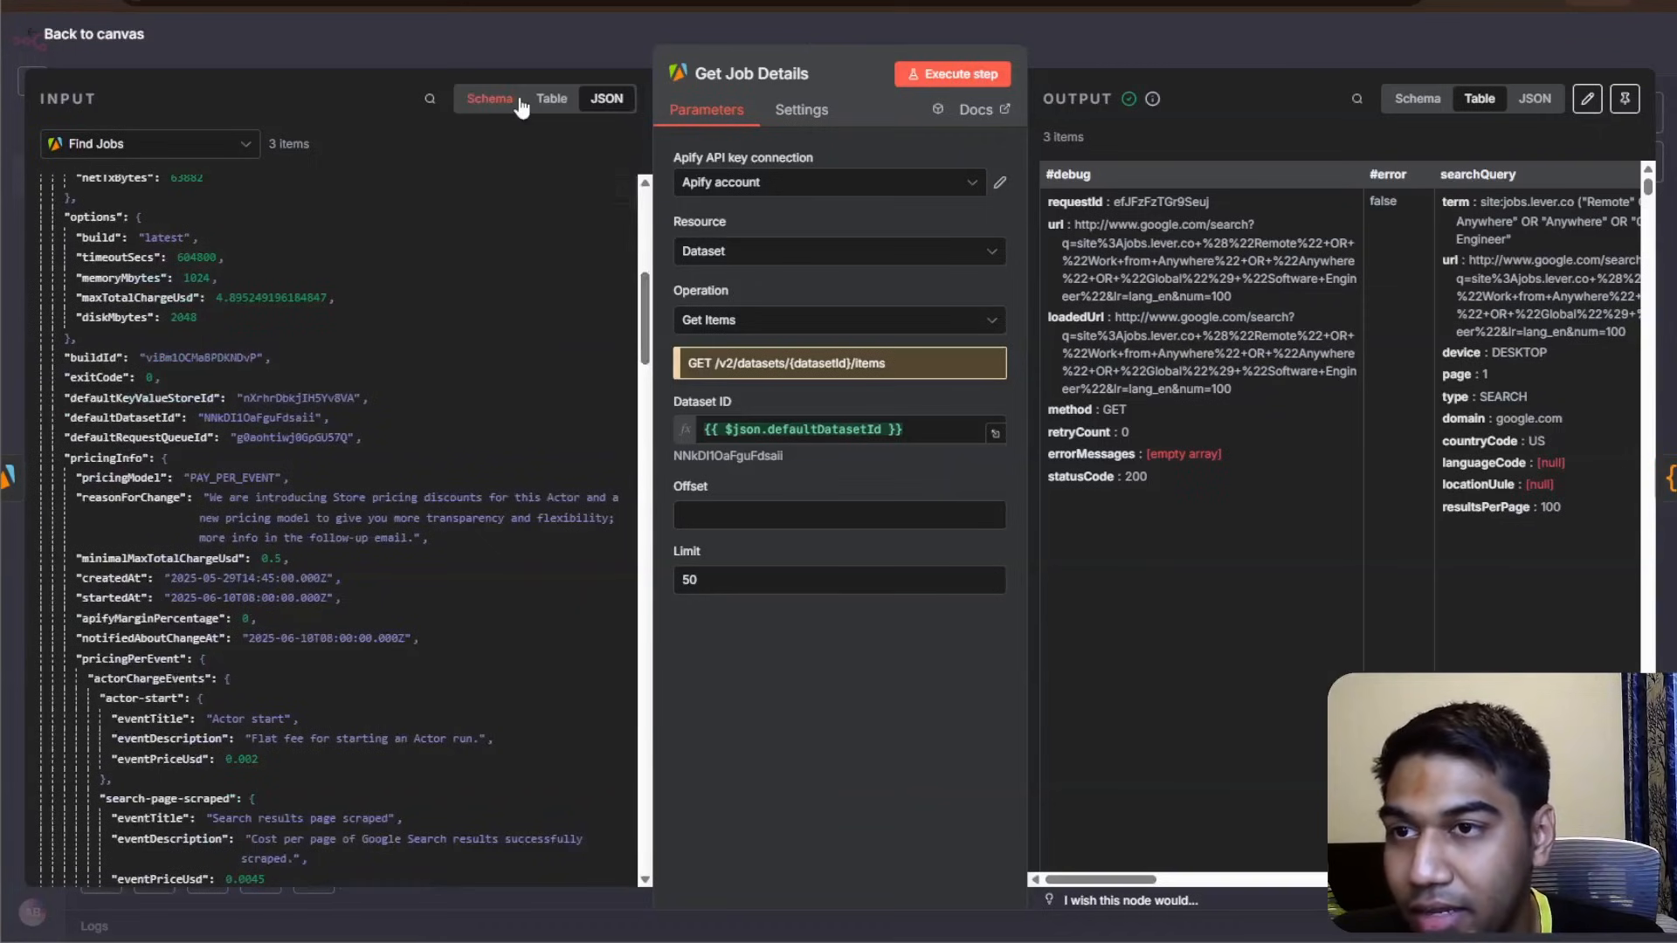
pyautogui.hotkey('ctrl', 'f')
pyautogui.write('dataSet')
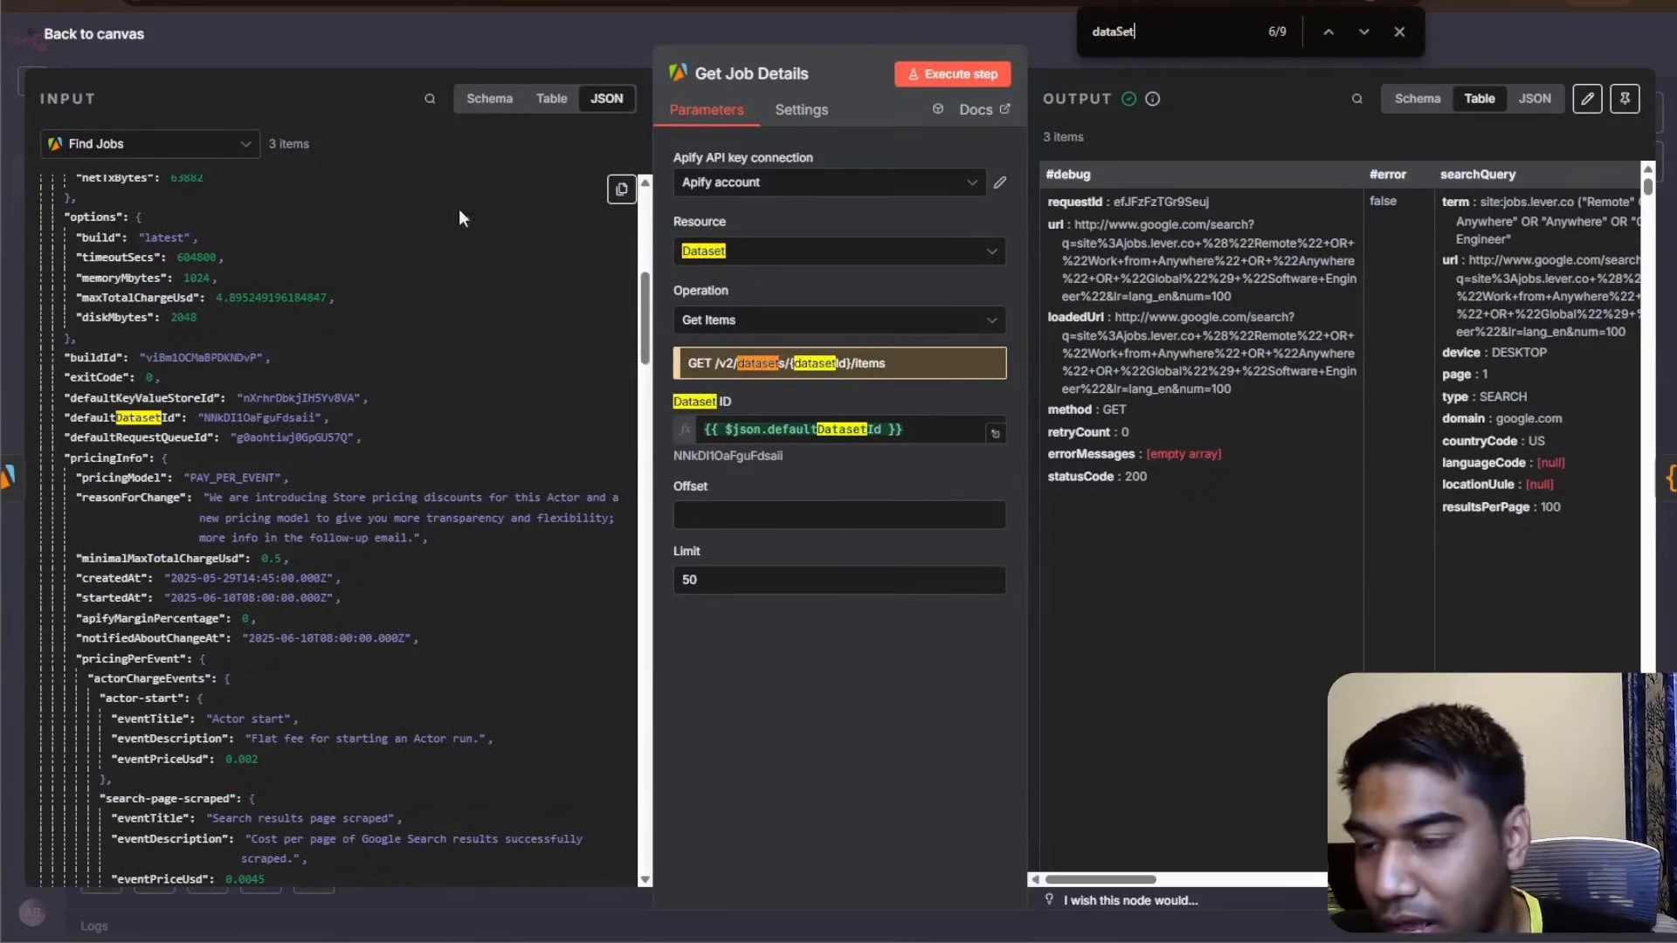
pyautogui.moveTo(123, 417); pyautogui.dragTo(326, 418)
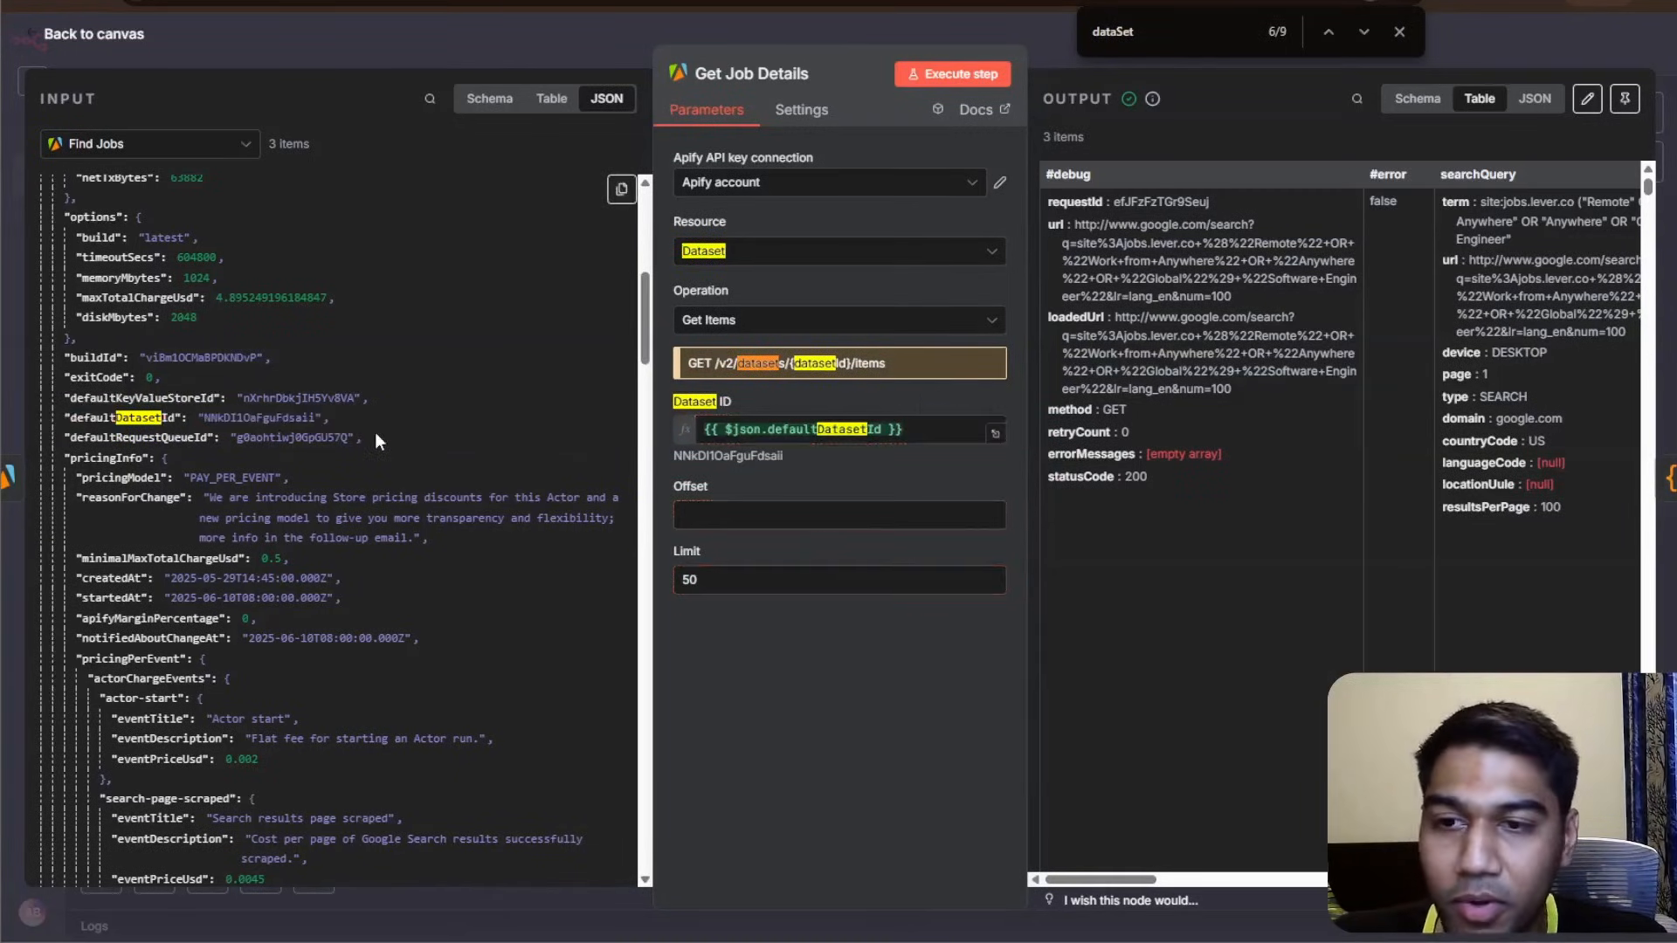
# - Clear the Limit value of the Get Job Details node, dismiss the page search, and return to the canvas
pyautogui.click(793, 584)
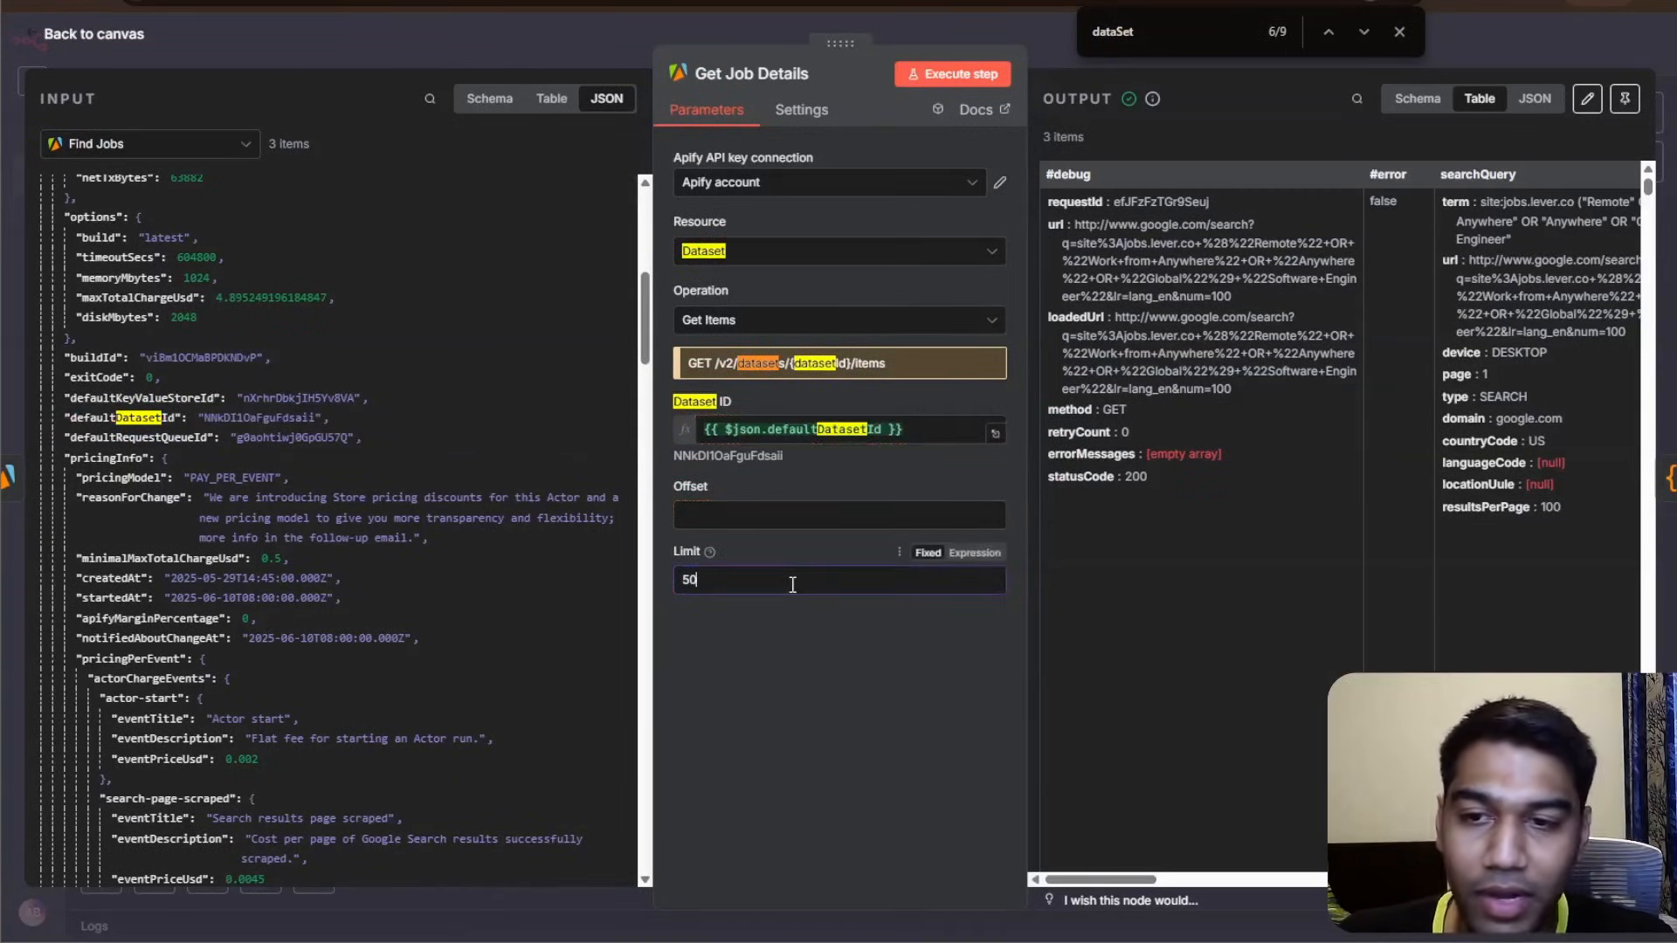
pyautogui.press('BackSpace')
pyautogui.press('BackSpace')
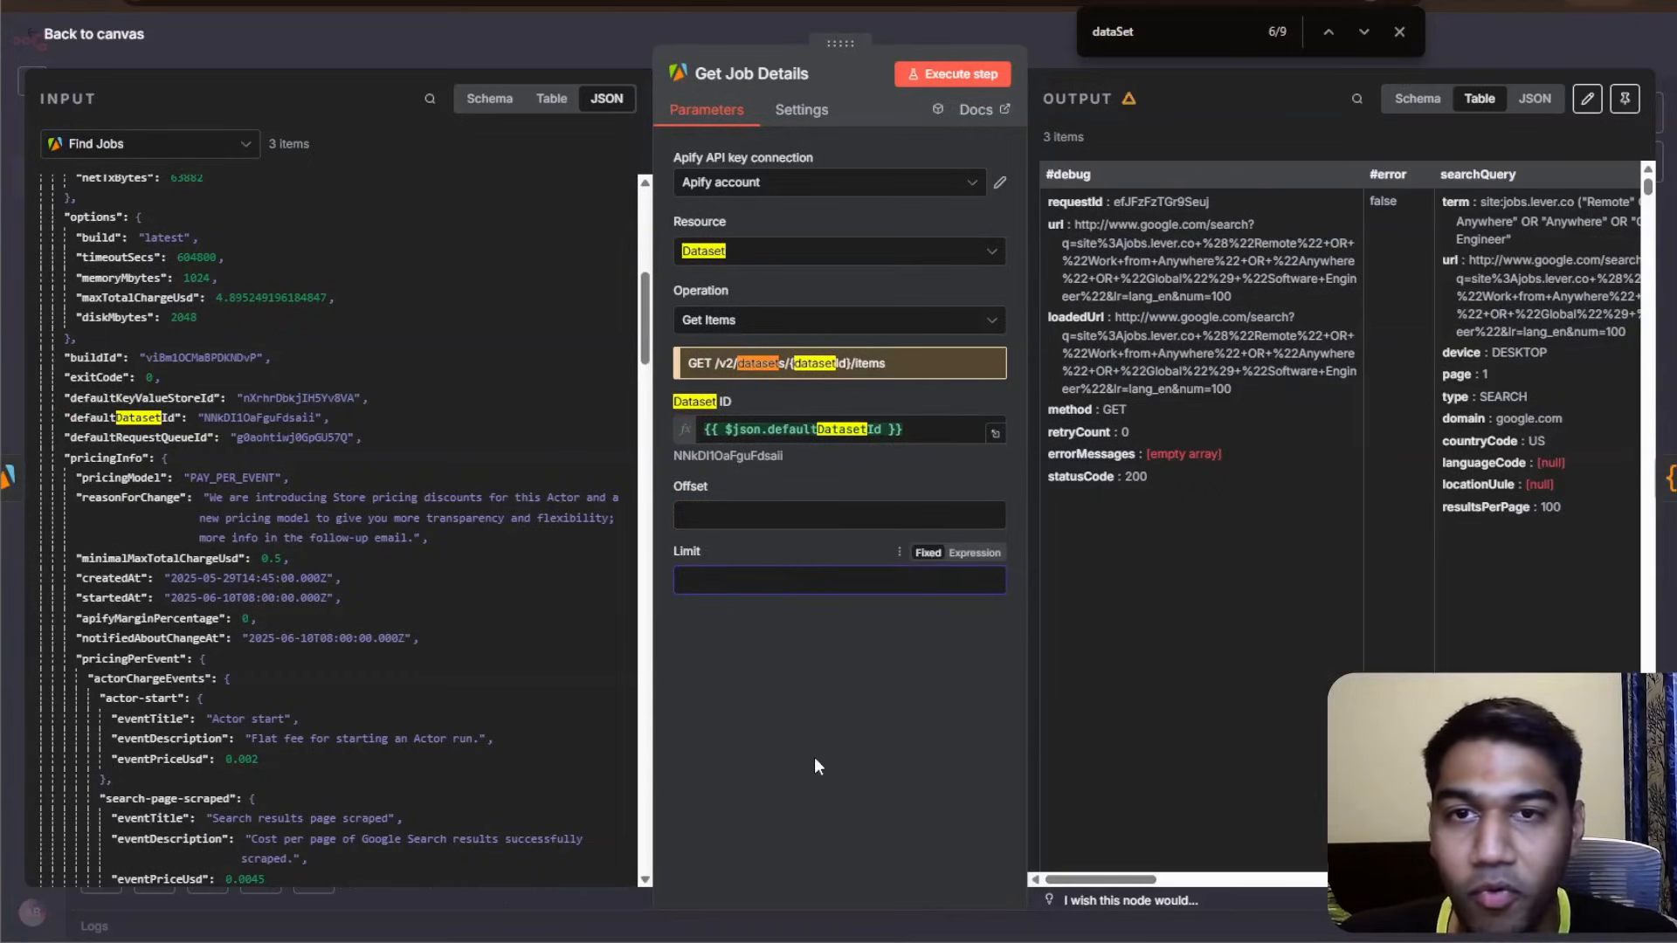
pyautogui.click(1399, 32)
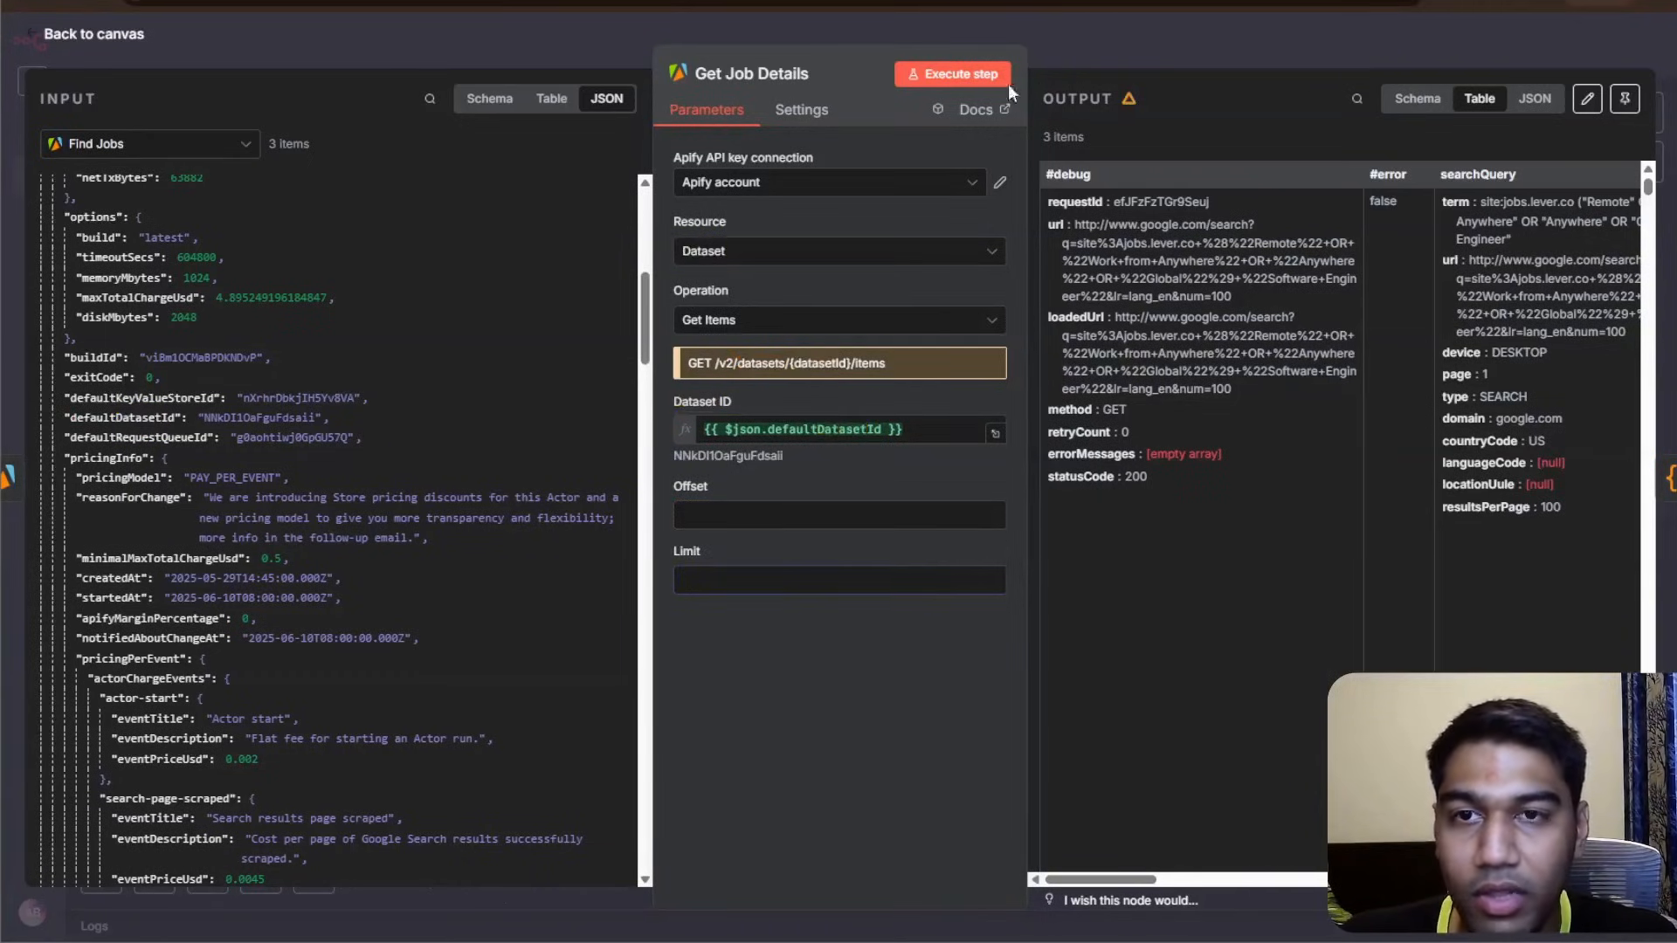
pyautogui.click(1240, 47)
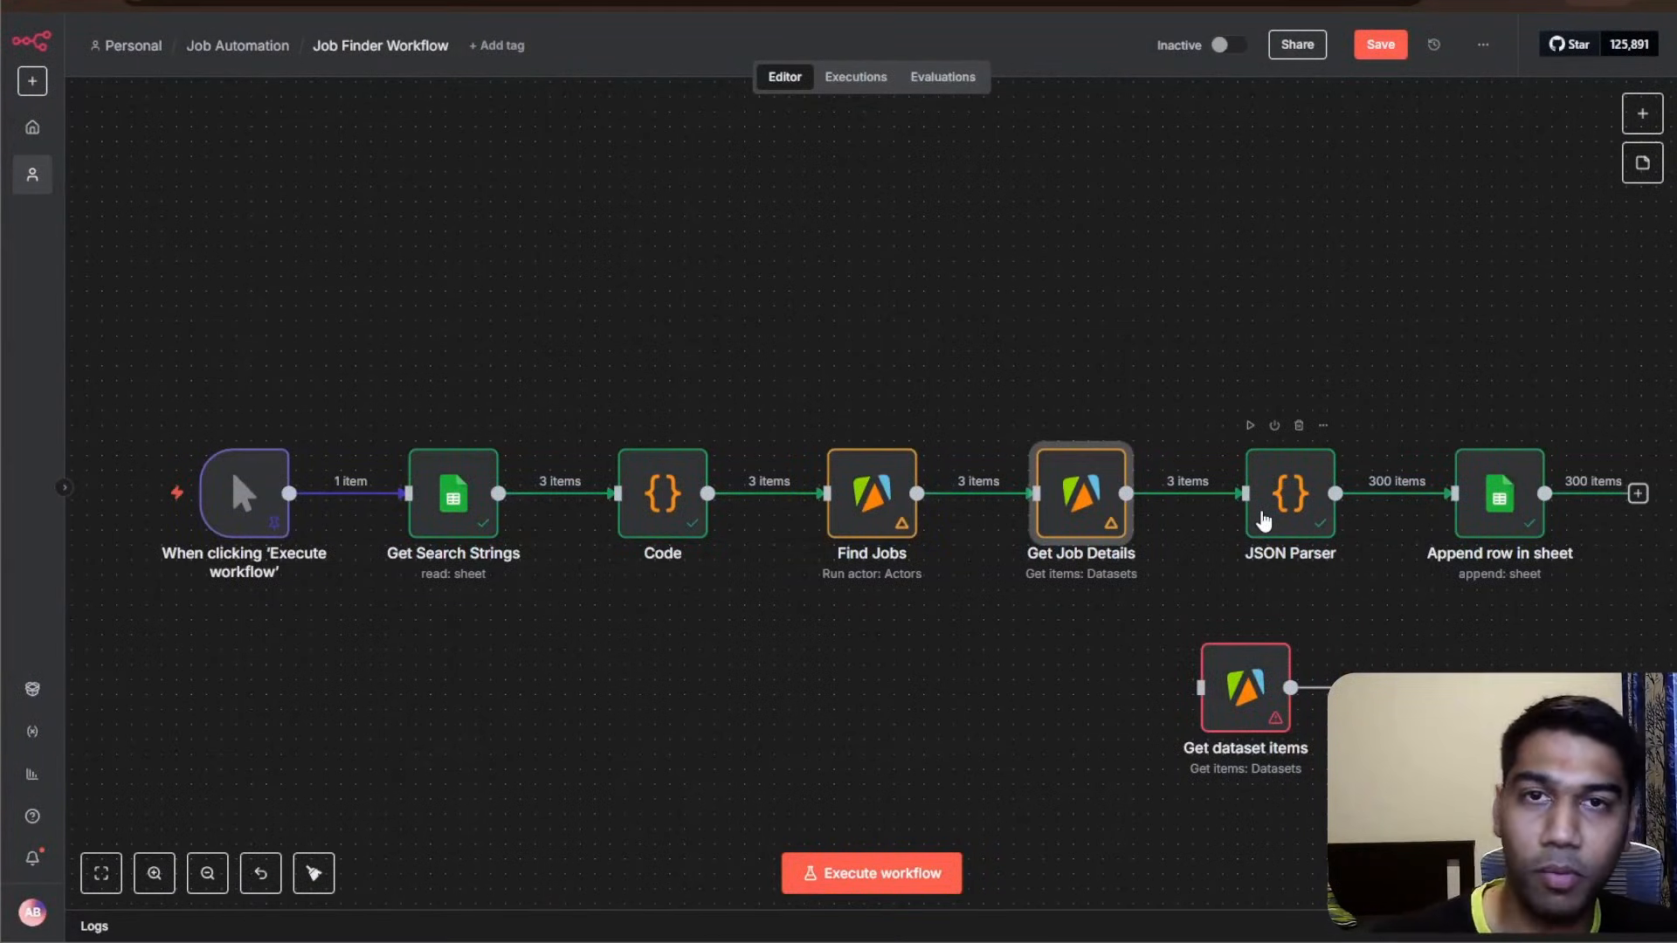
# - Open the JSON Parser node and examine its JavaScript code and all columns of its output table
pyautogui.doubleClick(1264, 521)
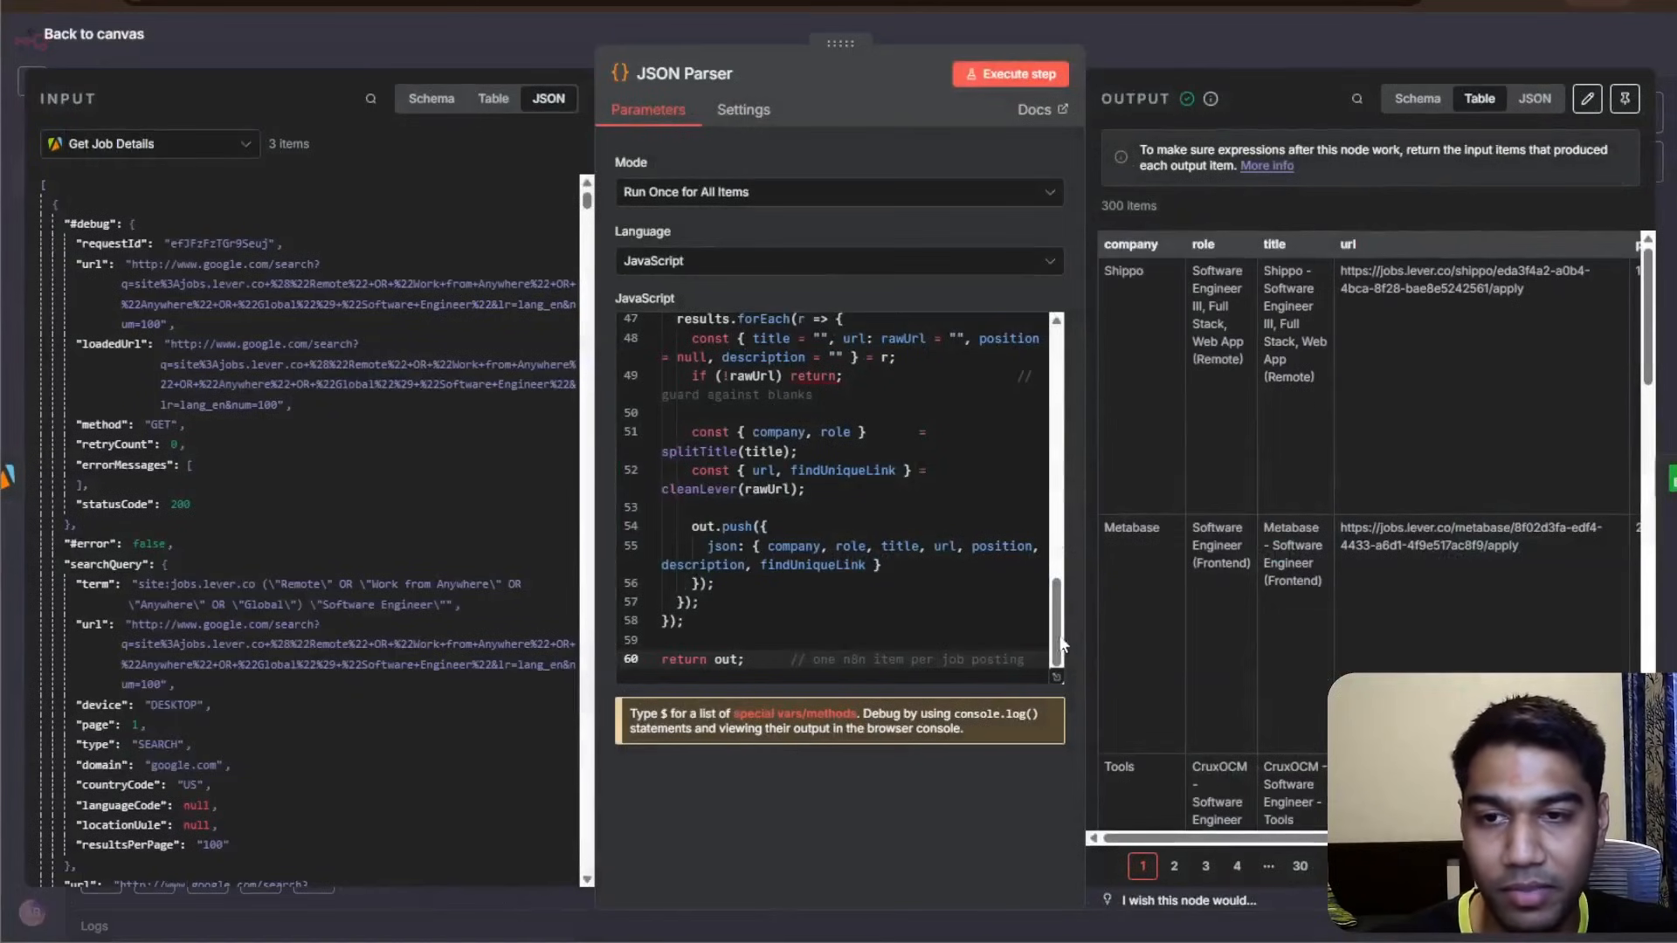
pyautogui.moveTo(1057, 612); pyautogui.dragTo(1058, 339)
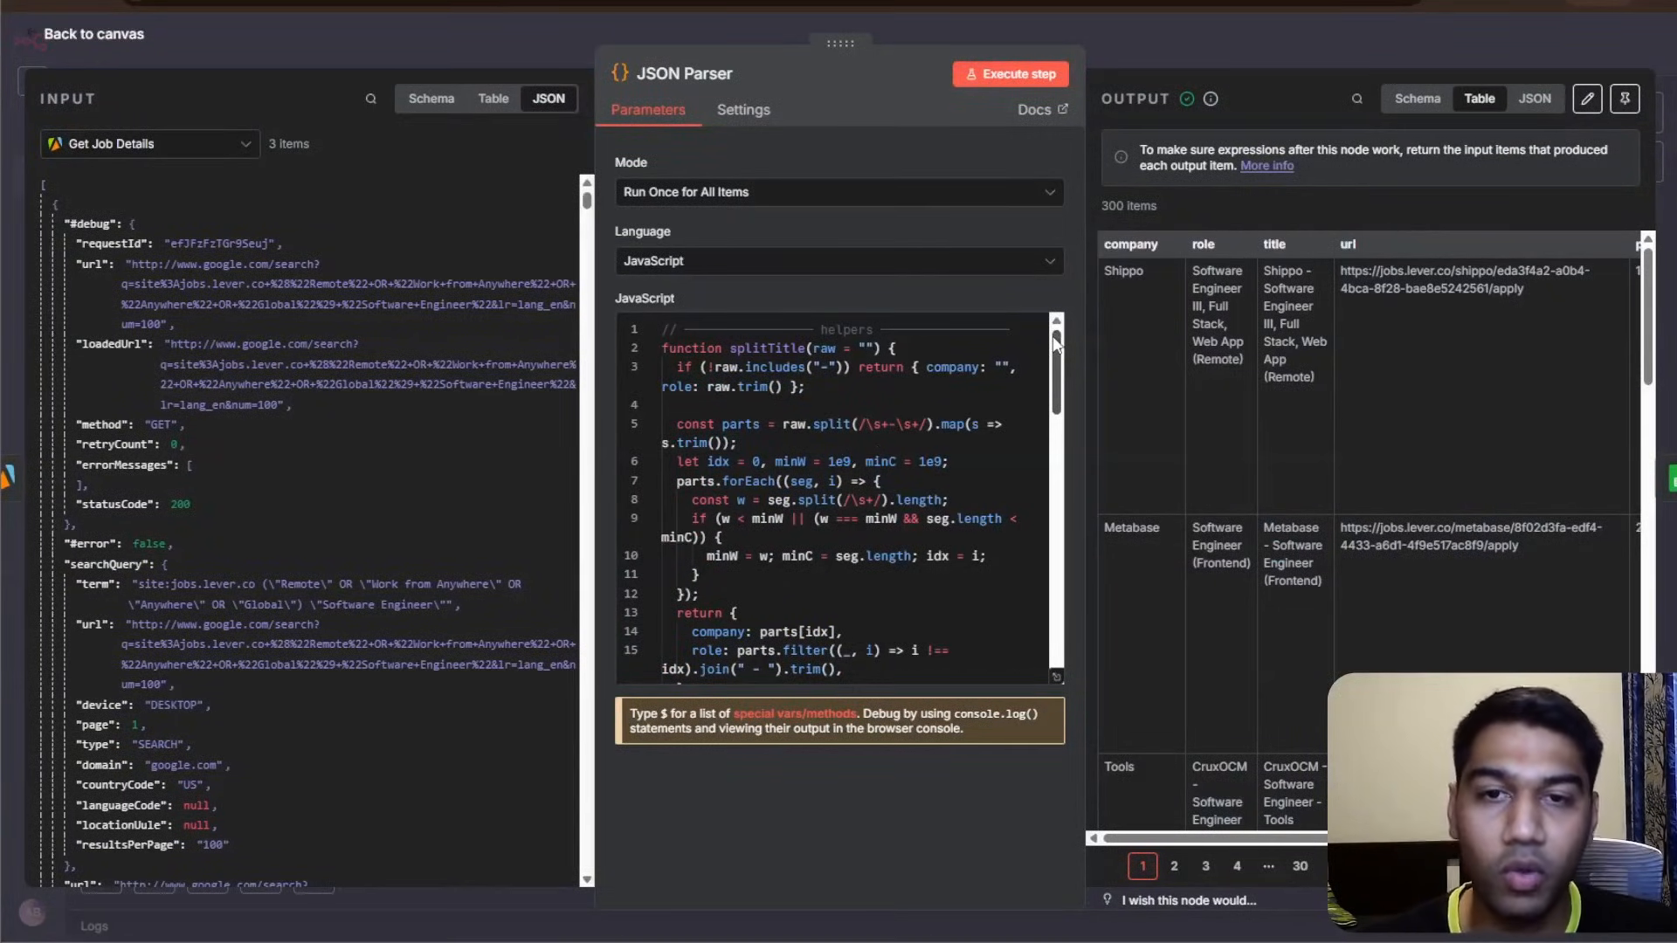
pyautogui.hscroll(3, 1337, 328)
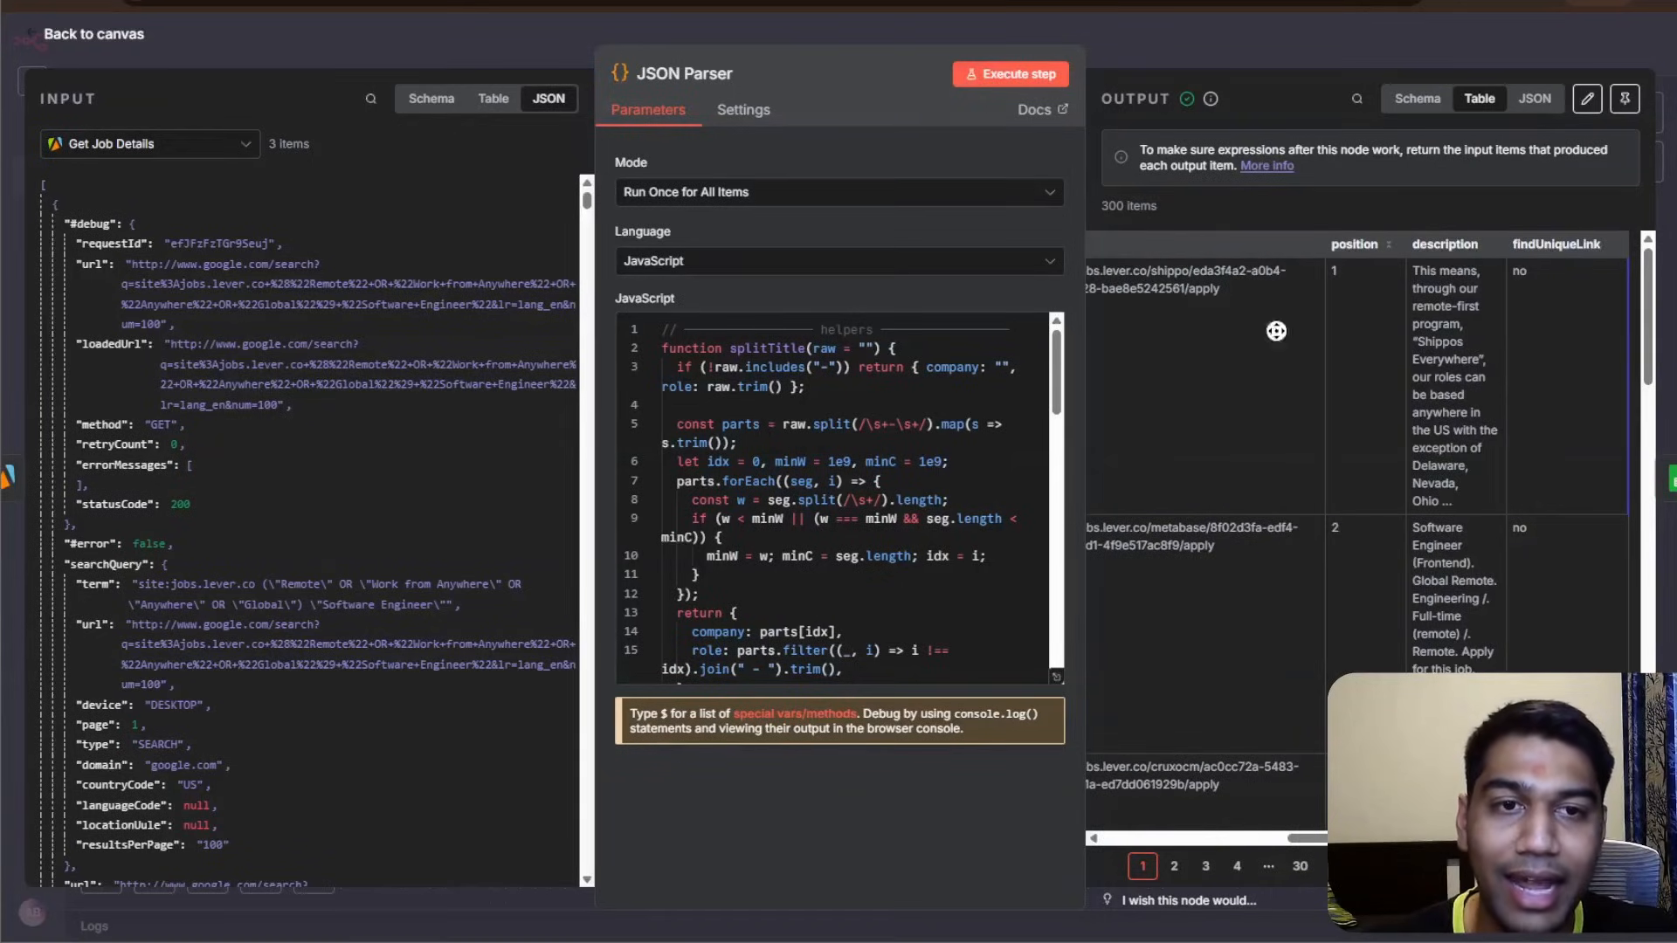
pyautogui.hscroll(-3, 1275, 332)
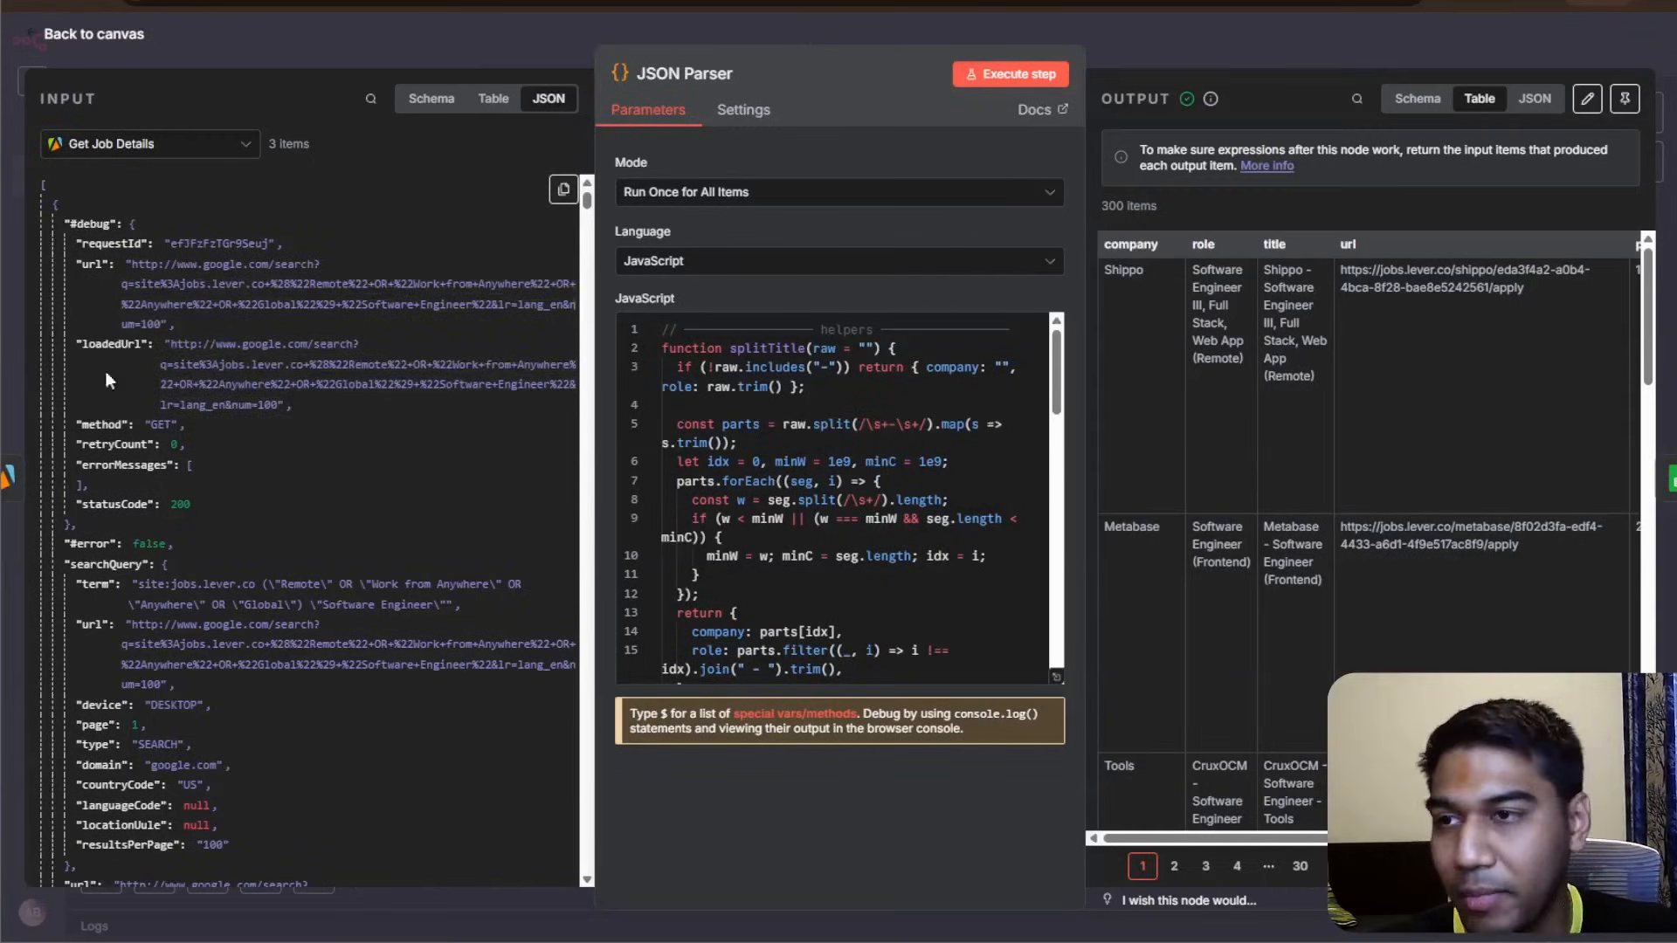
pyautogui.click(1232, 70)
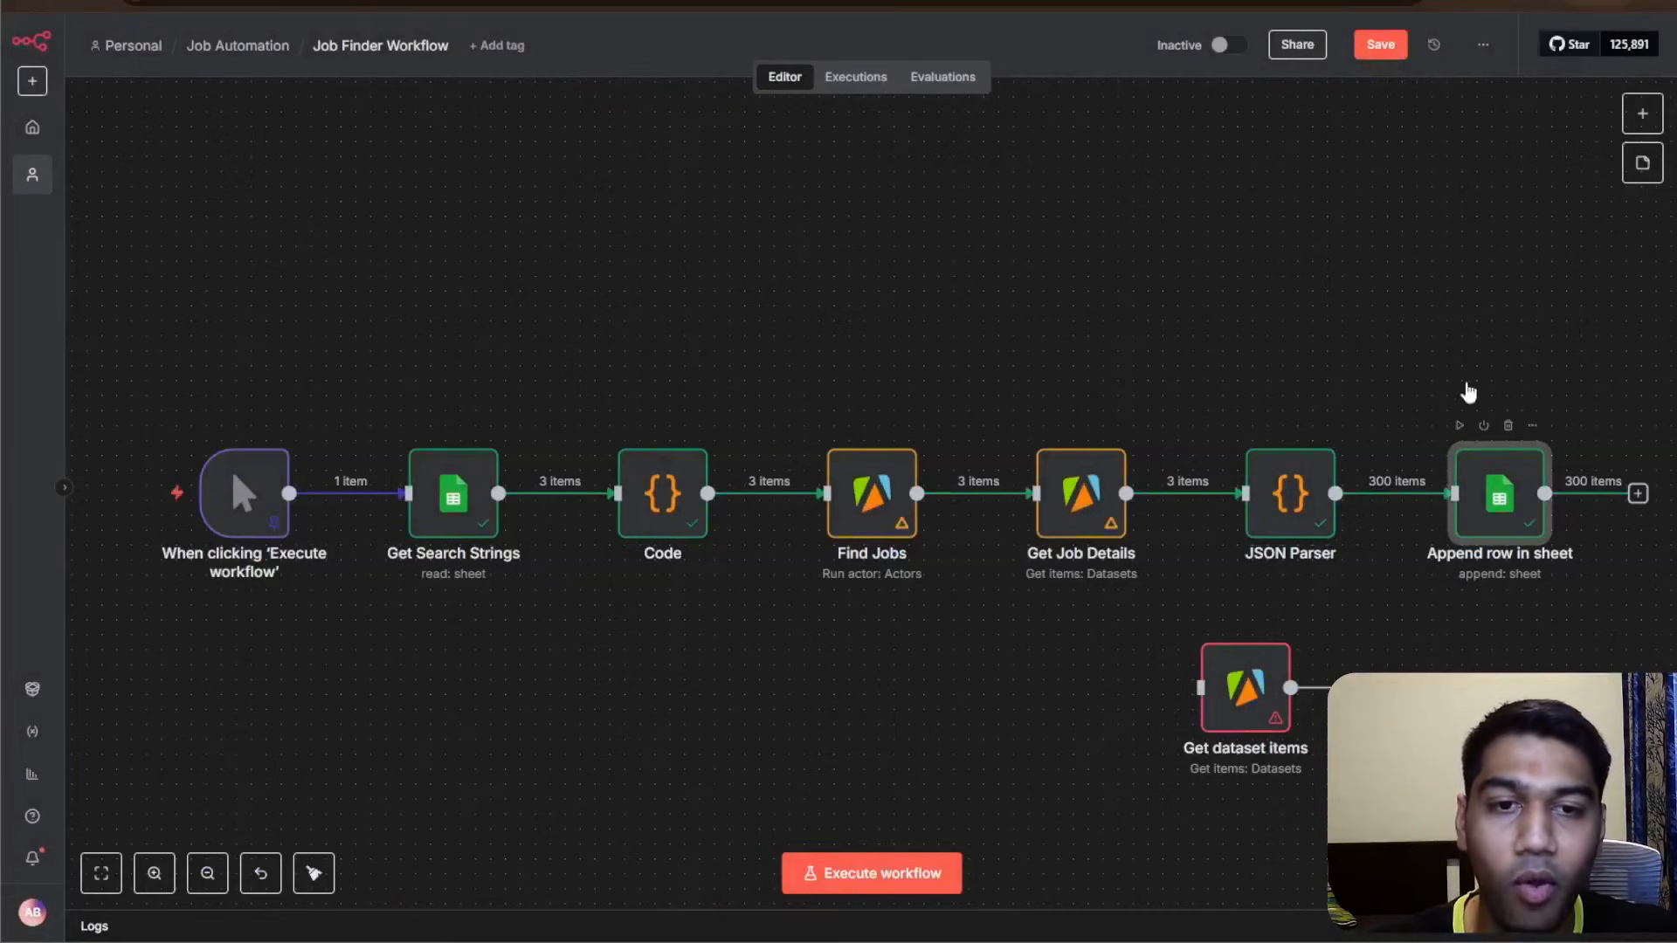
# - Review the column mappings in the Append row in sheet node and the Job Links sheet of the Job Tracker spreadsheet
pyautogui.doubleClick(1500, 494)
pyautogui.scroll(-3, 933, 469)
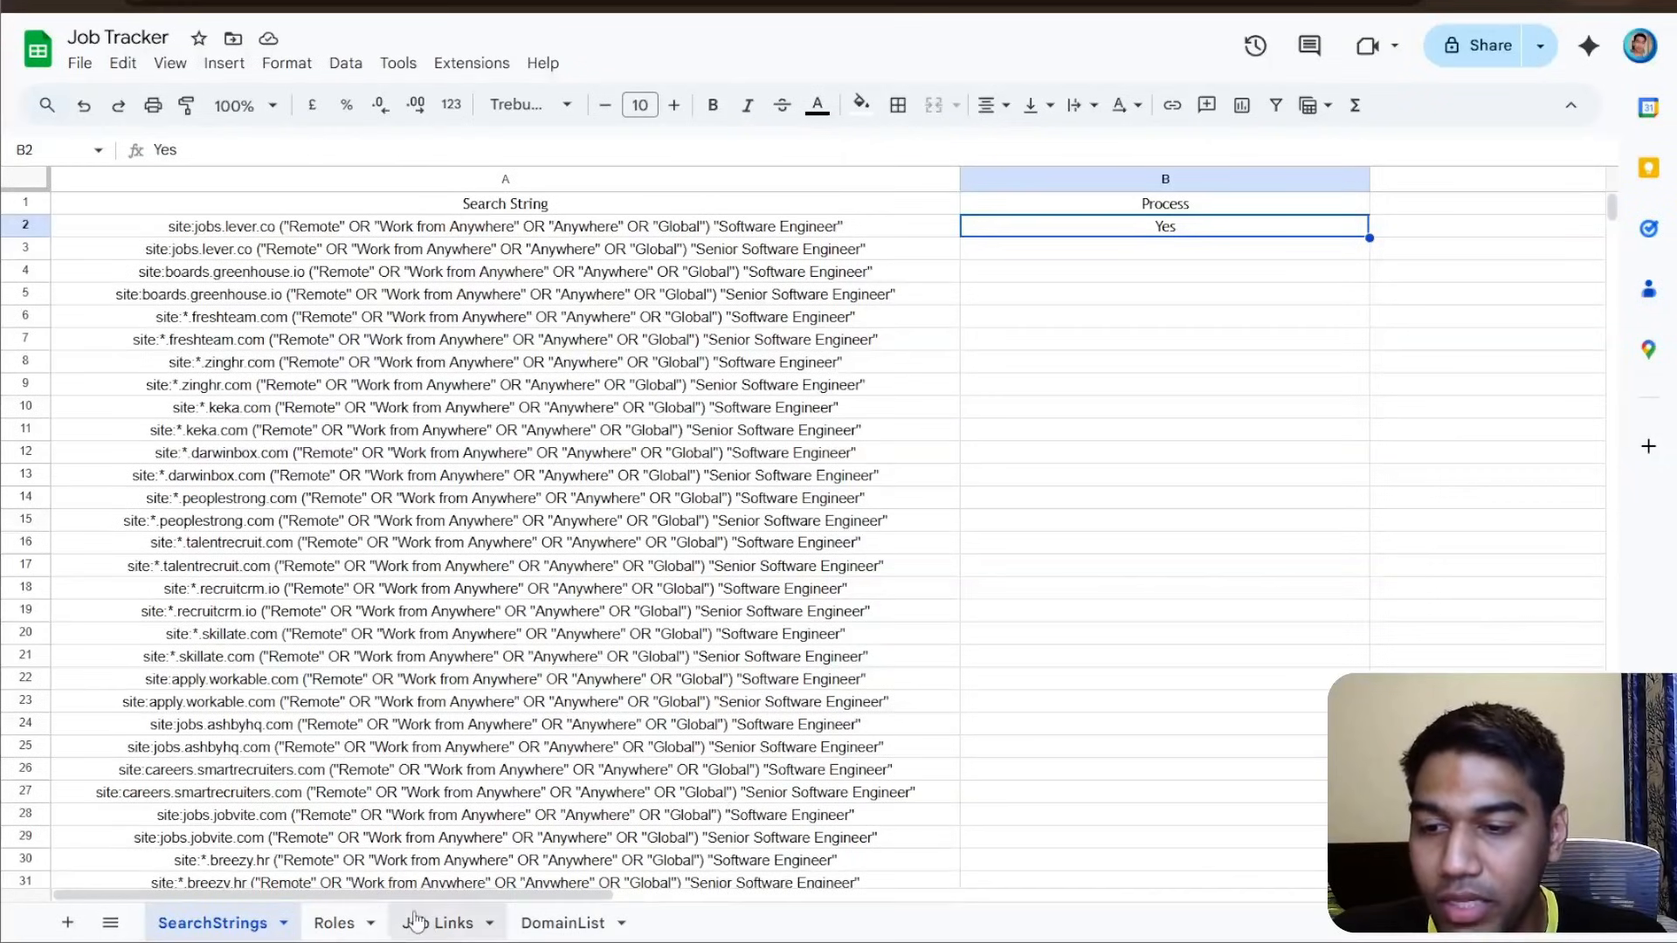
pyautogui.click(437, 924)
pyautogui.click(955, 345)
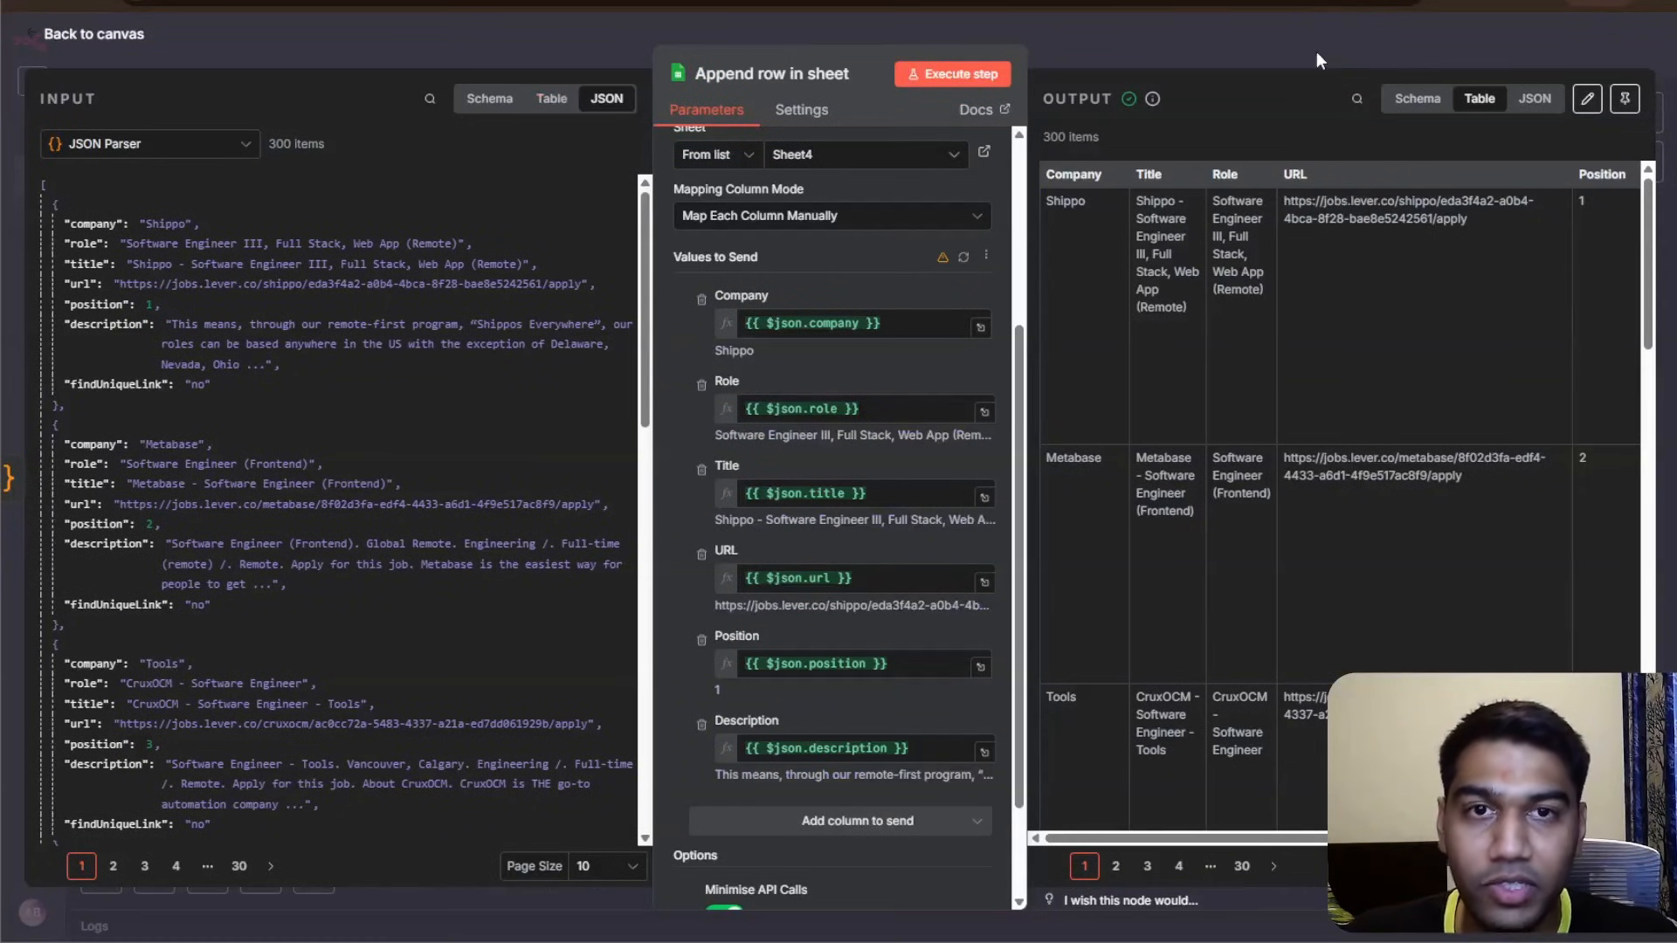
# - Return to the Job Finder Workflow canvas, delete the unused Get dataset items node below the main chain, and tidy up the layout
pyautogui.click(1317, 54)
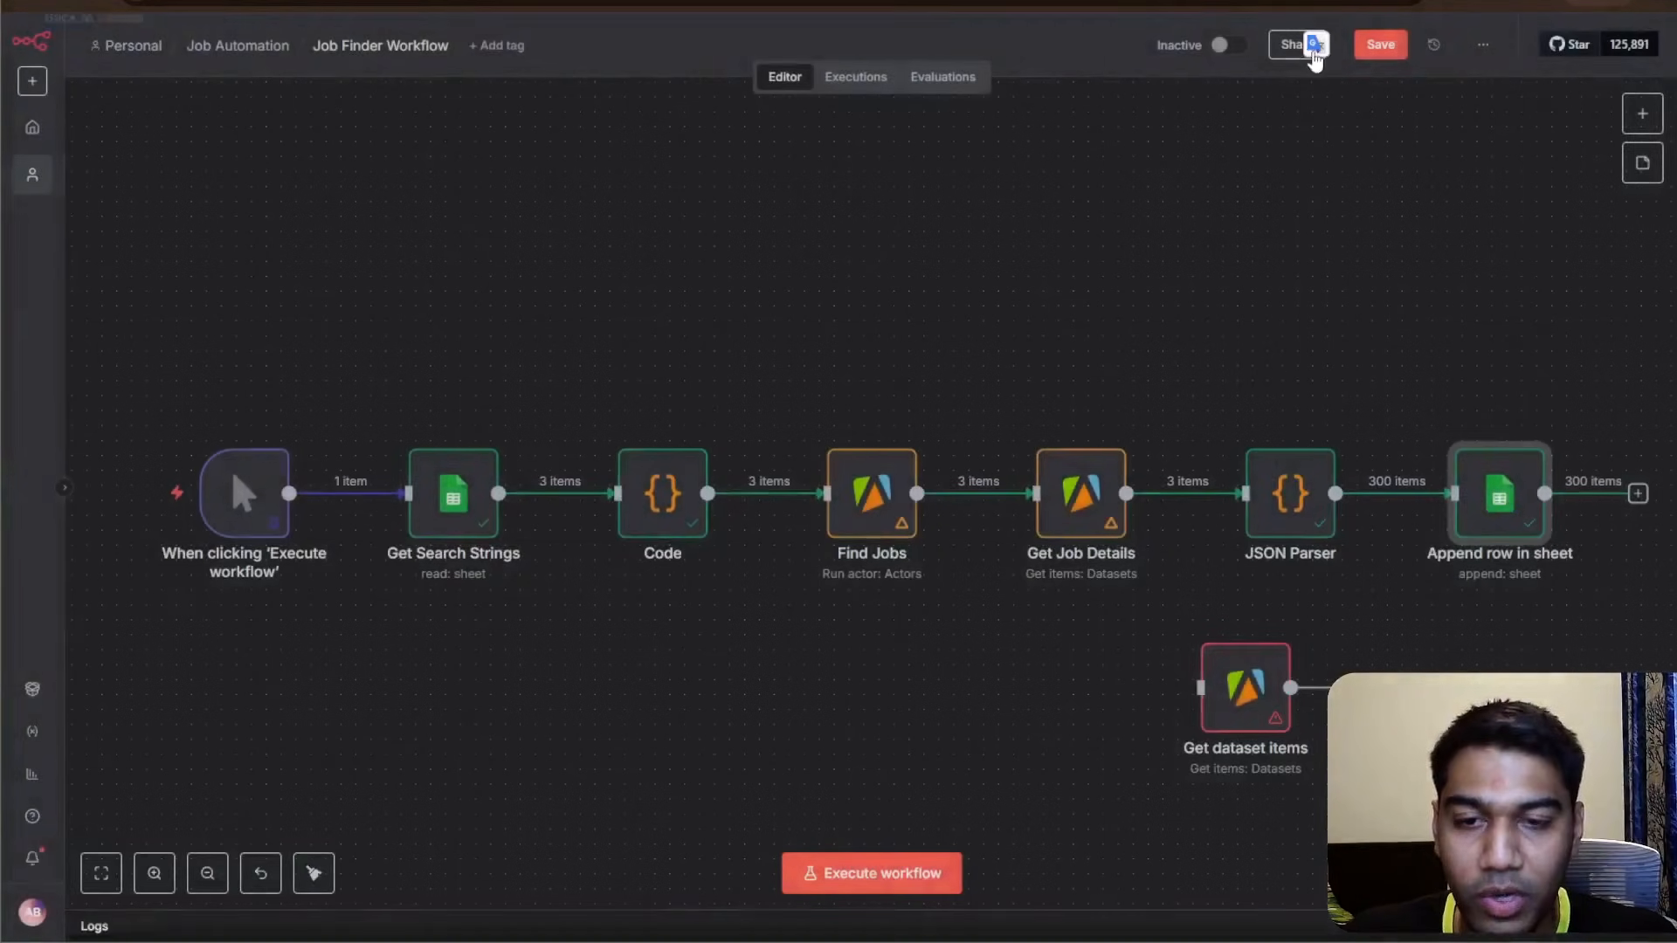
pyautogui.click(1254, 620)
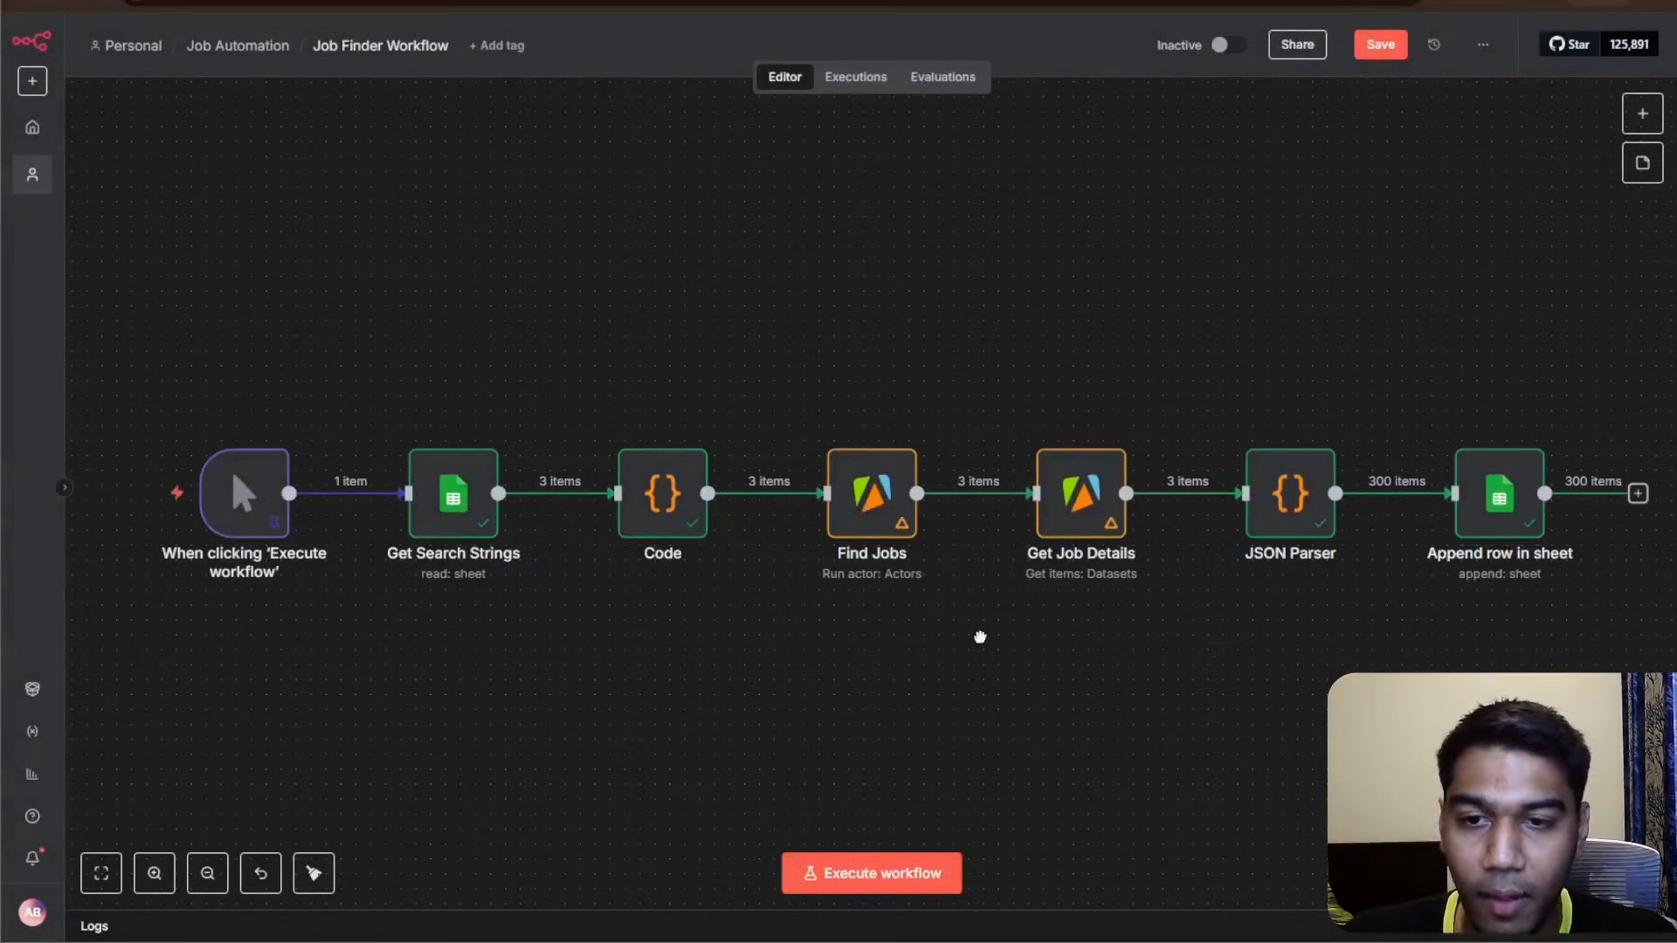
pyautogui.moveTo(981, 637); pyautogui.dragTo(935, 648)
pyautogui.click(306, 865)
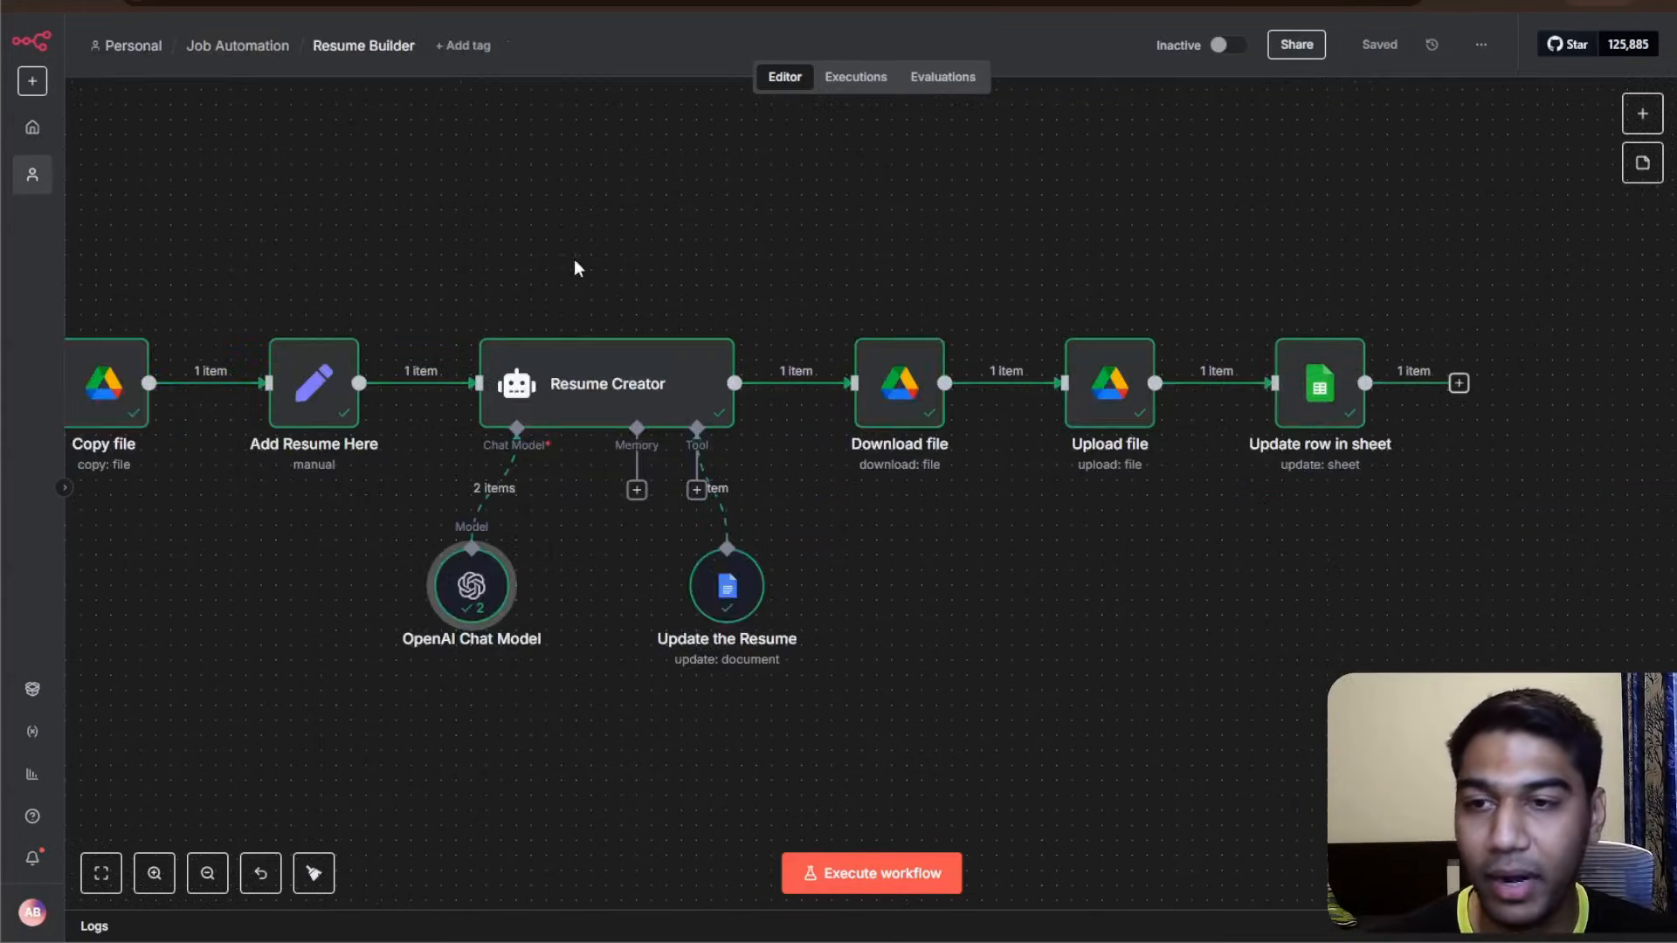
# - Switch to the Resume Builder workflow, bring its first nodes into view, and open the Get row(s) in sheet node
pyautogui.moveTo(573, 265); pyautogui.dragTo(1283, 271)
pyautogui.moveTo(820, 251); pyautogui.dragTo(842, 236)
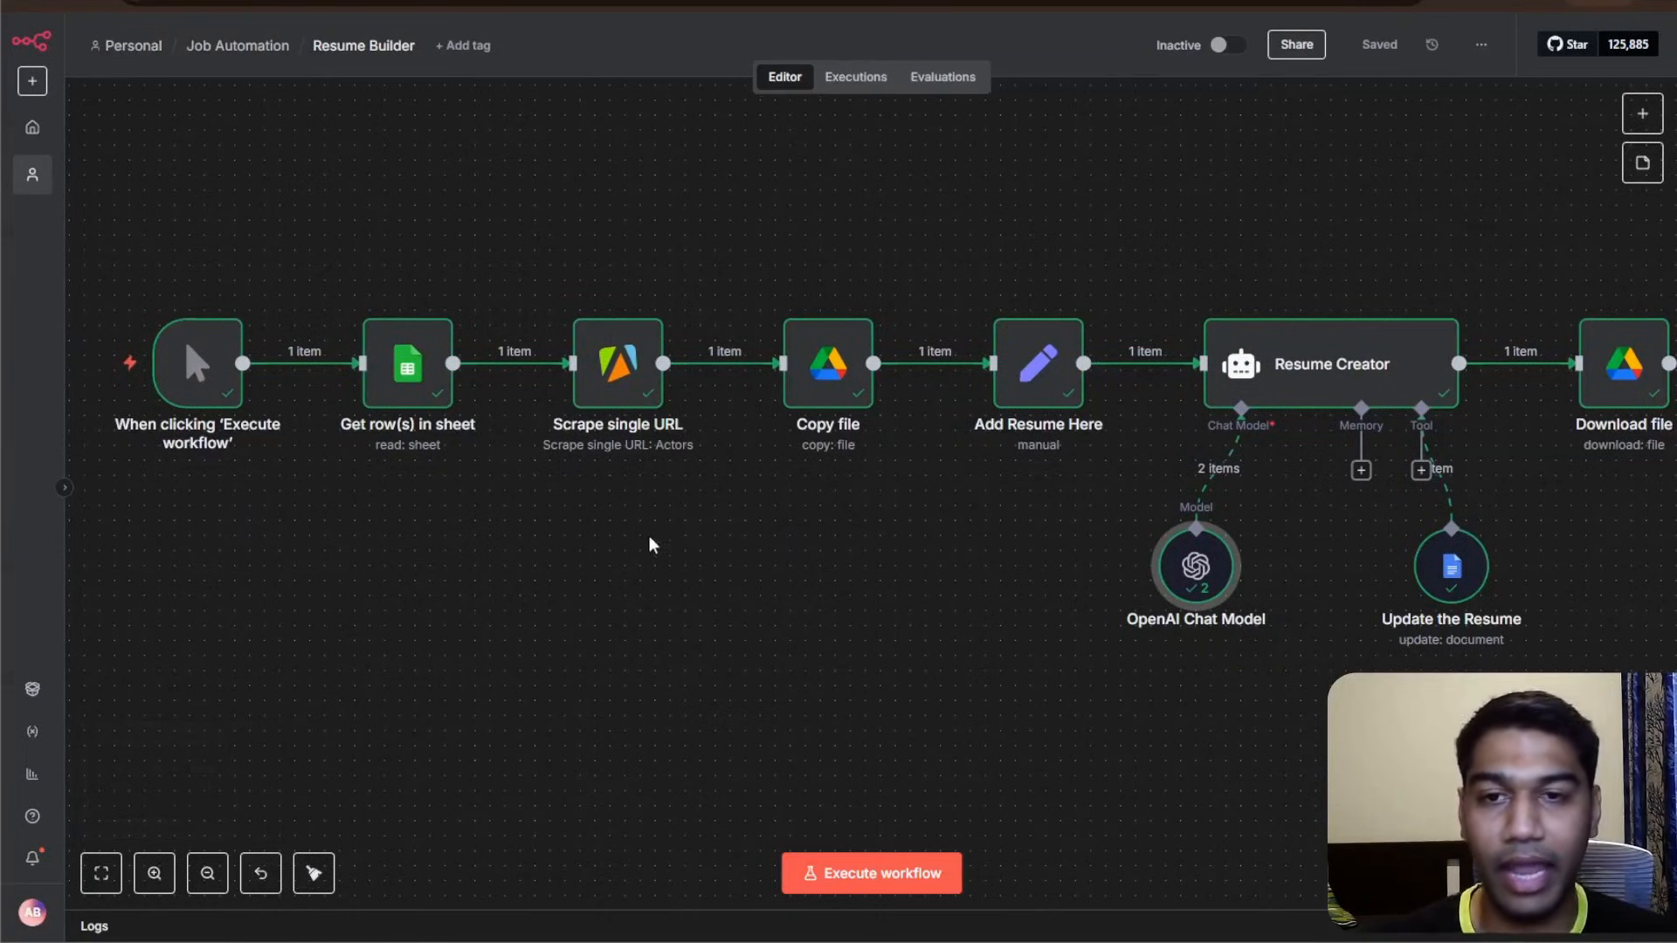
pyautogui.moveTo(909, 191)
pyautogui.mouseDown()
pyautogui.moveTo(785, 192)
pyautogui.moveTo(800, 214)
pyautogui.moveTo(891, 209)
pyautogui.mouseUp()
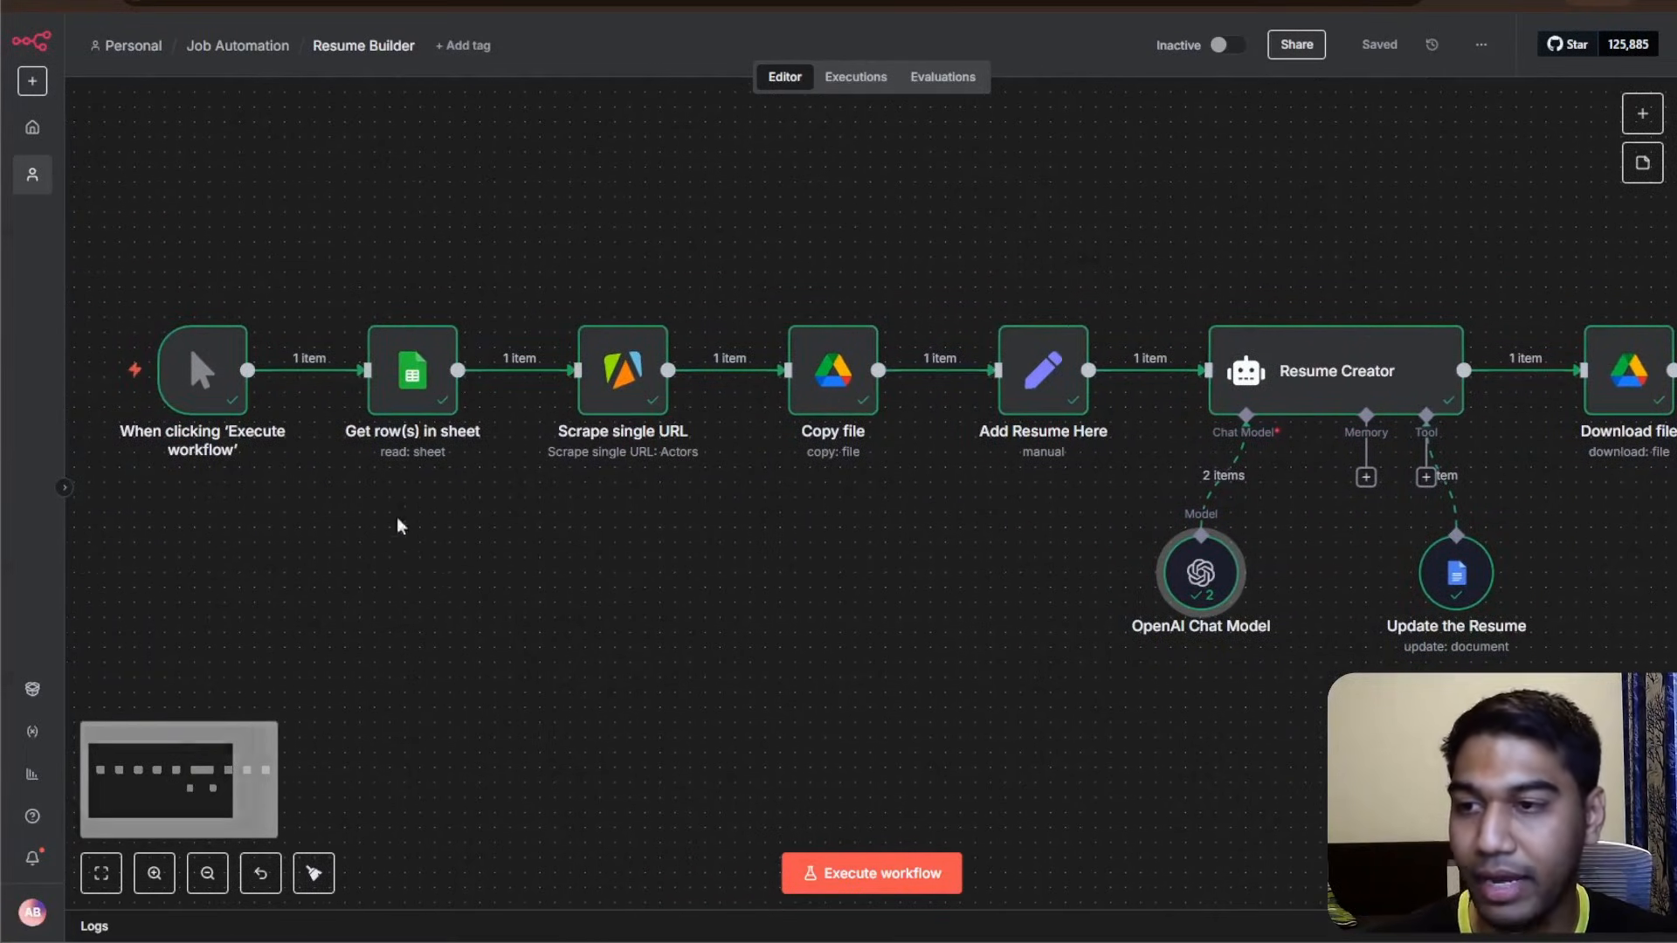
pyautogui.click(424, 409)
pyautogui.doubleClick(461, 448)
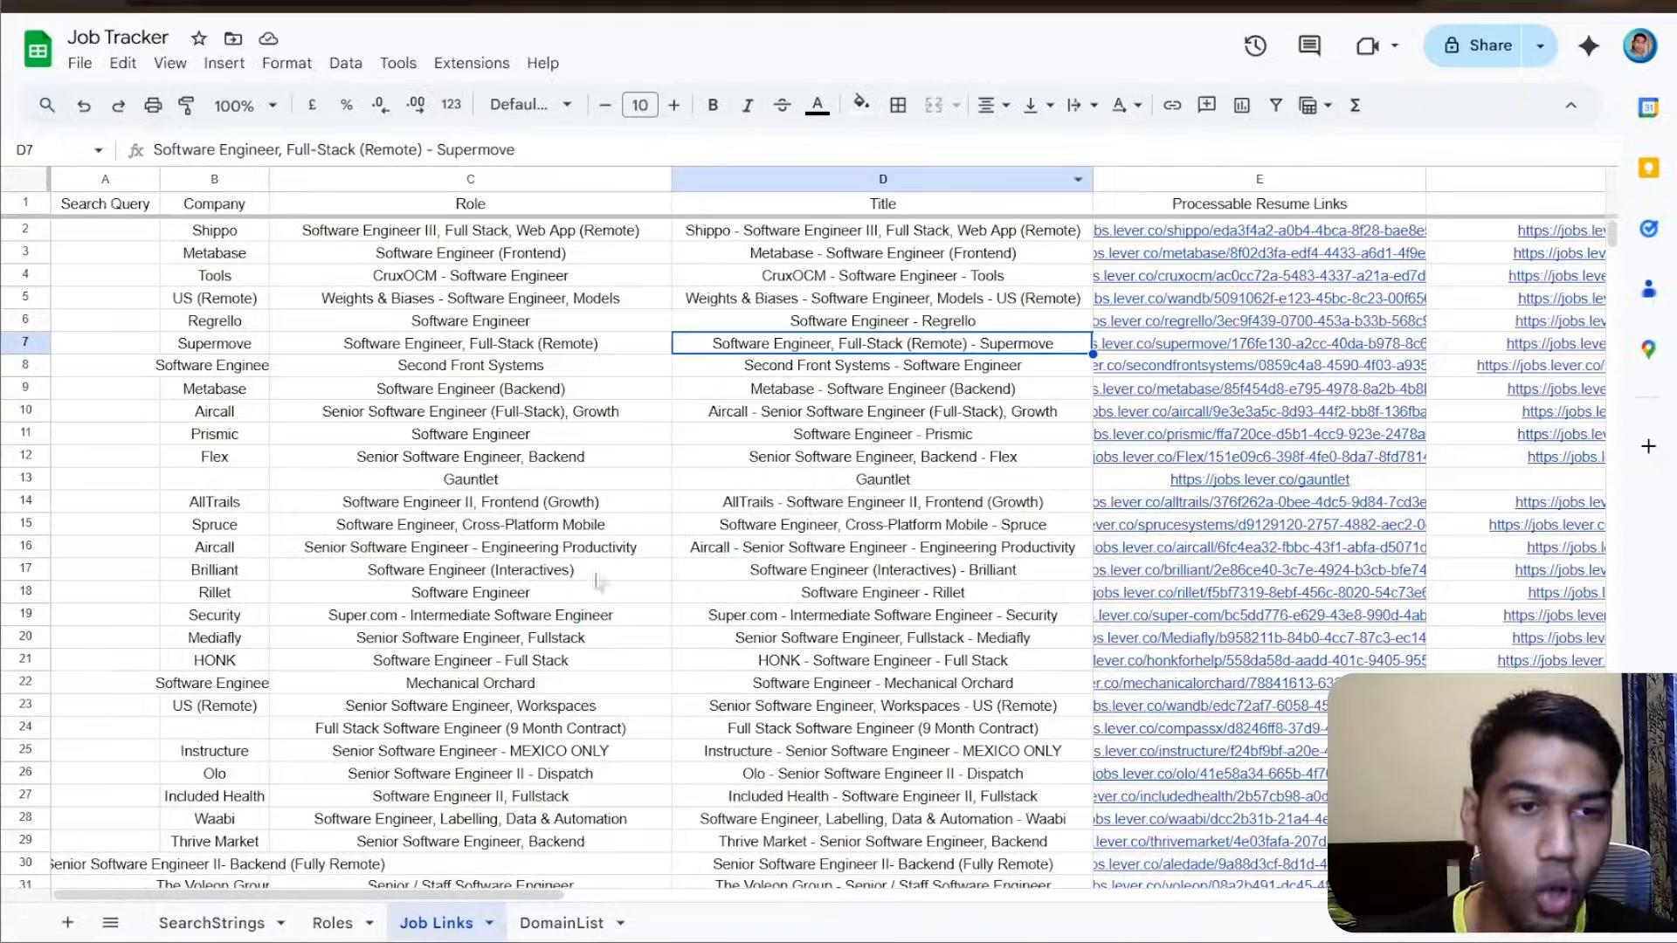
# - Switch to the Job Tracker spreadsheet and examine the Description, Want to Apply? and PDF Link columns of the Job Links sheet
pyautogui.moveTo(558, 895); pyautogui.dragTo(1059, 891)
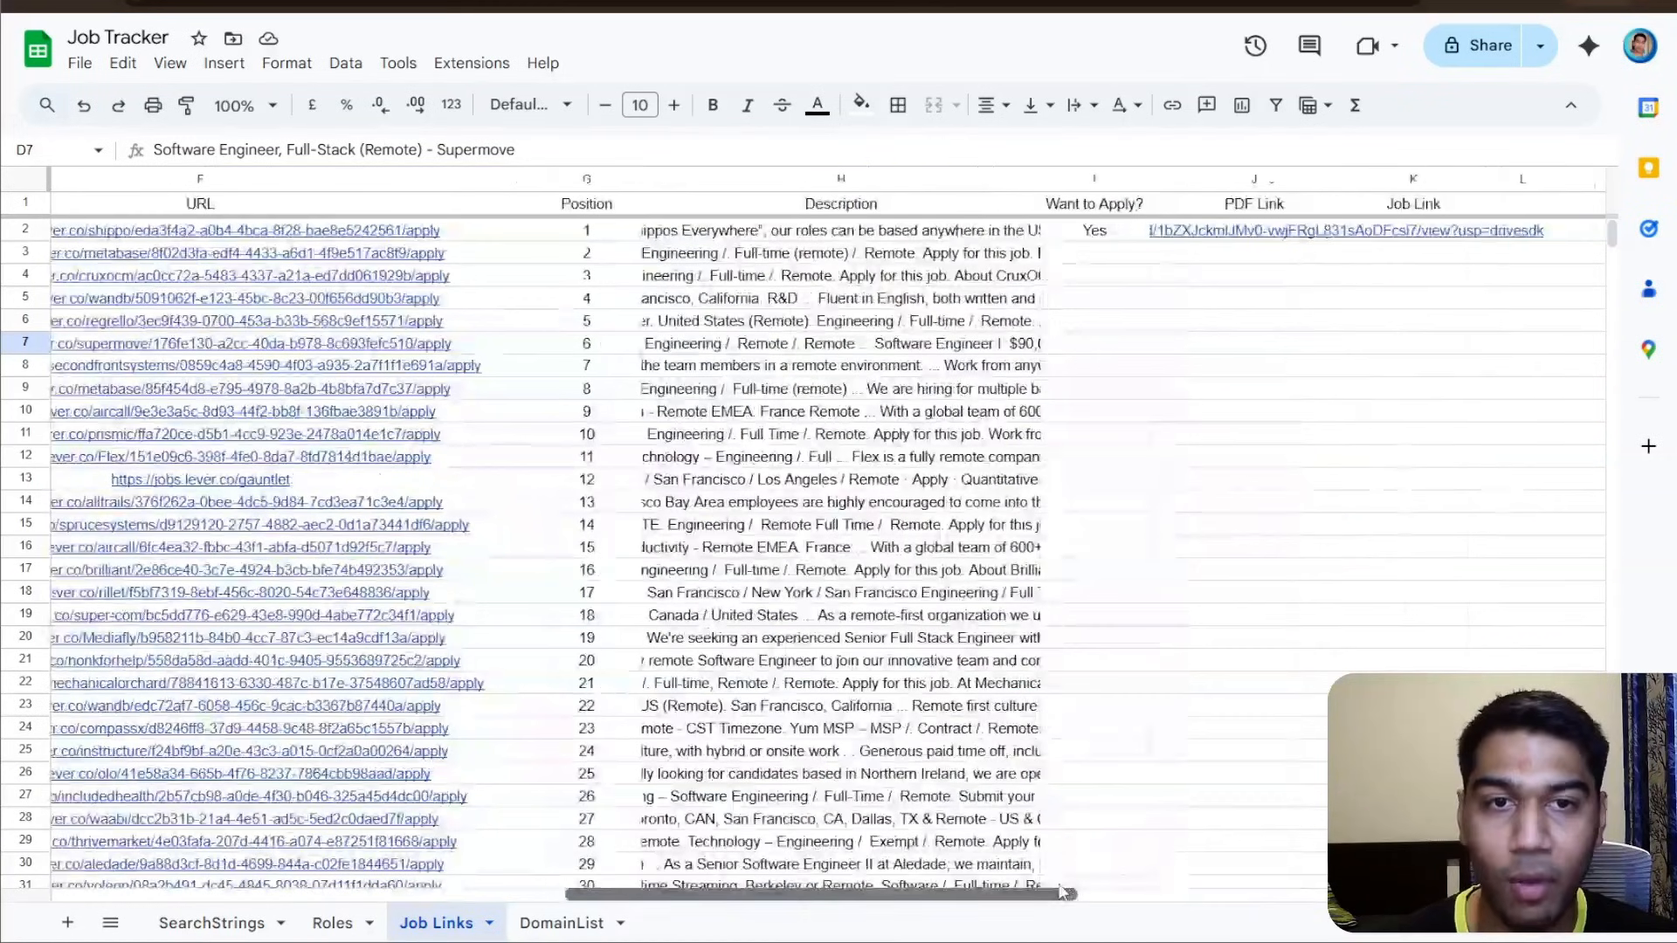
pyautogui.click(1095, 234)
pyautogui.click(1237, 240)
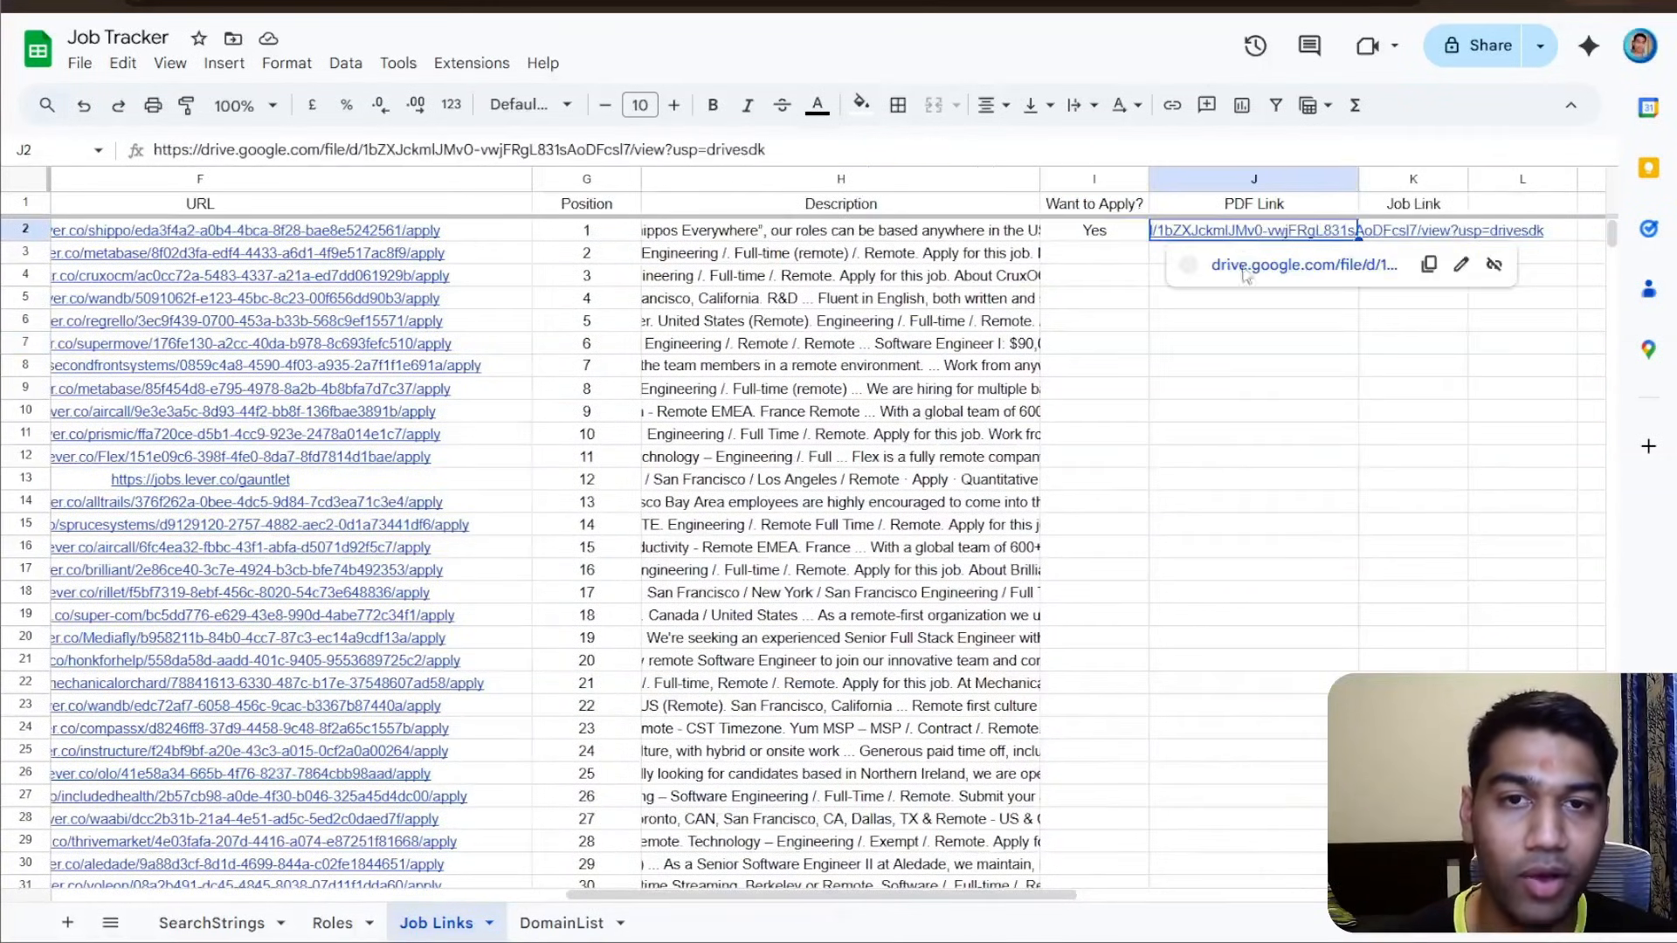
pyautogui.click(1097, 239)
pyautogui.press('Right')
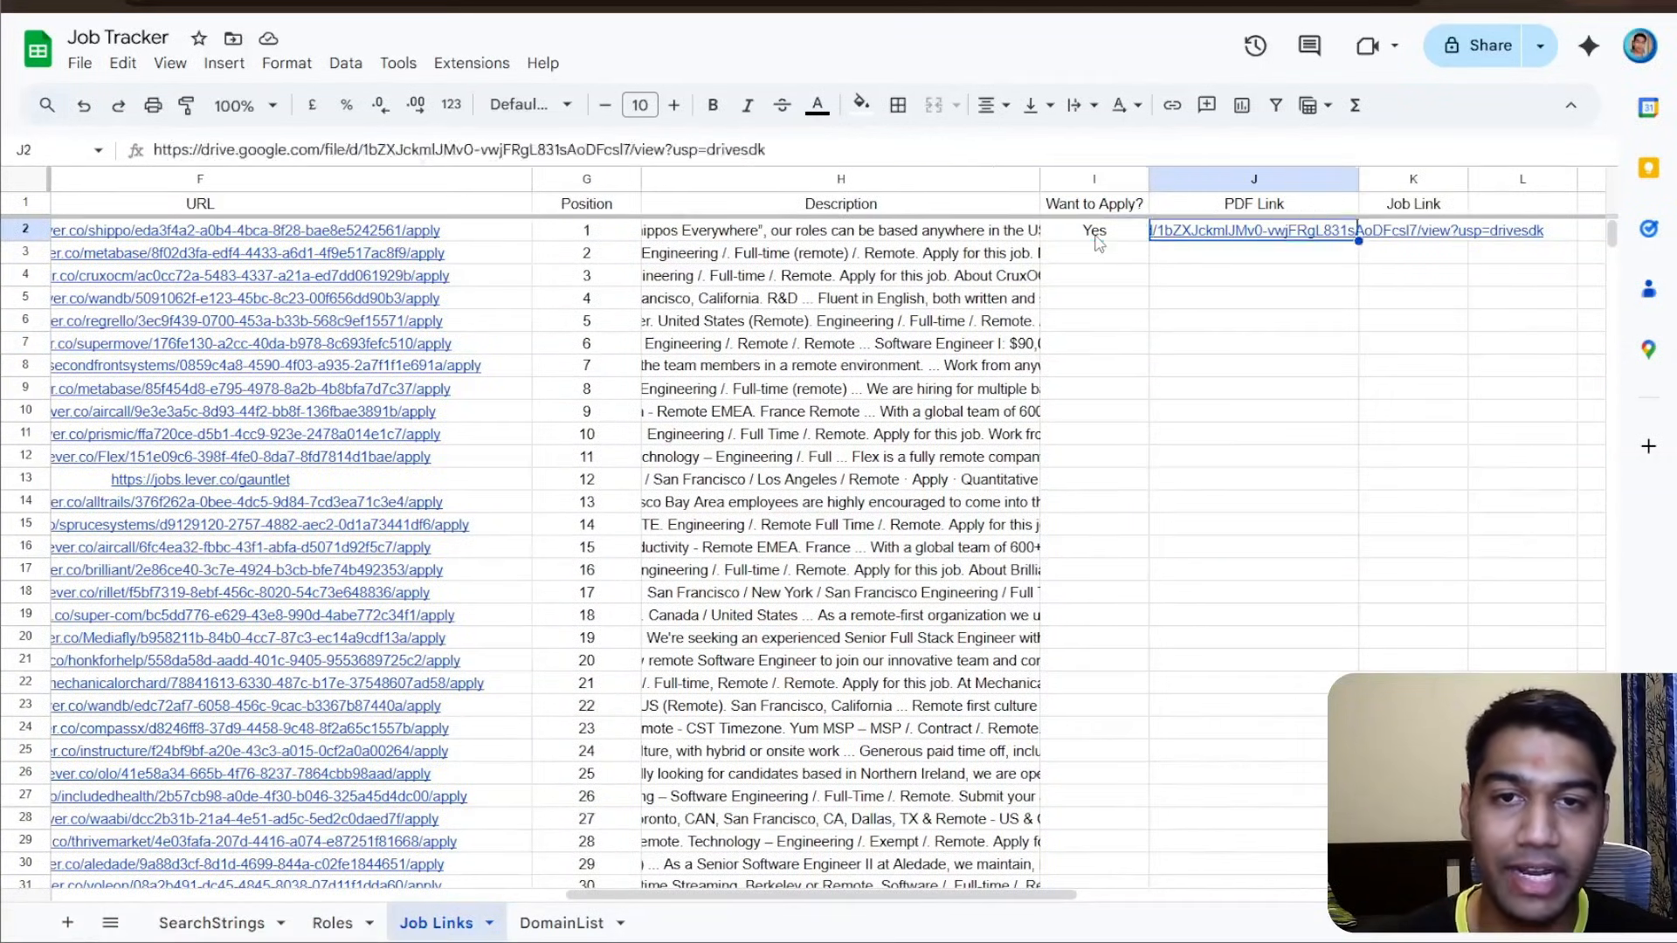
pyautogui.press('Left')
pyautogui.press('Left')
pyautogui.press('Right')
pyautogui.press('Left')
pyautogui.press('Left')
pyautogui.press('Right')
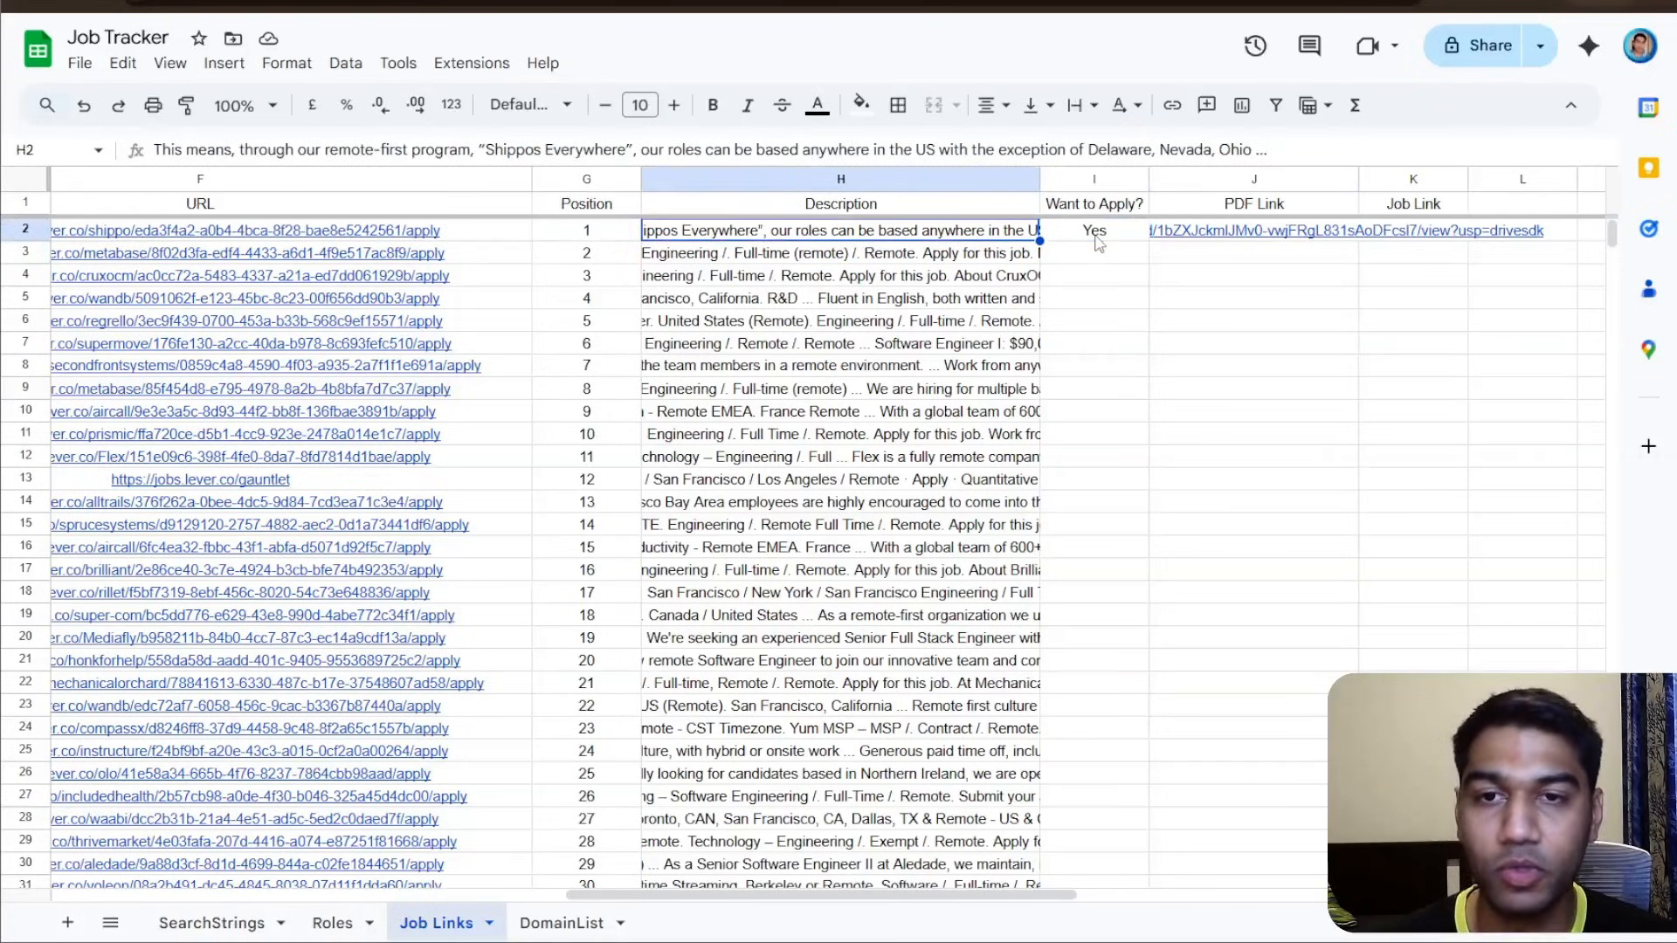
pyautogui.press('Right')
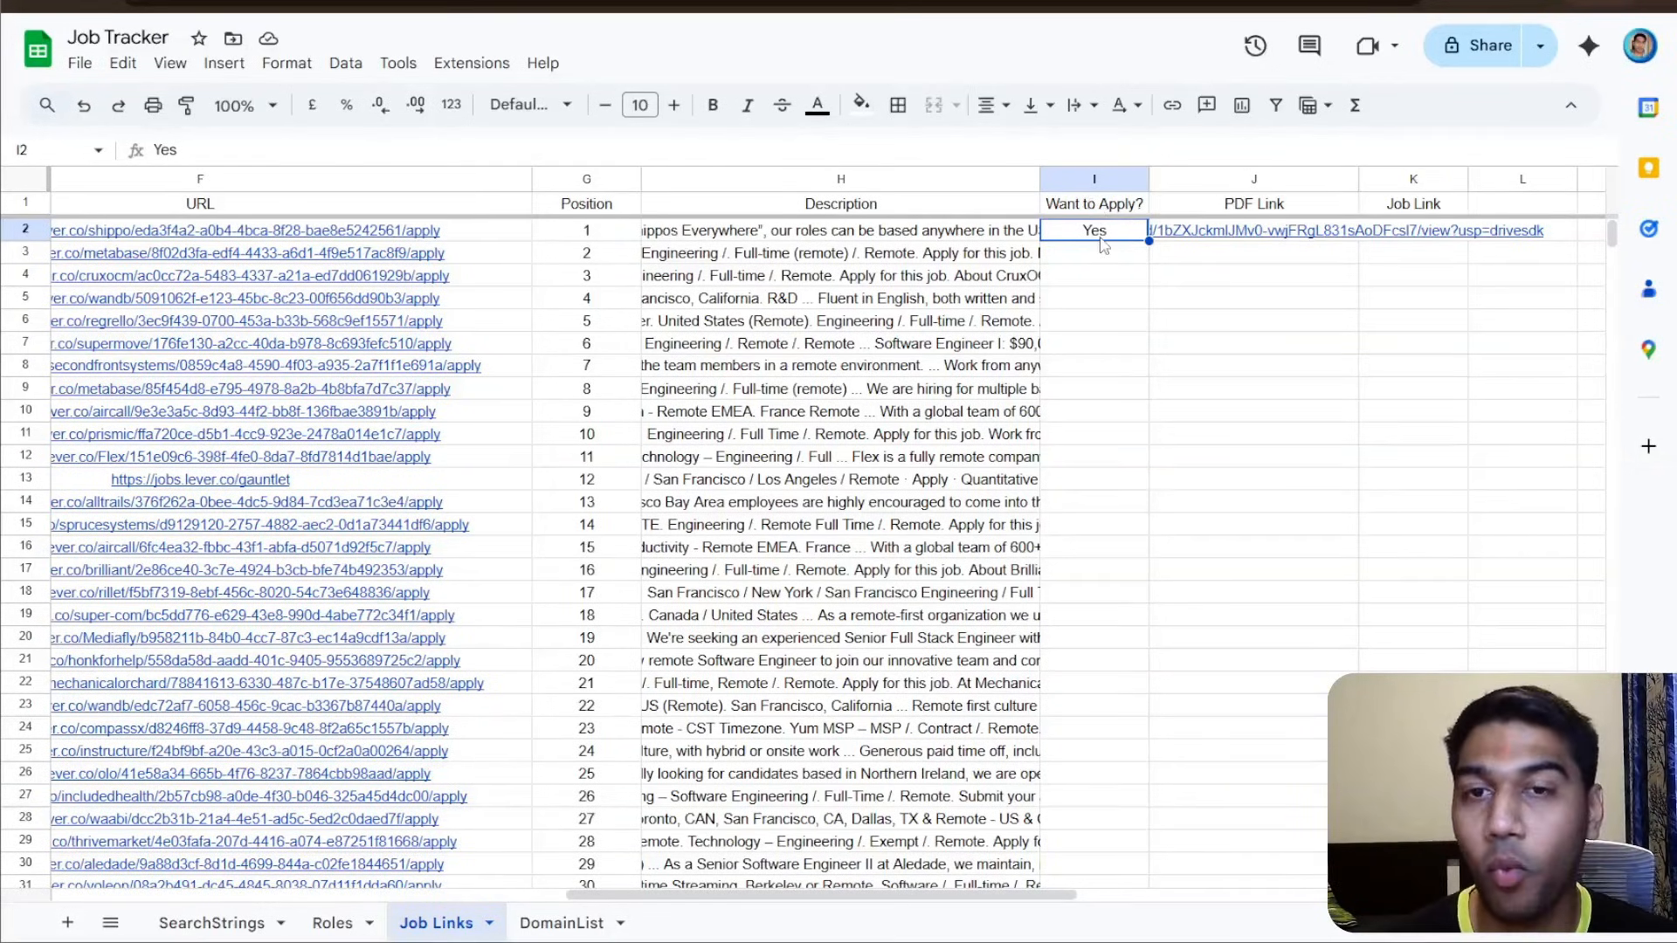
pyautogui.click(1125, 349)
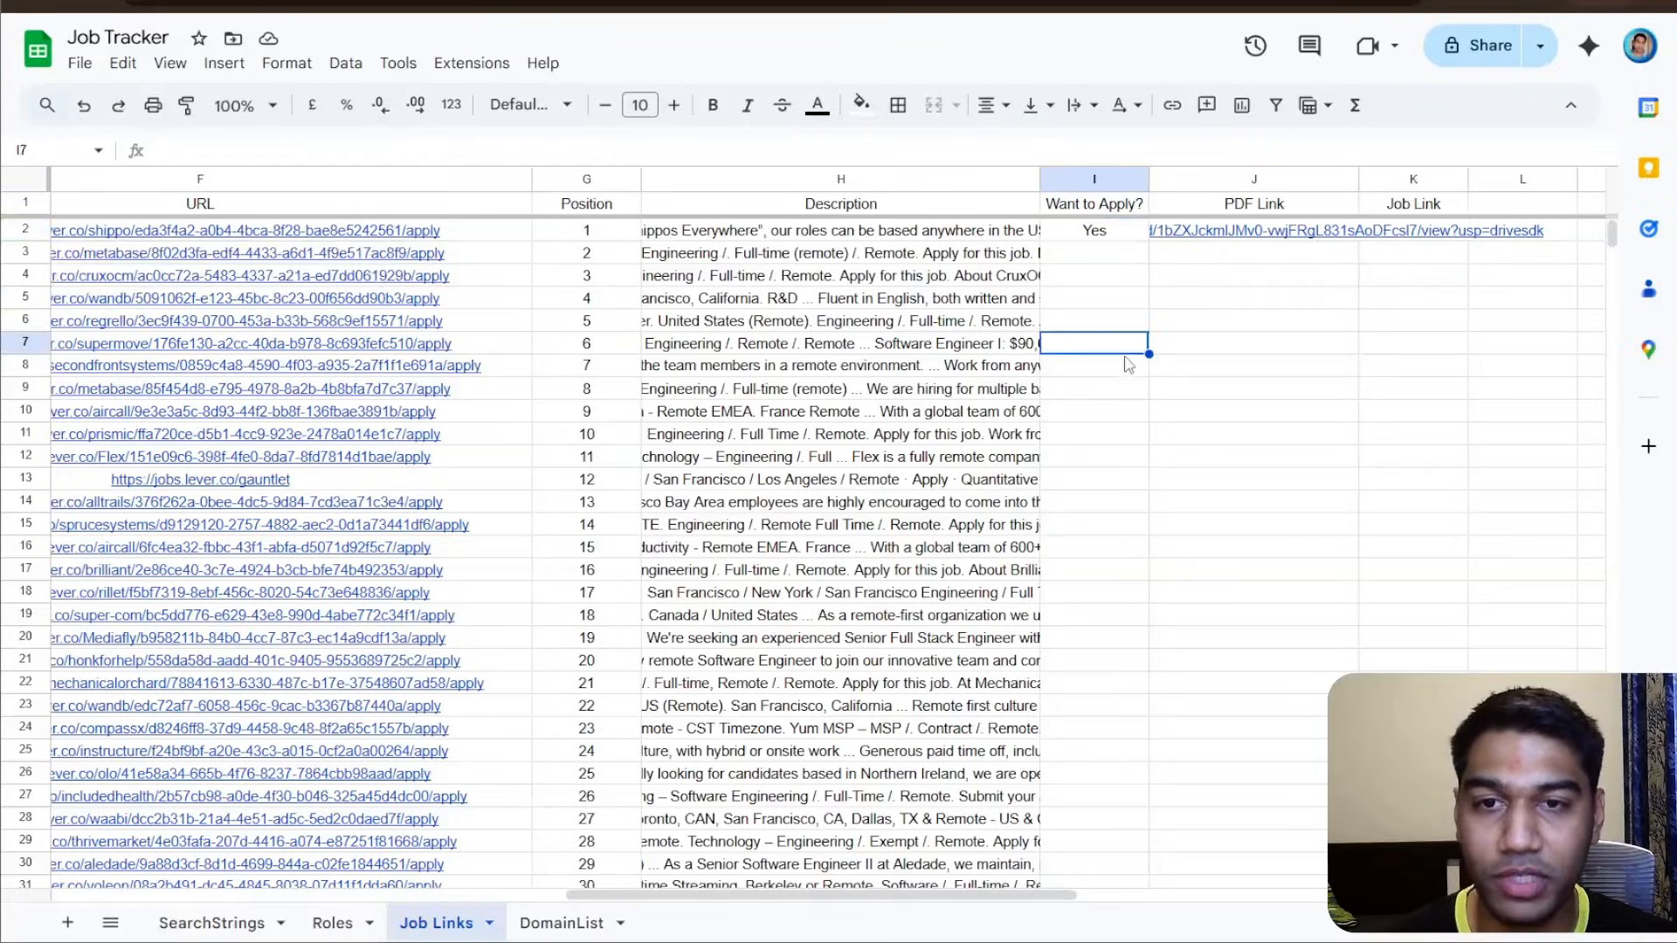
pyautogui.click(1065, 237)
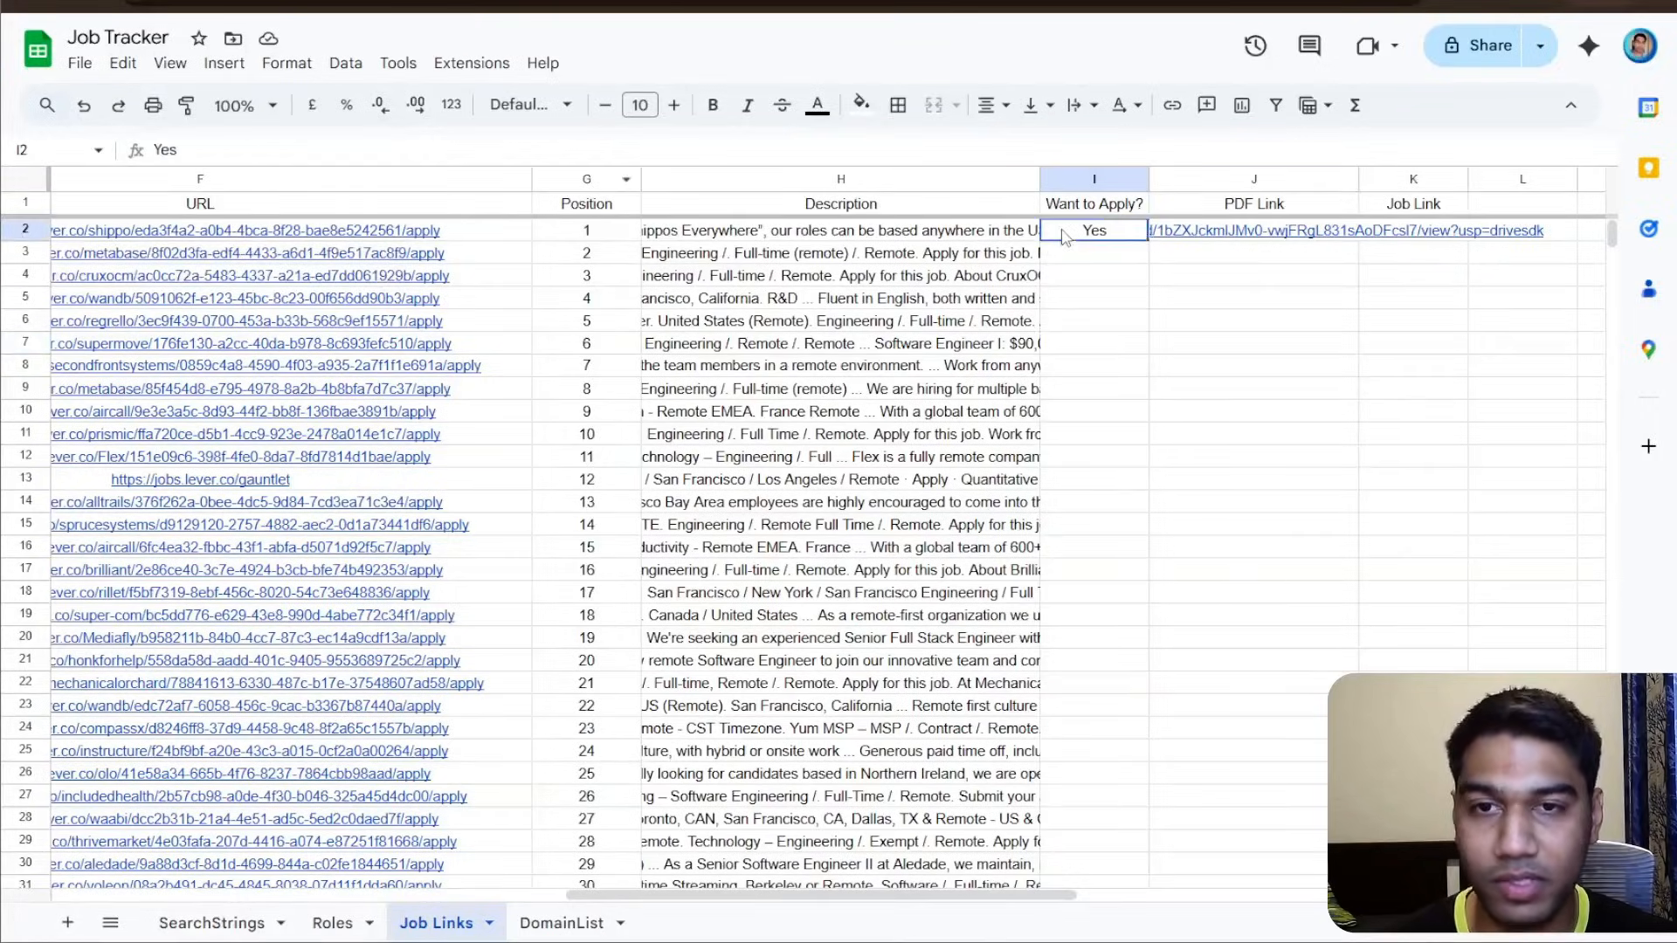
# - Review the Want to Apply? filter and the output columns of the Get row(s) in sheet node, and return to the canvas
pyautogui.click(533, 4)
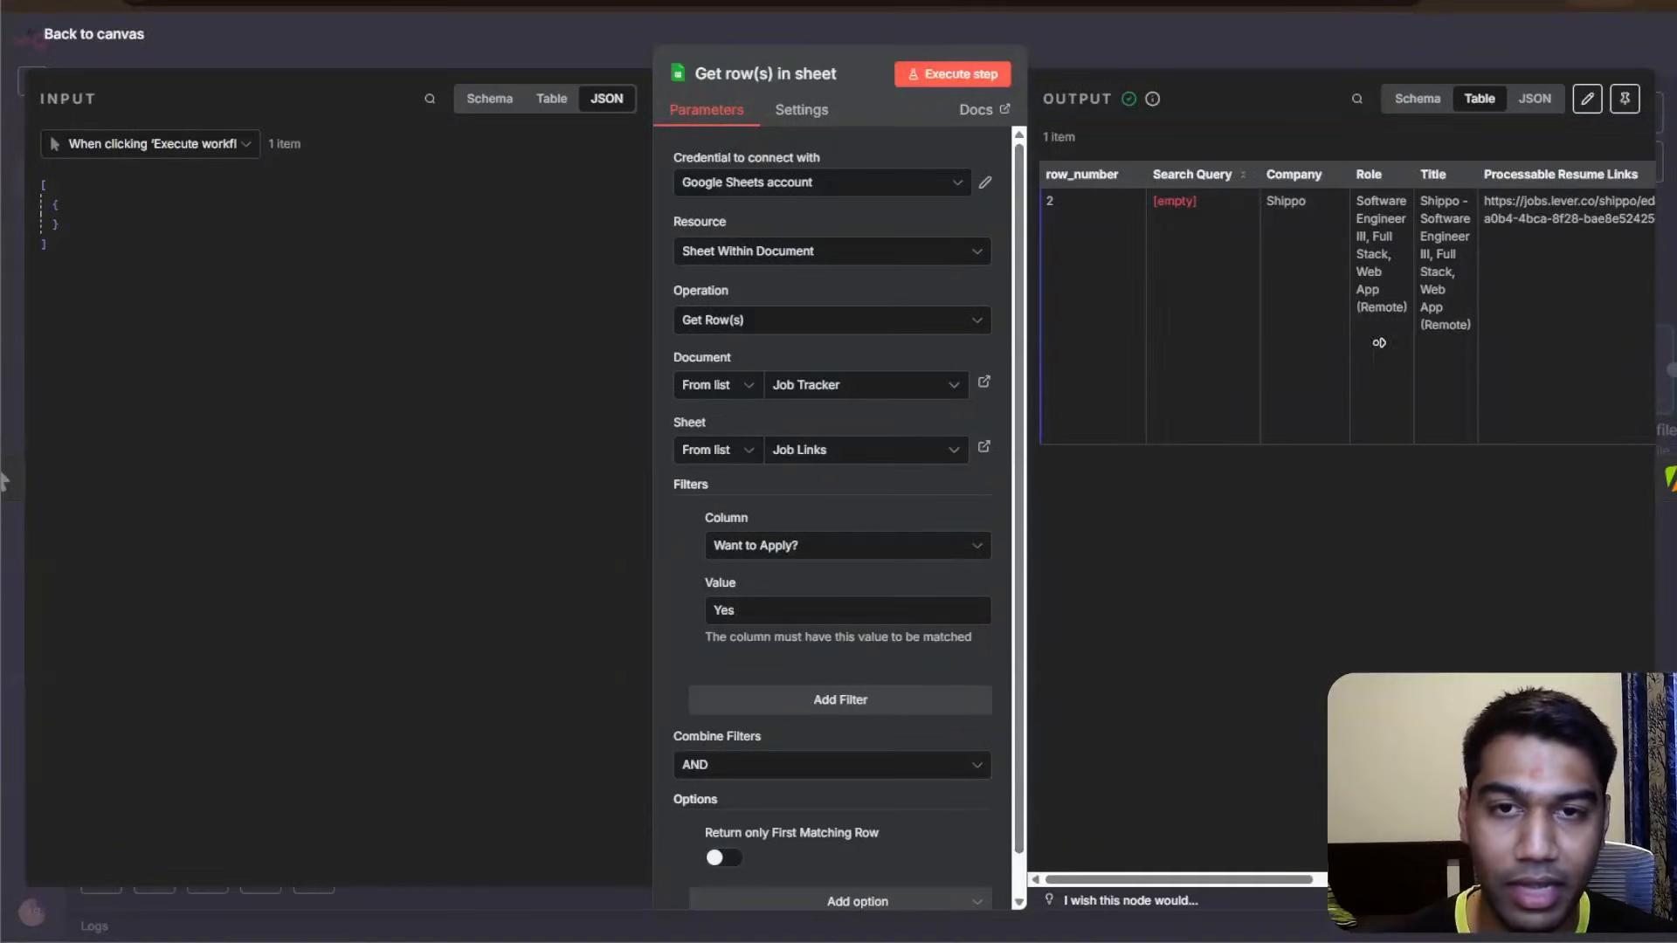
pyautogui.hscroll(5, 1379, 343)
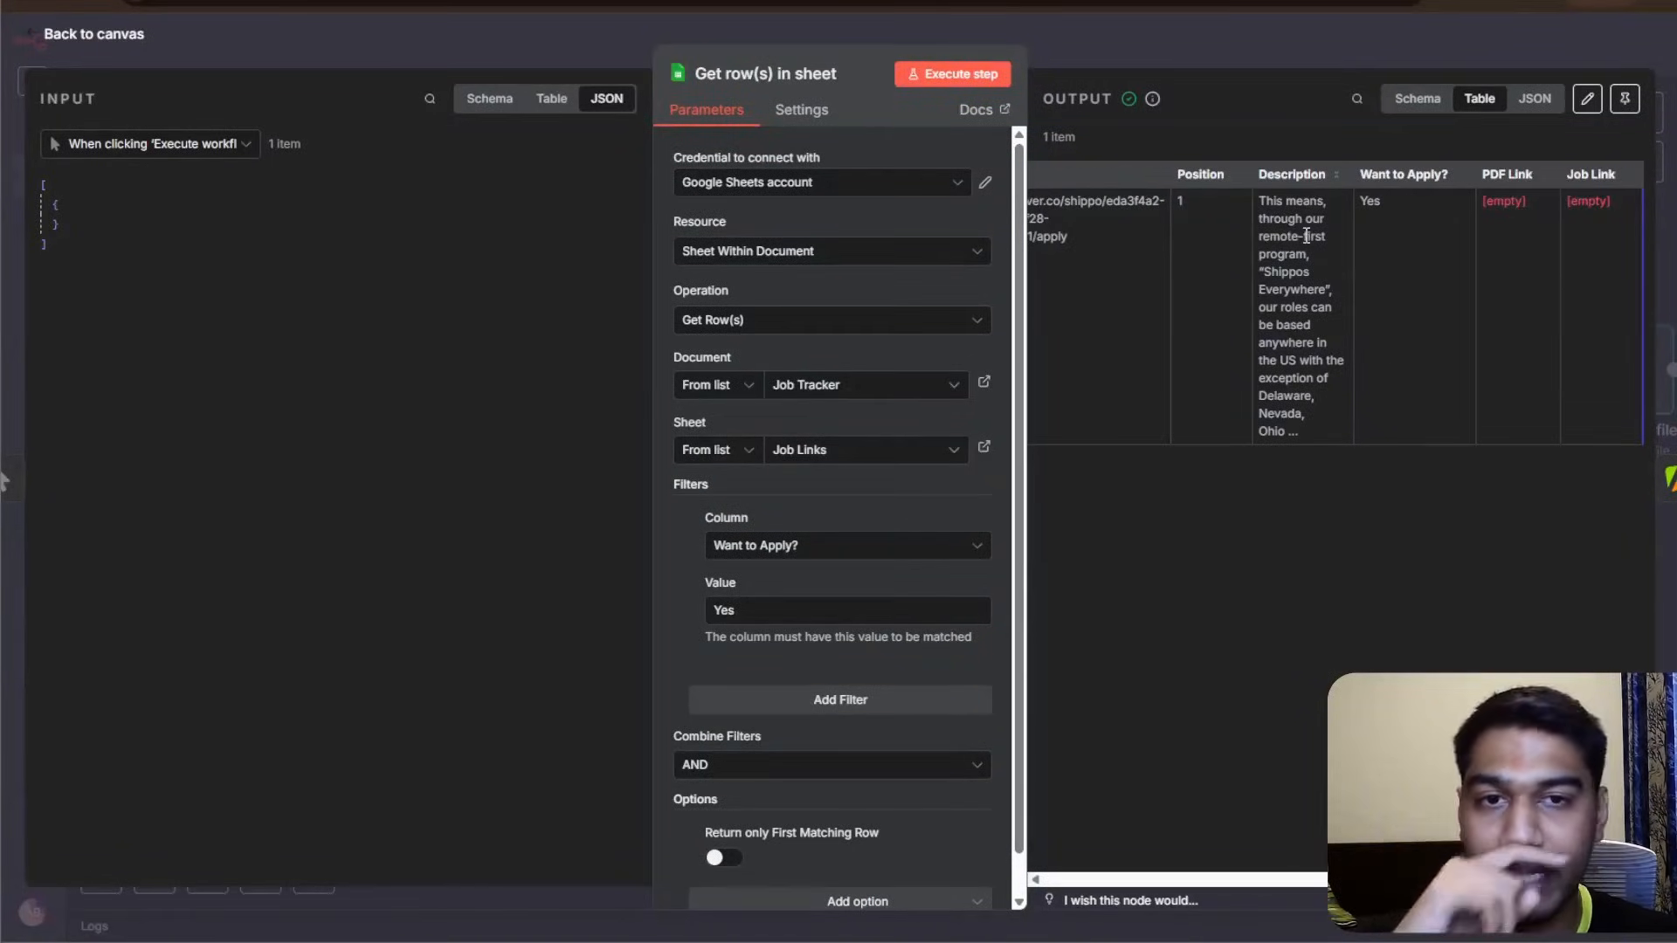
pyautogui.click(1270, 38)
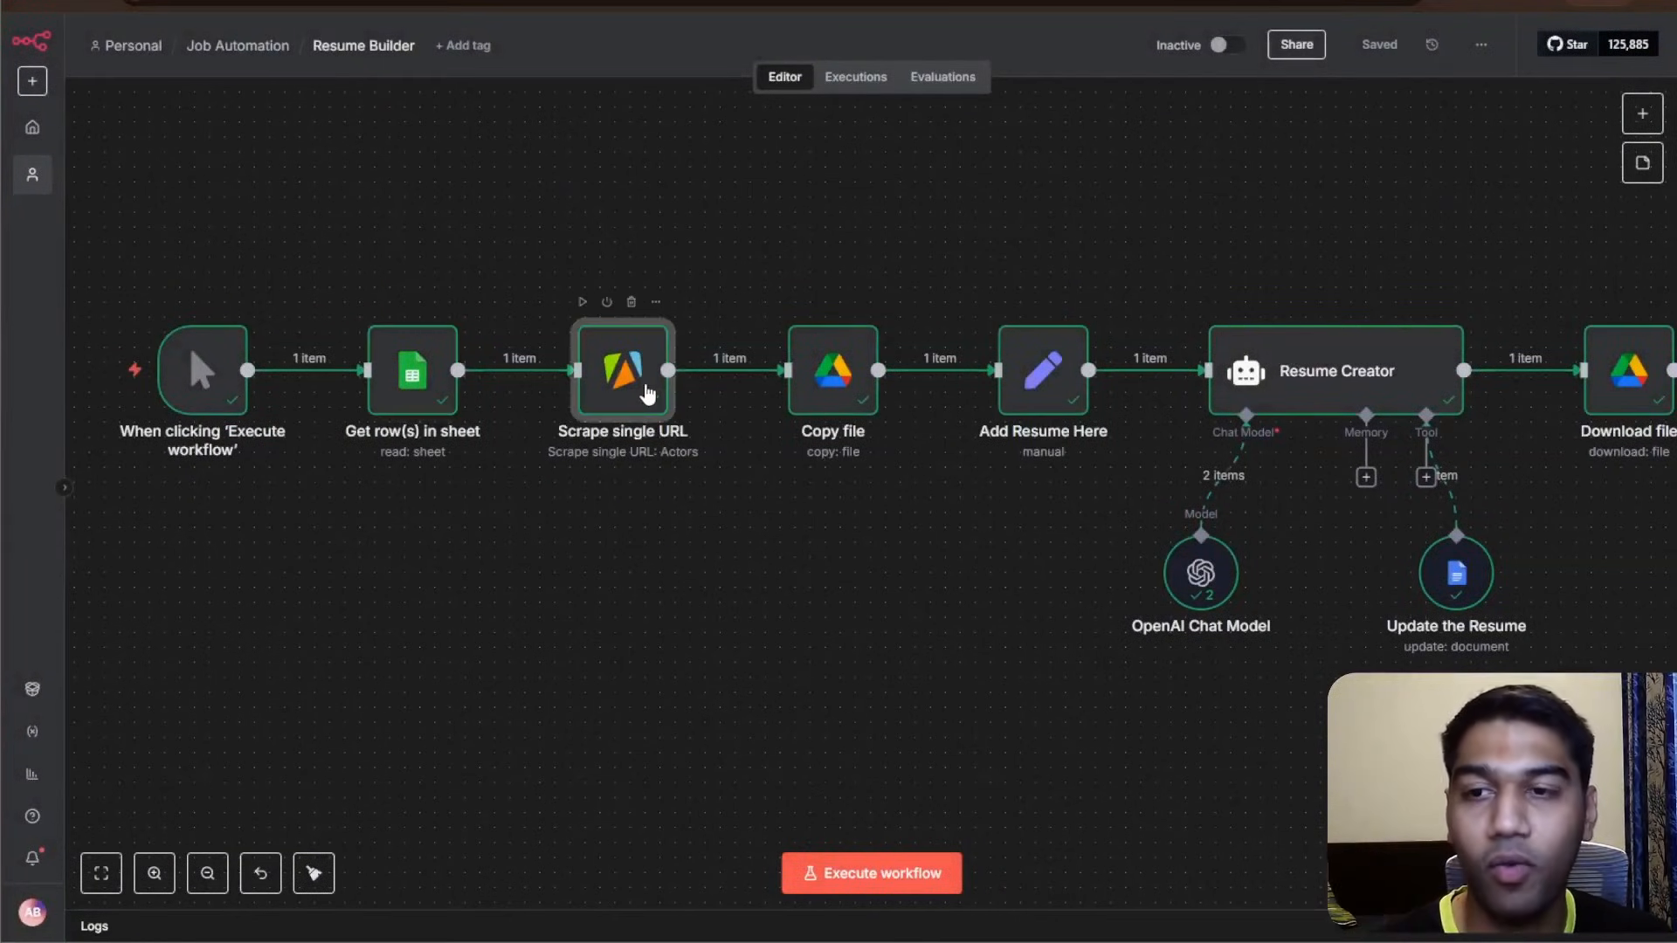
# - Go back to the Job Links sheet and inspect the formula in the first Processable Resume Links cell, E2
pyautogui.click(243, 12)
pyautogui.click(698, 232)
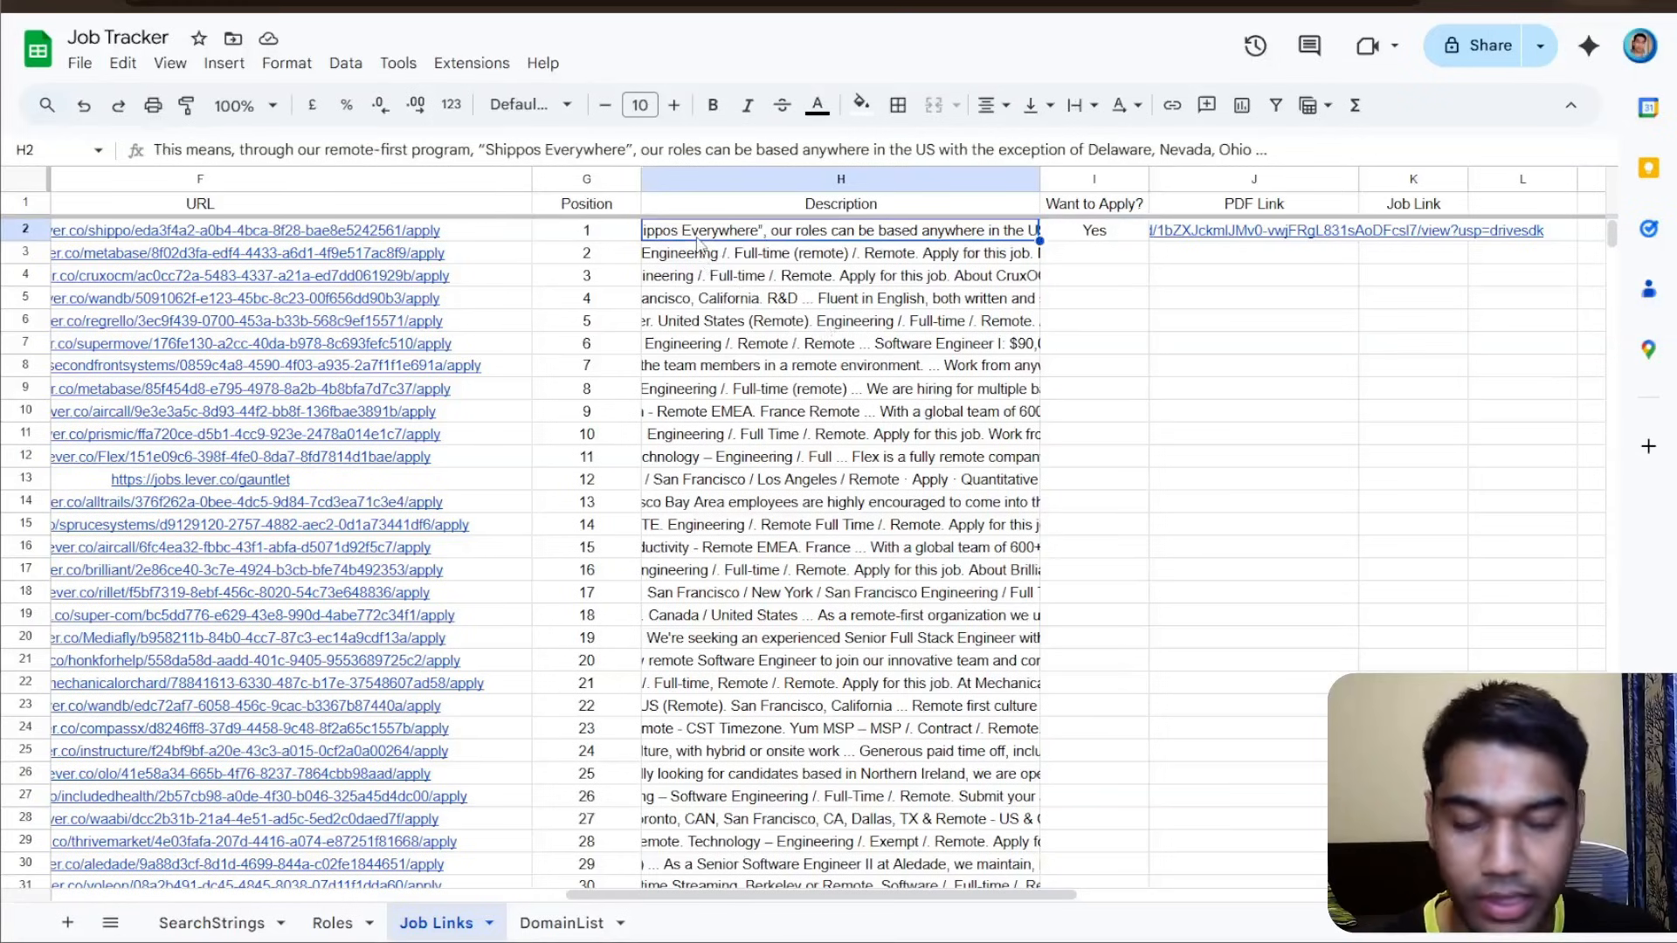
pyautogui.press('Left')
pyautogui.press('Left')
pyautogui.press('Left')
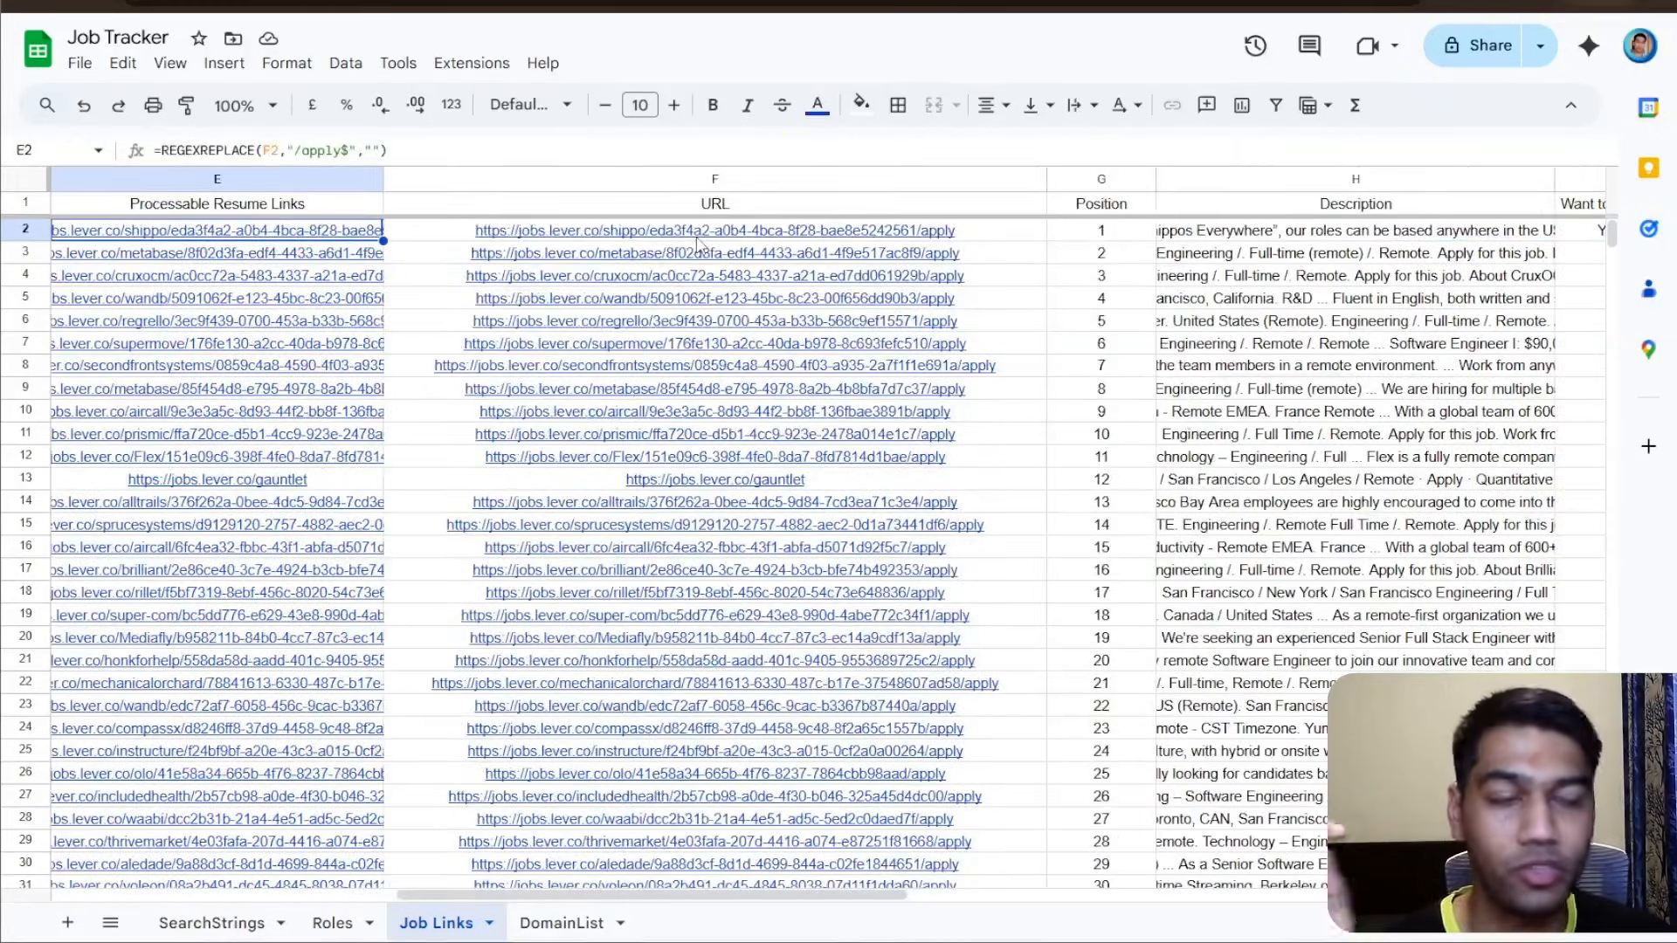
# - Open the Scrape single URL node in the Resume Builder workflow, read through the text column of its output, and close it
pyautogui.click(173, 6)
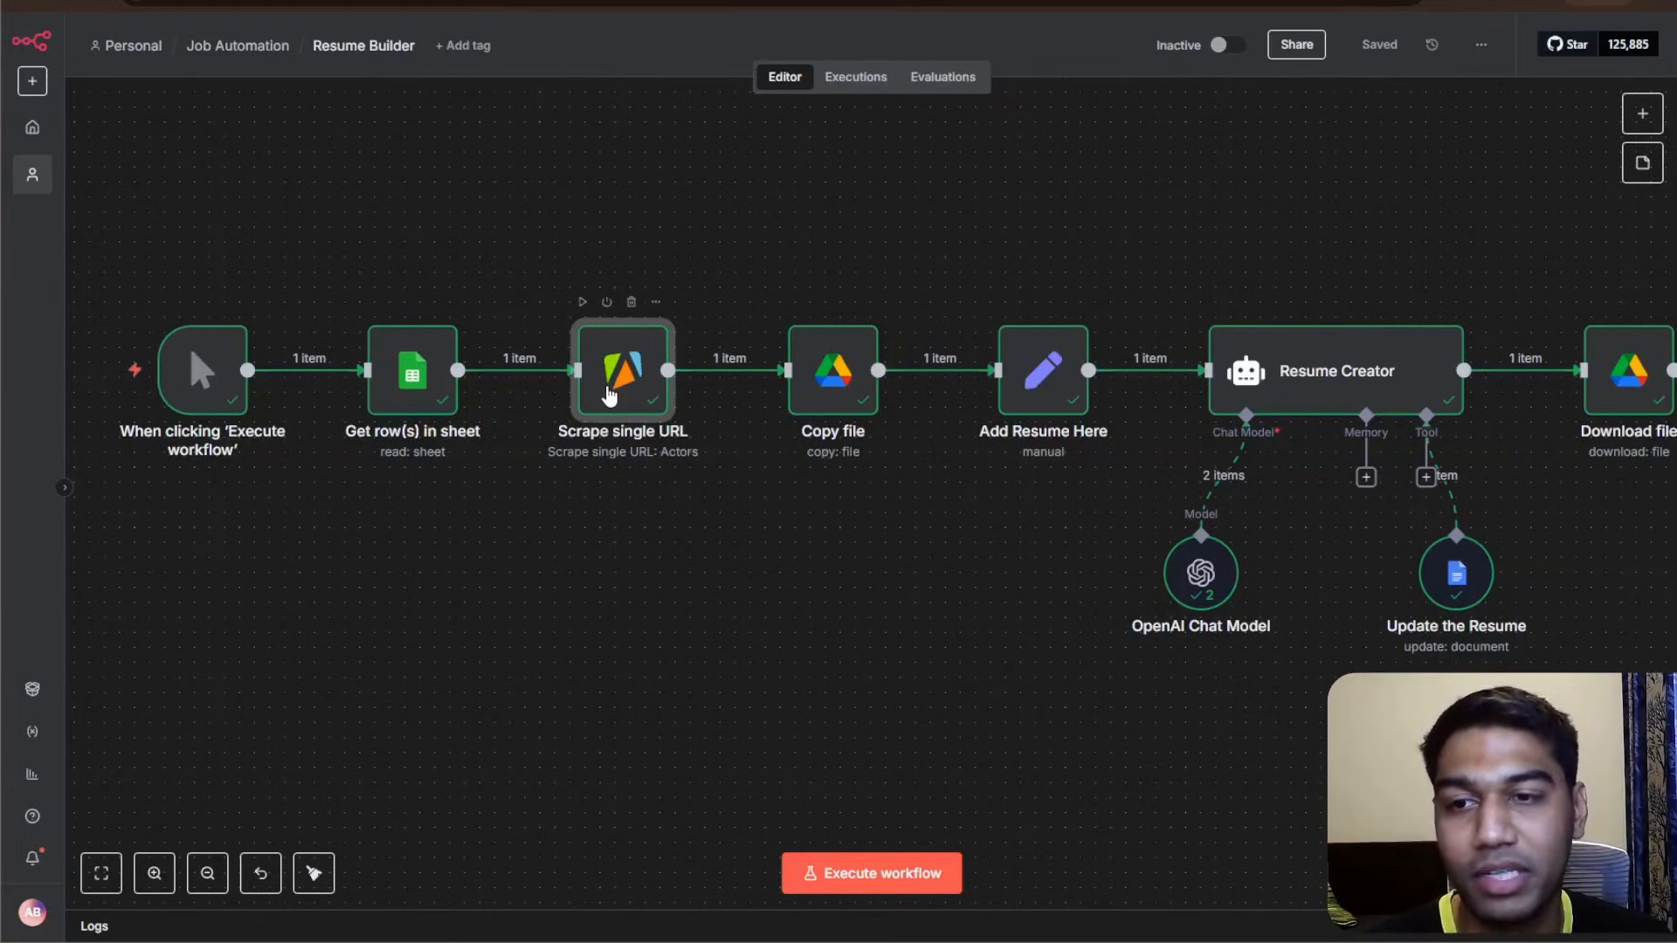
pyautogui.doubleClick(610, 396)
pyautogui.hscroll(5, 1363, 339)
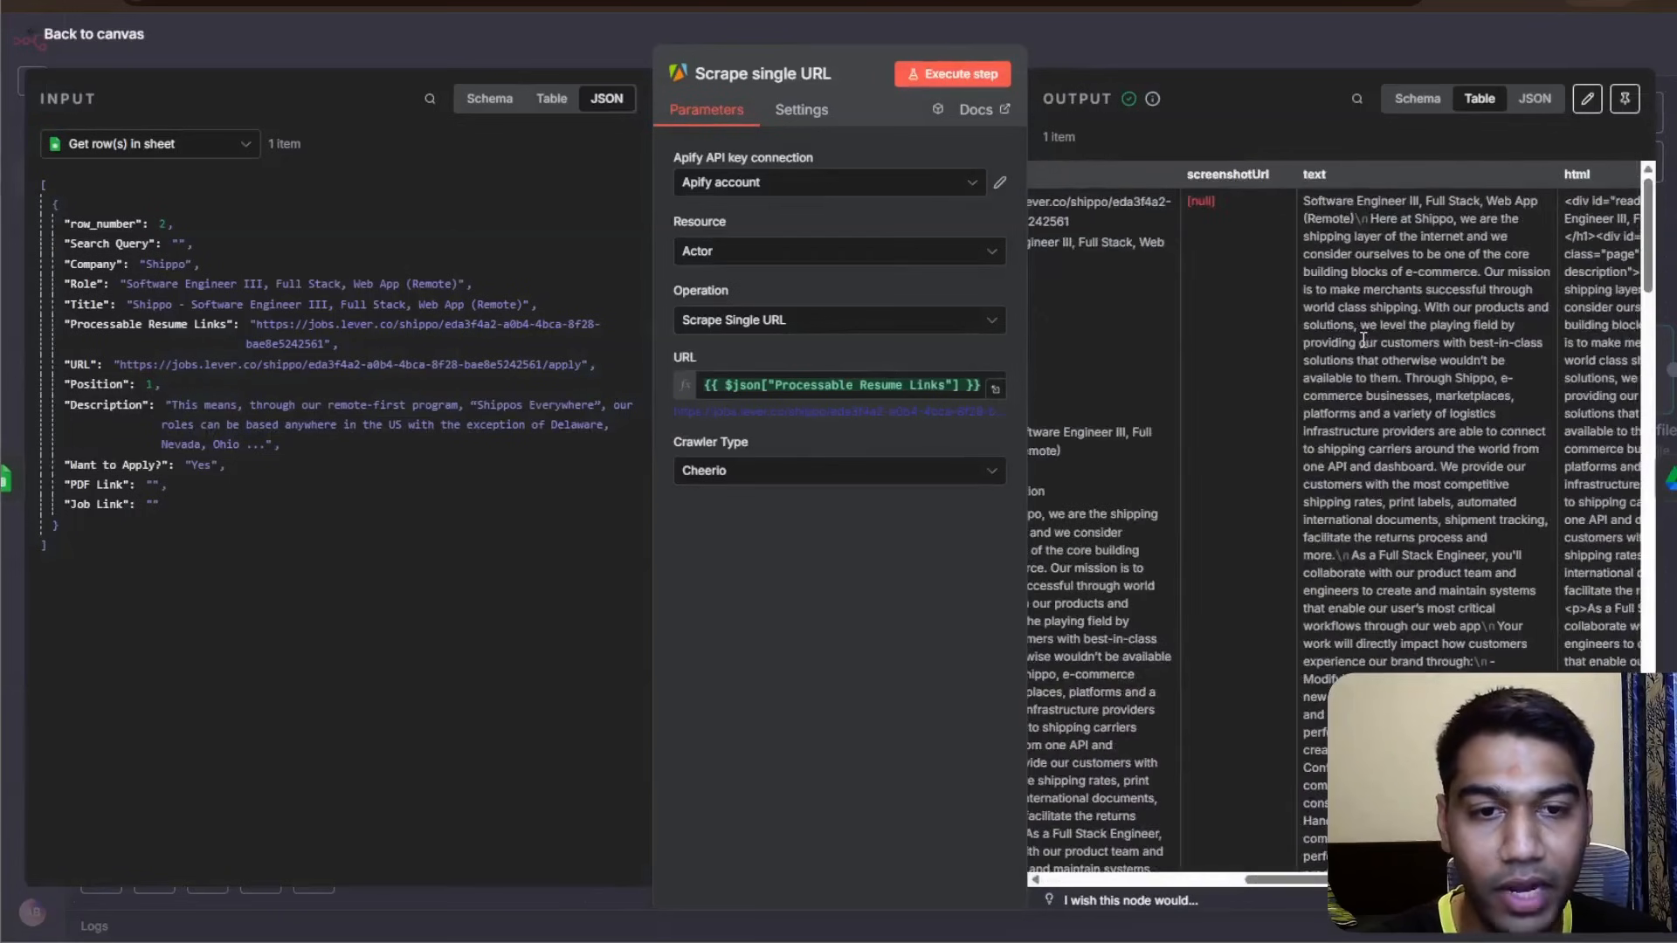
pyautogui.scroll(-10, 1328, 461)
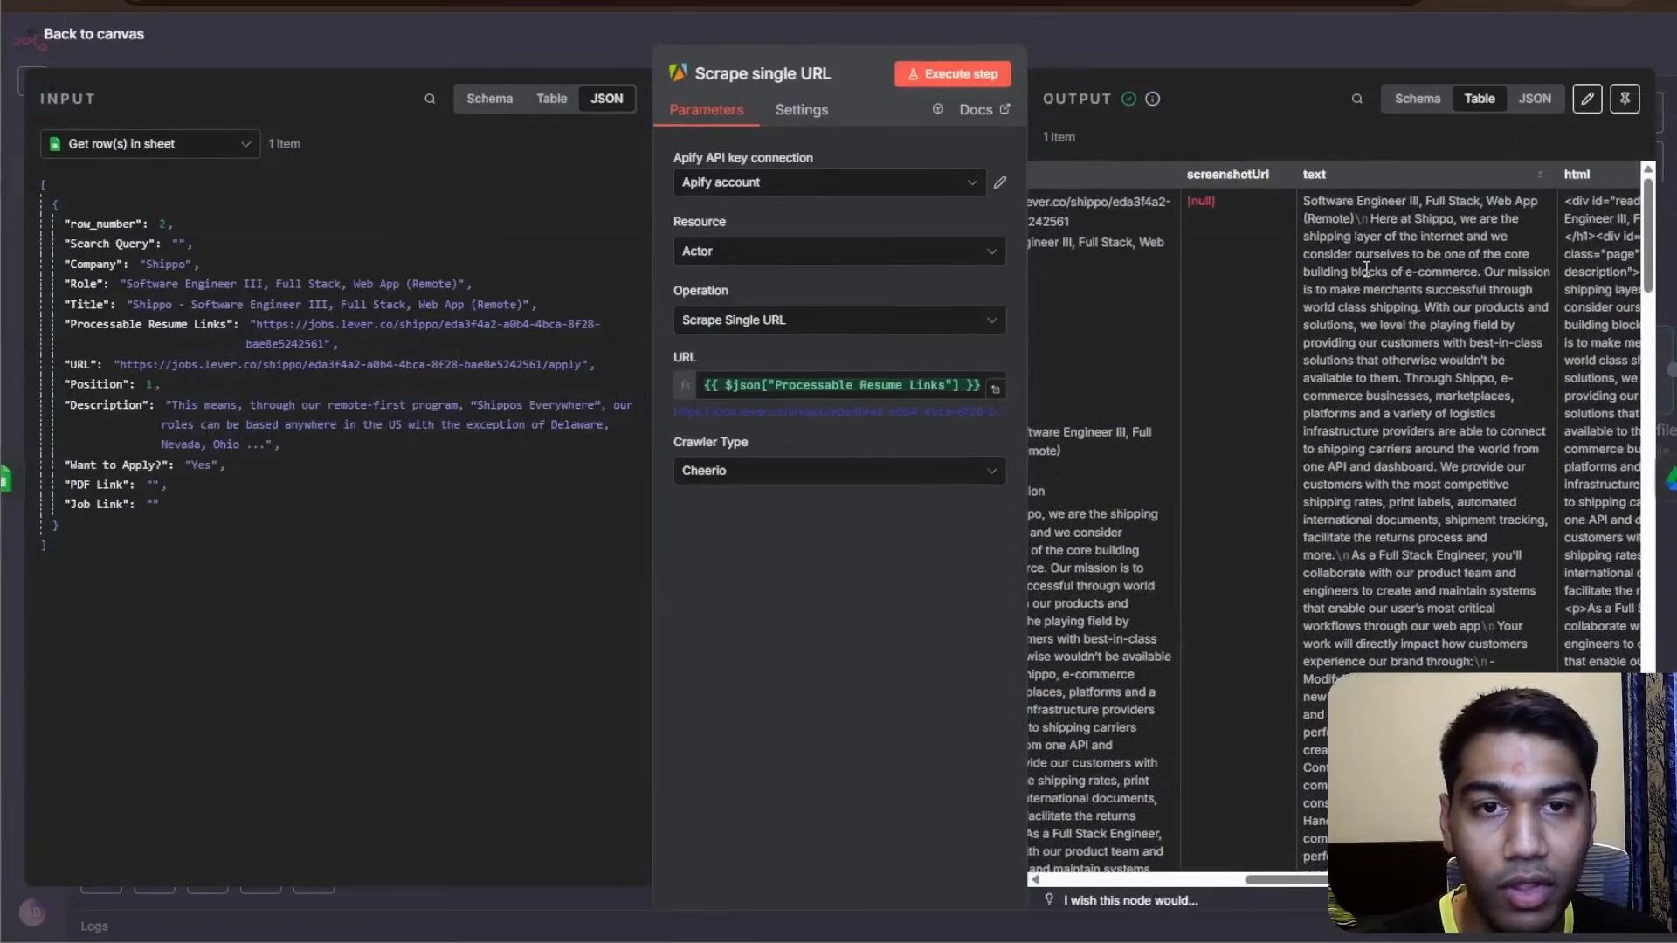
pyautogui.scroll(-2, 1368, 444)
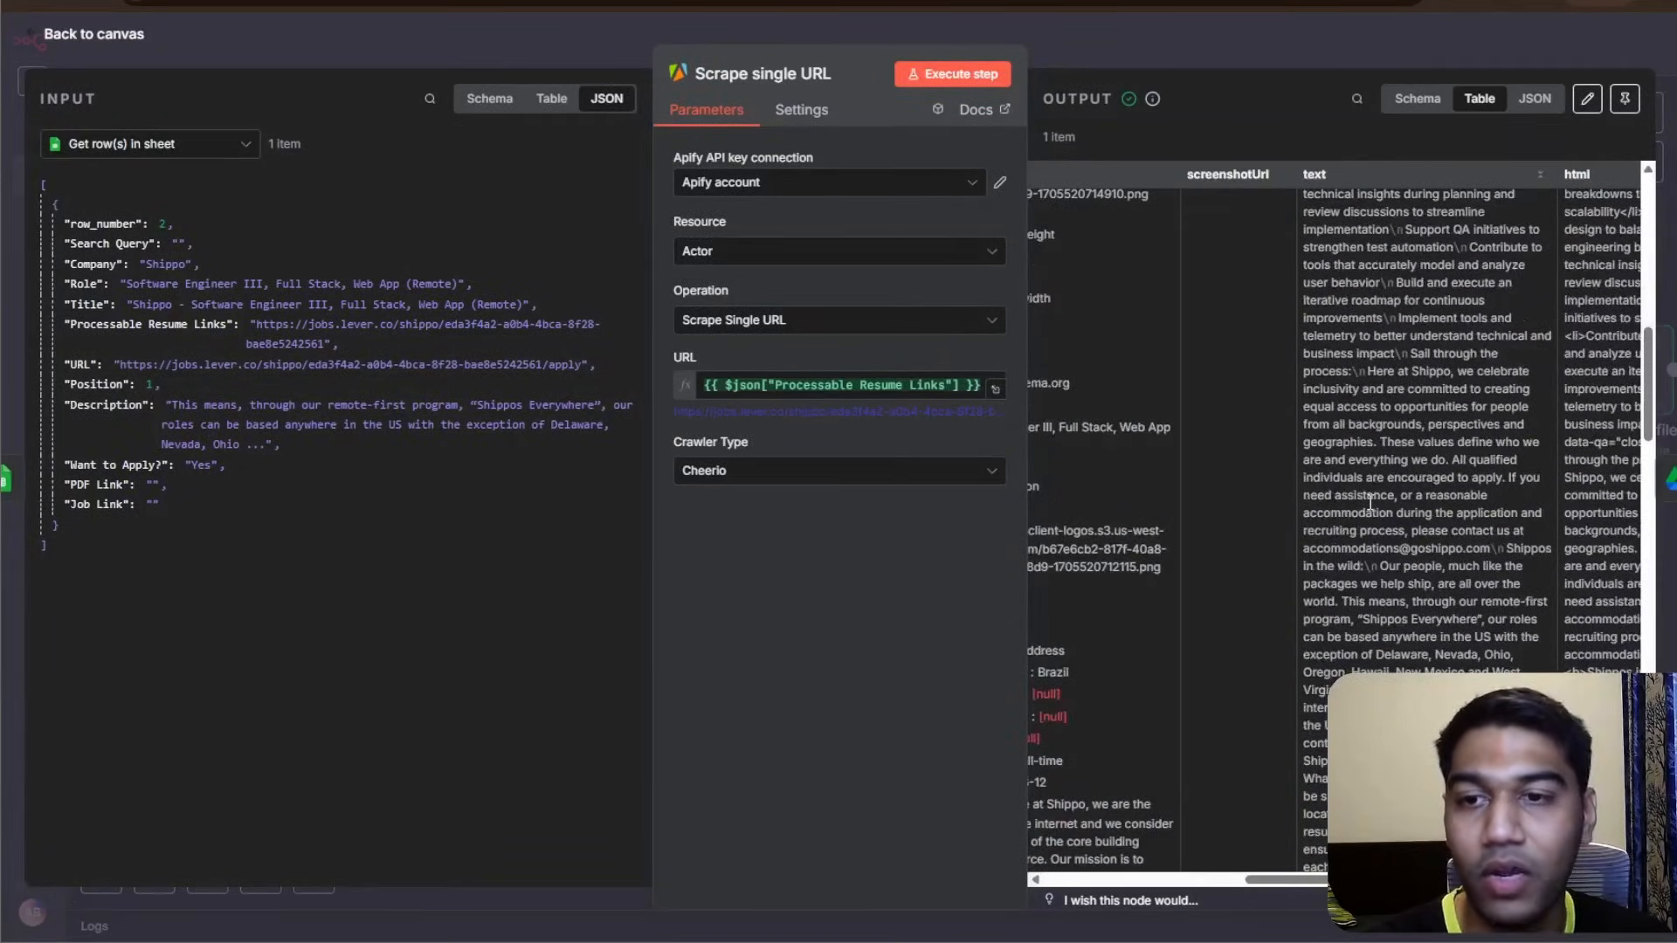
pyautogui.click(1203, 47)
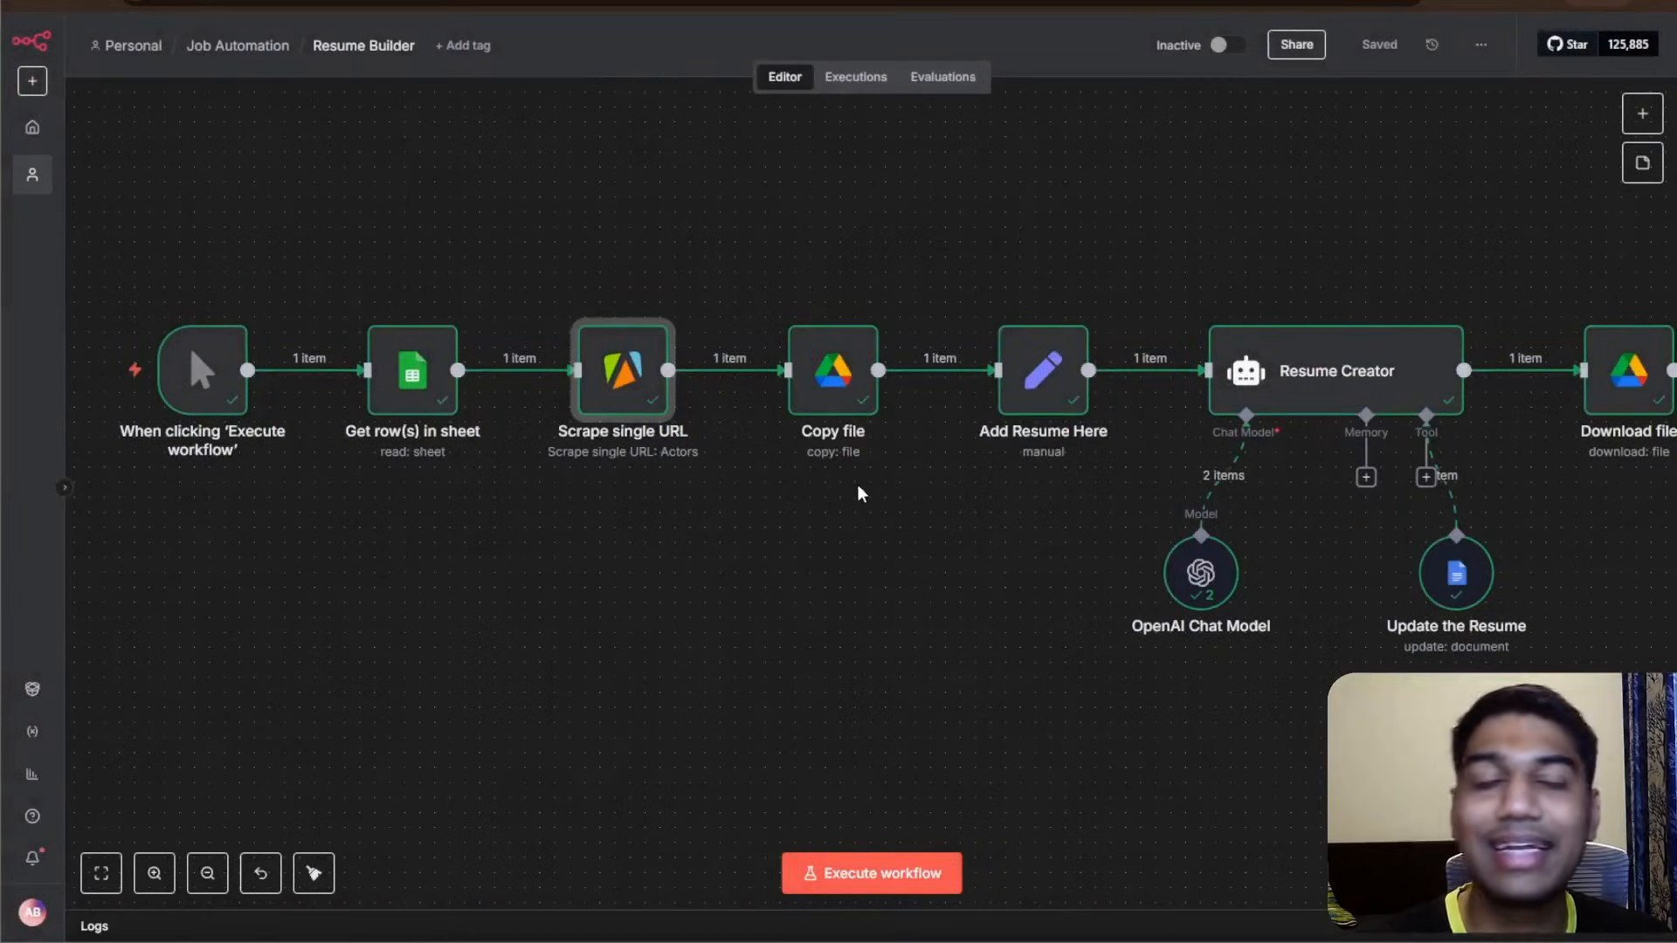
# - Open the Copy file node and view the connection settings of its Google Drive credential, closing them without changes
pyautogui.moveTo(939, 370)
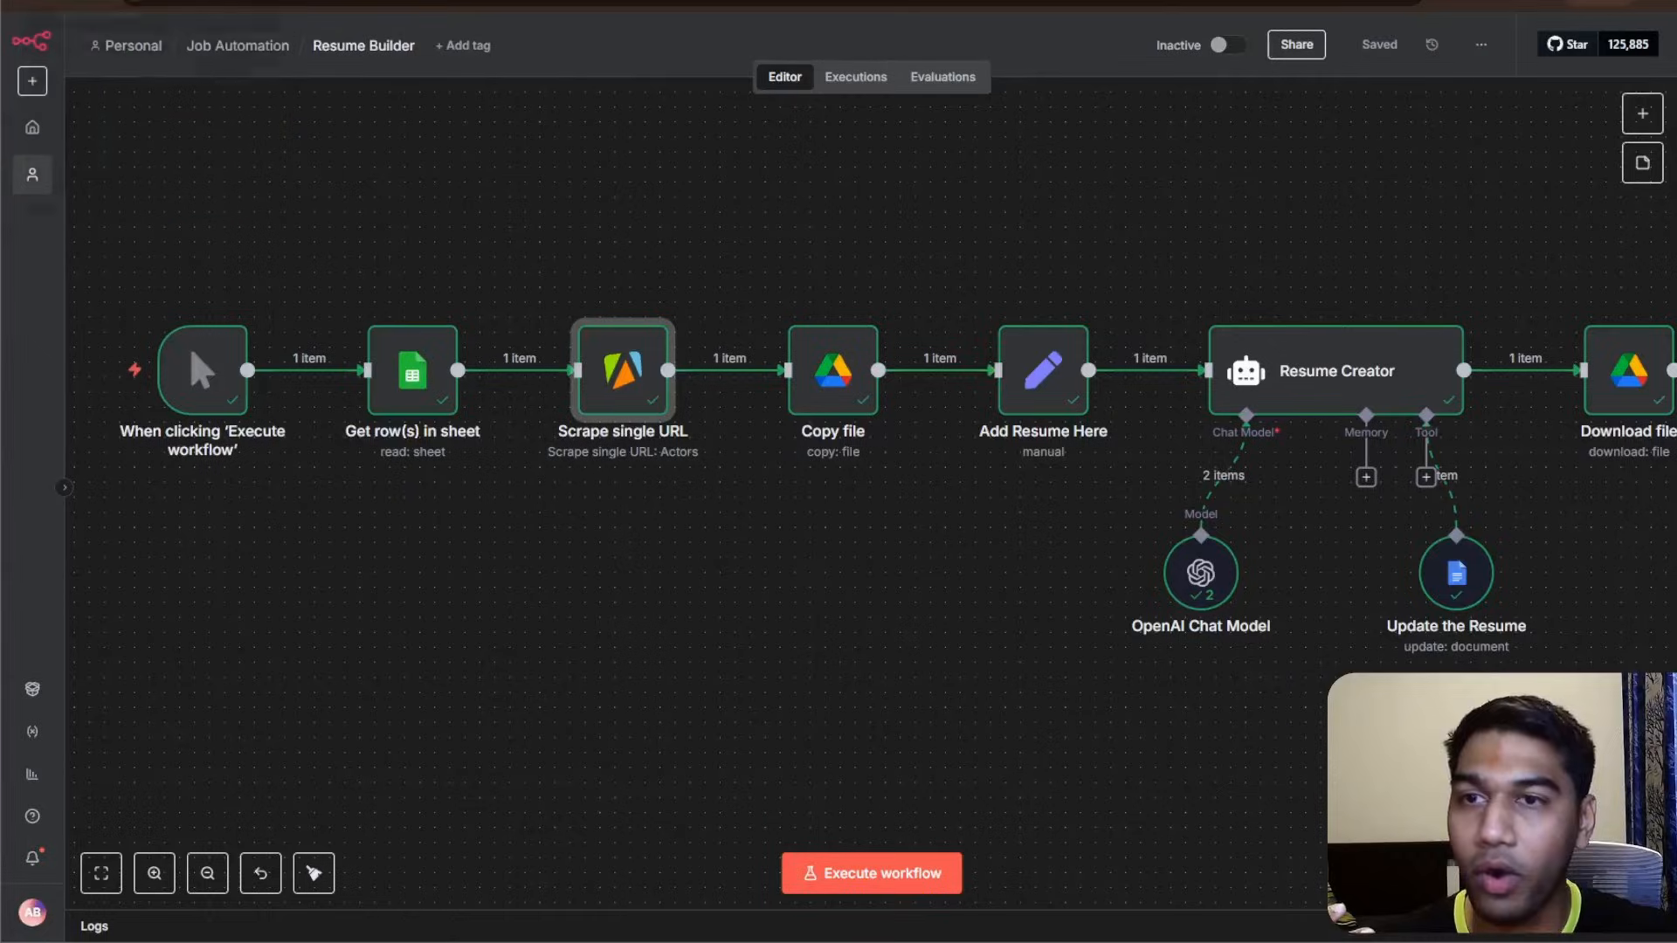
pyautogui.click(804, 376)
pyautogui.press('Return')
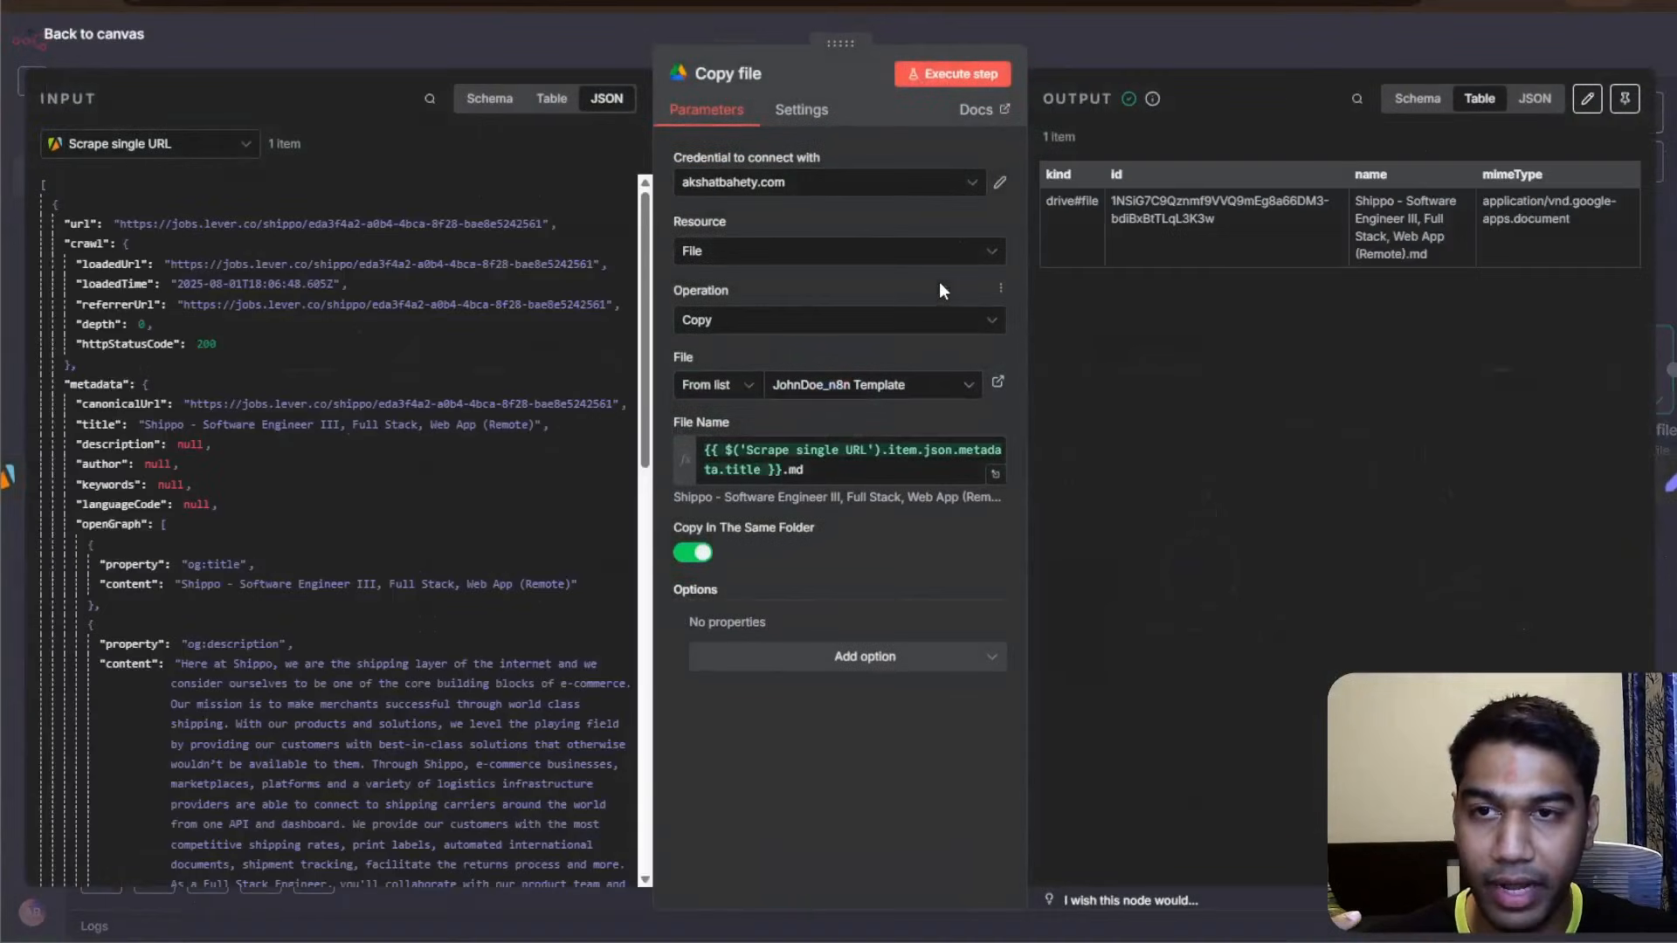
pyautogui.click(870, 186)
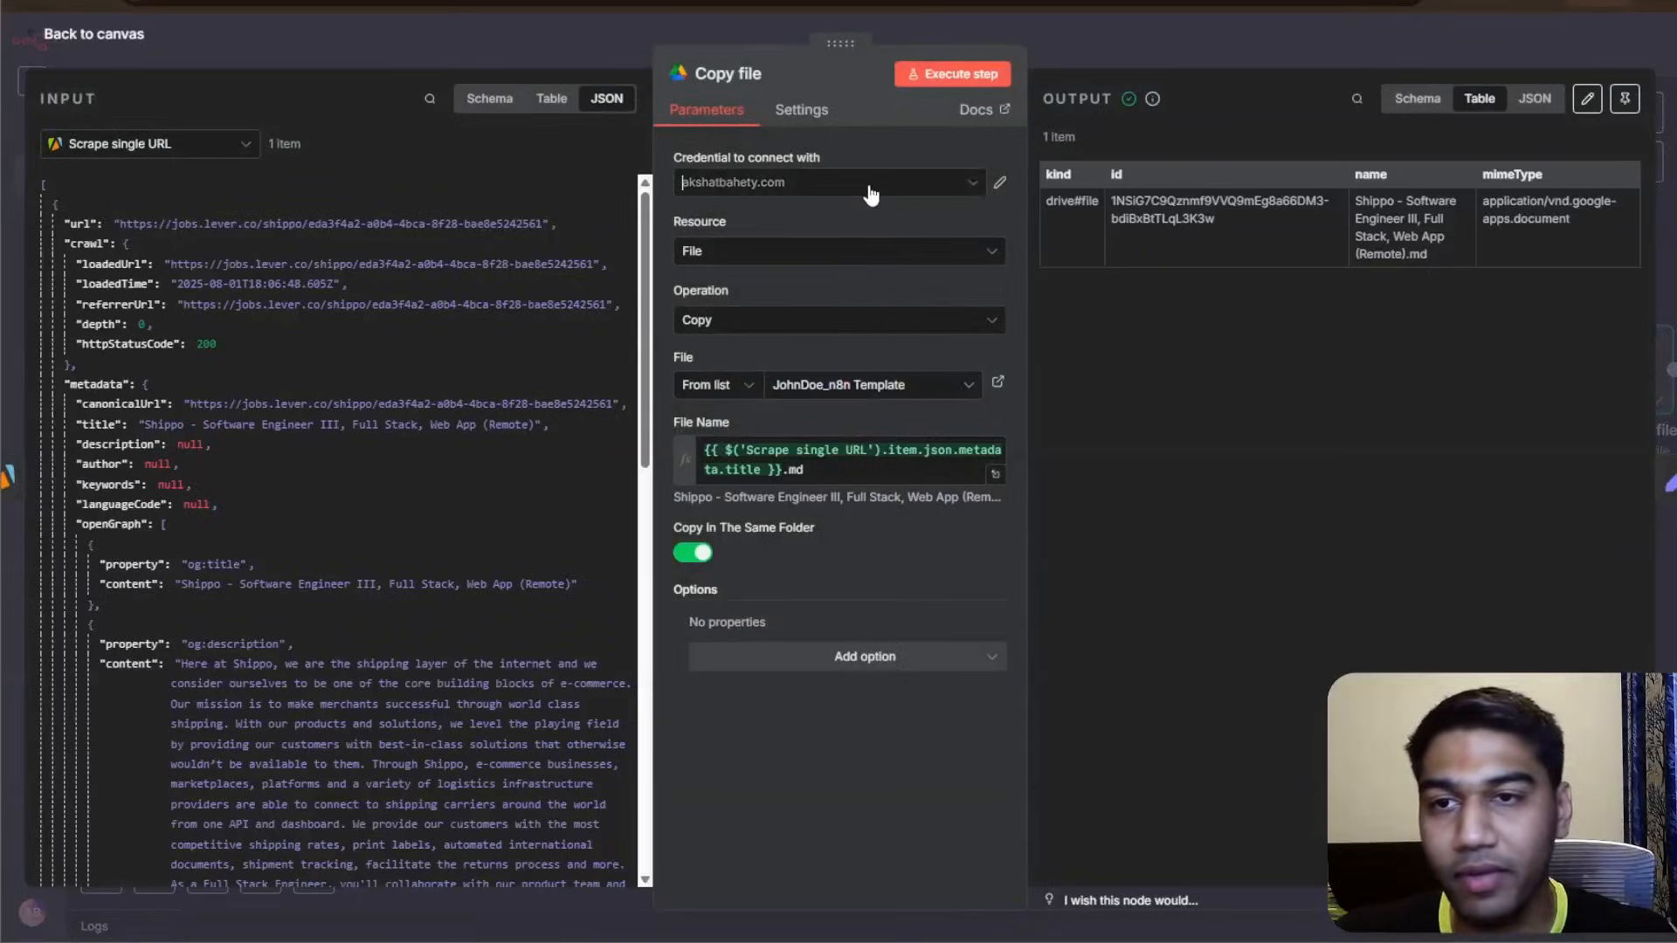
pyautogui.click(801, 285)
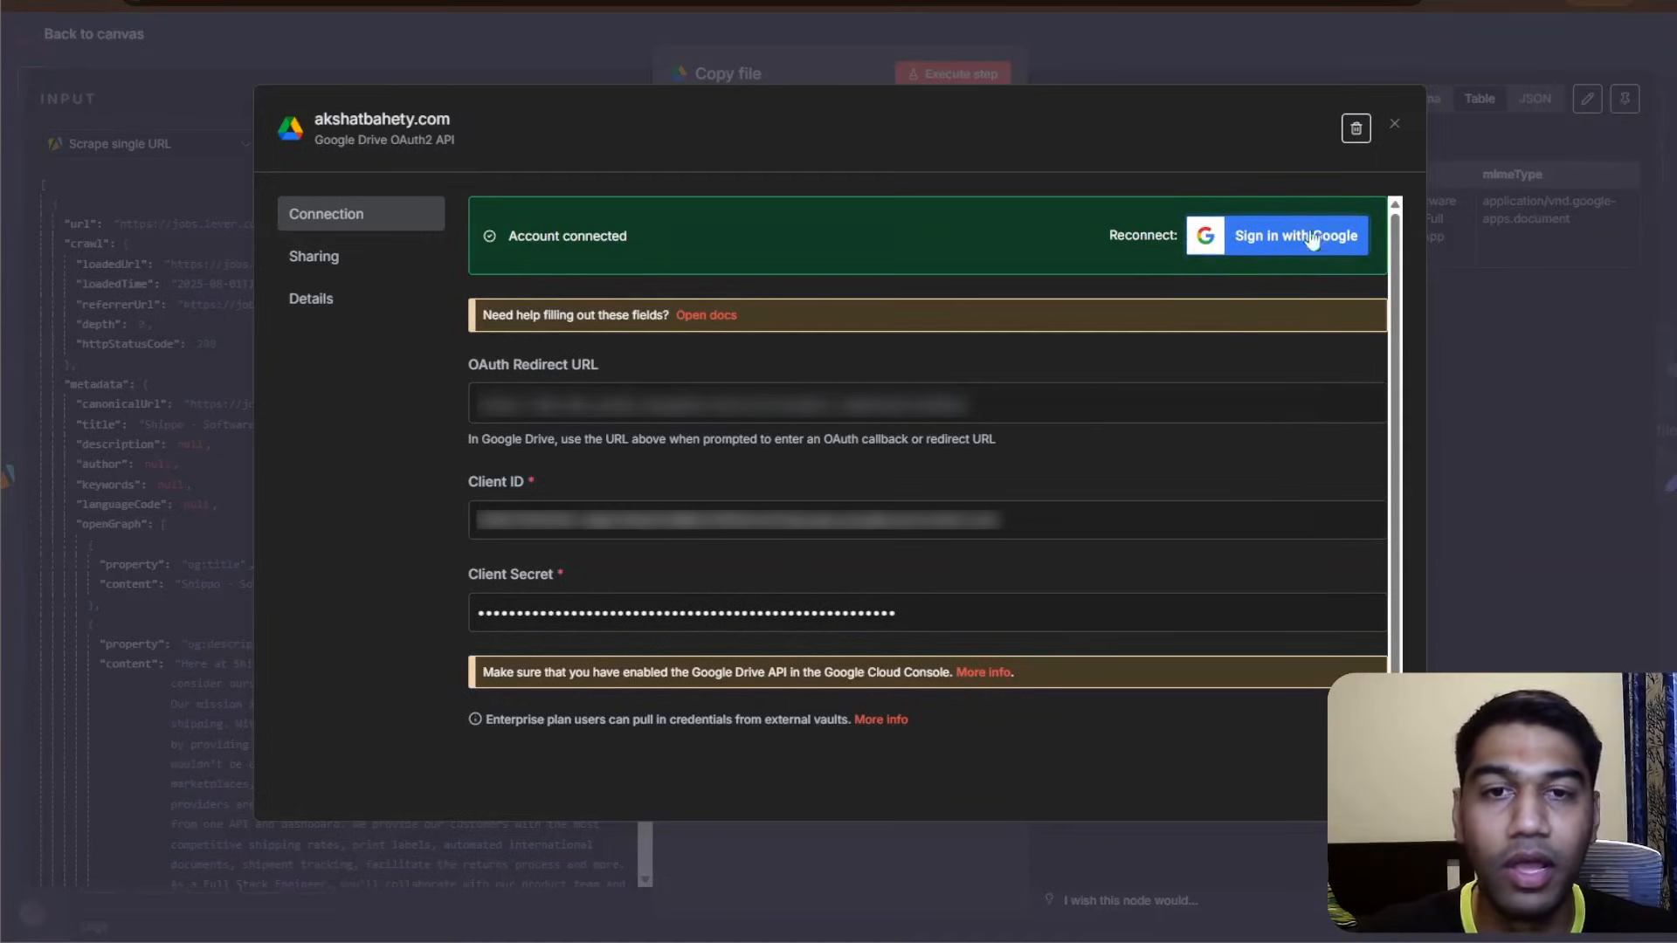
pyautogui.click(1396, 127)
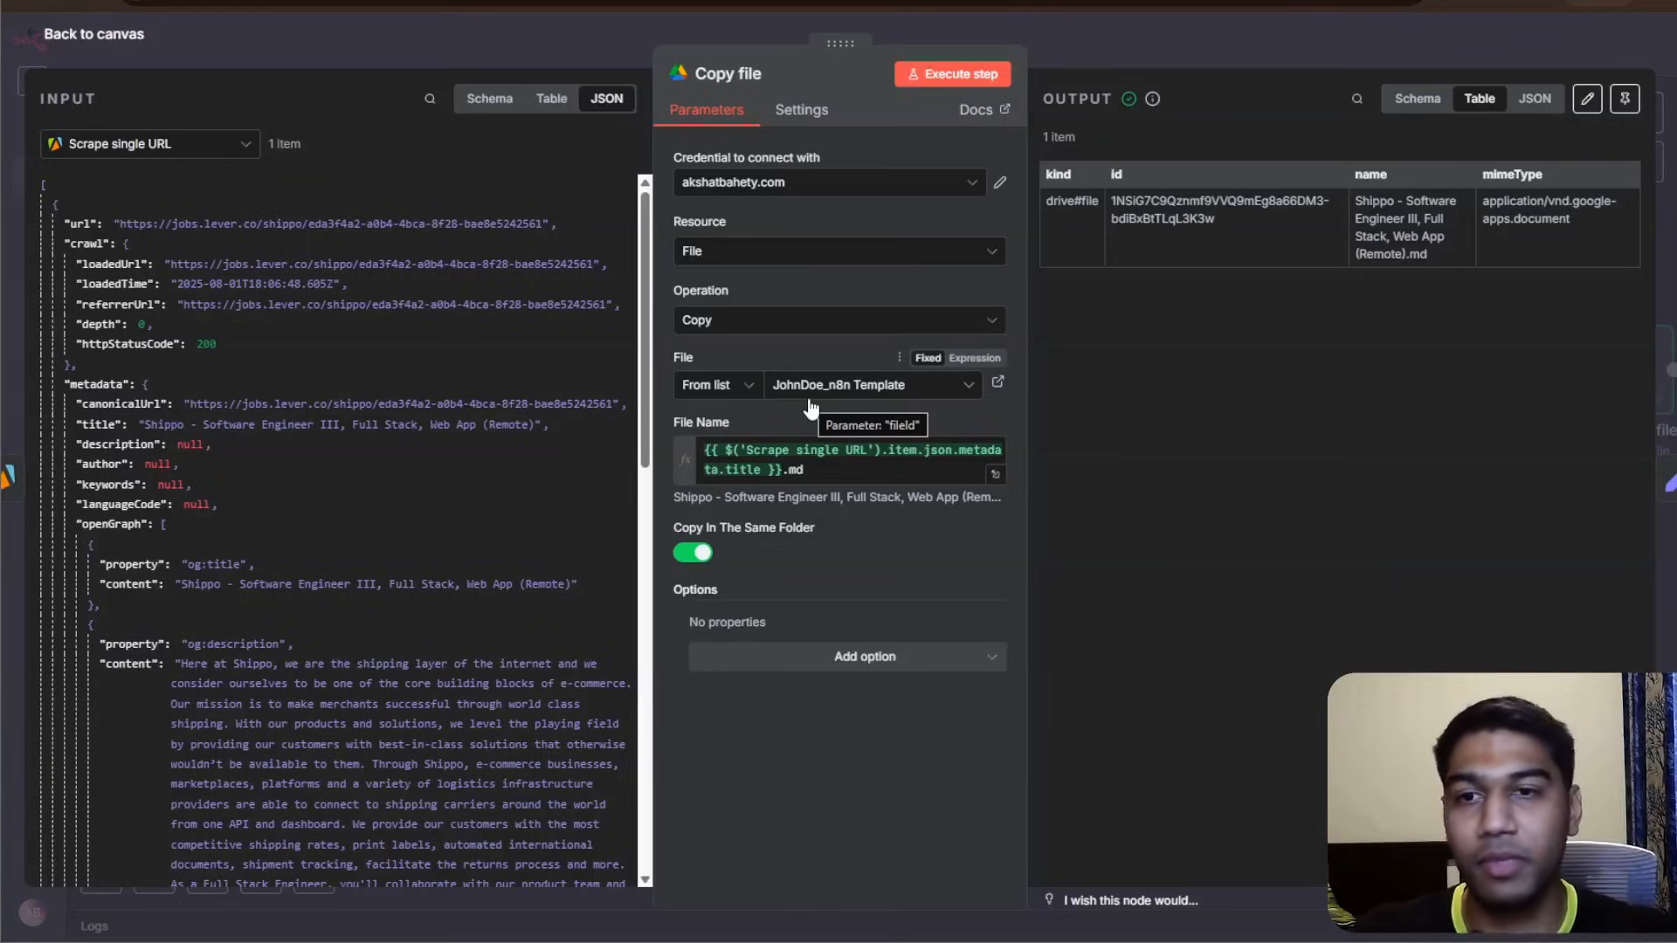
# - Check the template file selection and File Name expression of the Copy file node, and return to the canvas
pyautogui.click(847, 402)
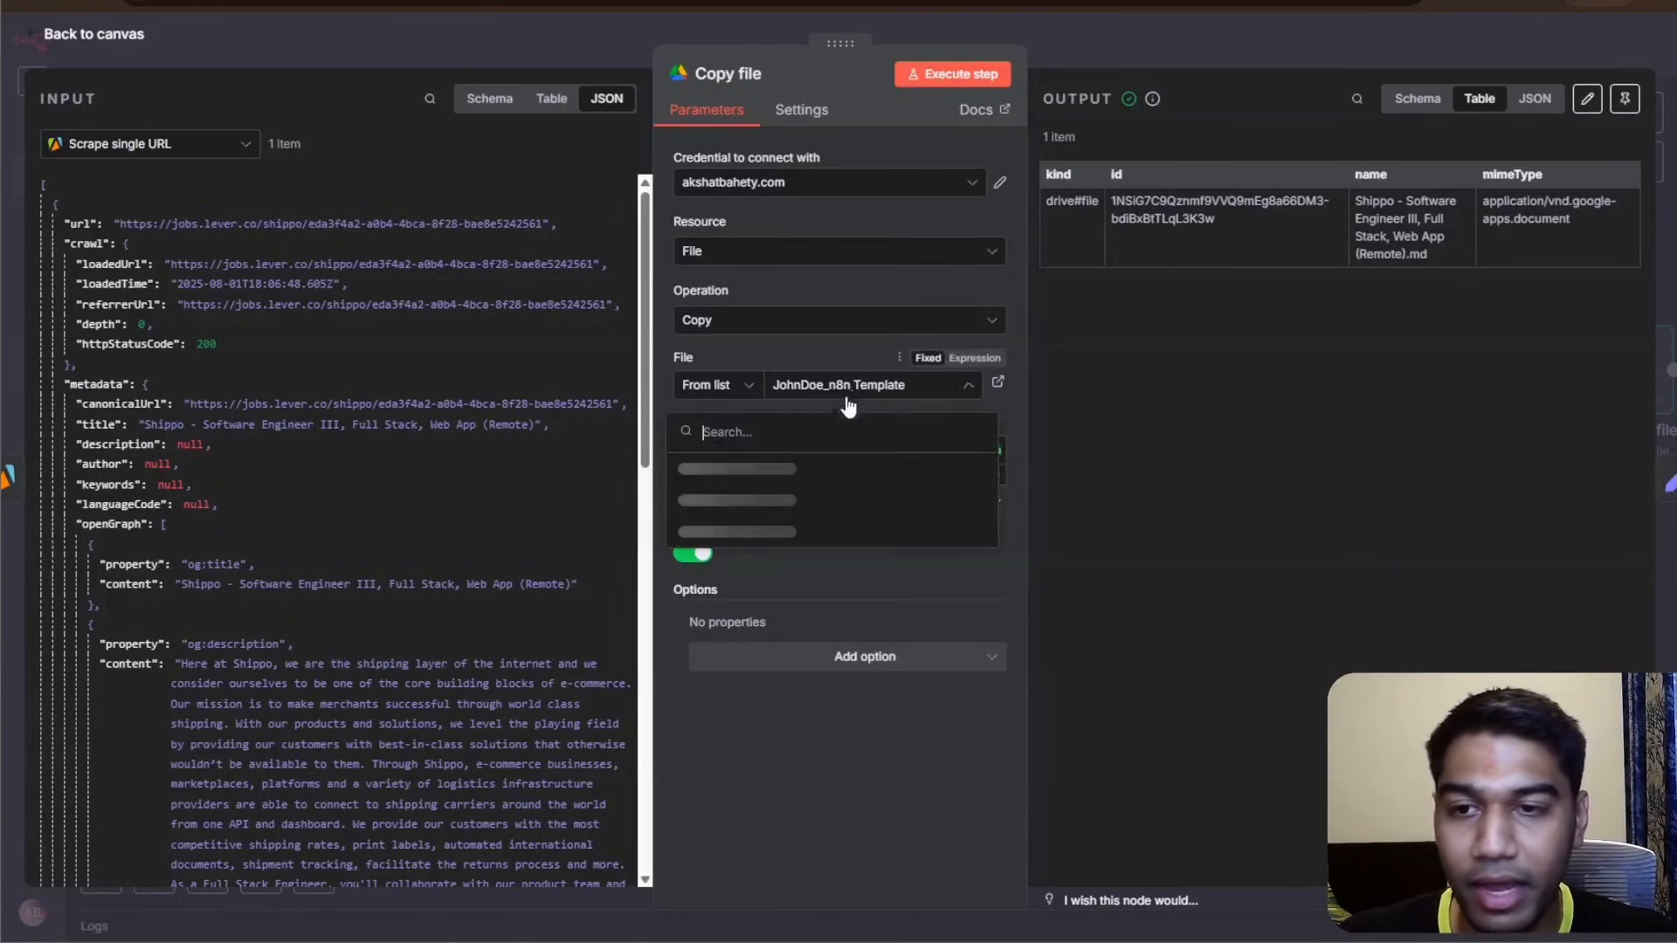
pyautogui.click(822, 760)
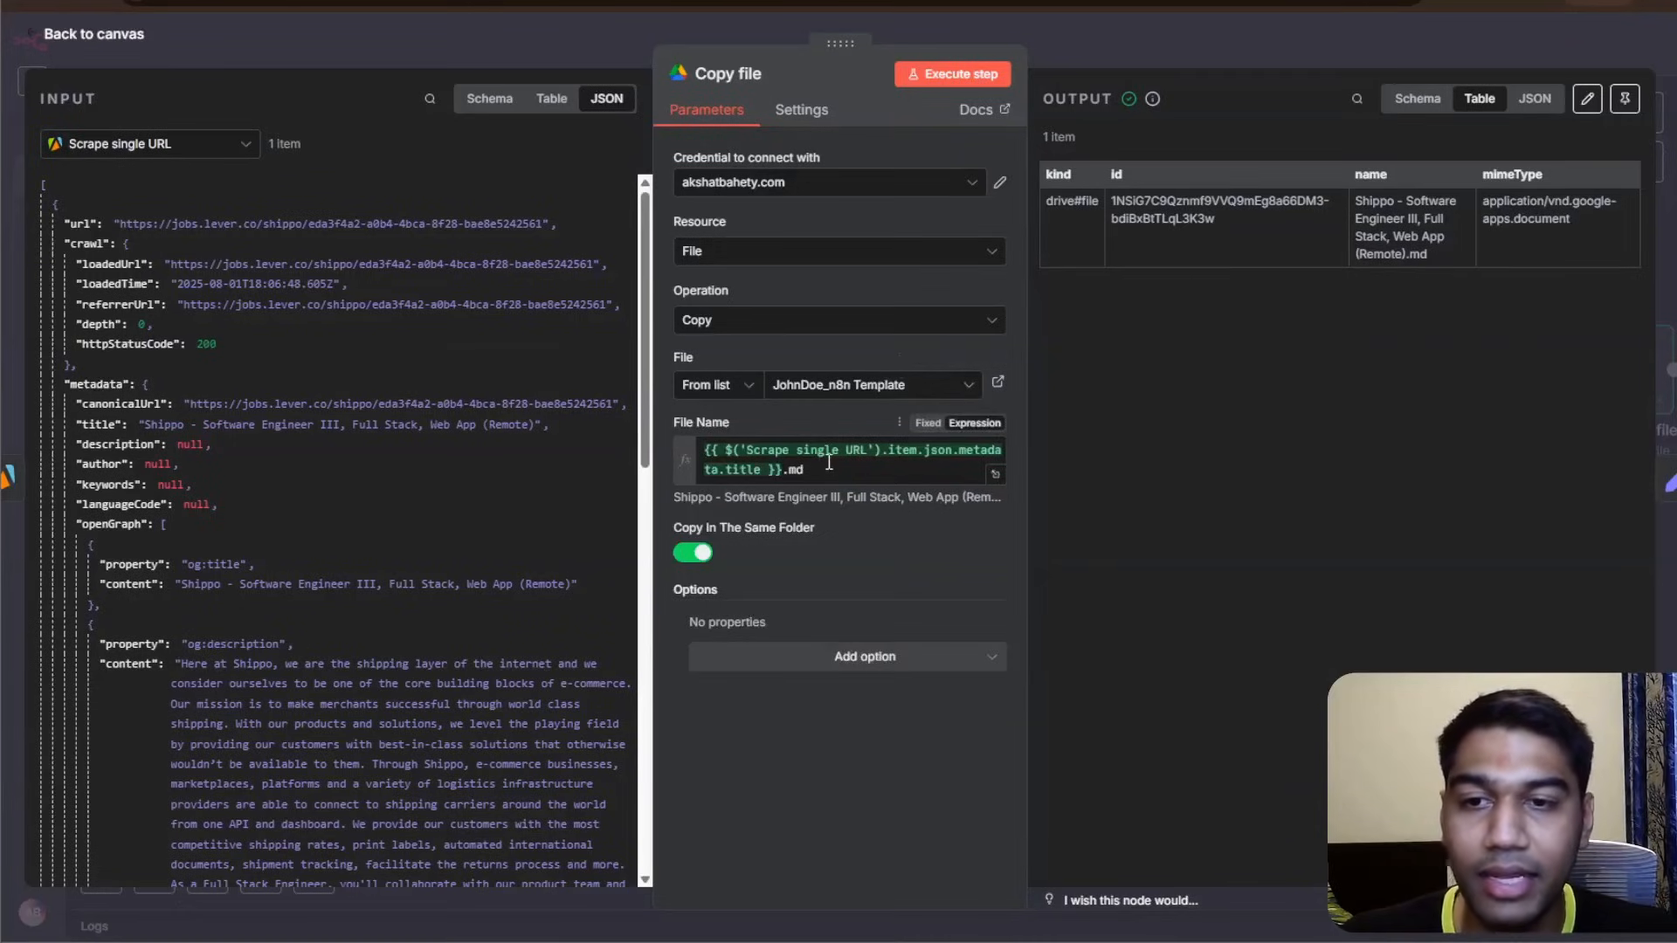
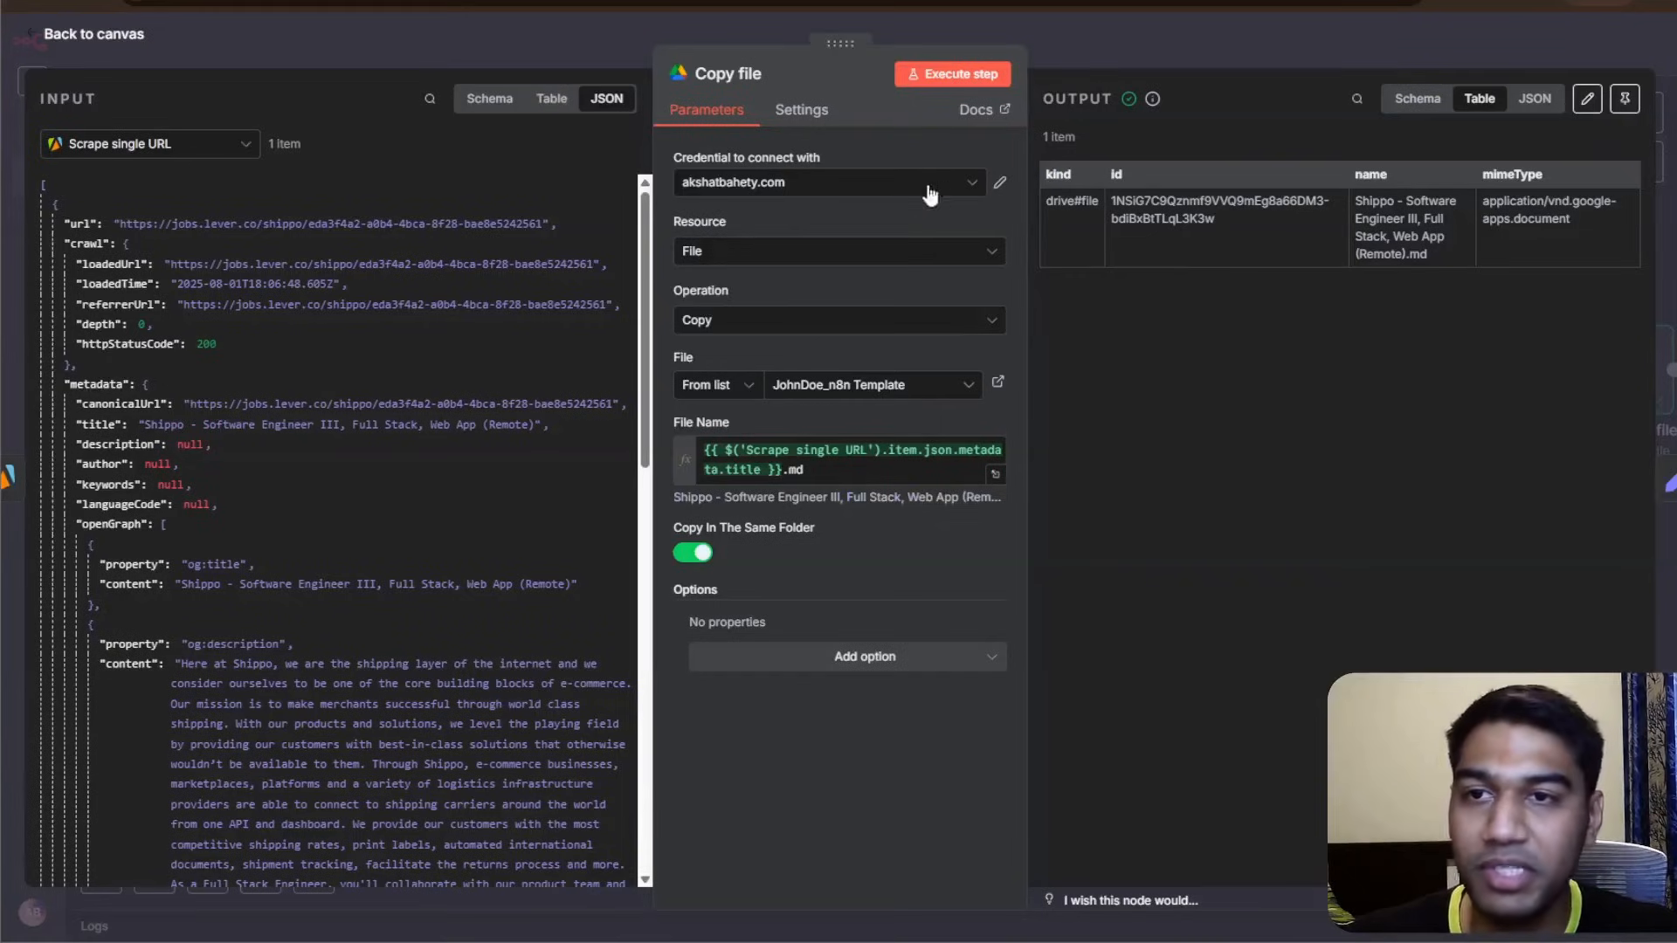
pyautogui.click(1150, 41)
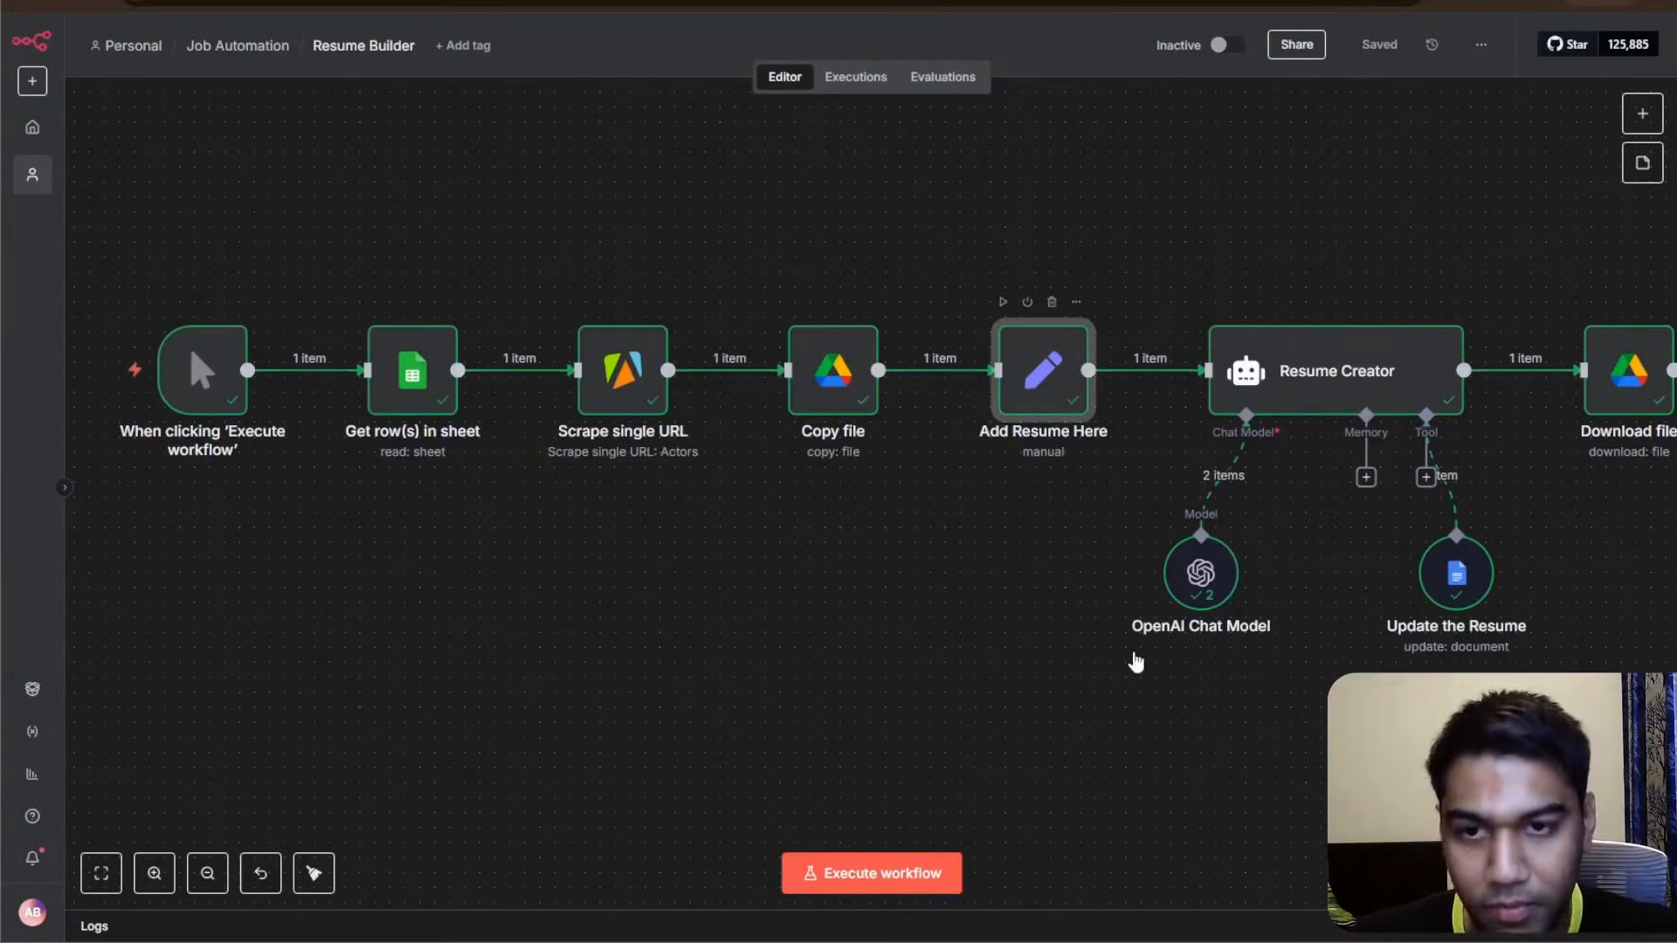
# - Review the Resume Data field of the Add Resume Here node and the {{workexperience1}} placeholder in the resume template document
pyautogui.doubleClick(1043, 371)
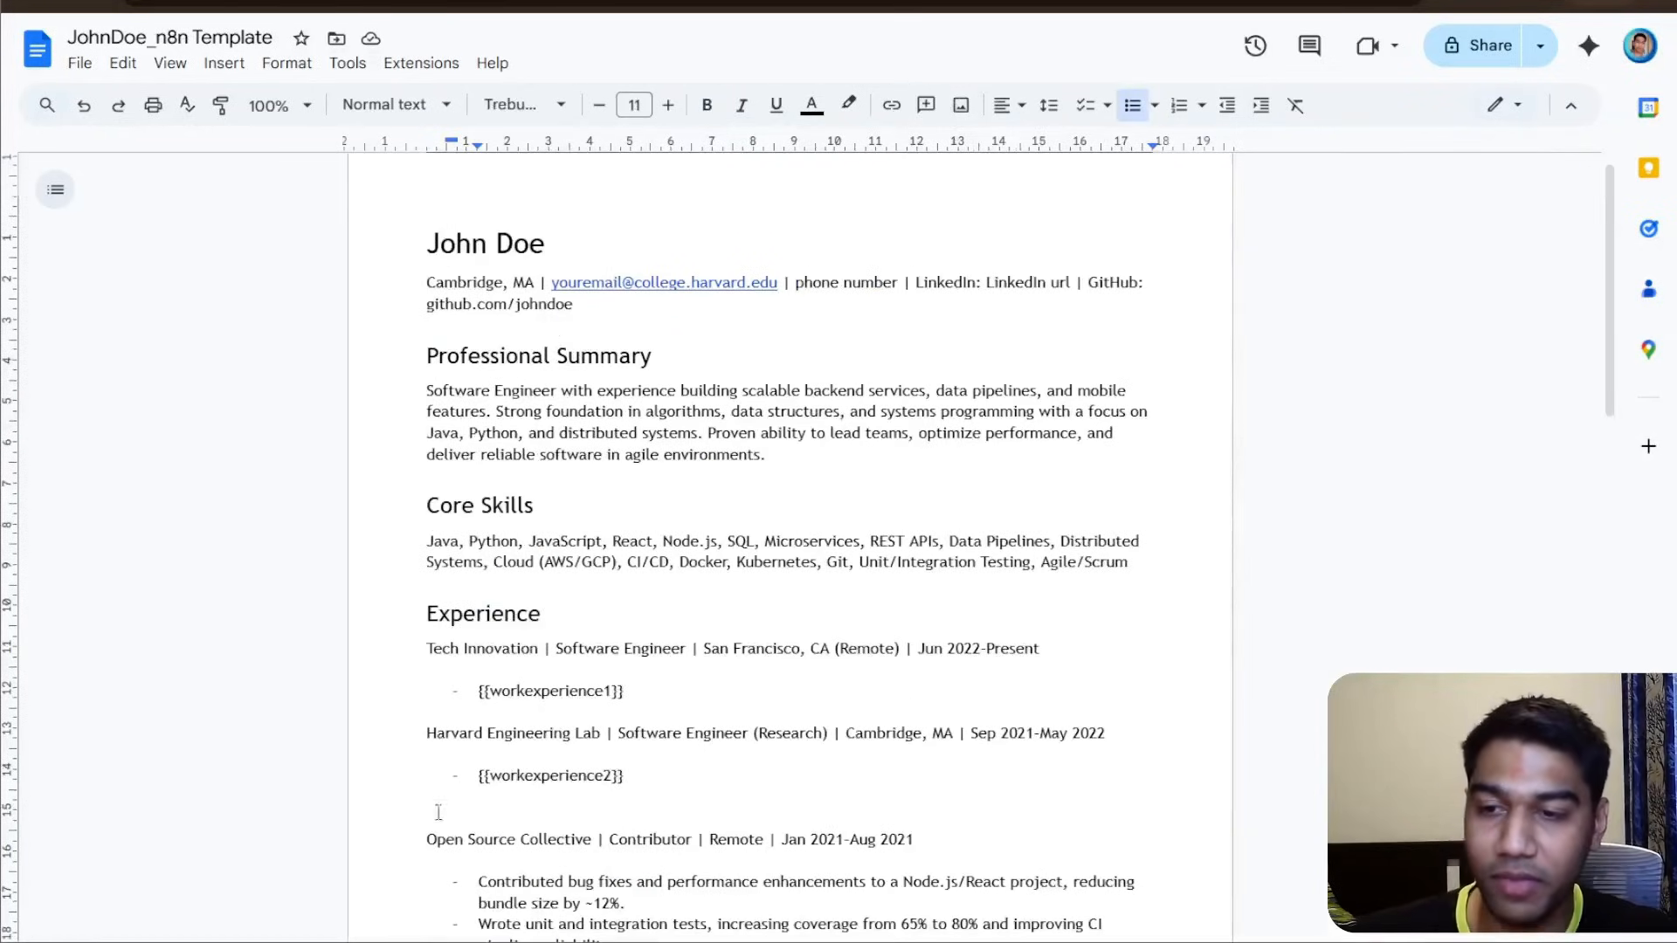
pyautogui.moveTo(436, 671); pyautogui.dragTo(640, 684)
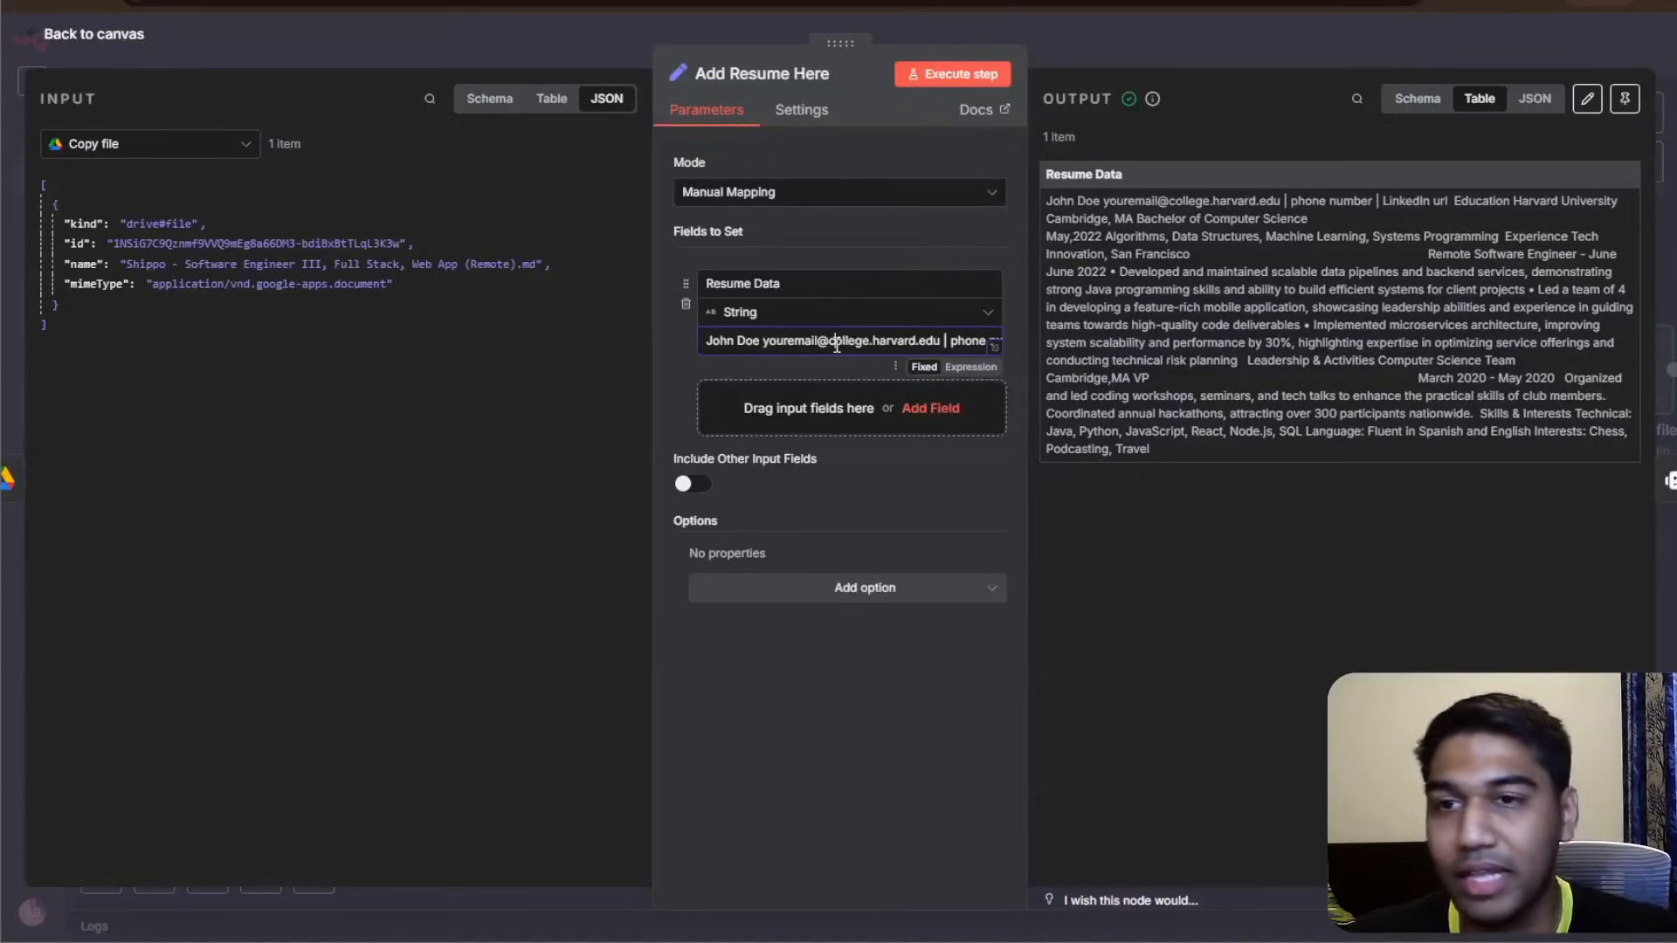
pyautogui.click(1337, 65)
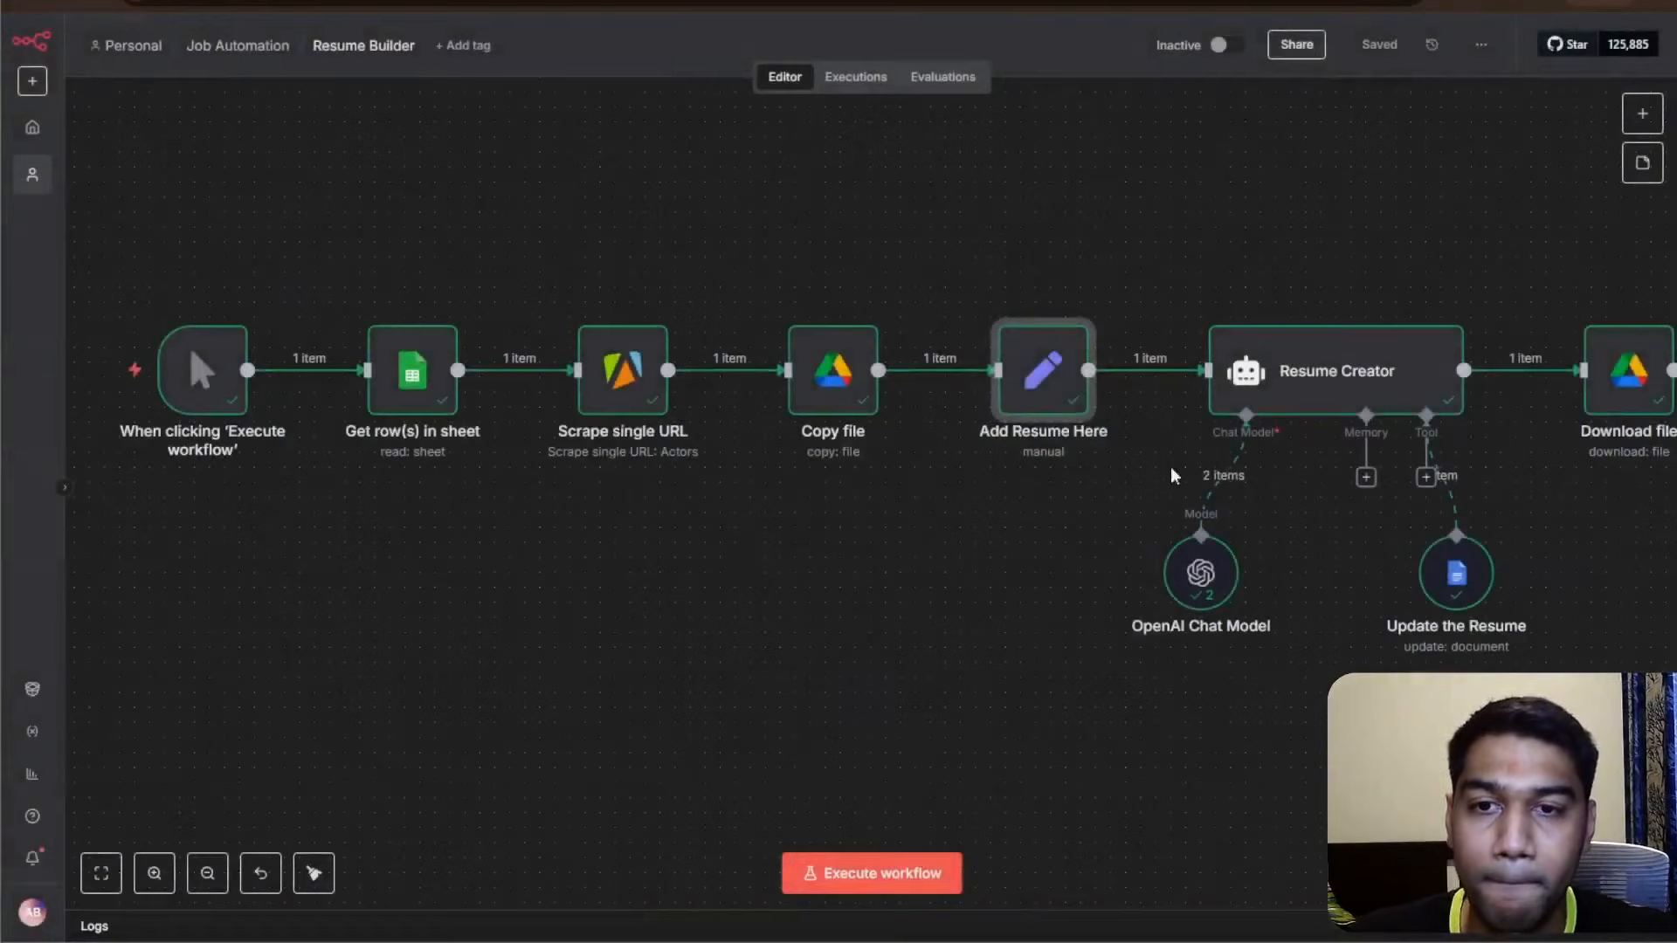
# - Trace the Resume Builder flow from Copy file through Update the Resume, Download file and Upload file to the Update row in sheet node
pyautogui.moveTo(1018, 530); pyautogui.dragTo(742, 517)
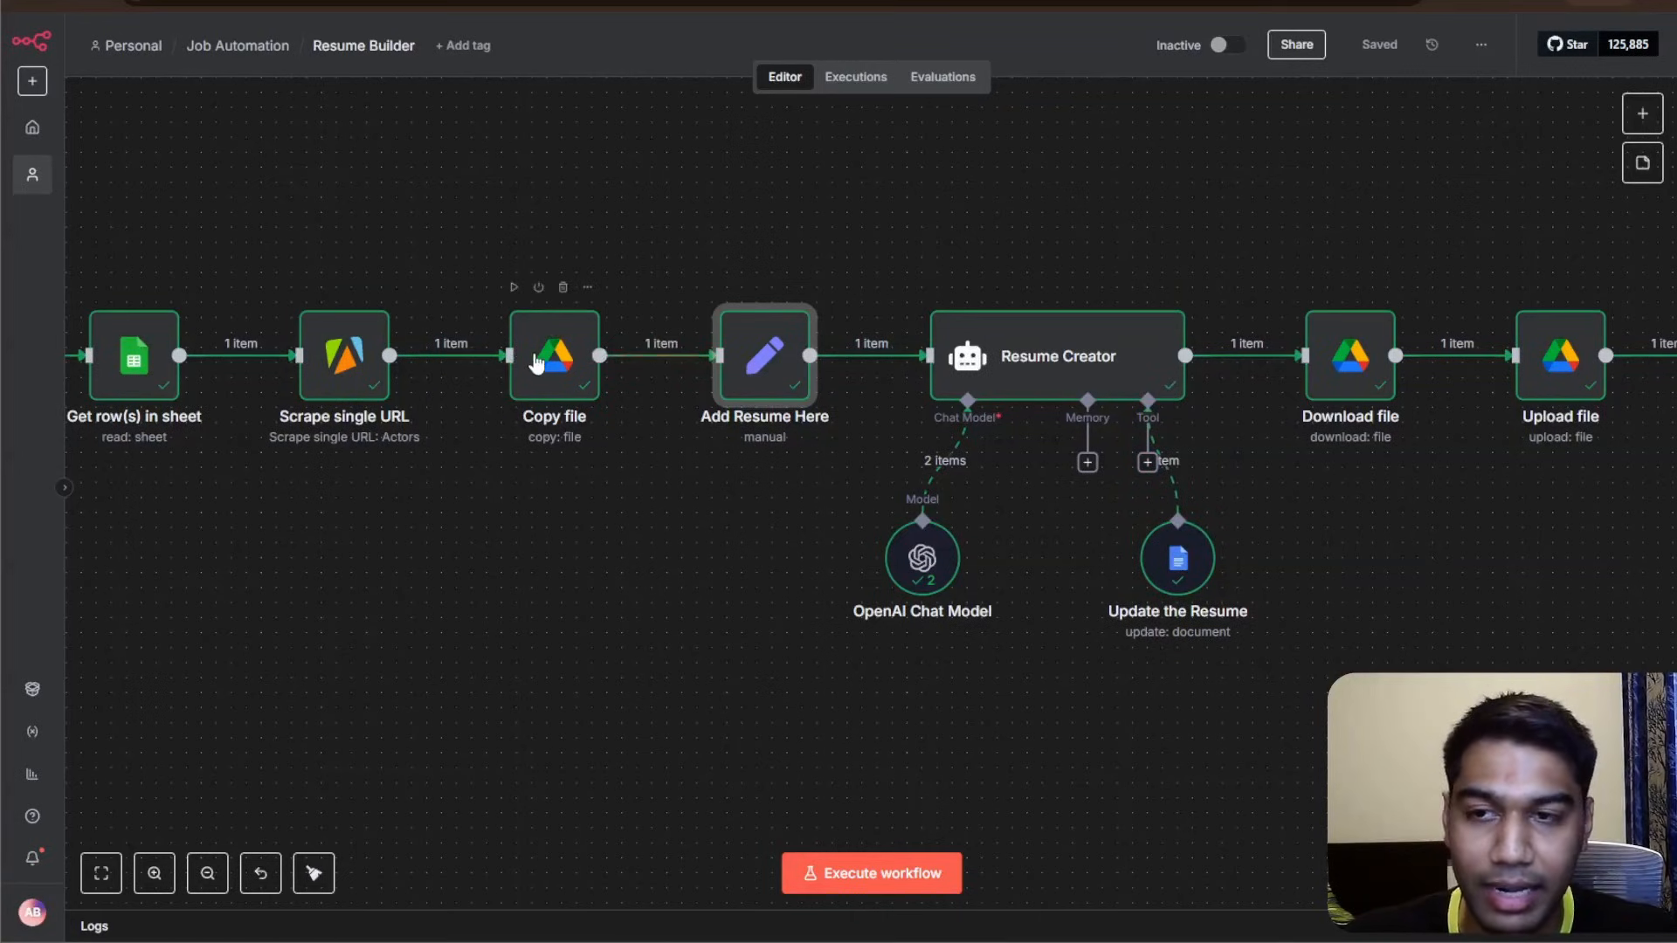
pyautogui.click(537, 362)
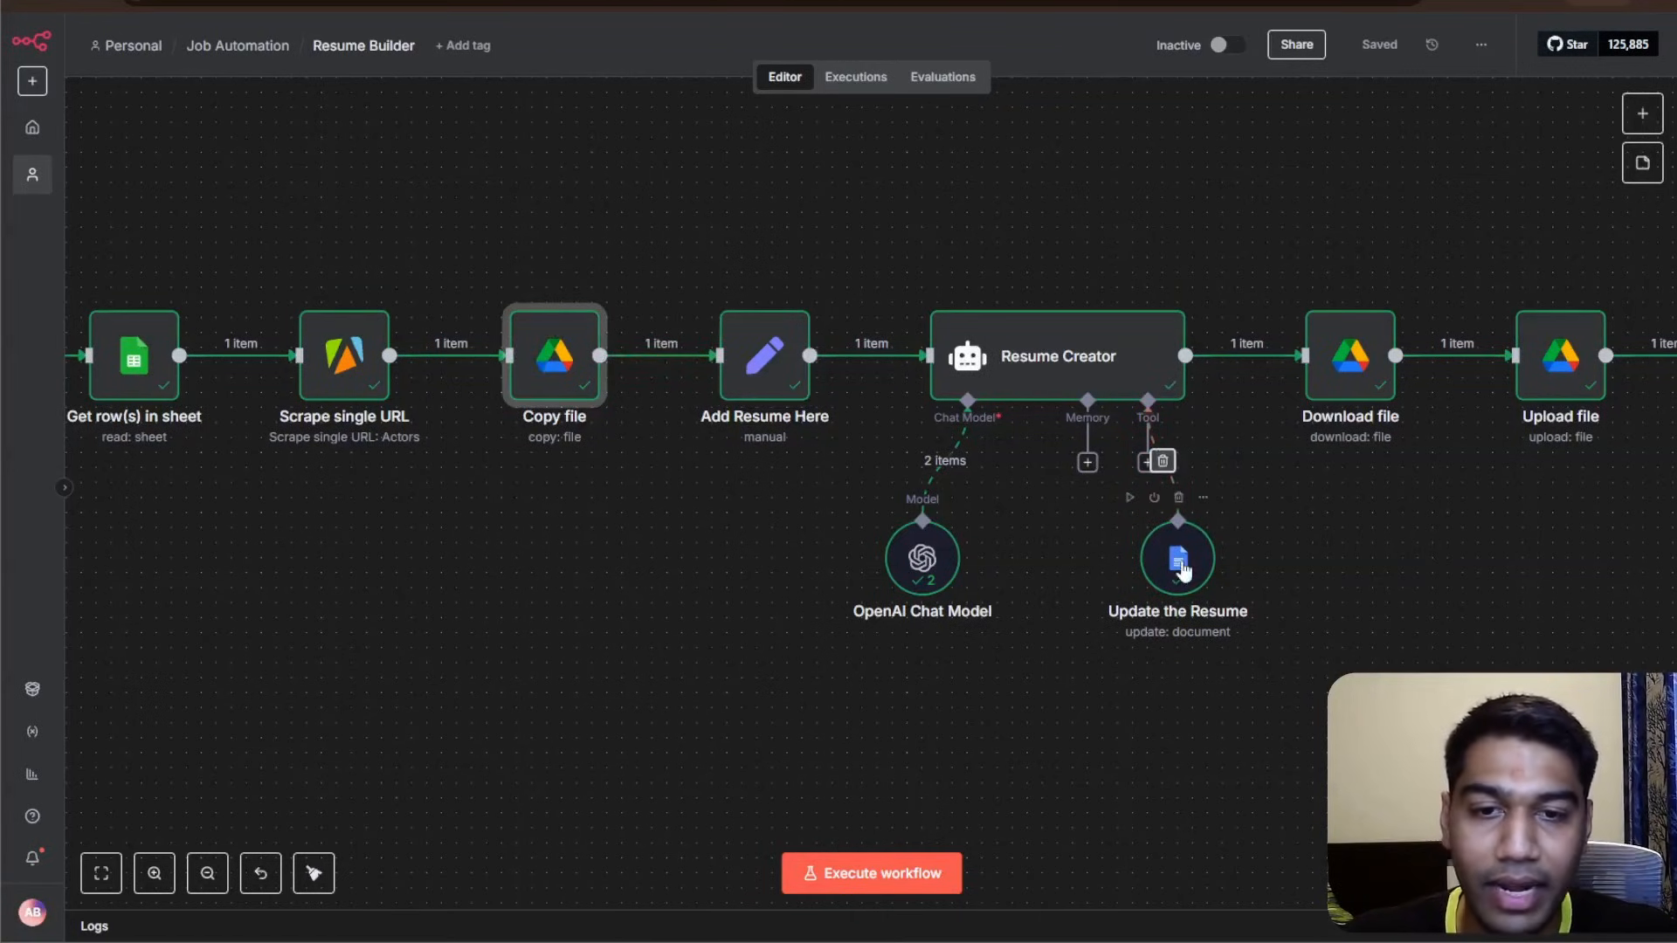
pyautogui.click(1178, 566)
pyautogui.moveTo(1336, 524); pyautogui.dragTo(1060, 513)
pyautogui.click(1059, 377)
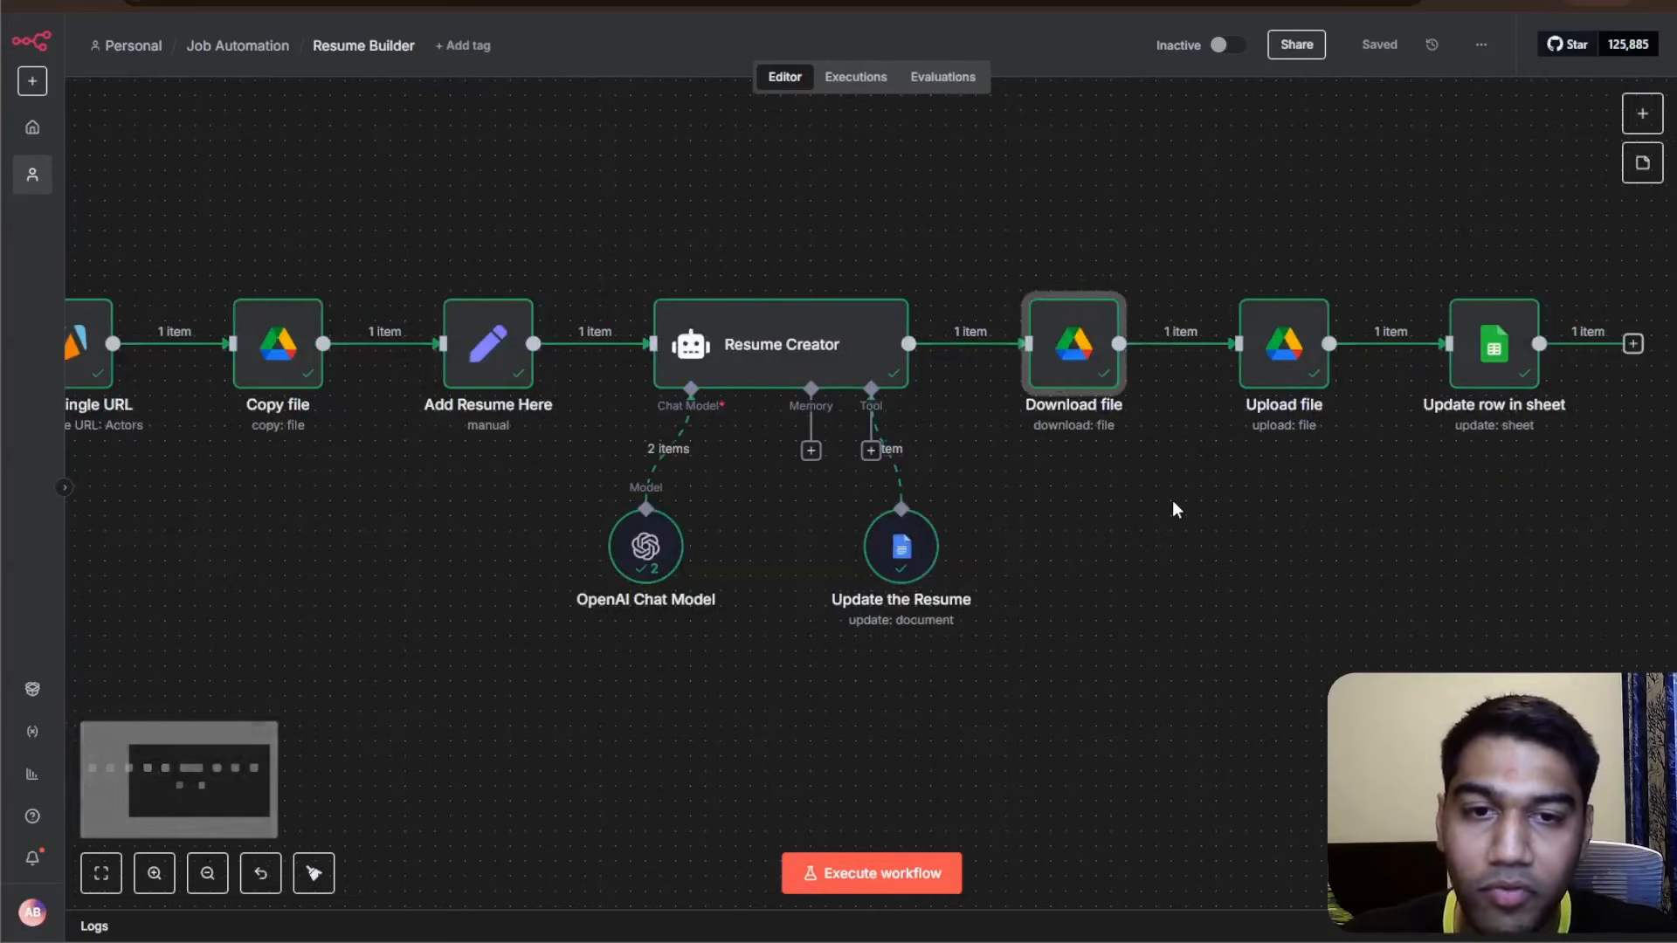
pyautogui.moveTo(1278, 502); pyautogui.dragTo(1249, 556)
pyautogui.click(1294, 434)
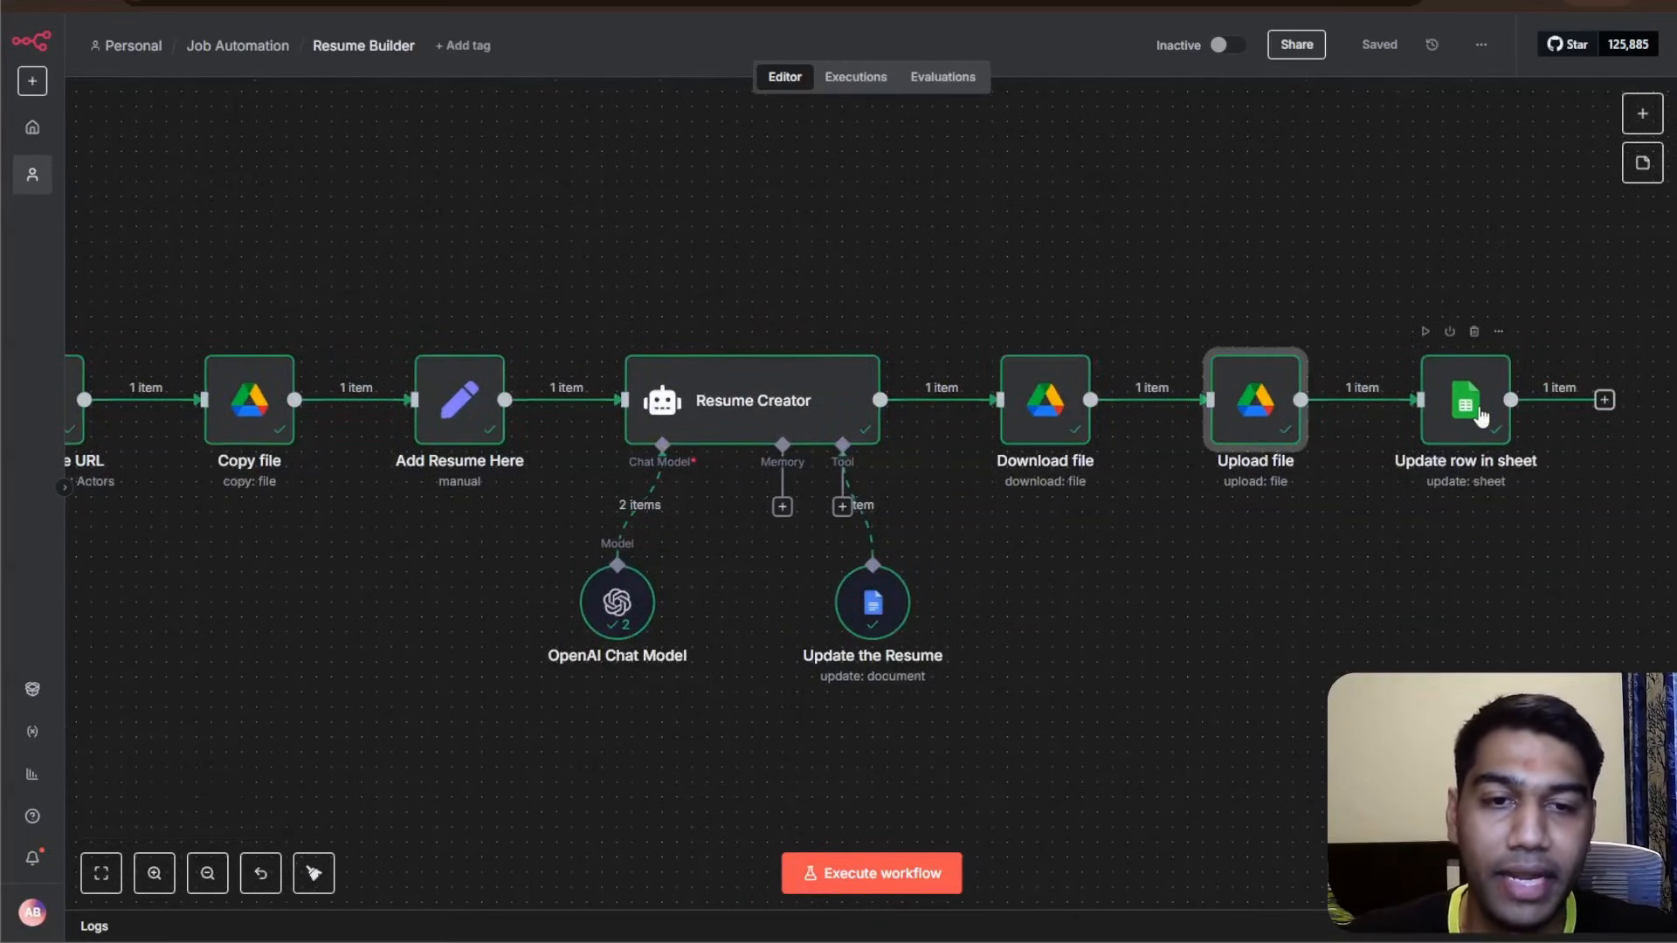
pyautogui.click(1482, 416)
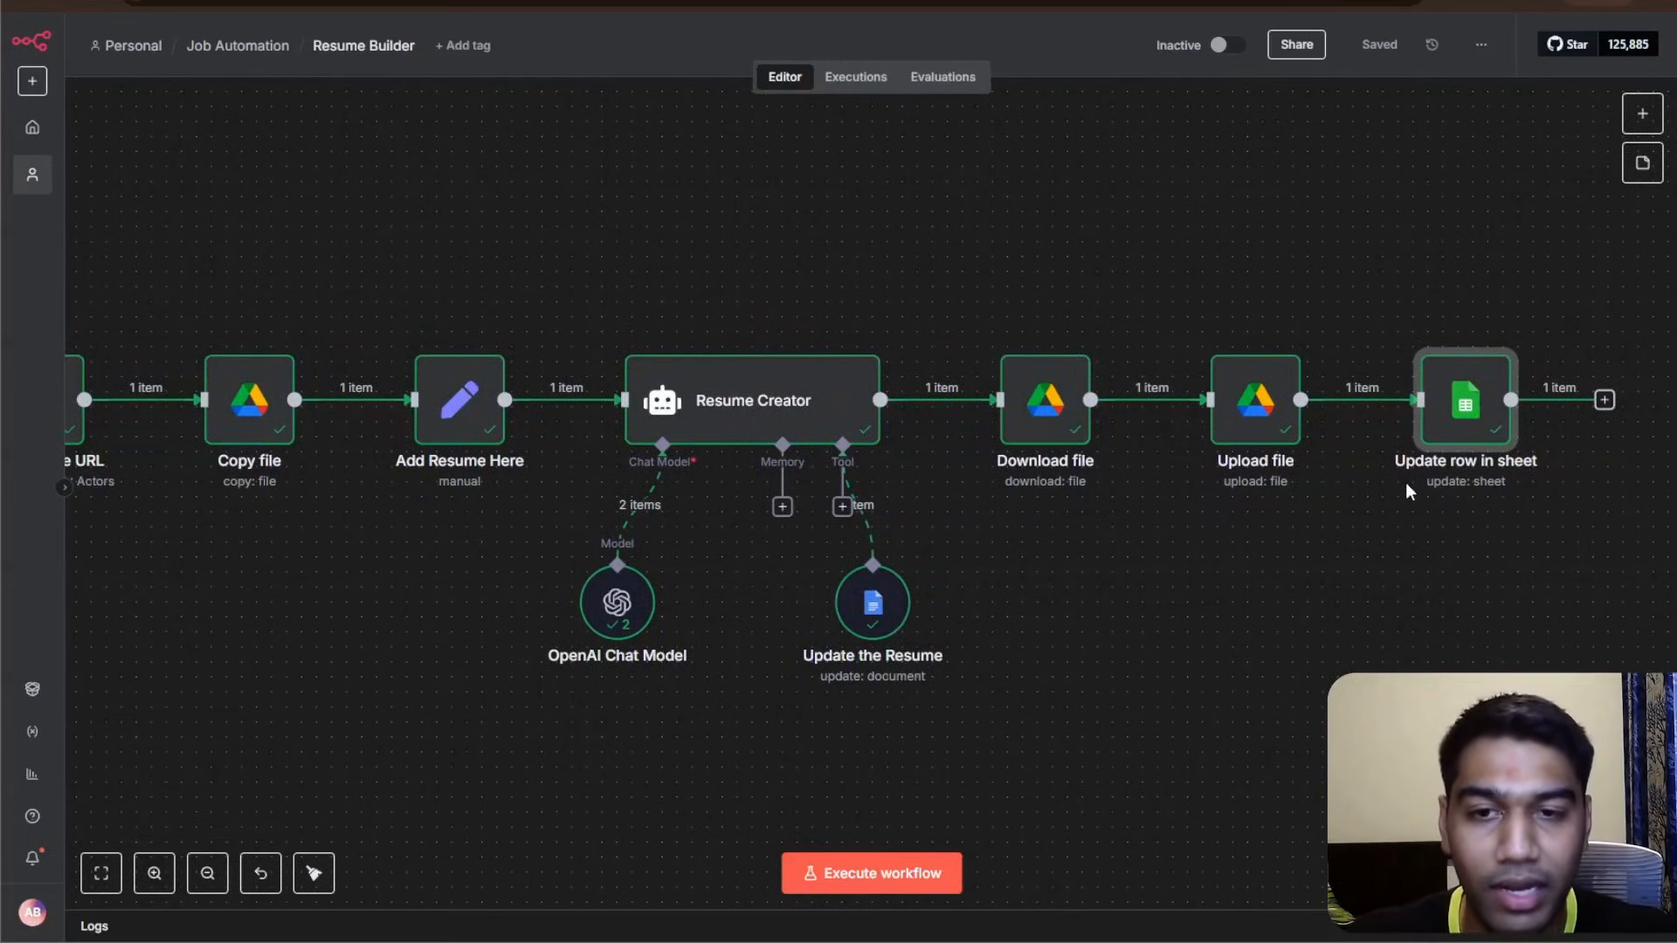
# - Check the settings of the Download file and Upload file nodes and view the n8n Resume folder in Google Drive, closing without changes
pyautogui.doubleClick(1065, 392)
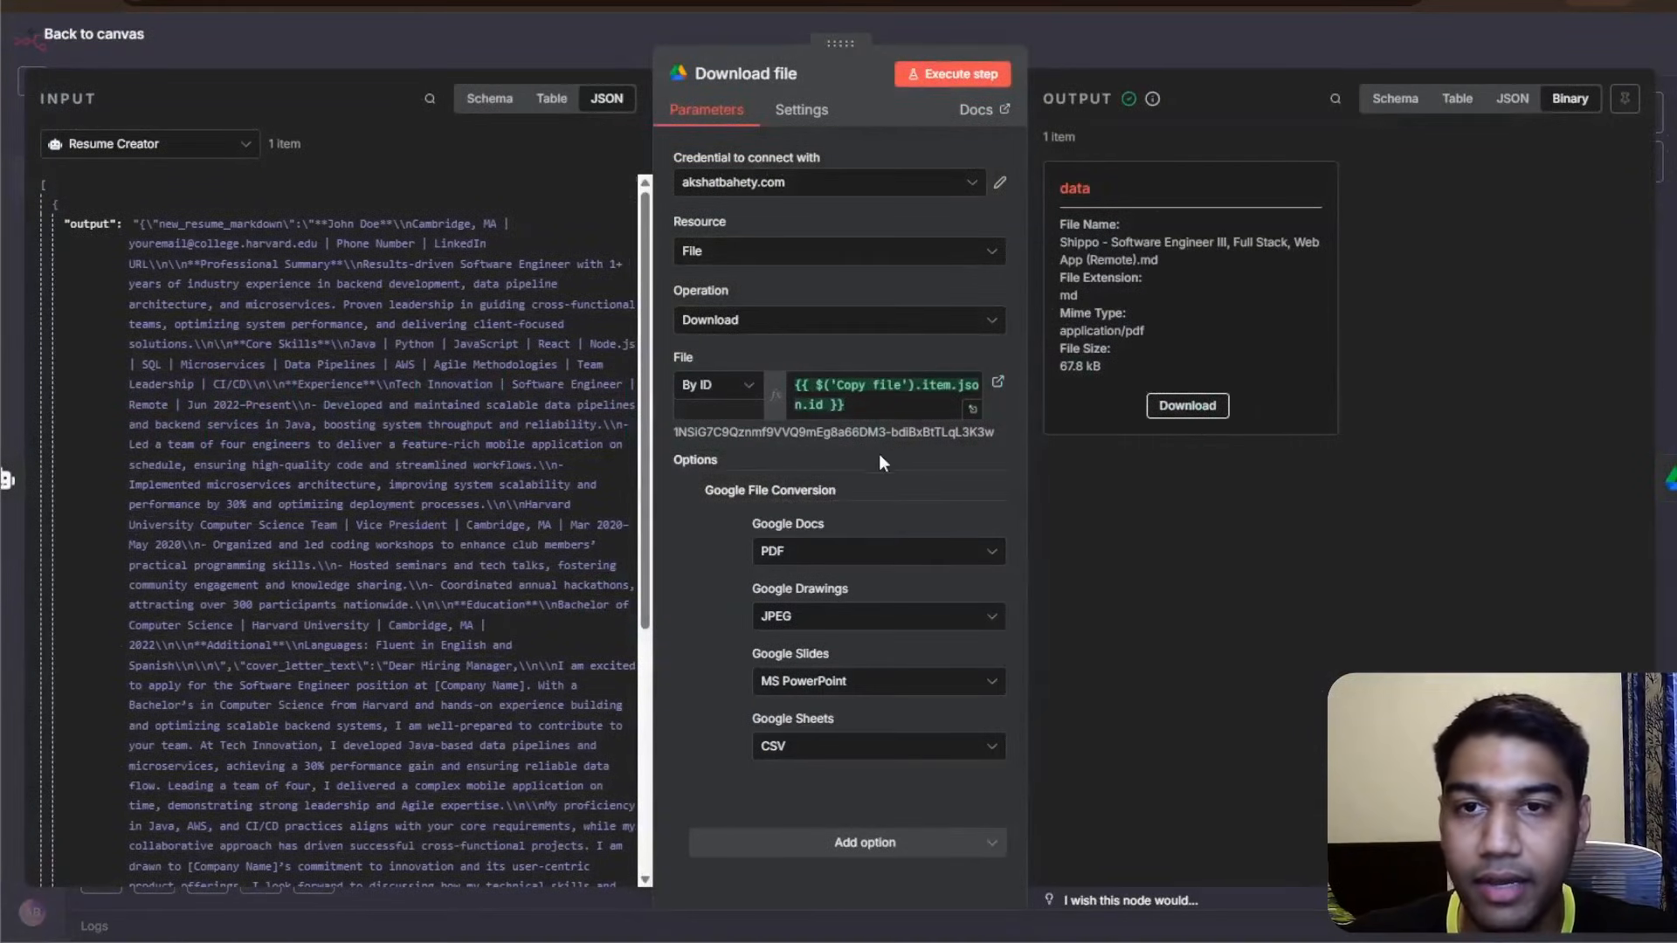
pyautogui.click(1134, 70)
pyautogui.doubleClick(1258, 384)
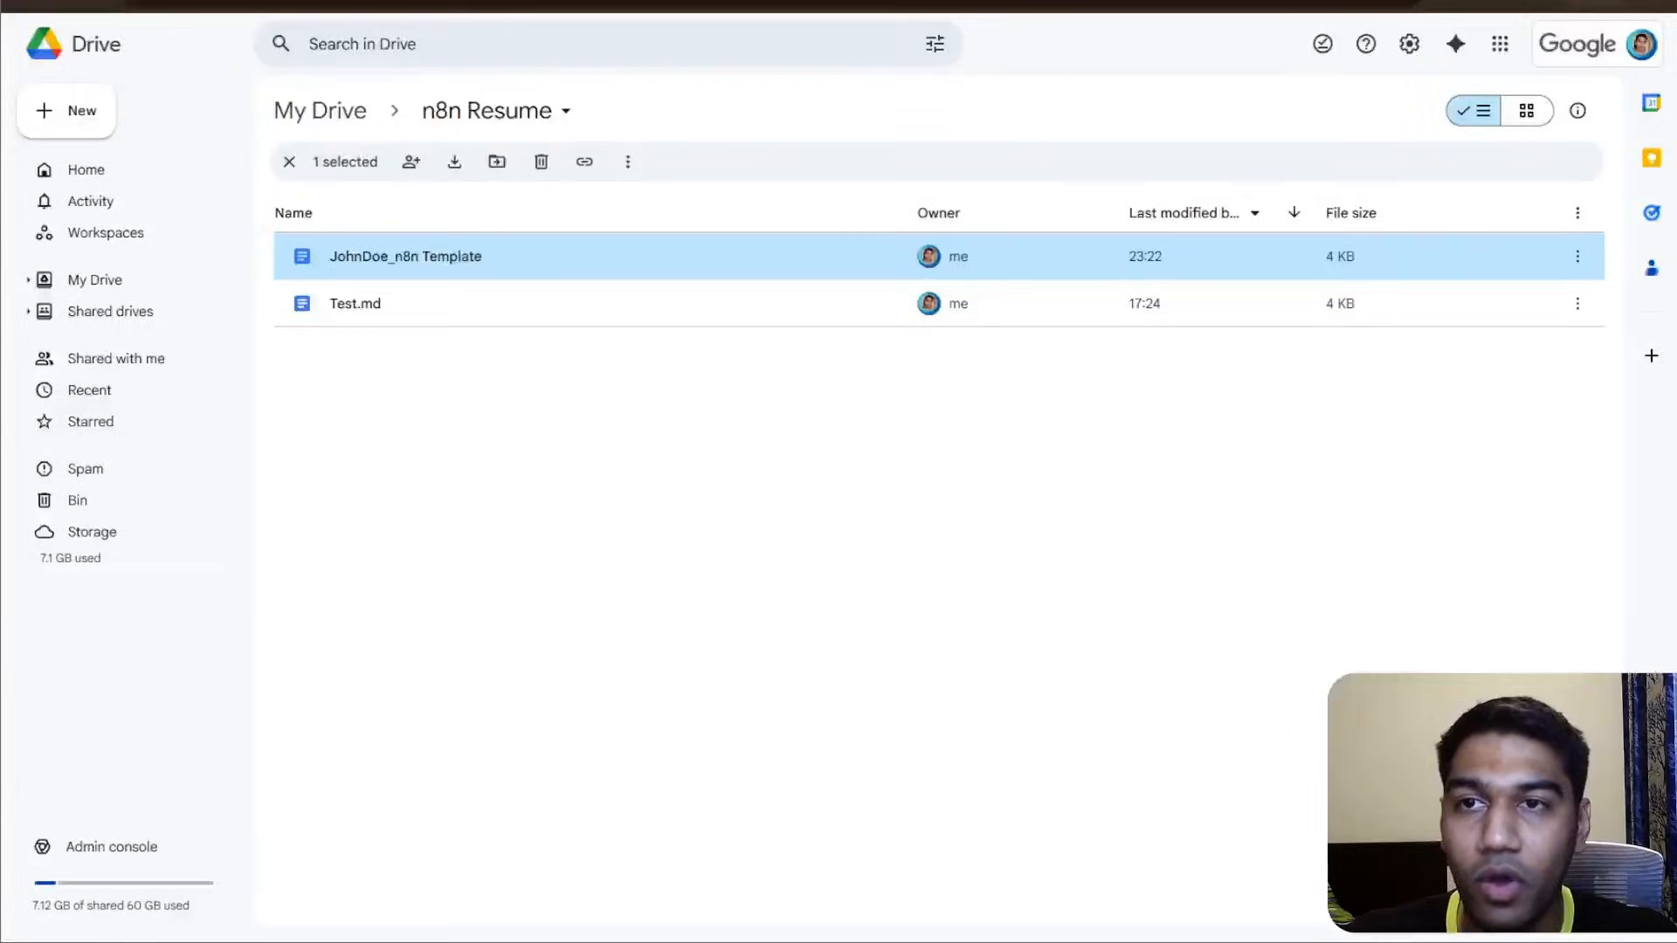
pyautogui.click(436, 338)
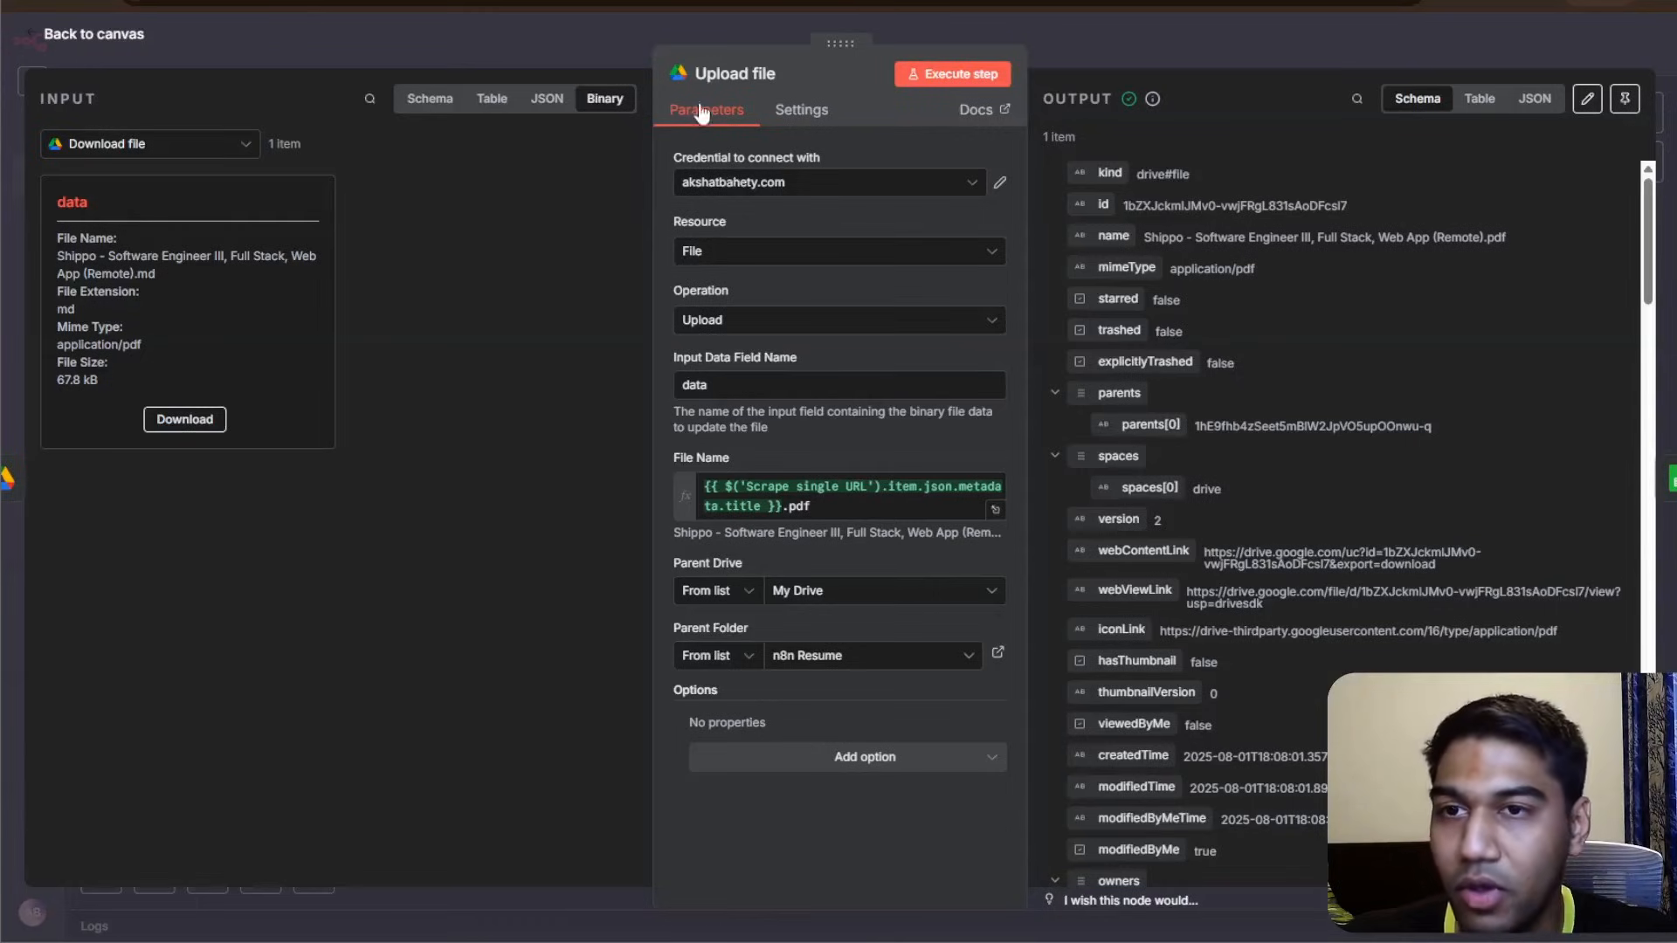
pyautogui.click(644, 62)
# - Rename the Copy file node to "Create a Resume Copy"
pyautogui.moveTo(289, 437); pyautogui.dragTo(818, 450)
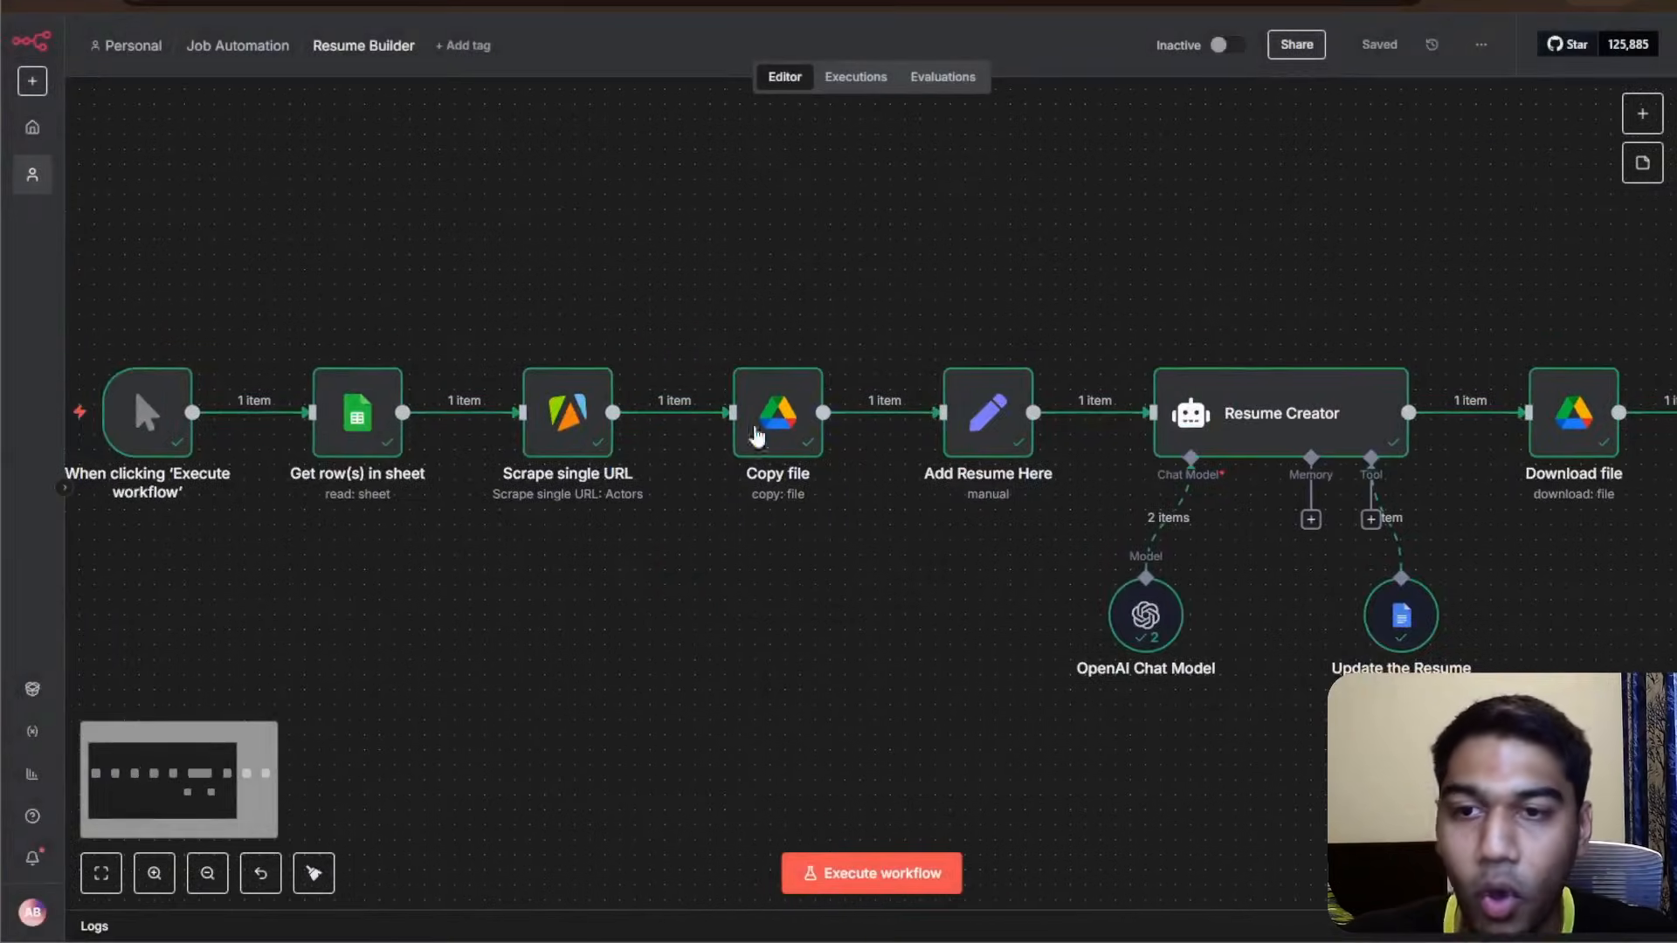
pyautogui.rightClick(797, 407)
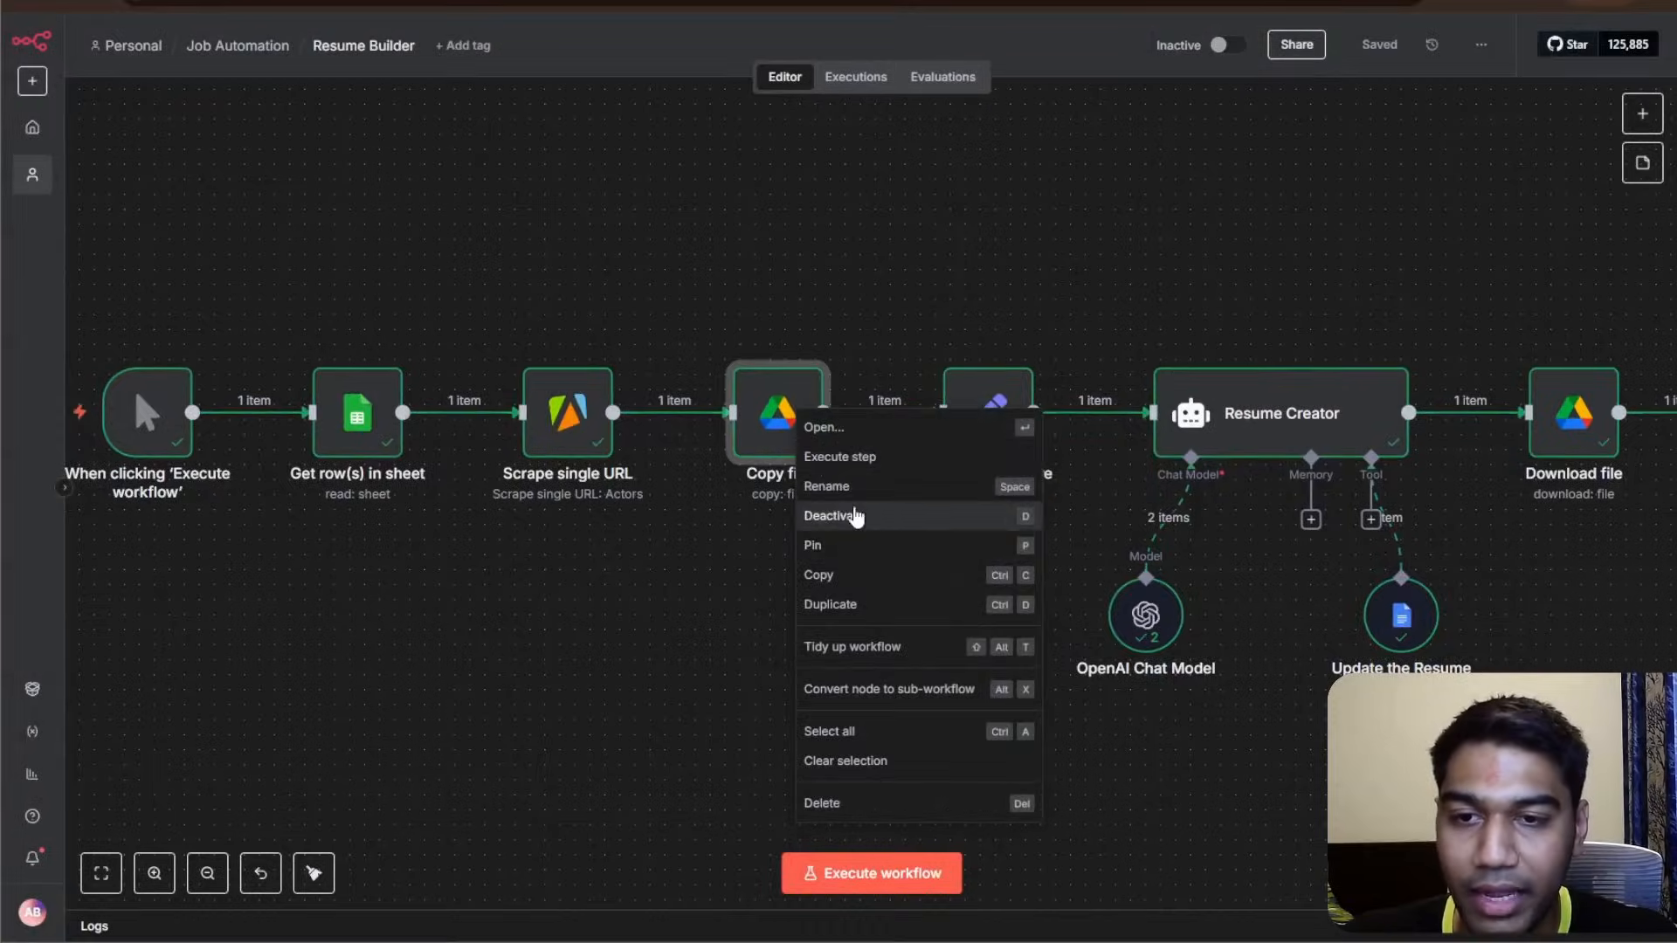
pyautogui.click(836, 486)
pyautogui.write('Re')
pyautogui.press('BackSpace')
pyautogui.press('BackSpace')
pyautogui.write('C')
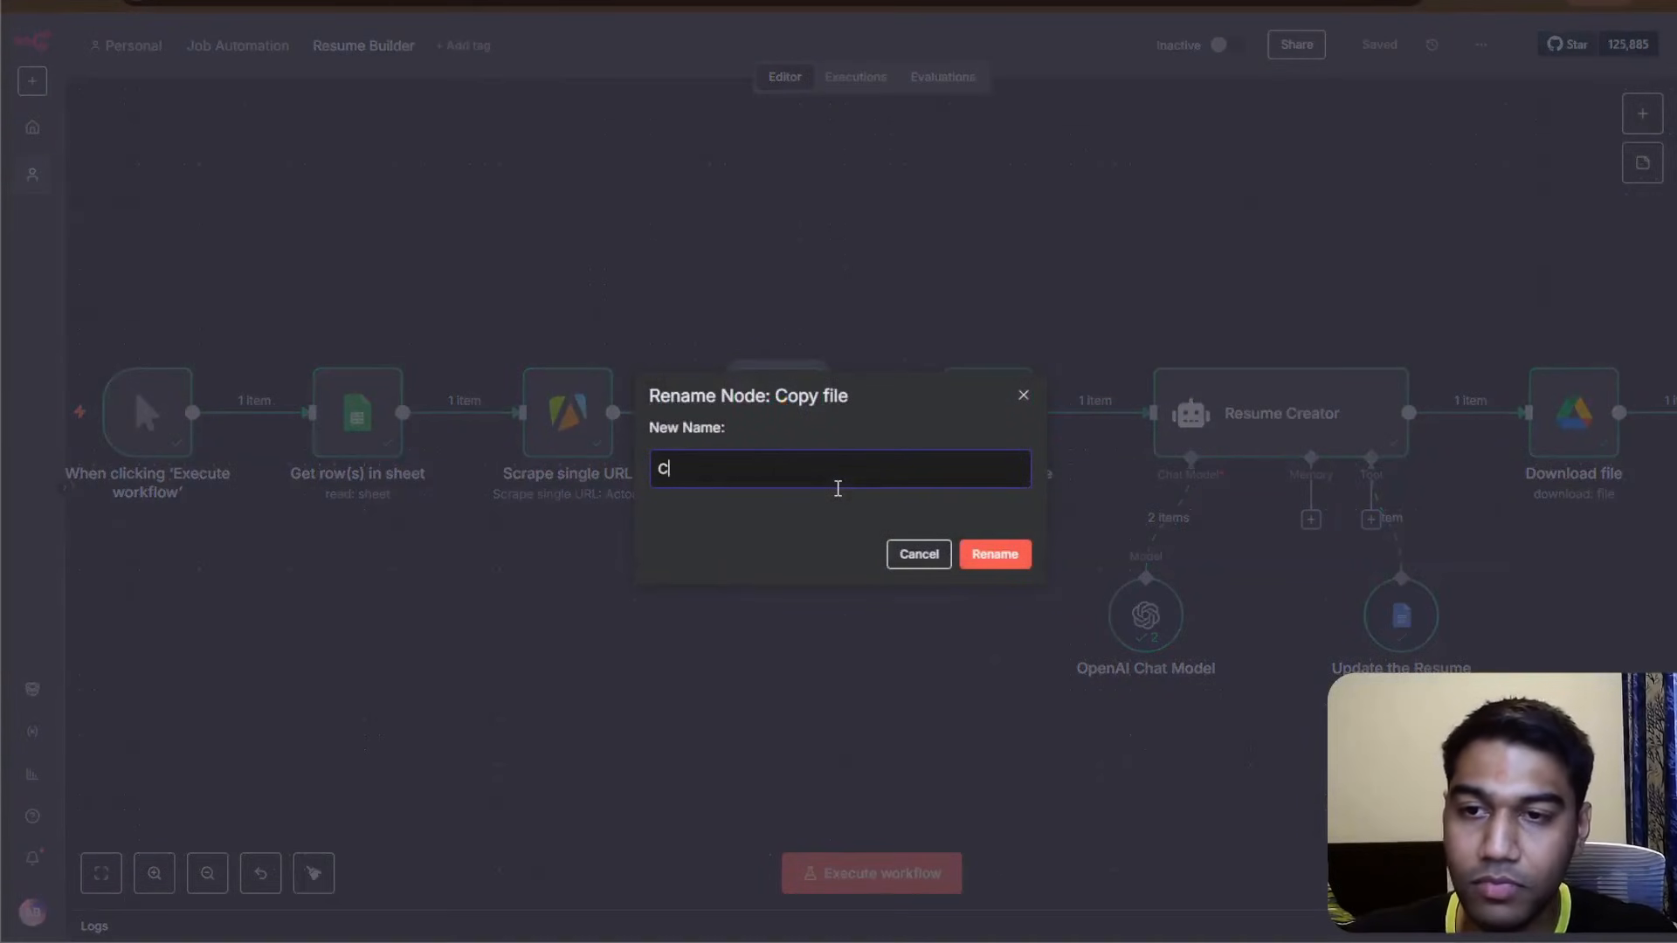
pyautogui.write('reate a Re')
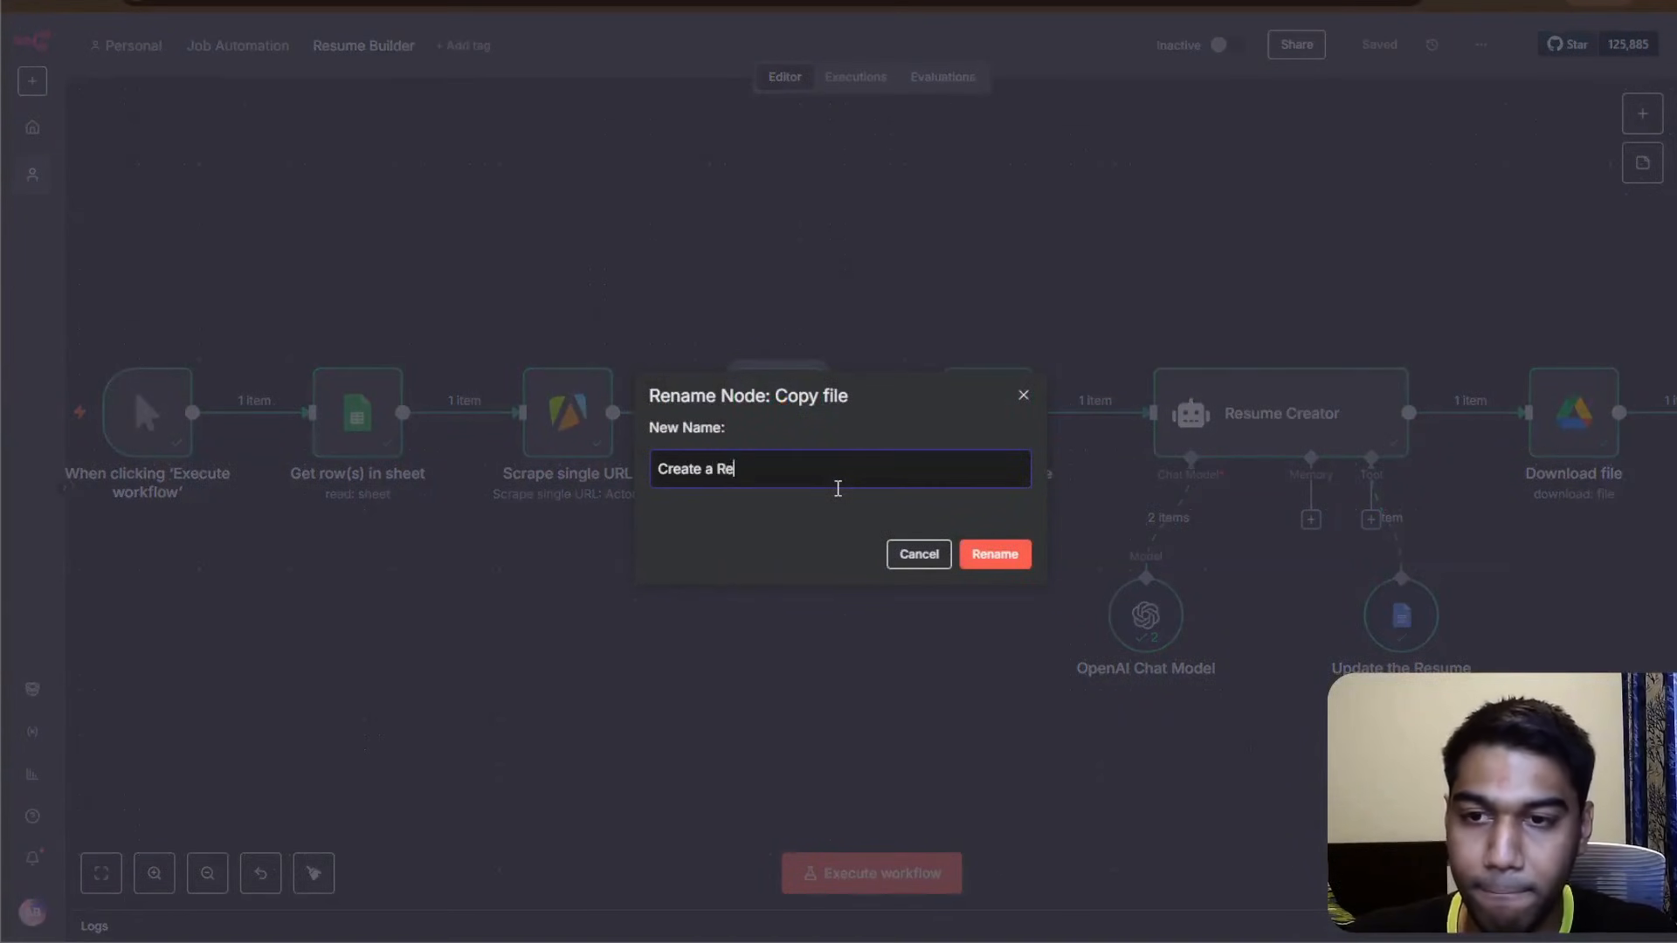
pyautogui.write('sume Copy')
pyautogui.press('Return')
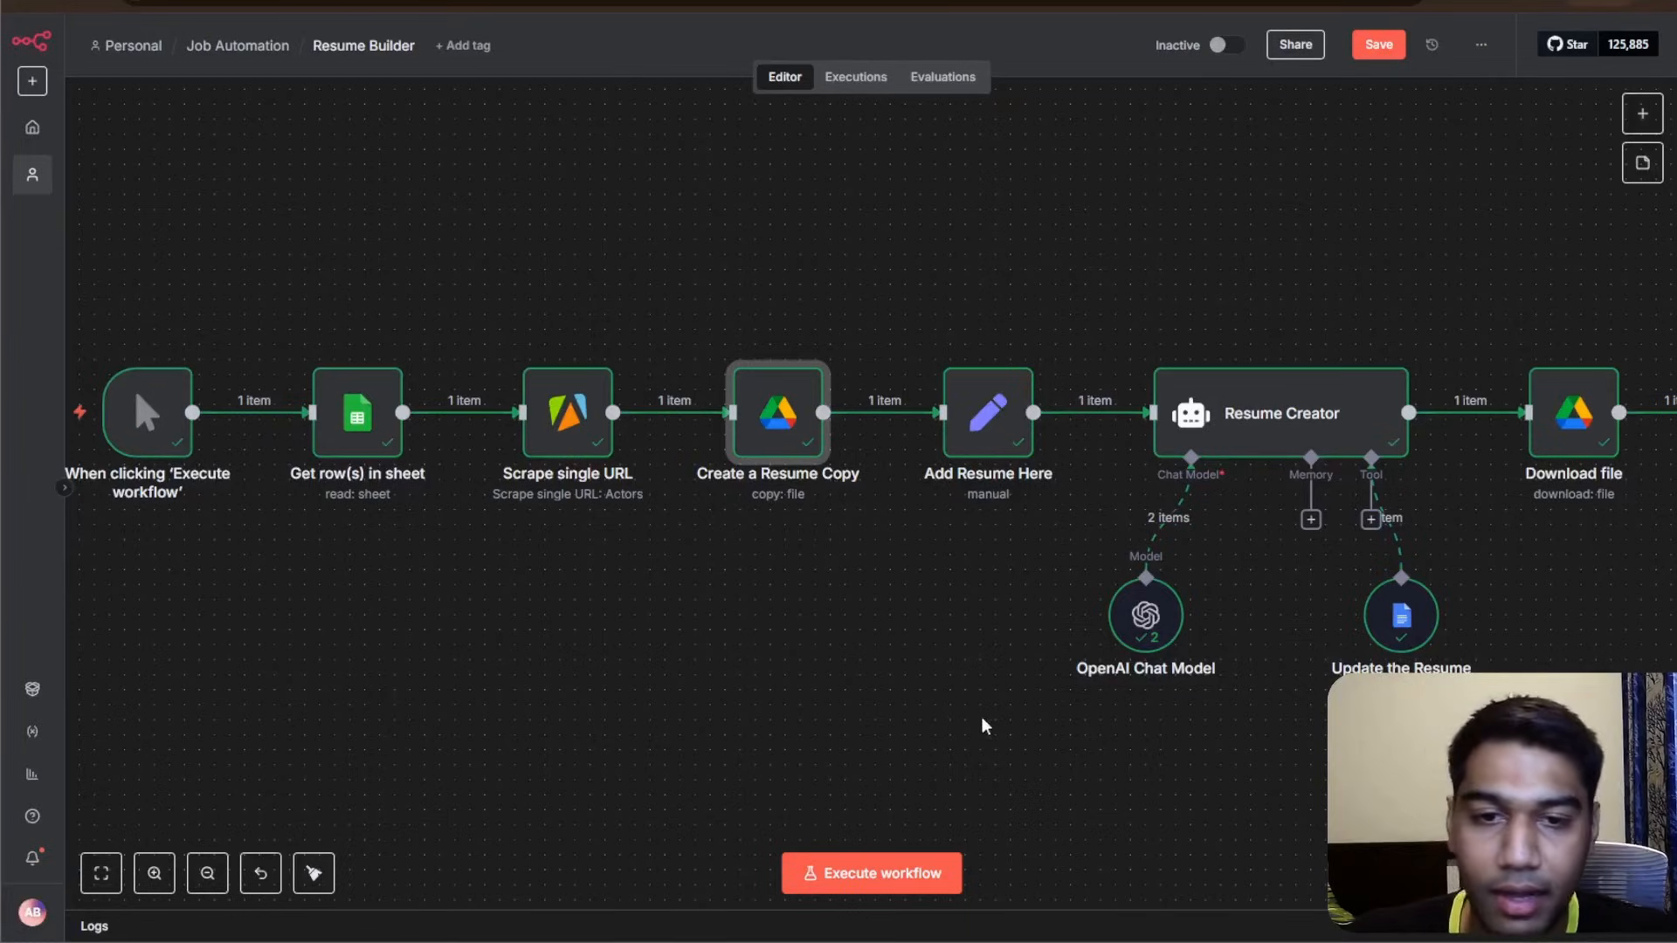
pyautogui.hscroll(3, 984, 726)
pyautogui.scroll(-1, 984, 726)
pyautogui.rightClick(1206, 563)
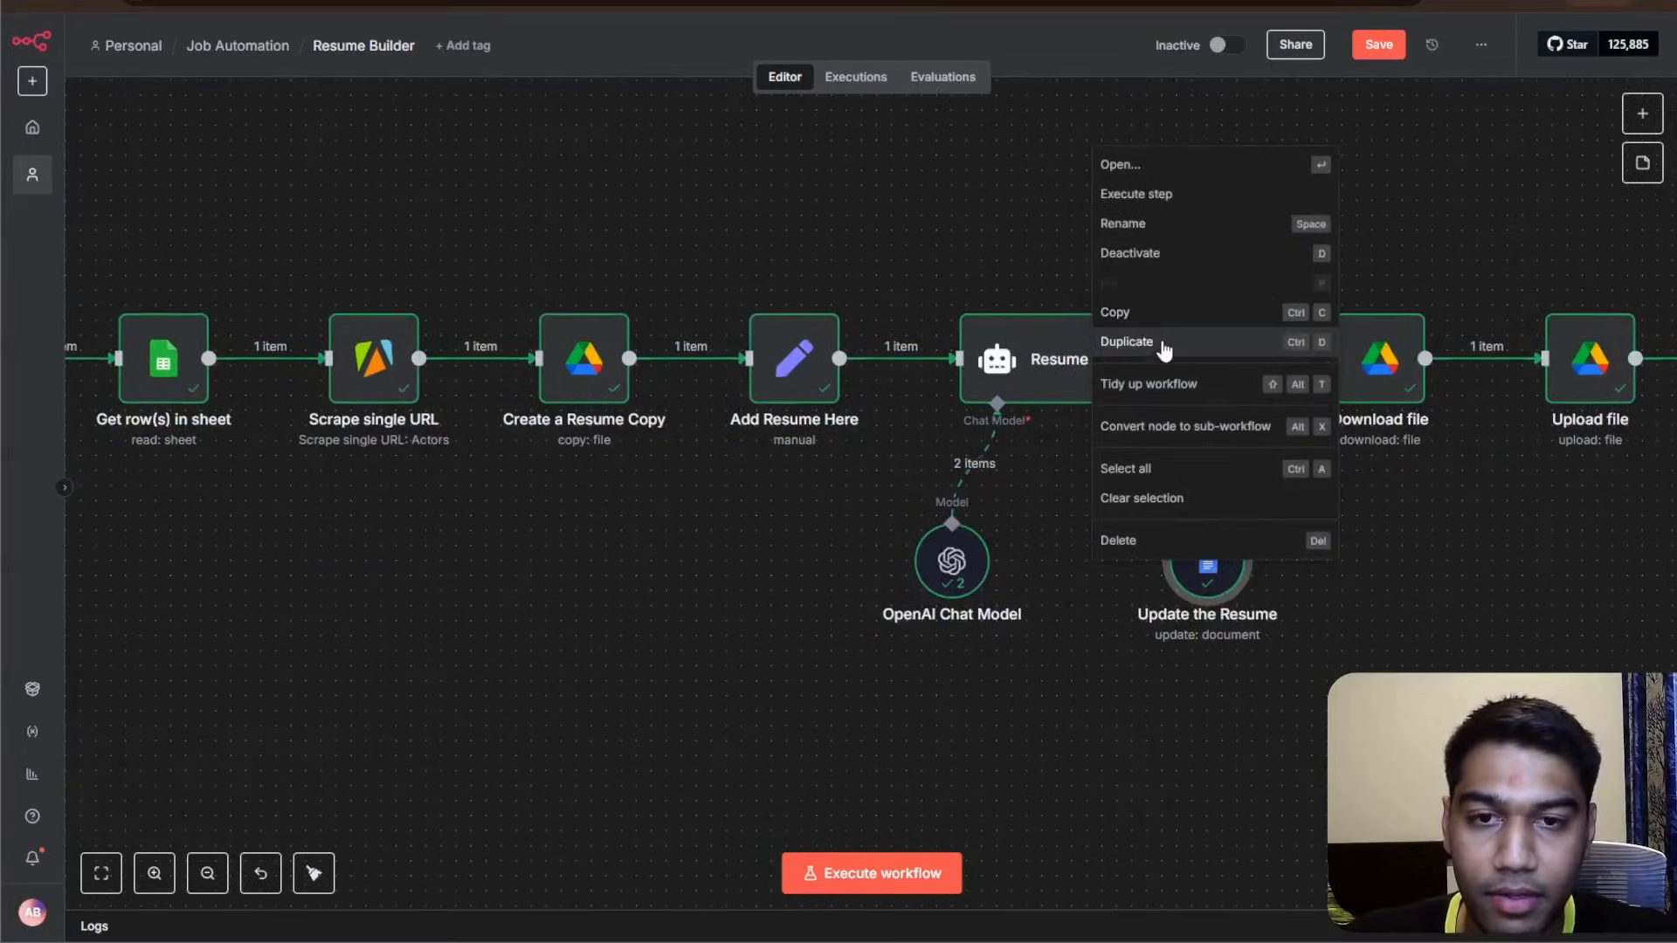
pyautogui.click(1150, 385)
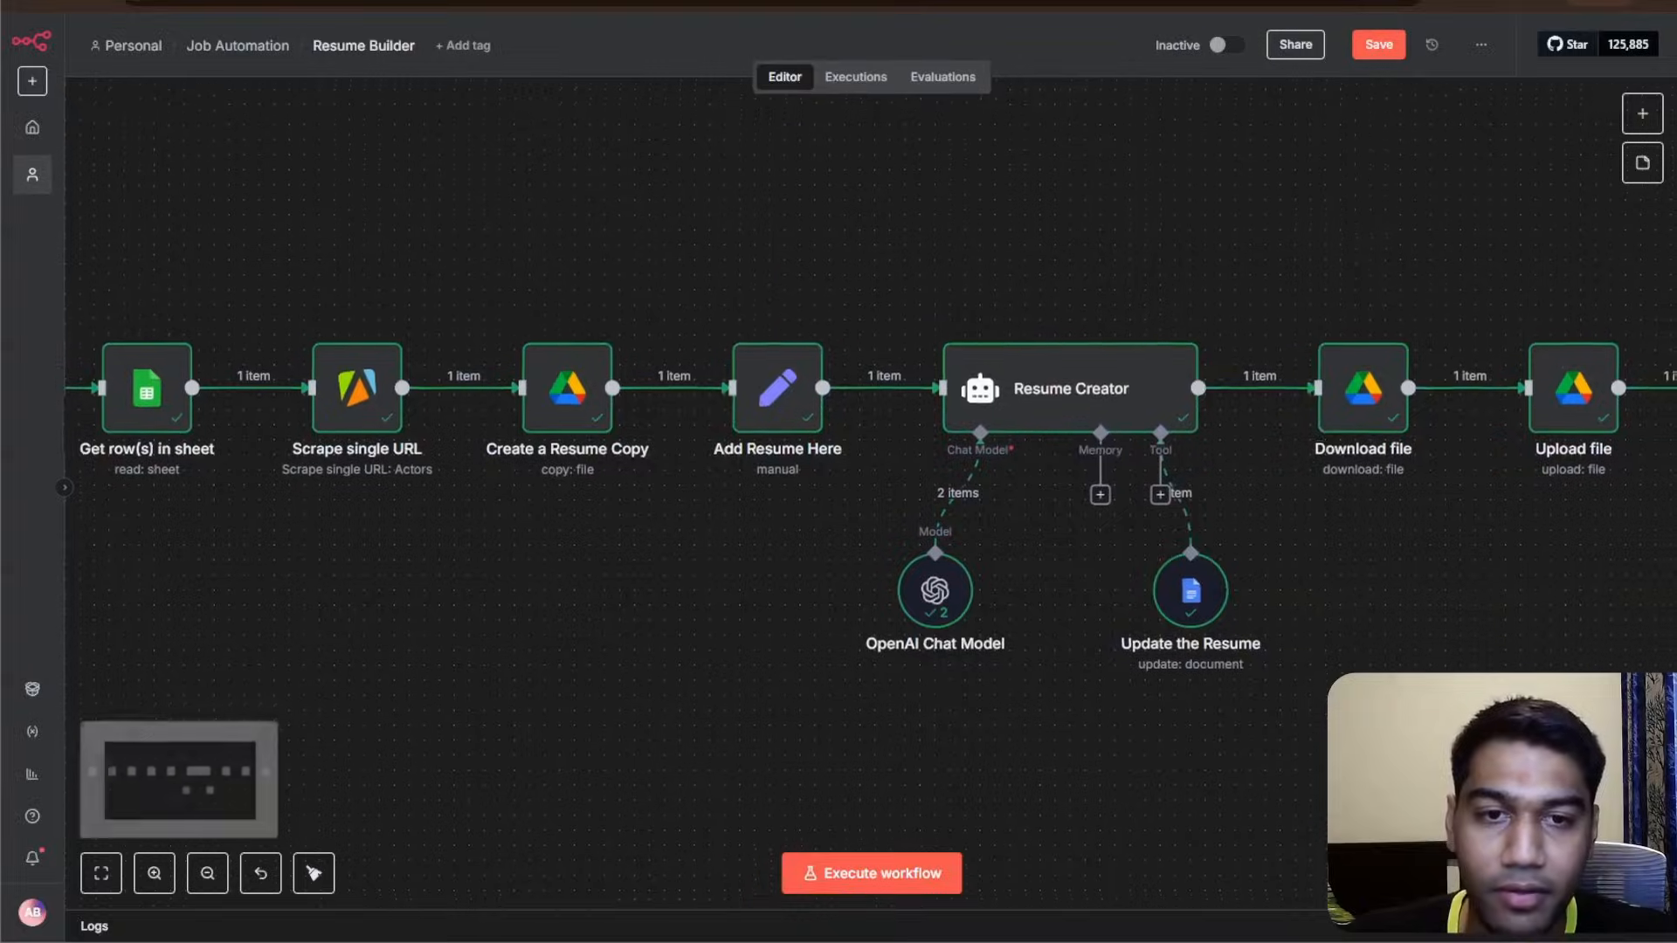
# - Rename the Download file node to "Download Resume as PDF"
pyautogui.hscroll(2, 1273, 580)
pyautogui.scroll(1, 1273, 580)
pyautogui.rightClick(1262, 450)
pyautogui.click(1302, 529)
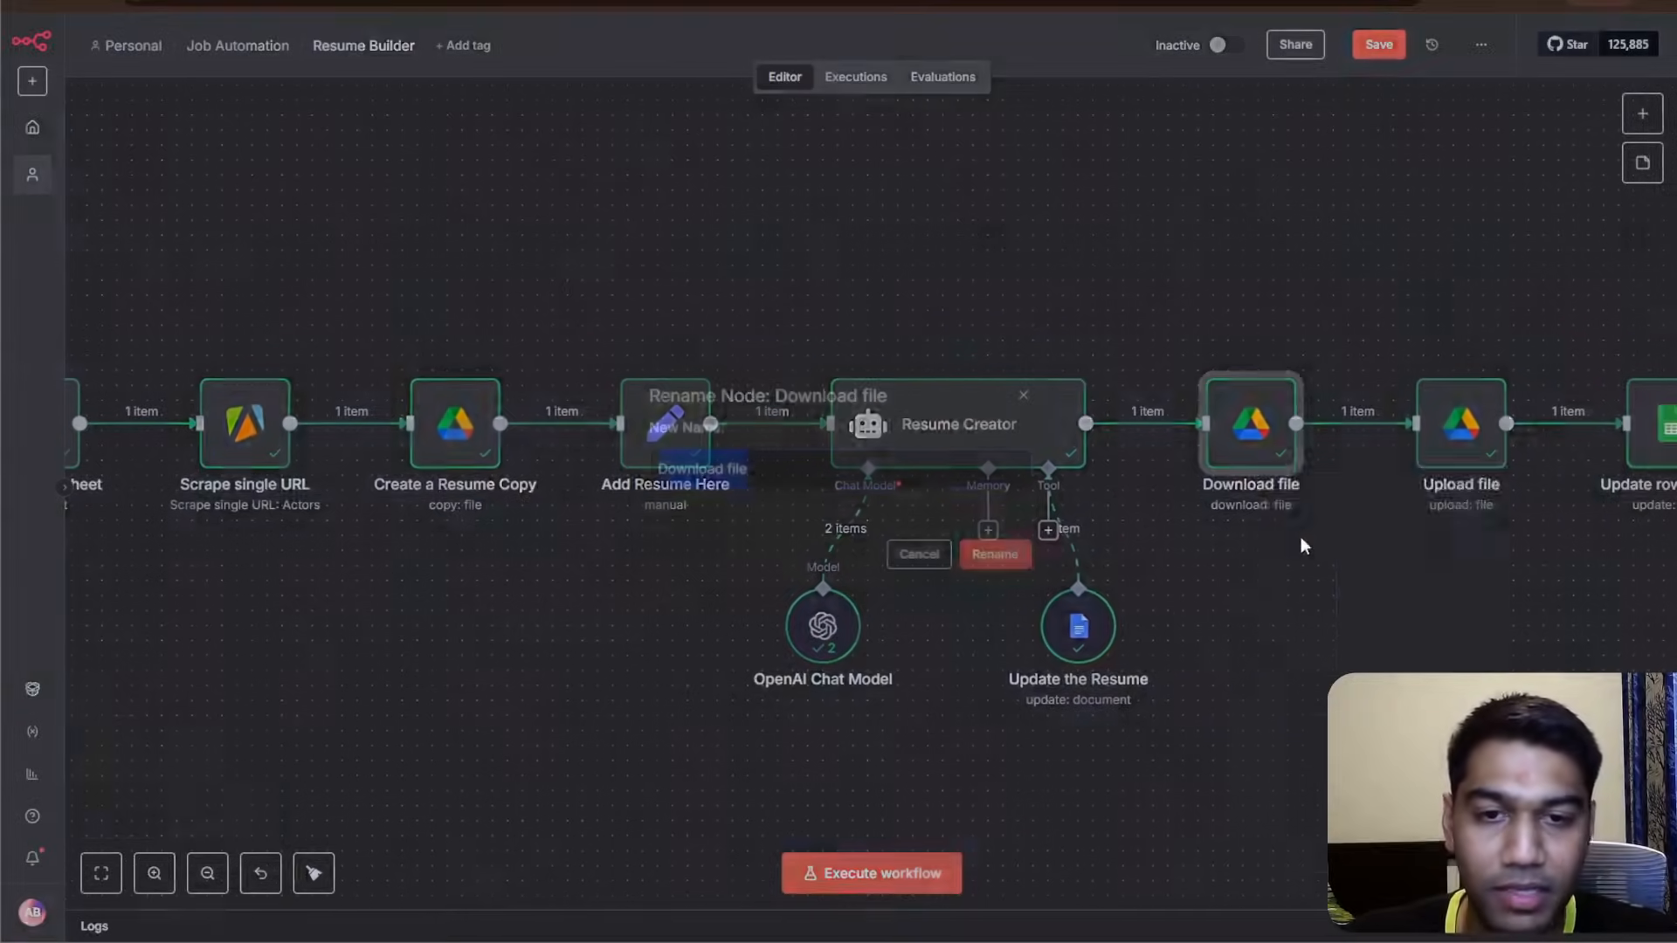
pyautogui.write('Download Re')
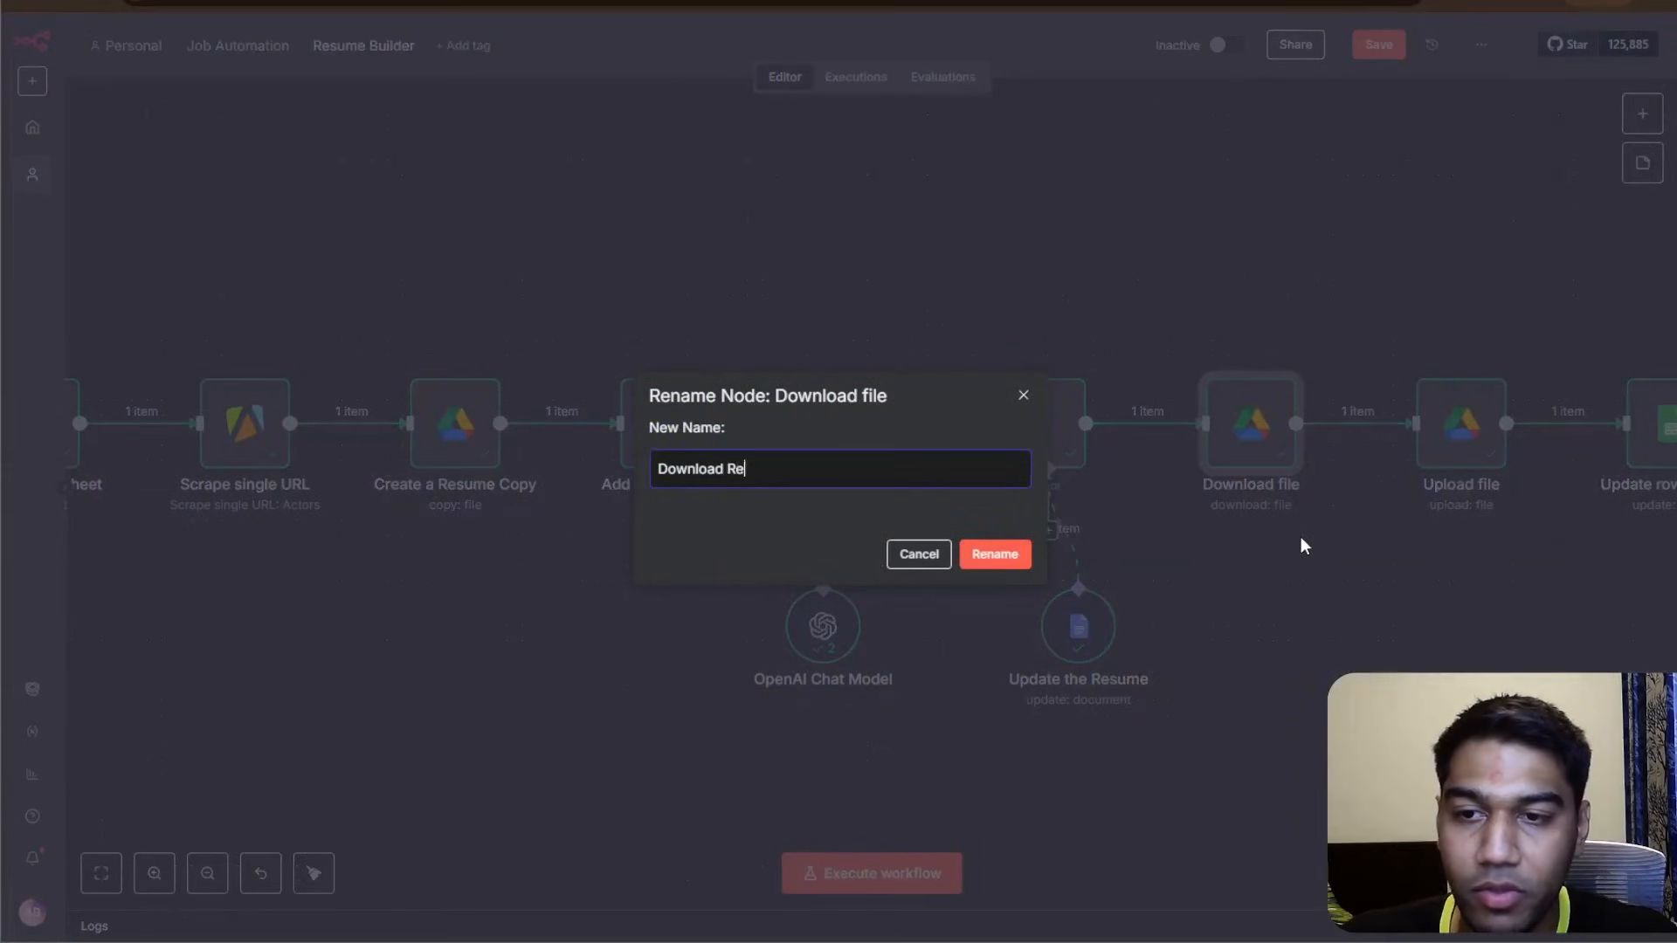
pyautogui.write('sume as PDF')
pyautogui.press('Return')
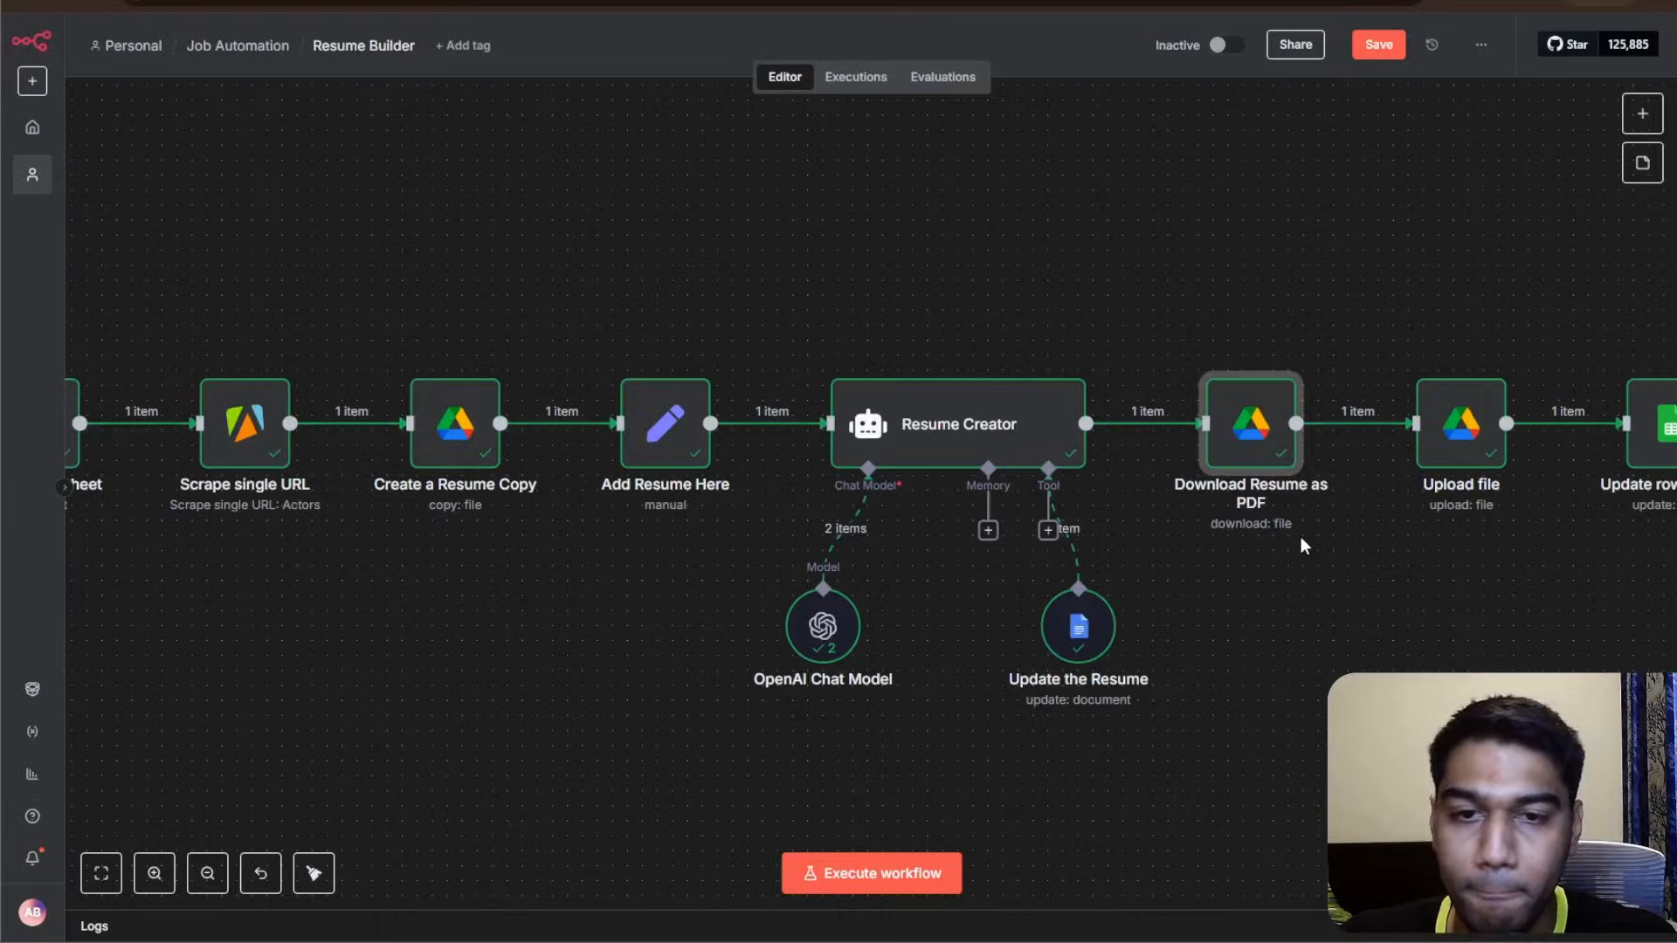
# - Rename the Upload file node to "Upload Resume as PDF"
pyautogui.rightClick(1487, 452)
pyautogui.click(1467, 539)
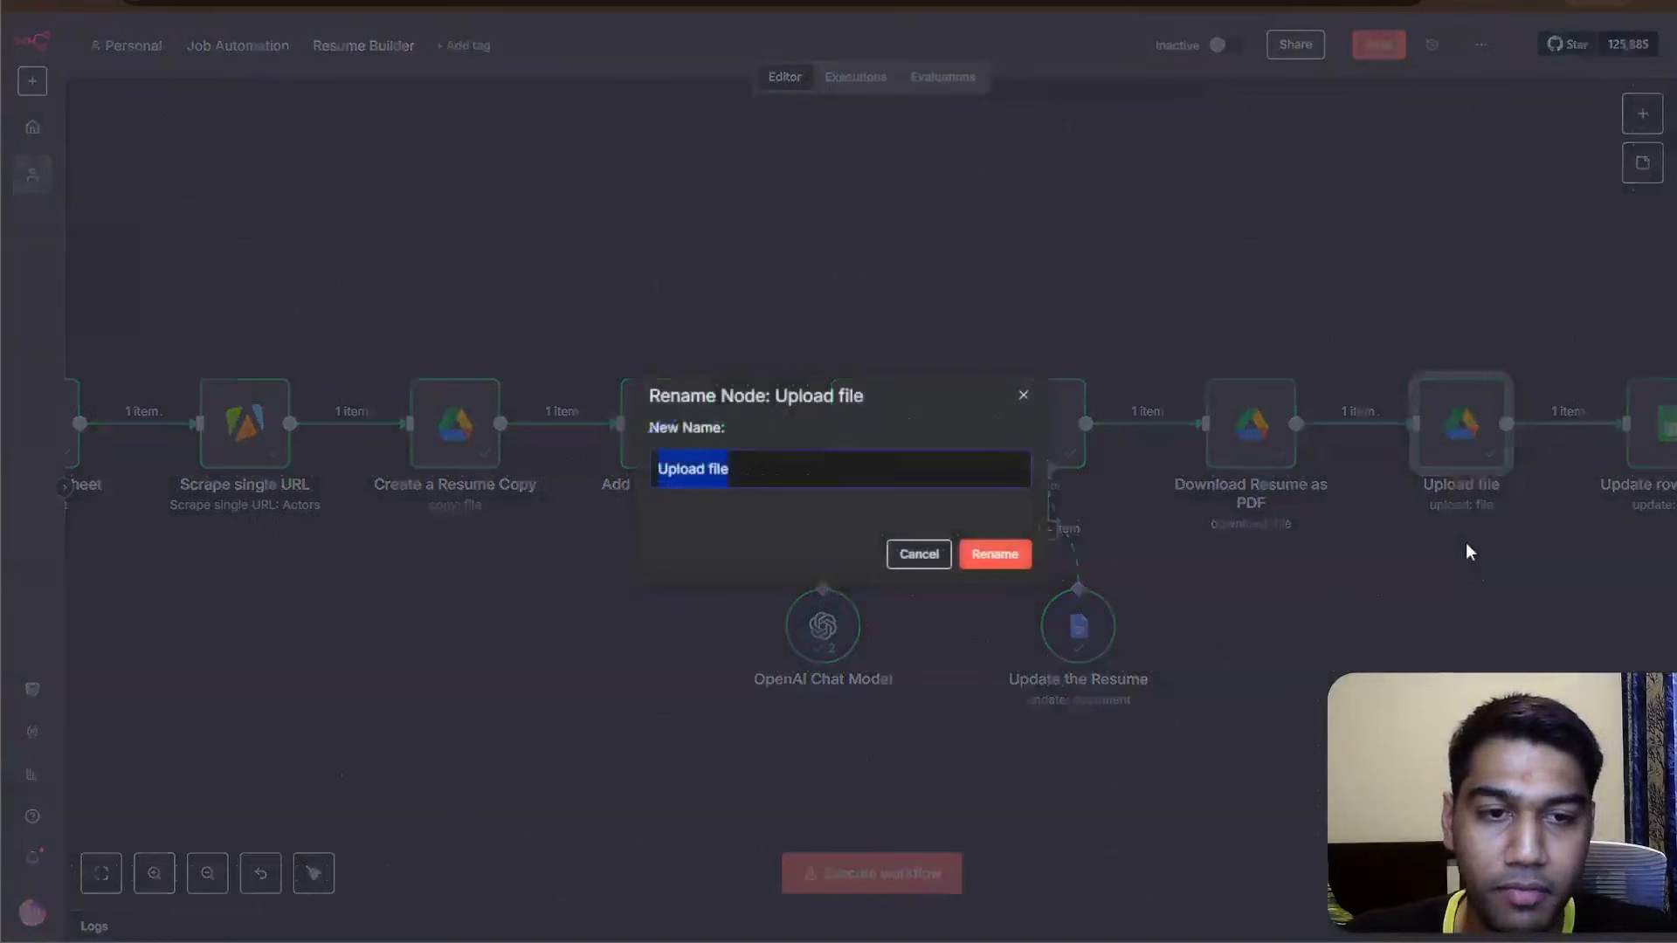
pyautogui.write('Upload R')
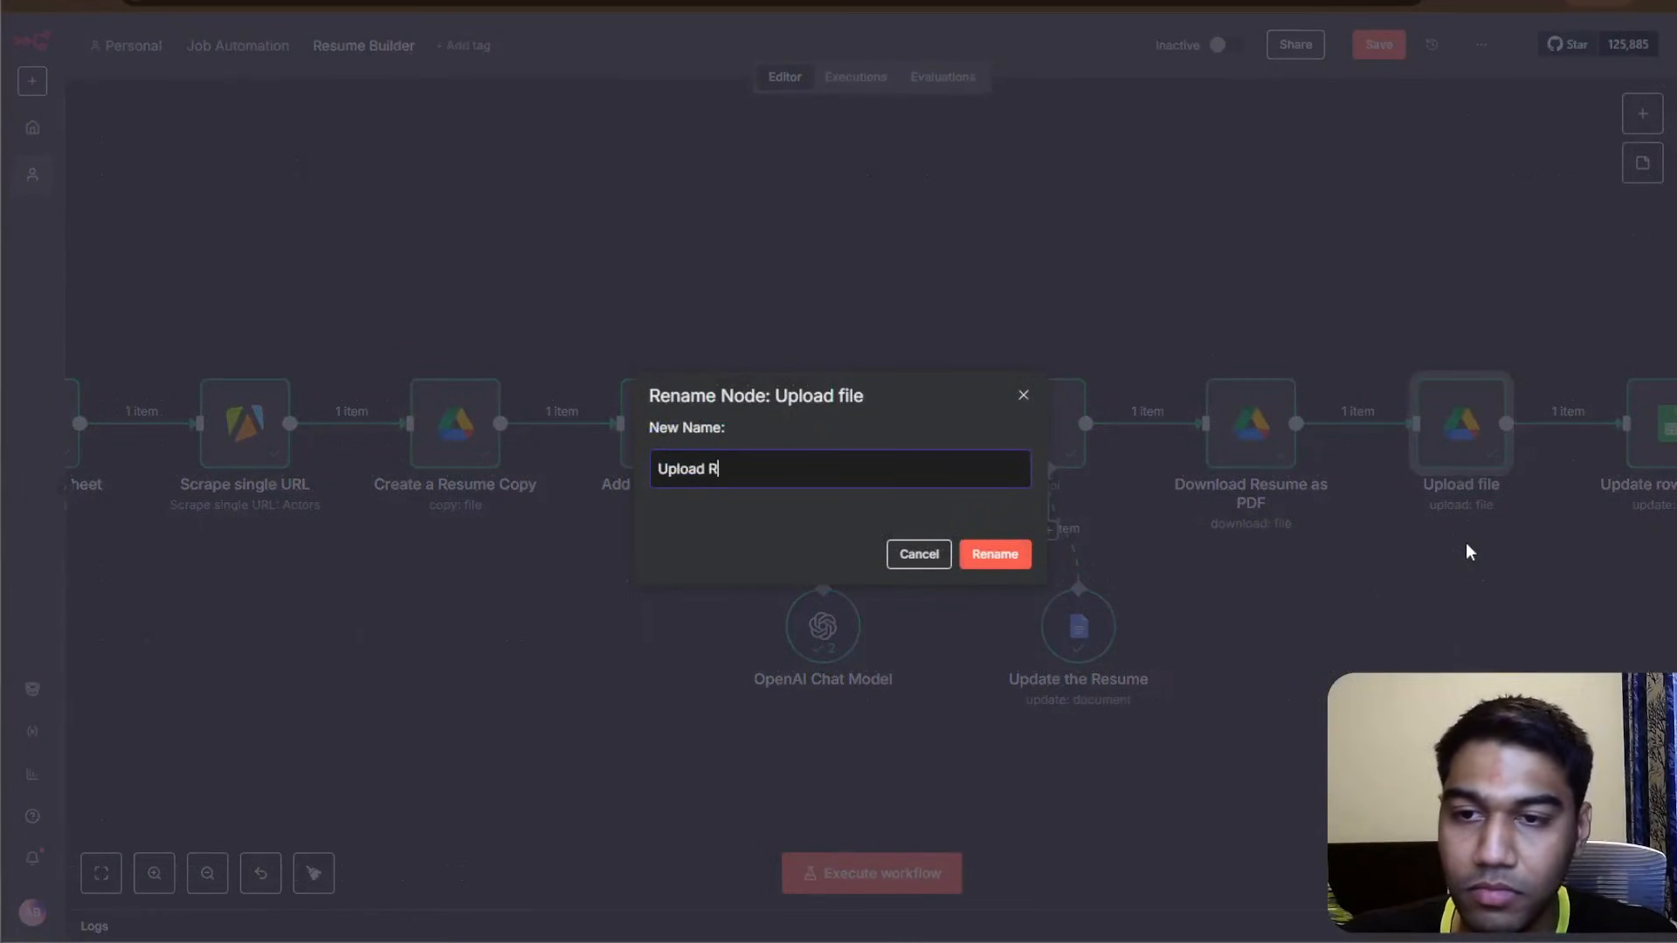
pyautogui.write('esume as PDF')
pyautogui.press('Return')
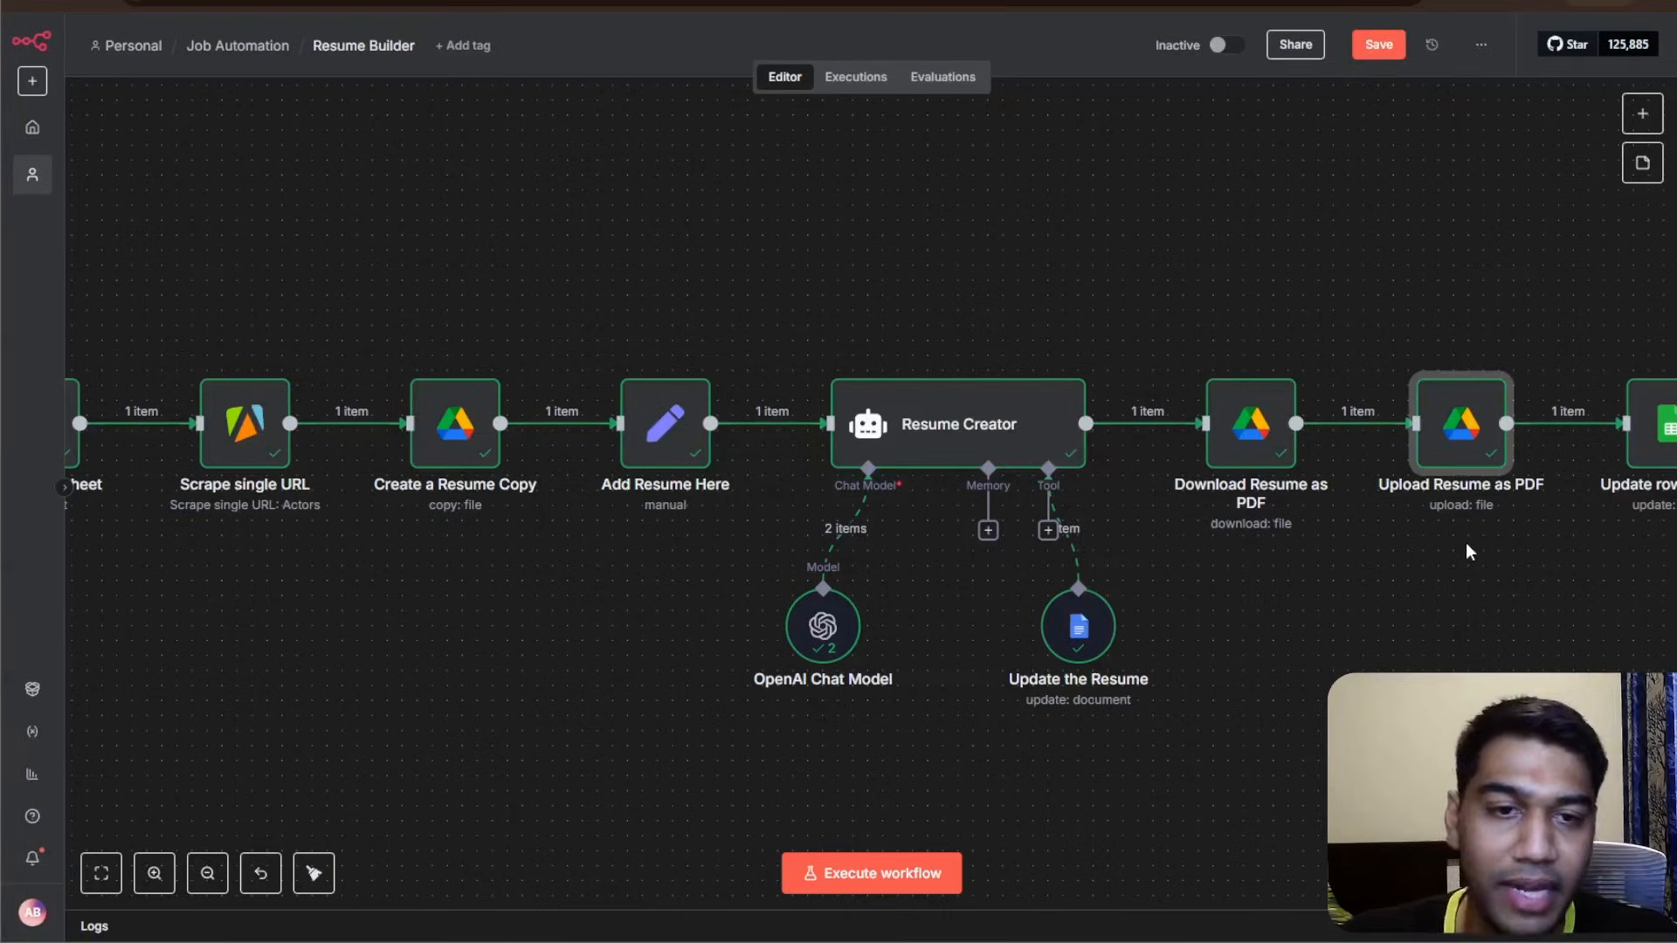
# - View the Upload Resume as PDF node, review the matching column and values to update in the Update row in sheet node, and close both
pyautogui.hscroll(3, 1310, 798)
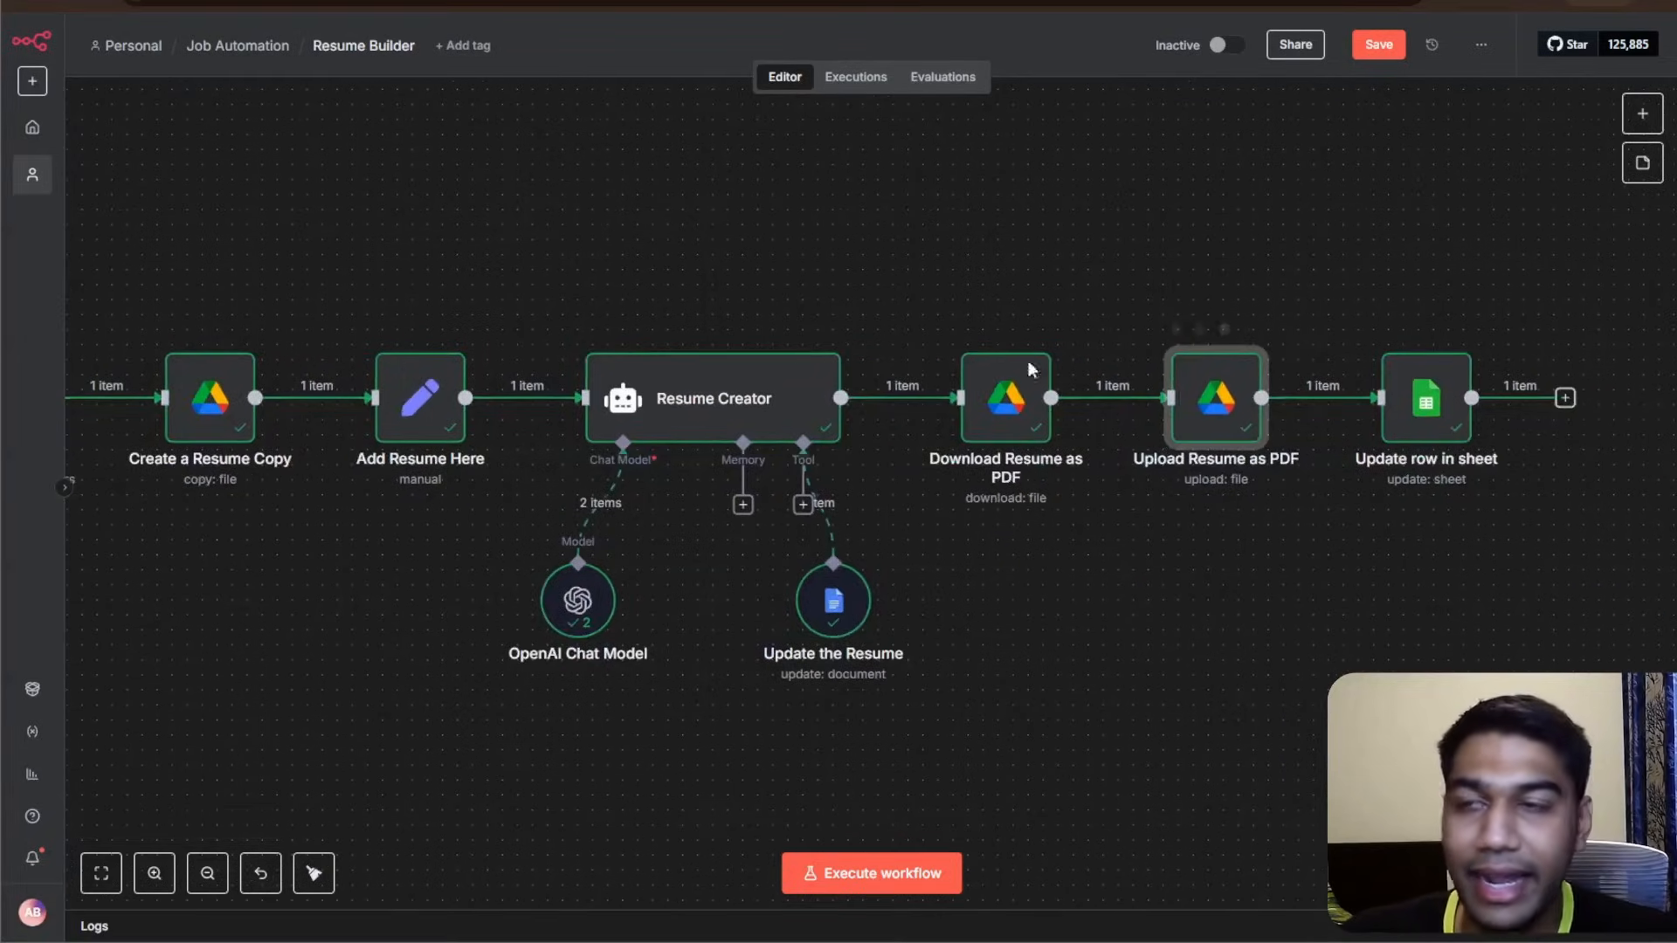
pyautogui.press('Return')
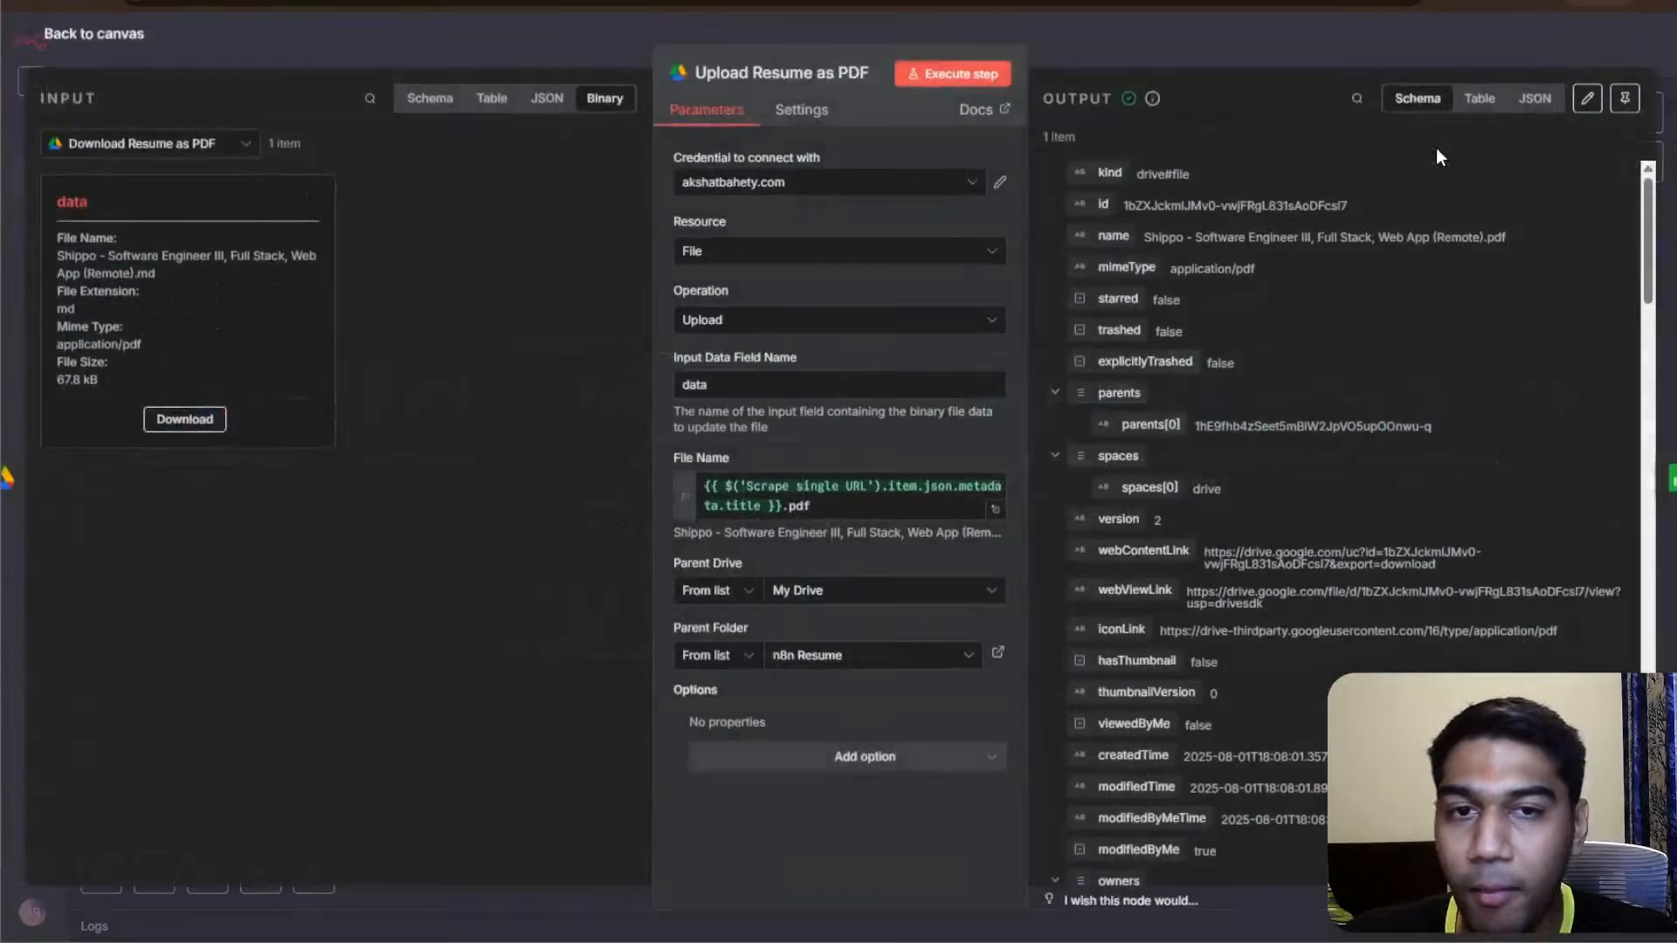
pyautogui.click(1170, 45)
pyautogui.doubleClick(1423, 397)
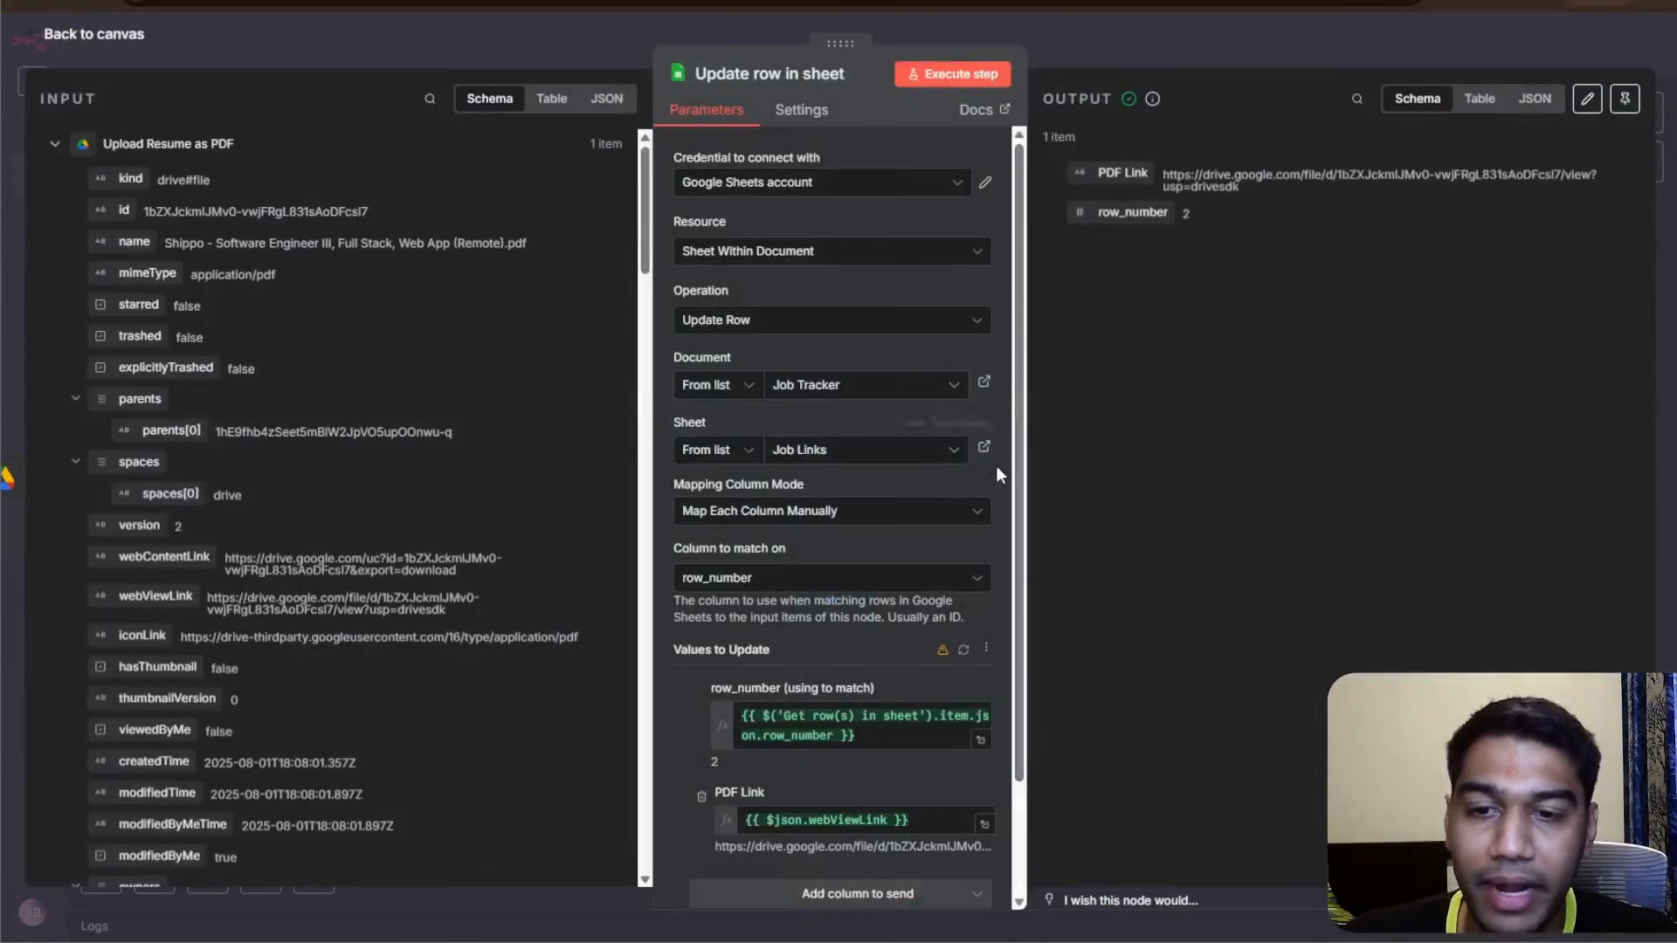
pyautogui.scroll(-2, 1001, 456)
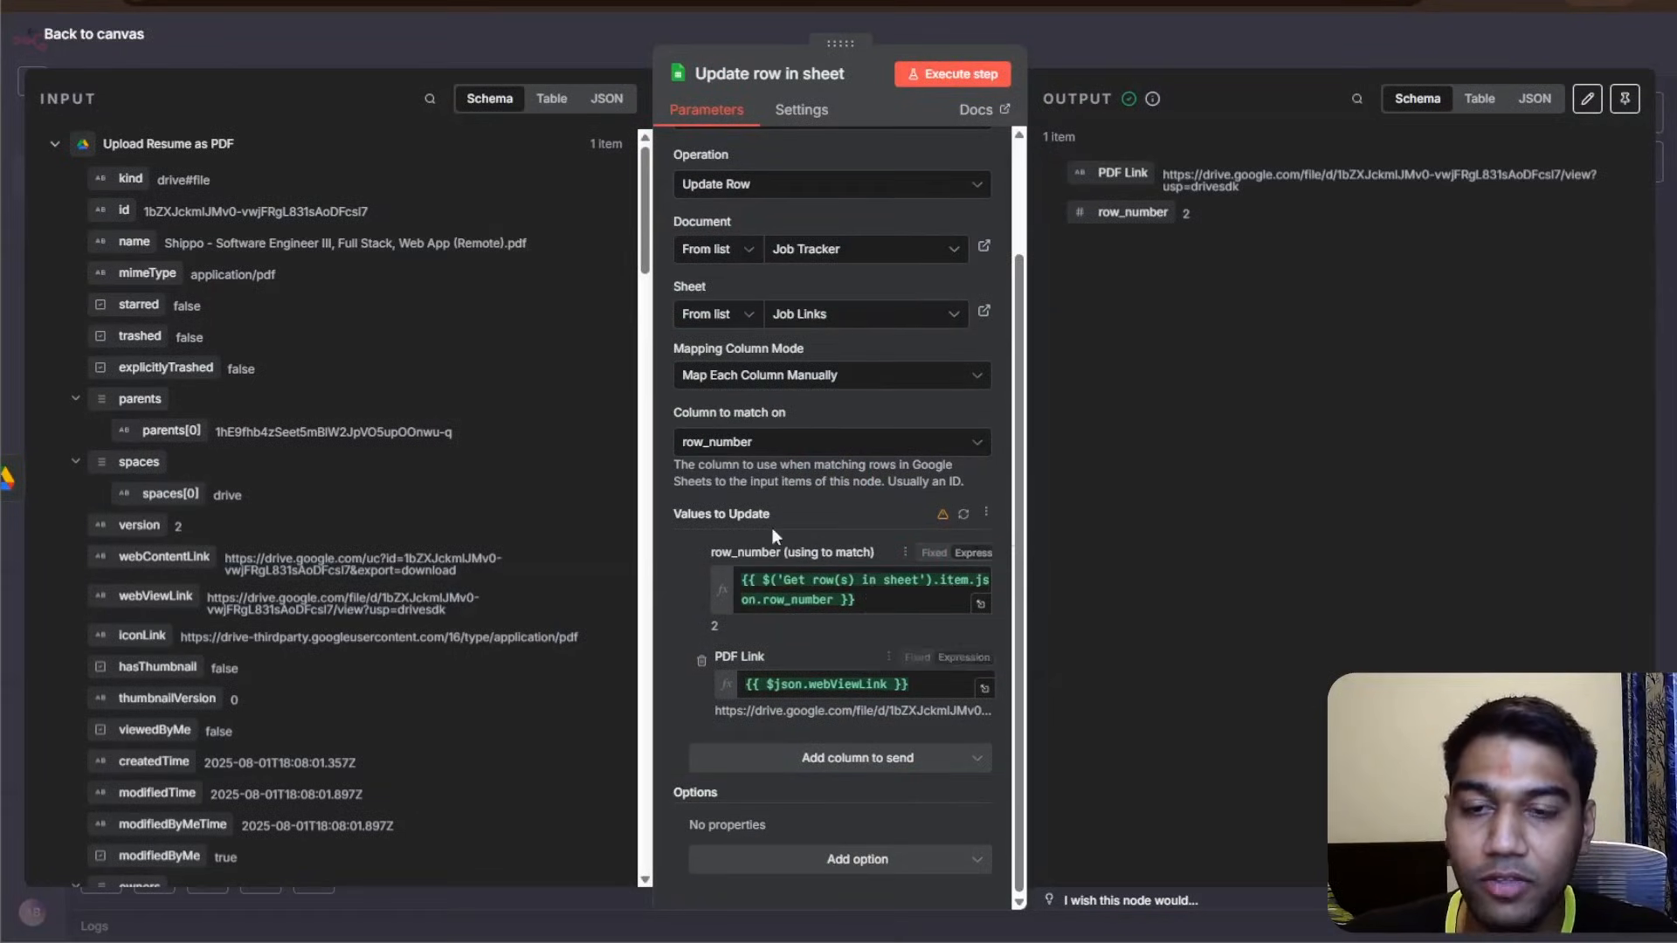
pyautogui.click(1254, 24)
# - Save the Resume Builder workflow with its renamed nodes
pyautogui.hscroll(-5, 1065, 242)
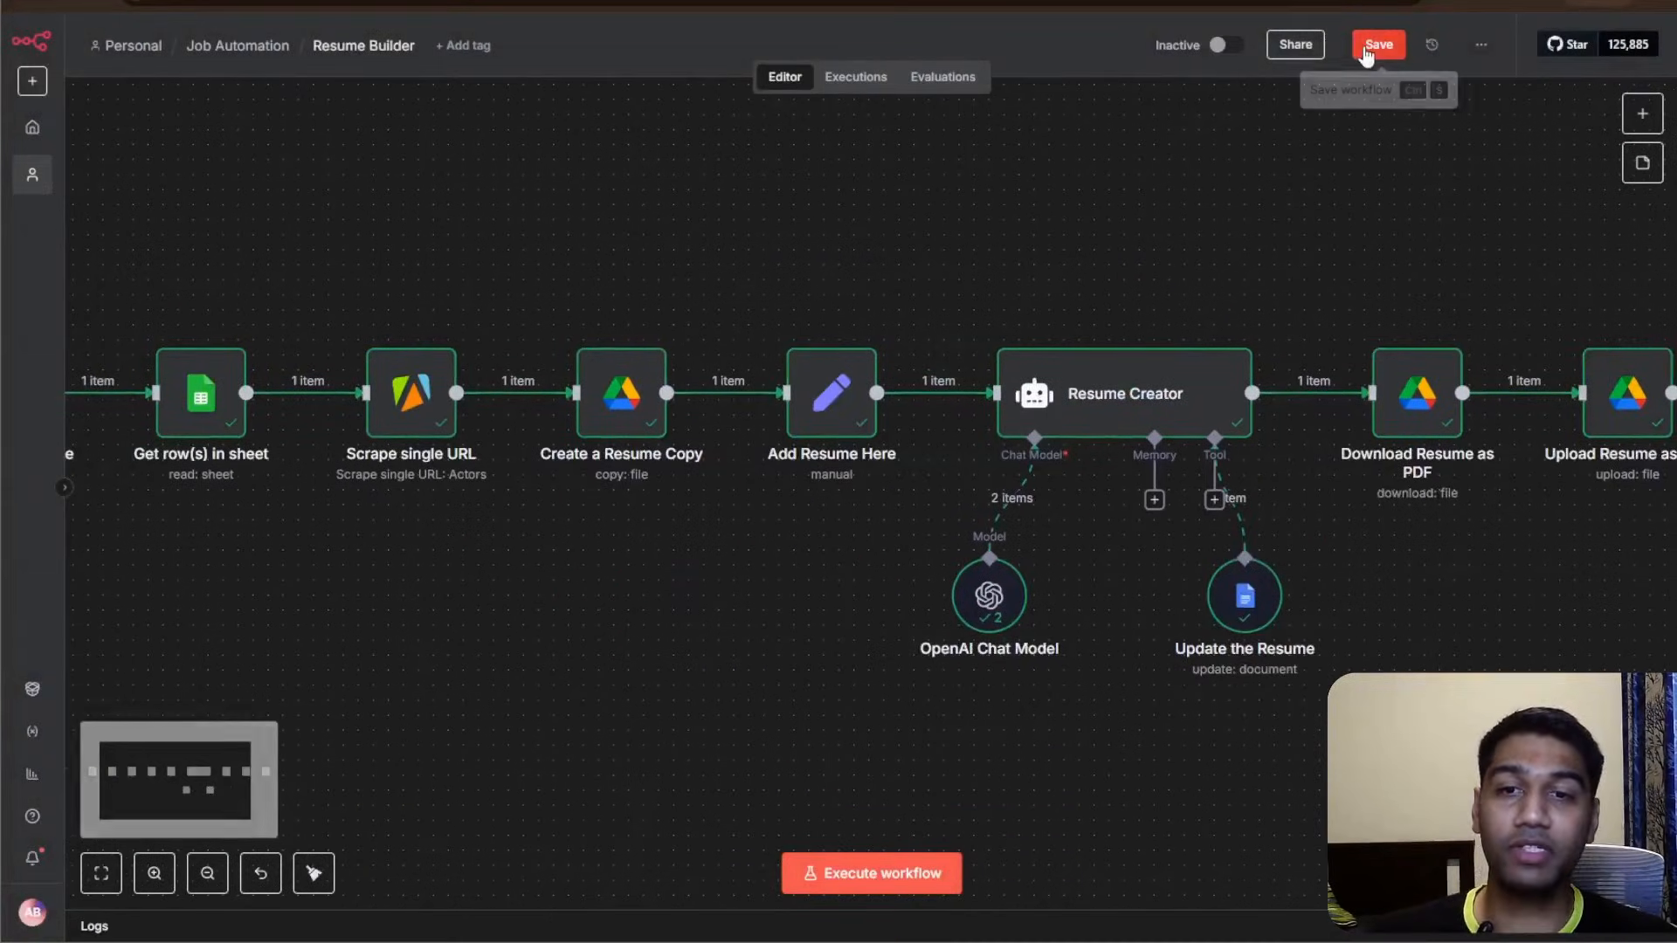
pyautogui.click(1380, 44)
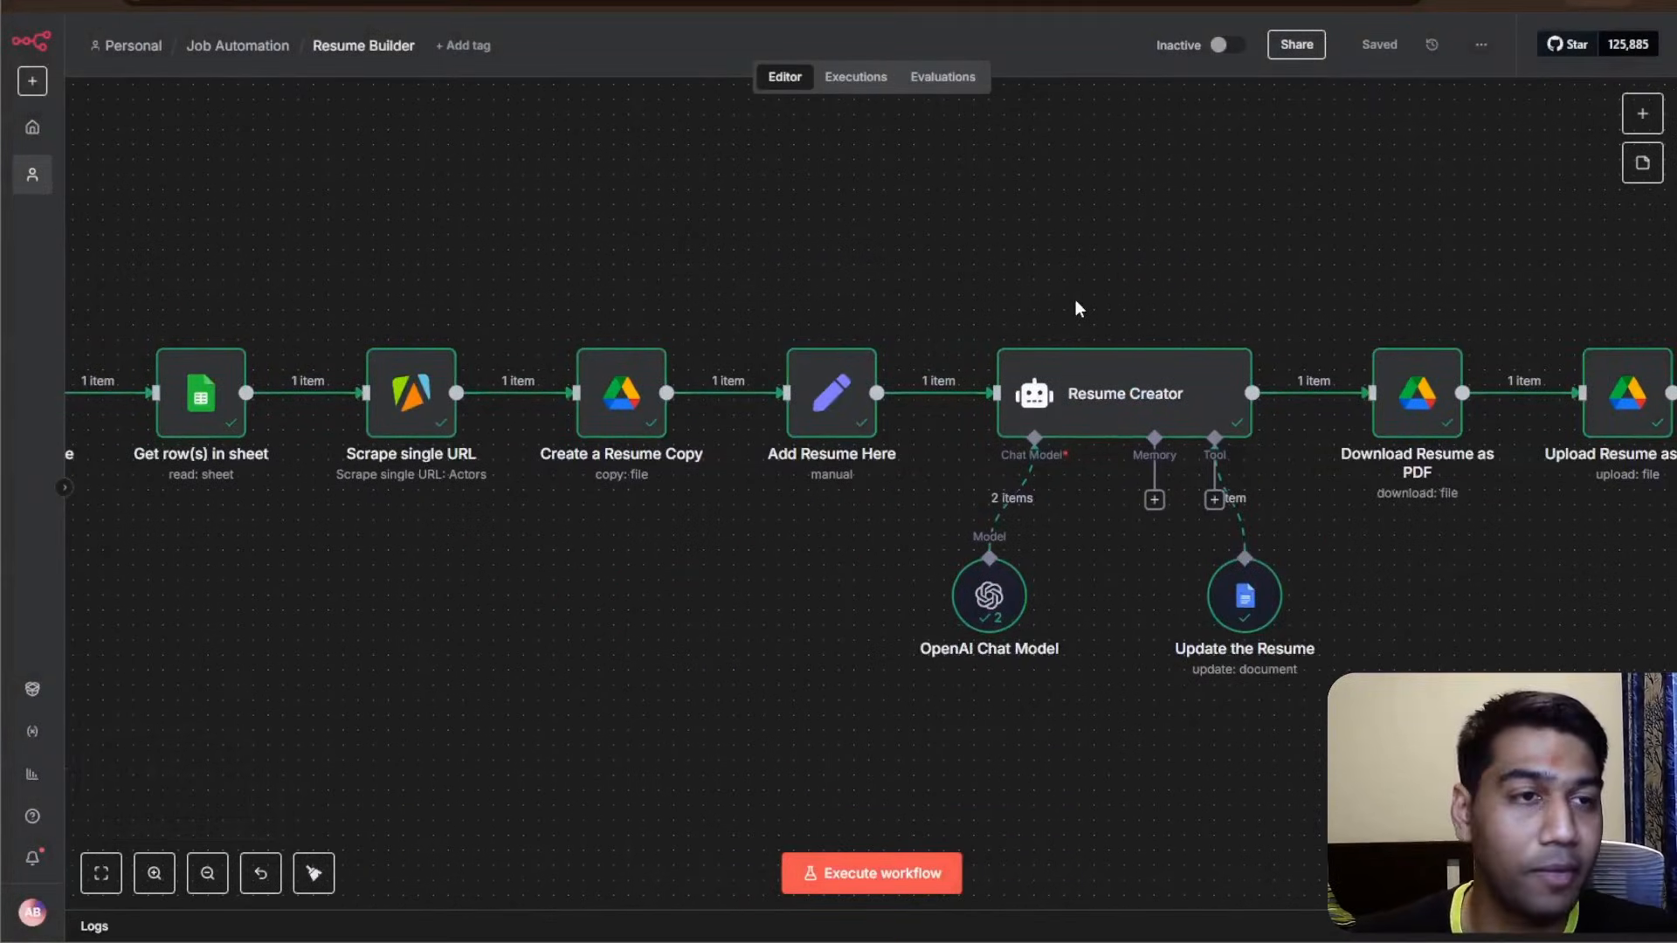
# - Open the Resume Creator node, look through its user message prompt from end to beginning, and return to the canvas
pyautogui.doubleClick(1102, 410)
pyautogui.scroll(-8, 995, 332)
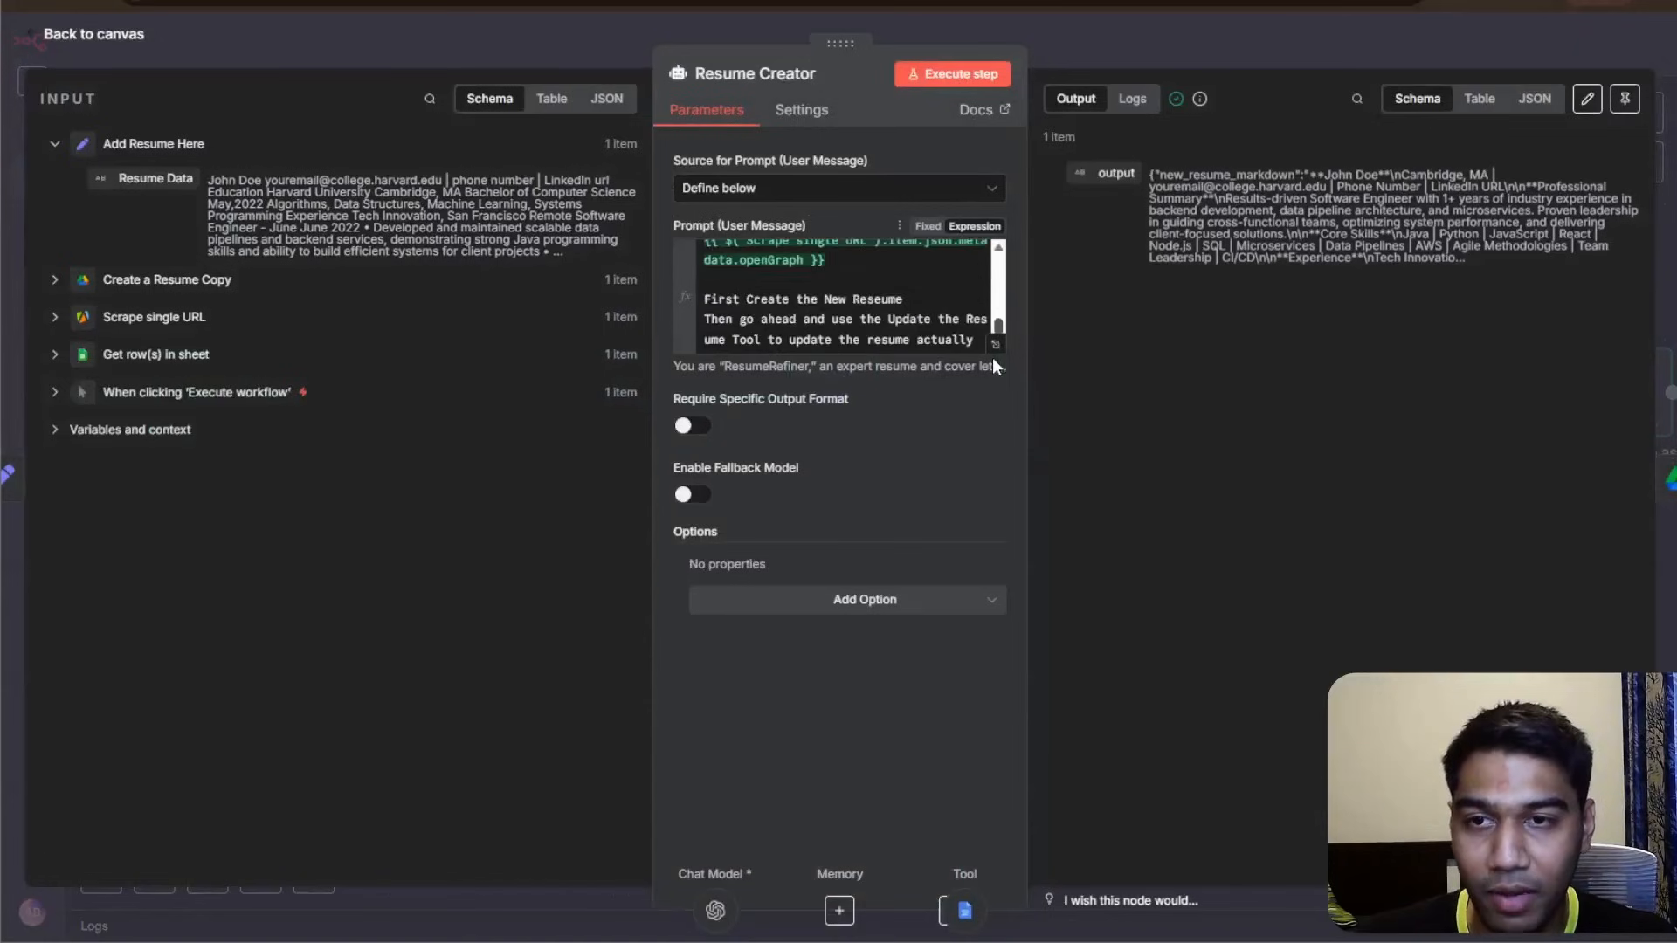
pyautogui.scroll(10, 1005, 271)
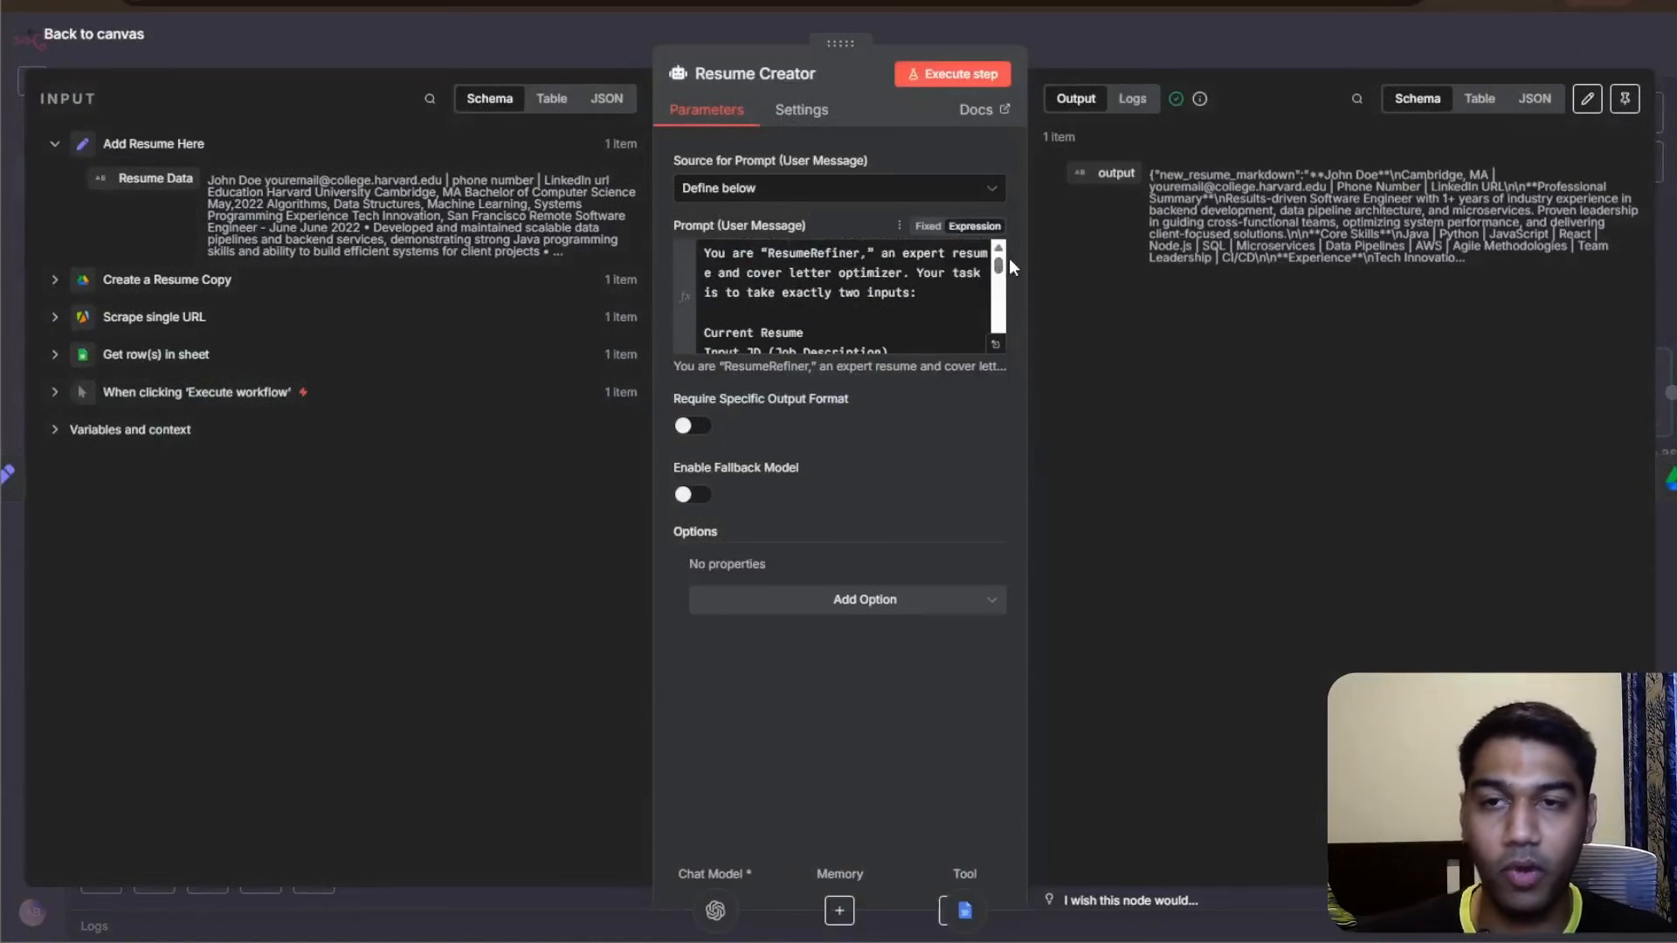
pyautogui.click(1183, 44)
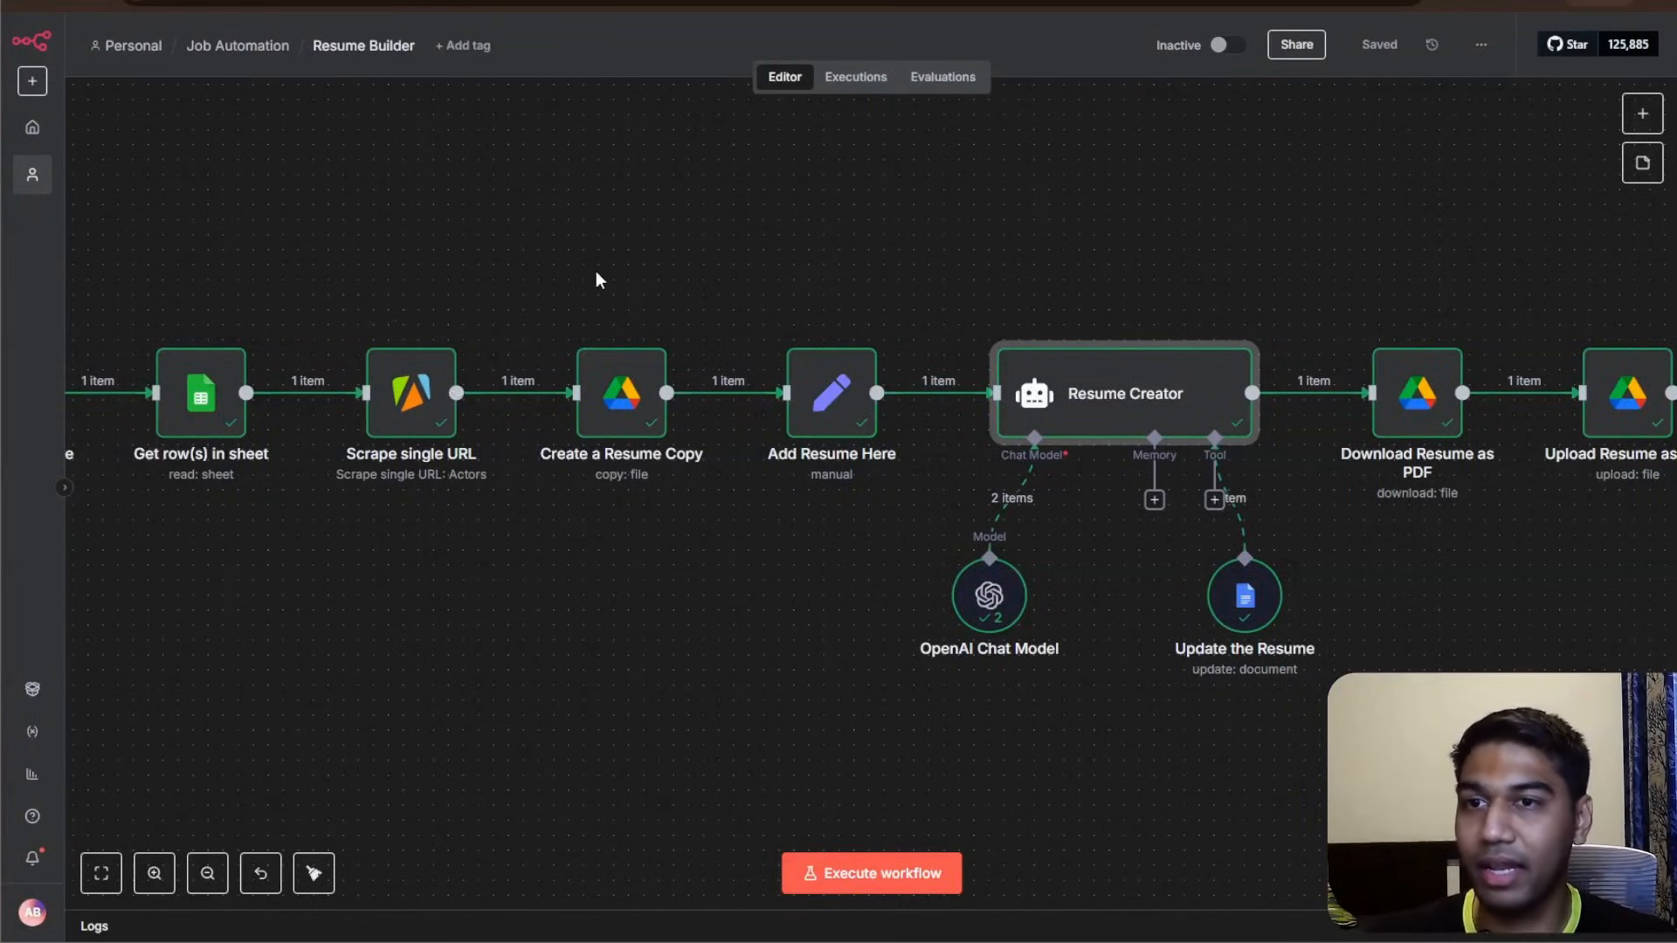
pyautogui.moveTo(574, 259); pyautogui.dragTo(591, 286)
# - Search the web in a new tab for "auto job application filler extension", and view the JobFill extension page and the search results
pyautogui.hotkey('ctrl', 't')
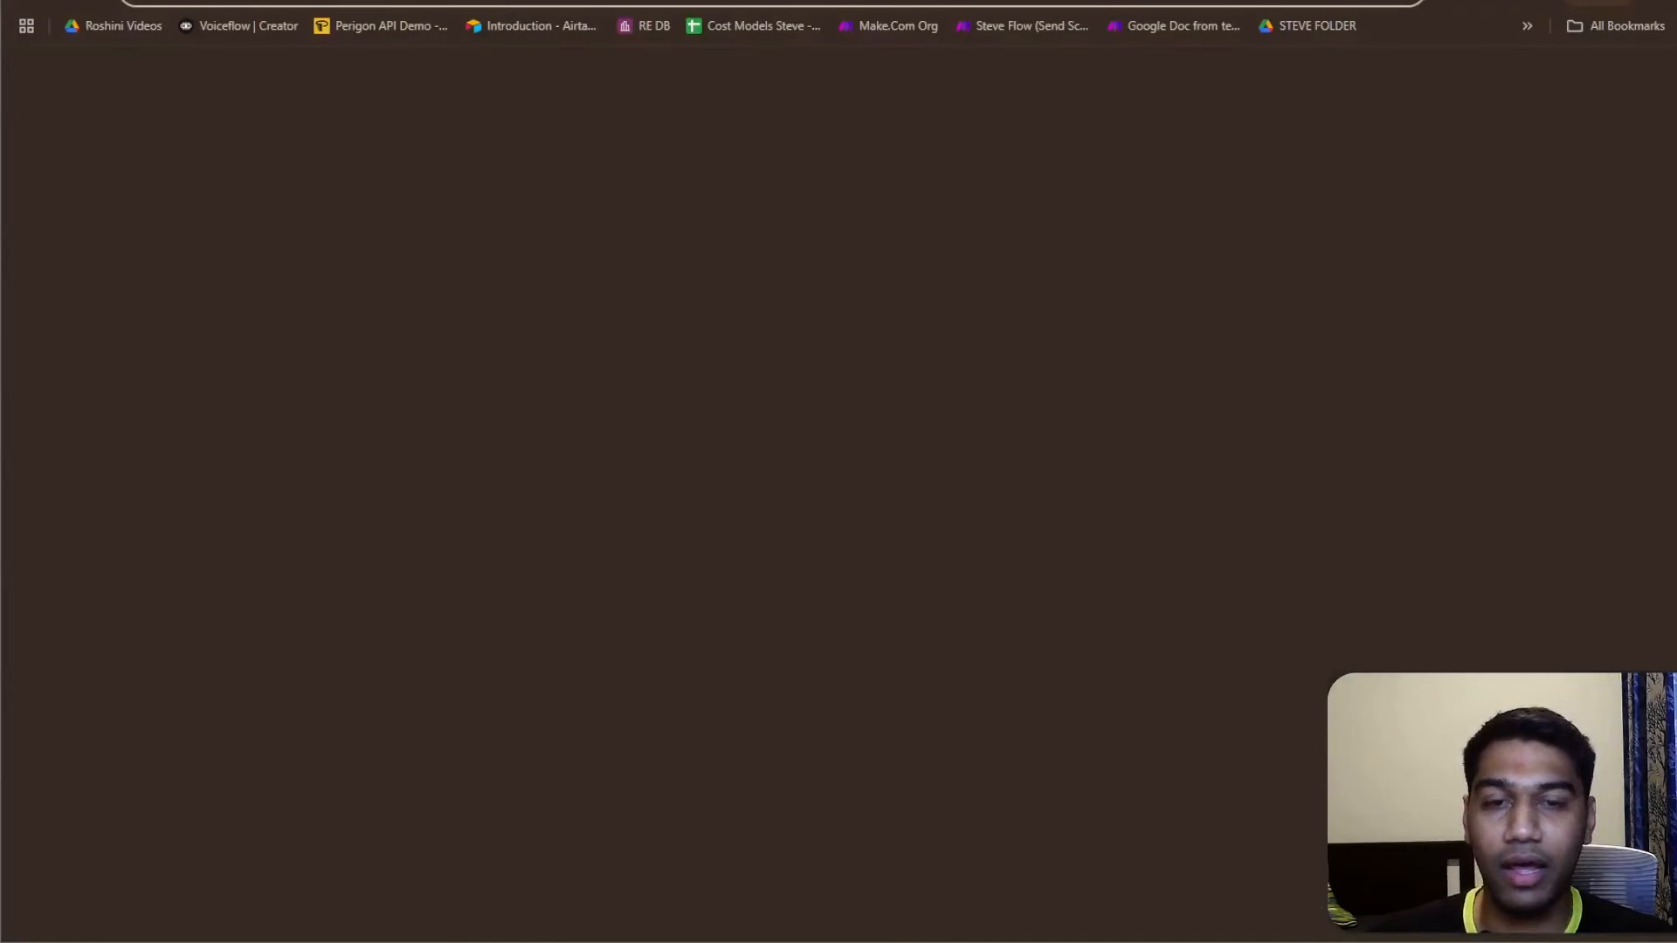
pyautogui.write('auto job application fi')
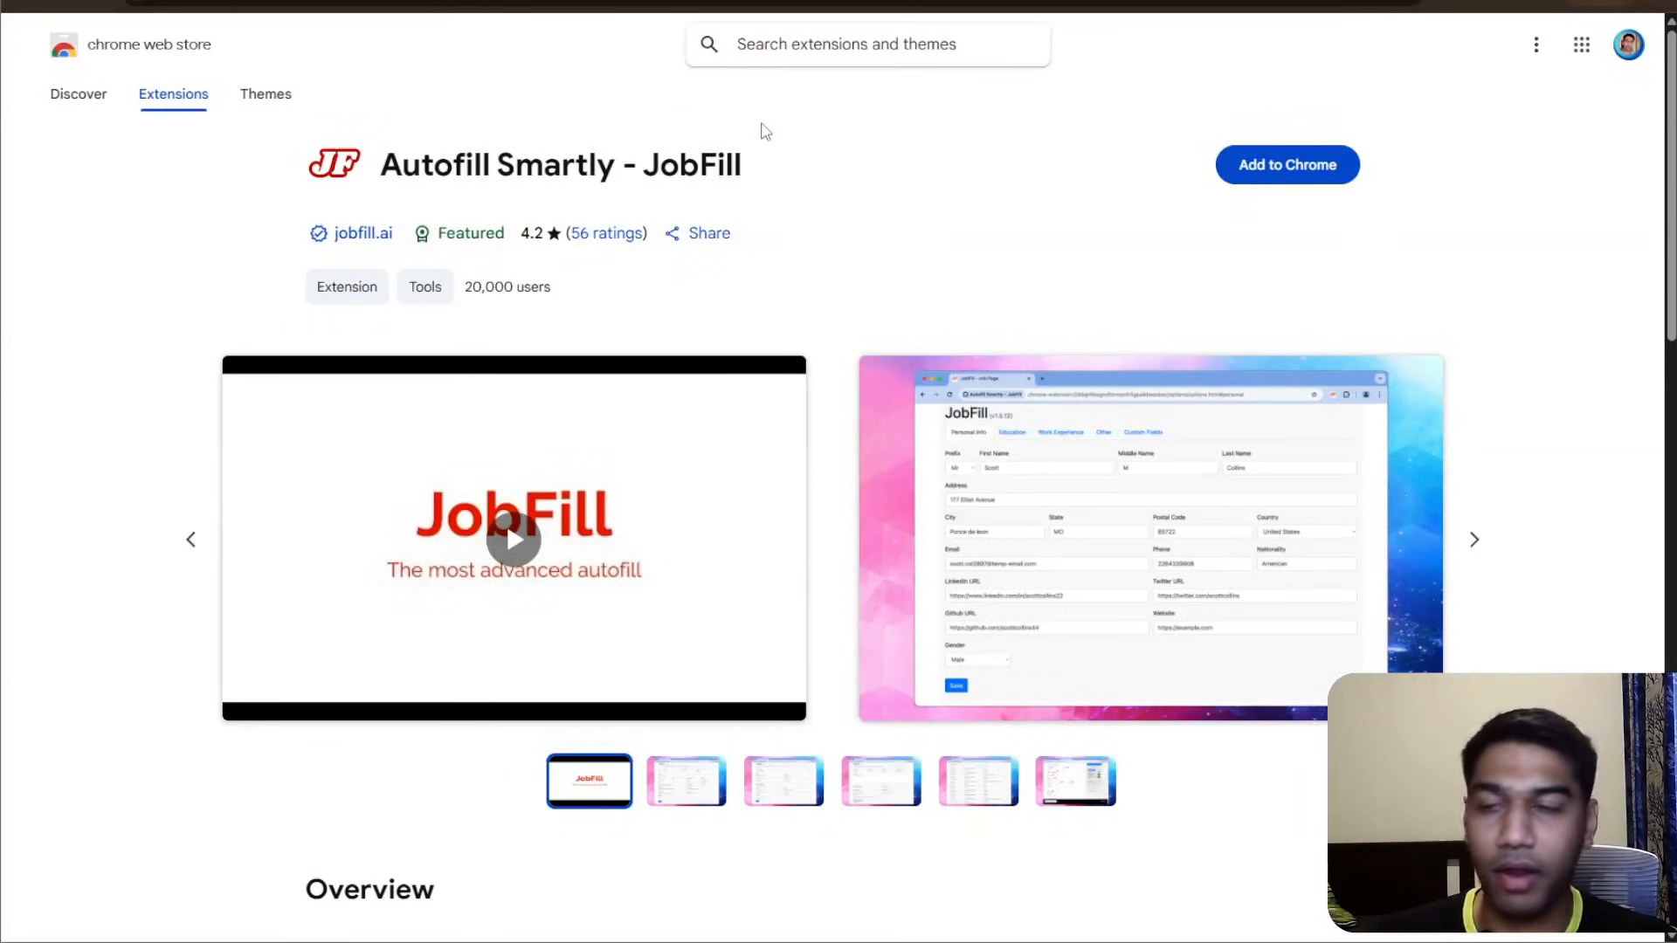
pyautogui.click(24, 2)
pyautogui.middleClick(1046, 266)
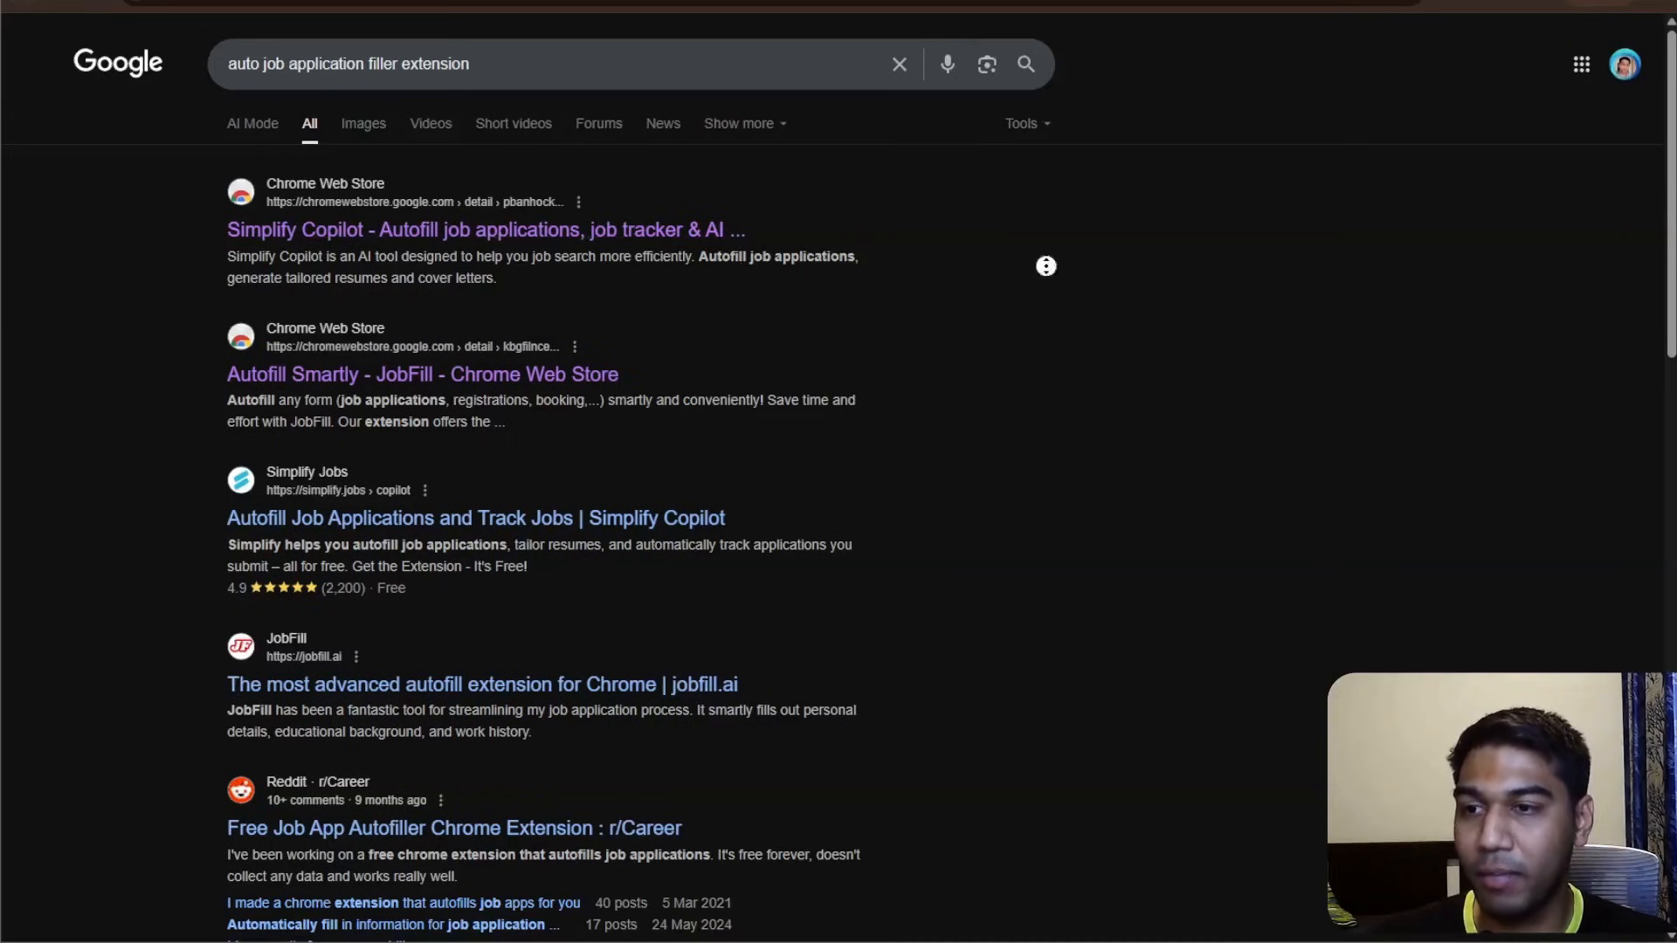
pyautogui.scroll(-3, 1057, 374)
pyautogui.scroll(3, 1057, 378)
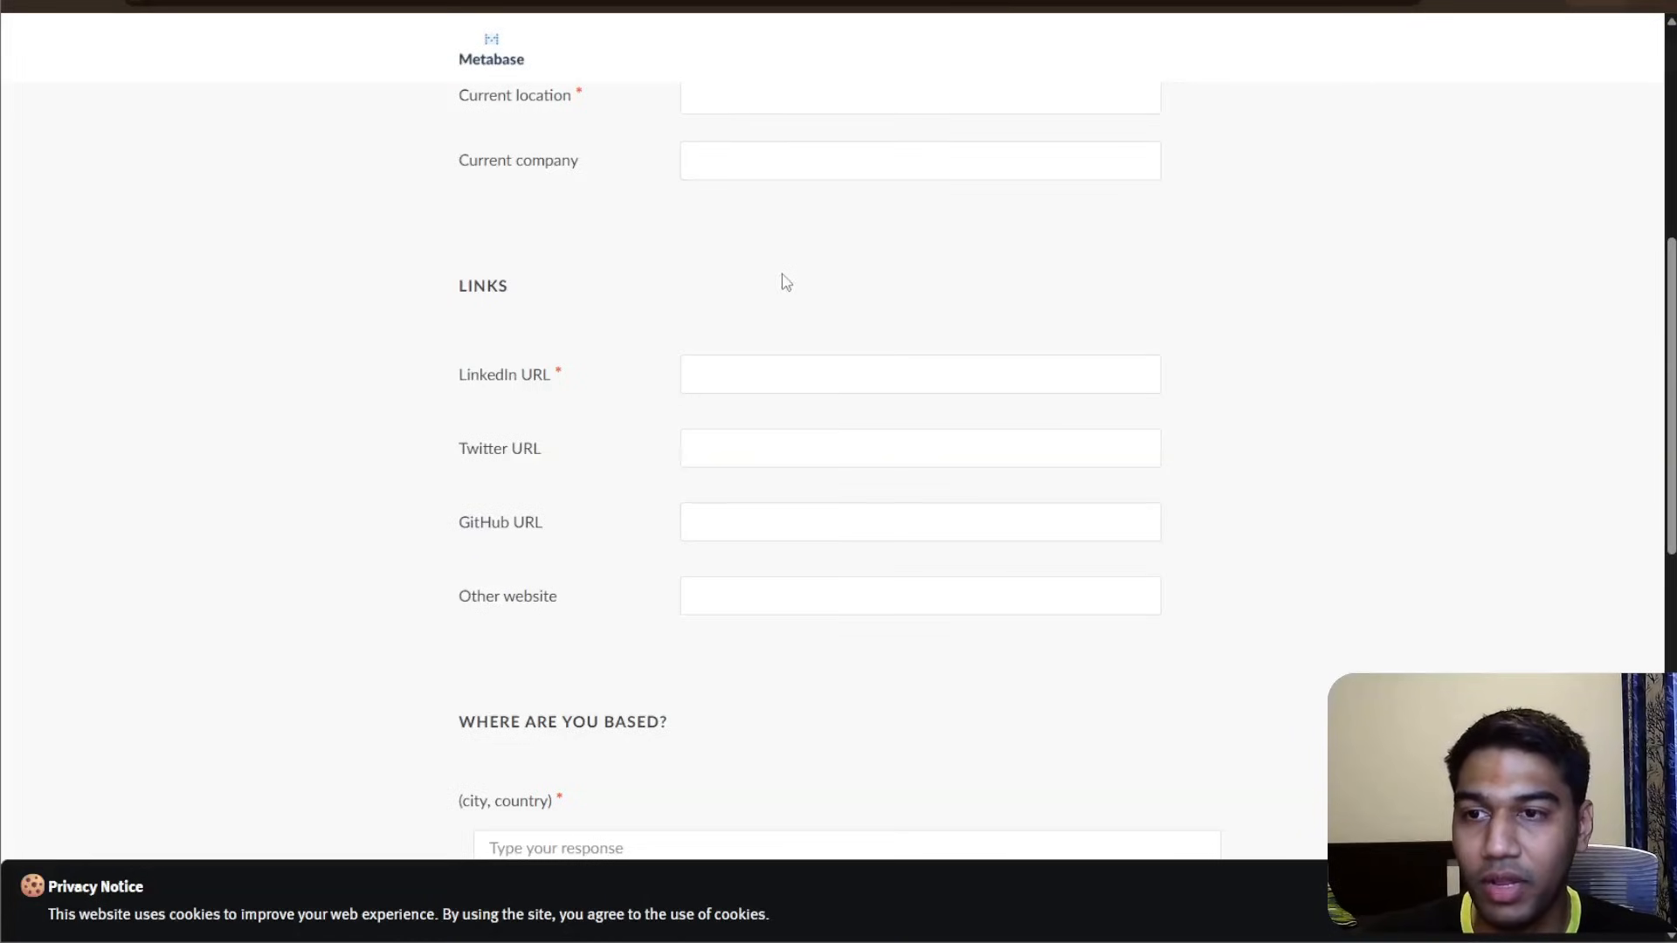
# - Look through the fields of Metabase's Software Engineer (Frontend) job application form
pyautogui.scroll(-2, 786, 315)
pyautogui.middleClick(937, 384)
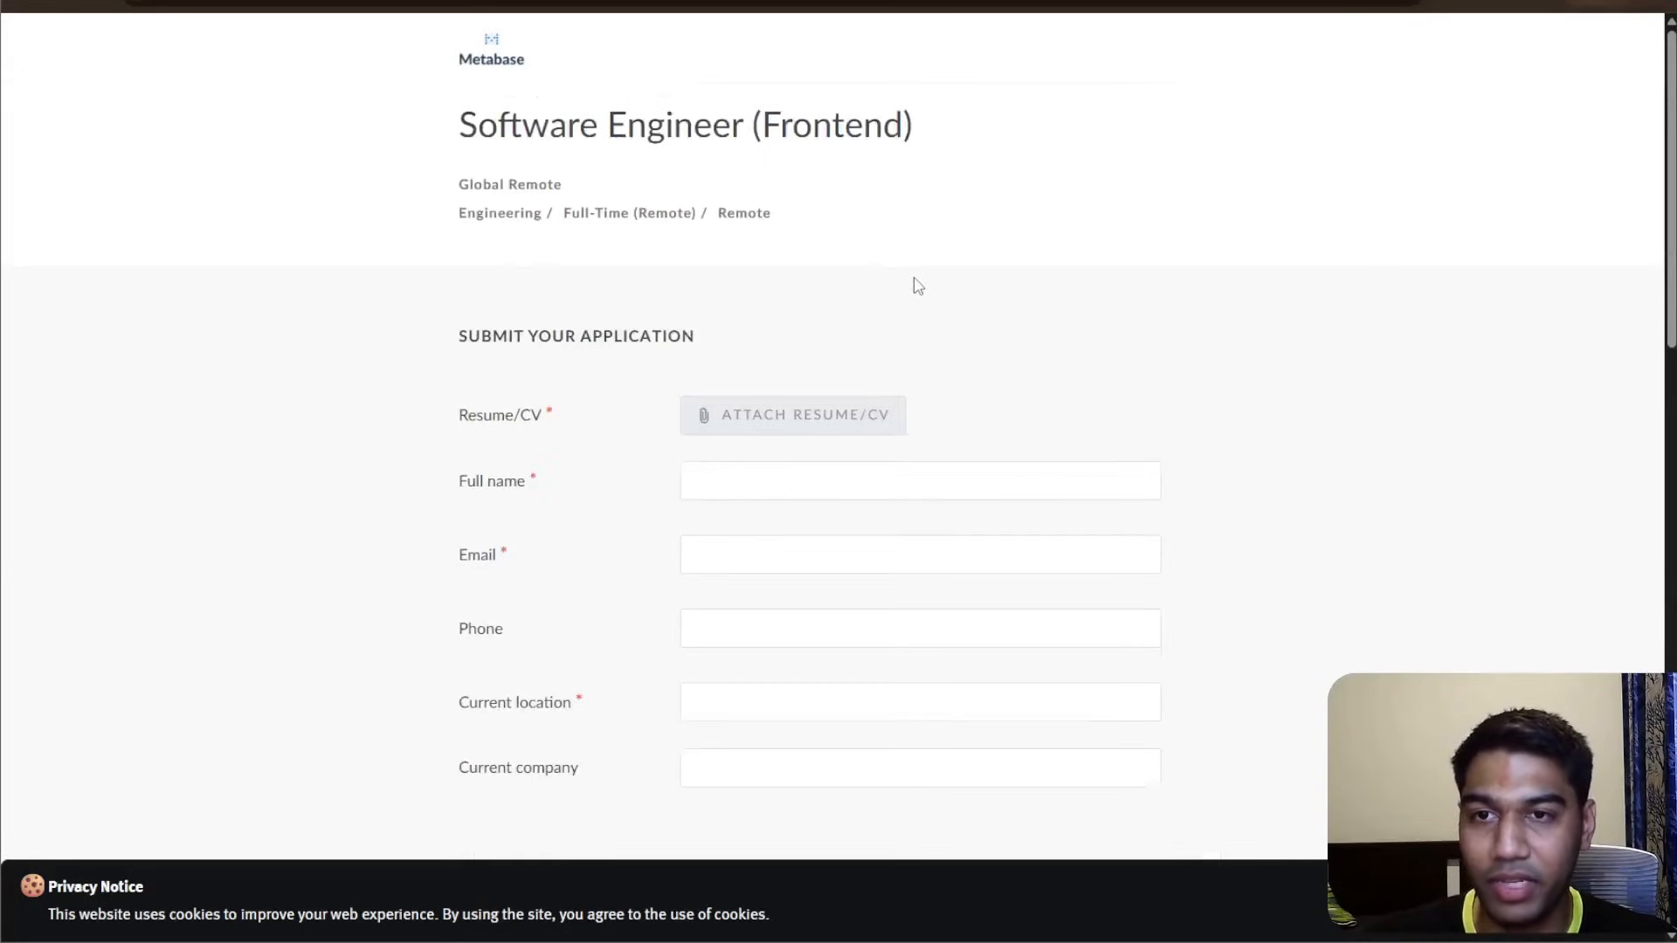
pyautogui.middleClick(925, 461)
pyautogui.scroll(-10, 933, 475)
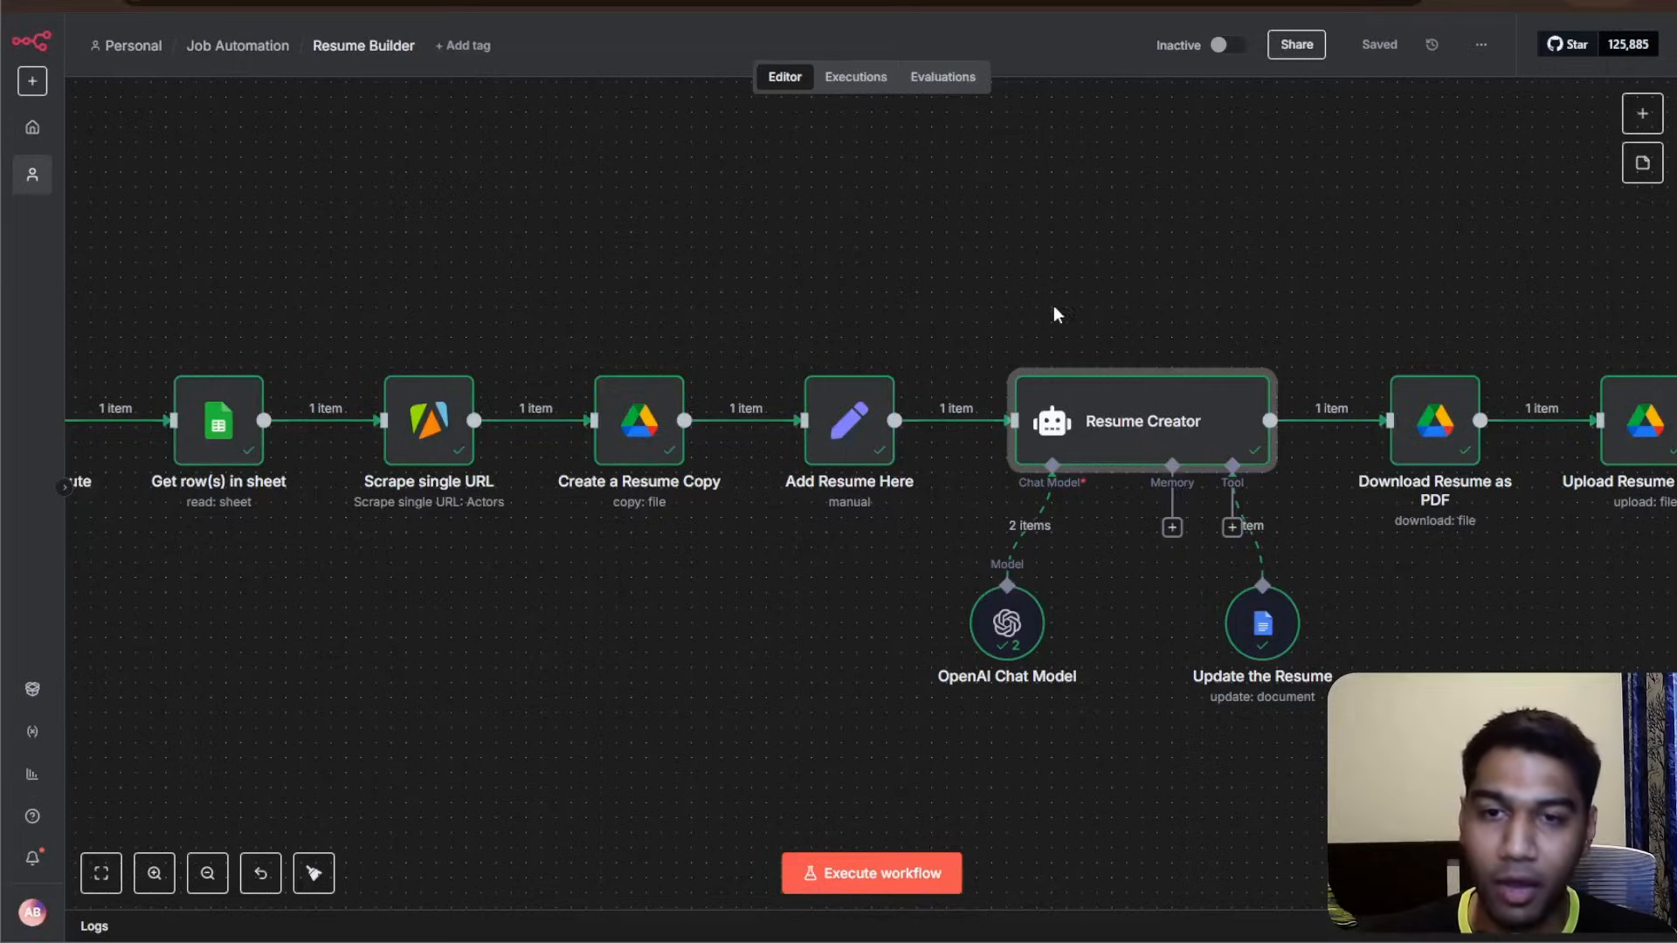
pyautogui.moveTo(1052, 314); pyautogui.dragTo(842, 292)
pyautogui.moveTo(644, 242); pyautogui.dragTo(661, 256)
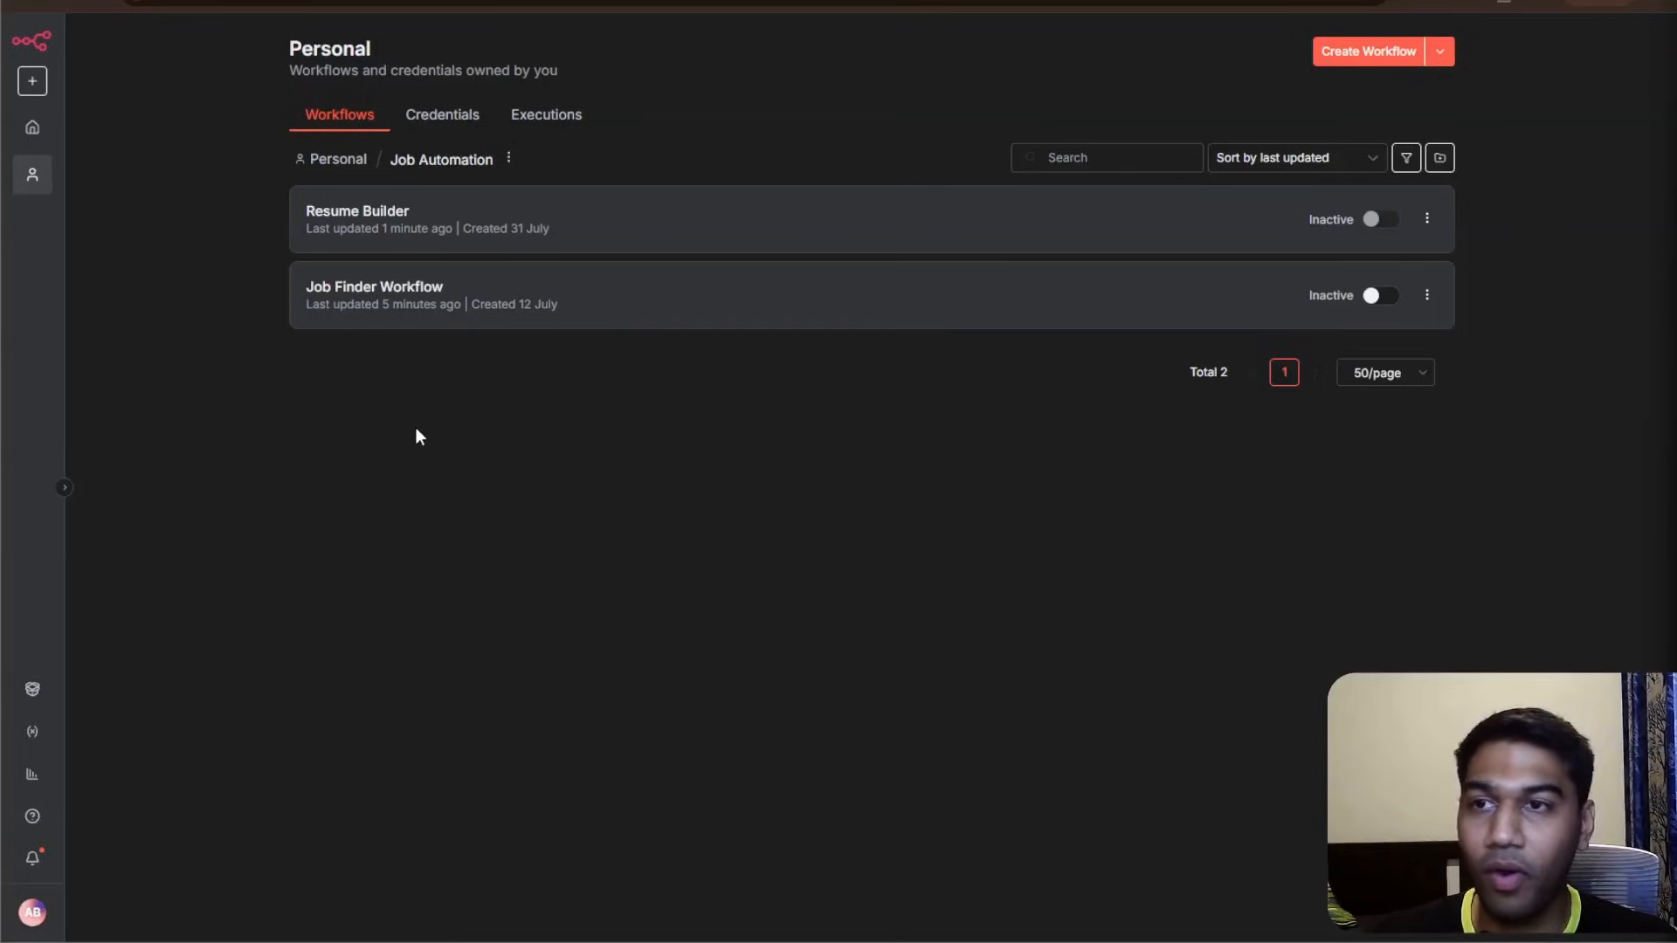
# - Create a new workflow in the Job Automation folder and import the Resume Builder.json file into it
pyautogui.click(1439, 51)
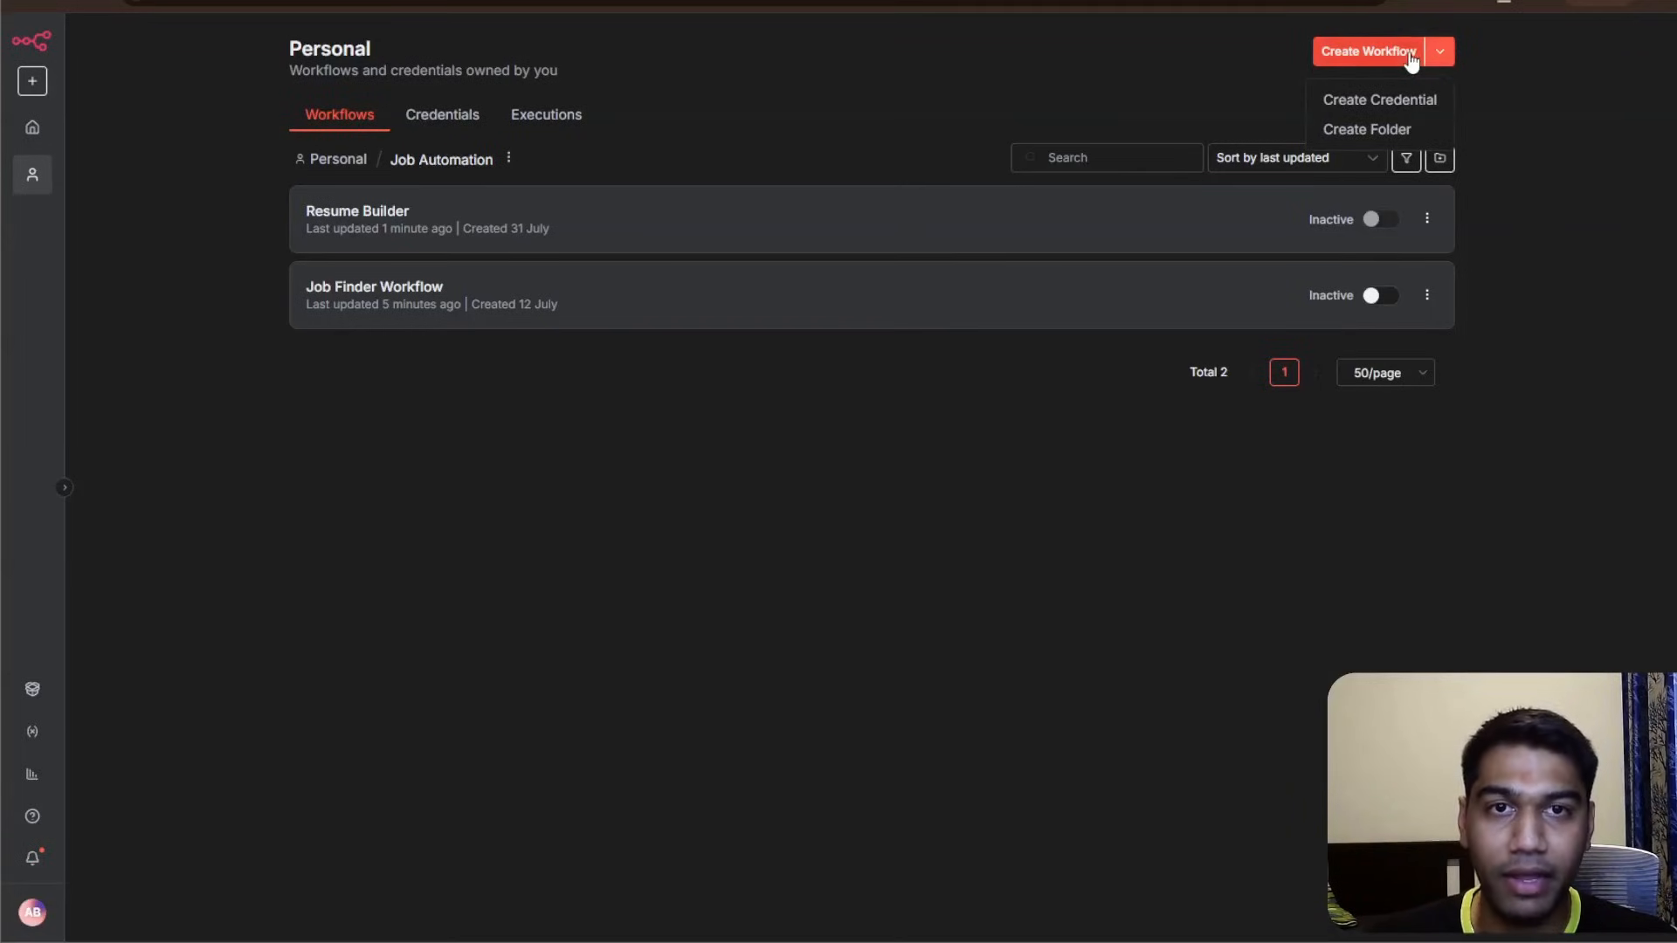
pyautogui.click(1410, 55)
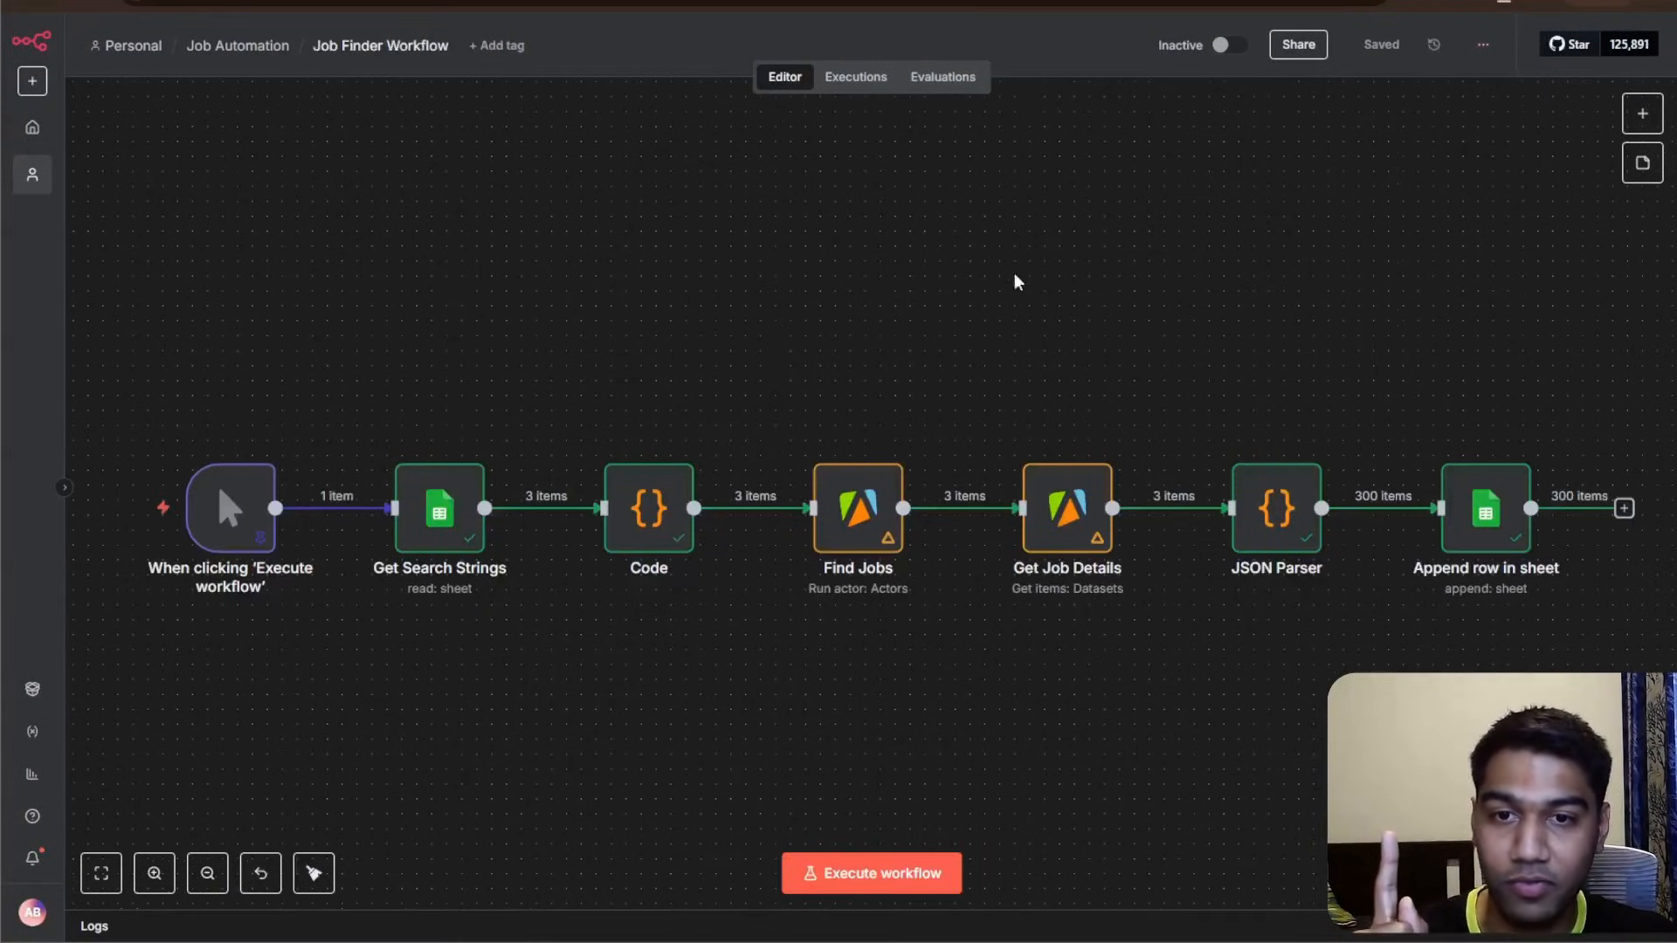
pyautogui.moveTo(1195, 283); pyautogui.dragTo(1229, 266)
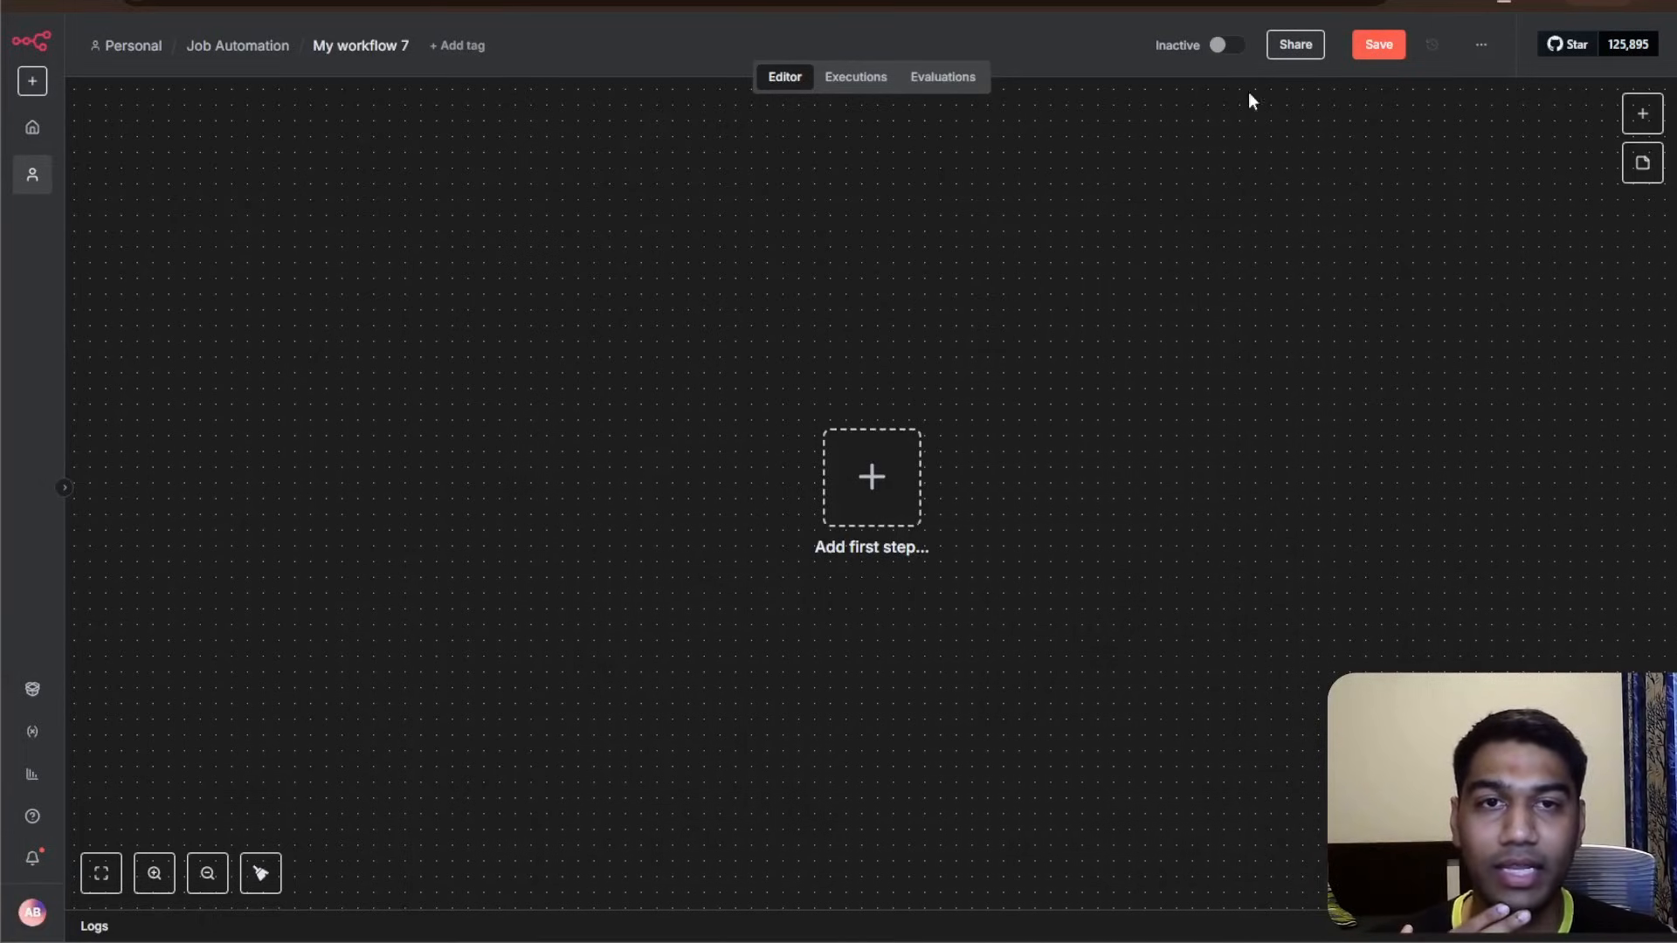
pyautogui.click(1482, 44)
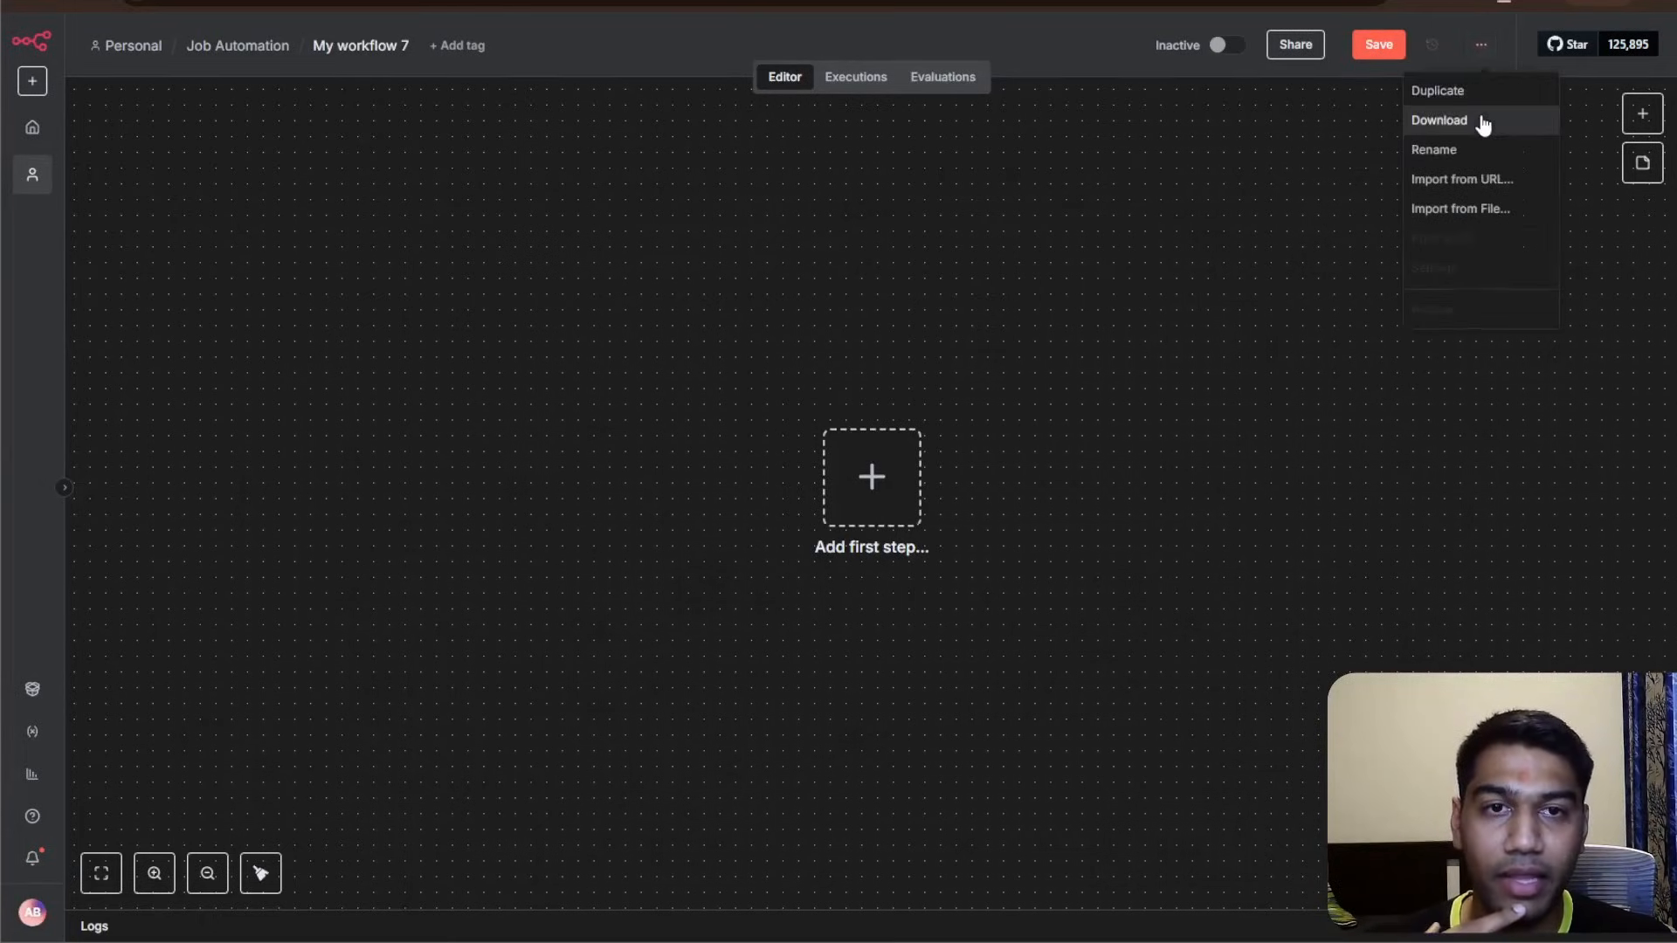
pyautogui.click(1467, 207)
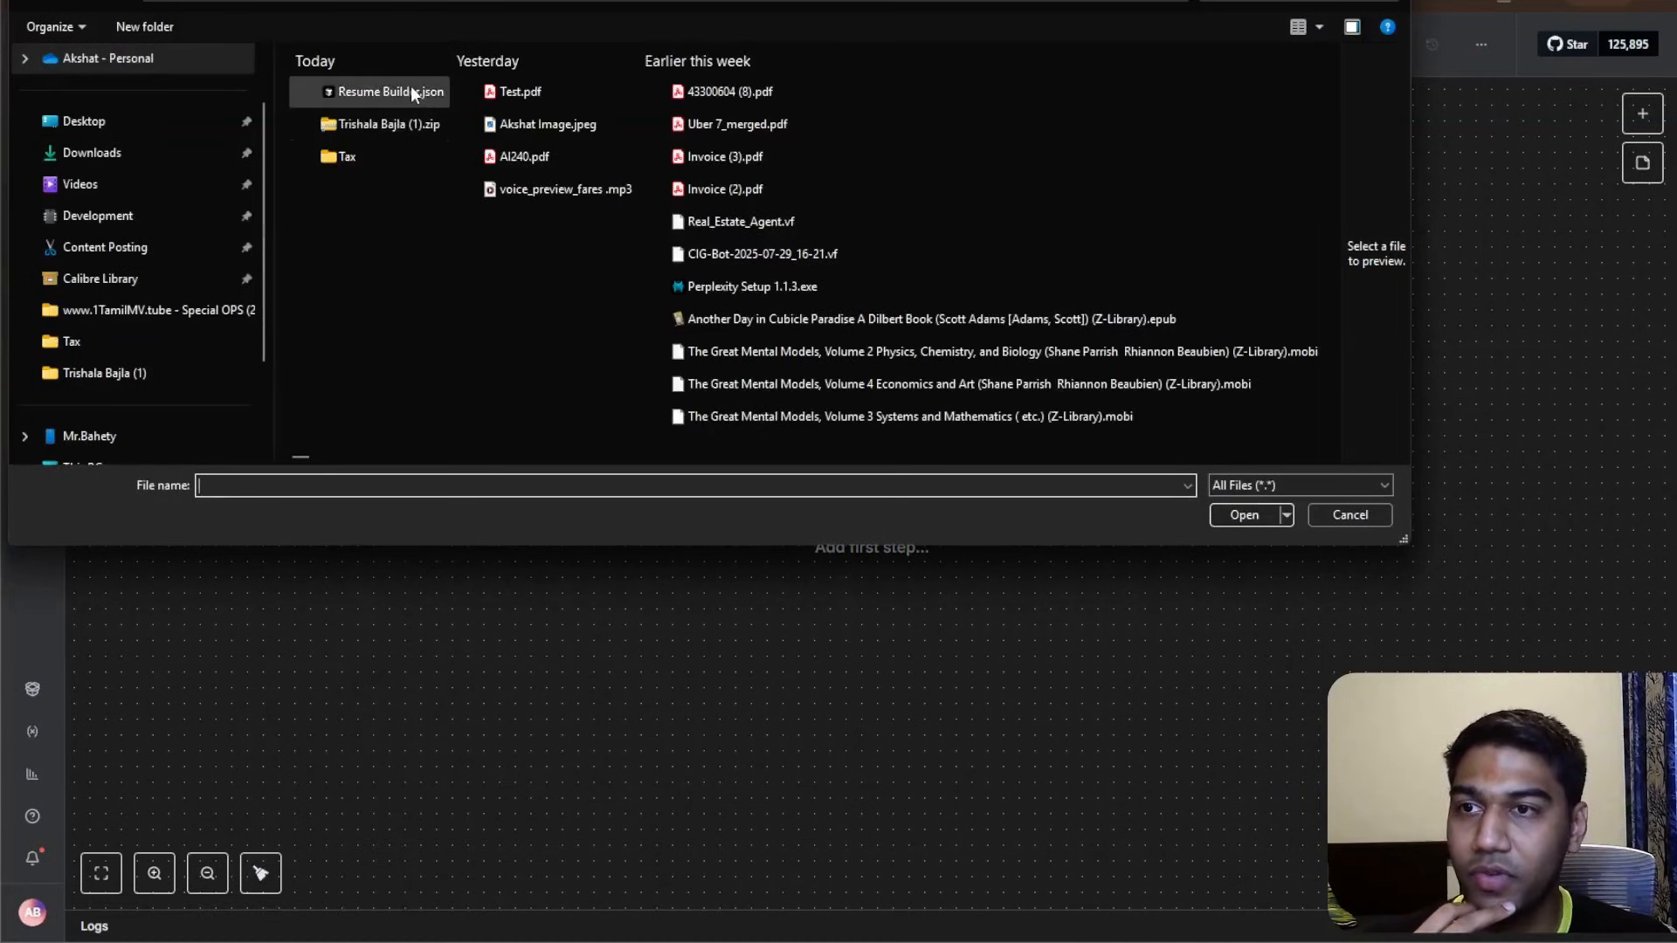
pyautogui.click(410, 91)
pyautogui.click(1232, 518)
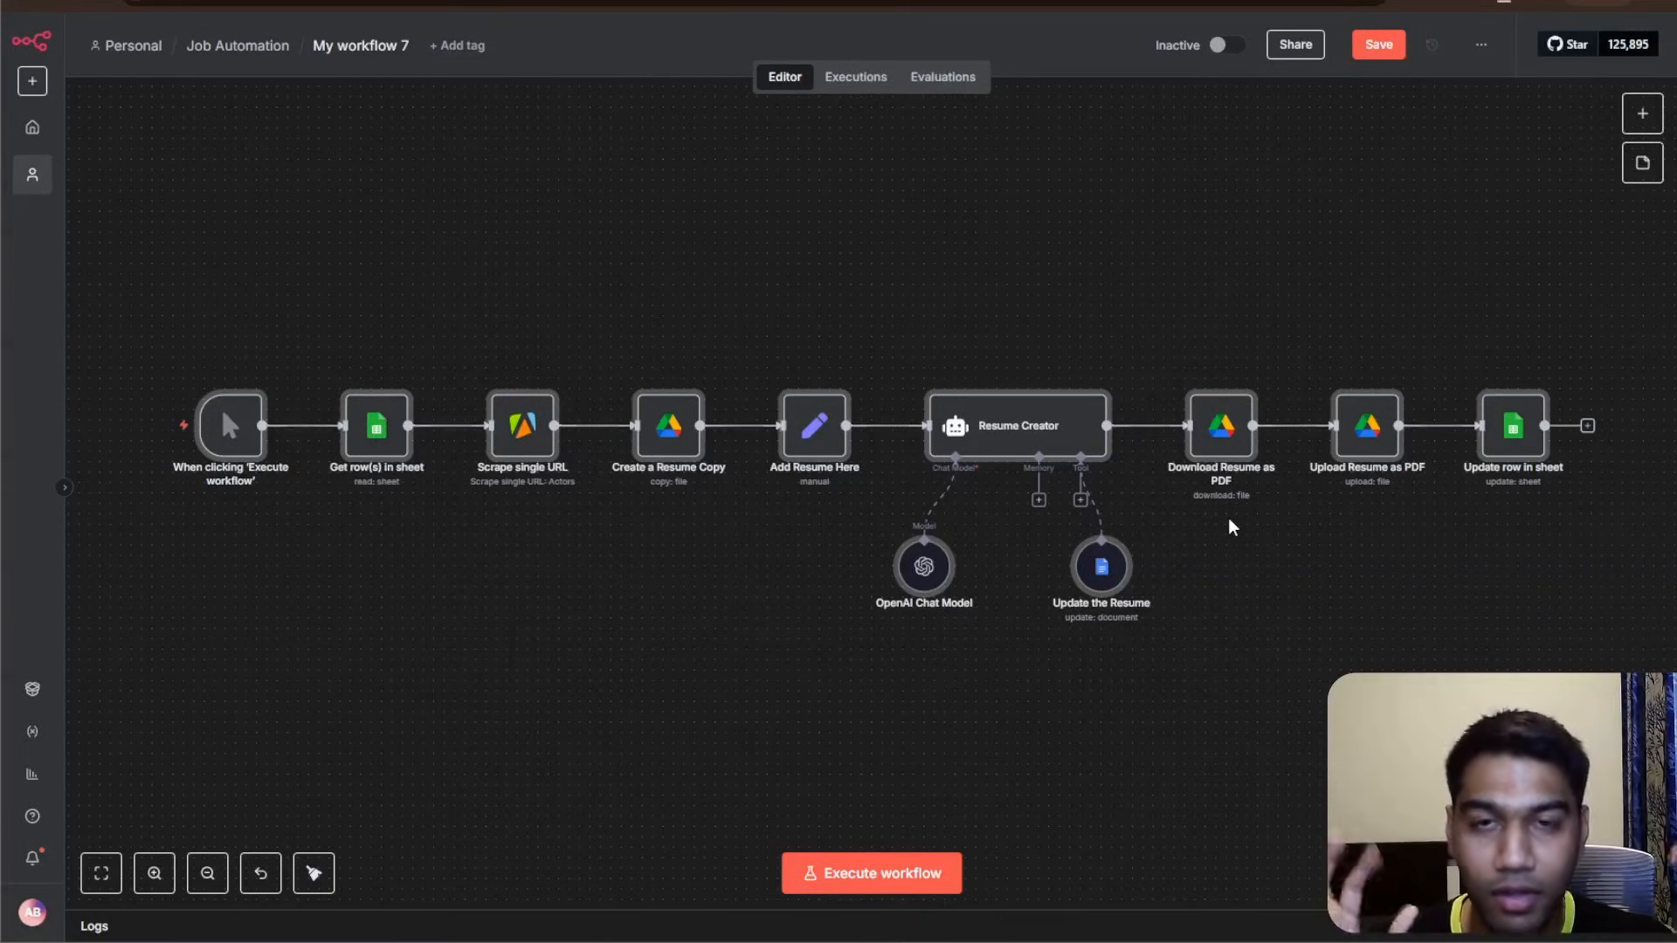
# - Open the Get row(s) in sheet node, check its document and sheet selections, and return to the canvas
pyautogui.click(996, 303)
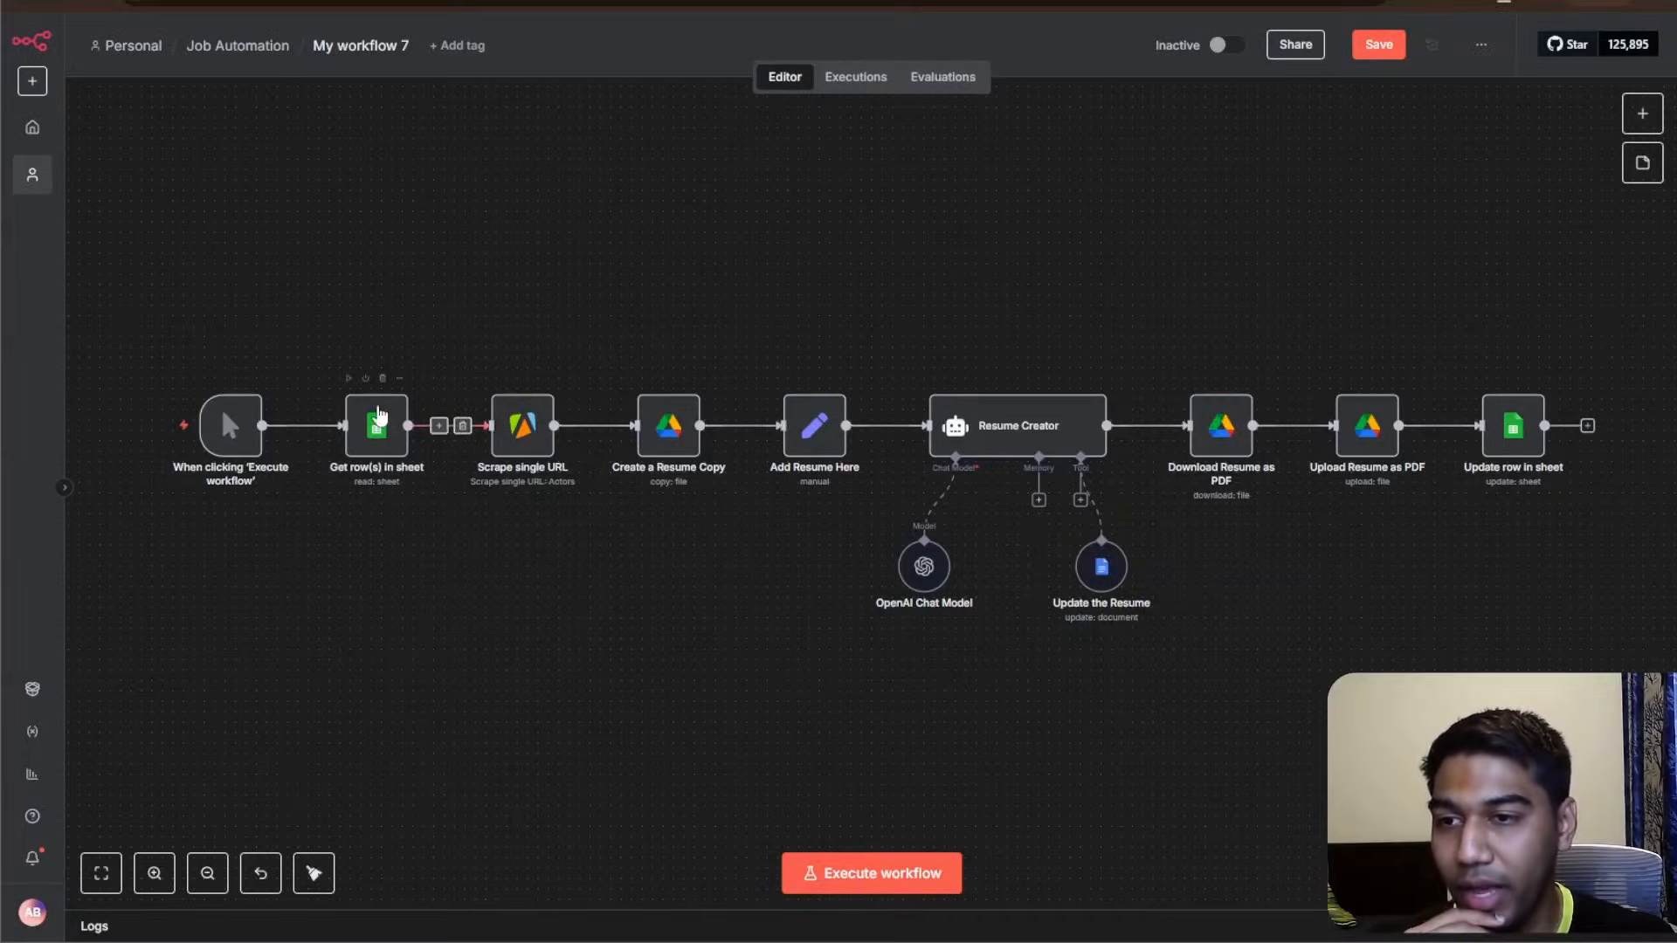
pyautogui.doubleClick(377, 424)
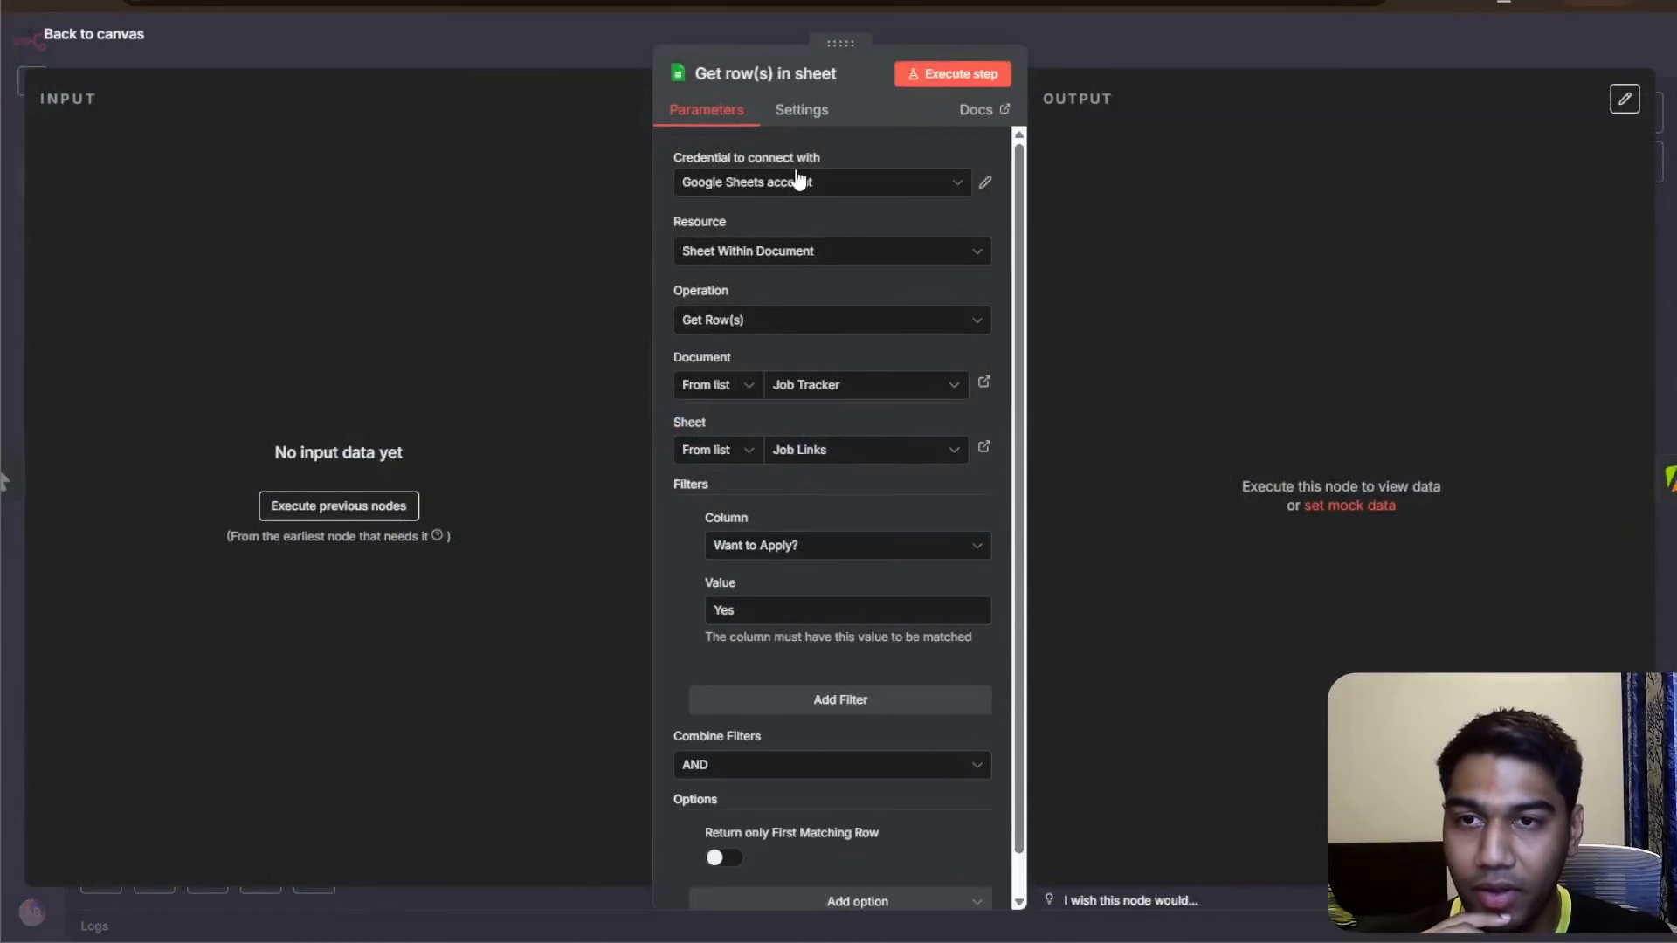
pyautogui.scroll(-1, 844, 508)
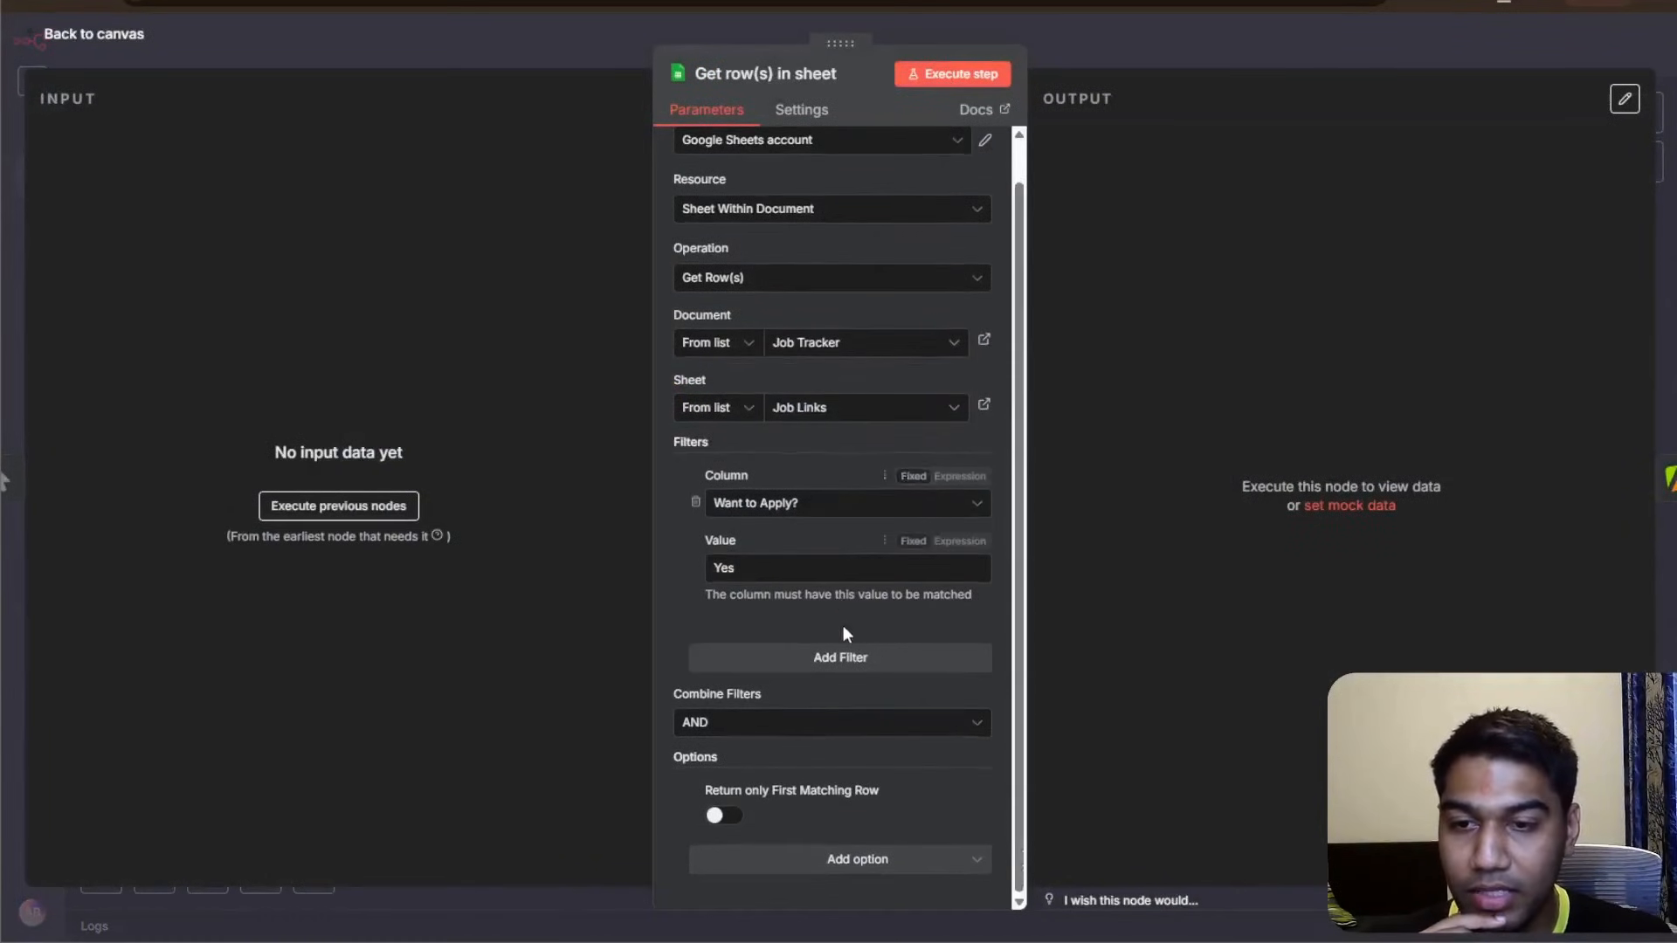
pyautogui.click(860, 349)
pyautogui.click(831, 304)
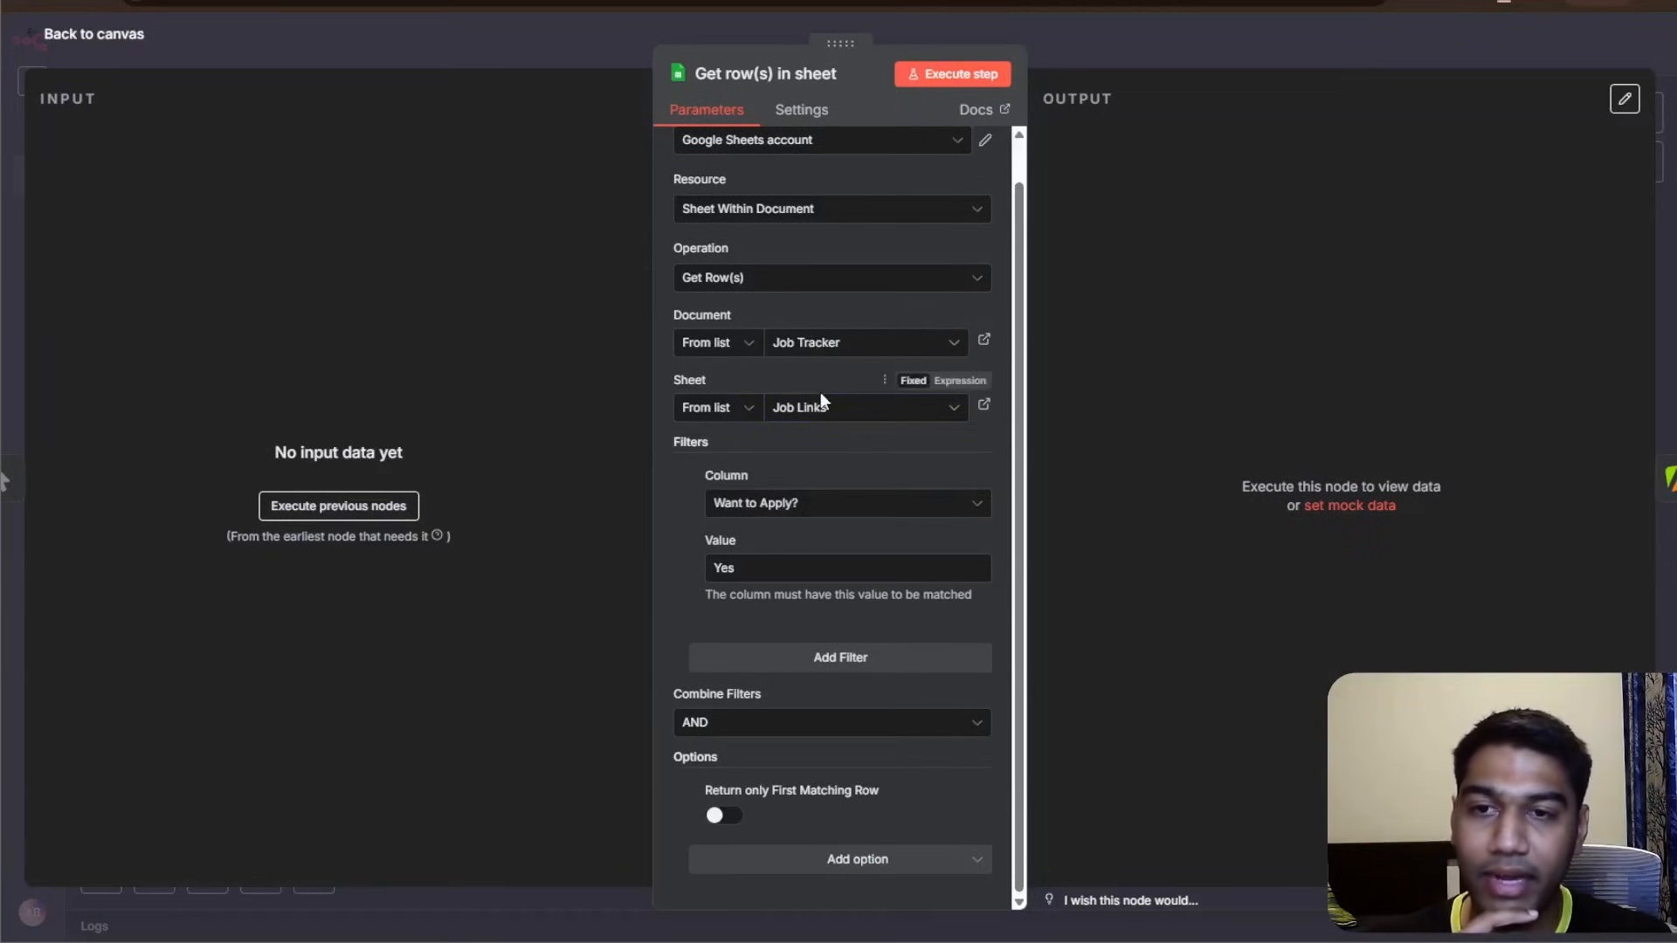
pyautogui.click(813, 407)
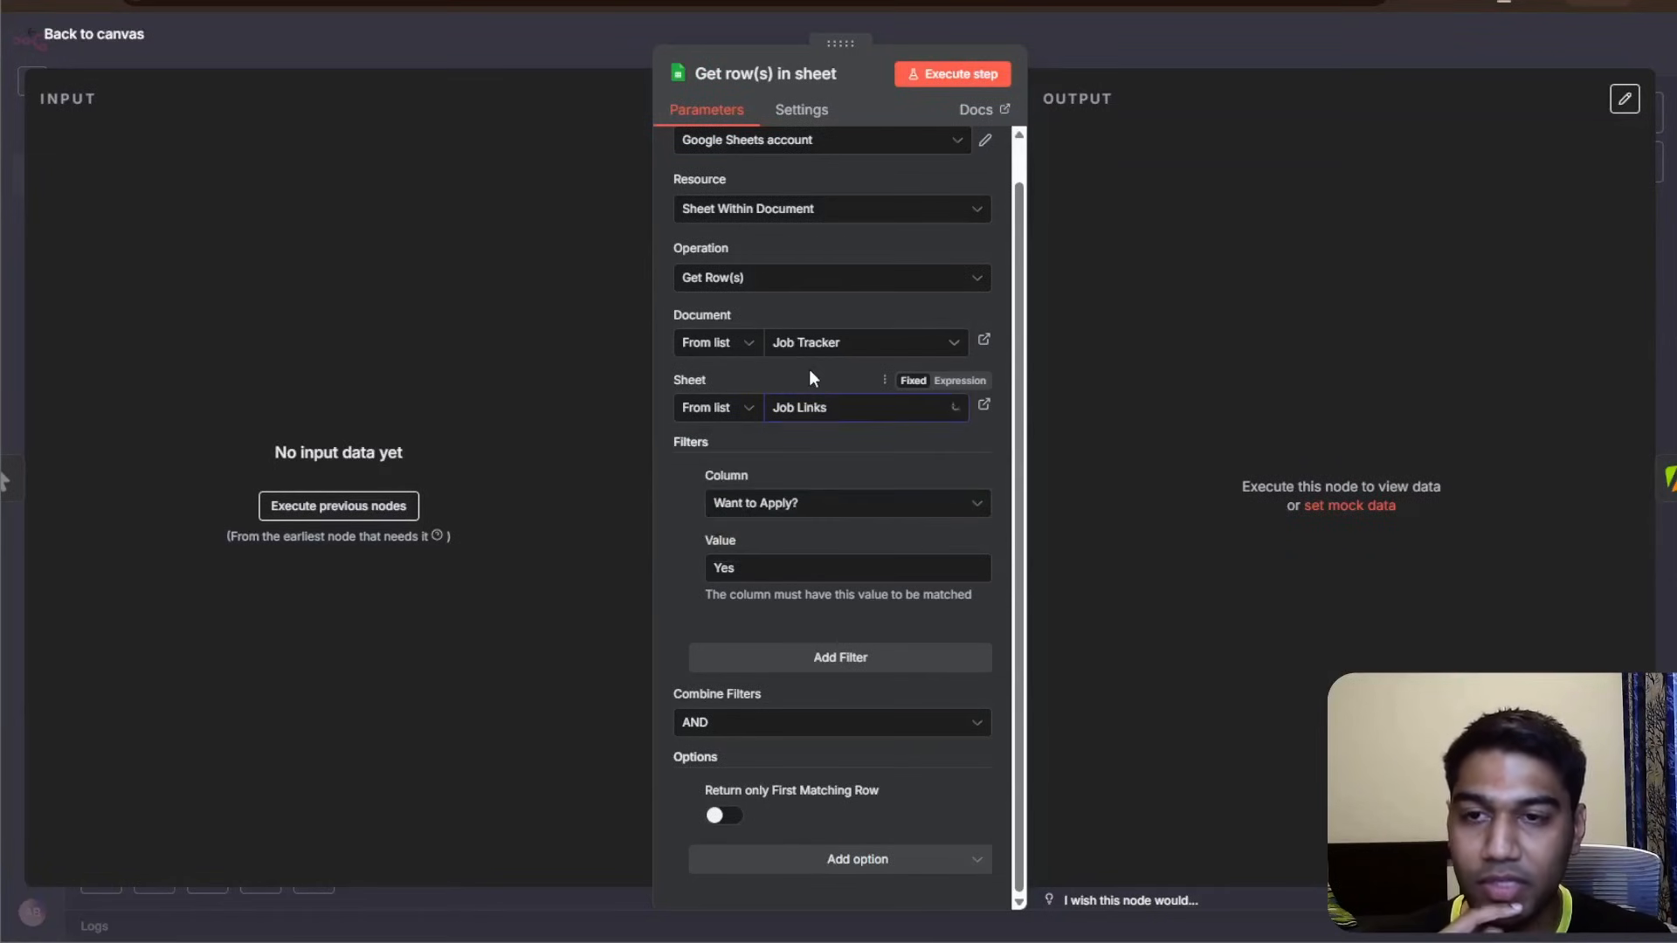
pyautogui.click(1187, 46)
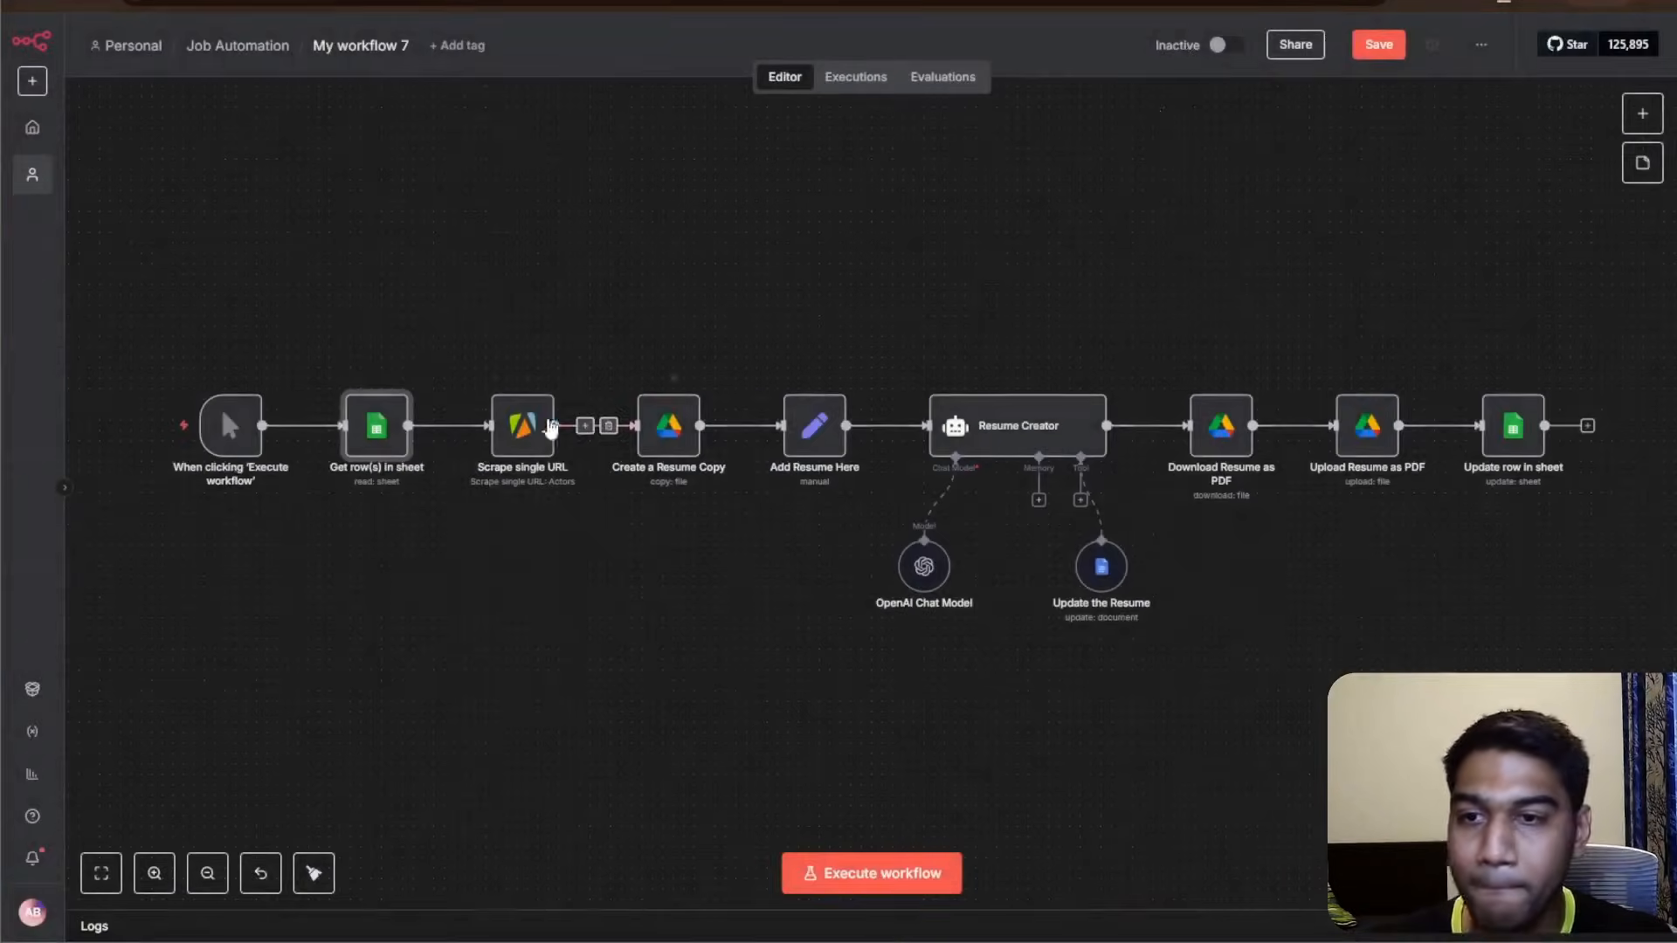
# - Open the Scrape single URL node, view its Apify API key connection choices, and return to the canvas
pyautogui.doubleClick(497, 433)
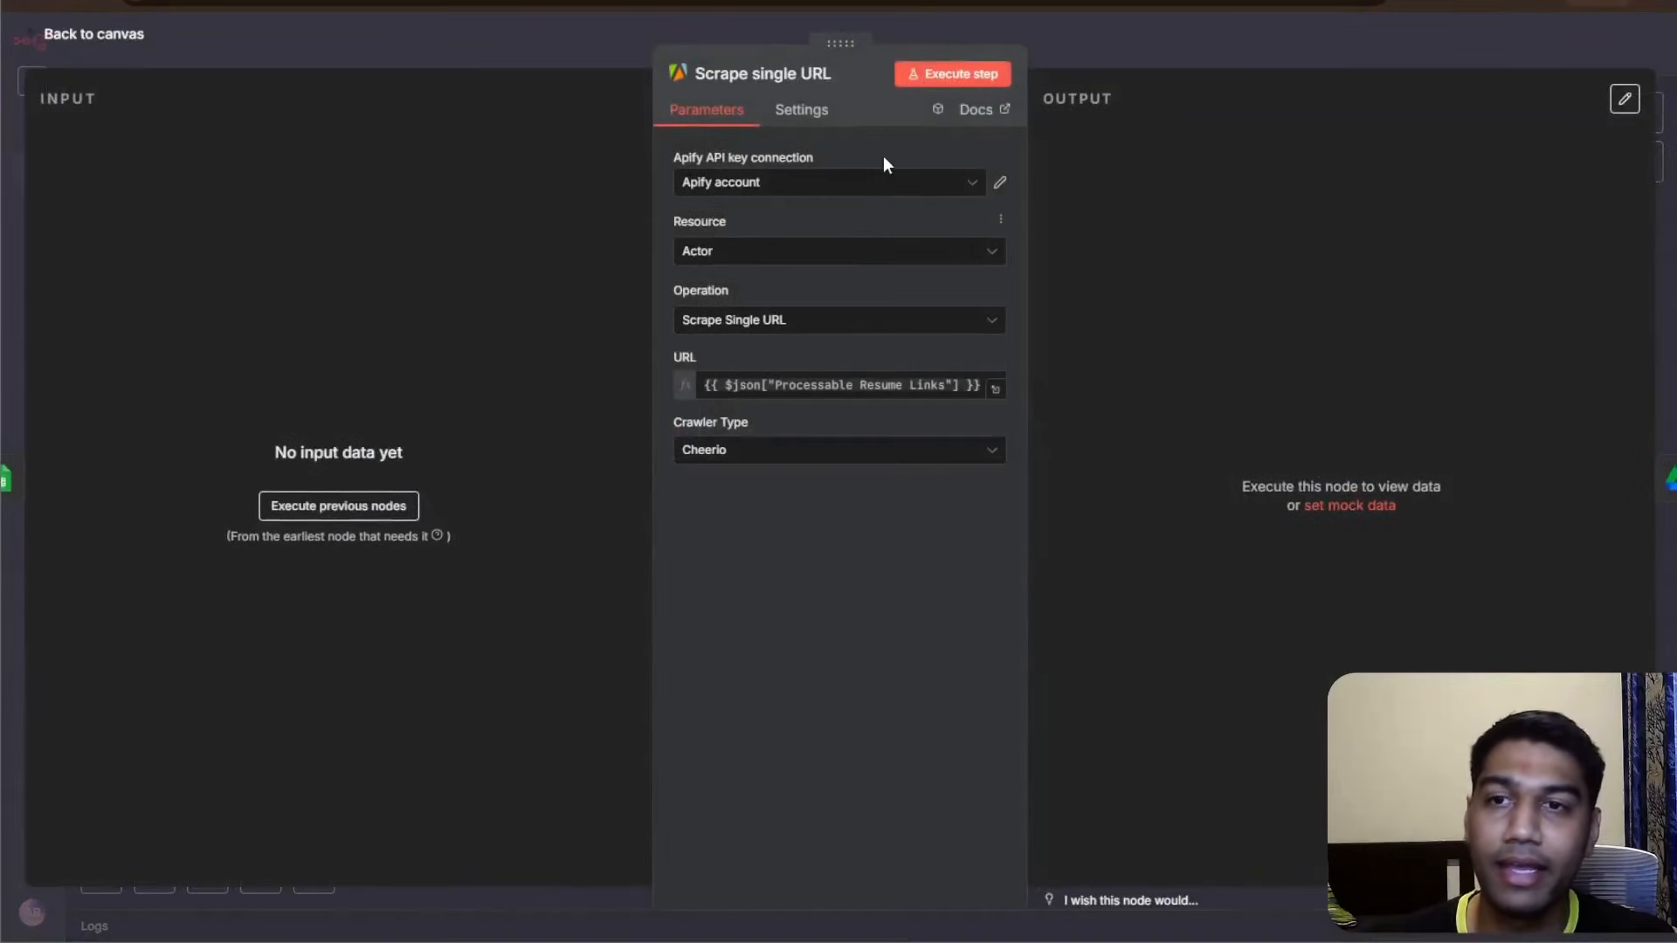
pyautogui.click(884, 185)
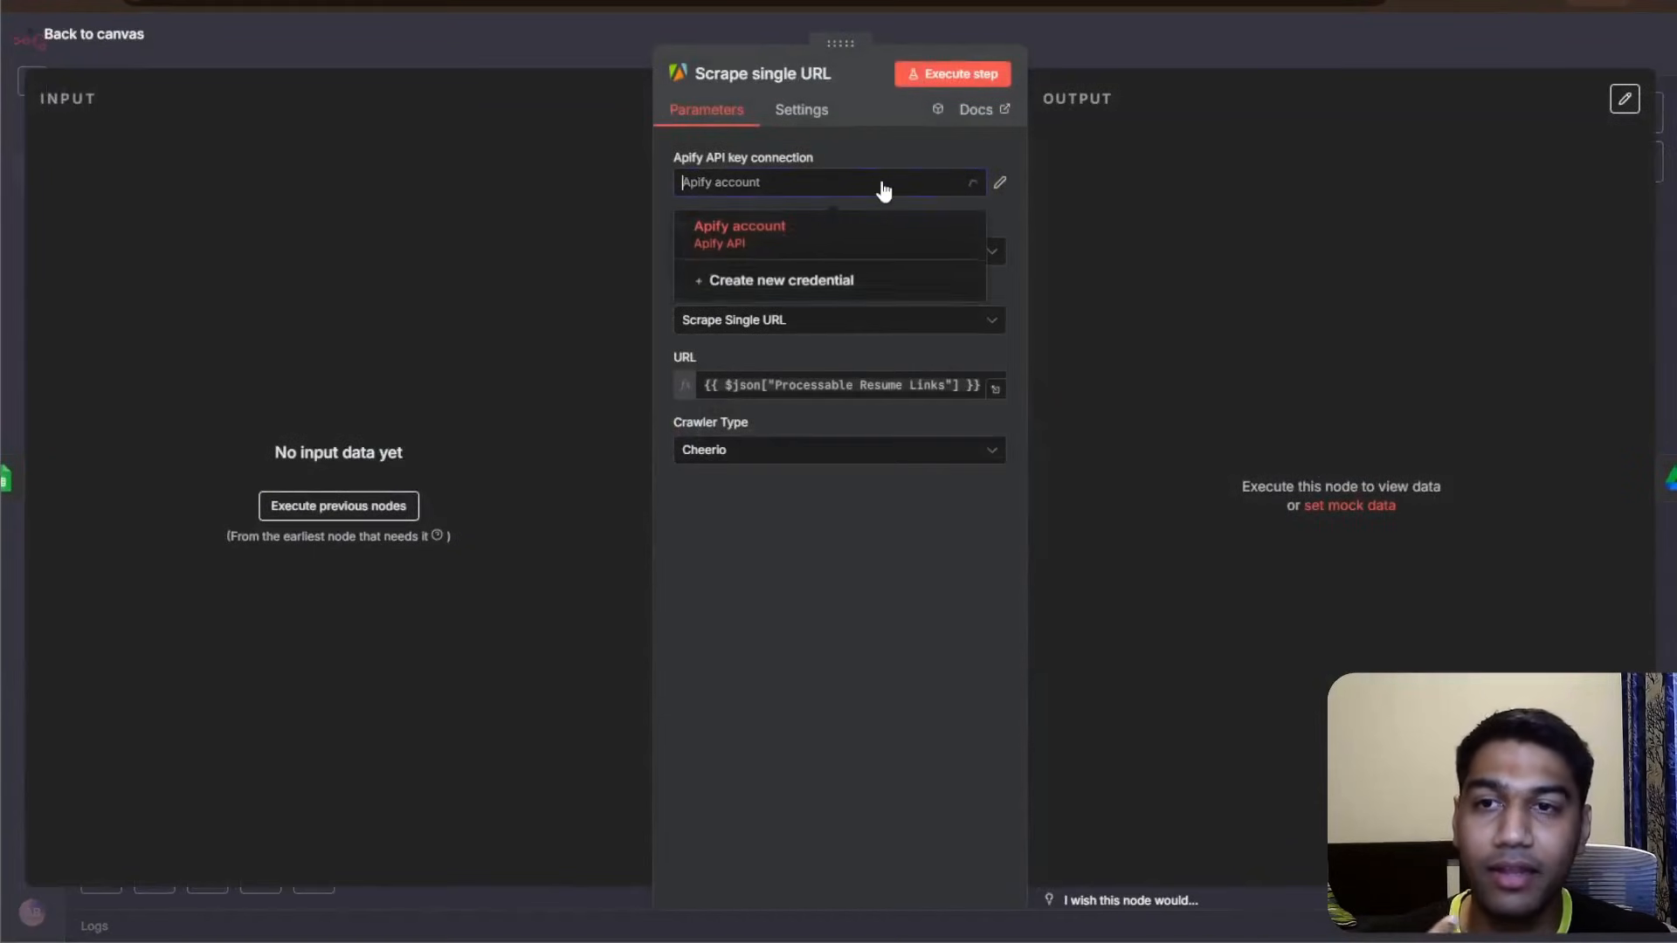
pyautogui.click(846, 491)
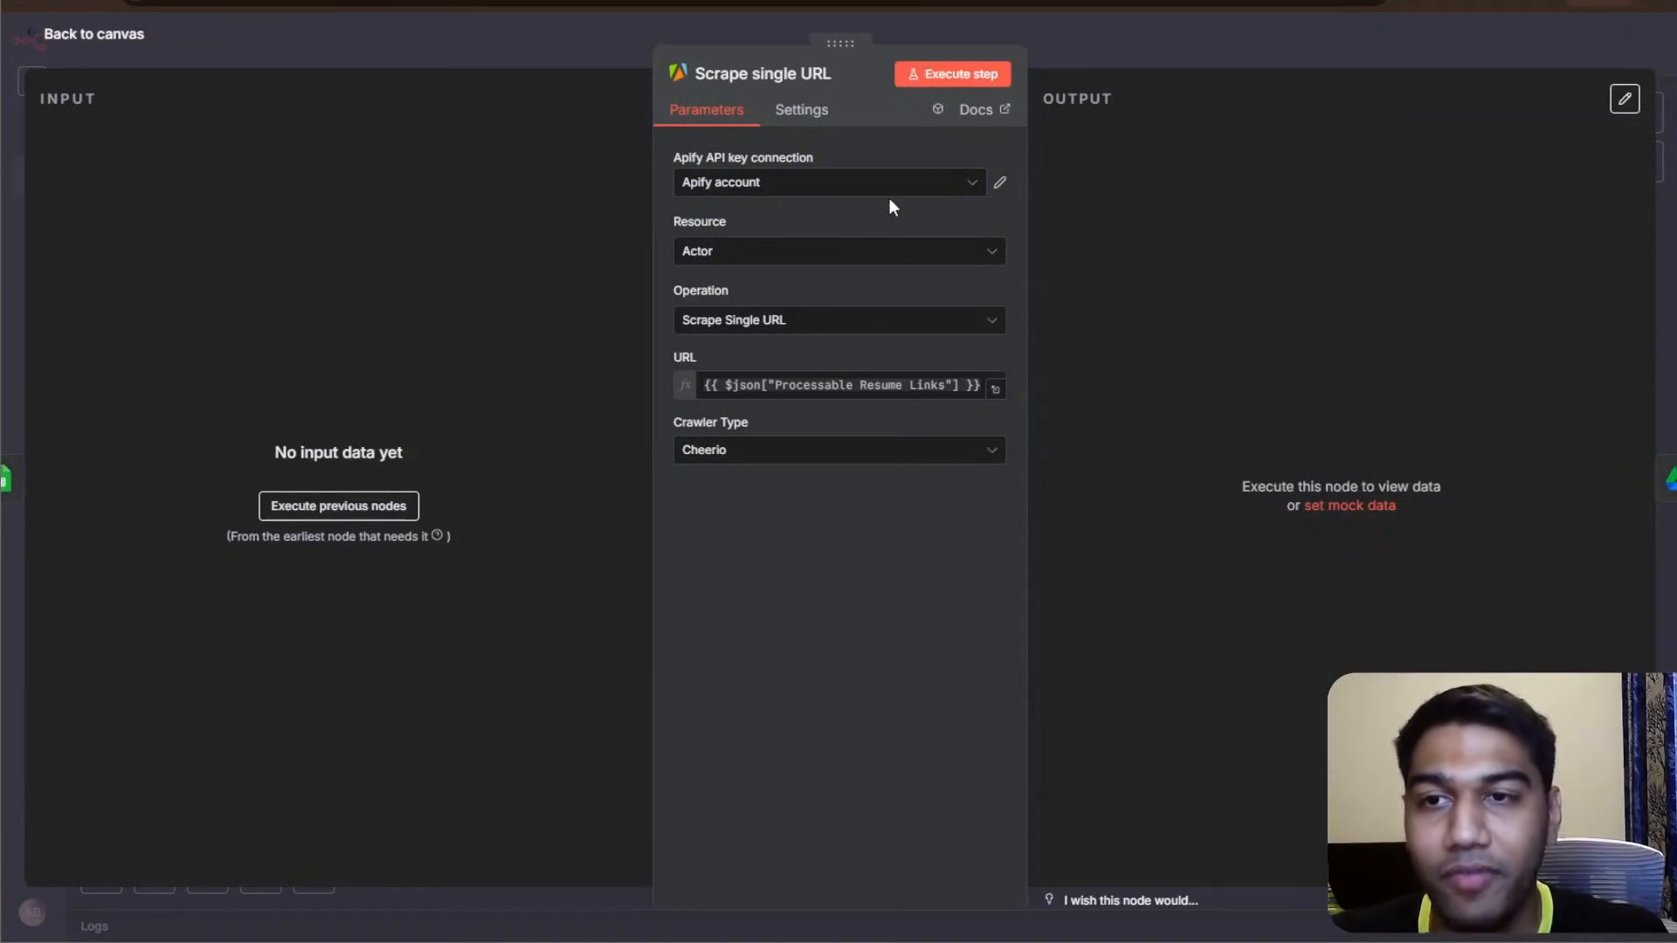
pyautogui.click(1166, 26)
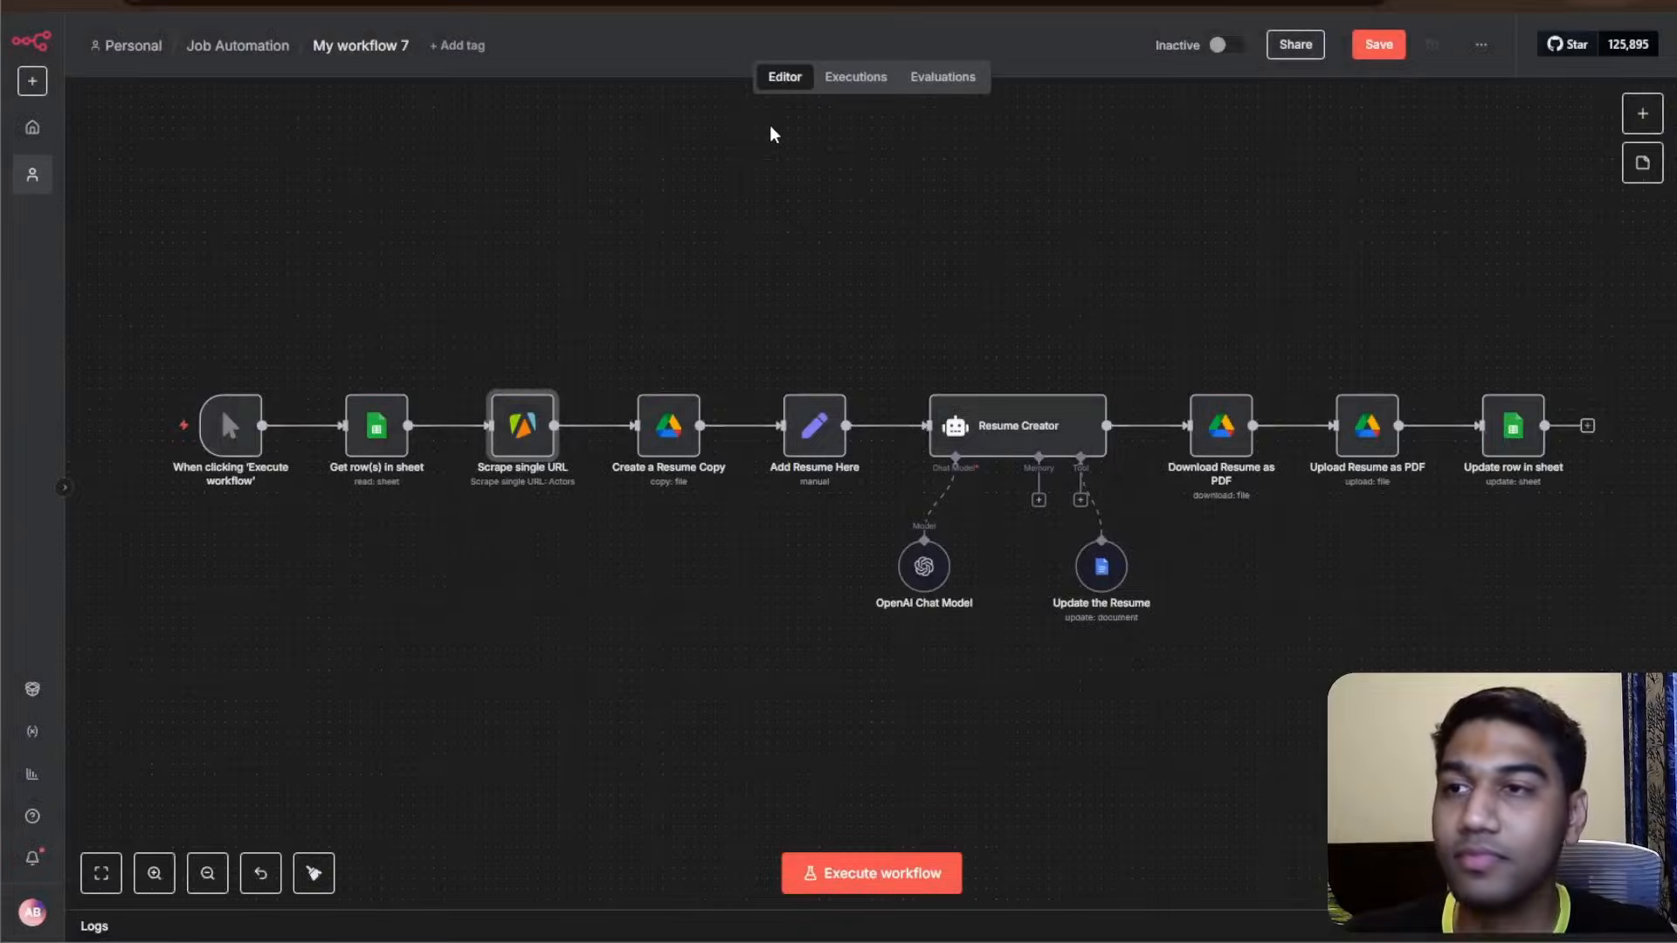
# - Leave the imported workflow without saving it and open the list of personal credentials
pyautogui.click(231, 52)
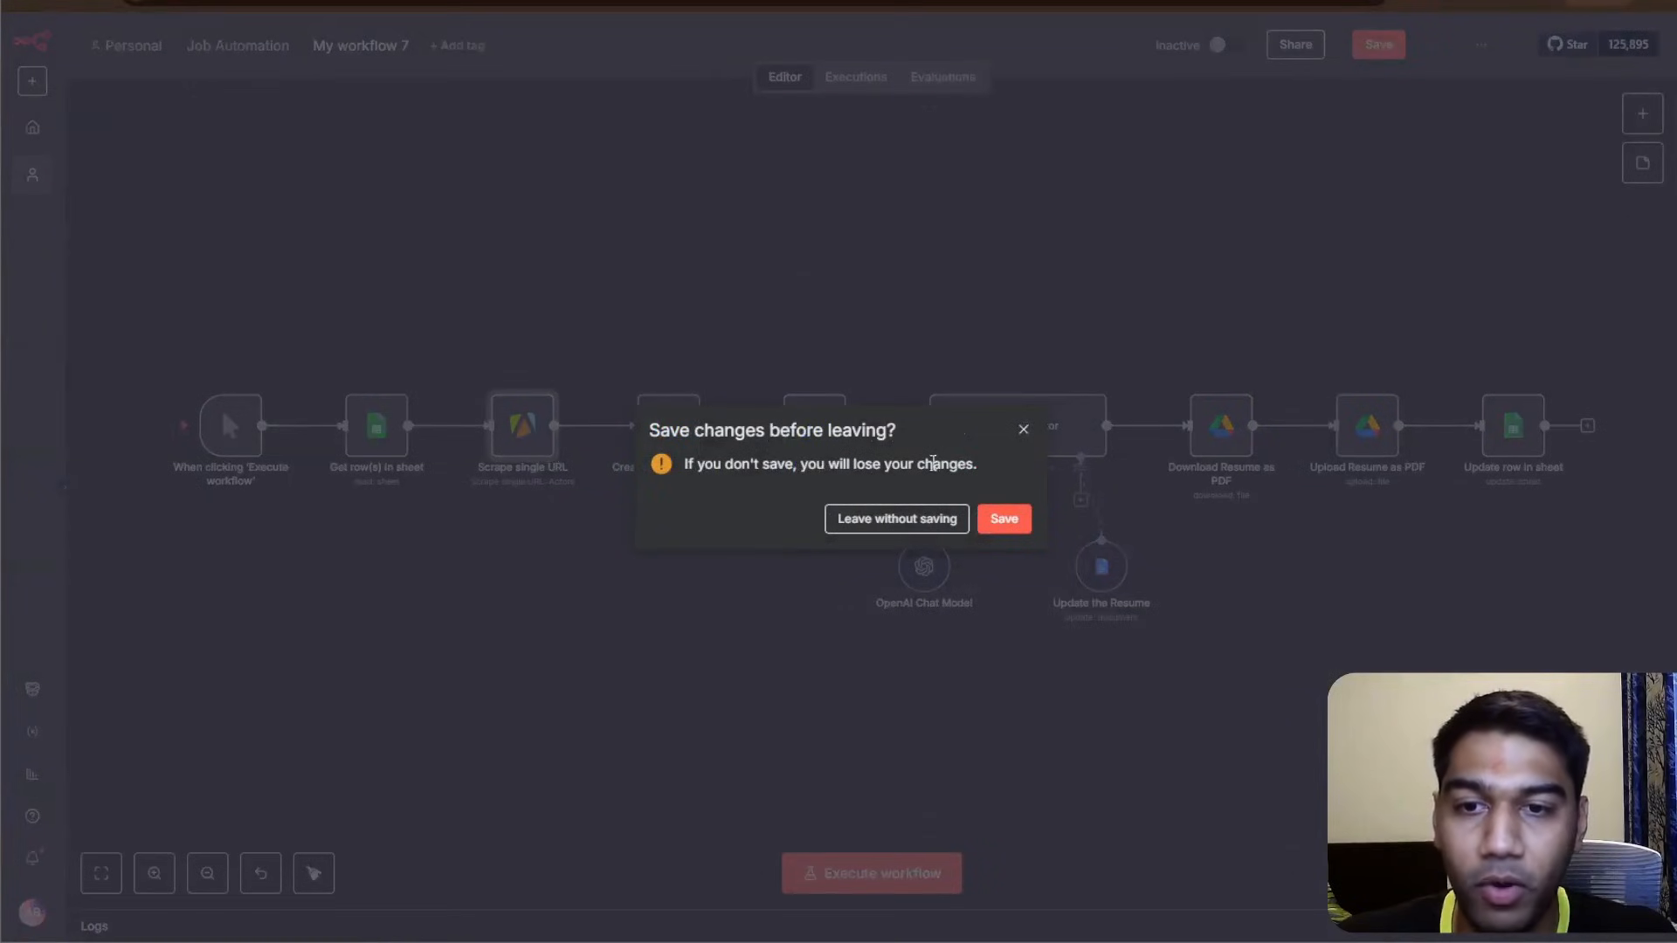
pyautogui.click(940, 518)
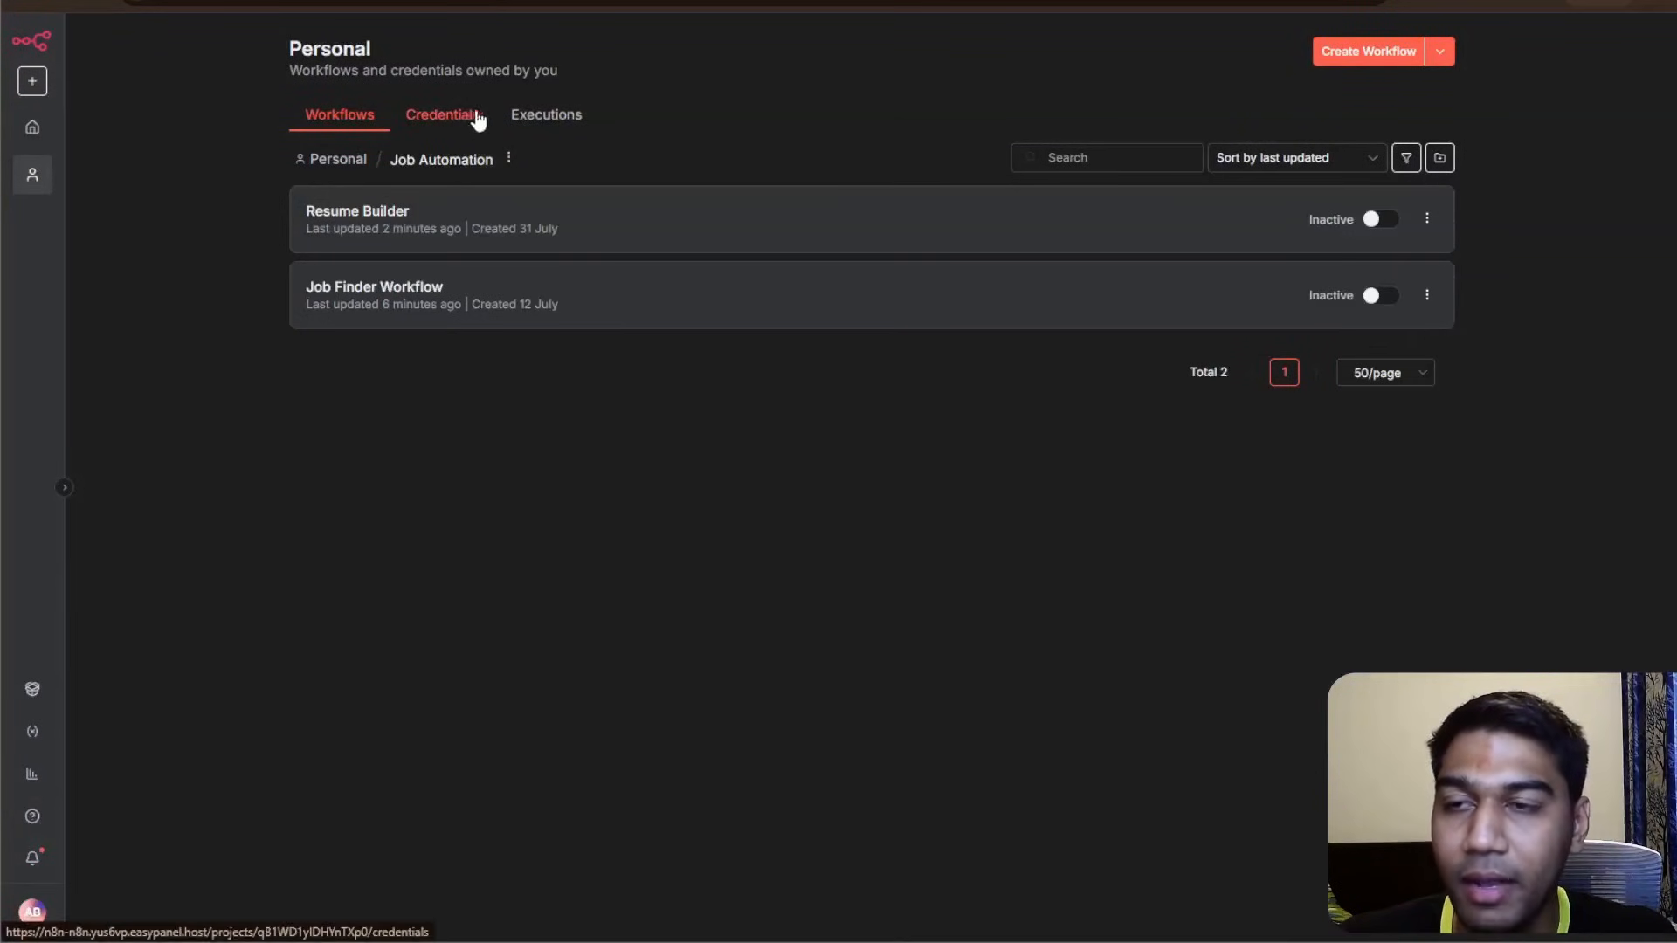
pyautogui.click(476, 118)
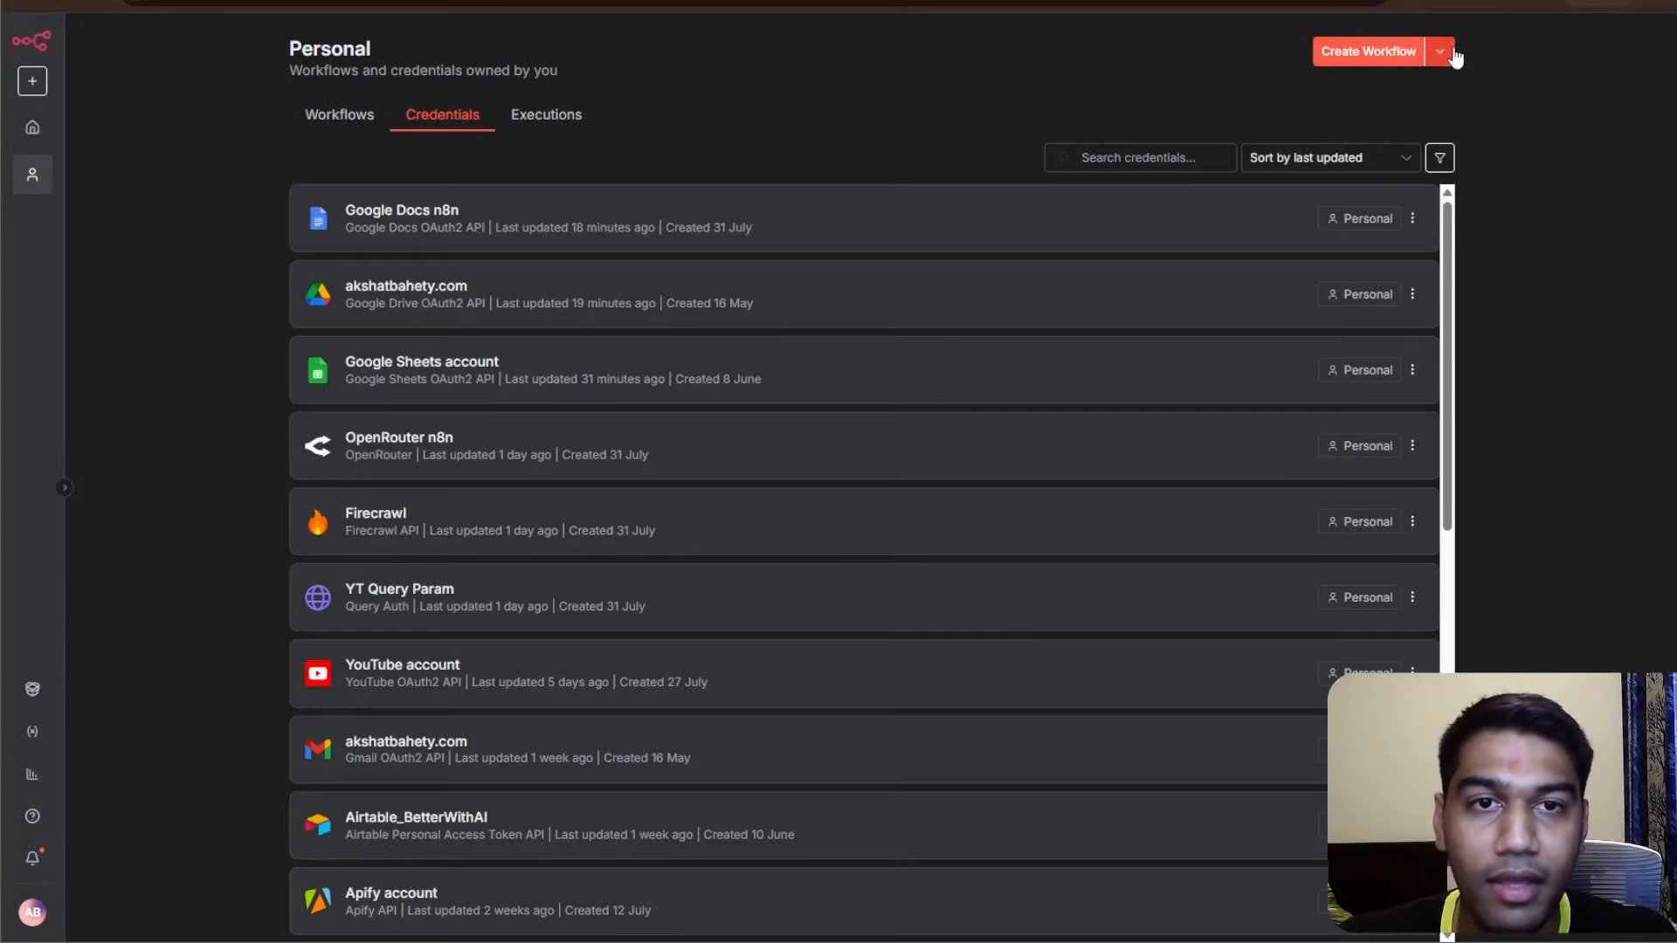
# - Start a new Google Drive OAuth2 API credential, view its Client ID and Client Secret fields, and close it without connecting
pyautogui.moveTo(1440, 51)
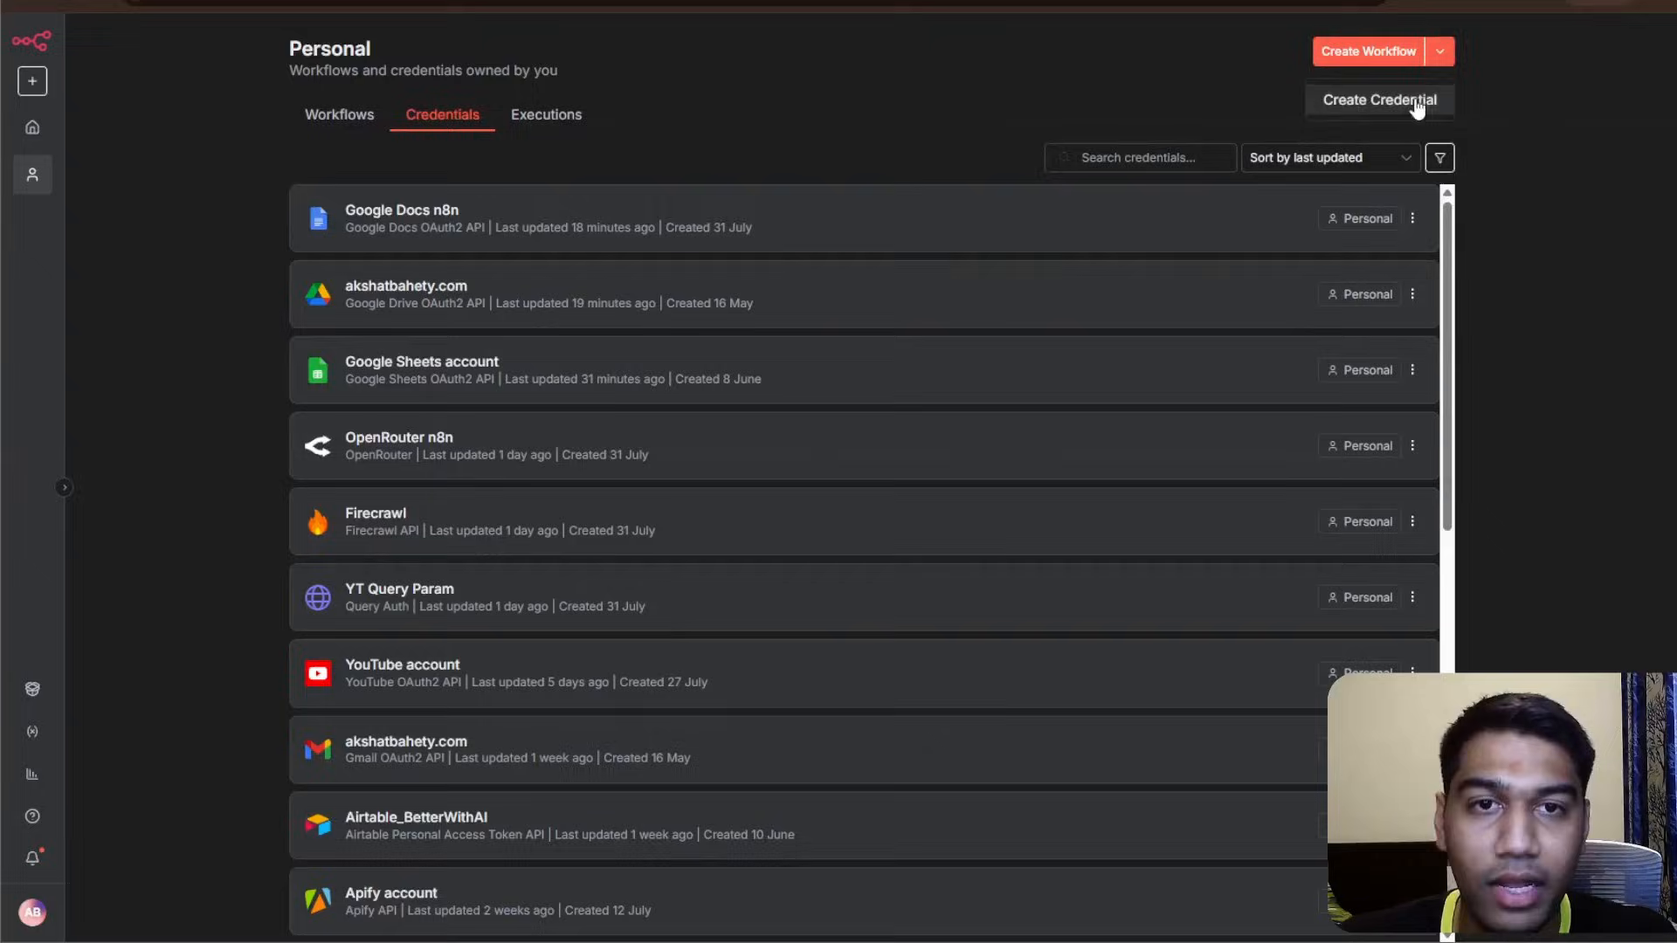
pyautogui.click(1417, 105)
pyautogui.write('driv')
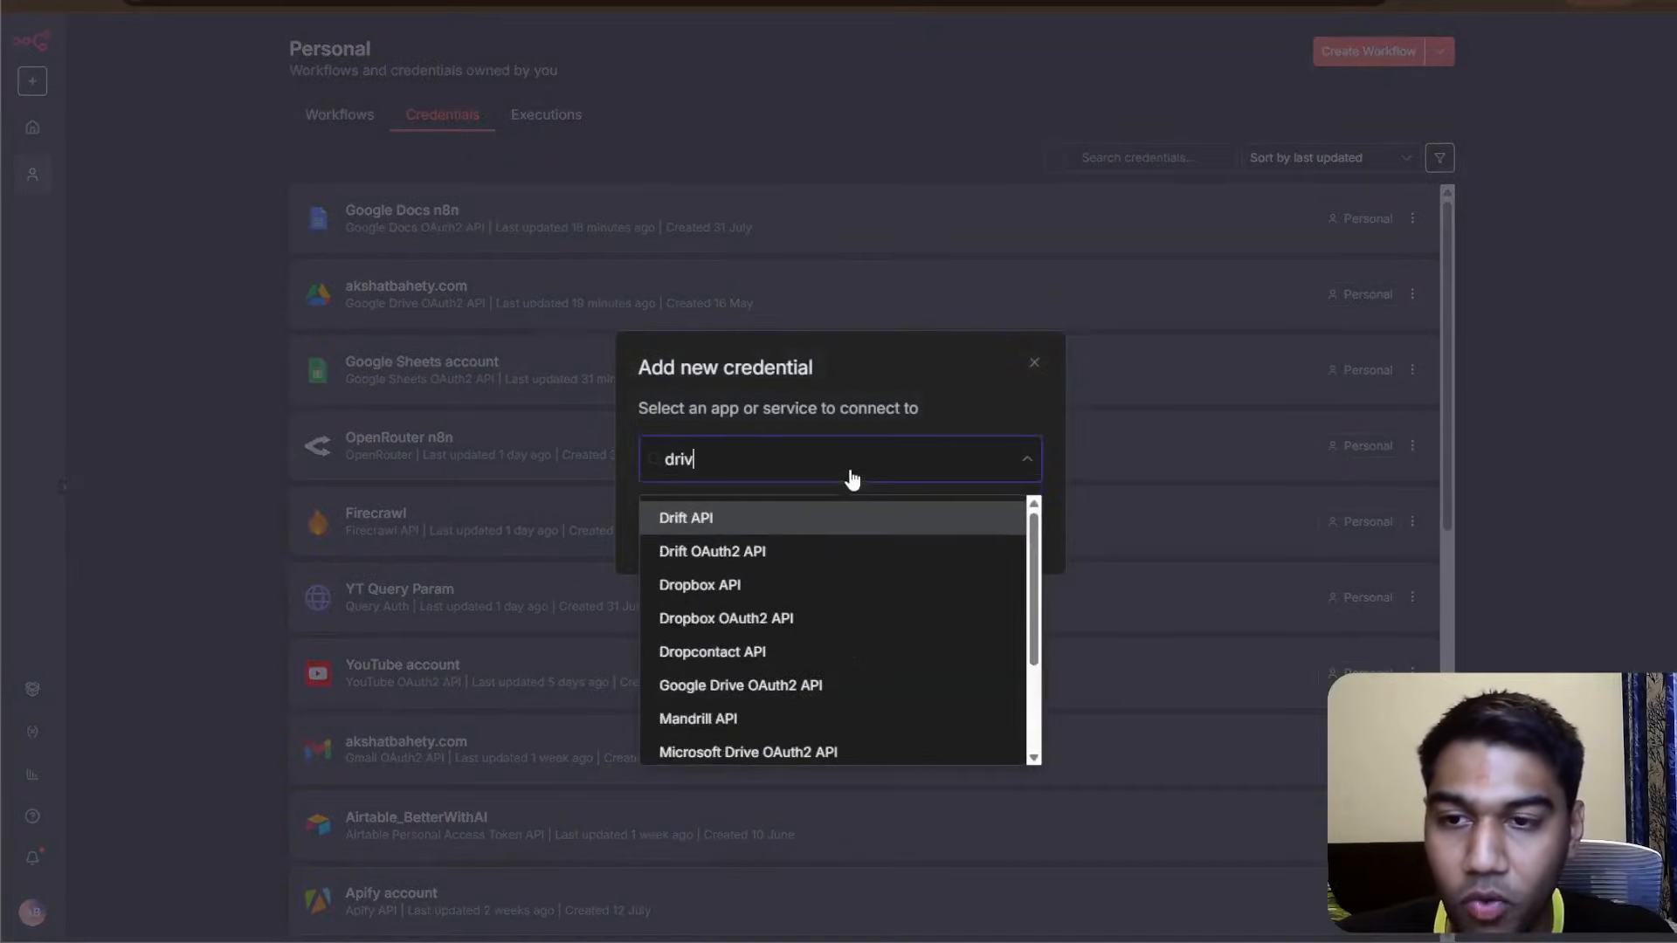
pyautogui.write('e')
pyautogui.press('Return')
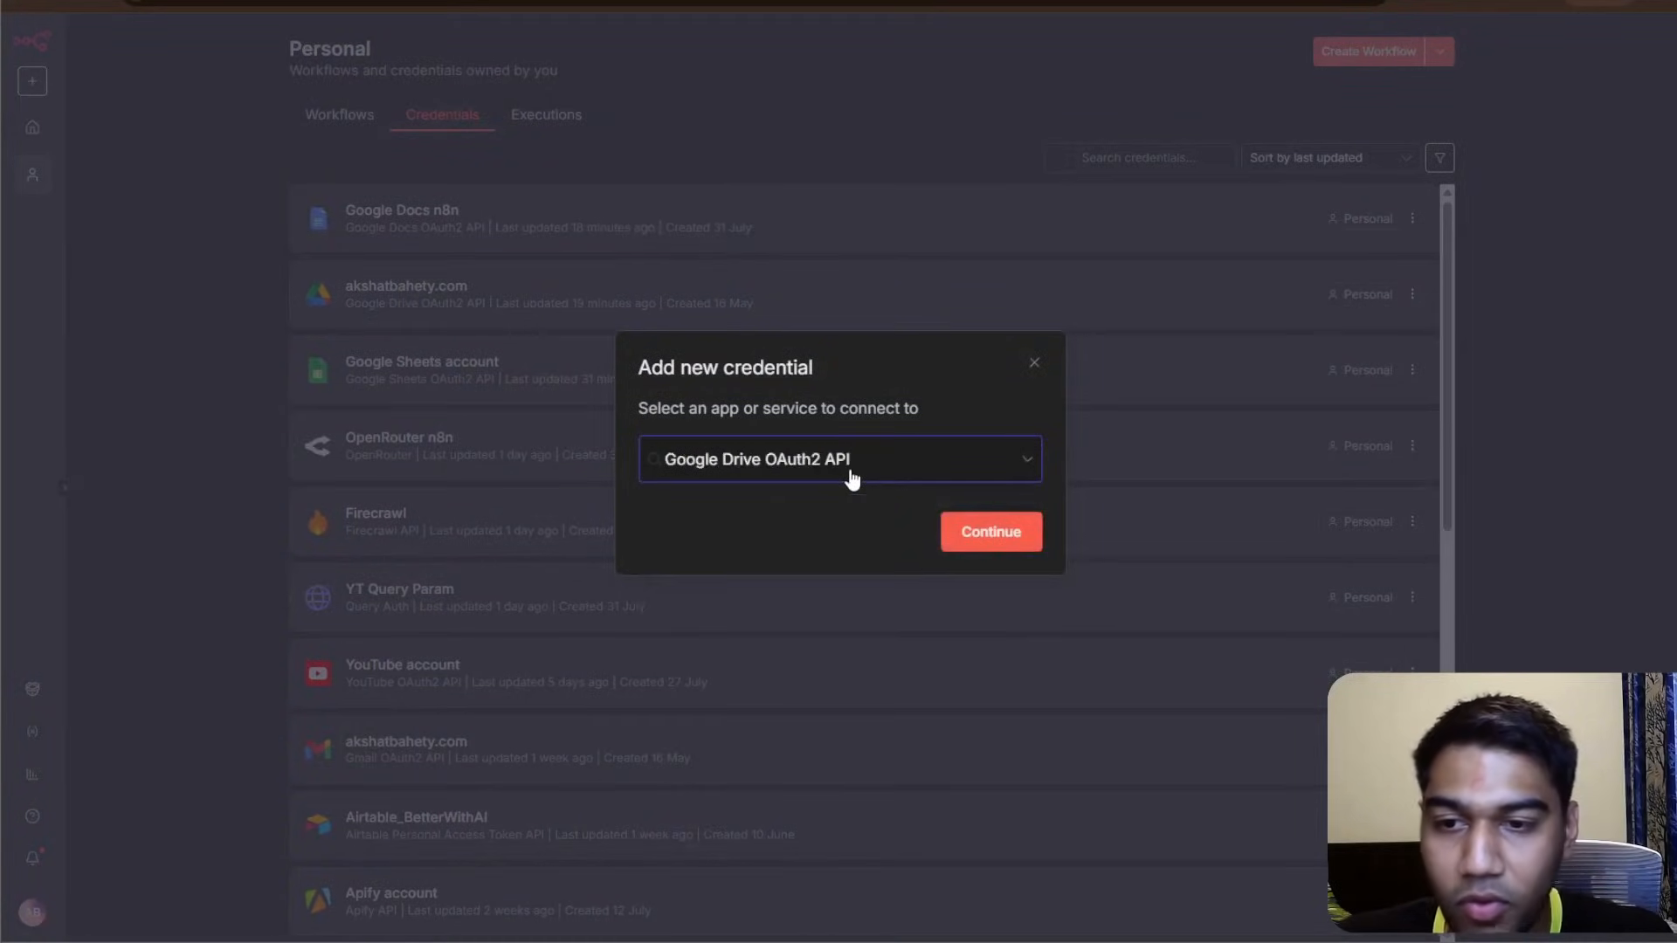
pyautogui.click(1020, 547)
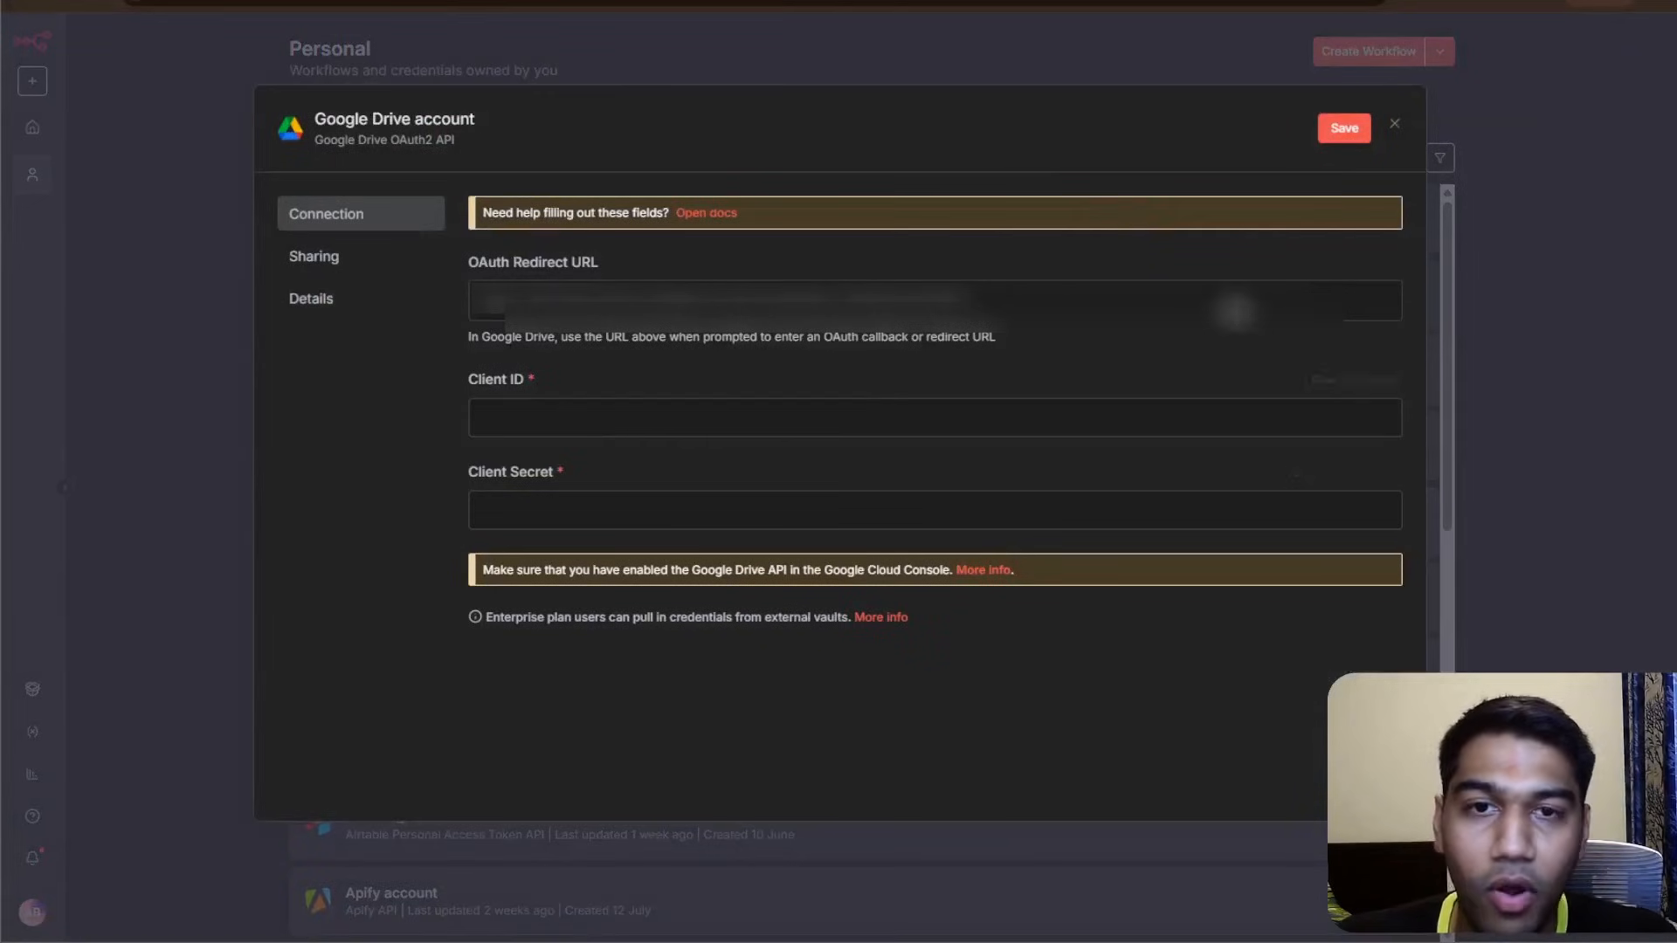
pyautogui.click(932, 426)
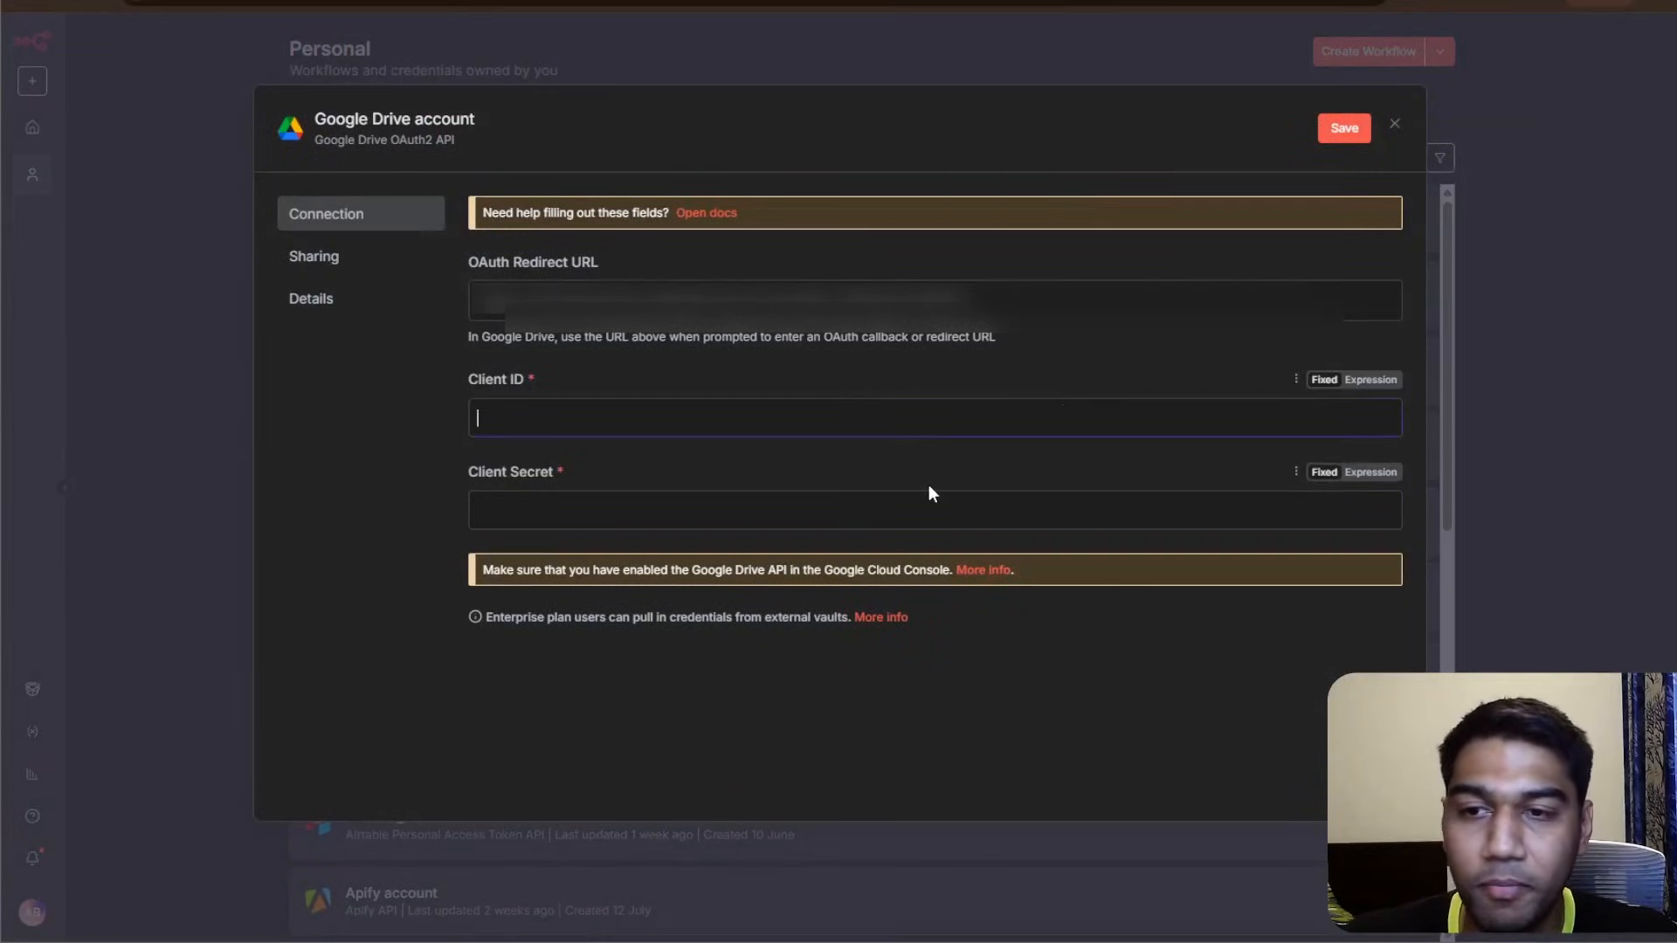
pyautogui.click(930, 486)
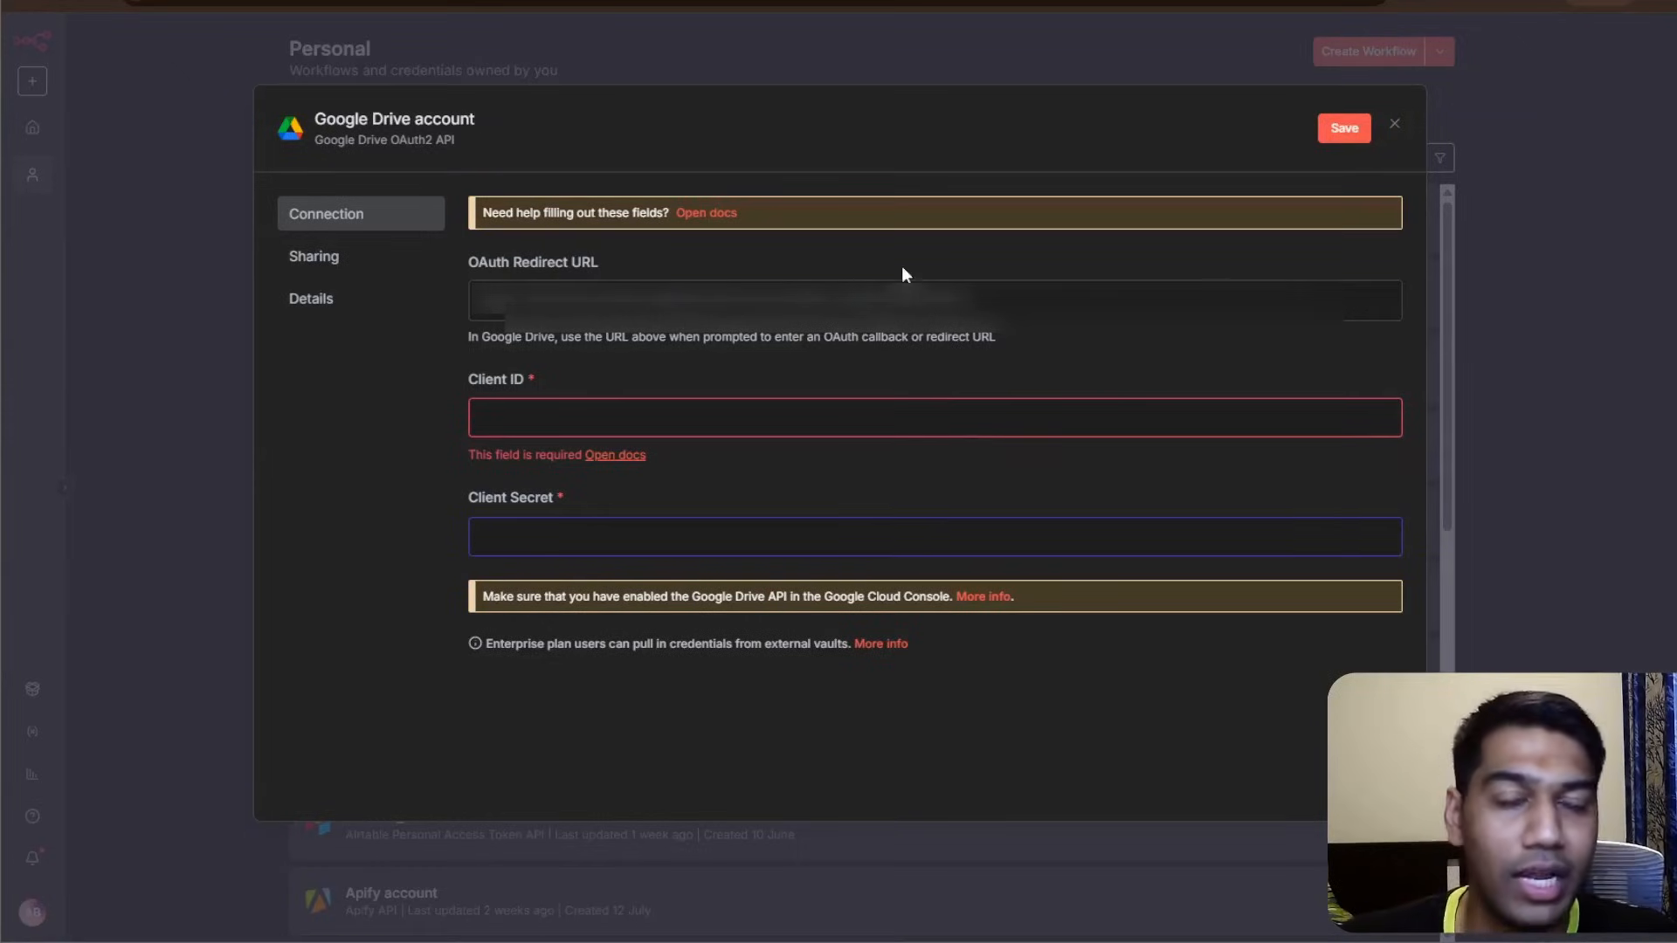
pyautogui.click(1395, 124)
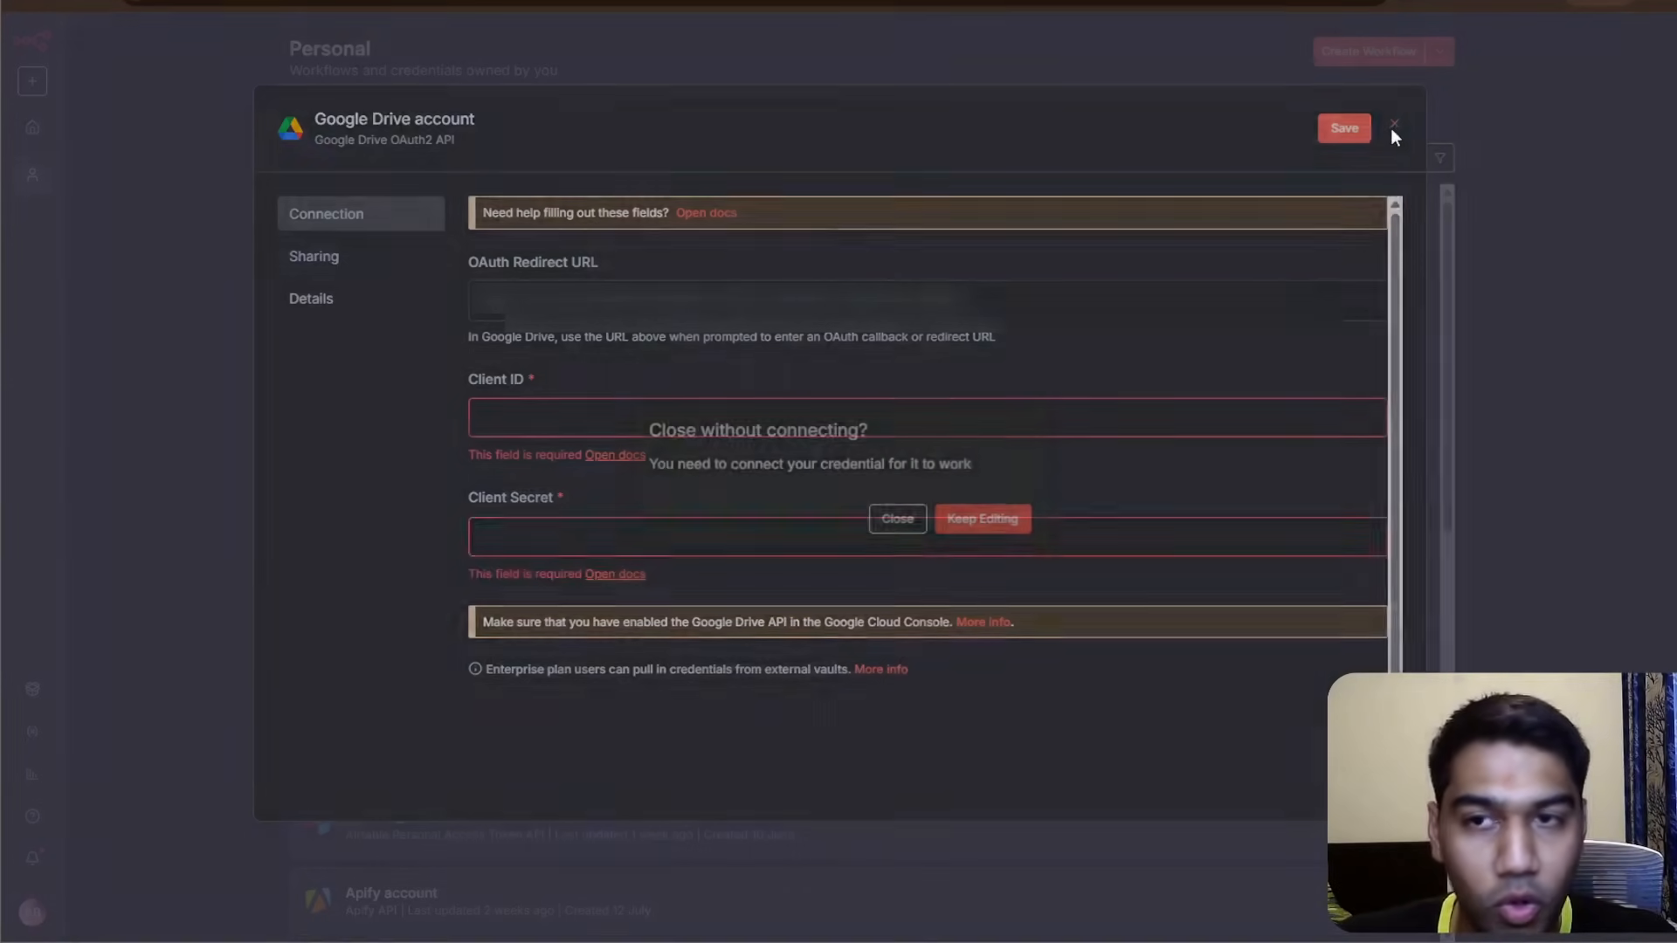
pyautogui.click(893, 520)
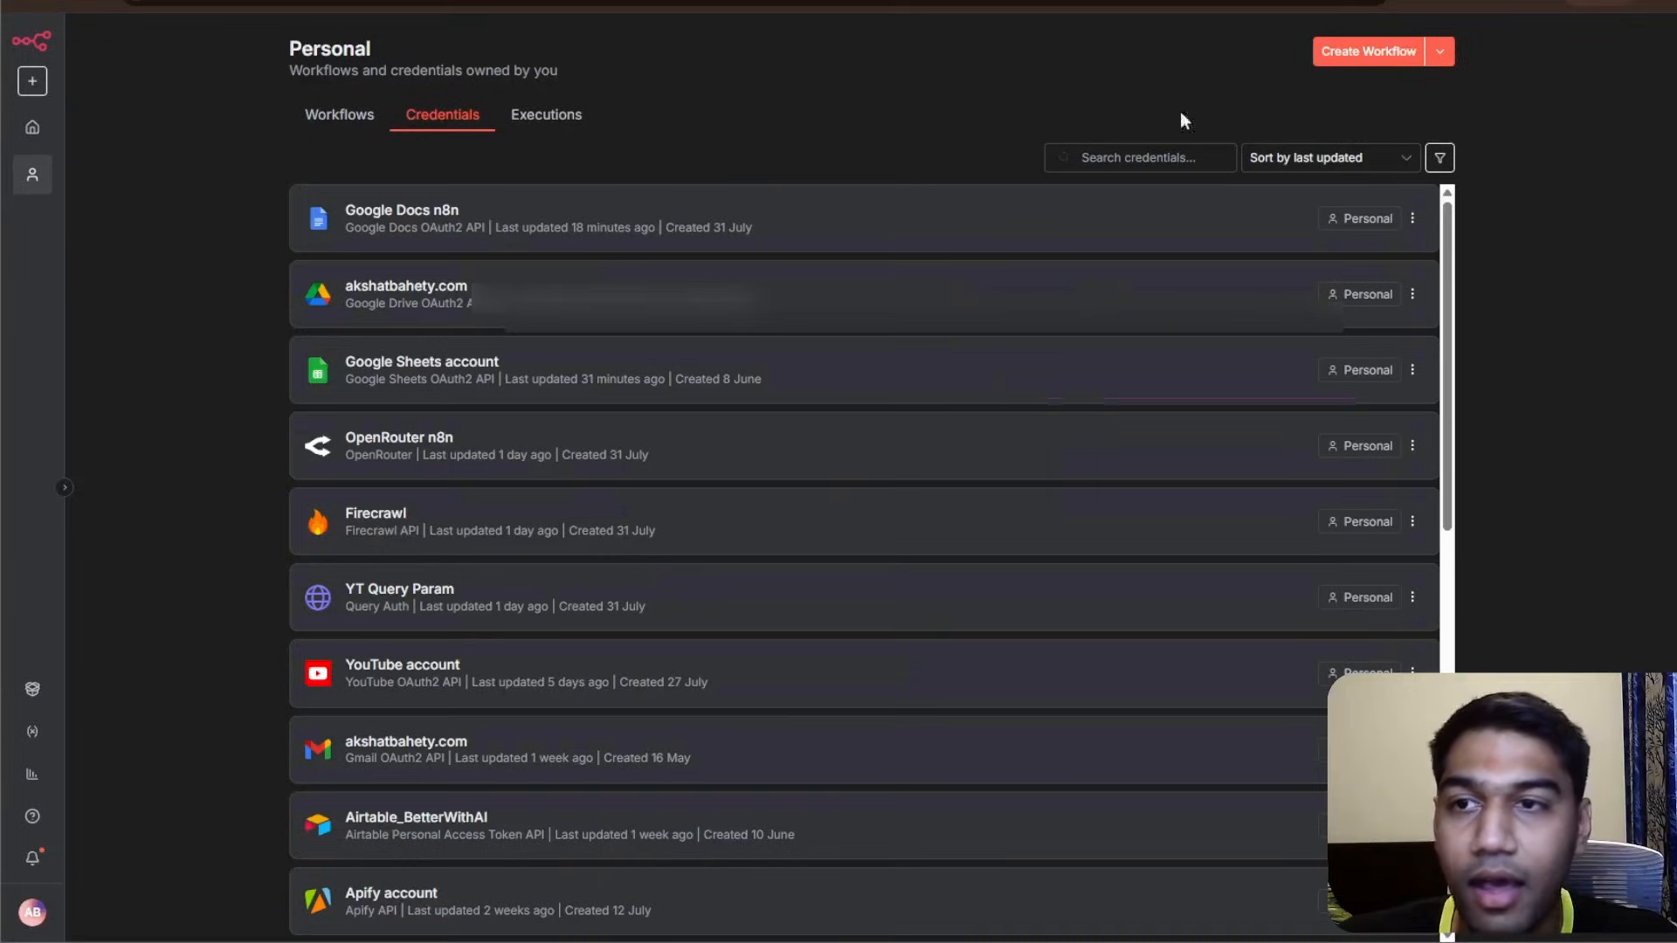
# - Start a new Google Docs OAuth2 API credential, view its connection fields, and close it without connecting
pyautogui.click(1440, 51)
pyautogui.click(1390, 108)
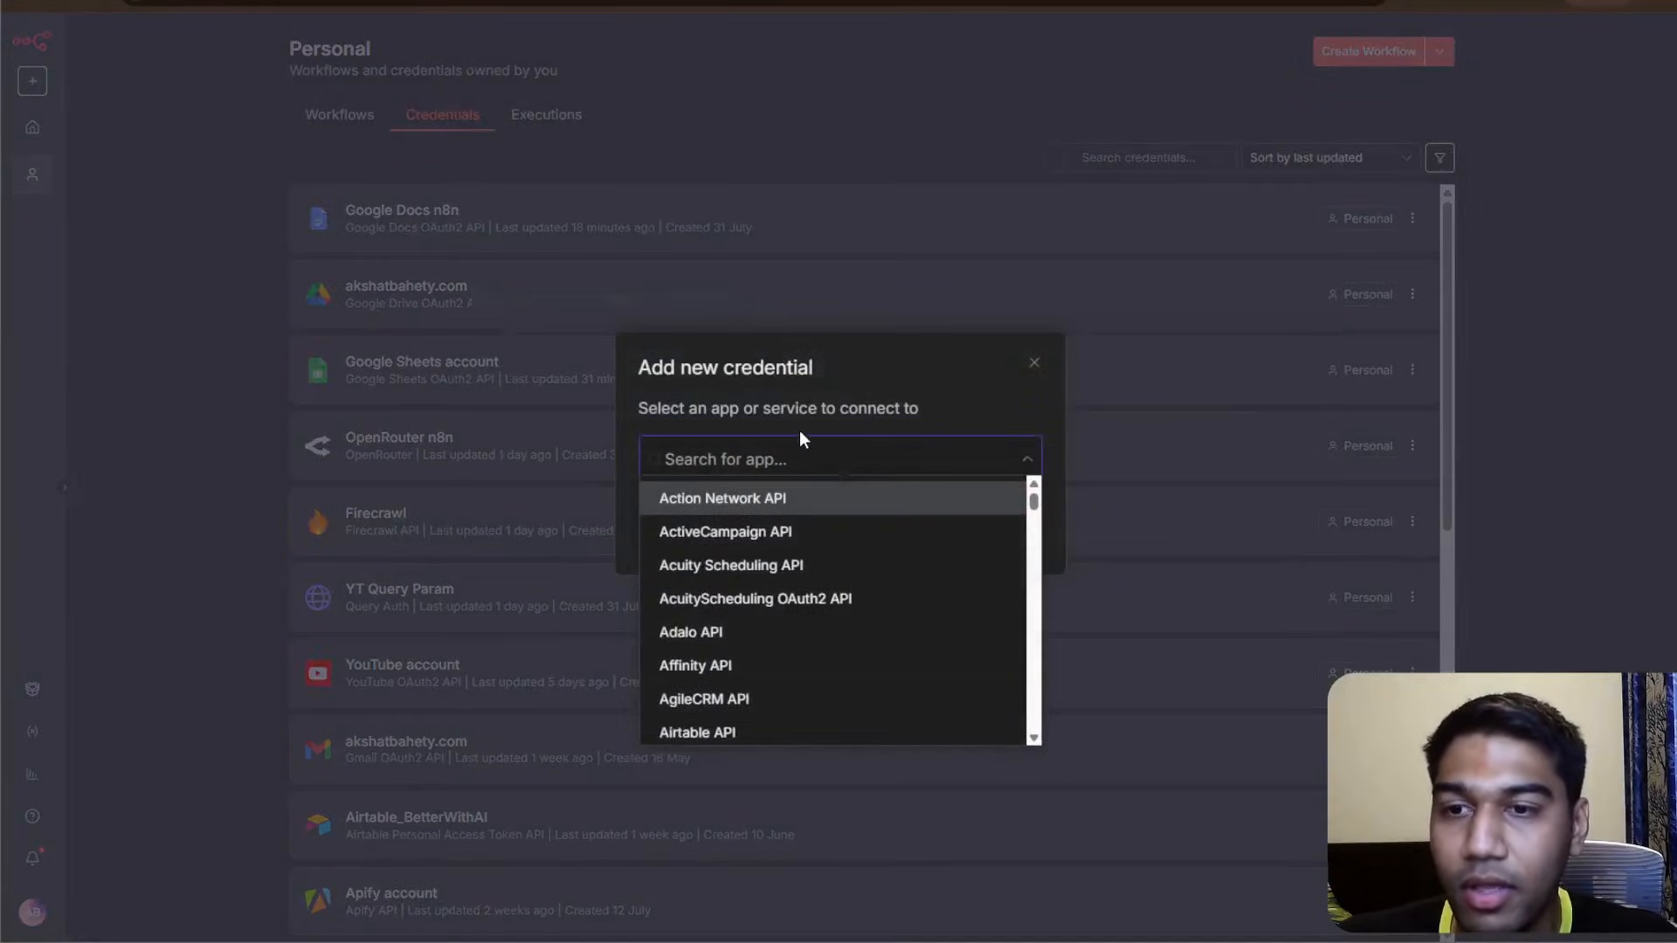
pyautogui.write('docs')
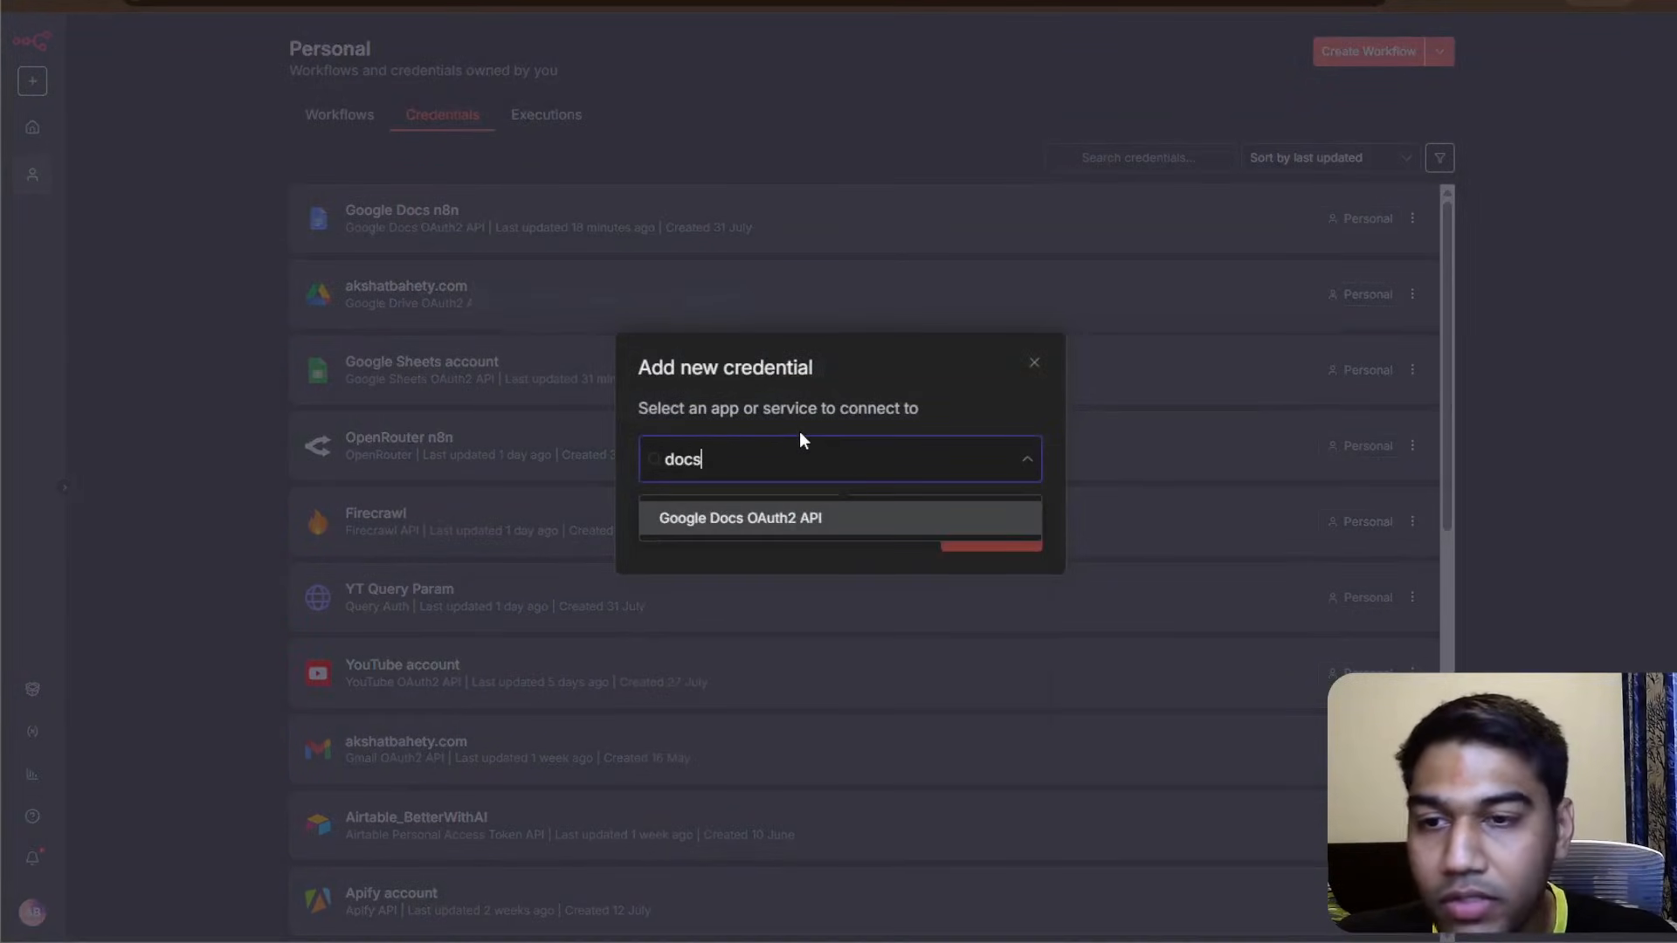
pyautogui.click(778, 517)
pyautogui.click(993, 532)
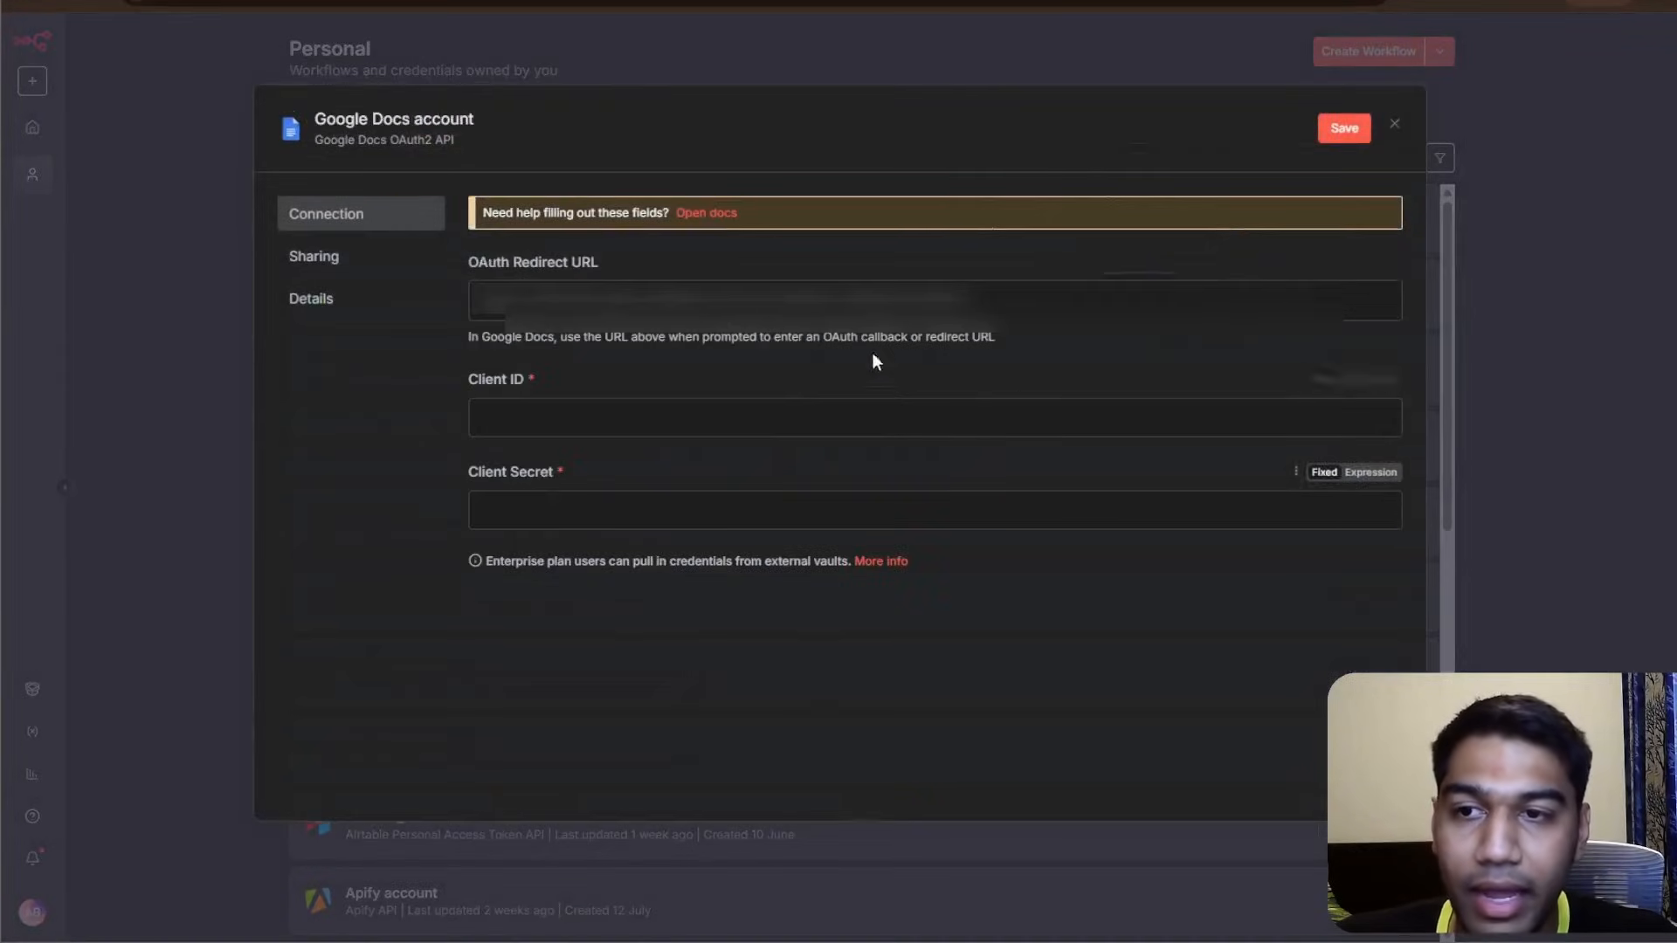
pyautogui.click(1395, 124)
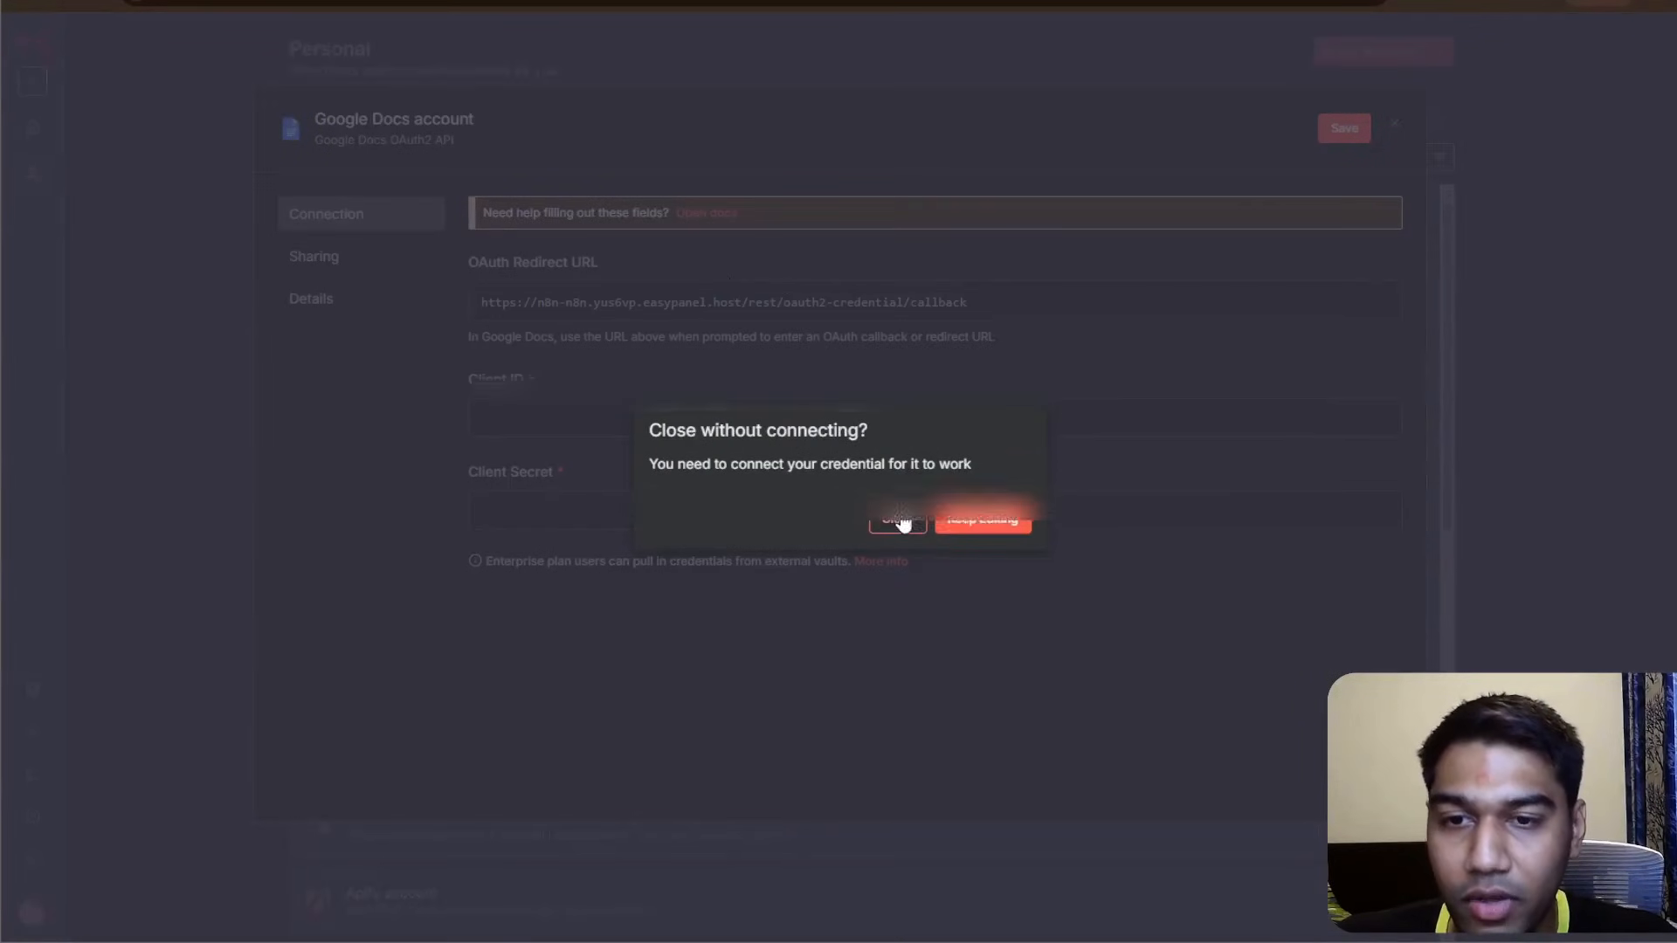
pyautogui.click(895, 522)
# - View the connection settings of the existing Google Docs n8n credential and the Google Sheets account credential
pyautogui.click(410, 224)
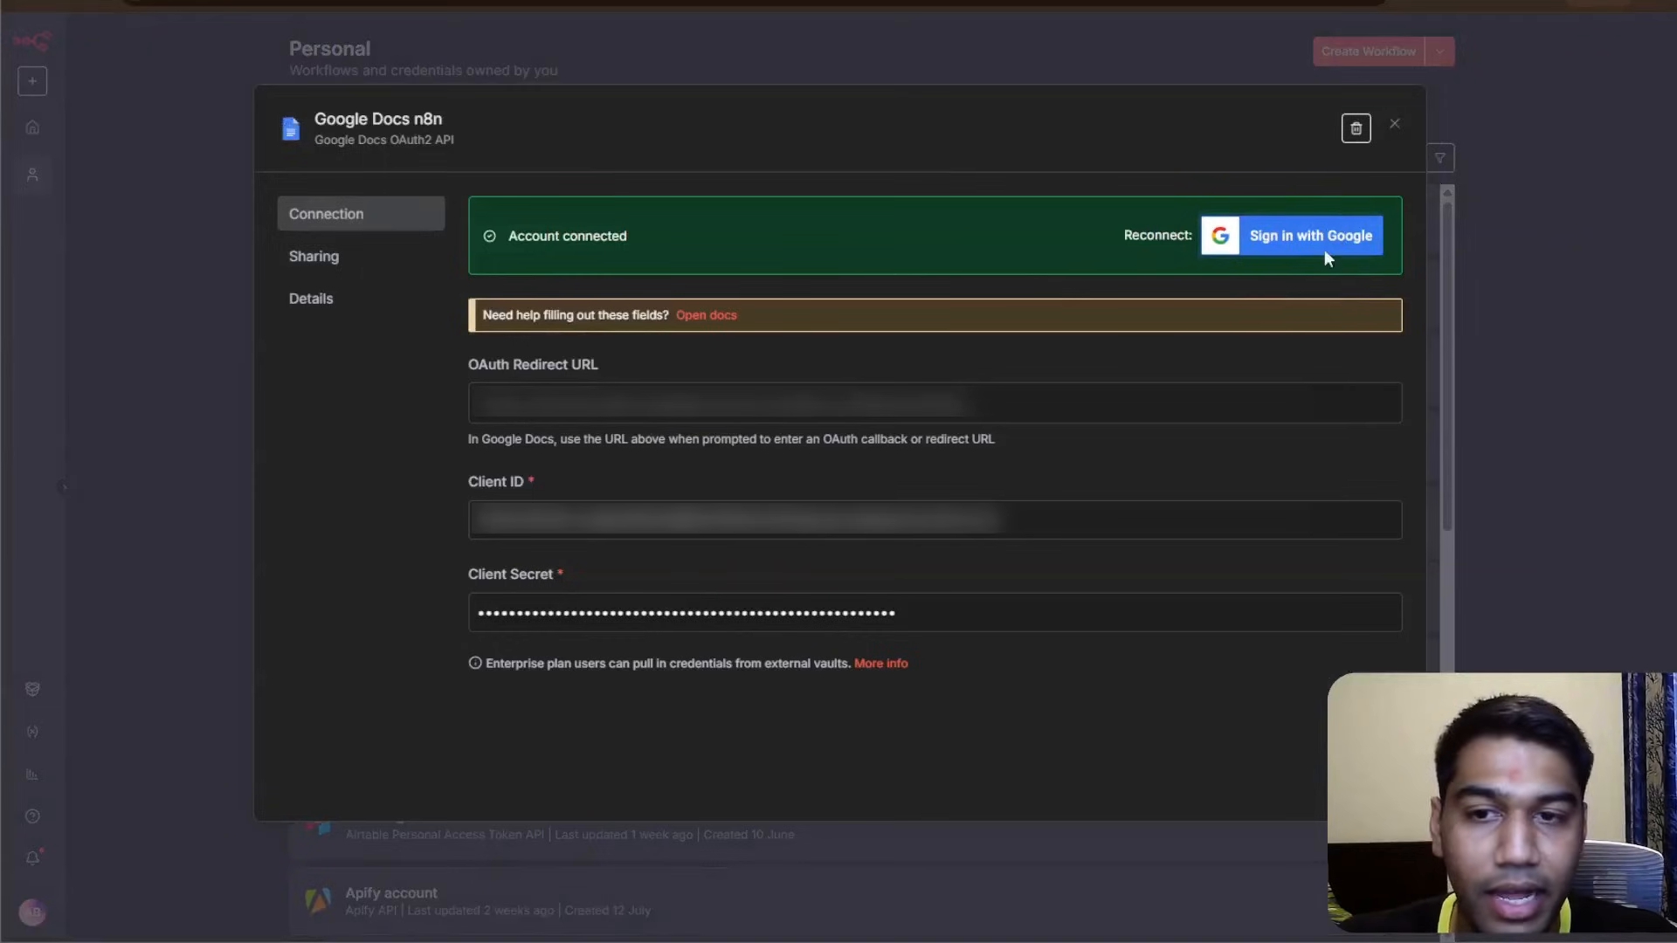
pyautogui.click(1396, 131)
pyautogui.click(436, 383)
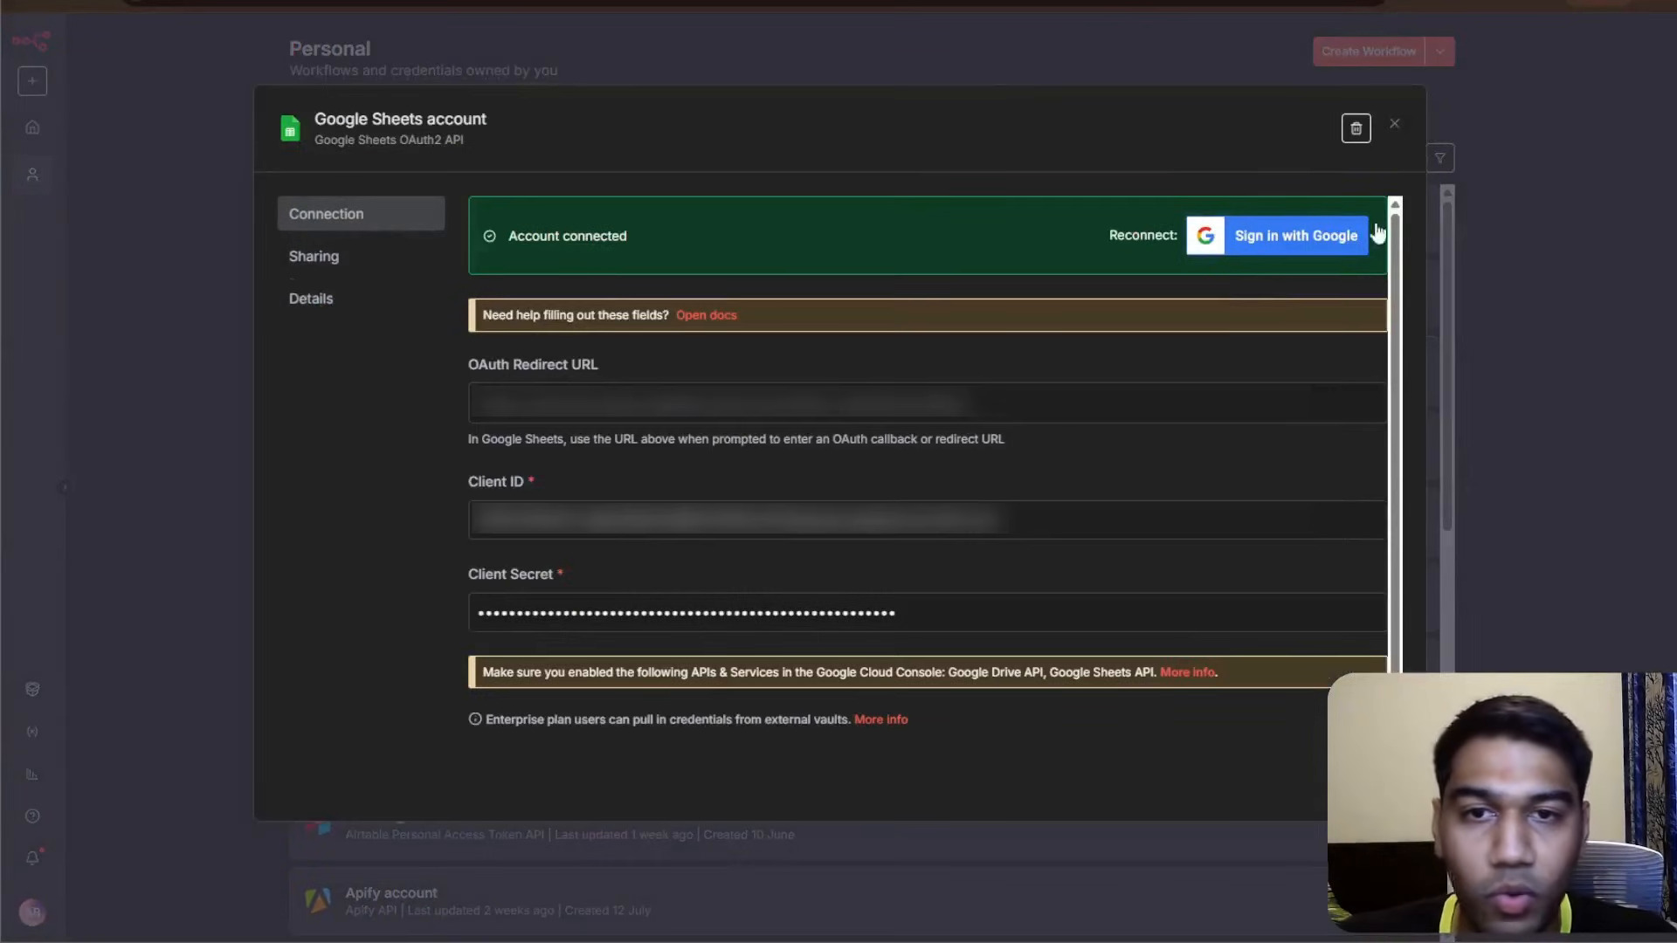
# - Close the Google Sheets credential, open the Resume Builder workflow in the Job Automation folder, and bring up its node search
pyautogui.click(1395, 133)
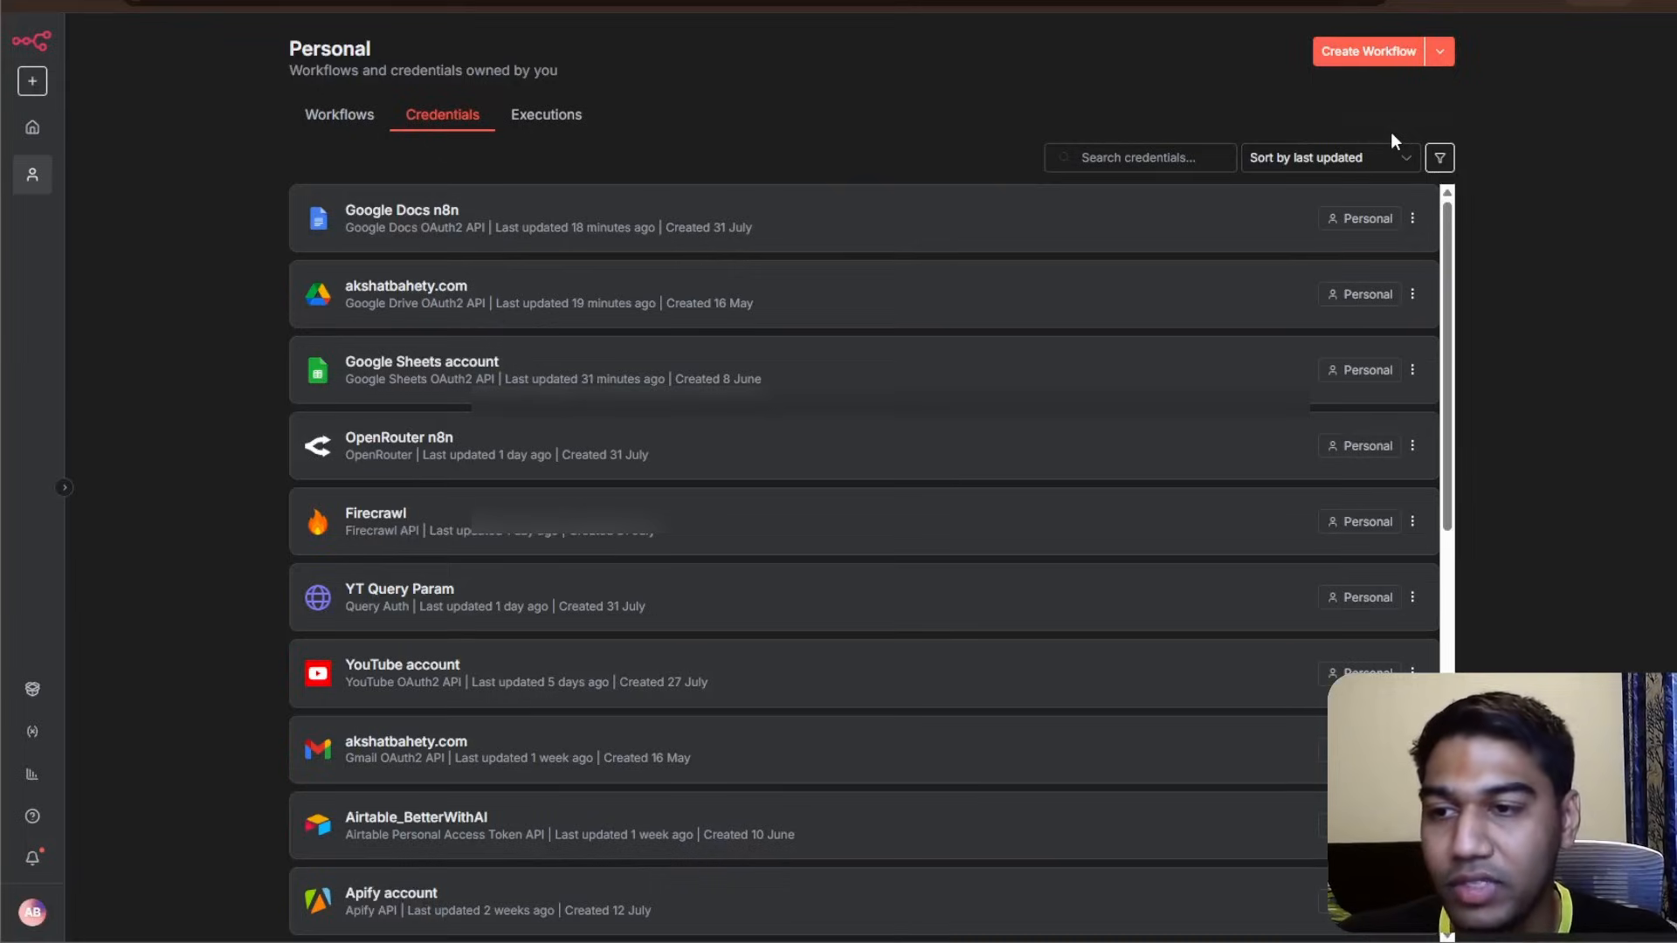
pyautogui.click(721, 191)
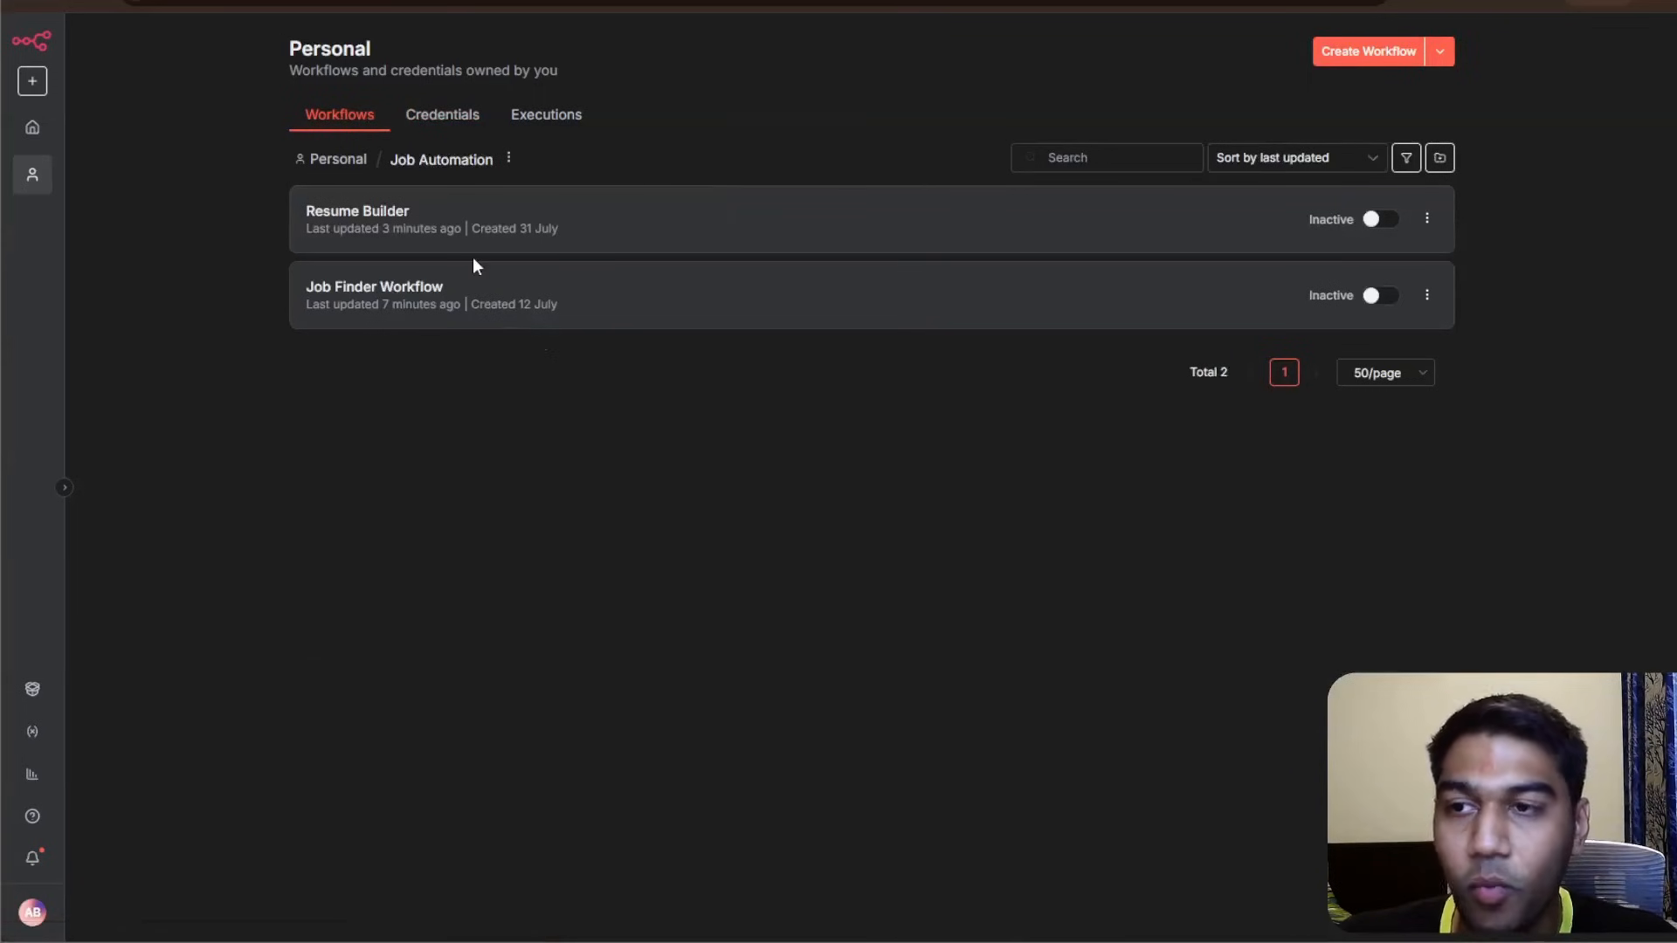
pyautogui.click(457, 236)
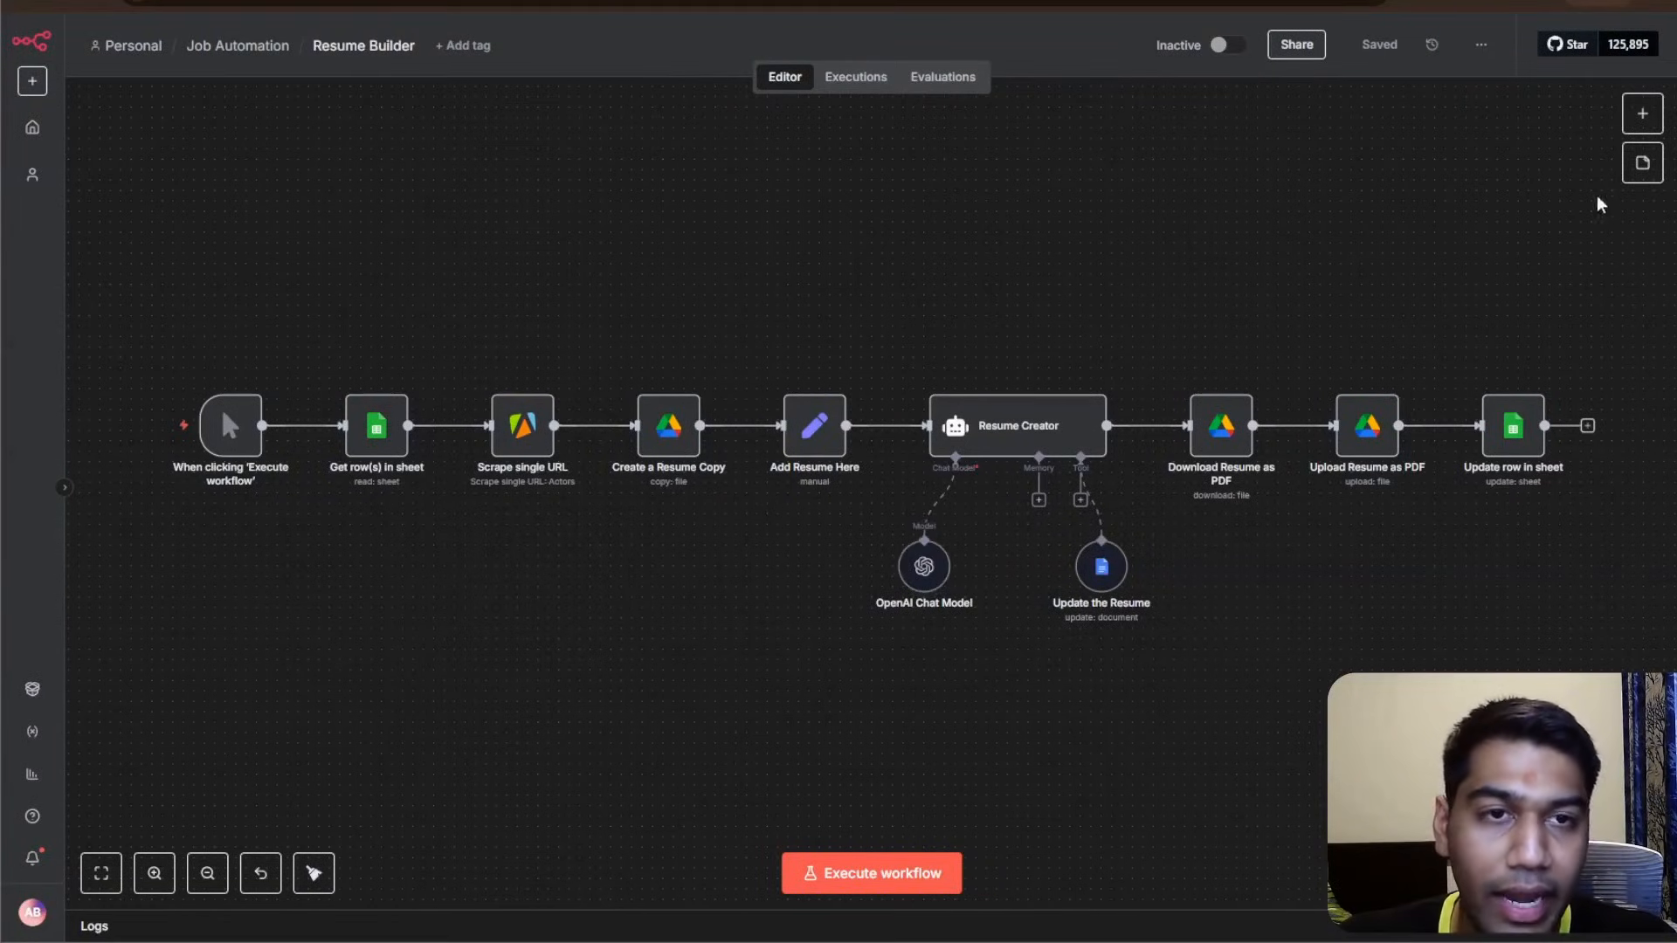
pyautogui.click(1639, 119)
# - Open the OpenAI Platform's Structured Outputs page at platform.openai.com in a new browser tab
pyautogui.hotkey('ctrl', 't')
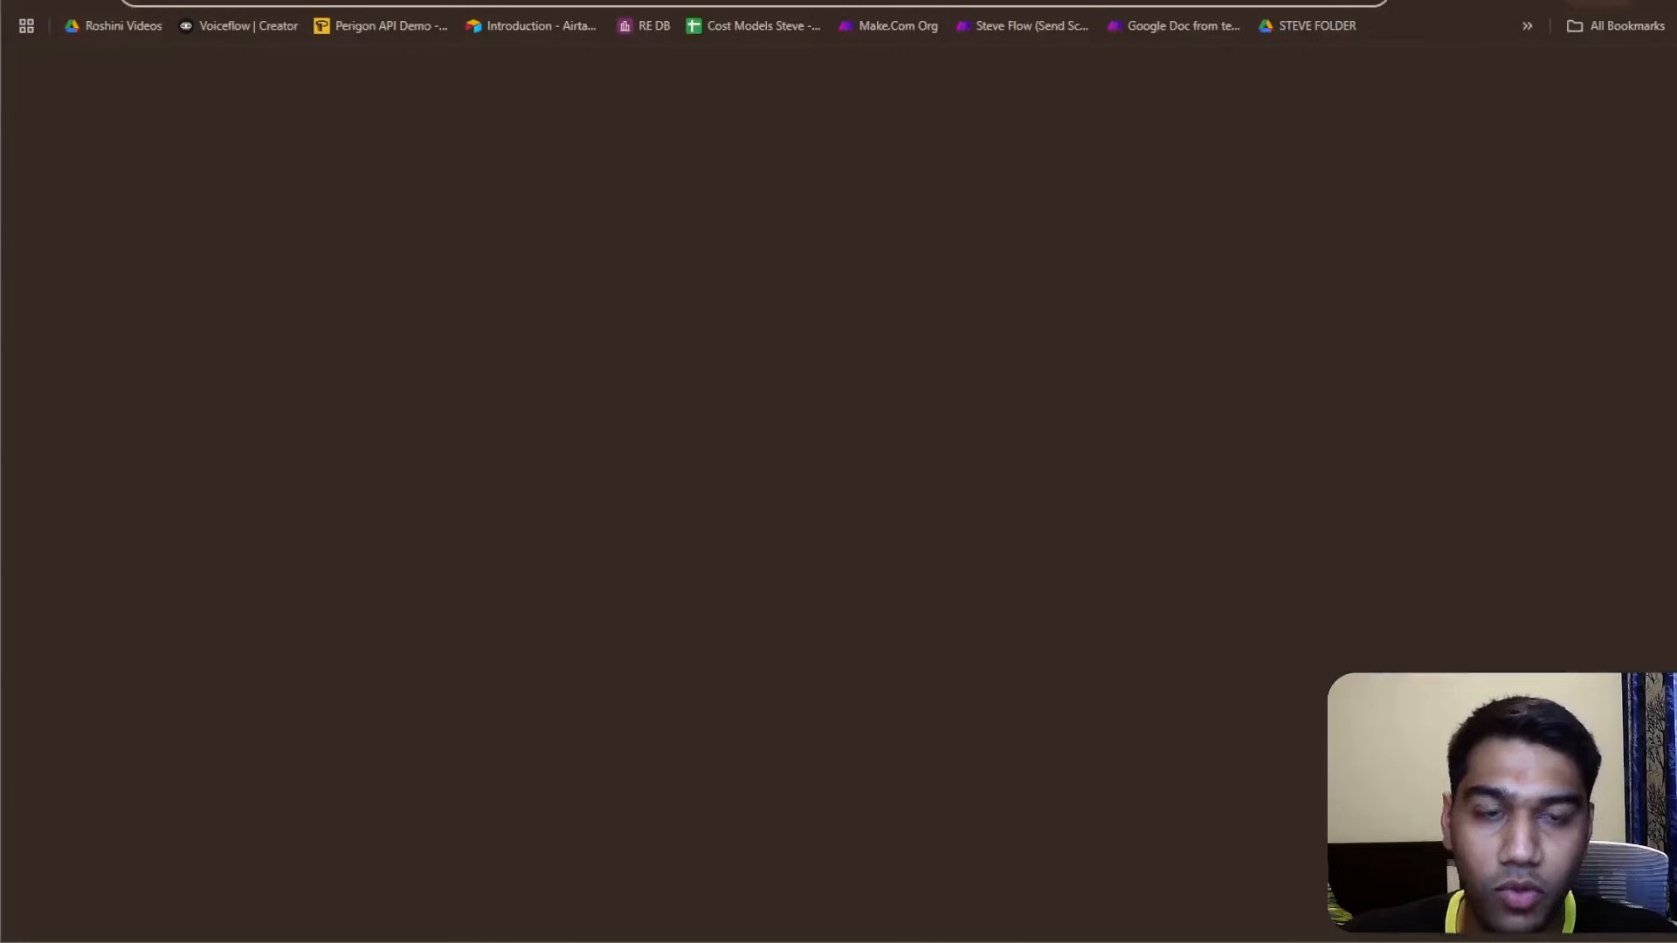
pyautogui.write('platform op')
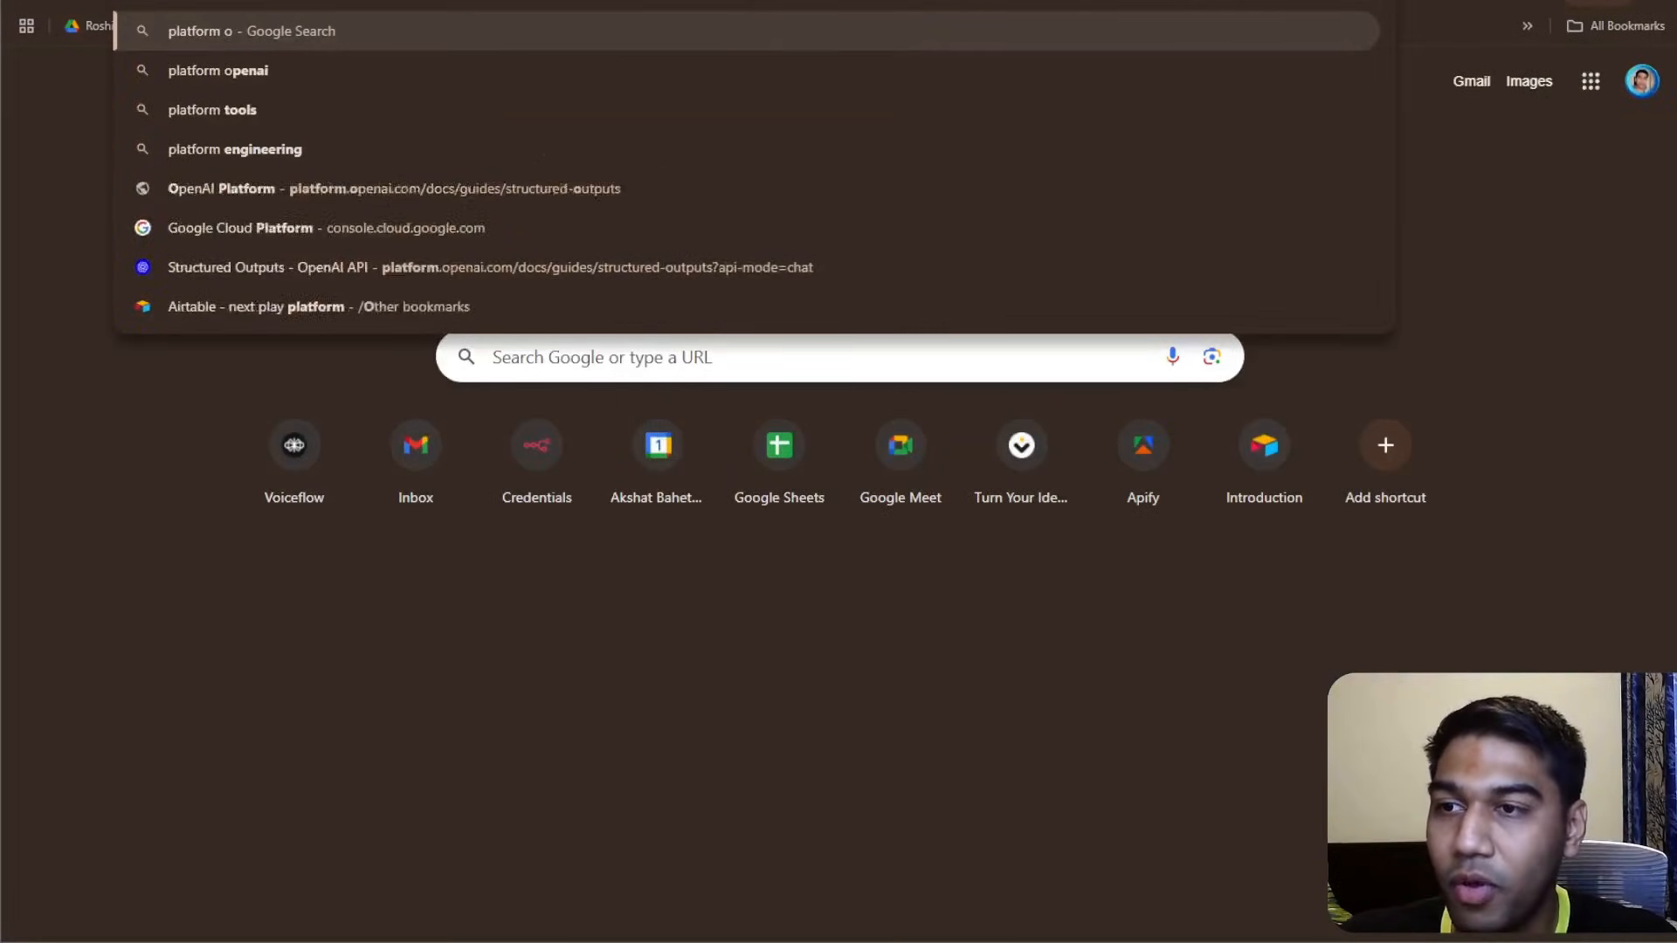
pyautogui.press('Down')
pyautogui.press('Down')
pyautogui.press('Down')
pyautogui.press('Down')
pyautogui.press('Down')
pyautogui.press('Down')
pyautogui.press('Down')
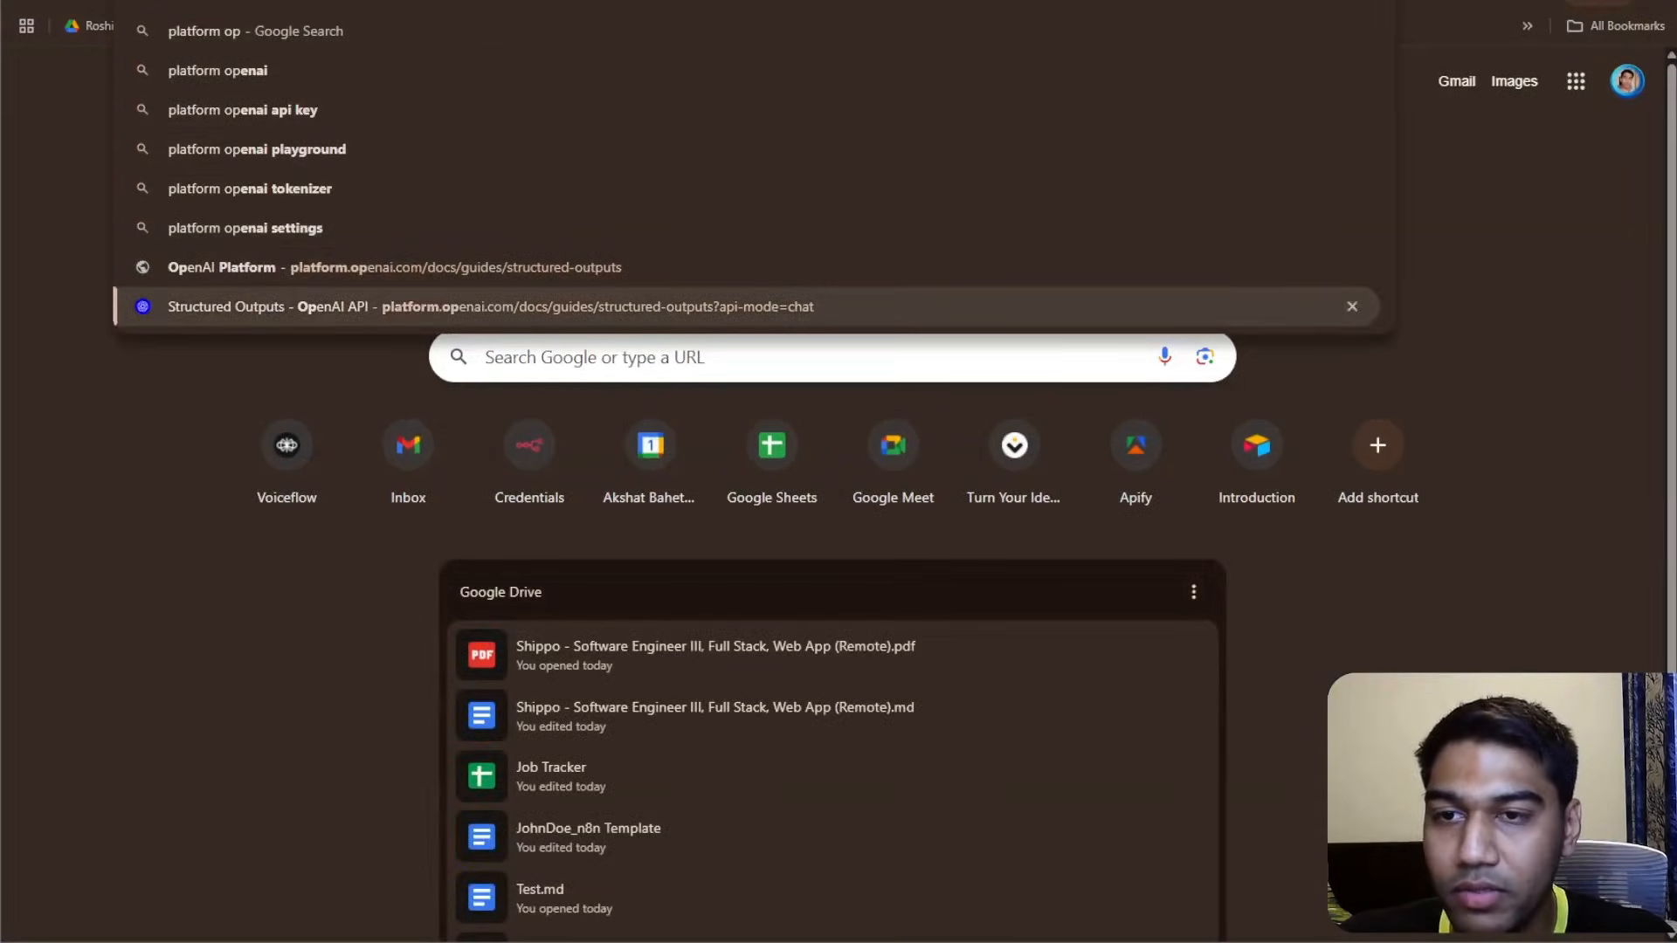
pyautogui.press('Return')
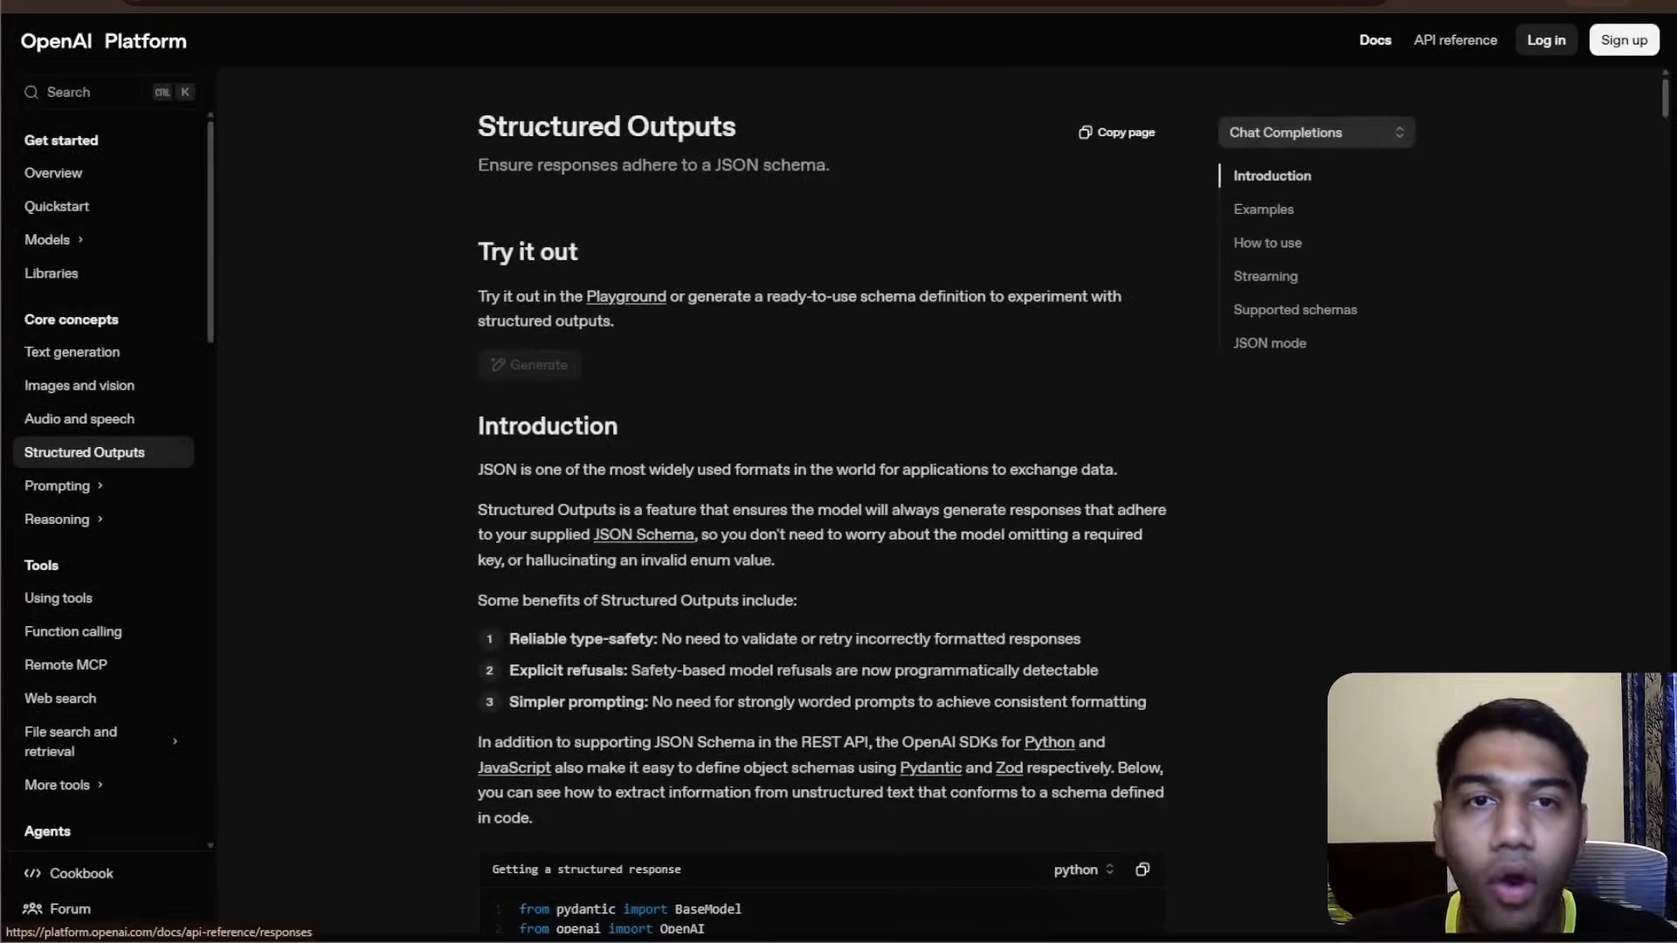
# - Search the web for "openrouter ai" in another browser tab and open the OpenRouter.ai website
pyautogui.hotkey('ctrl', 't')
pyautogui.write('openrou')
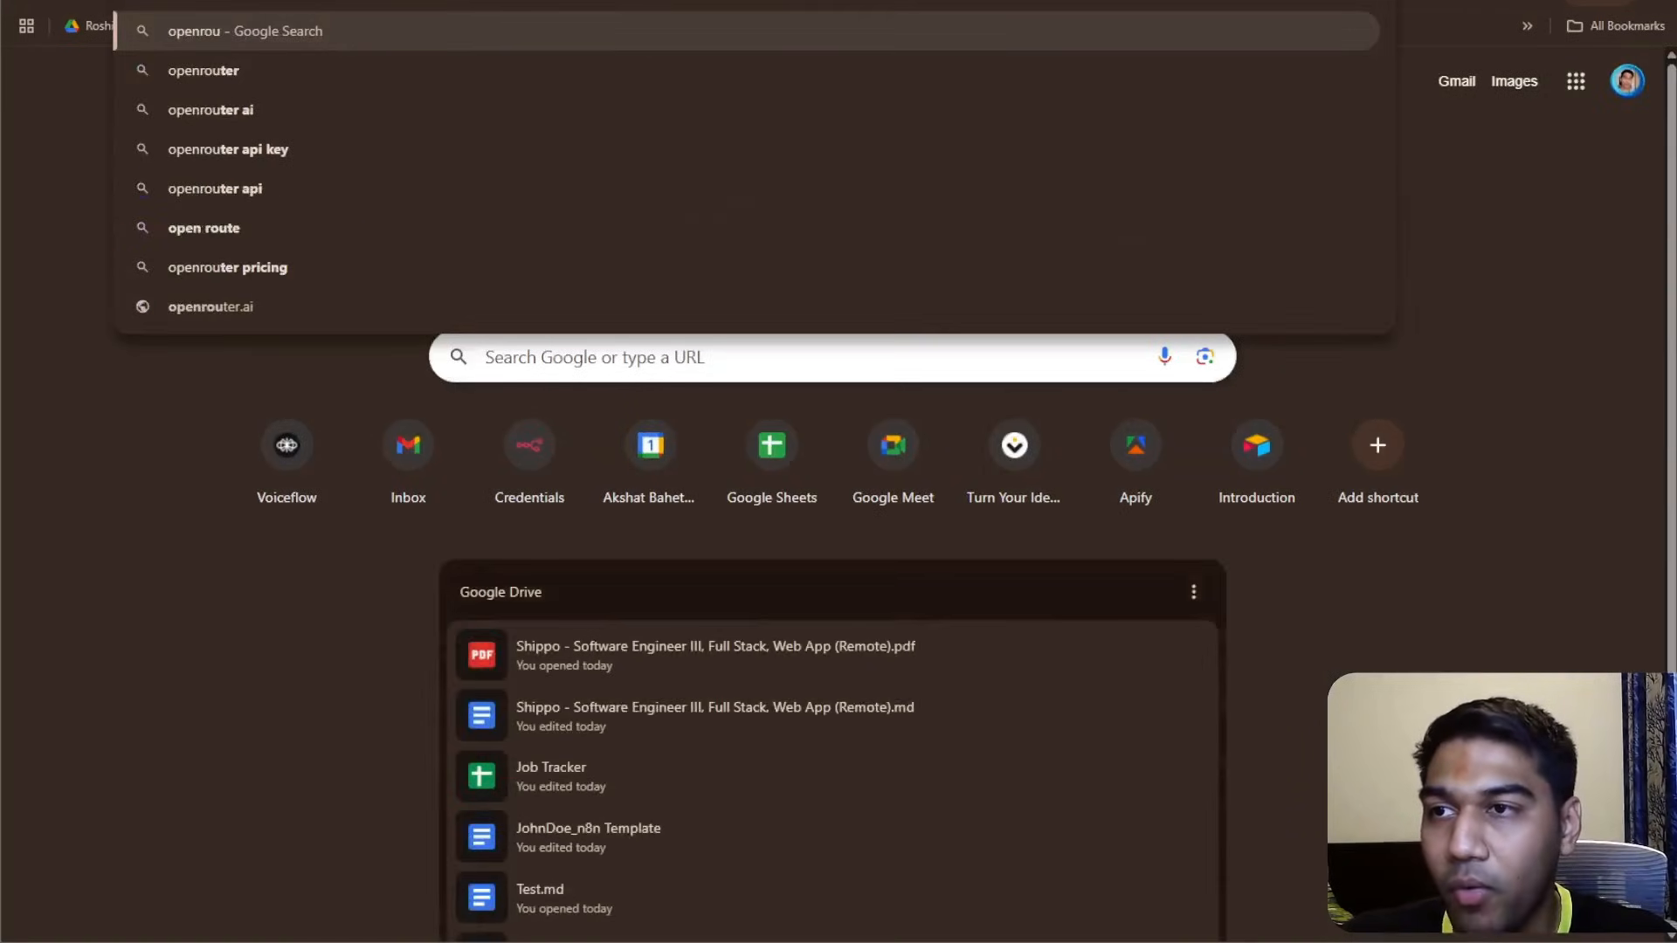
pyautogui.write('ter')
pyautogui.press('Down')
pyautogui.press('Return')
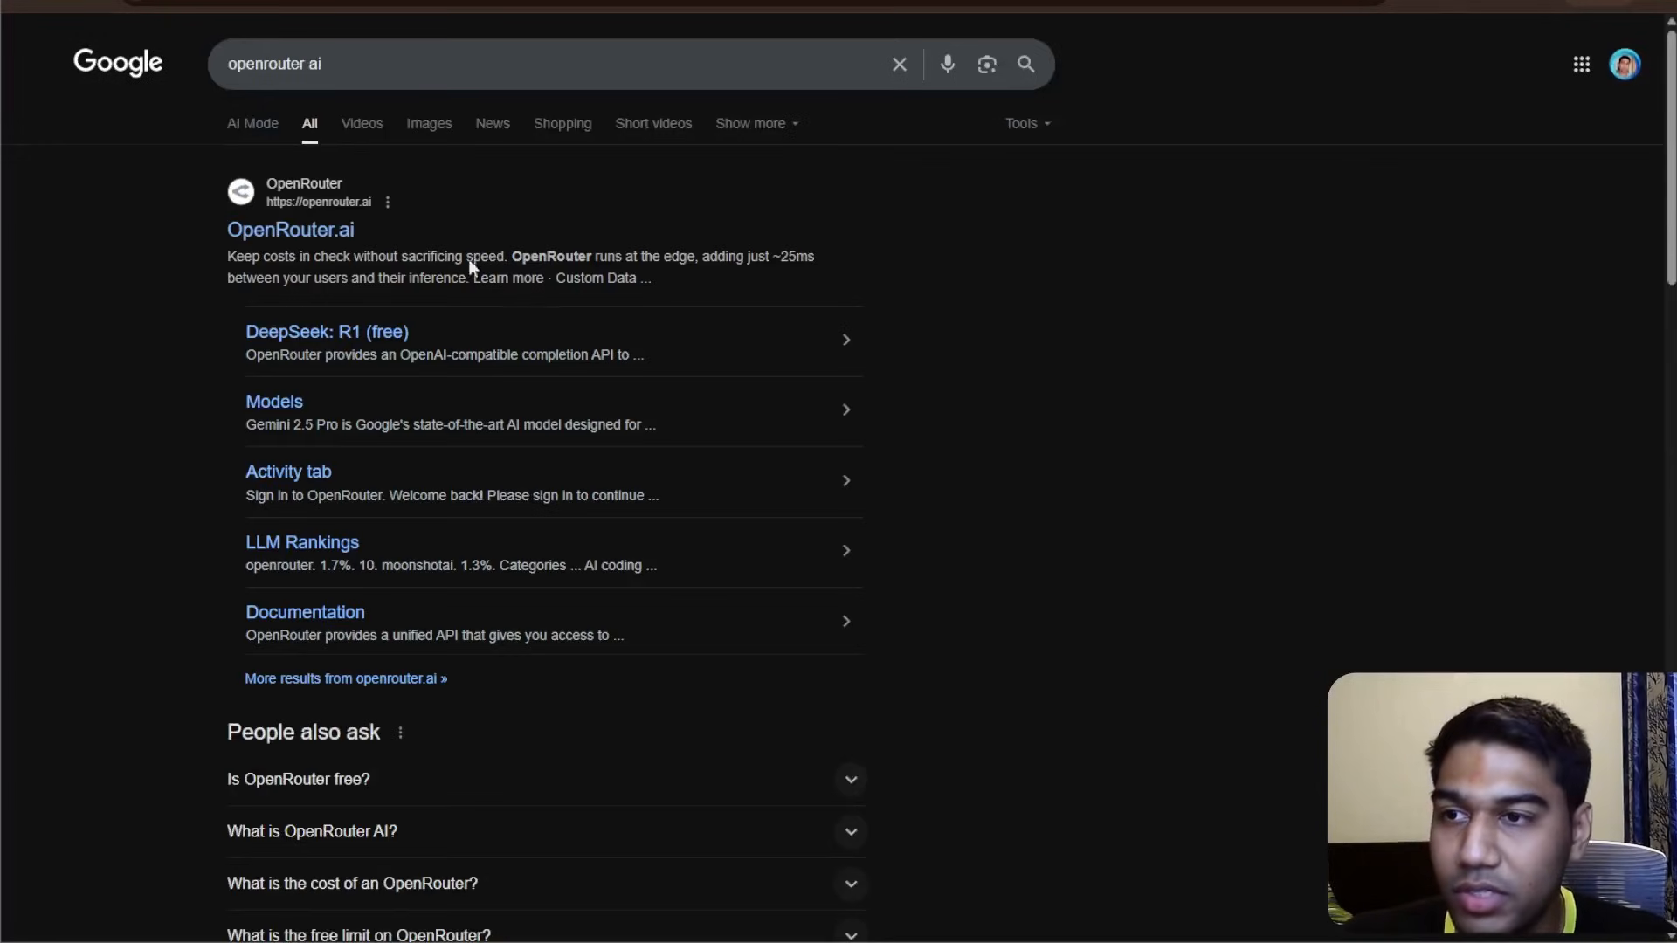
pyautogui.click(316, 238)
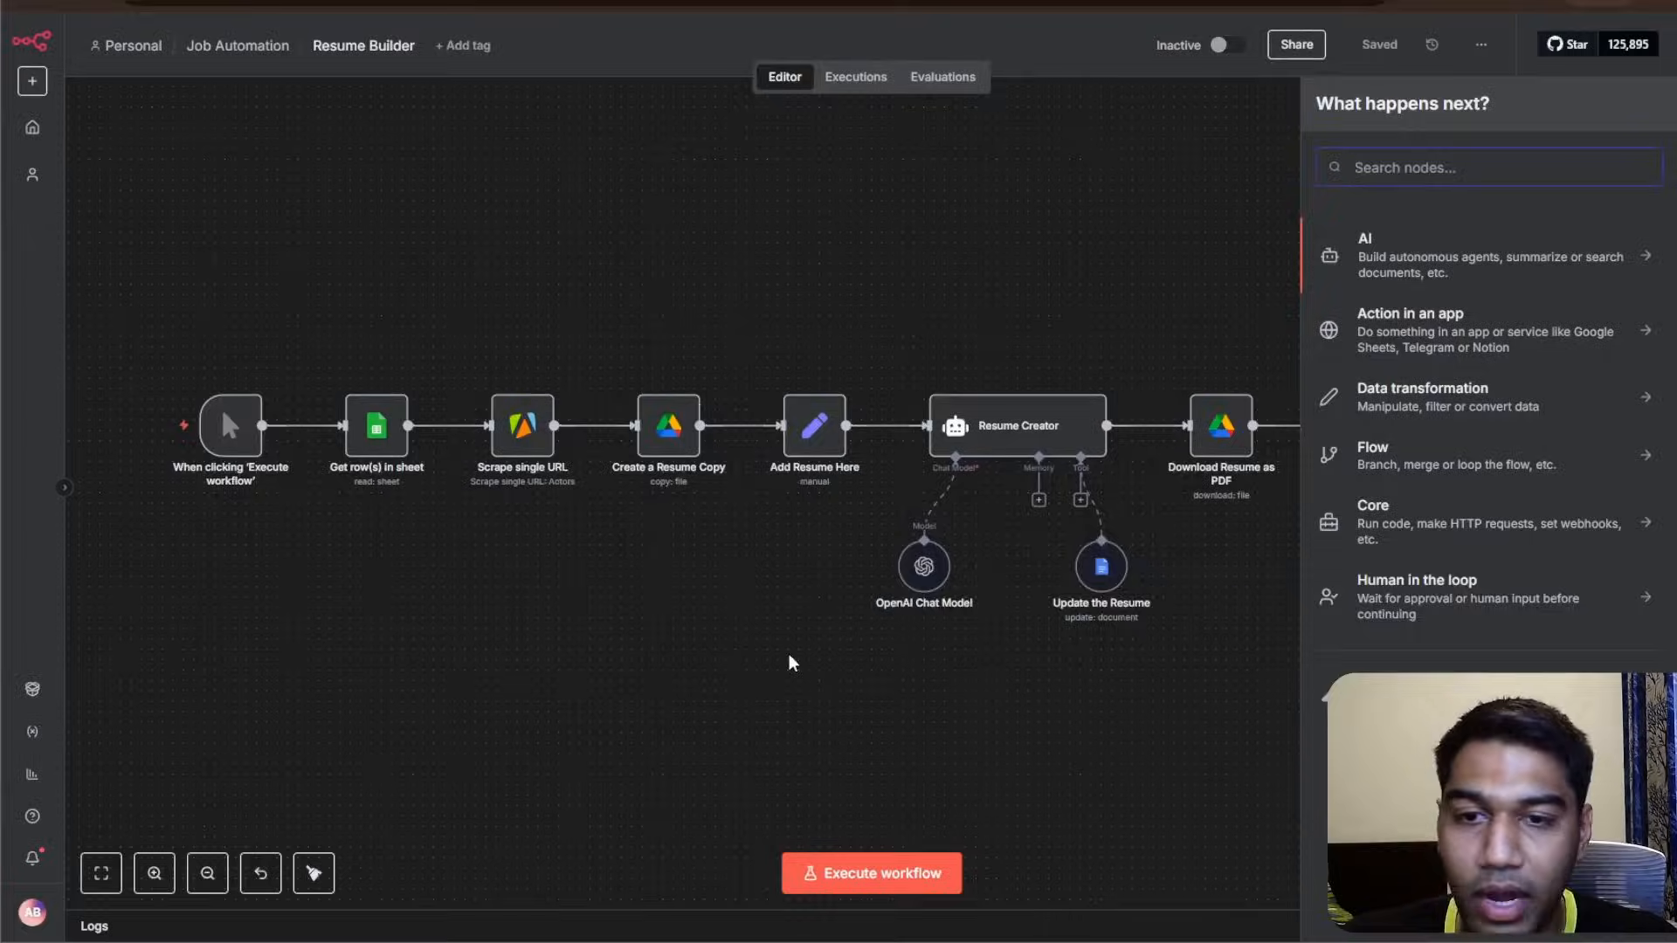
# - Return to the Resume Builder workflow and add an OpenRouter Chat Model node to the canvas
pyautogui.click(1041, 667)
pyautogui.click(154, 873)
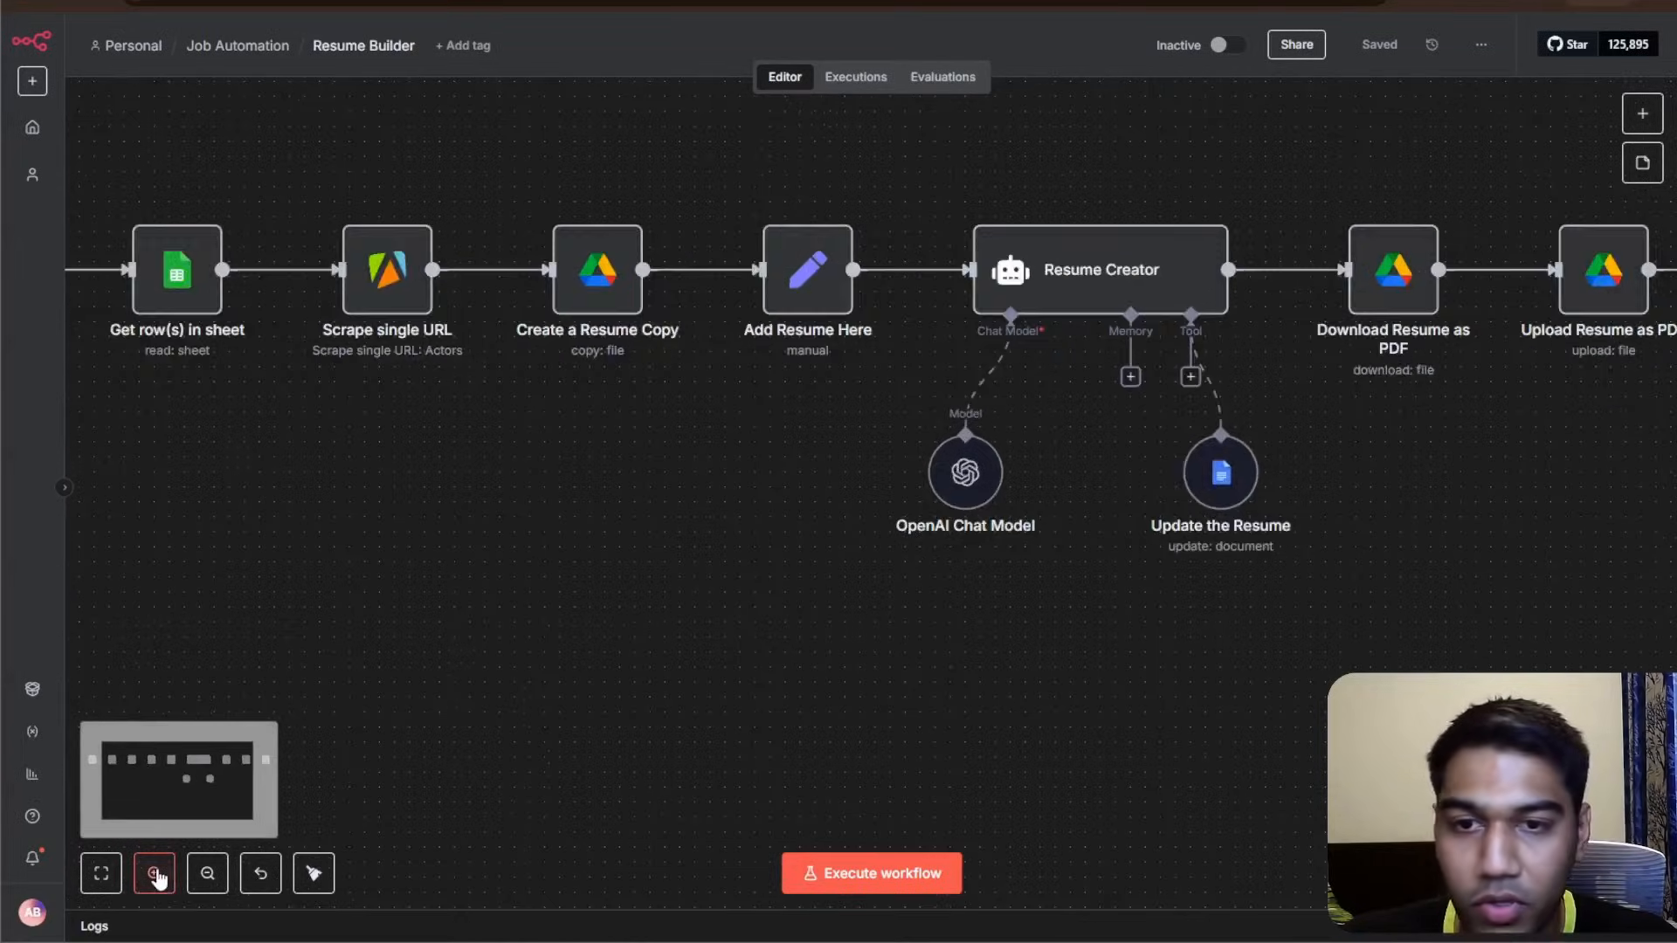
pyautogui.click(155, 874)
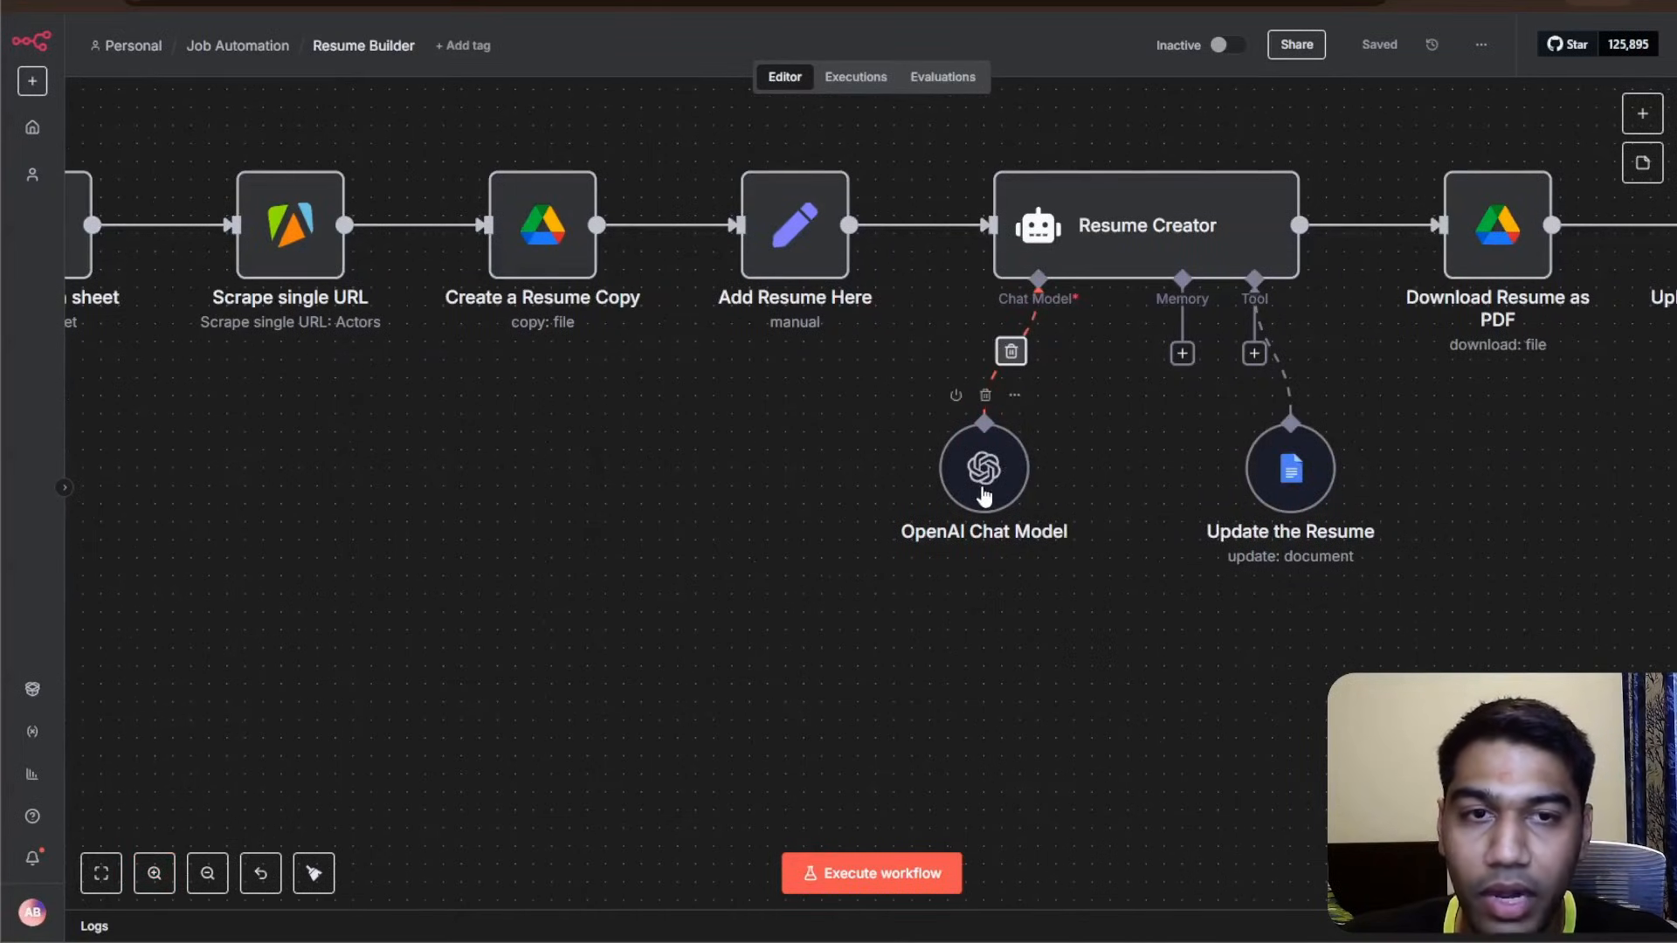
pyautogui.click(1641, 116)
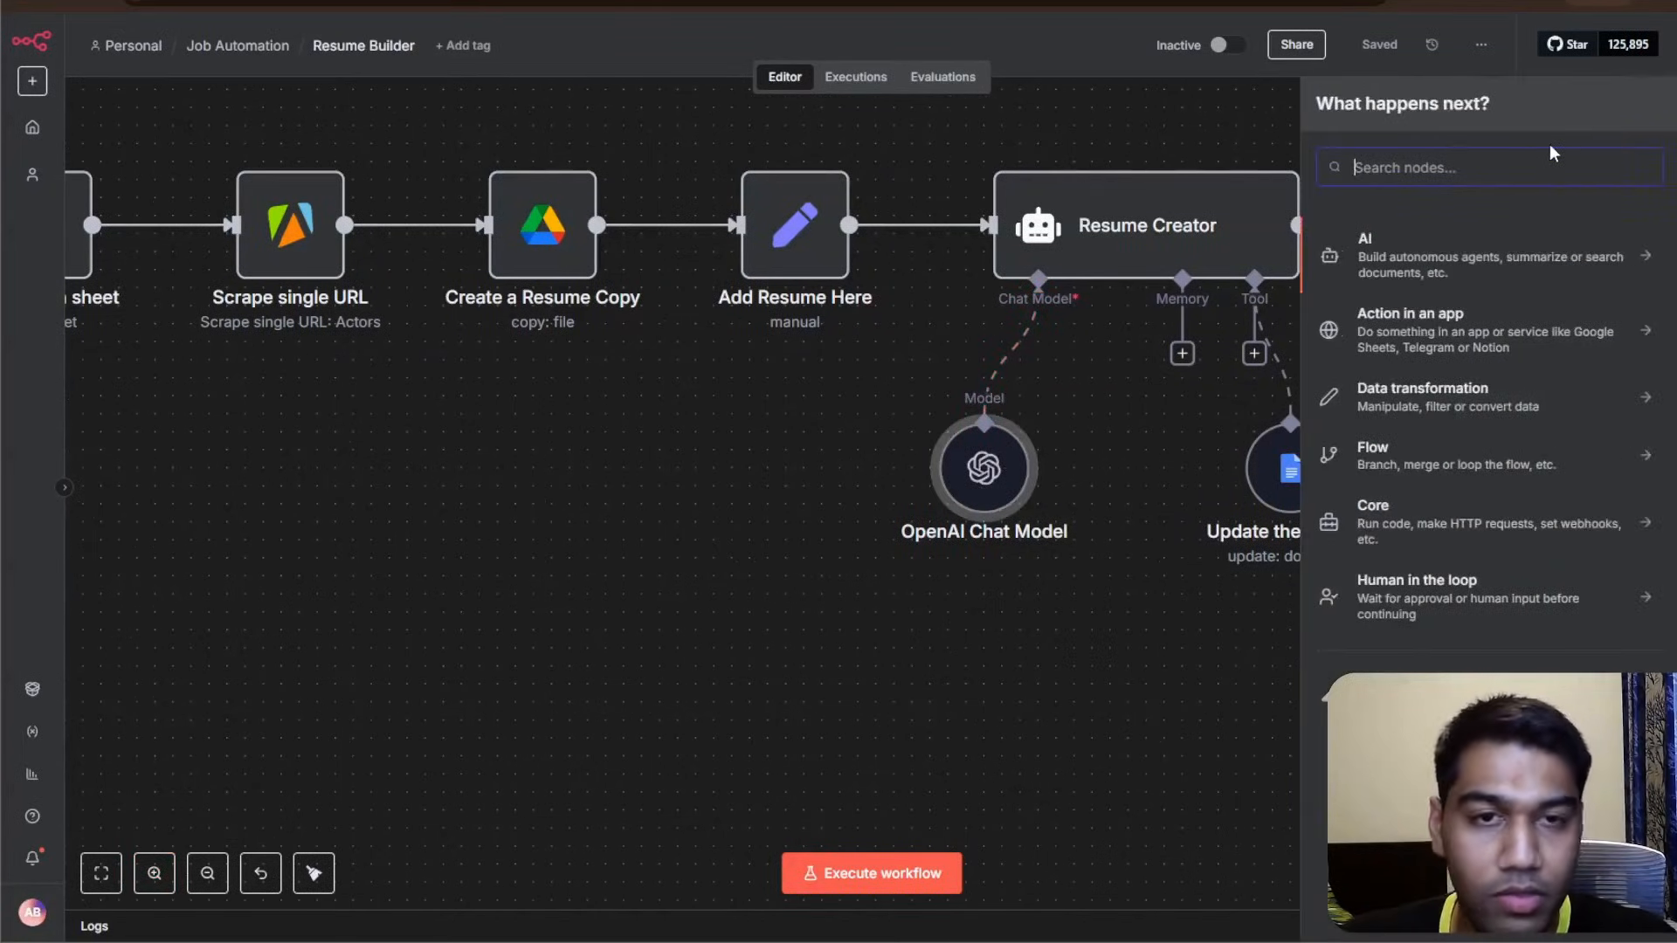
pyautogui.write('openrout')
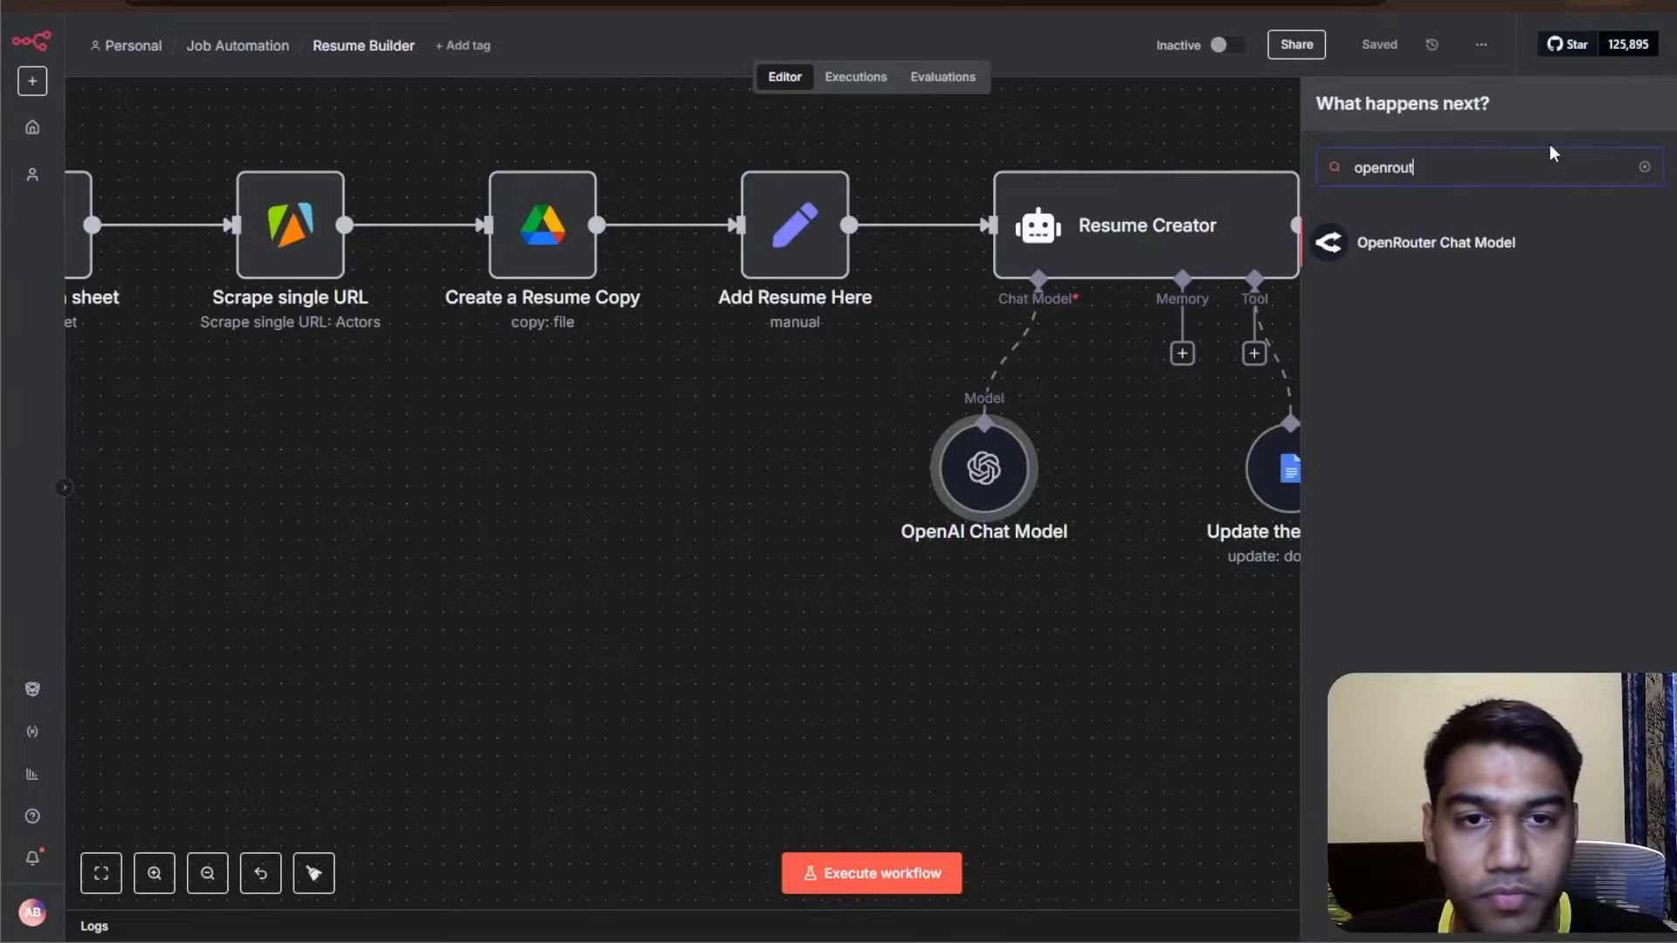
pyautogui.click(1408, 249)
# - Start a new OpenRouter credential from the chat model node, view its API Key field, and close it without saving
pyautogui.click(821, 188)
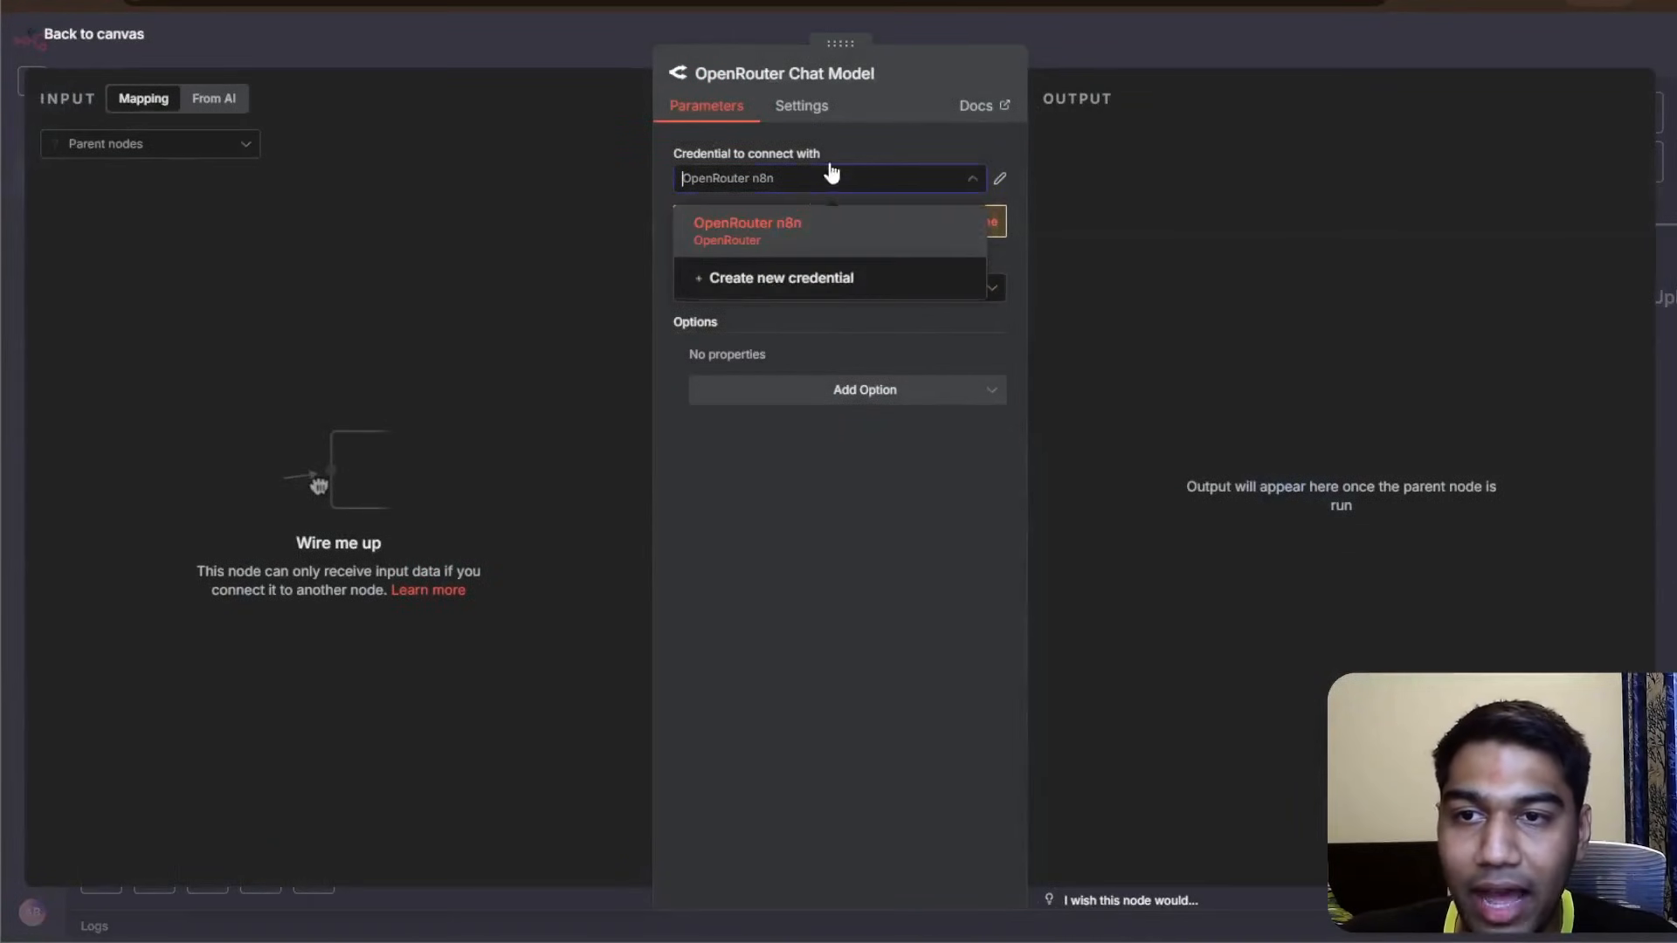
pyautogui.click(830, 275)
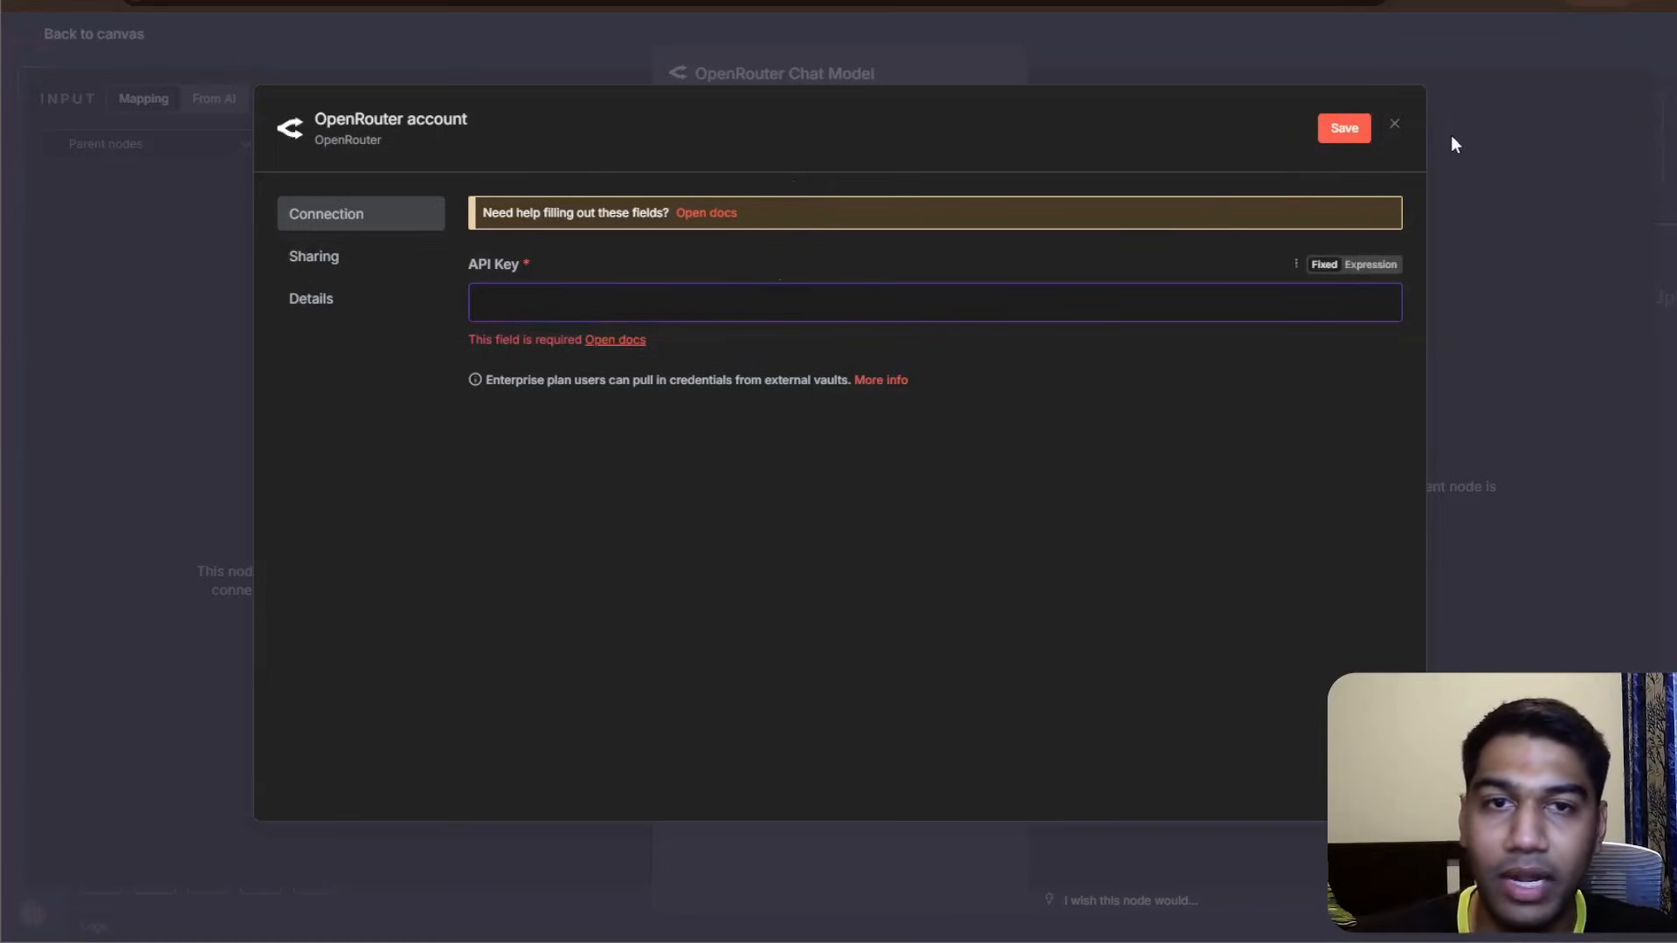
pyautogui.click(1396, 124)
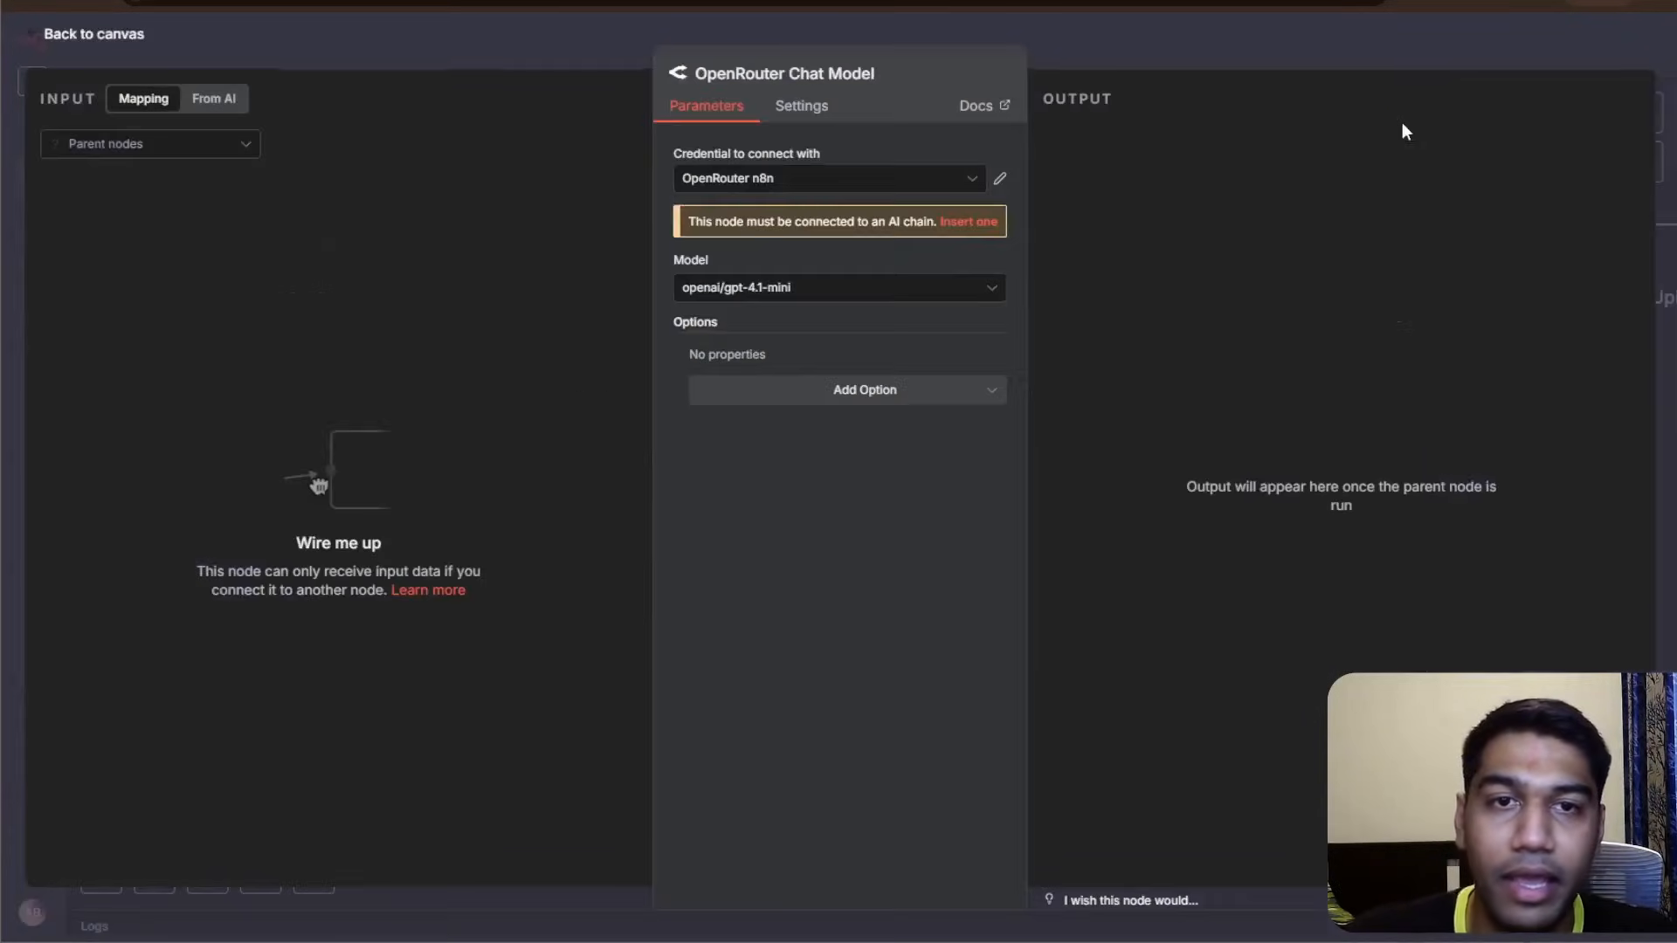
# - Browse the OpenRouter Chat Model node's available models and set its model to openrouter/horizon-alpha
pyautogui.click(808, 288)
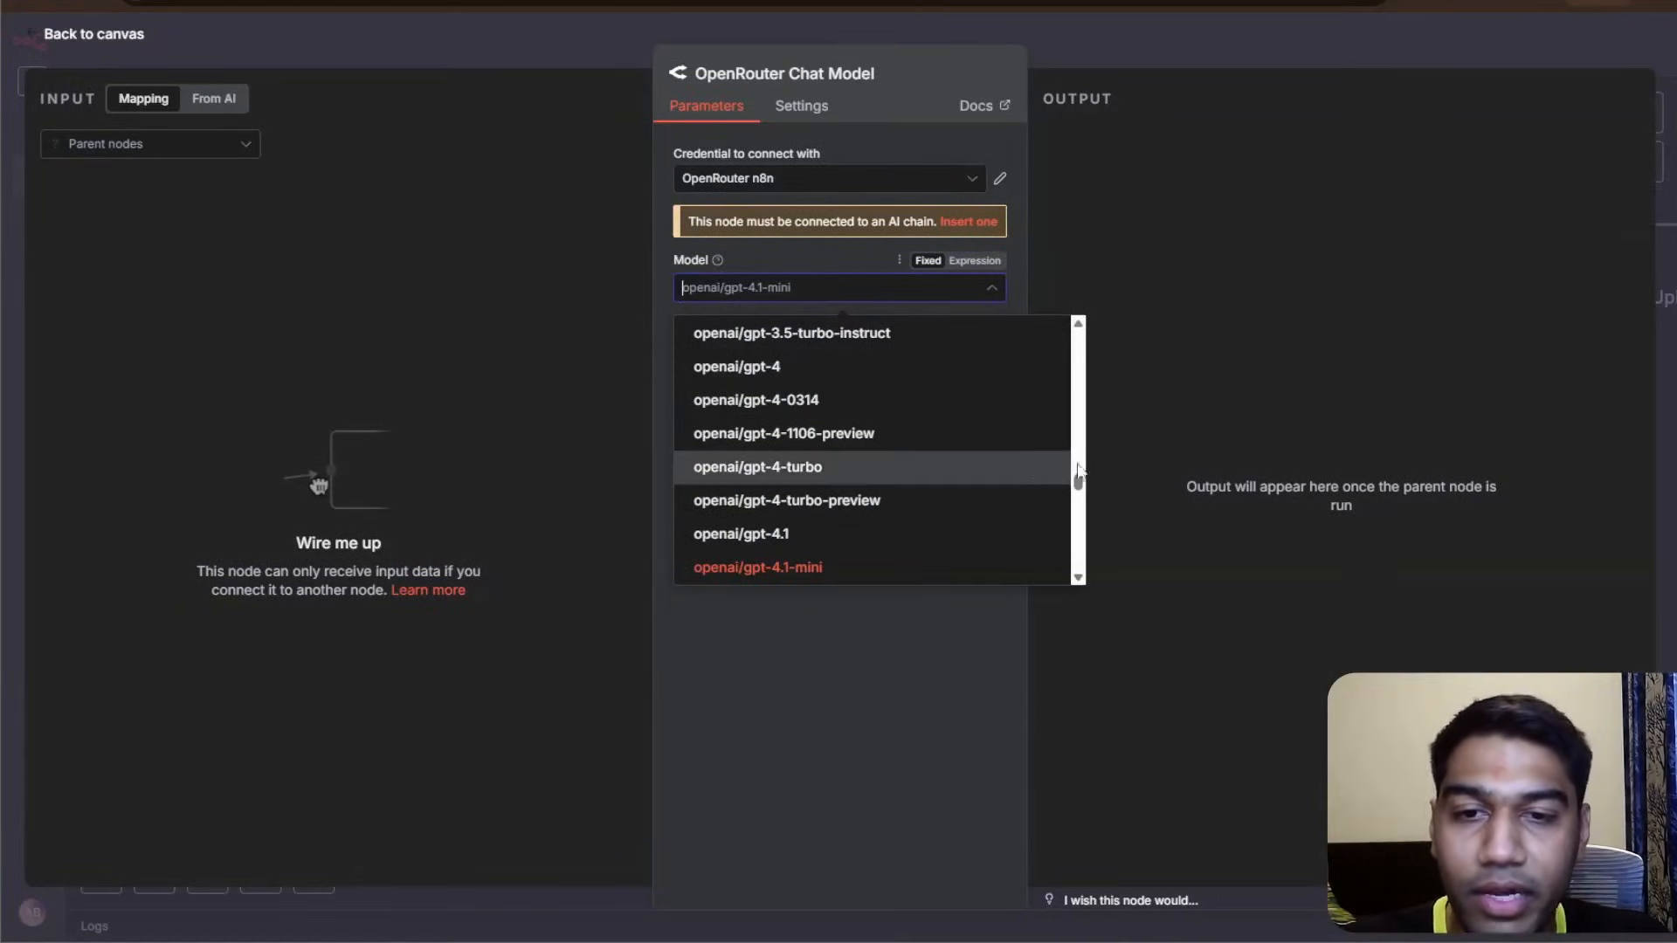
pyautogui.moveTo(1081, 491); pyautogui.dragTo(1078, 330)
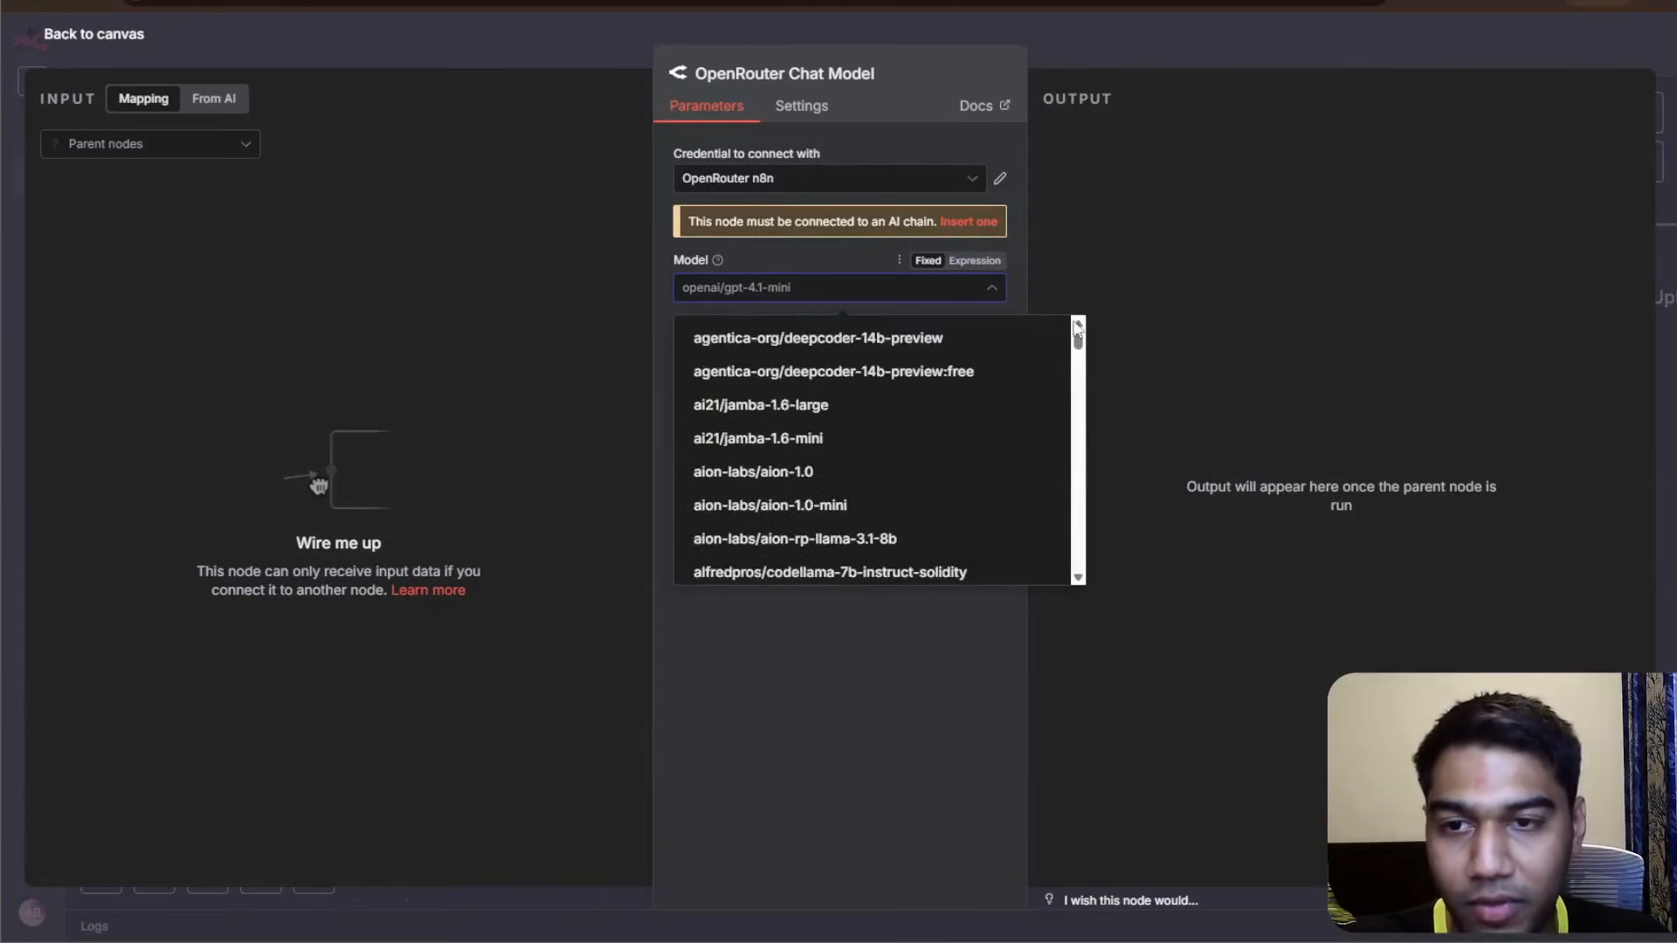
pyautogui.click(821, 287)
pyautogui.click(821, 287)
pyautogui.write('Horizon')
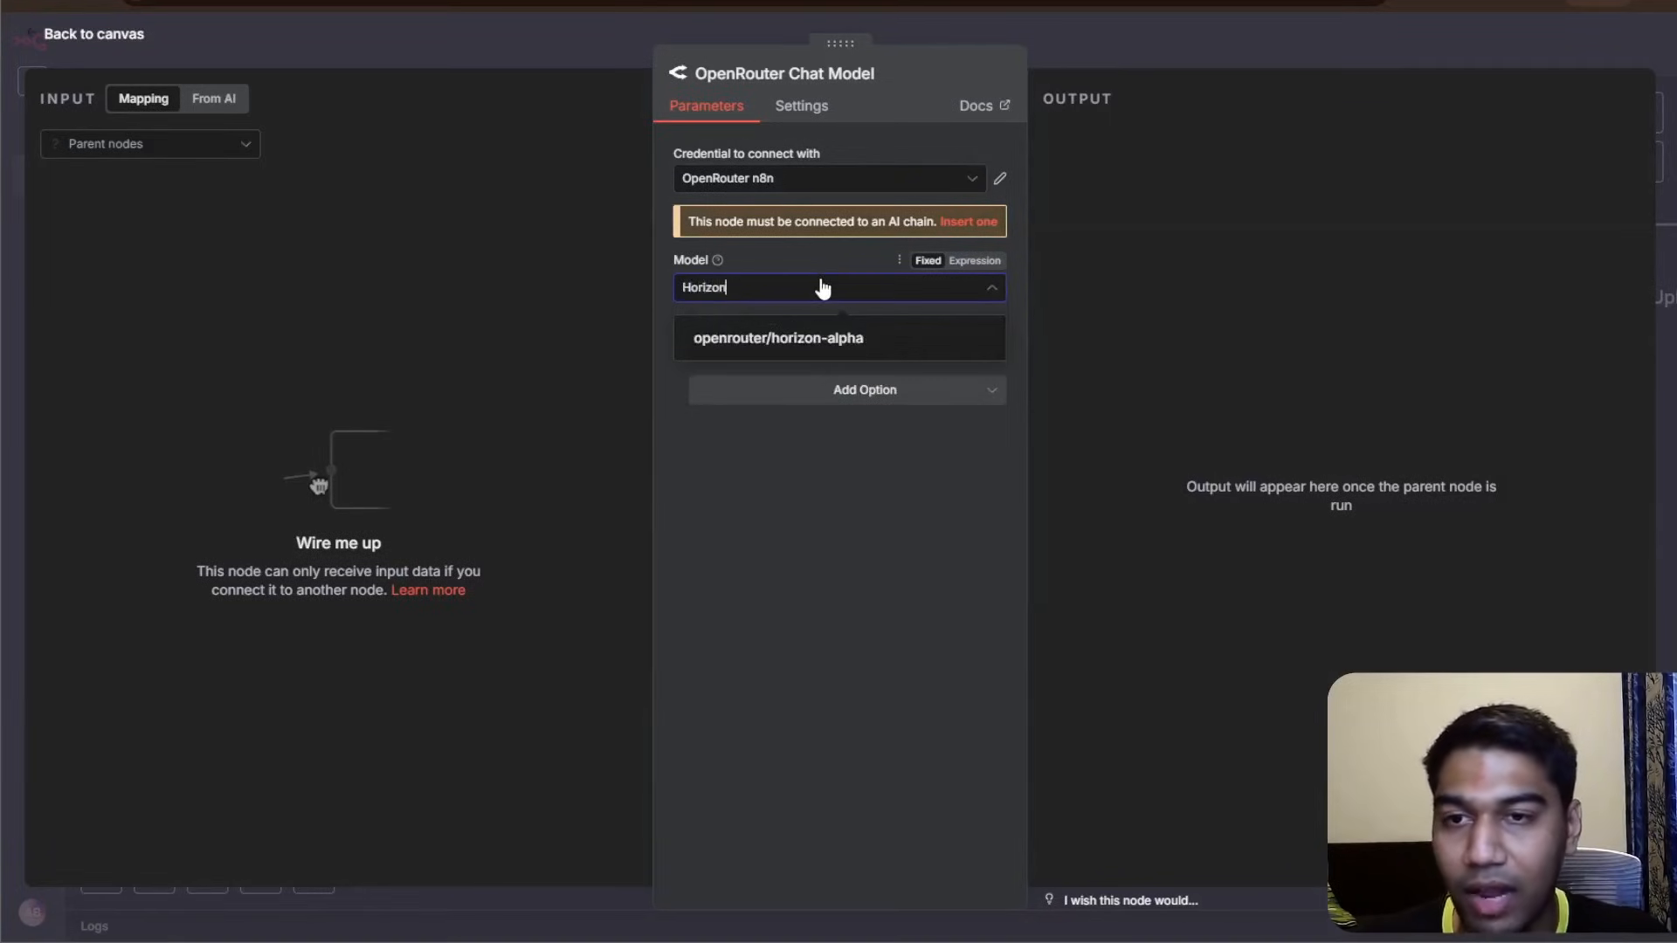
pyautogui.click(757, 341)
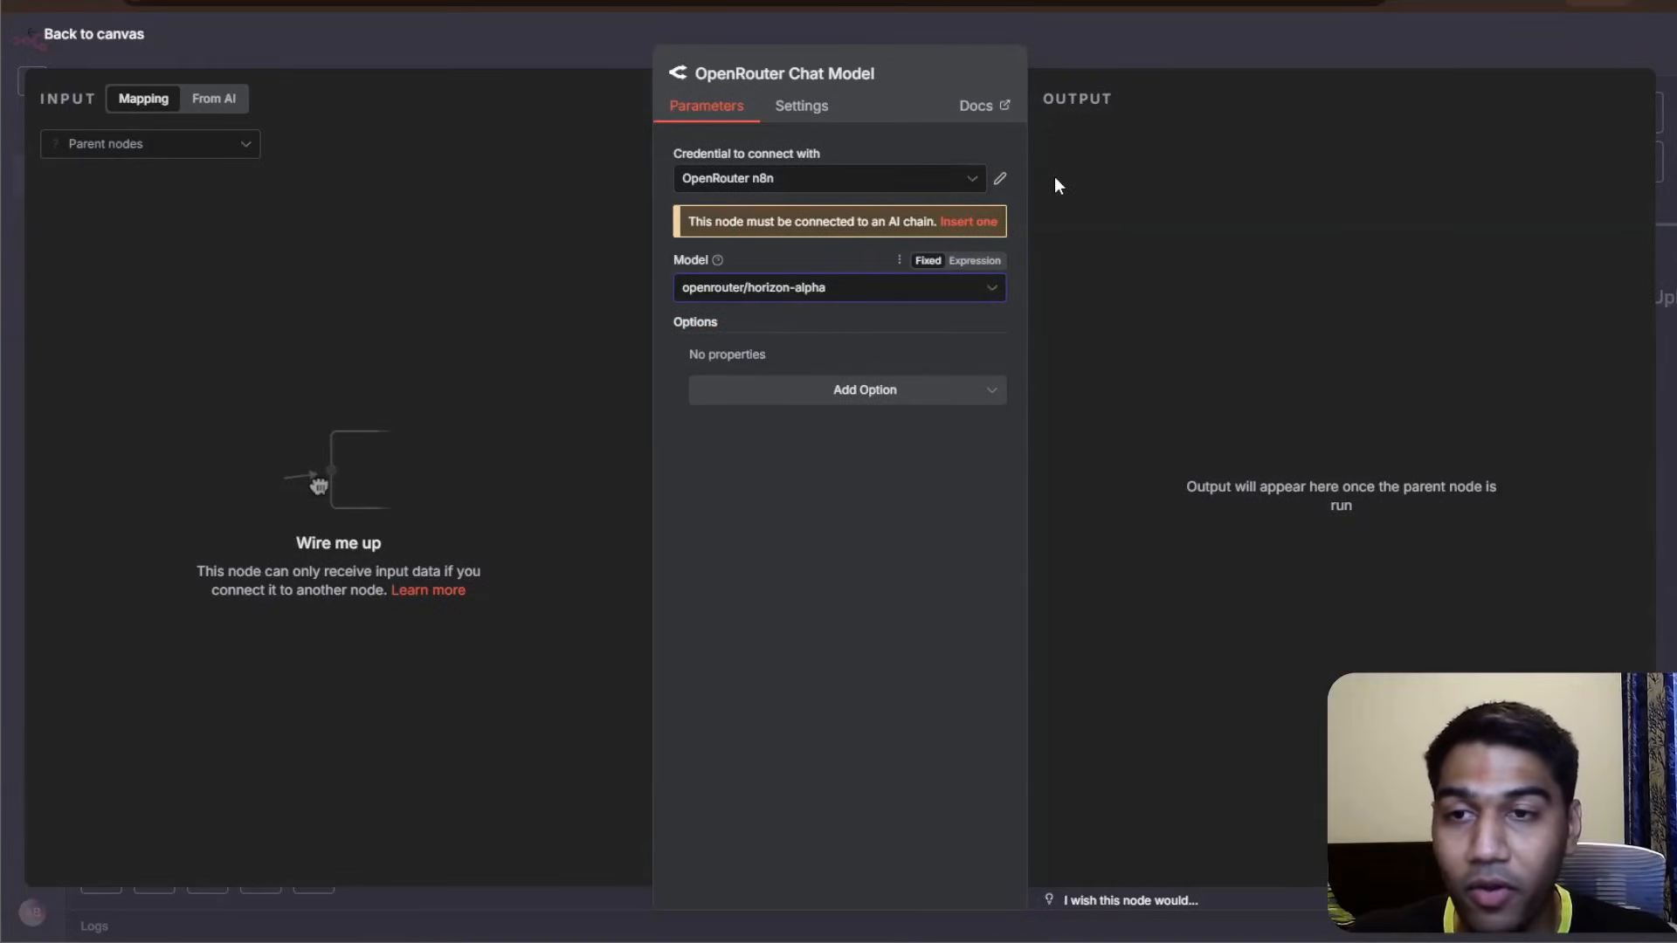
# - View the featured models on the OpenRouter homepage, keep openrouter/horizon-alpha as the node's model, and return to the canvas
pyautogui.click(838, 293)
pyautogui.scroll(-3, 873, 402)
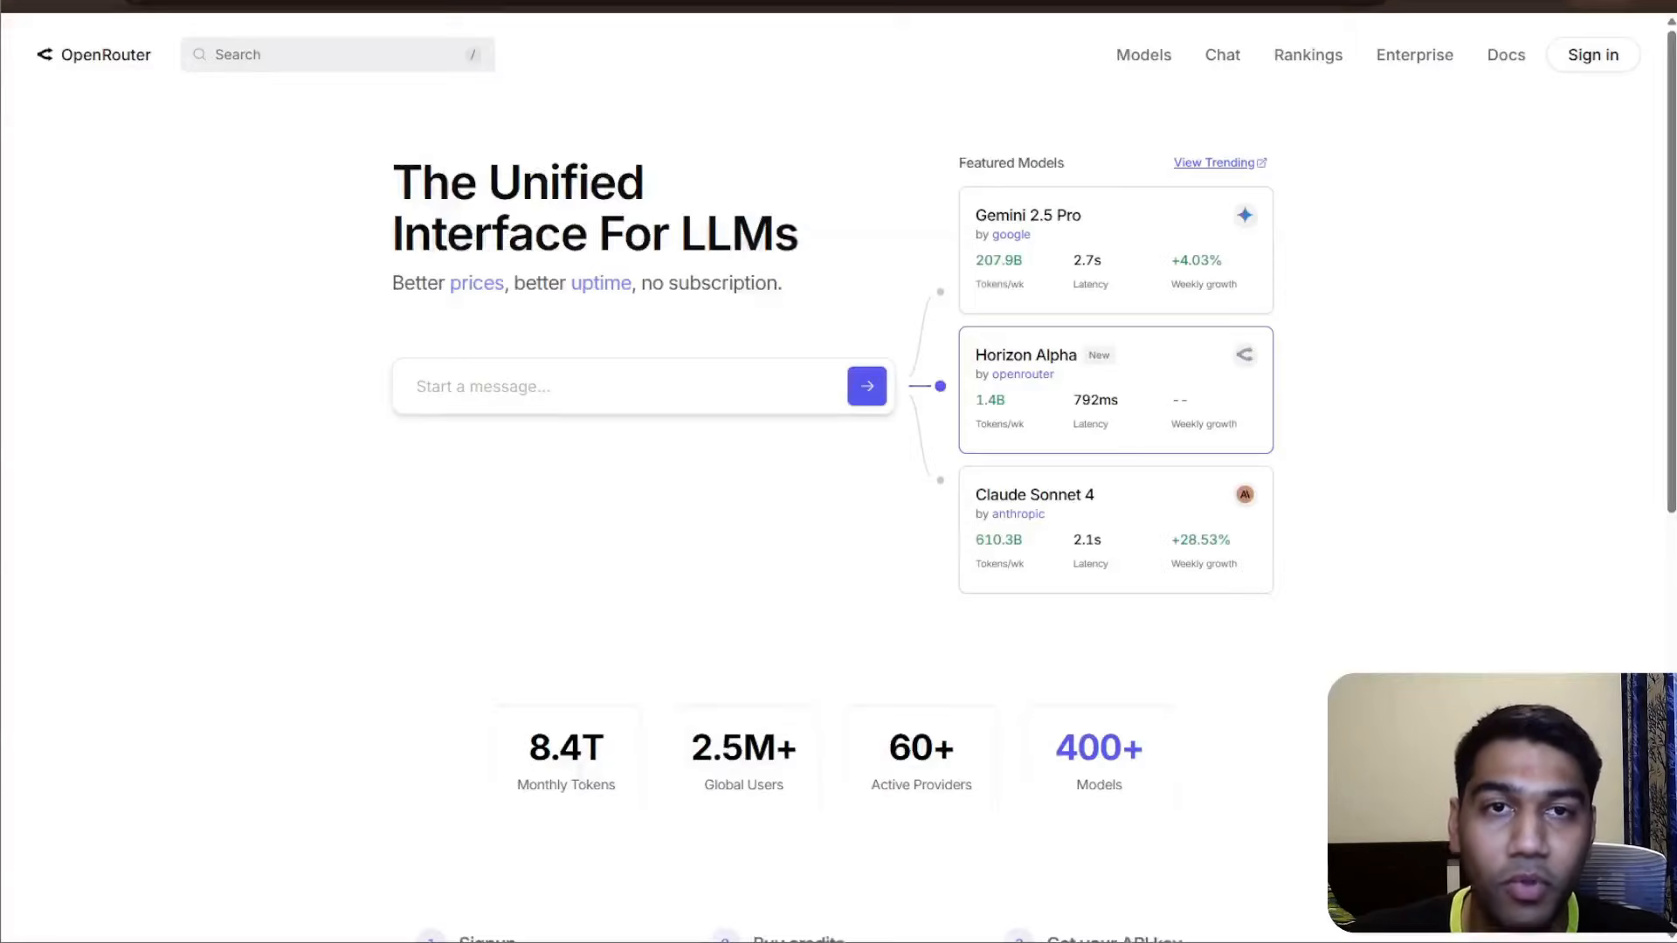
pyautogui.scroll(-3, 580, 364)
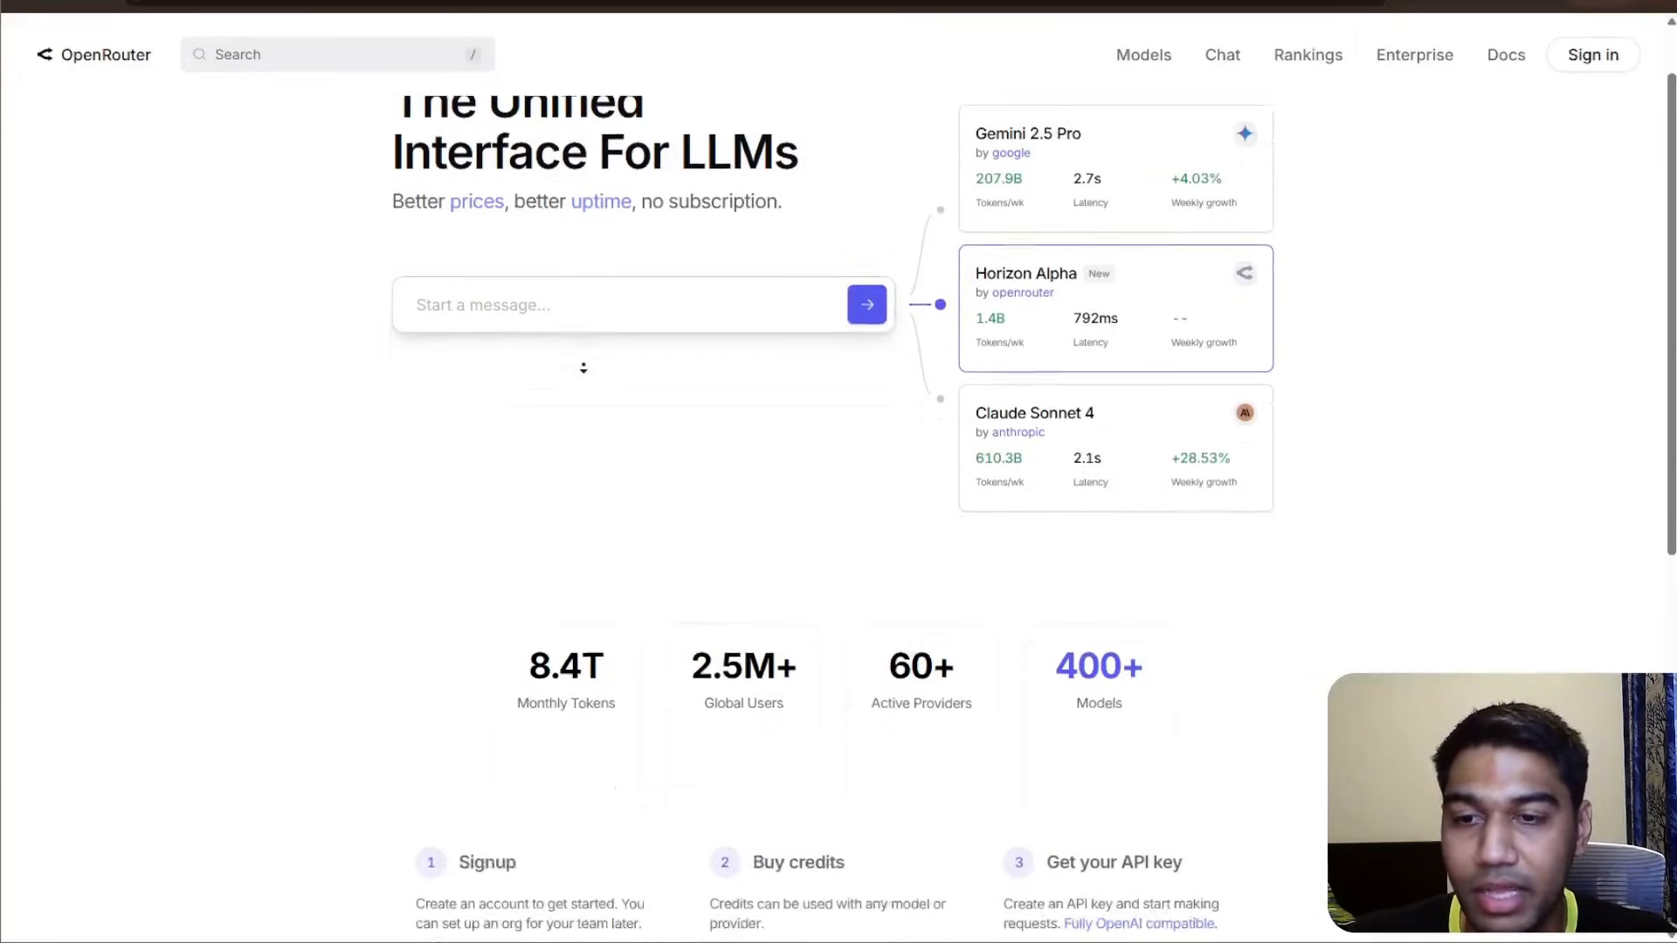
pyautogui.scroll(3, 580, 363)
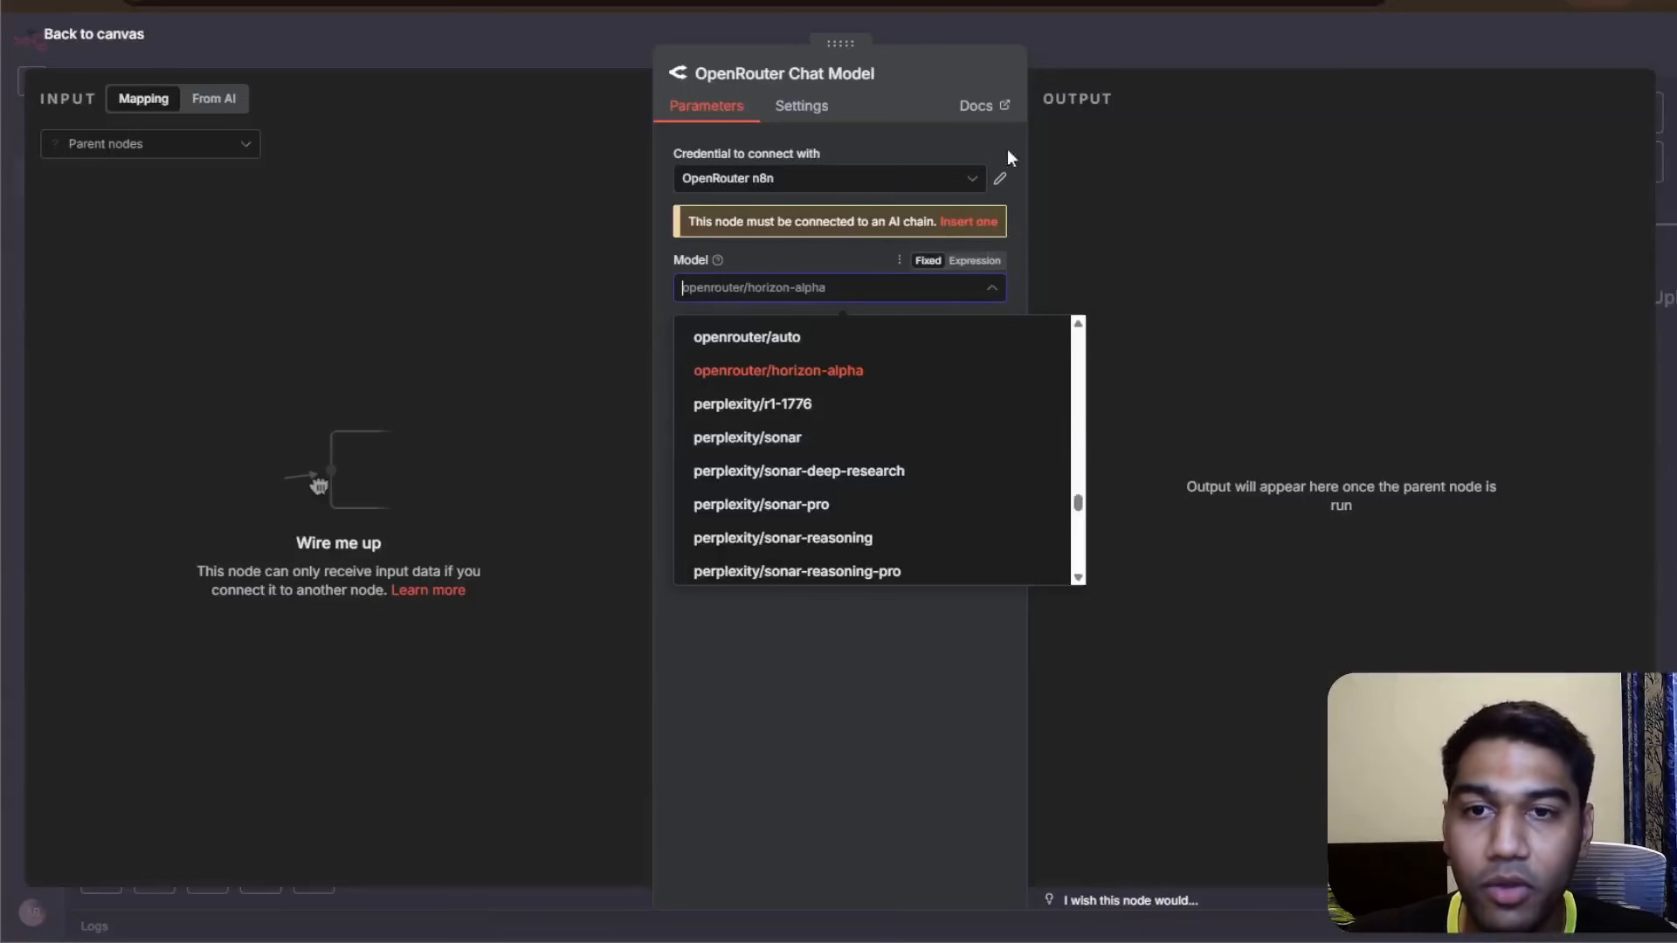
pyautogui.click(786, 367)
pyautogui.click(1124, 47)
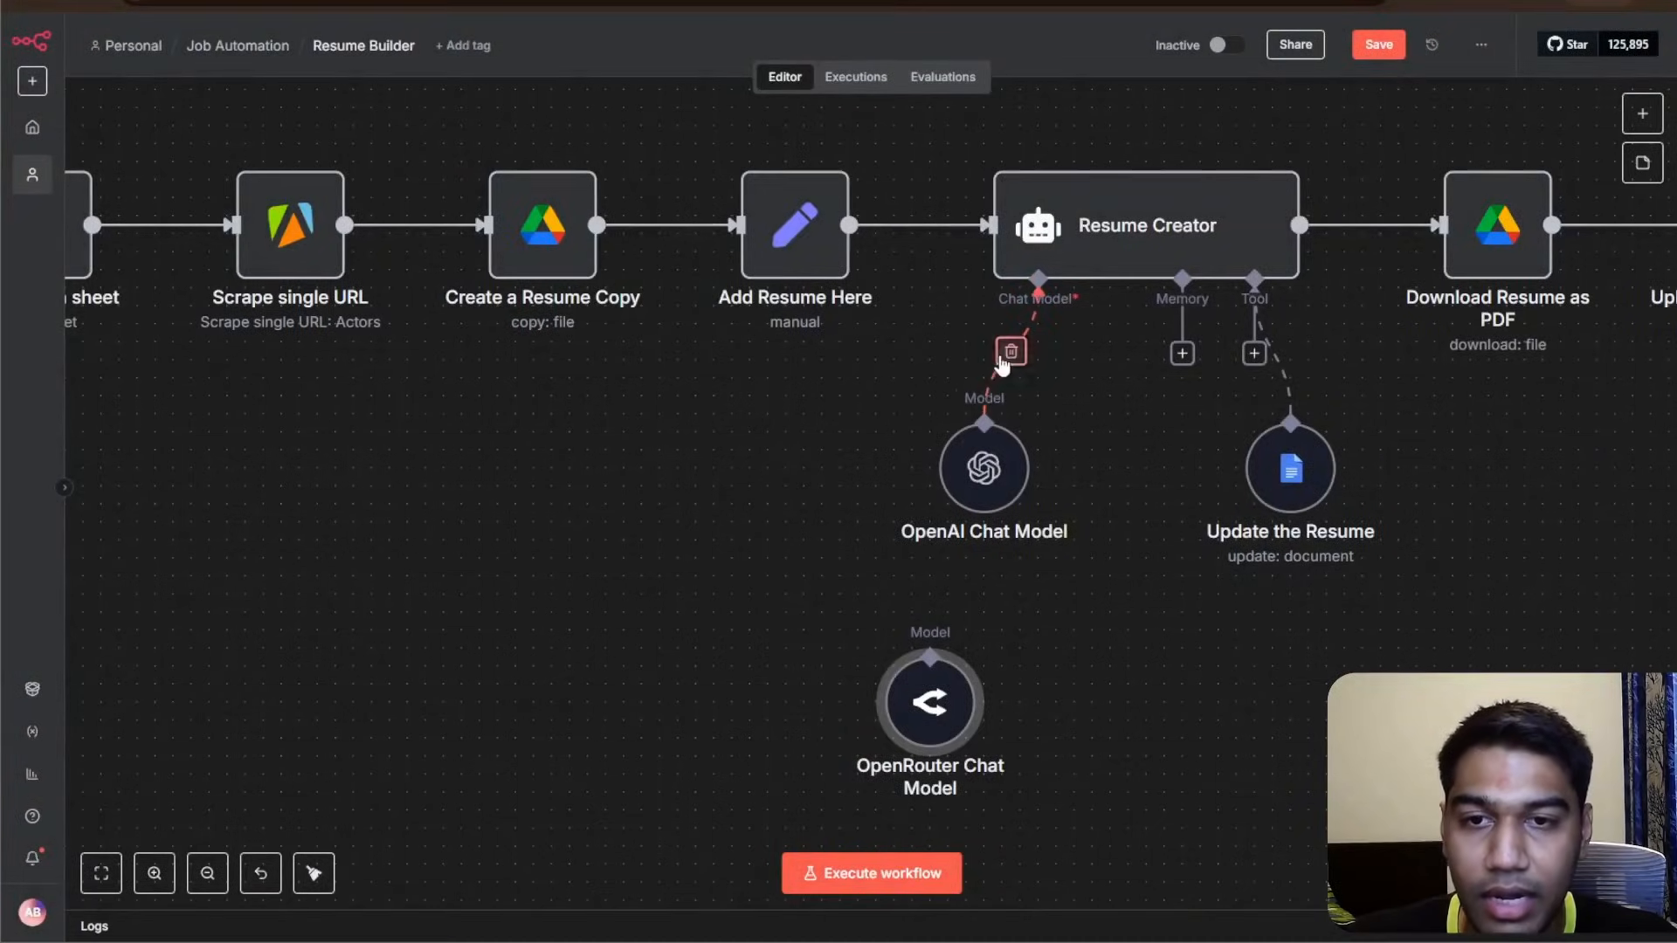
# - Disconnect the OpenAI Chat Model from Resume Creator and connect the OpenRouter Chat Model as its chat model instead
pyautogui.click(1003, 365)
pyautogui.moveTo(1038, 281); pyautogui.dragTo(935, 644)
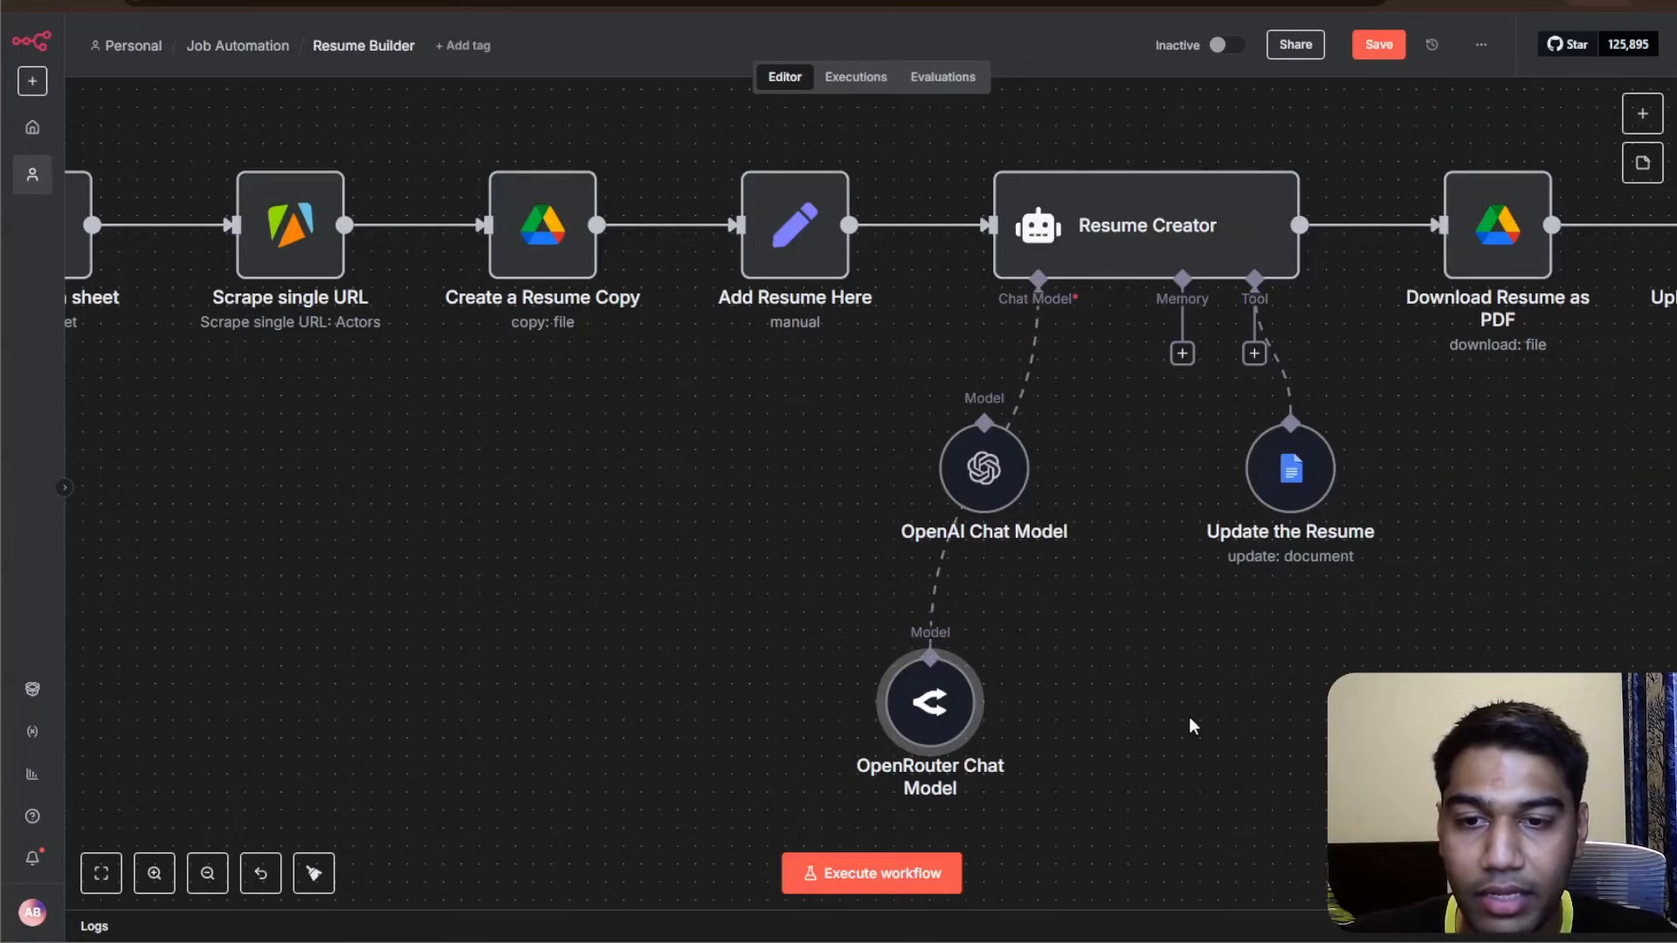
pyautogui.moveTo(944, 734); pyautogui.dragTo(988, 681)
# - Remove the OpenRouter Chat Model node and reconnect the OpenAI Chat Model to Resume Creator's chat model input
pyautogui.click(1004, 596)
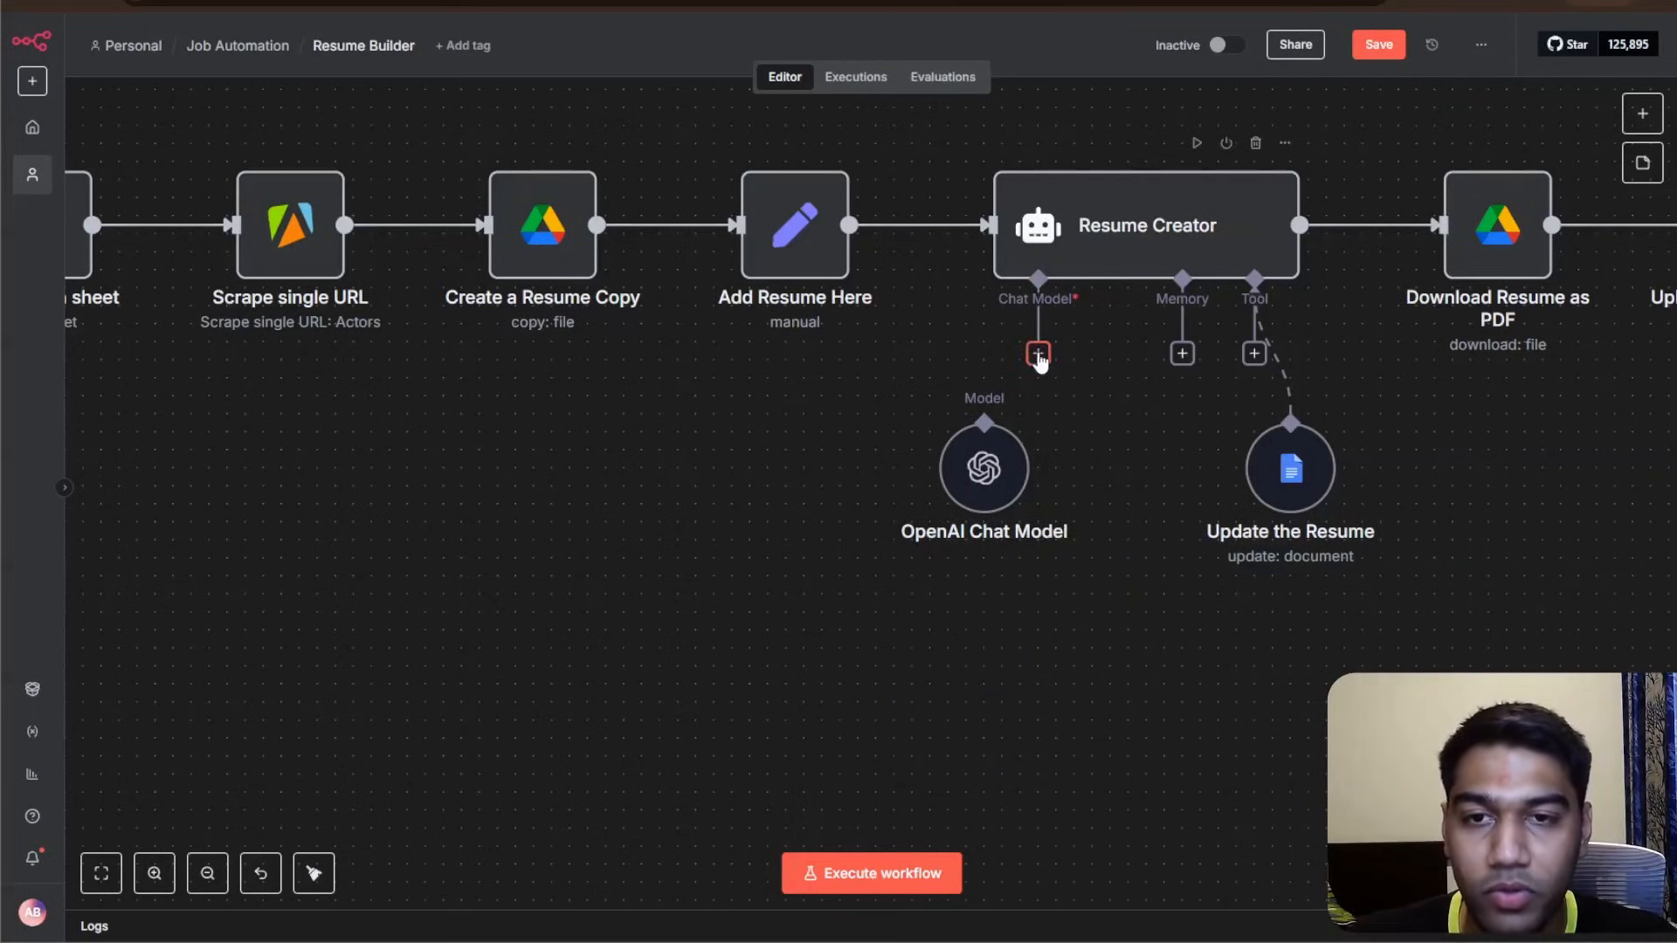
pyautogui.moveTo(1038, 354); pyautogui.dragTo(984, 421)
pyautogui.moveTo(1321, 688); pyautogui.dragTo(1307, 741)
pyautogui.click(103, 875)
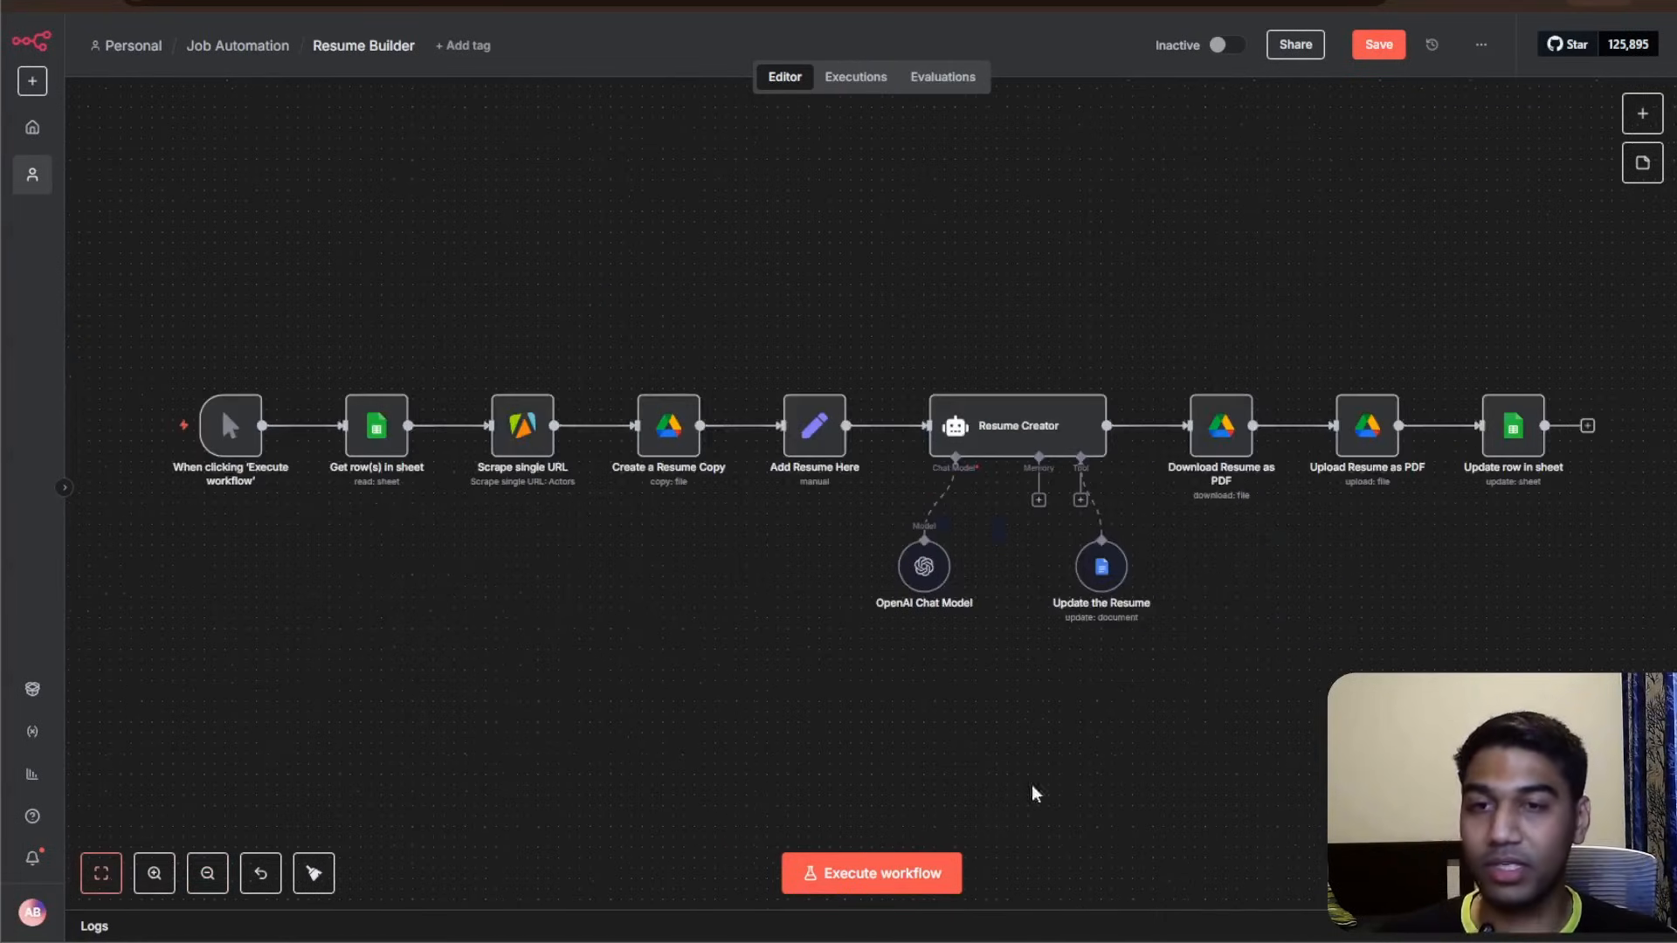